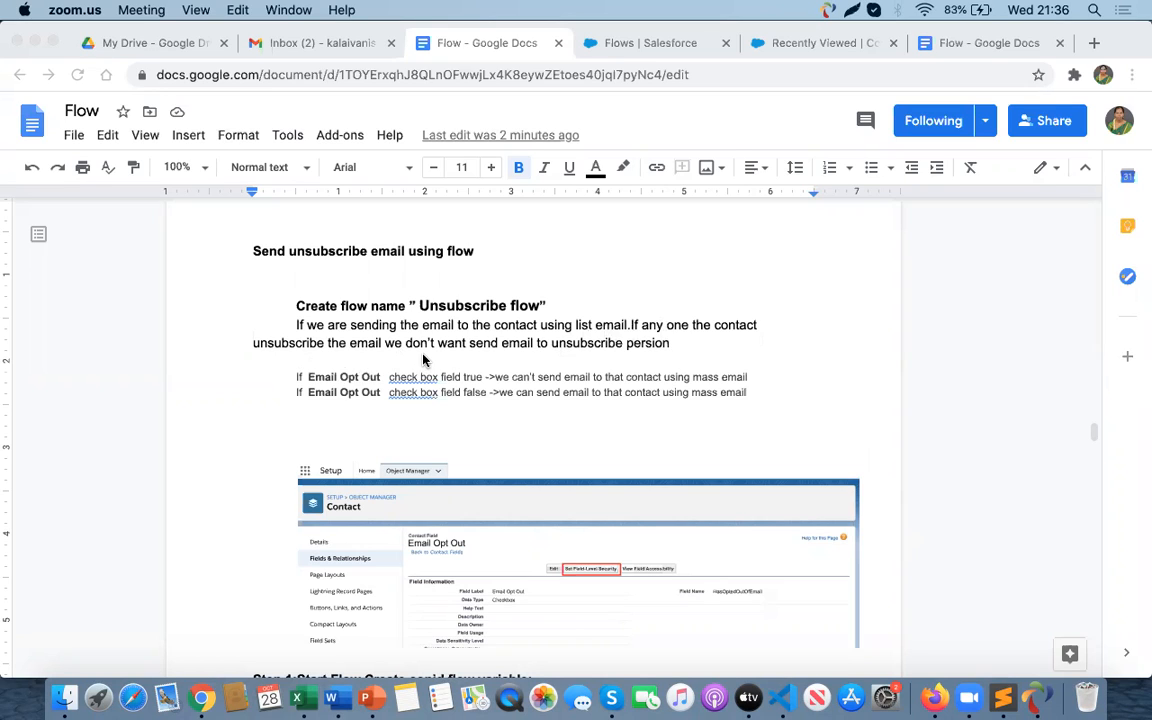
- Go to the recently viewed contacts and open the first contact's details to check its Email Opt Out field
click(621, 46)
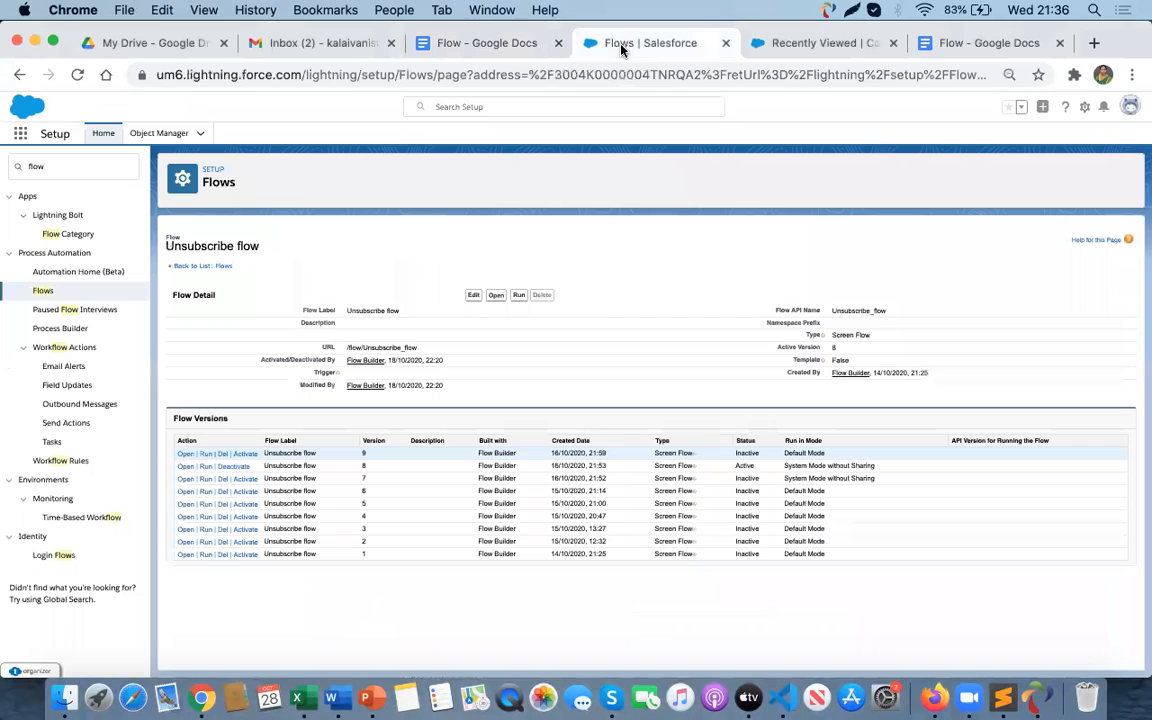
click(763, 50)
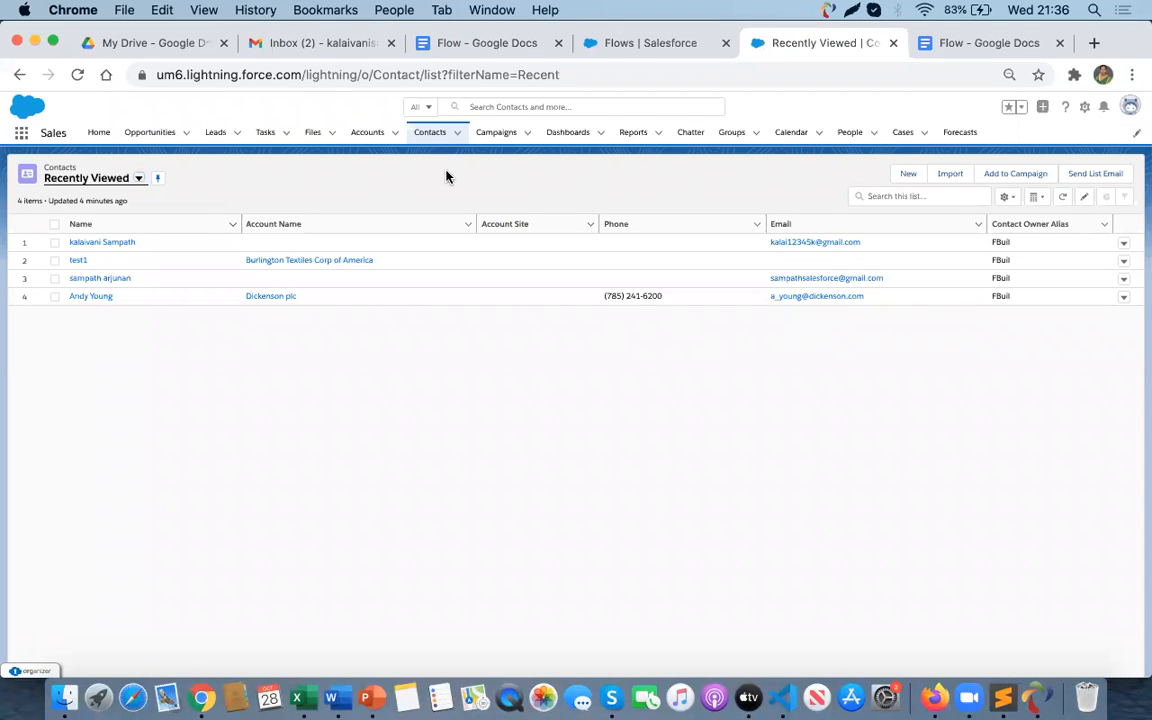
click(432, 140)
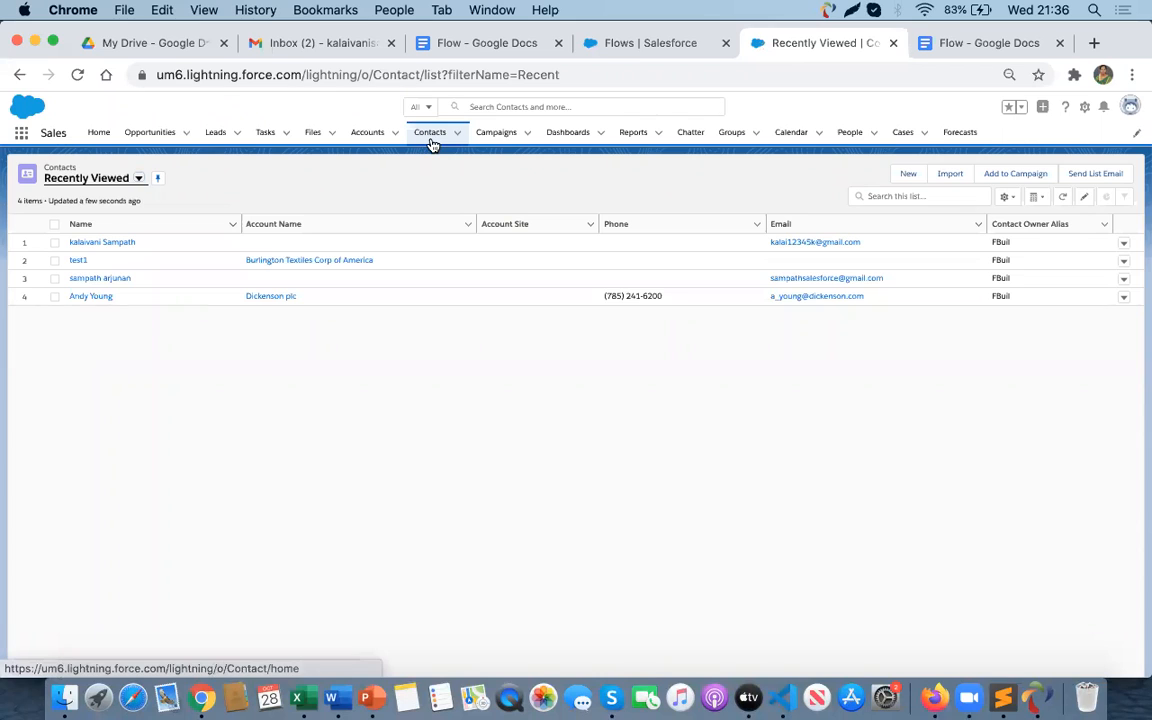
click(86, 250)
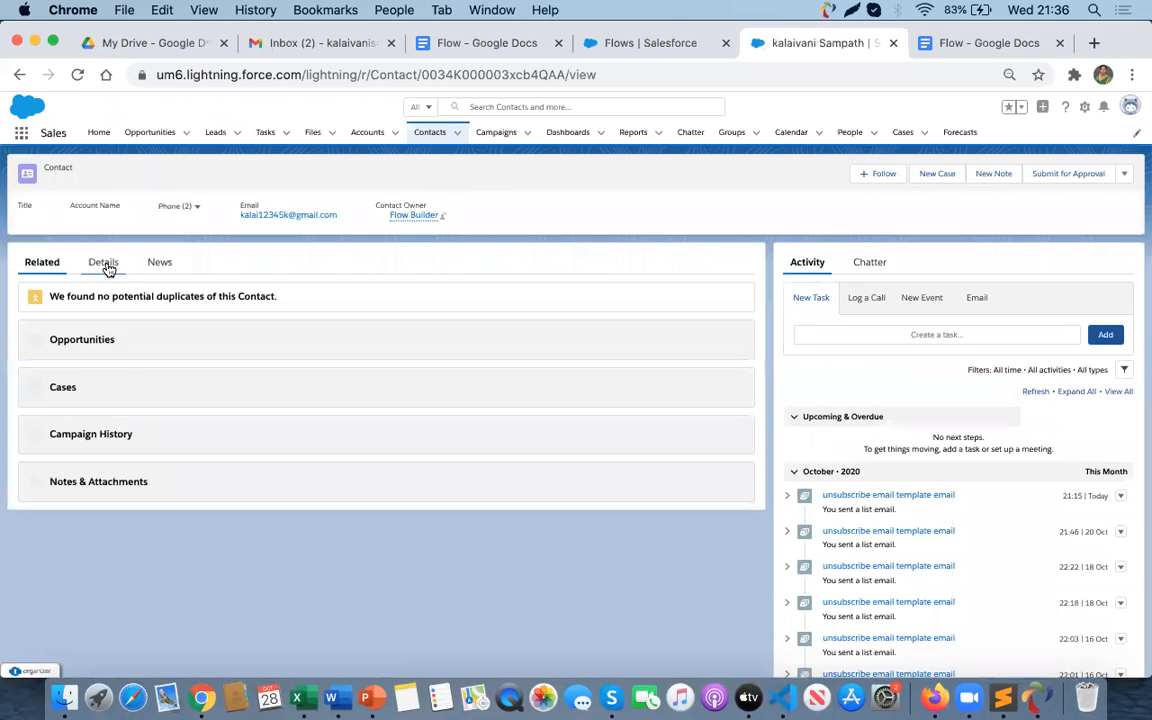
click(101, 267)
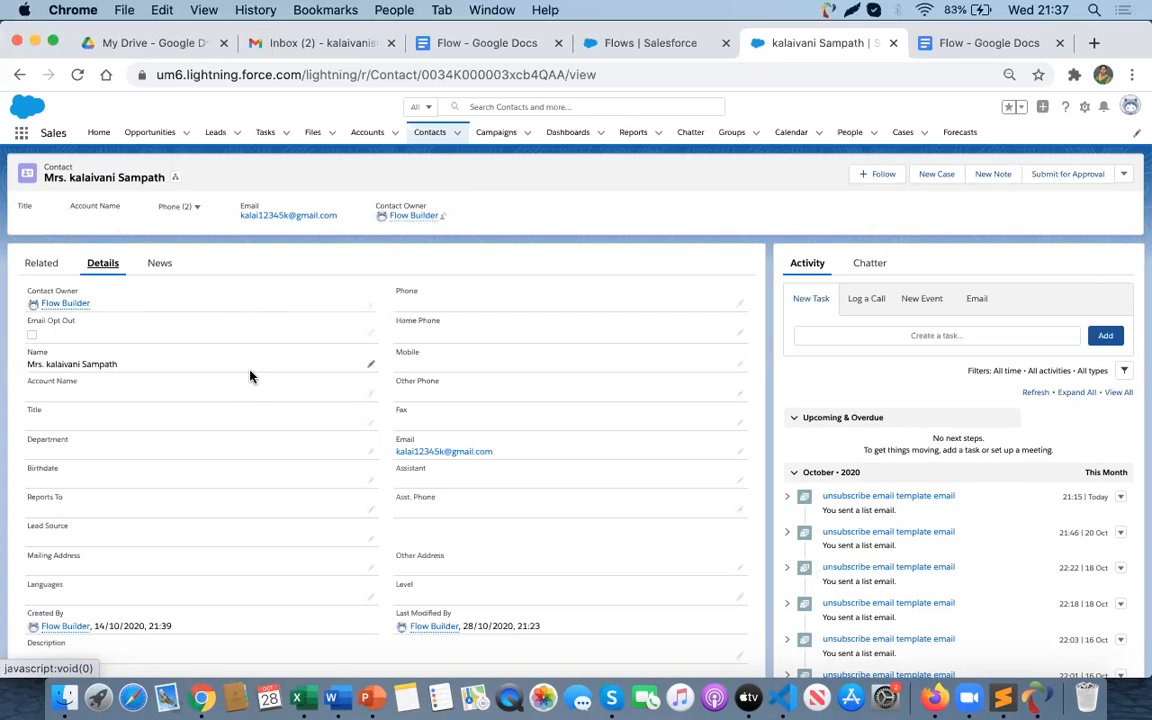
- Select the first contact in the Contacts list and start a list email to it
click(434, 134)
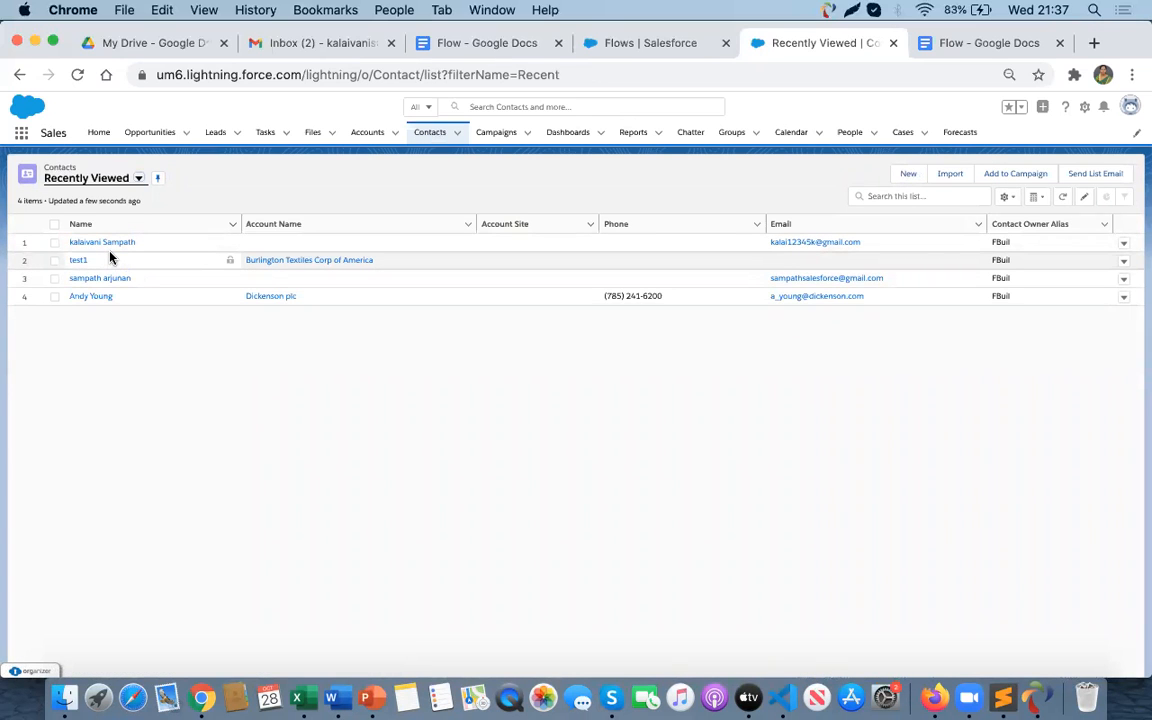
click(54, 243)
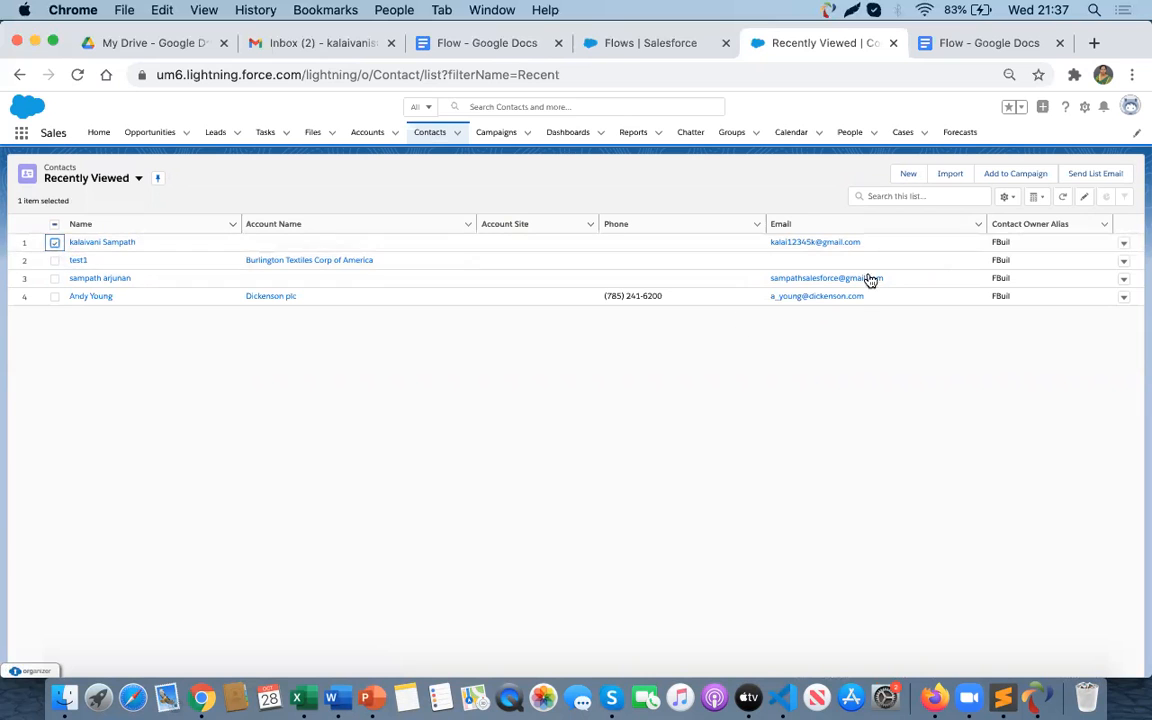
click(1088, 176)
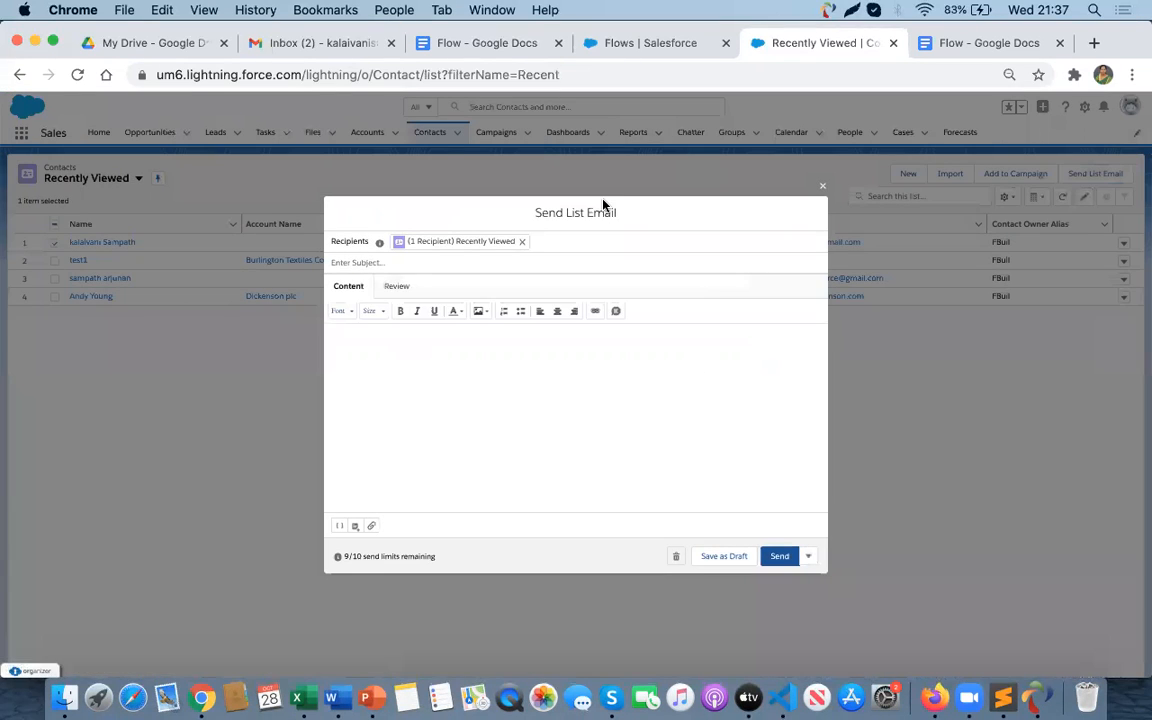
- Enter the email subject Unsubscribe the email
click(343, 265)
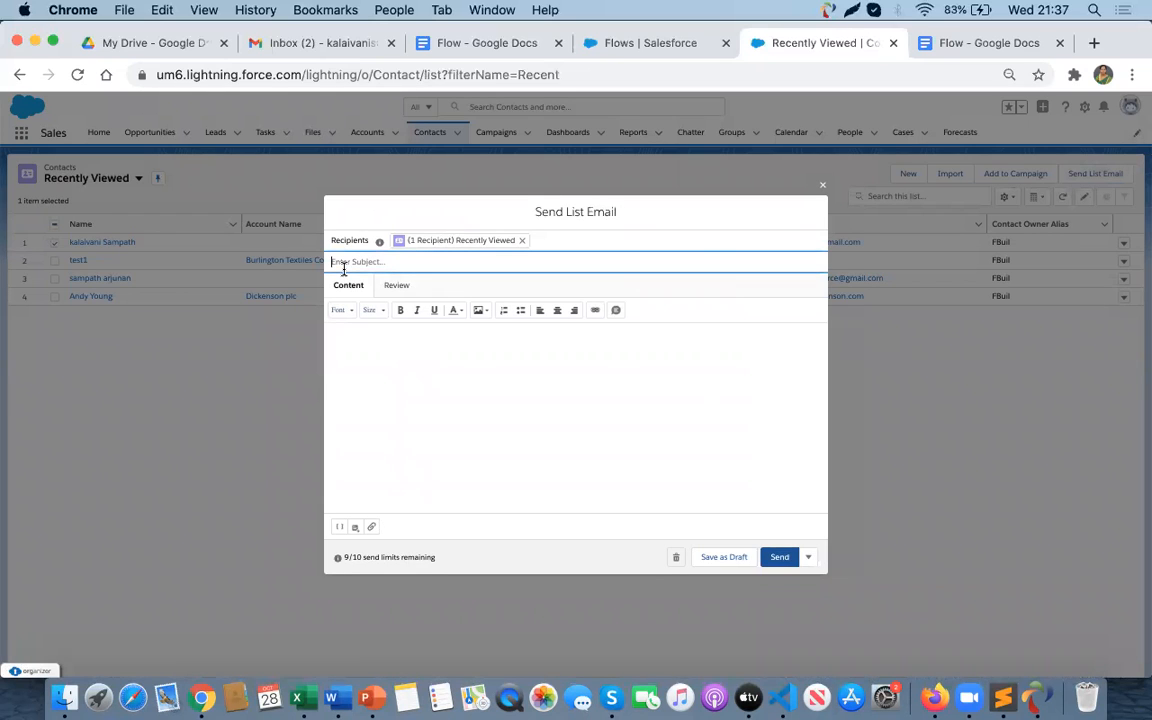
text(Uns)
text(ubscribe the emaikll)
click(425, 432)
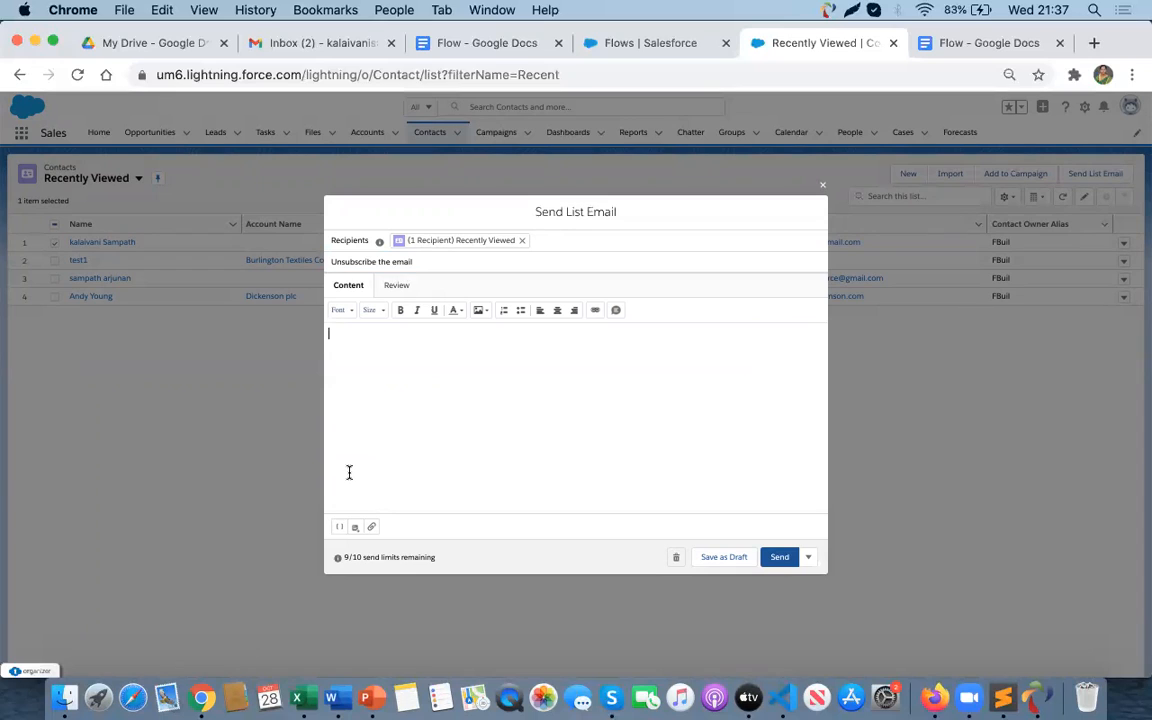
- Insert the 'unsubscribe email template email' template into the message and send the list email
click(356, 529)
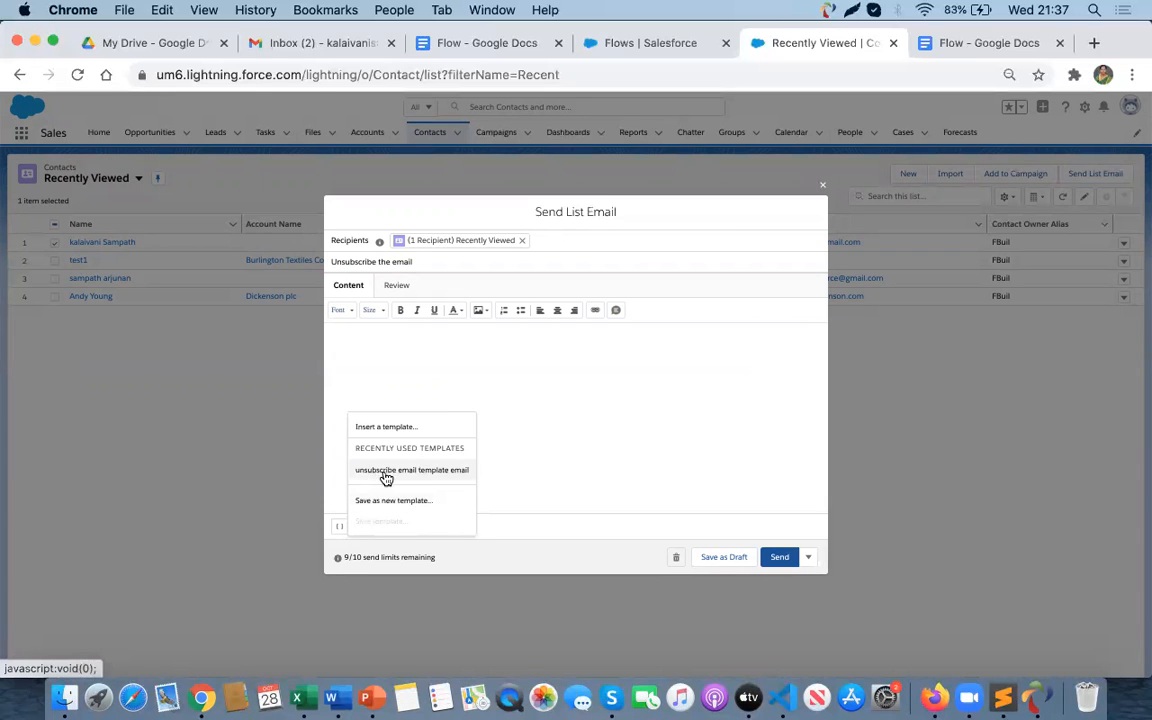
click(420, 478)
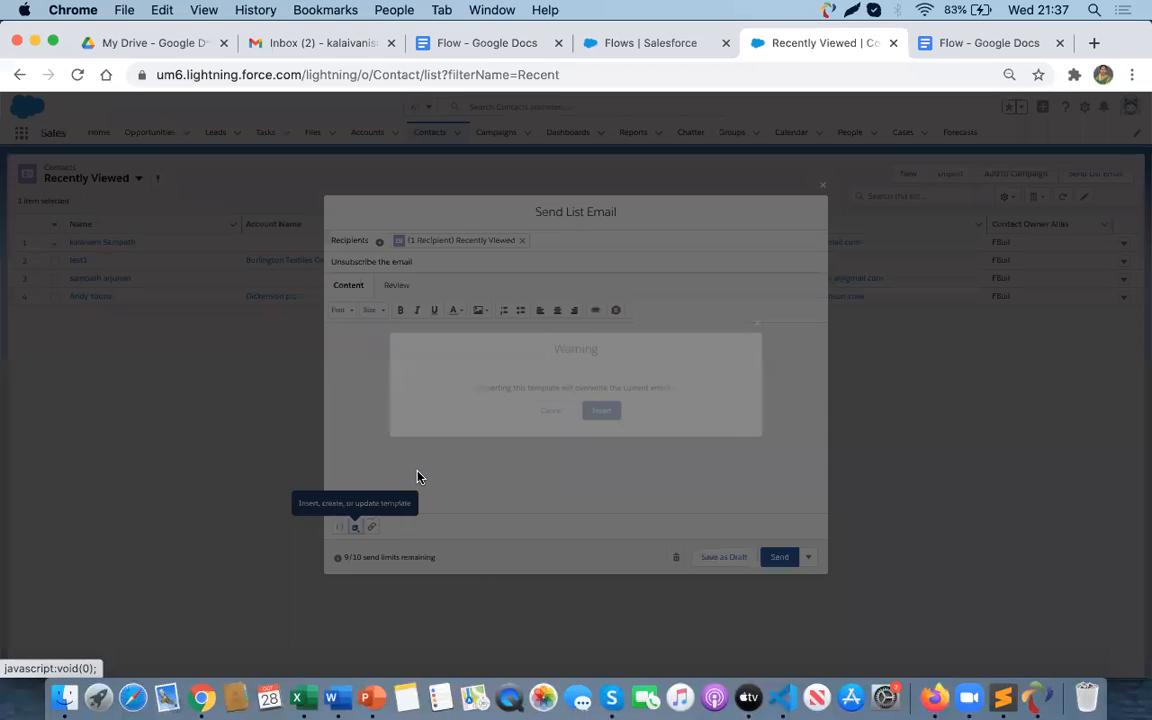
click(600, 413)
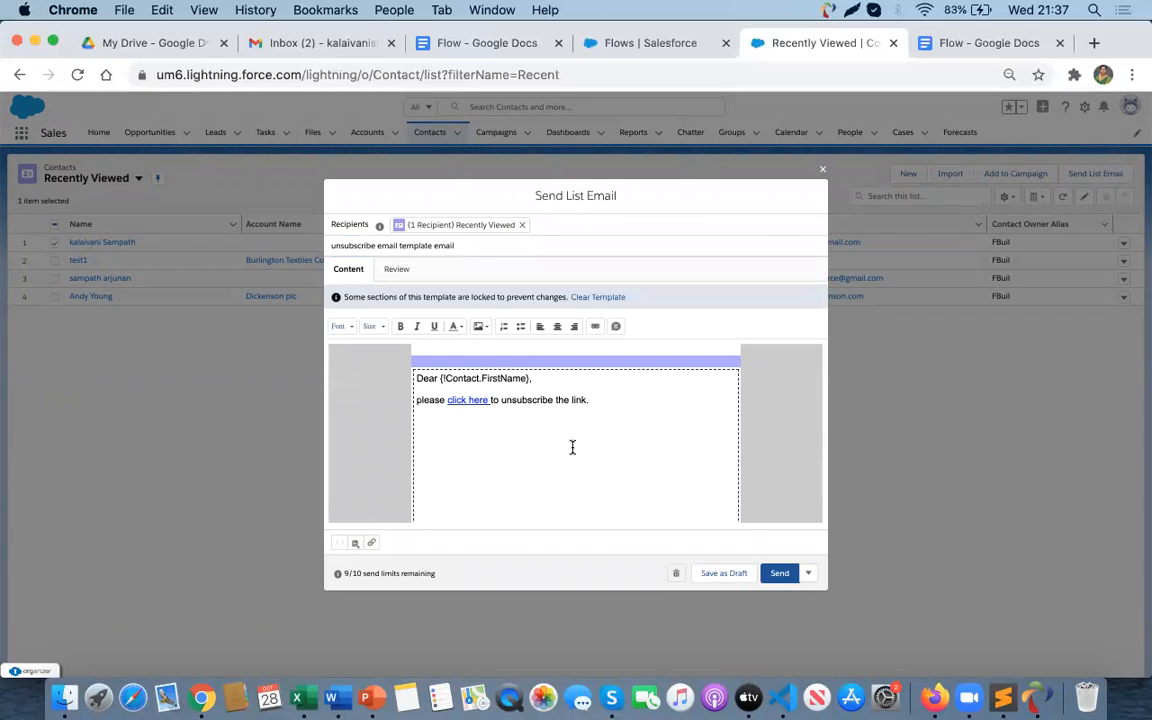
click(779, 574)
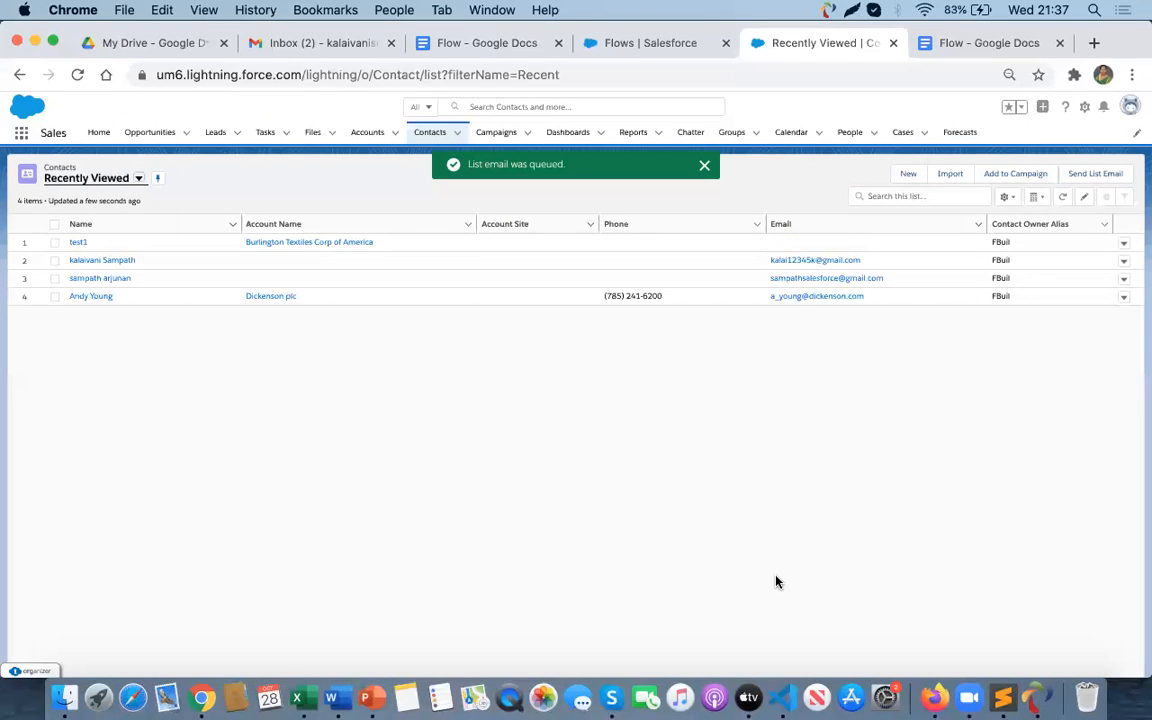
- Switch to Firefox and open the contact's Gmail inbox
key(super+Tab)
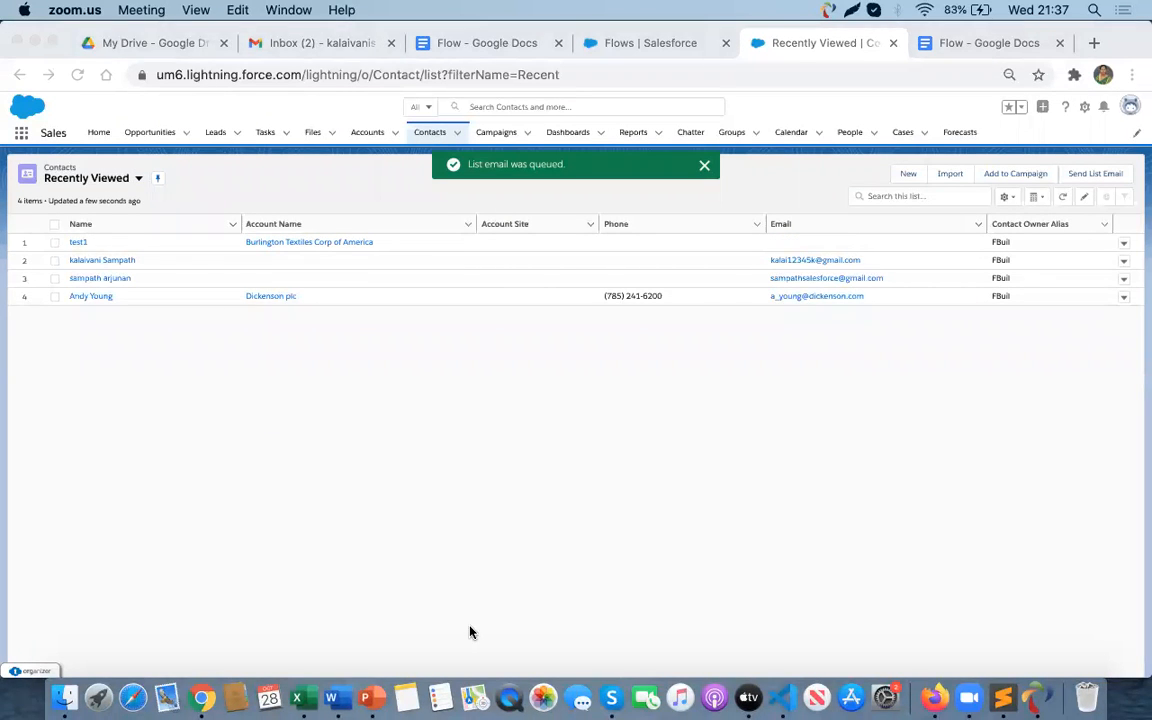
key(super+Tab)
key(super+Tab)
key(super+Tab)
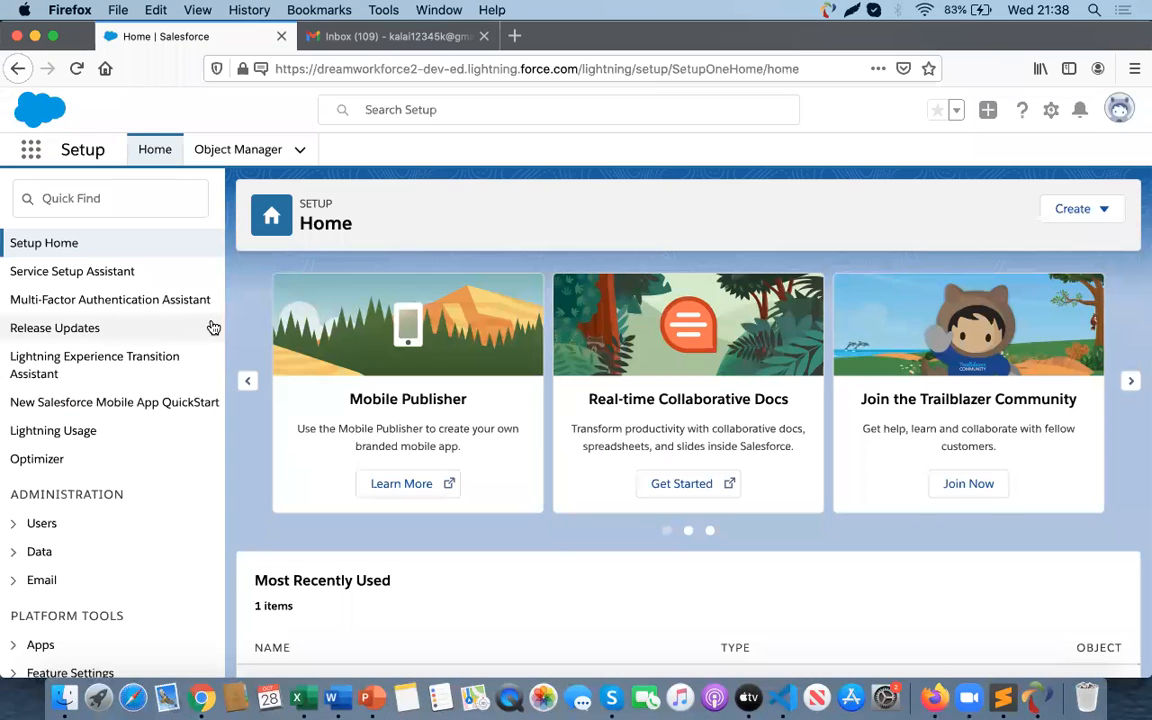
click(368, 40)
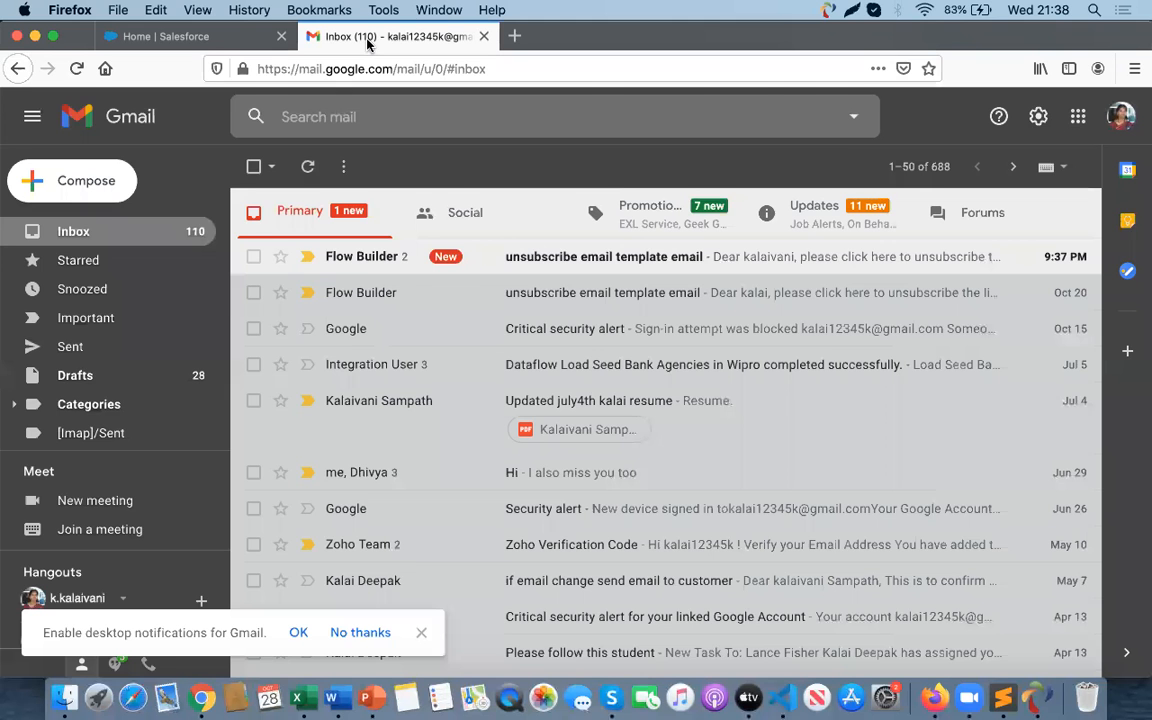
- Open the newest 'unsubscribe email template email' message and expand its clipped content
click(566, 262)
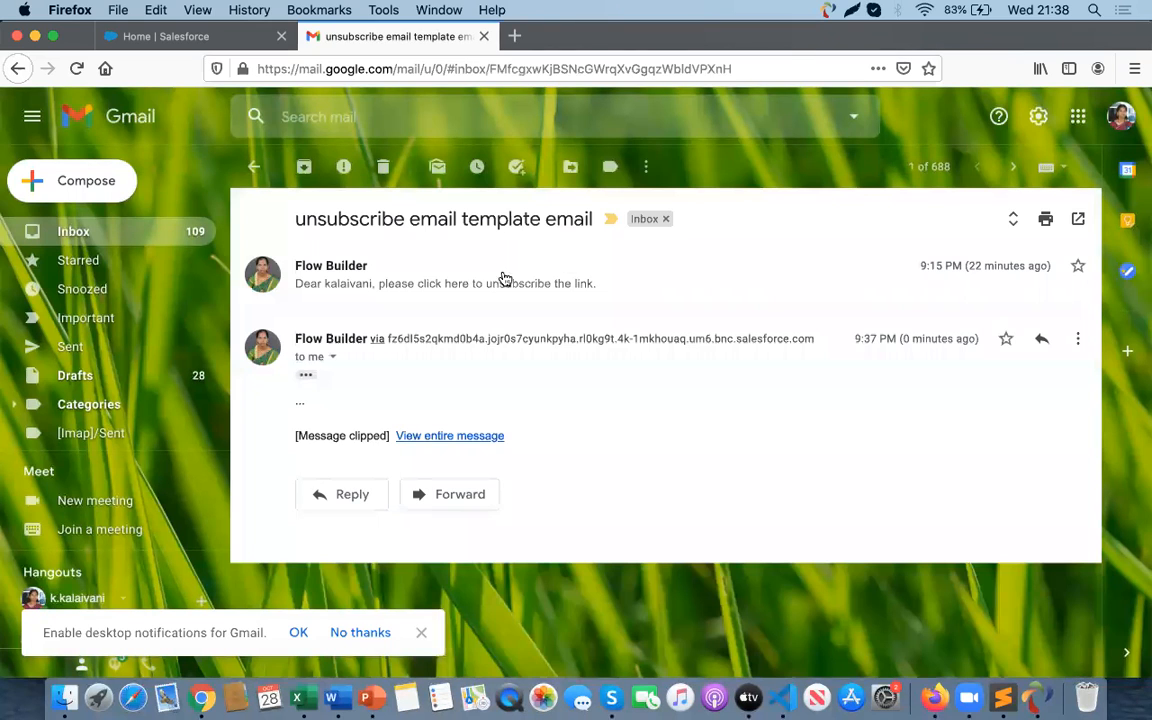
click(306, 378)
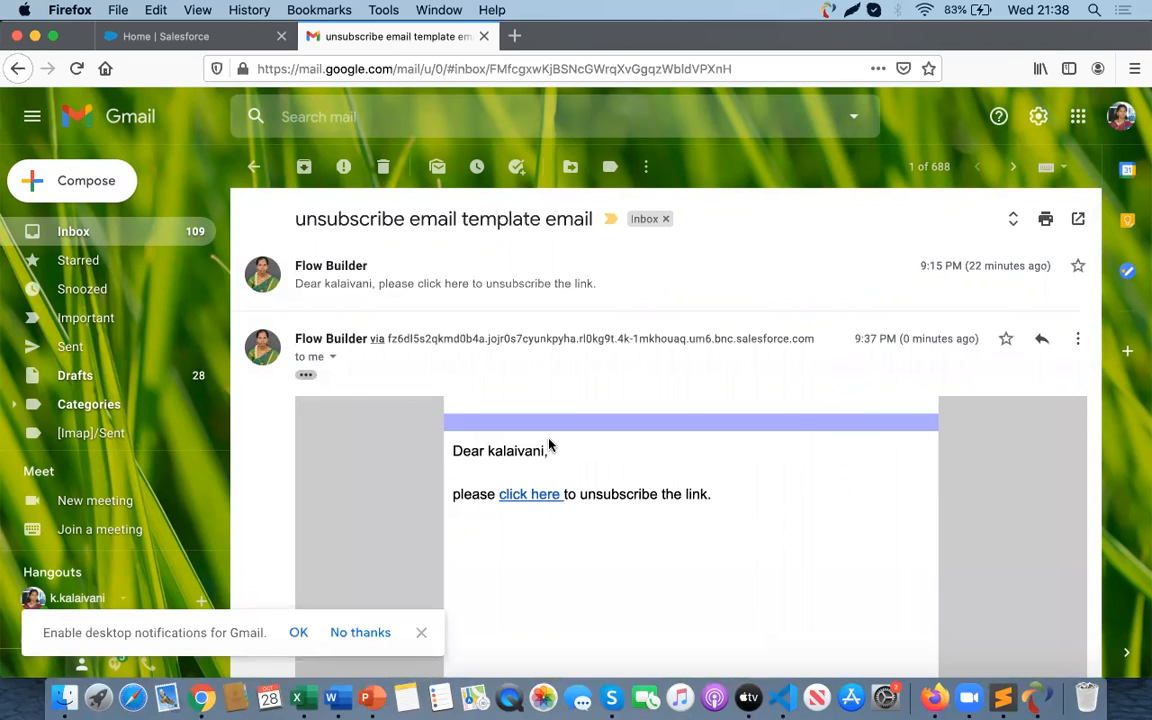
scroll(548, 445, down, 2)
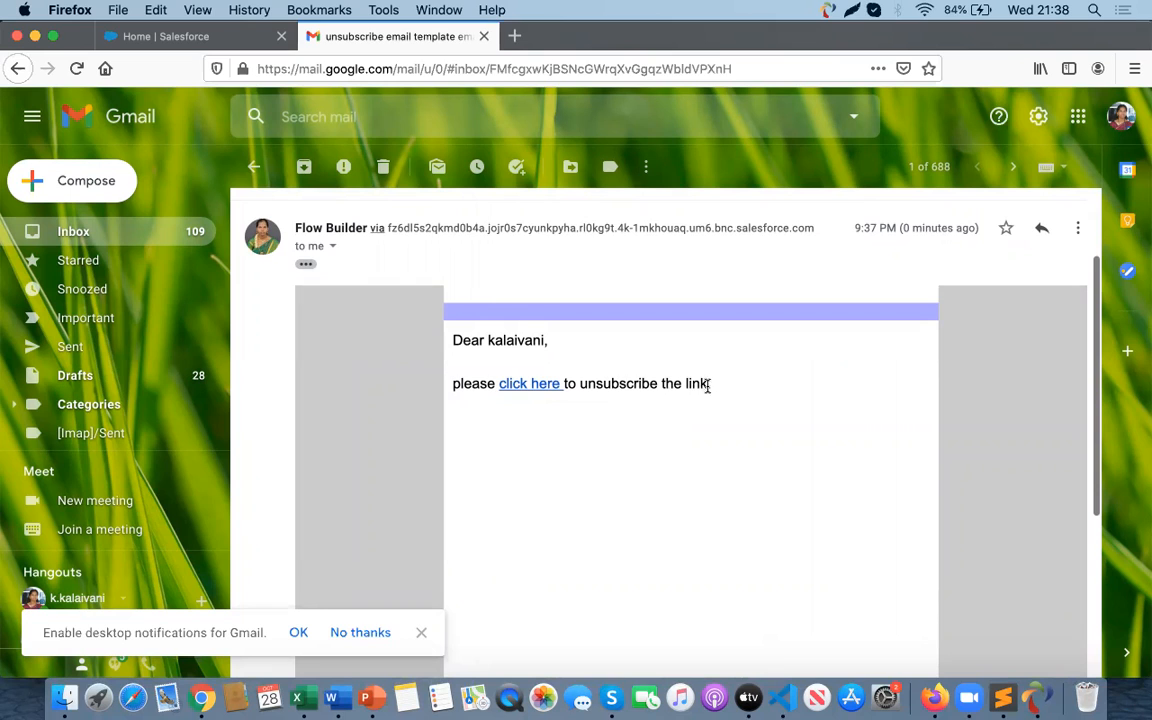
- Follow the email's click here link and complete the Unsubscribe flow with Next and Finish
click(531, 388)
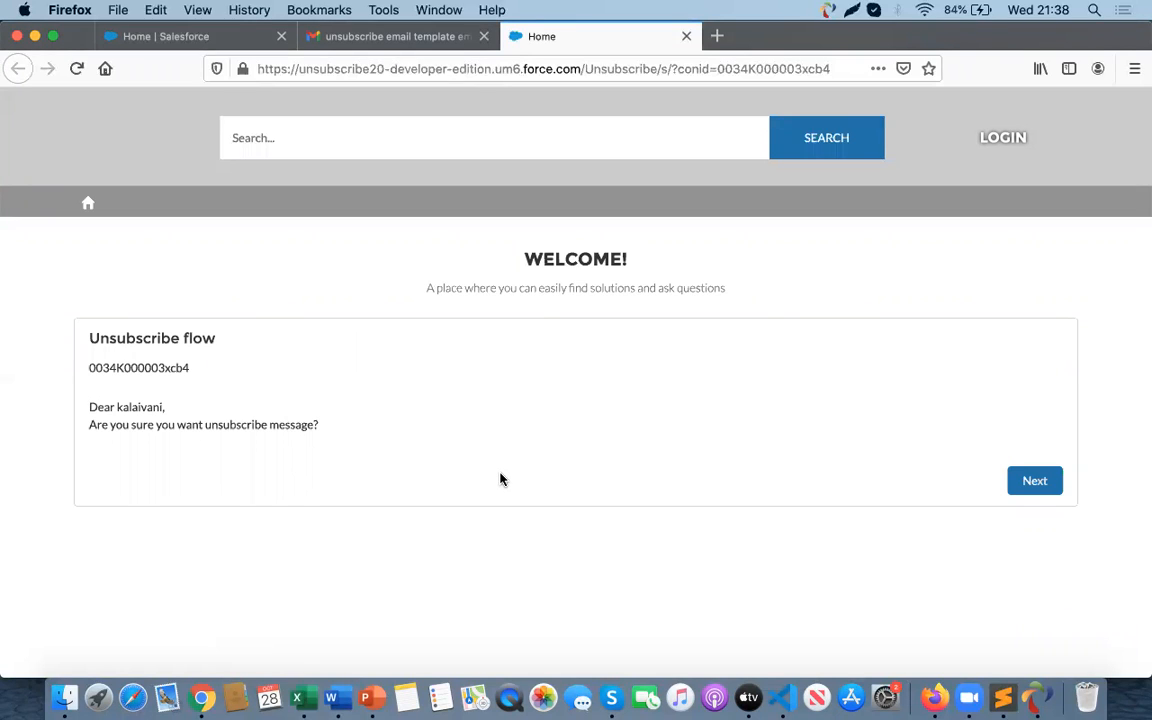
double_click(127, 367)
double_click(138, 408)
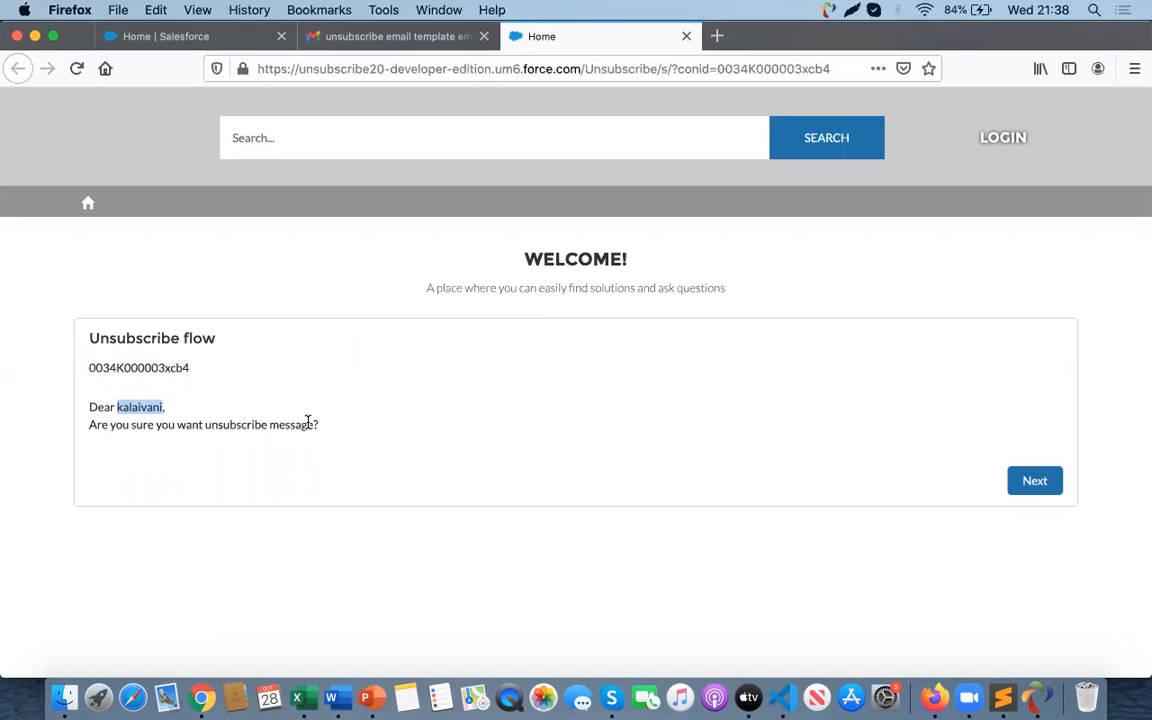
click(1037, 484)
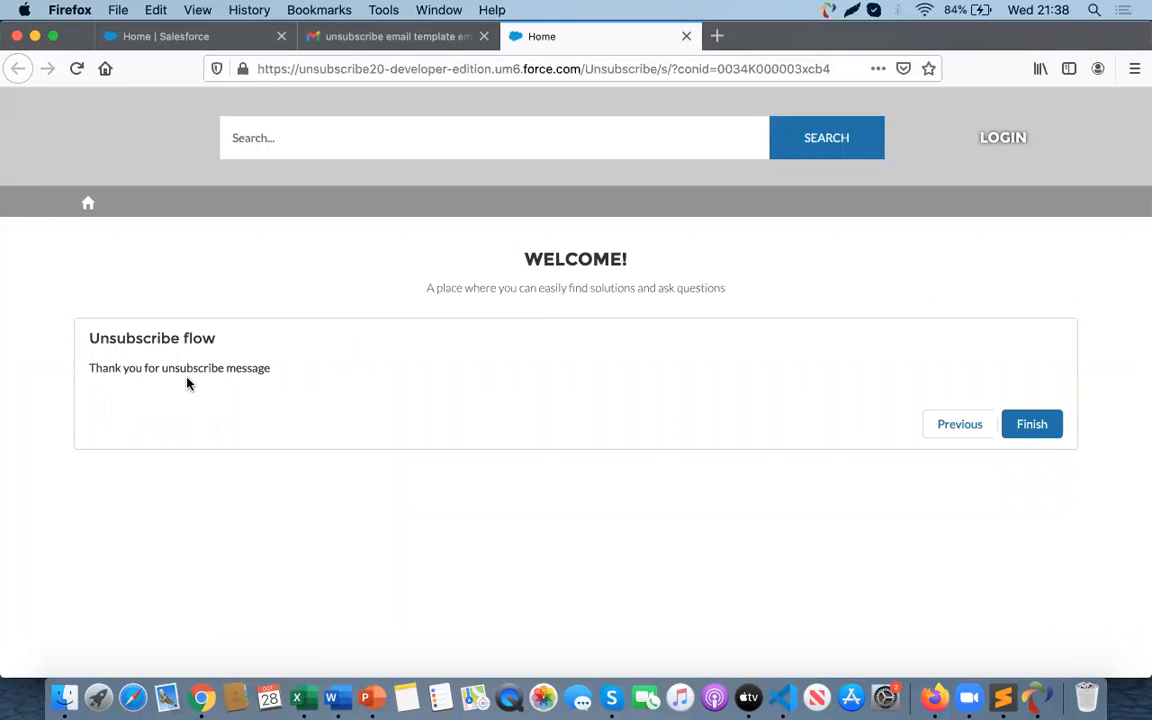
click(1034, 427)
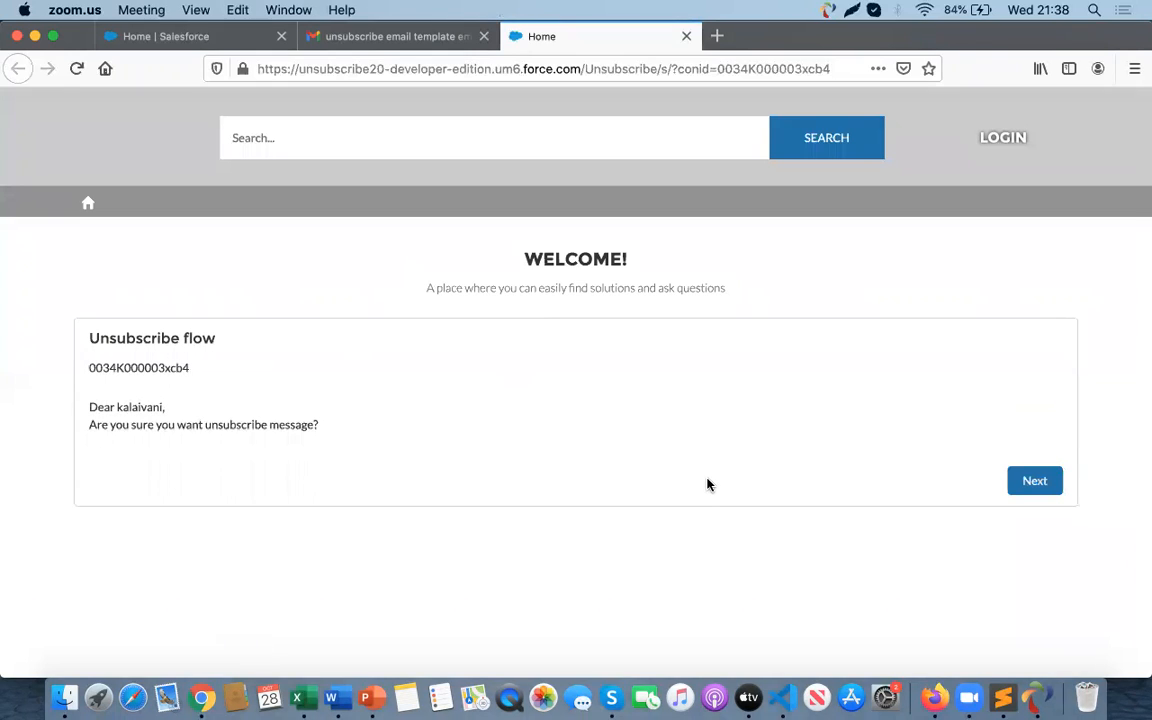
- Switch back to Chrome and open the first contact's details to check its Email Opt Out field
key(super+Tab)
key(super+Tab)
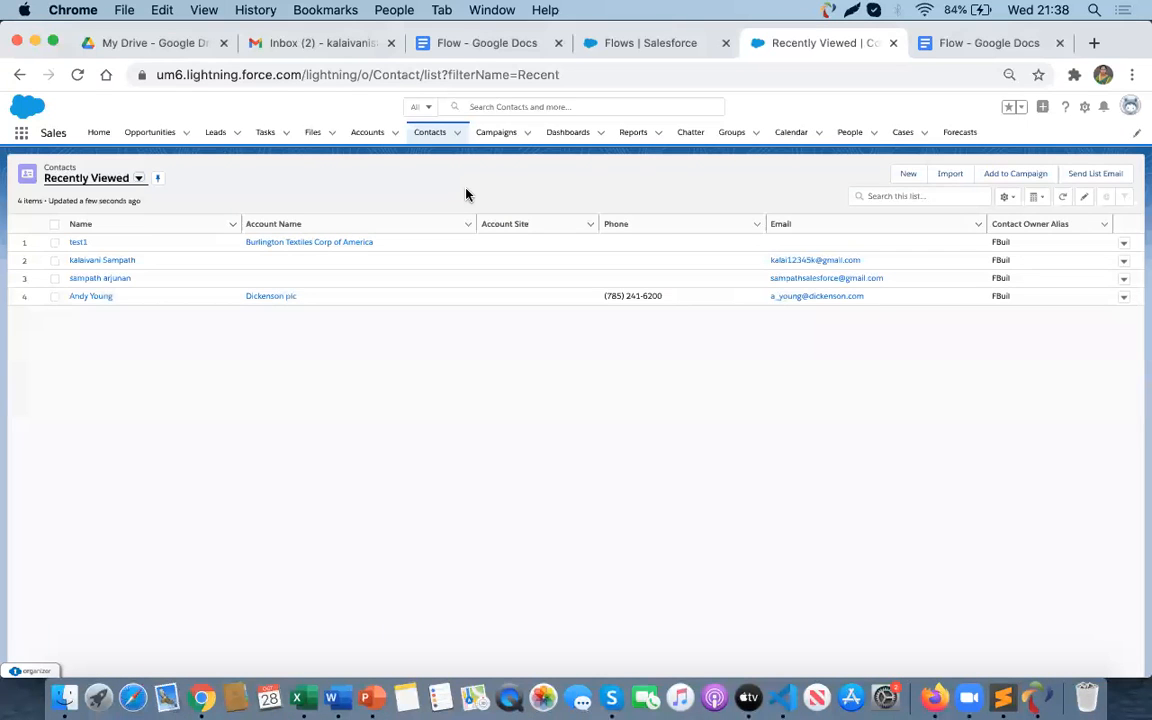
click(106, 262)
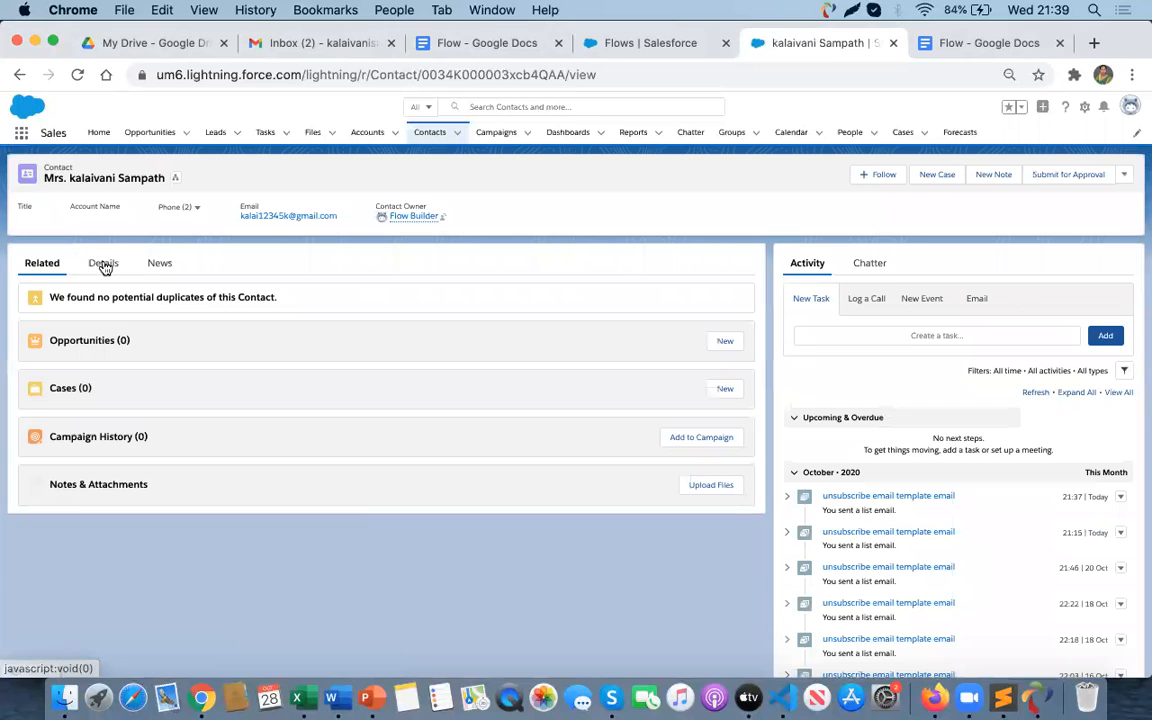
click(103, 265)
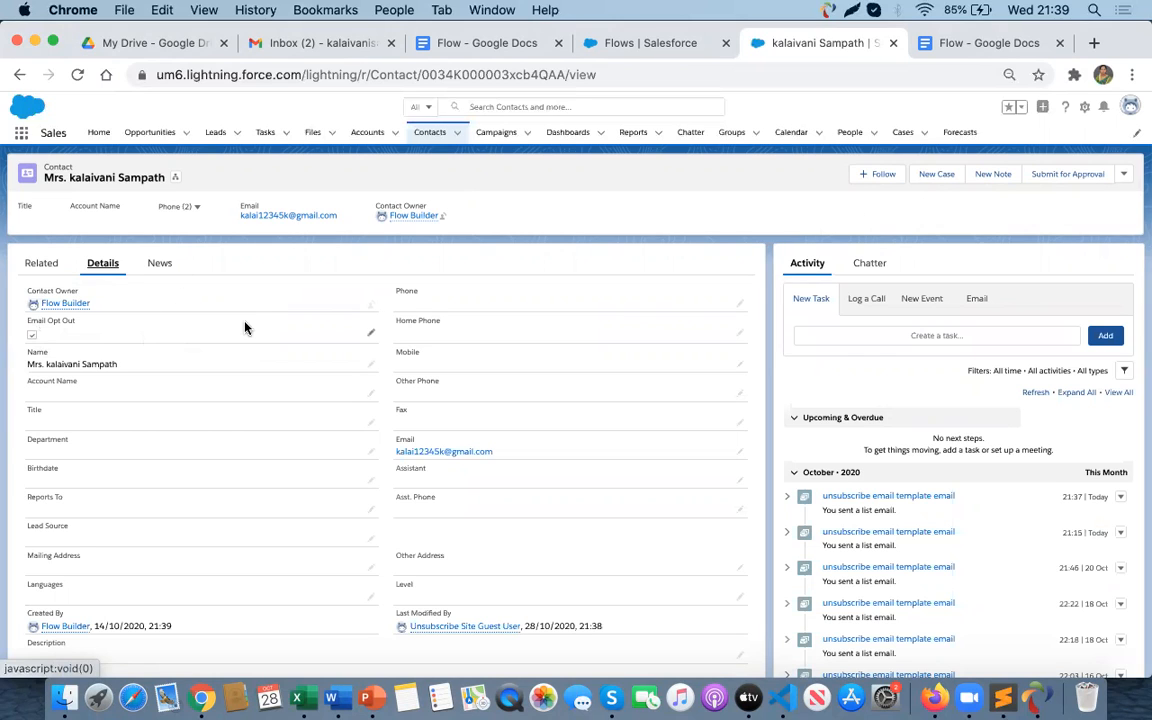
- Return to the Contacts list, select the first contact again and start another list email
click(438, 132)
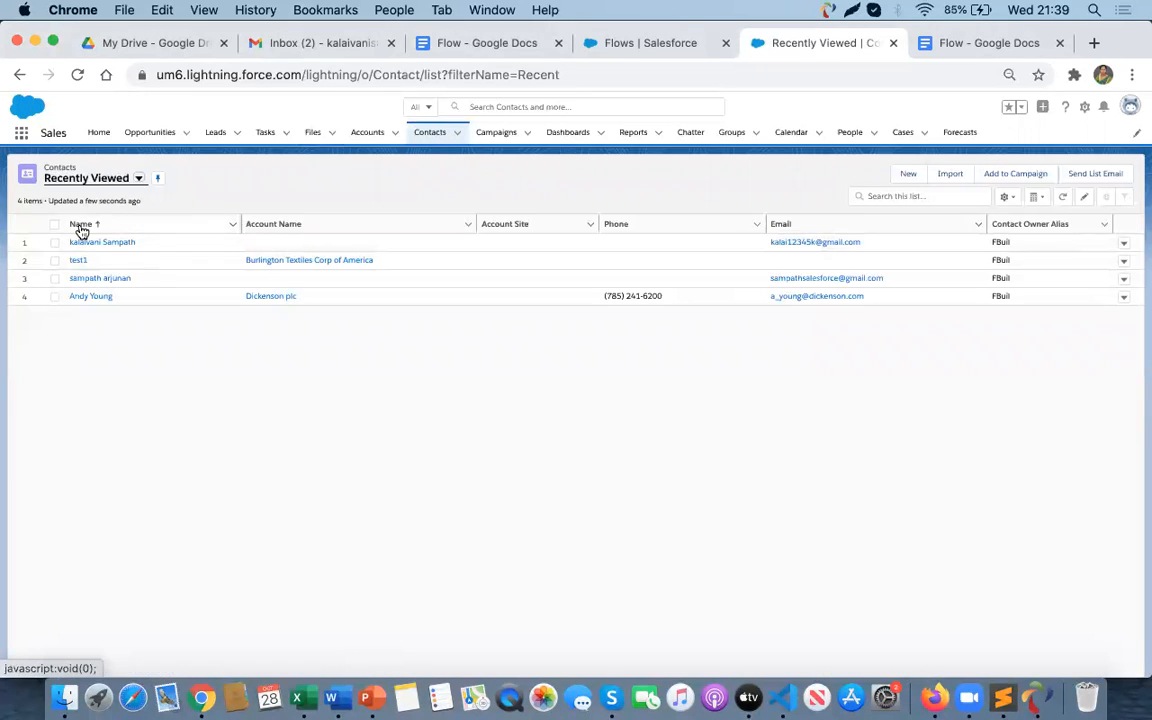
click(55, 243)
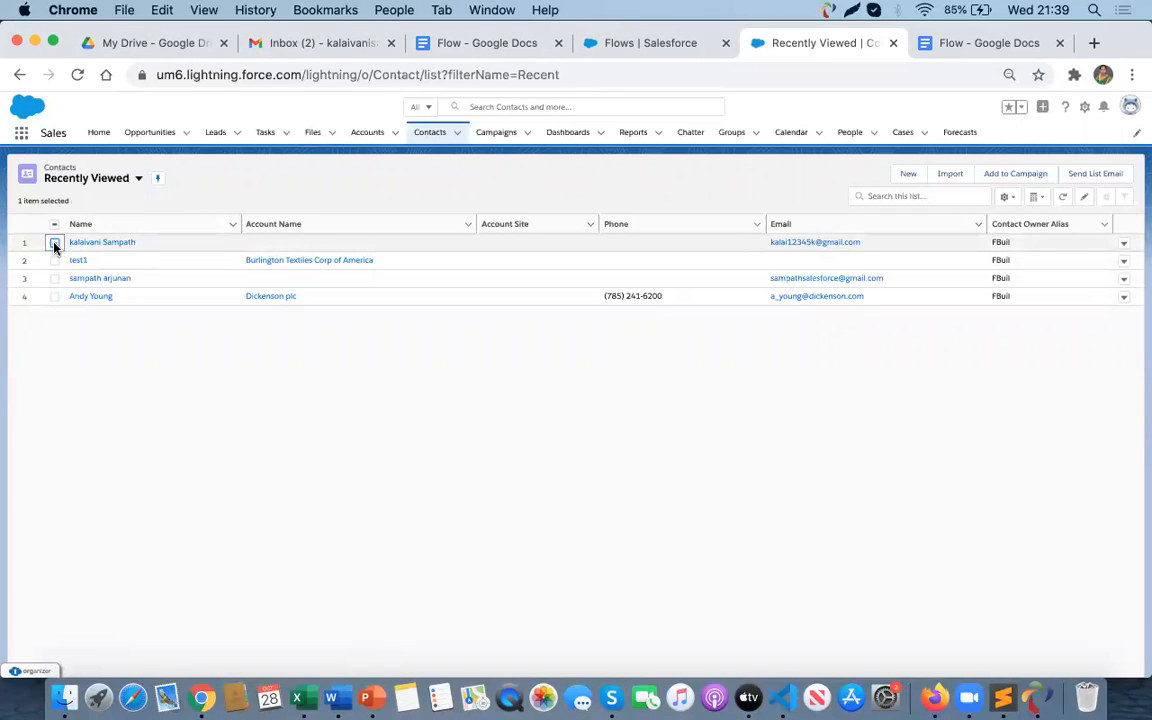
click(1113, 176)
- Enter the email subject unsubscribe
click(340, 262)
text(unsubscribe)
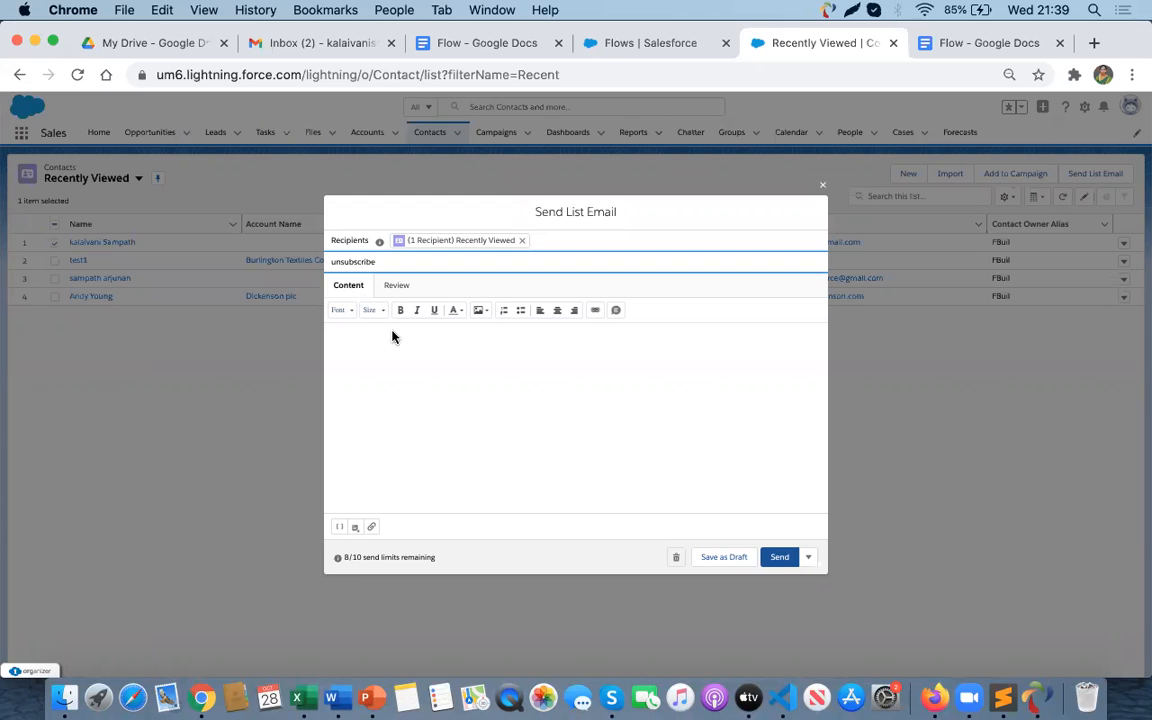
click(414, 389)
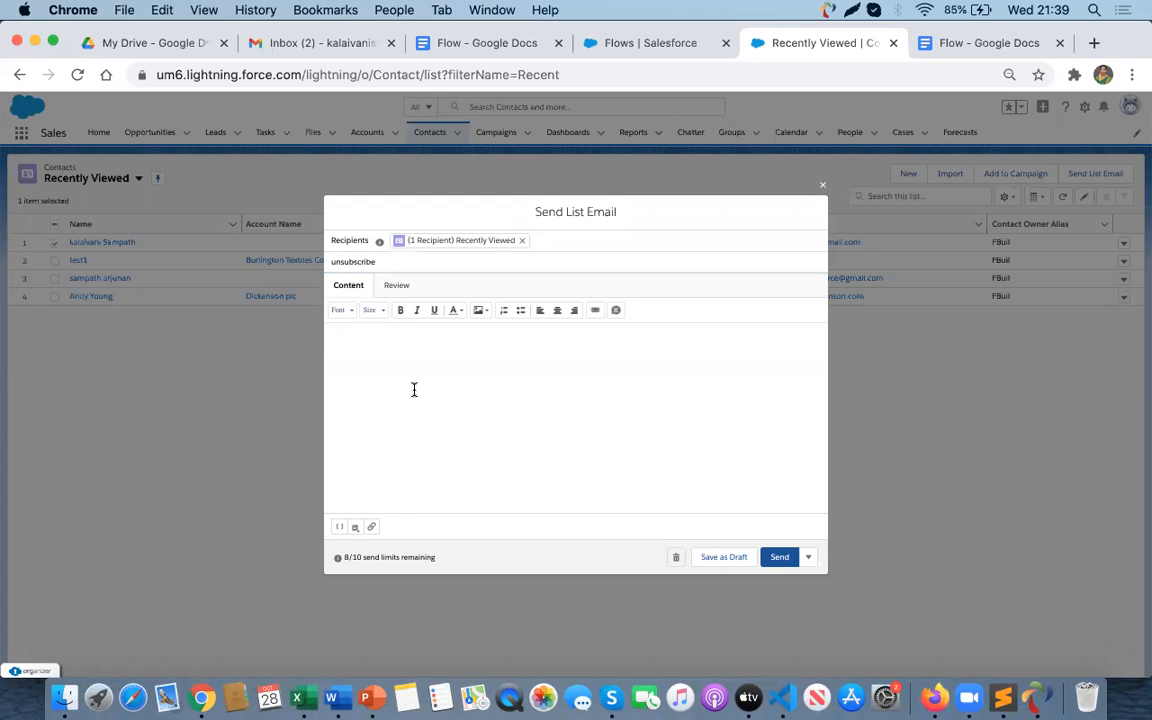
- Insert the 'unsubscribe email template email' template again and send the list email to the opted-out contact
click(357, 531)
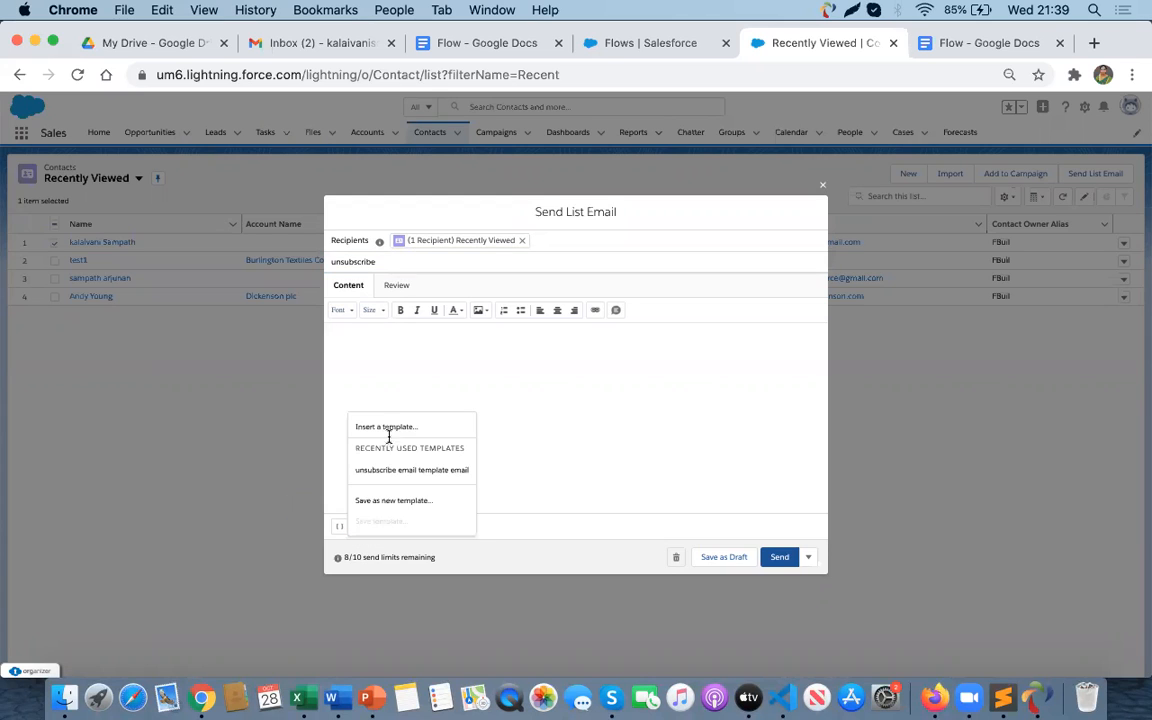
click(386, 471)
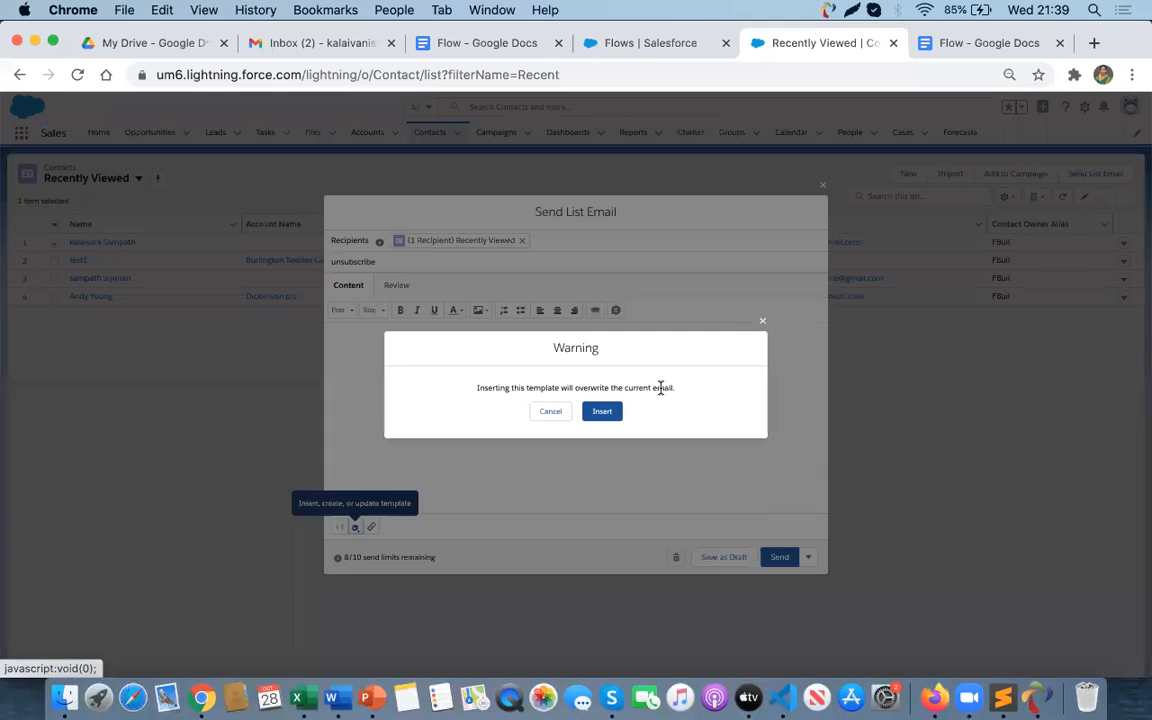
click(606, 418)
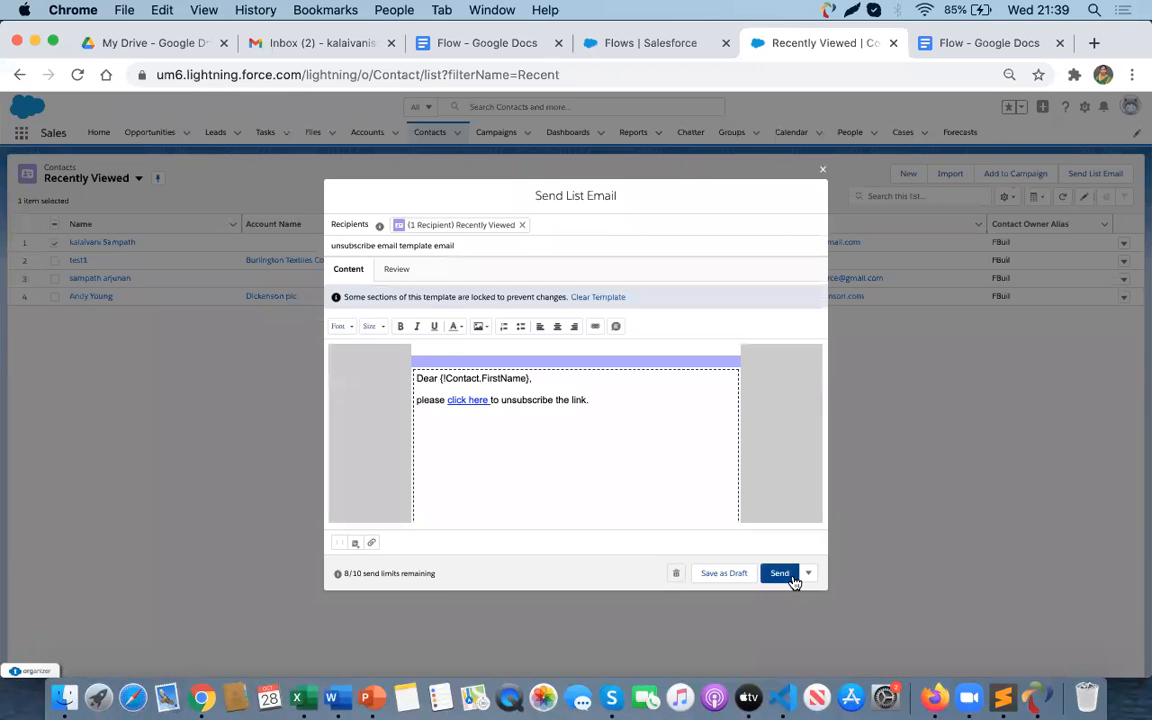
click(779, 578)
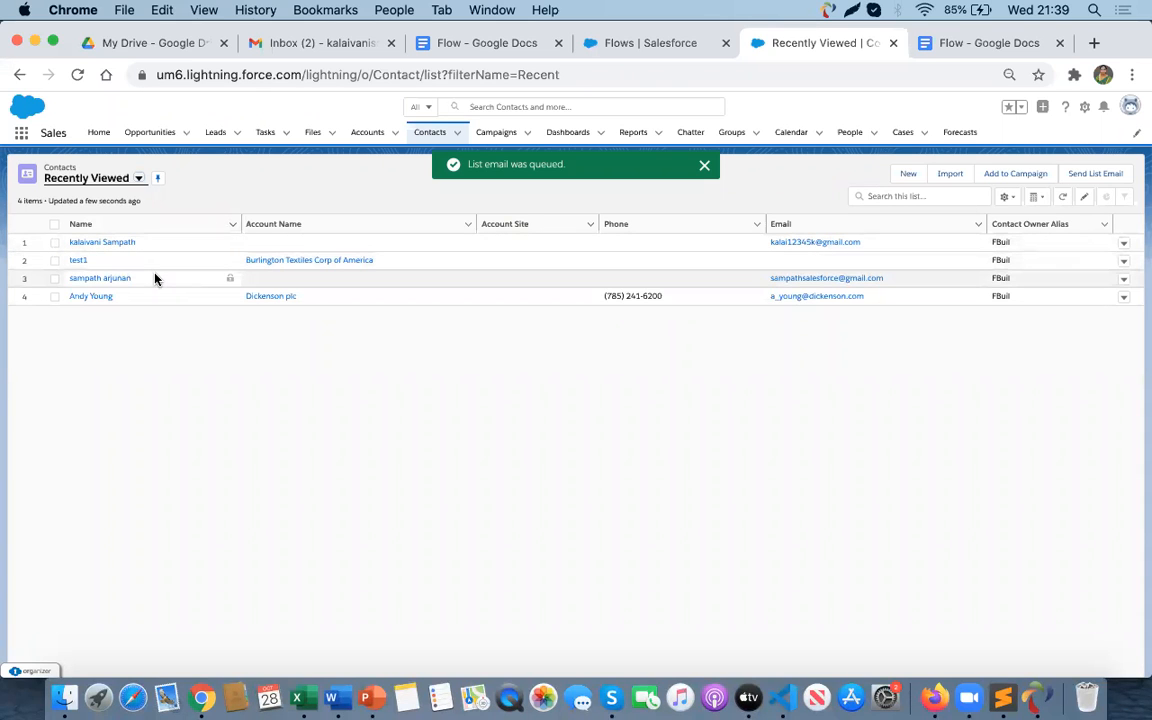
- Switch to Firefox and refresh the Gmail inbox to look for the newly sent unsubscribe email
key(super+Tab)
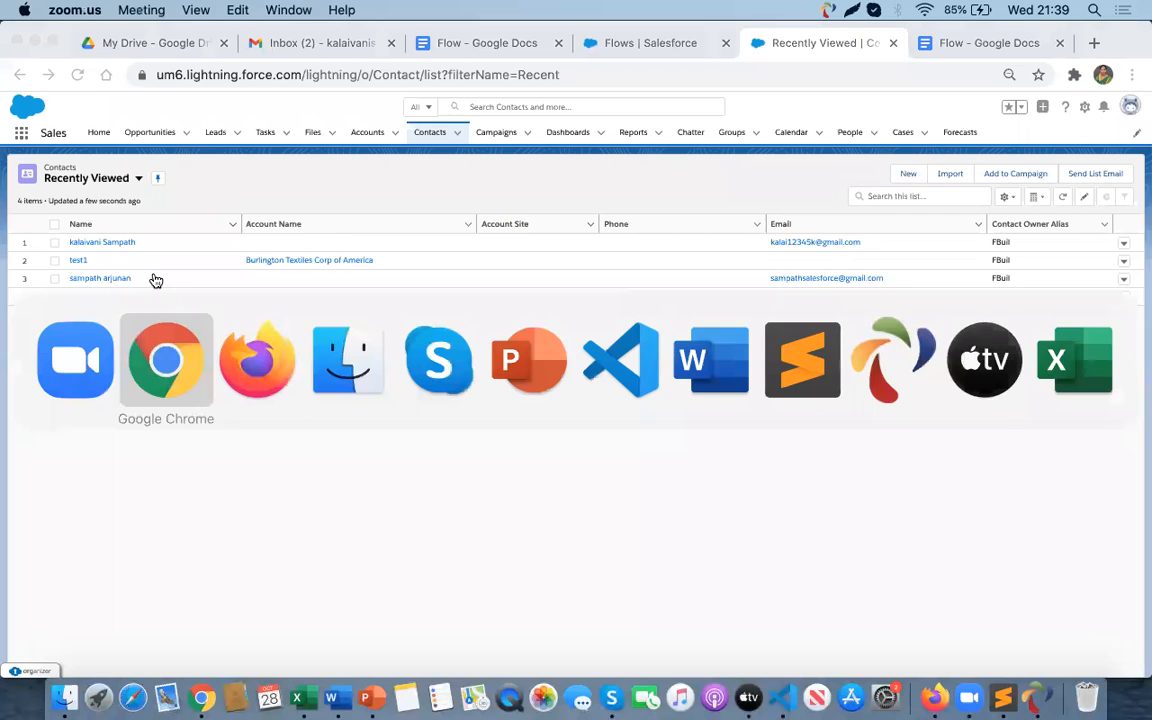
key(super+Tab)
click(375, 45)
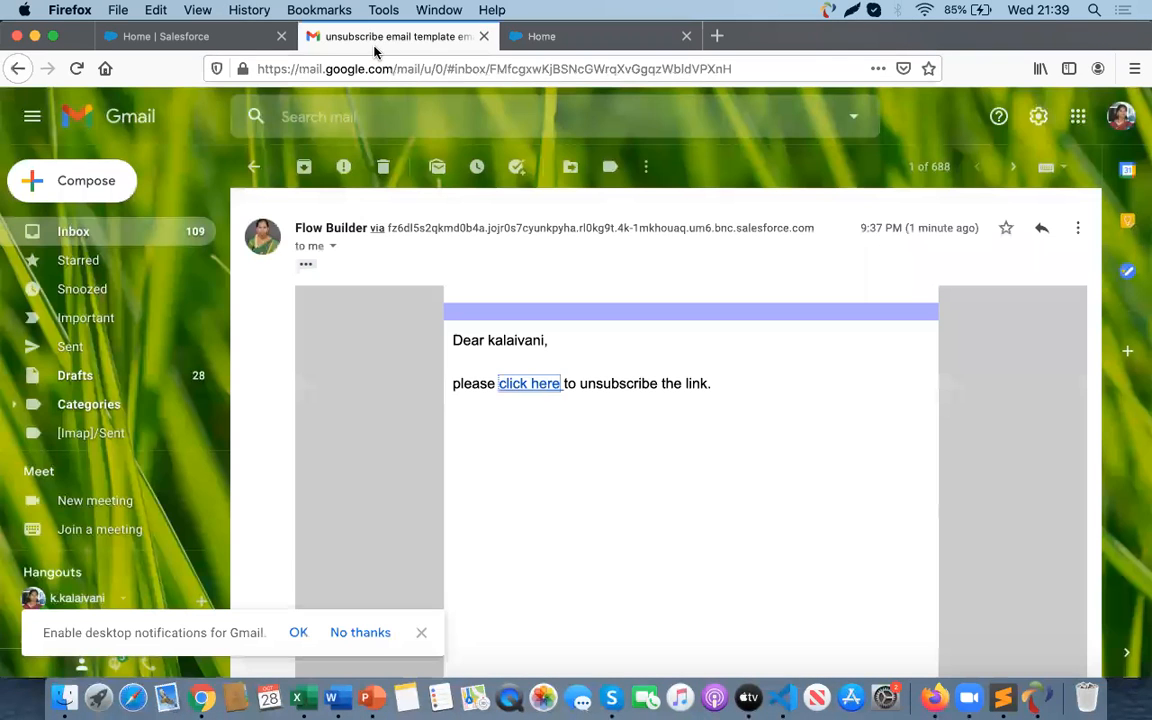
click(74, 221)
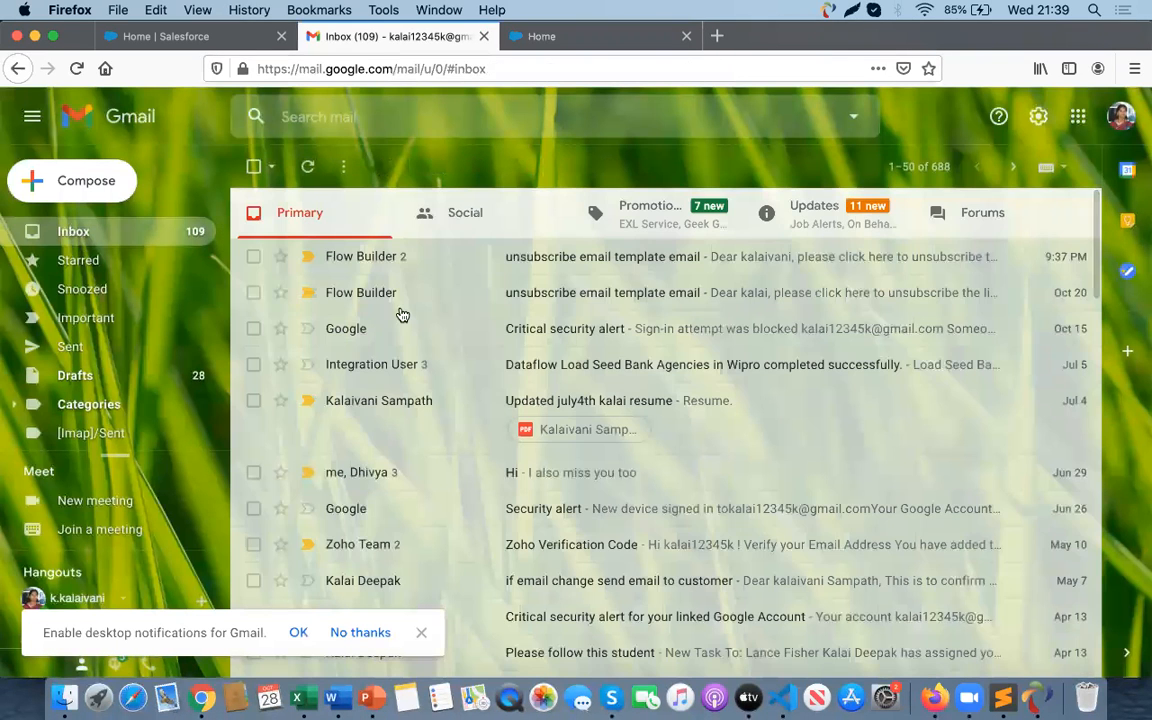
click(75, 68)
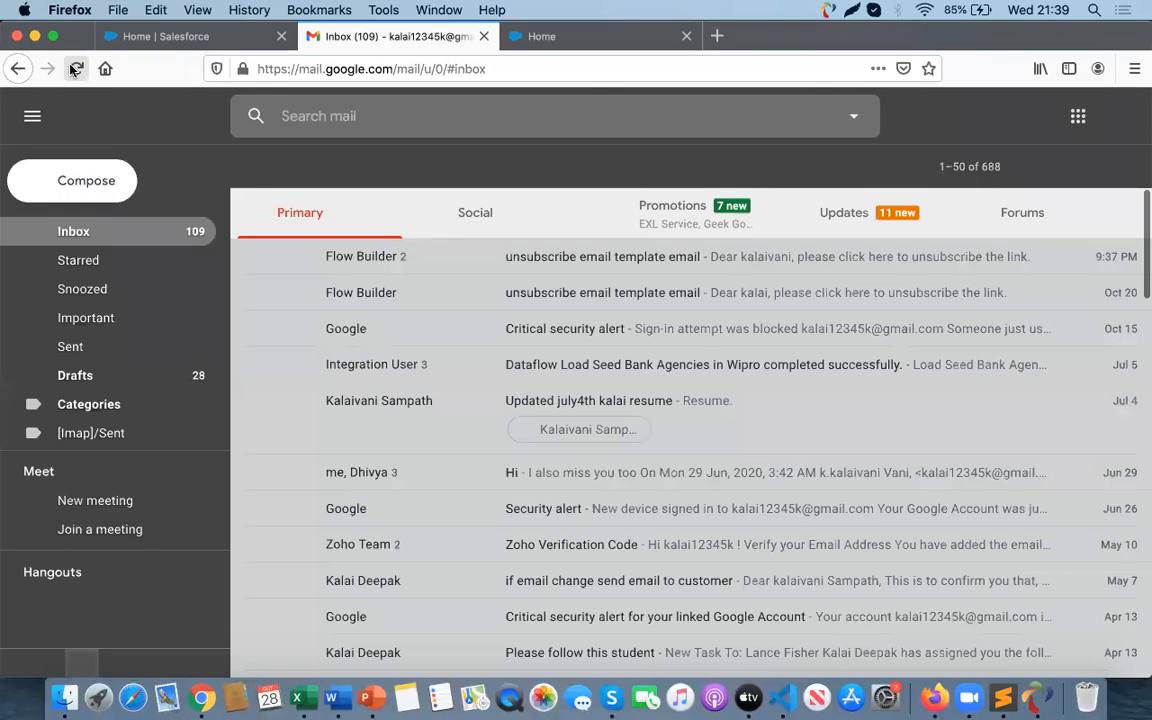
- Return to Chrome, open the first contact from the Contacts list and view its Details to check Email Opt Out
key(super+Tab)
key(super+Tab)
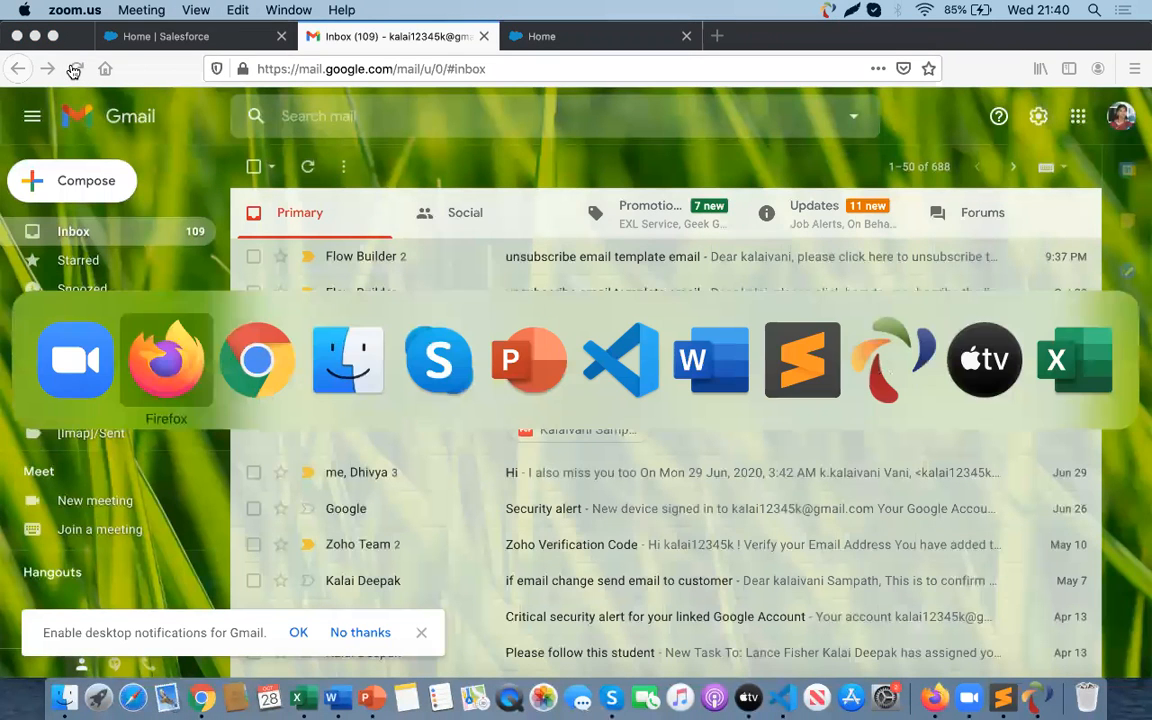
key(super+Tab)
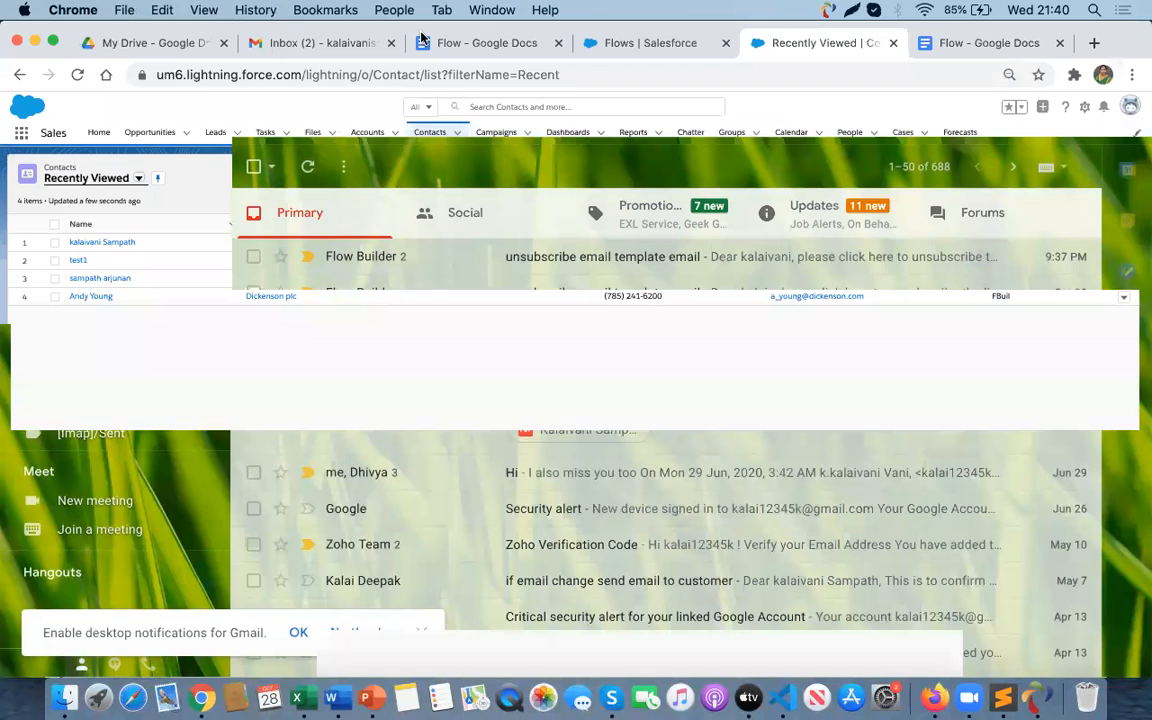
click(90, 244)
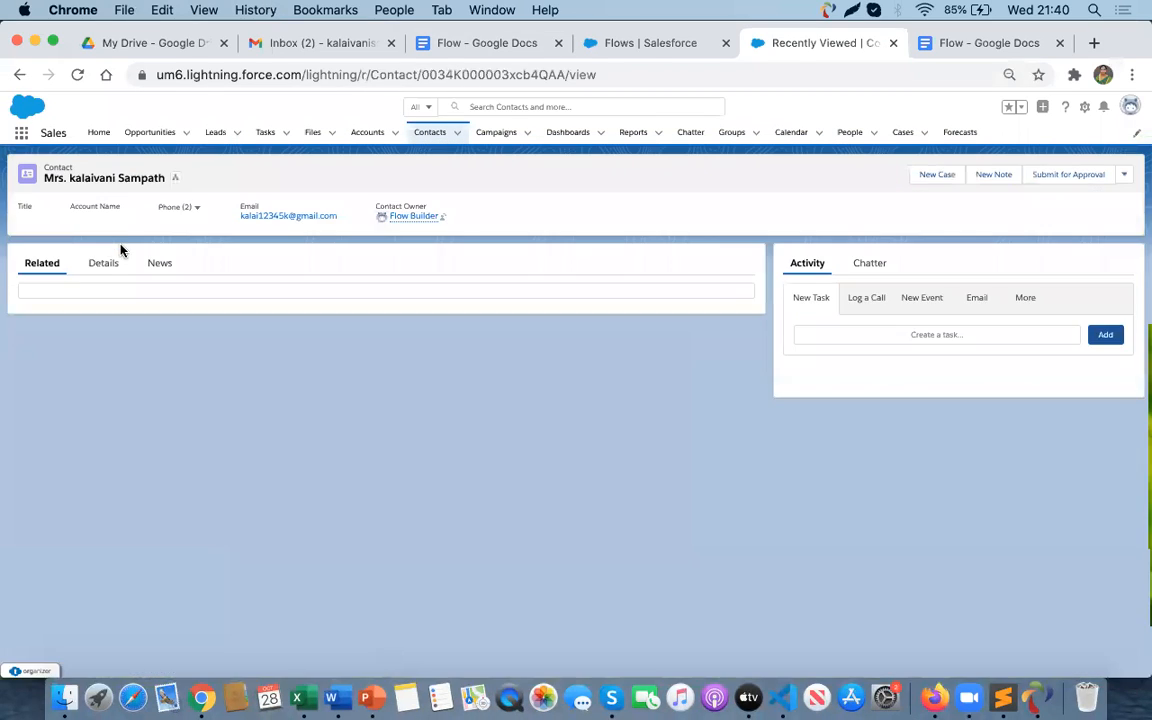
click(103, 265)
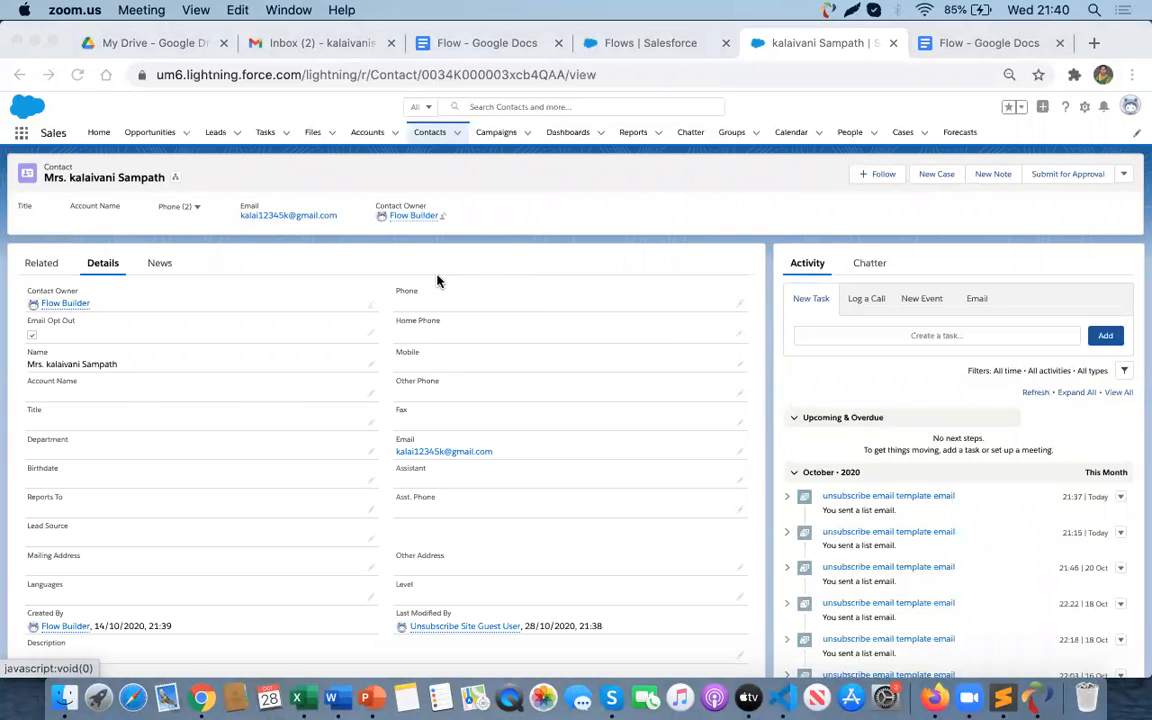
key(super+Tab)
key(super+Tab)
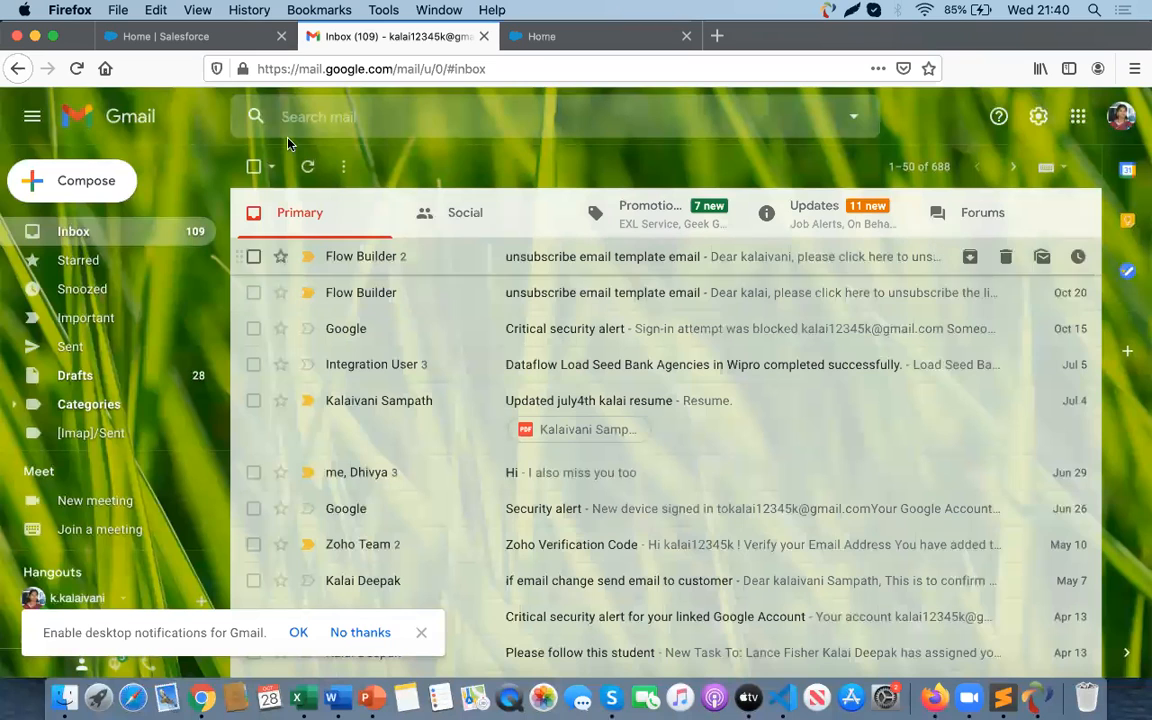
click(178, 36)
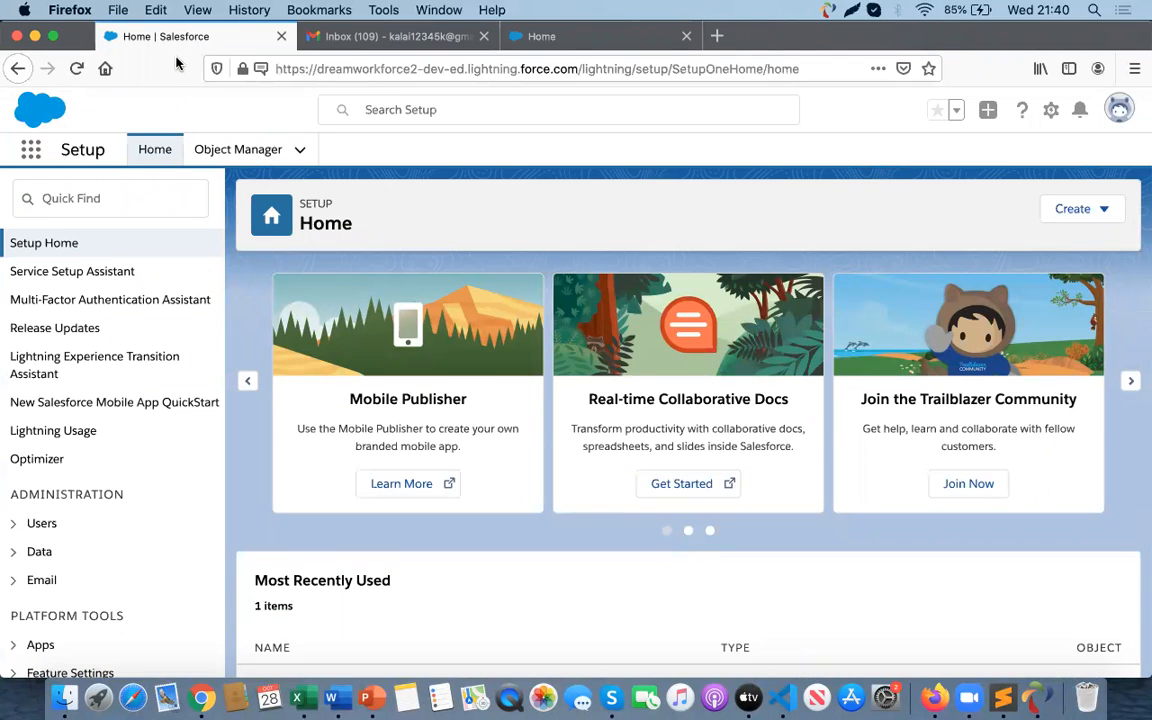
key(super+Tab)
key(super+Tab)
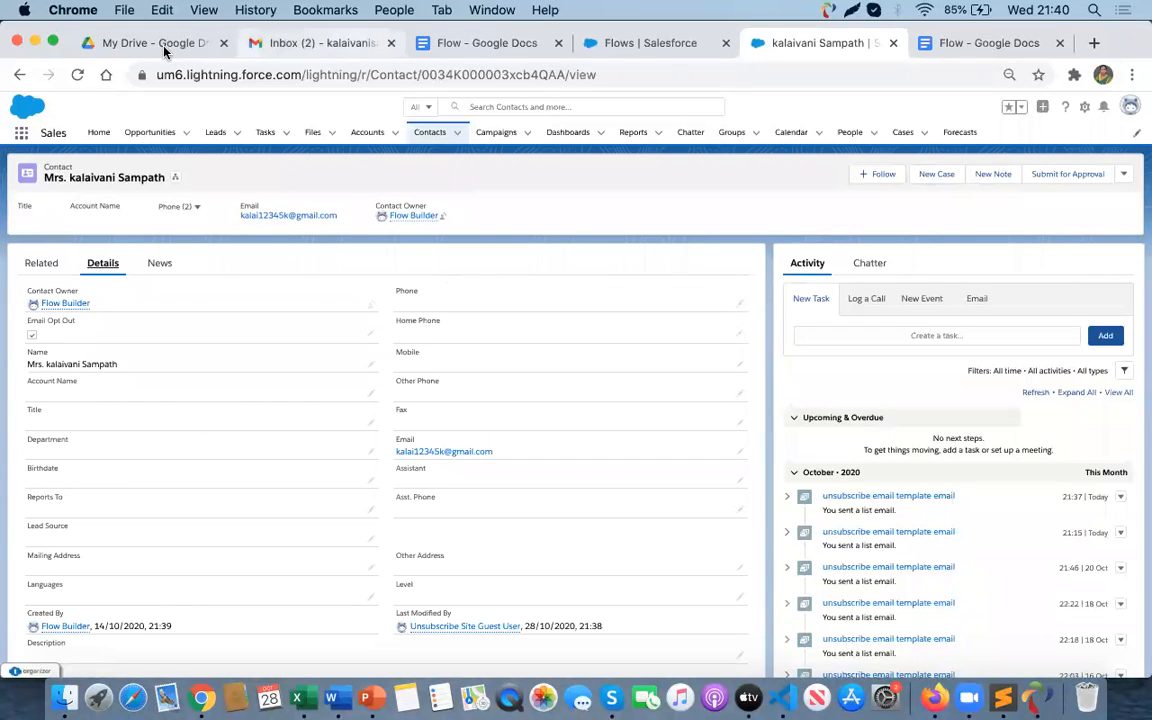
- Open the Flow notes document and highlight the flow name 'Unsubscribe flow'
click(464, 50)
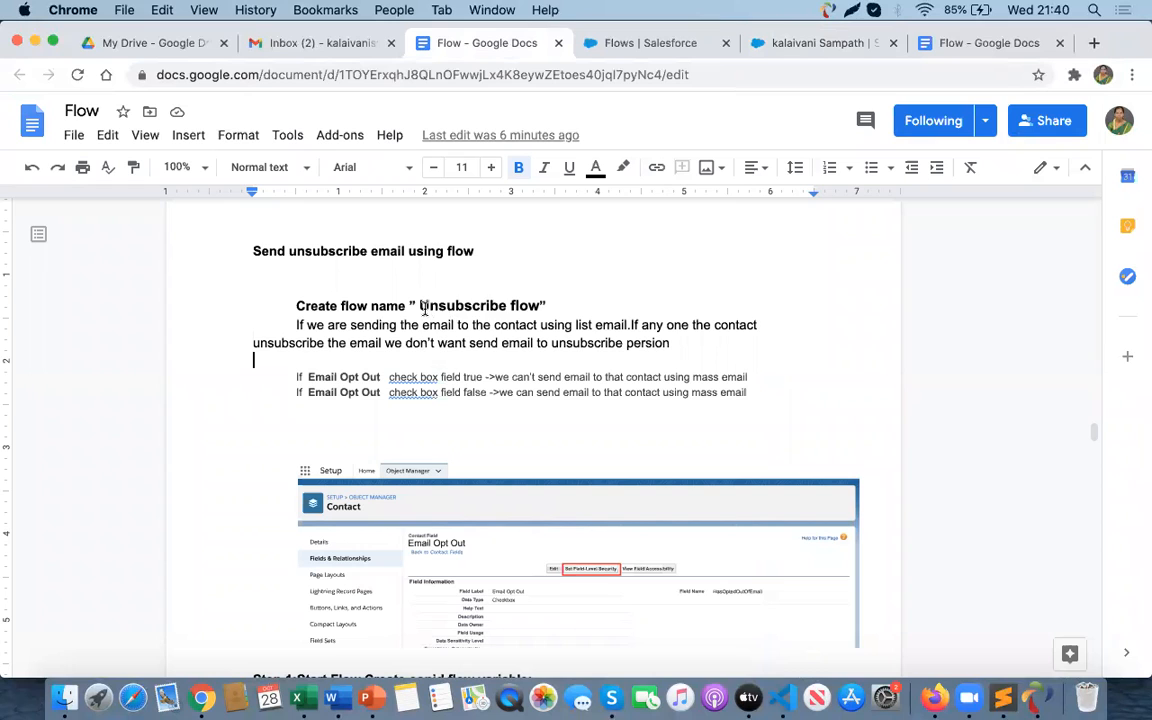
drag(427, 306, 545, 306)
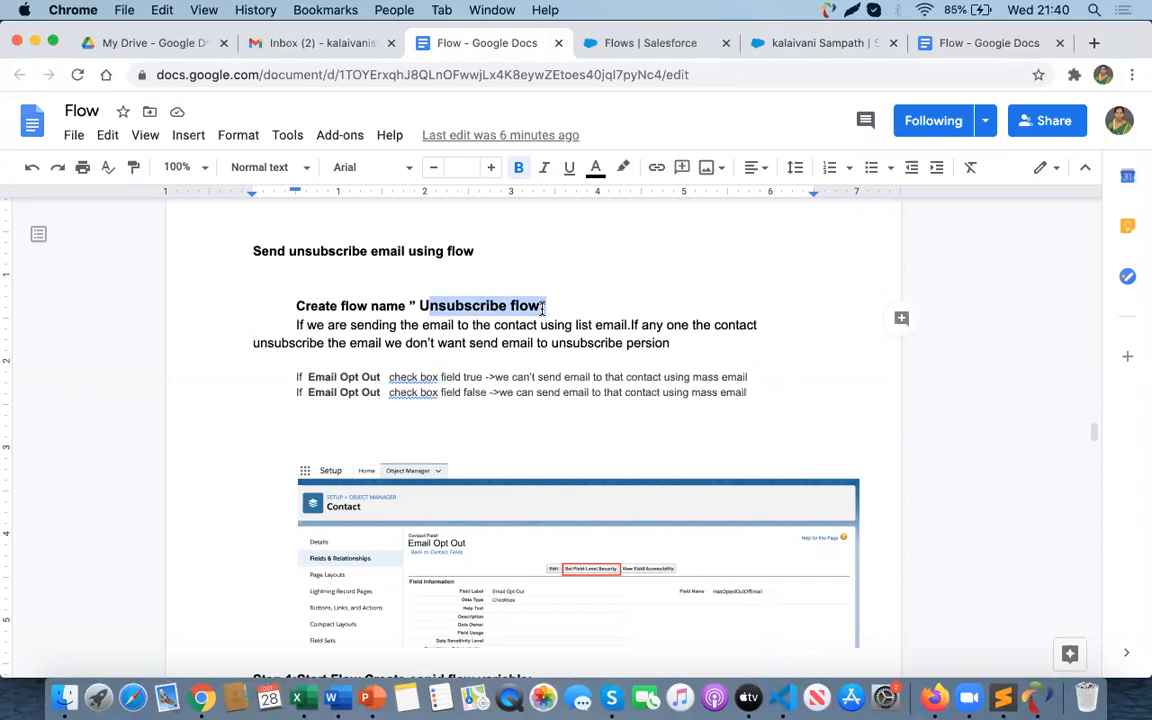
scroll(508, 362, down, 2)
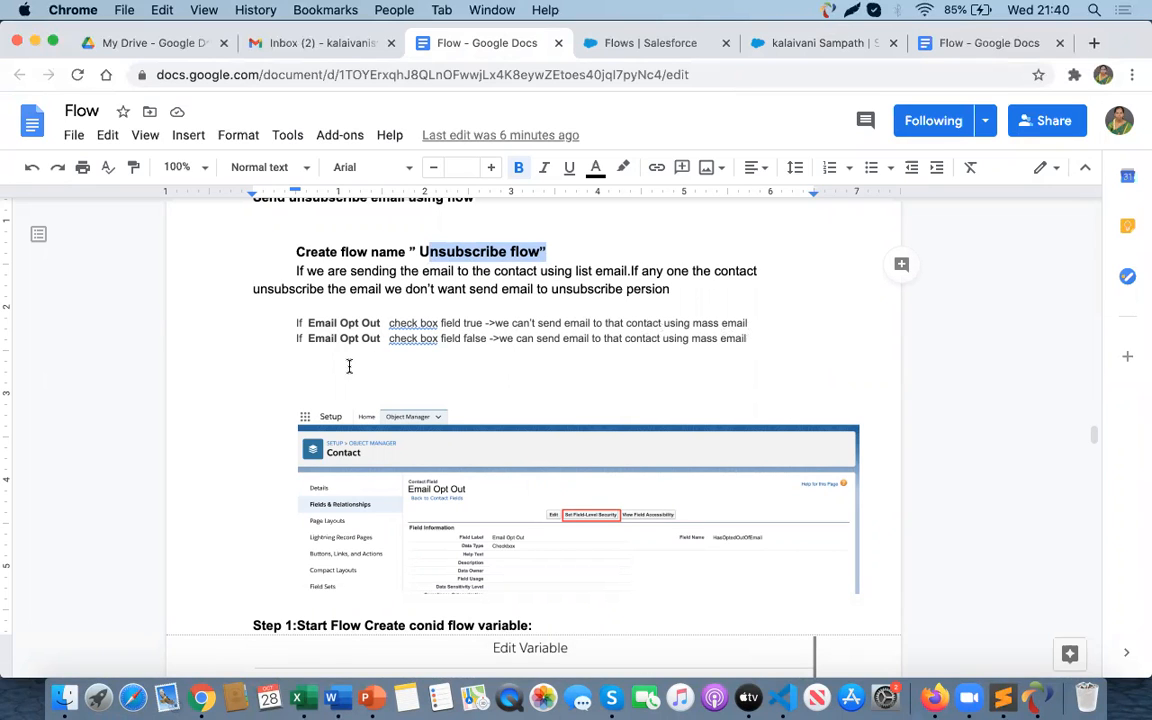
click(464, 352)
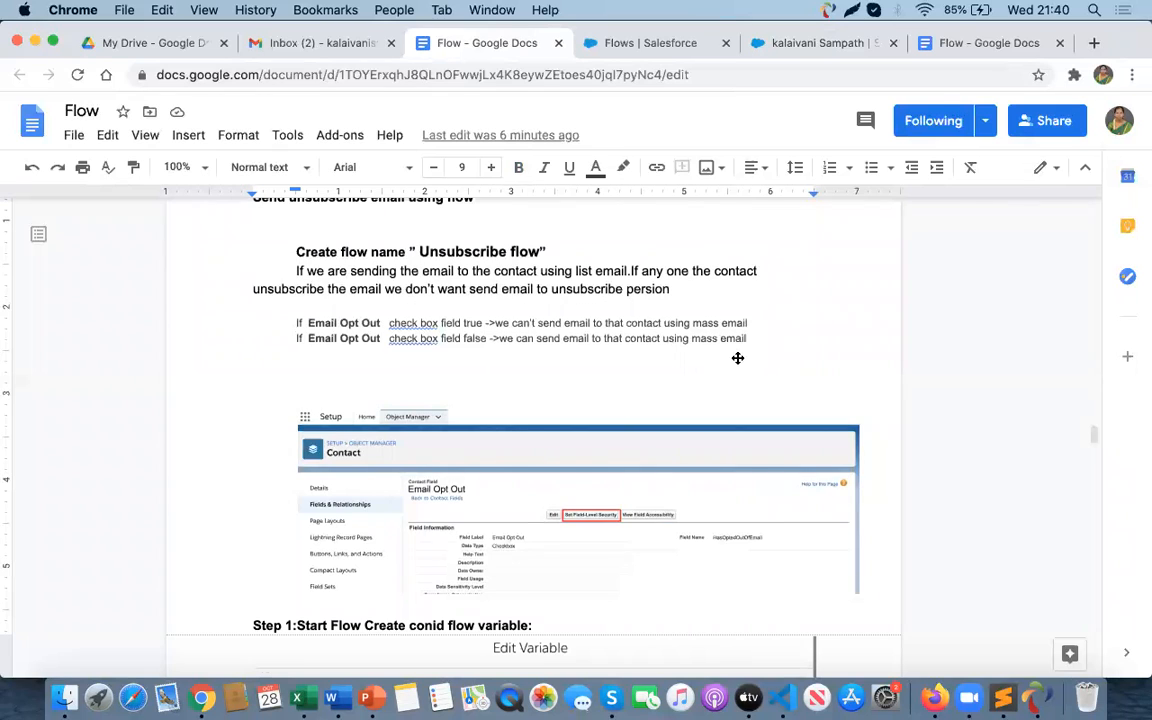
- Scroll through the Flow document to review the unsubscribe flow's steps, from the conid variable to the success message
scroll(737, 357, down, 3)
scroll(737, 357, up, 3)
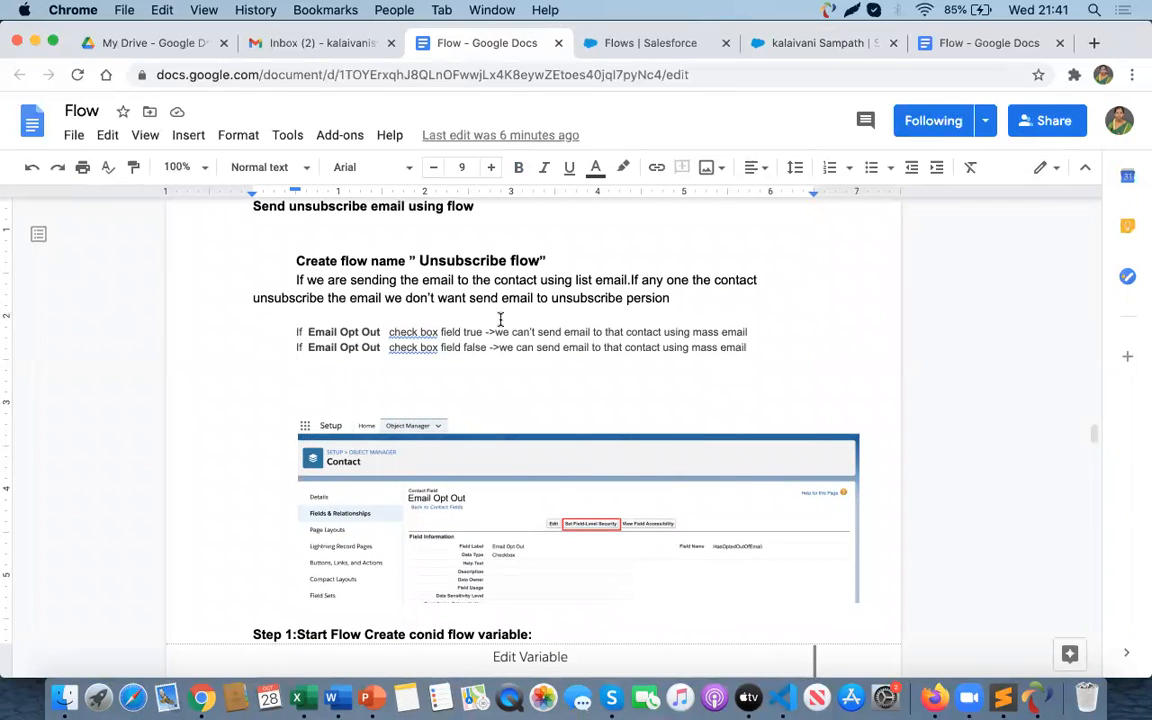
scroll(536, 519, down, 3)
scroll(536, 519, down, 1)
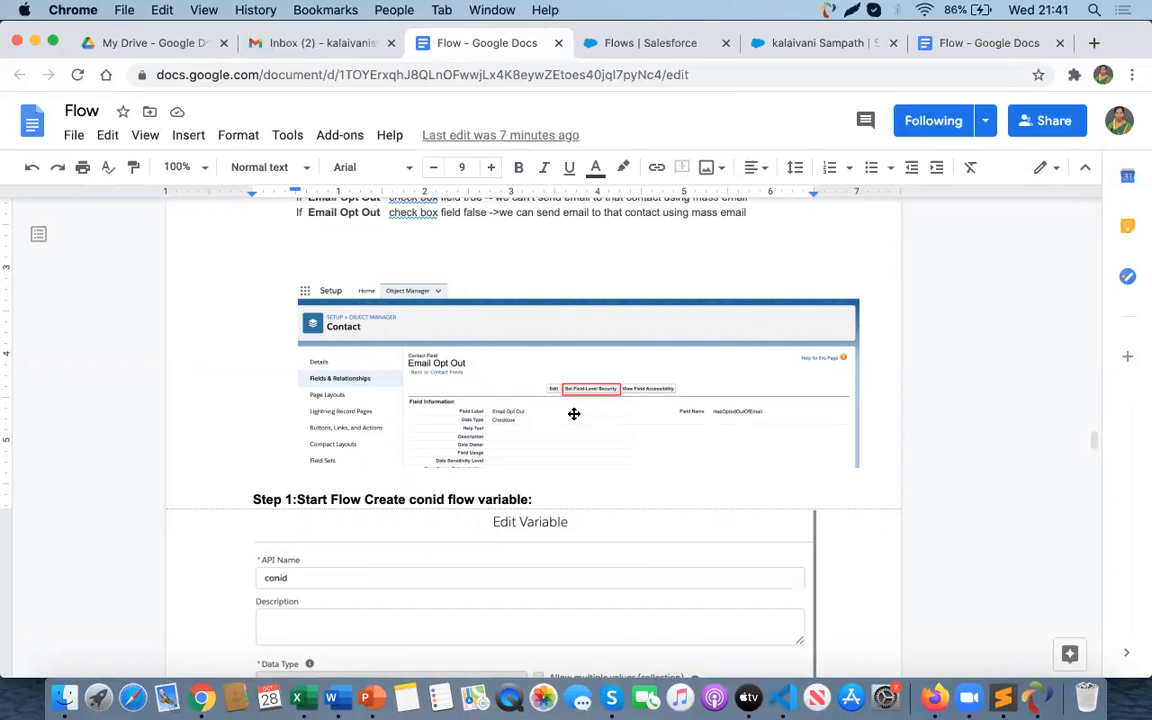
scroll(574, 413, down, 2)
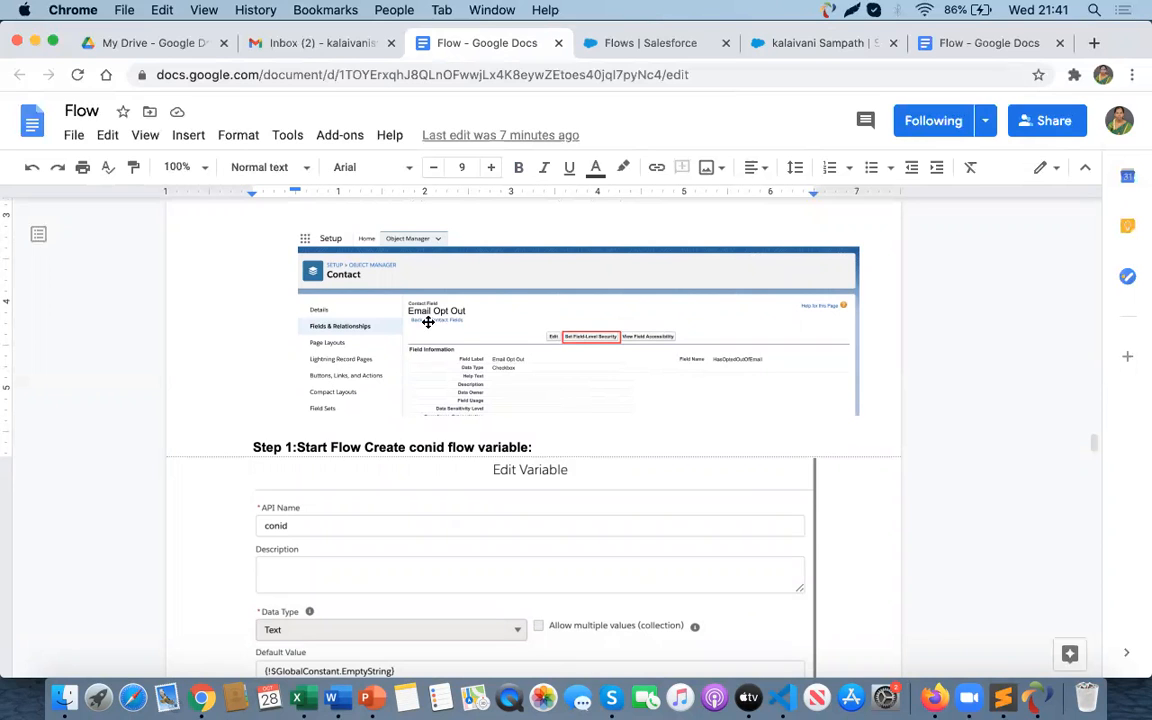
scroll(509, 332, down, 5)
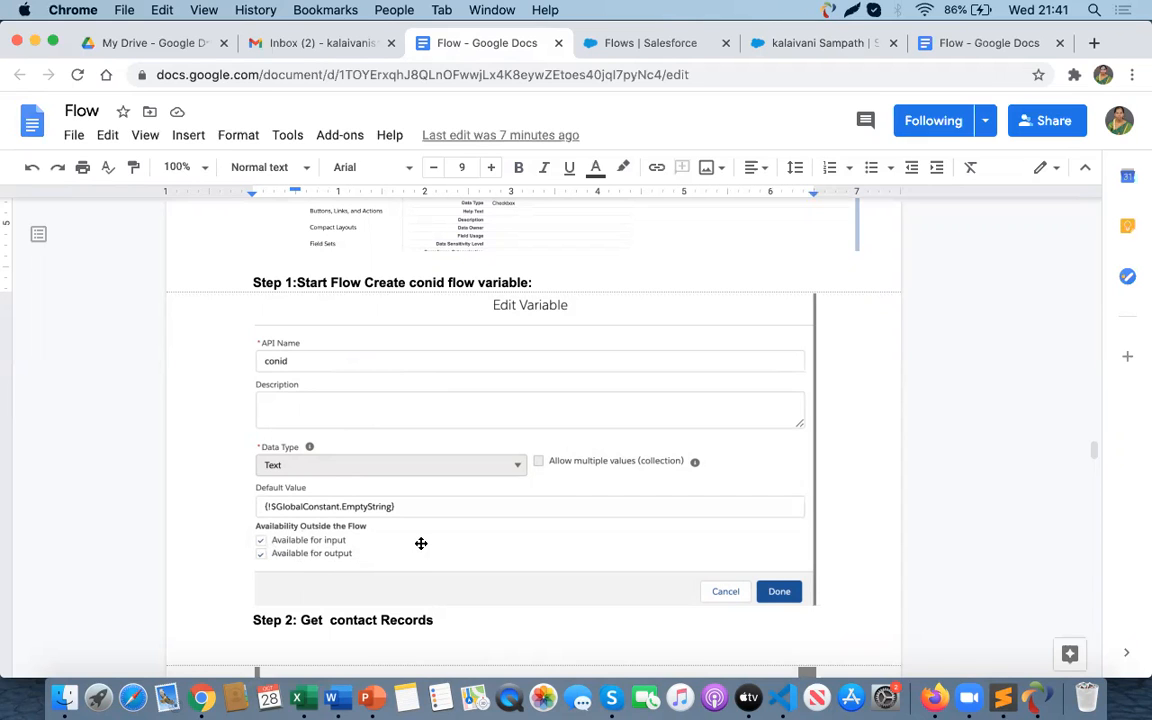
scroll(419, 543, down, 7)
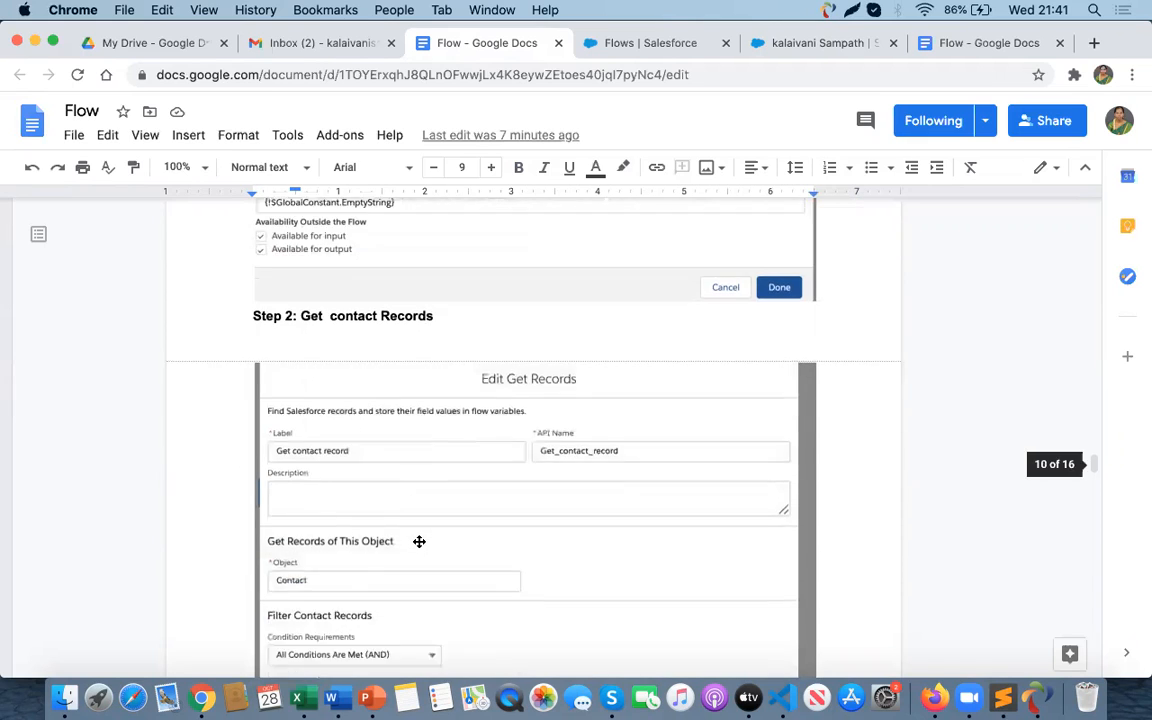
scroll(419, 541, down, 2)
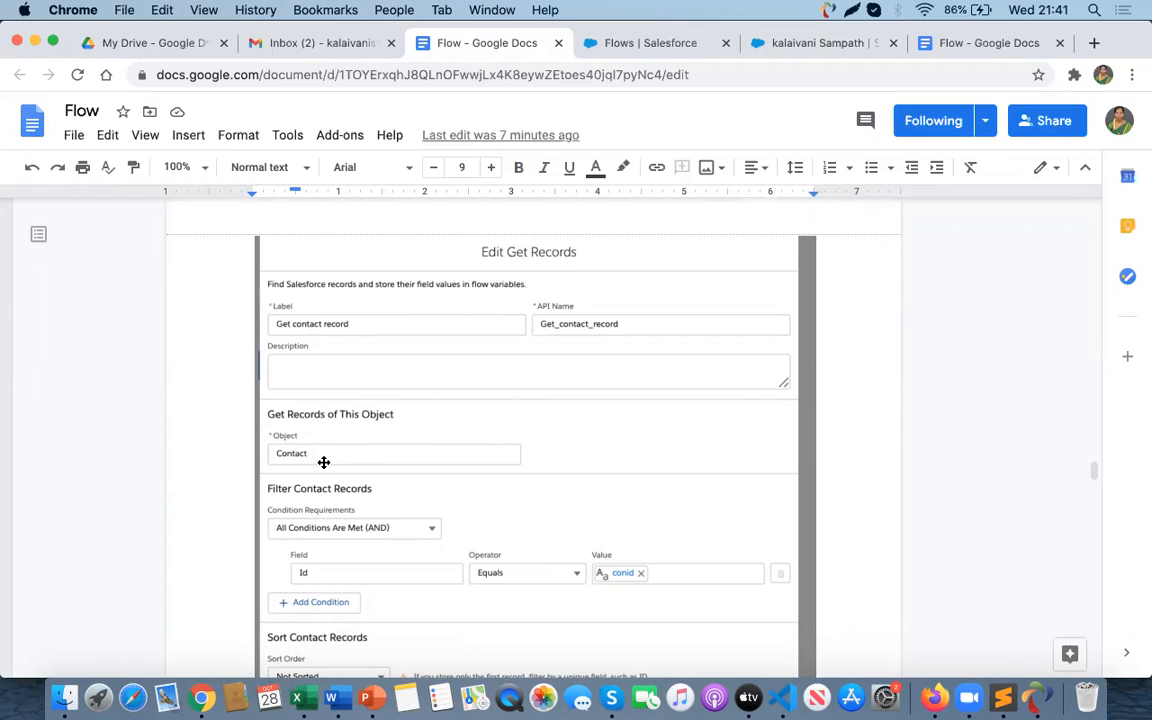
scroll(323, 461, down, 3)
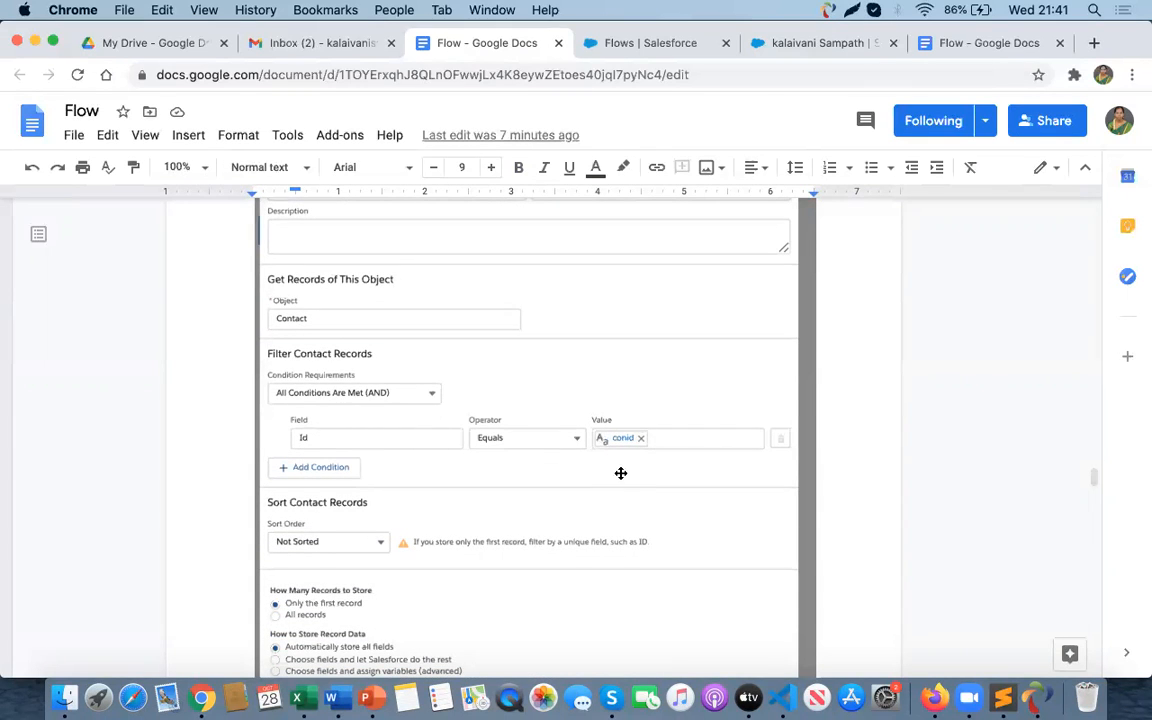
scroll(627, 450, down, 2)
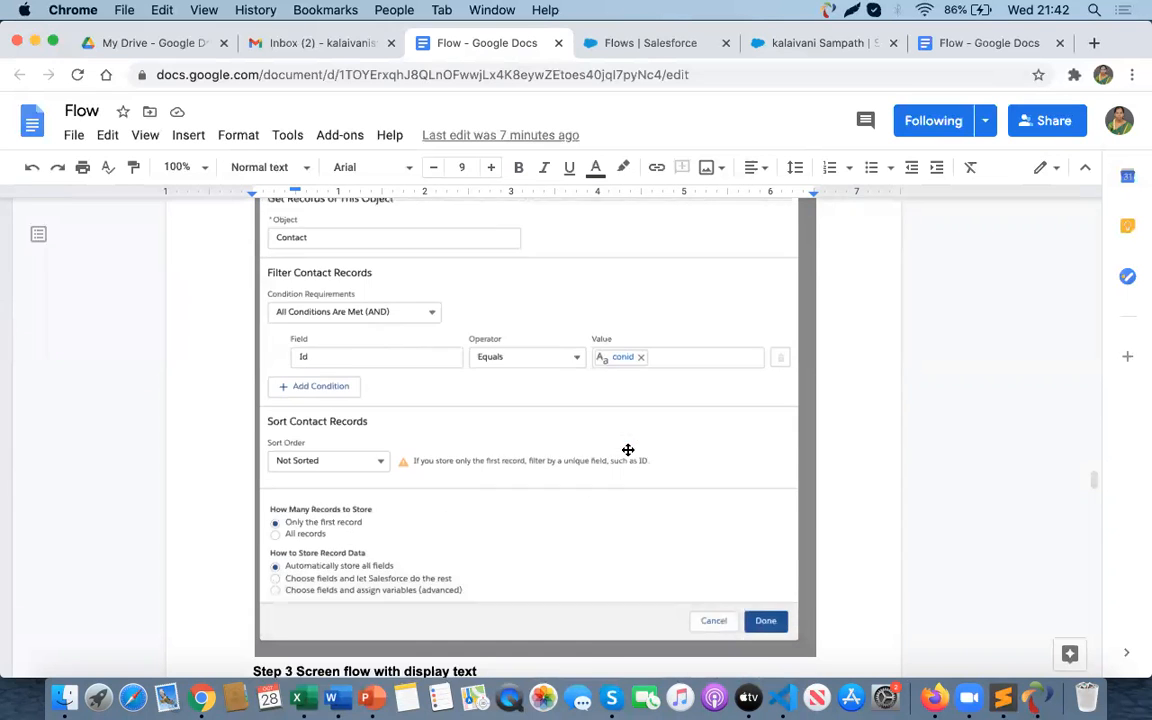
scroll(627, 450, down, 6)
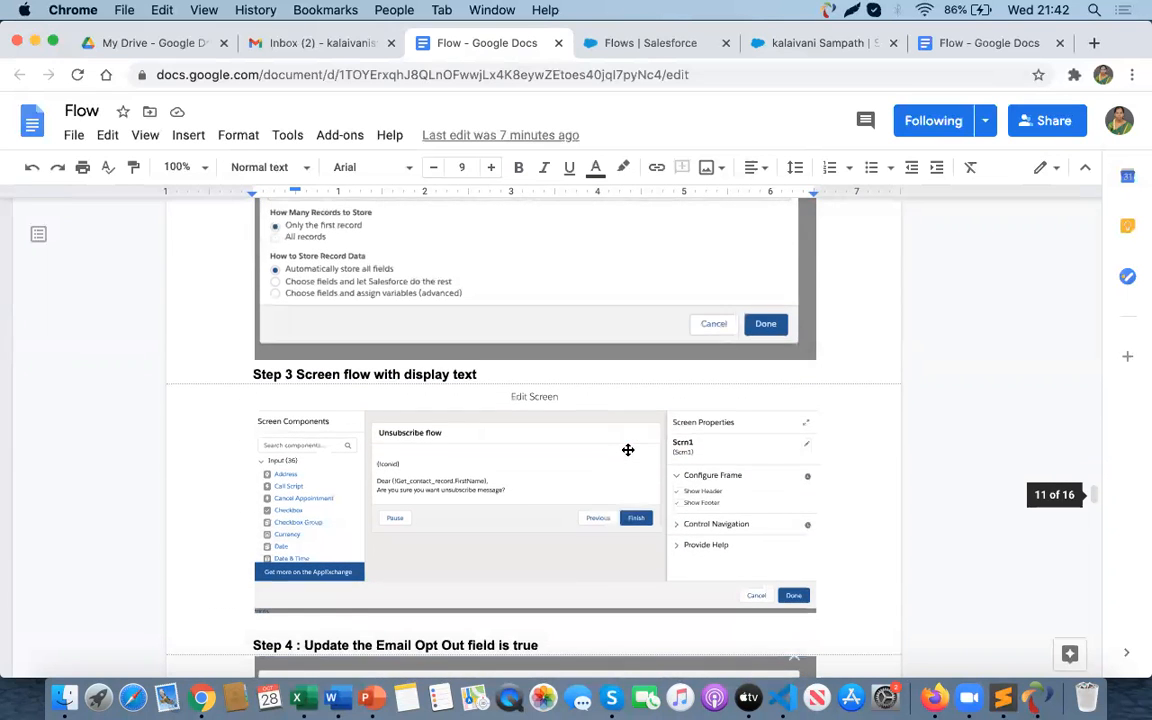
scroll(627, 450, up, 7)
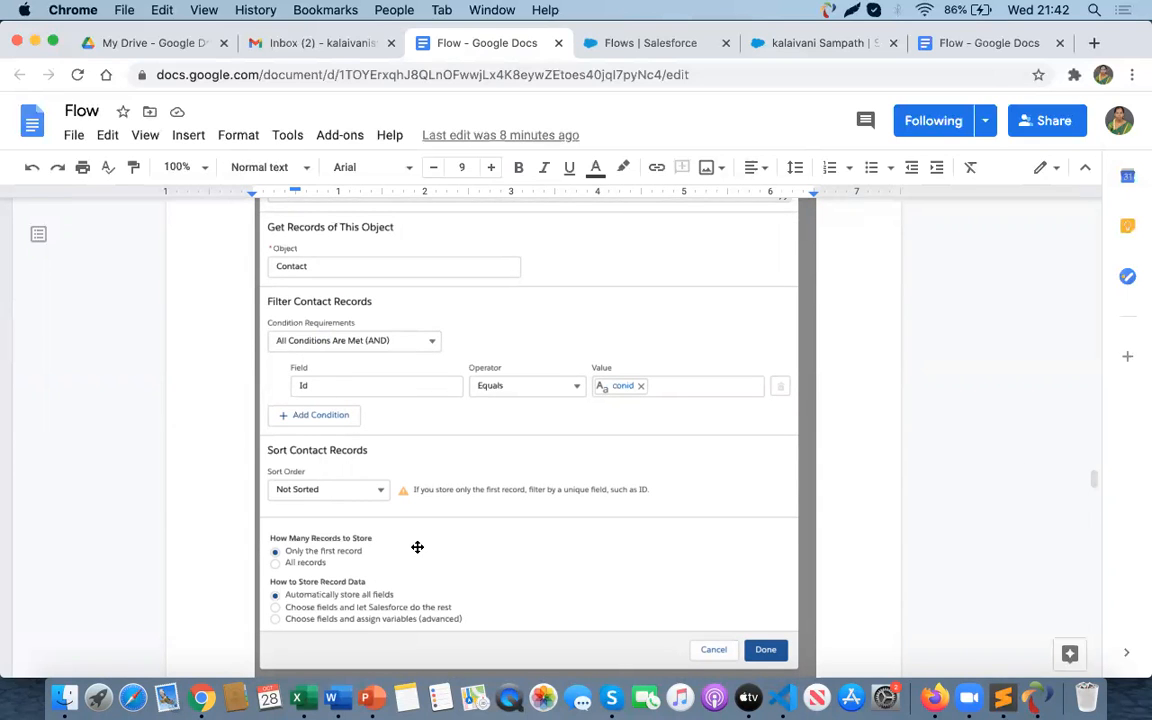
scroll(417, 545, down, 1)
scroll(377, 500, down, 1)
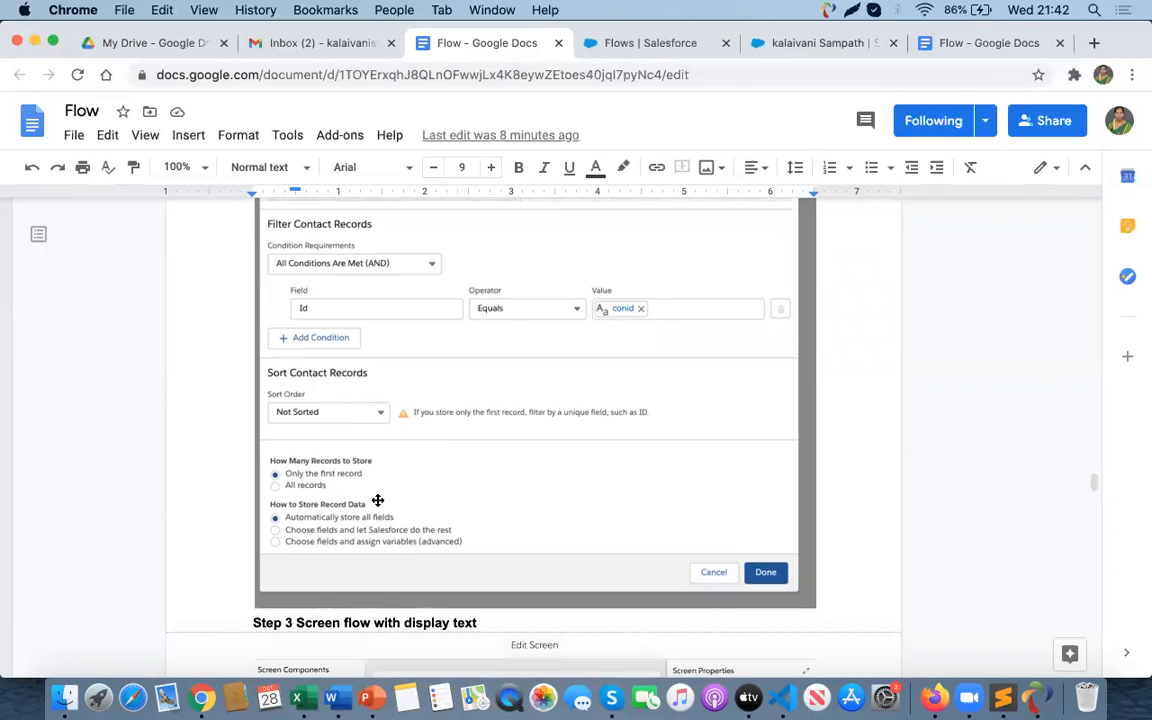
scroll(478, 469, down, 3)
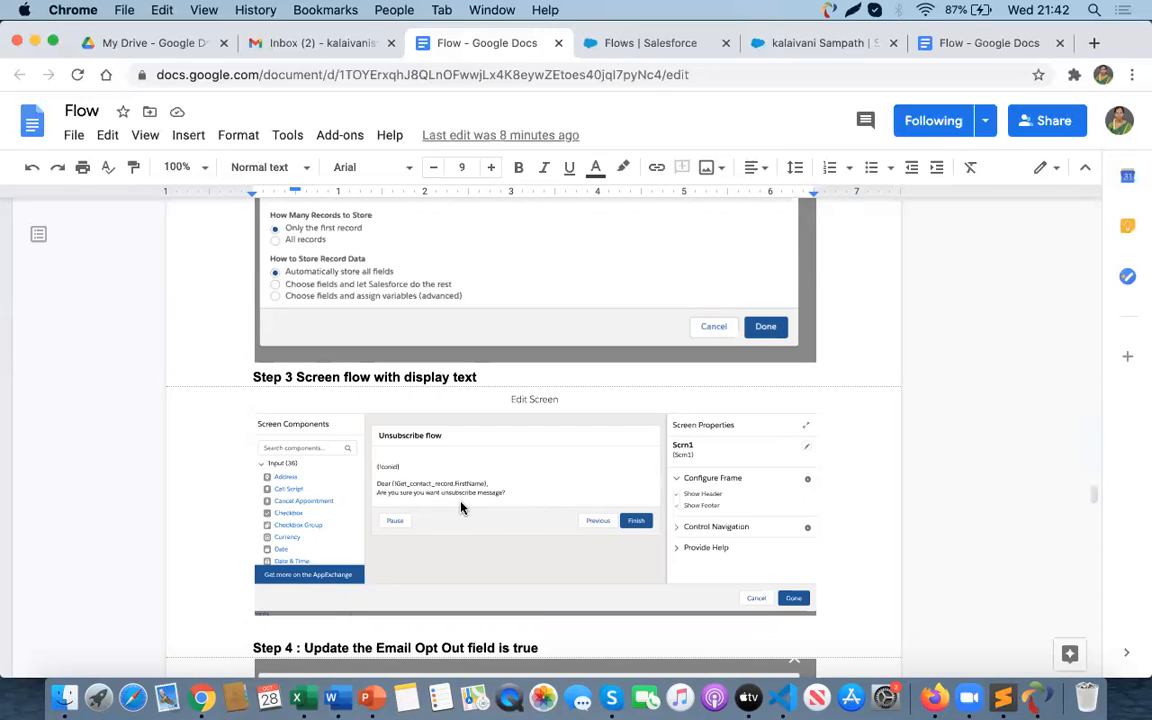
scroll(460, 507, down, 7)
scroll(460, 507, down, 2)
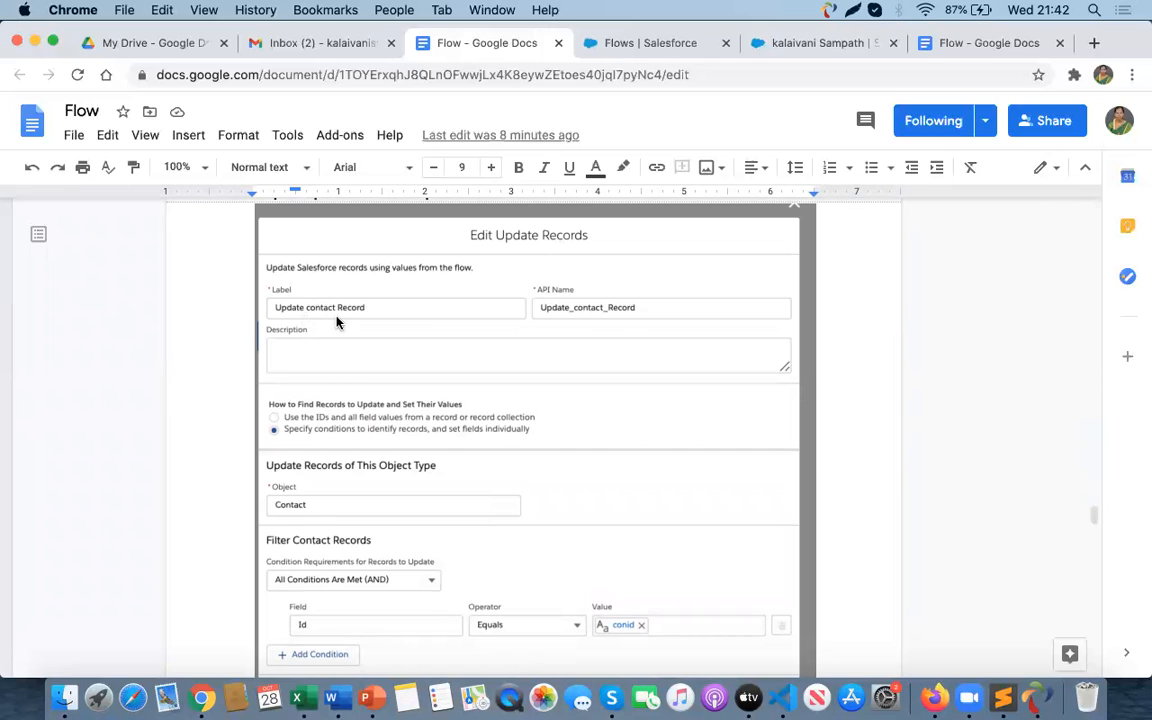
scroll(455, 419, down, 2)
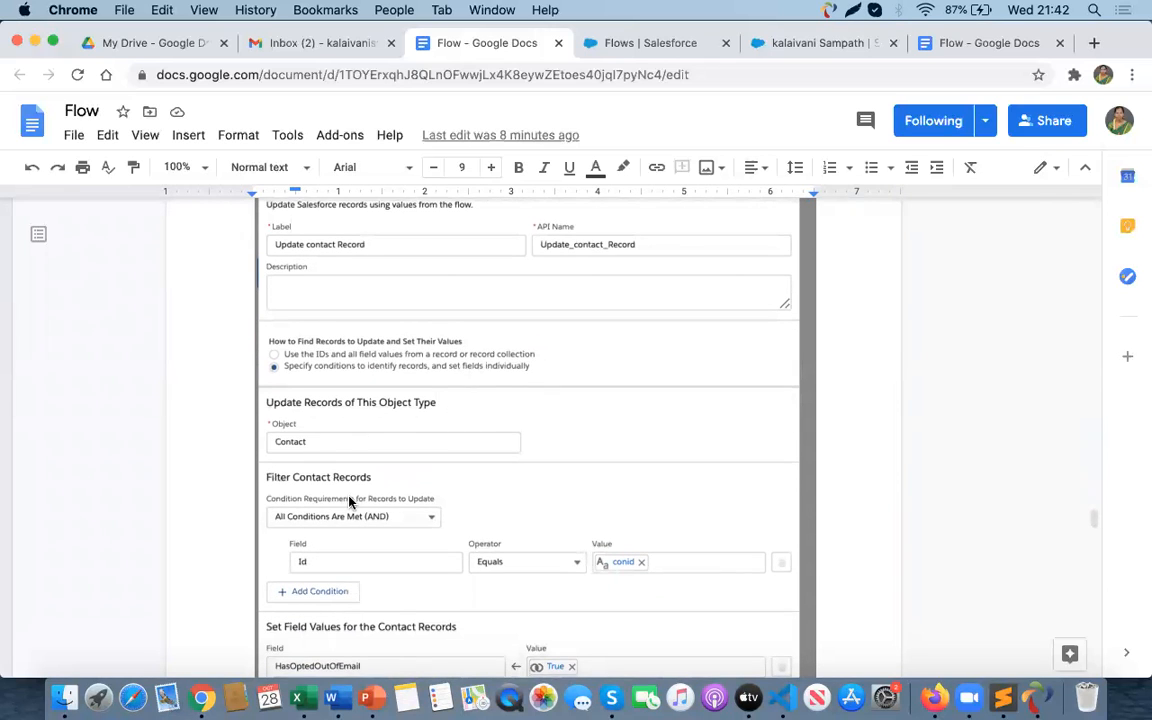
scroll(313, 446, down, 2)
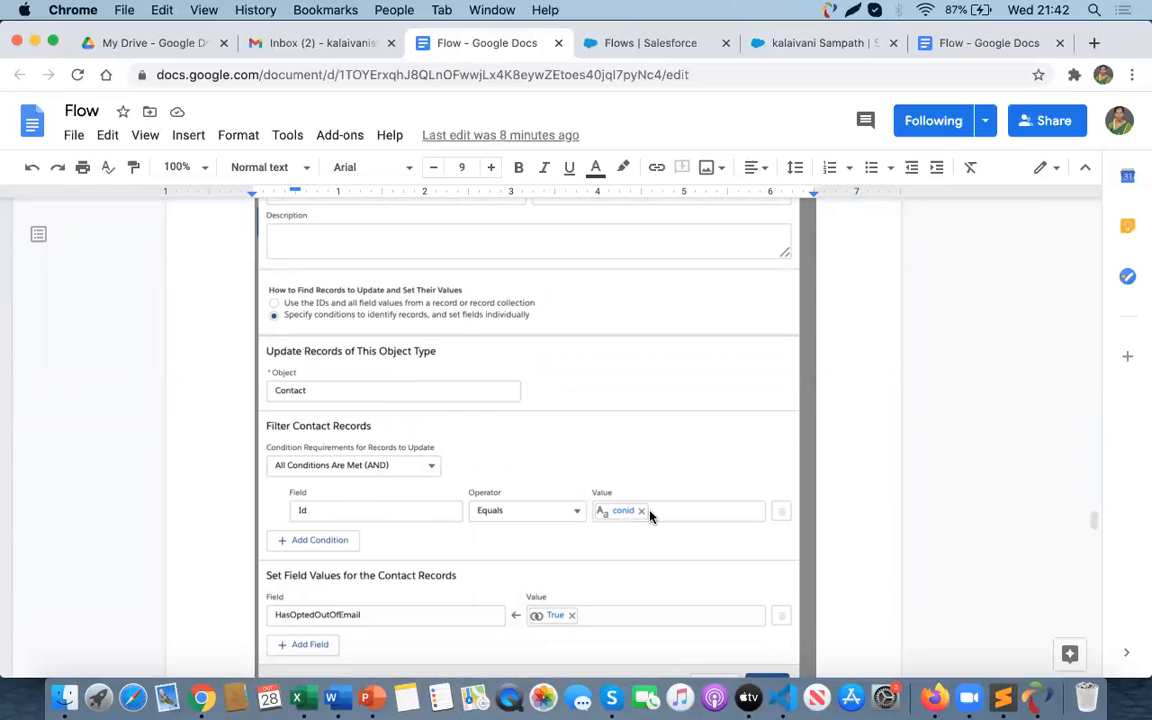
scroll(650, 516, down, 2)
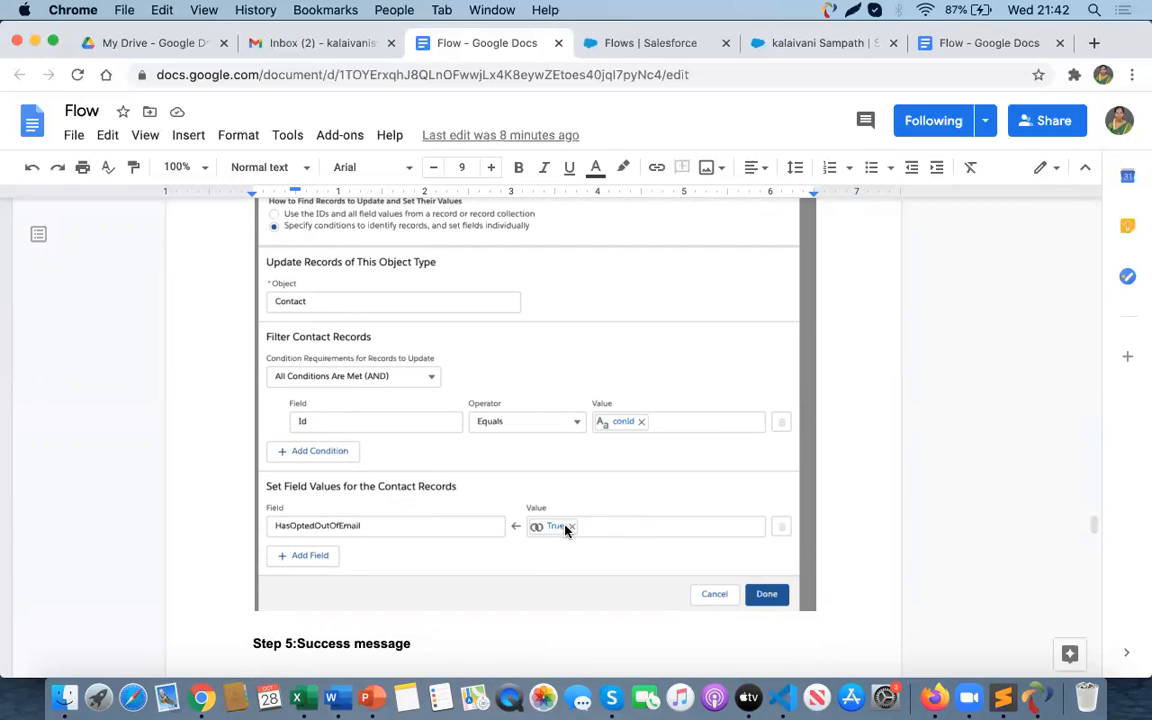
scroll(550, 515, down, 5)
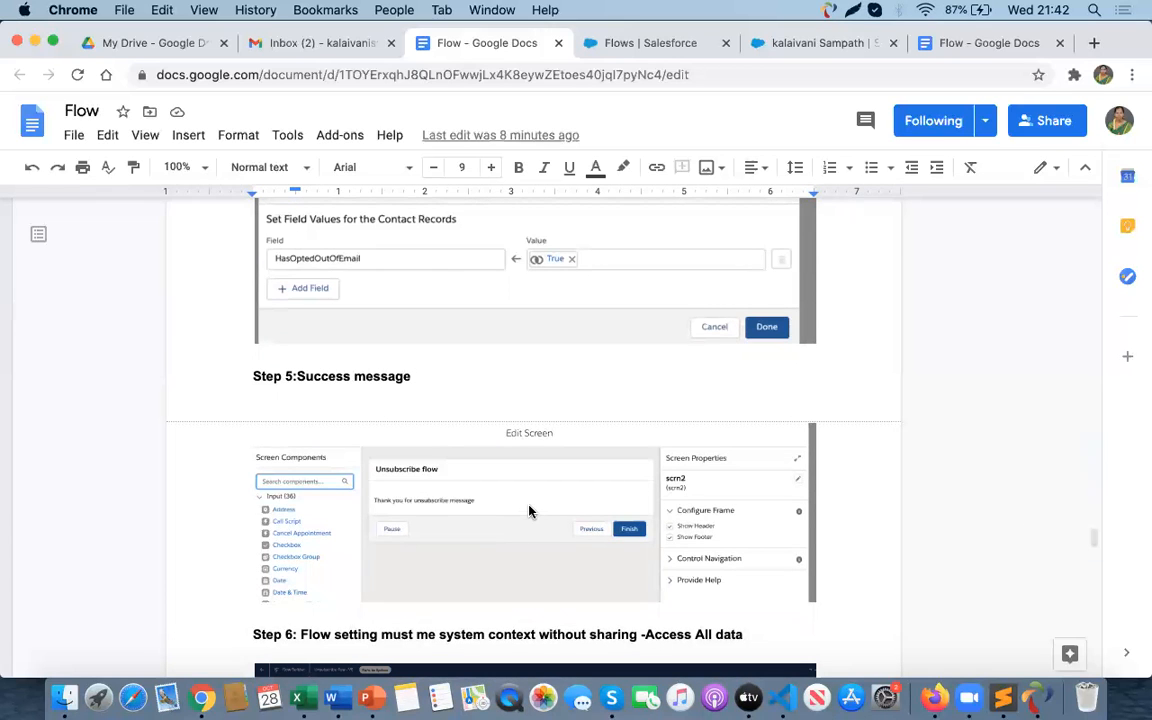
scroll(530, 511, down, 4)
scroll(530, 511, up, 1)
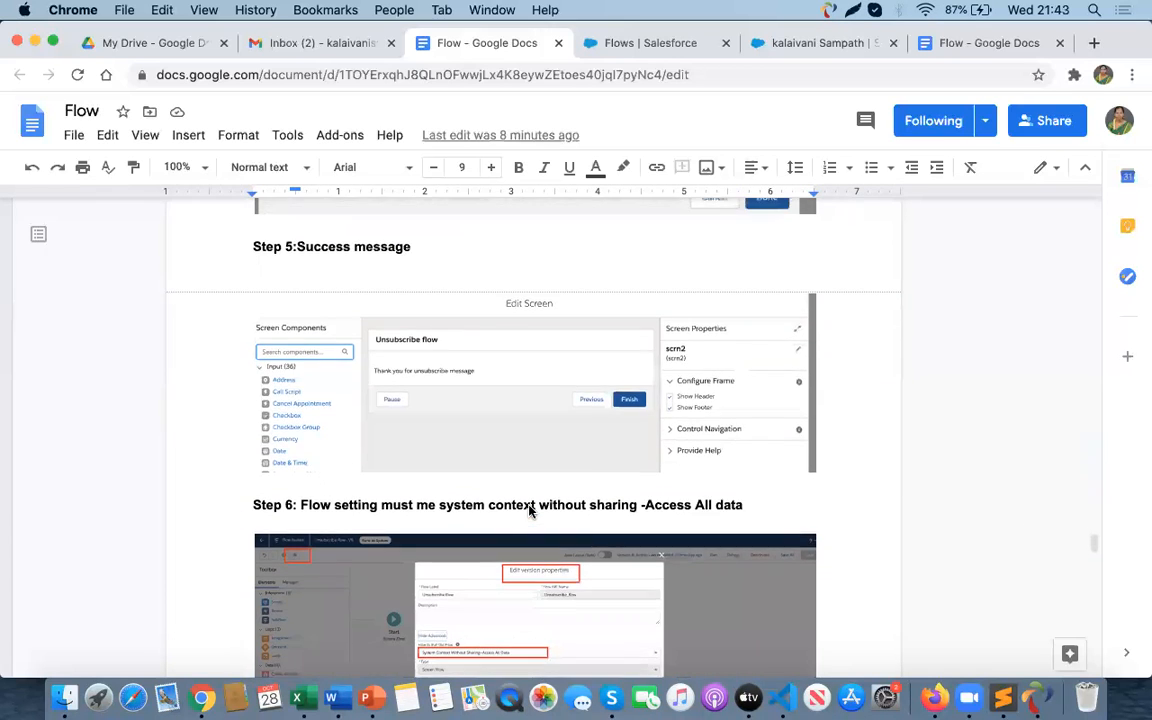
- Switch to Firefox's Salesforce Setup and open Flows by searching Quick Find for "flow"
key(super+Tab)
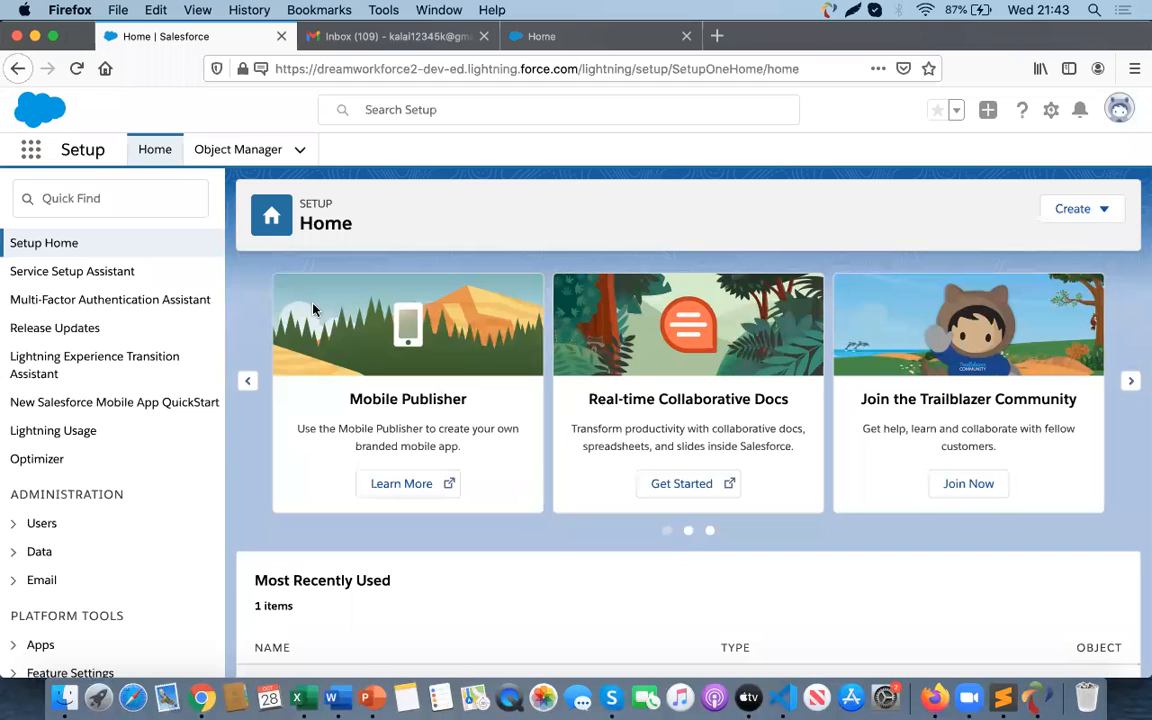
click(127, 203)
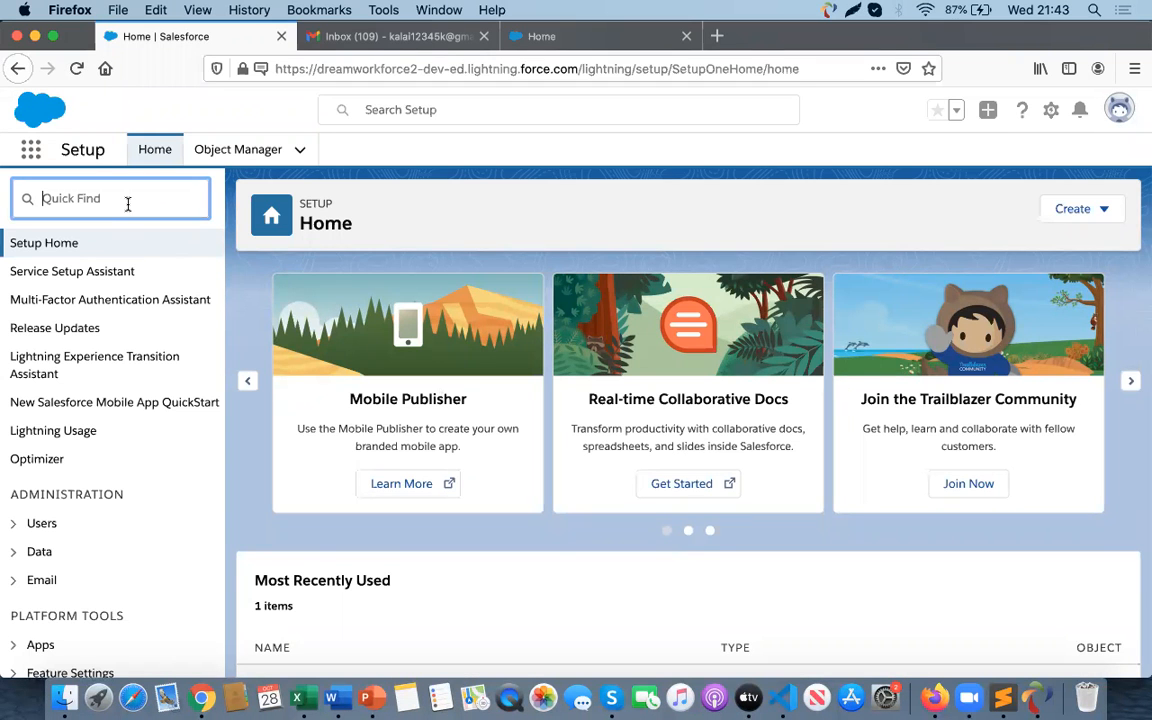
text(flow)
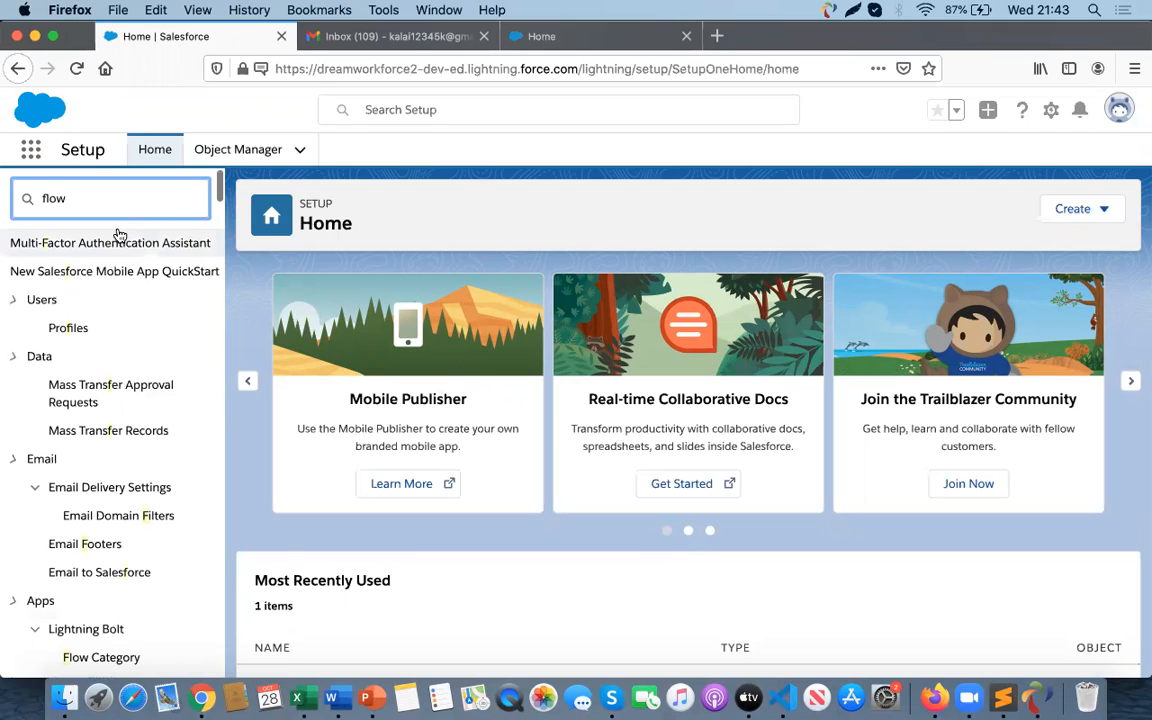
scroll(76, 478, down, 5)
scroll(76, 478, down, 5)
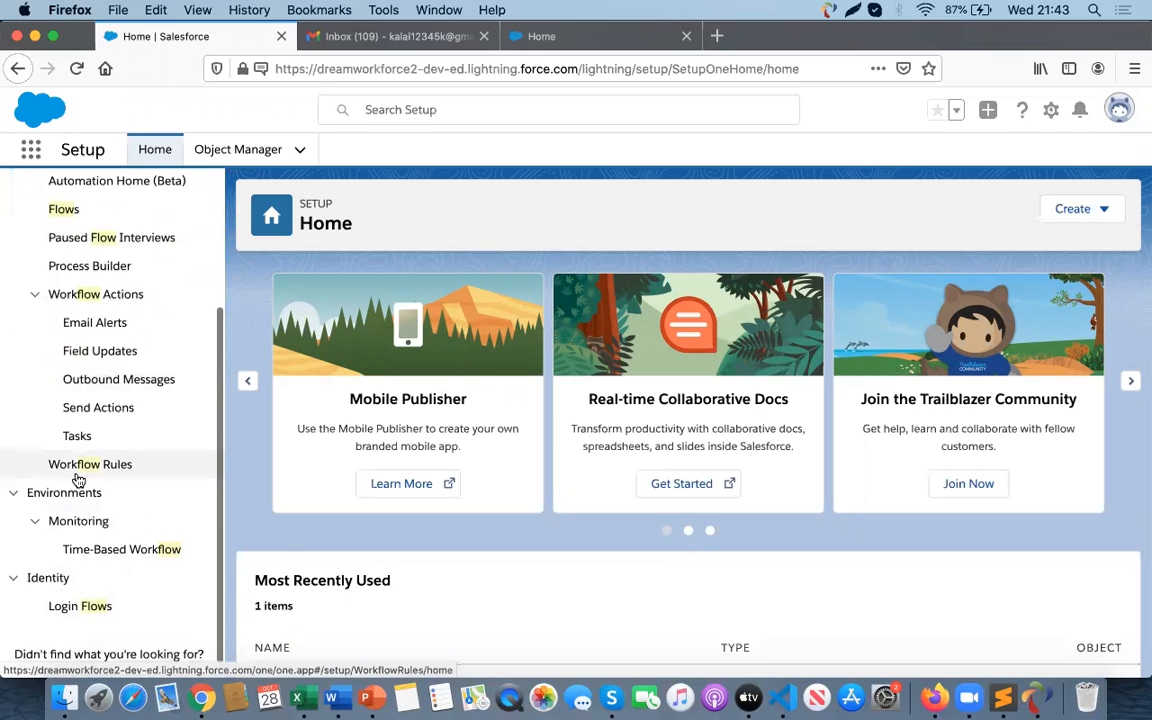
scroll(112, 334, up, 2)
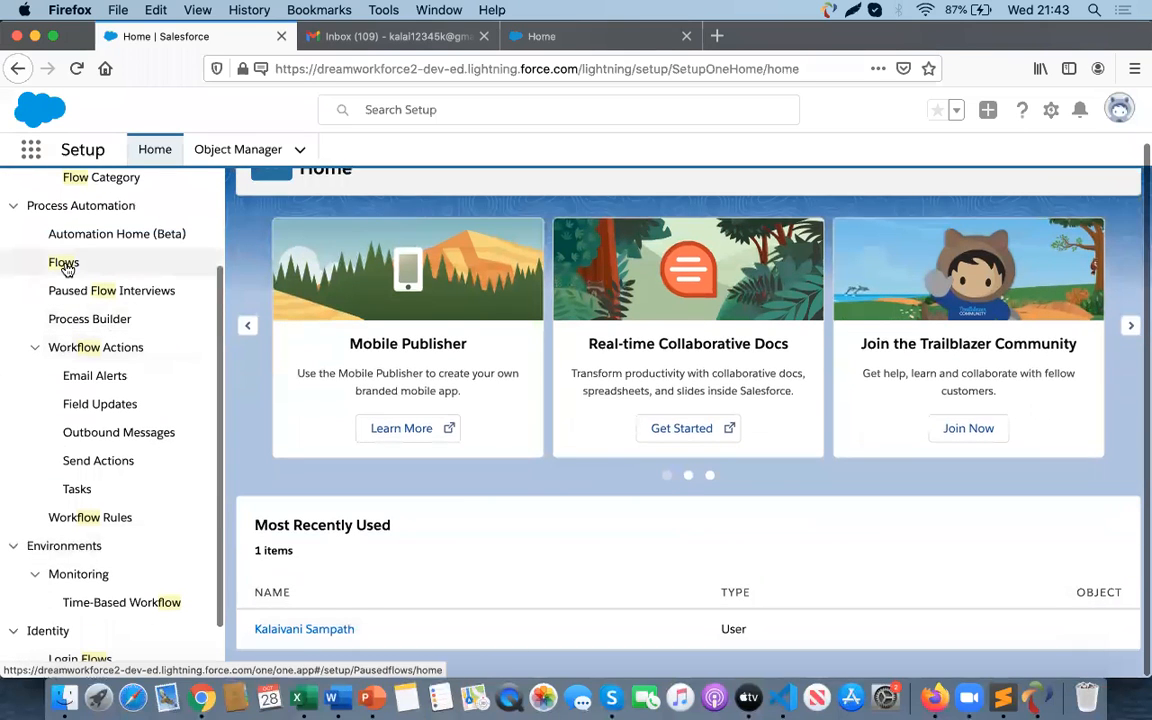
click(65, 264)
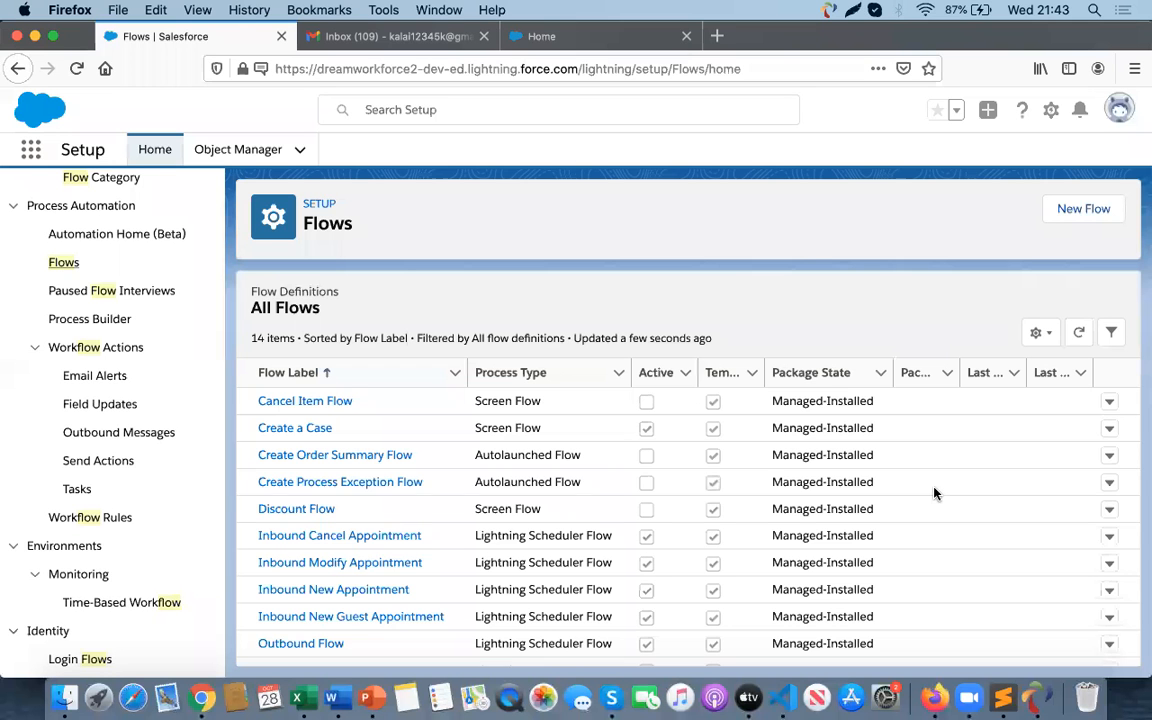
- Start a new Screen Flow using the Auto-Layout builder
scroll(143, 263, up, 3)
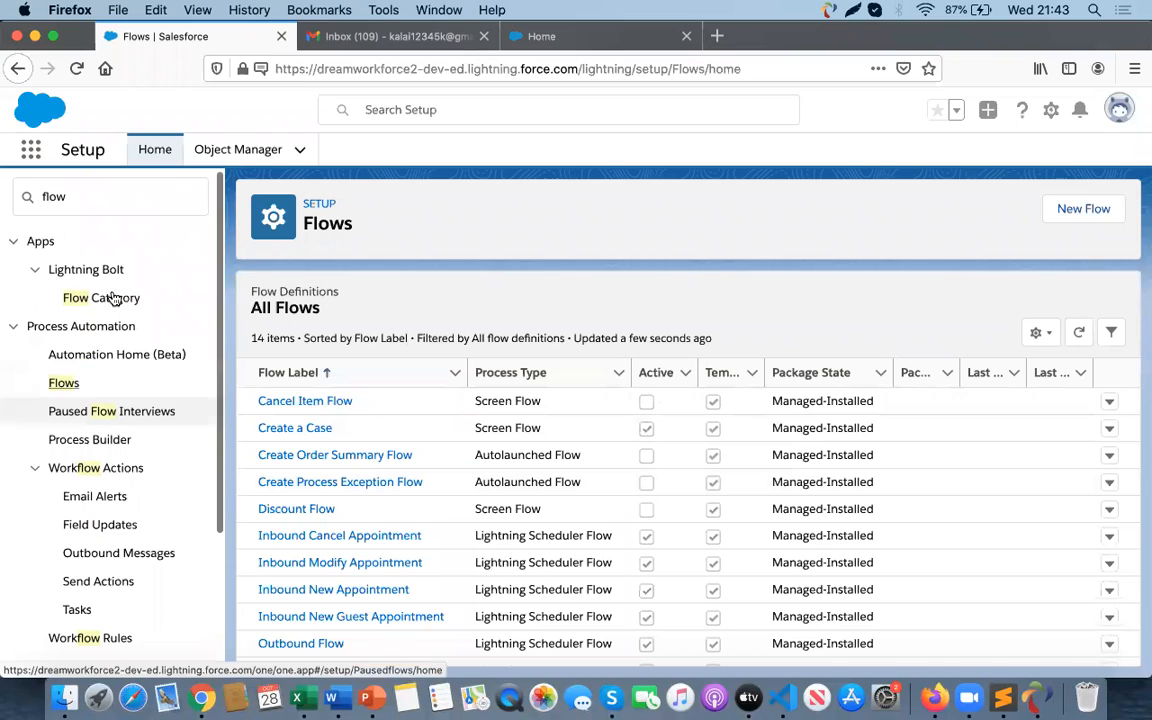
click(62, 388)
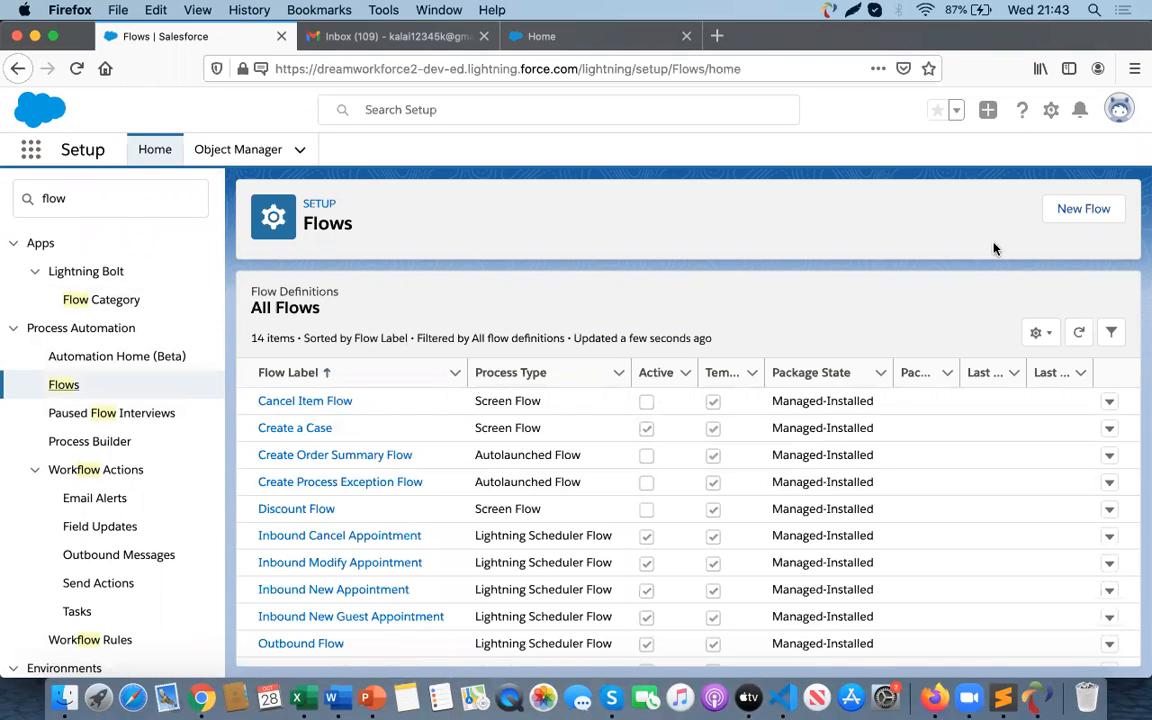
scroll(756, 506, down, 3)
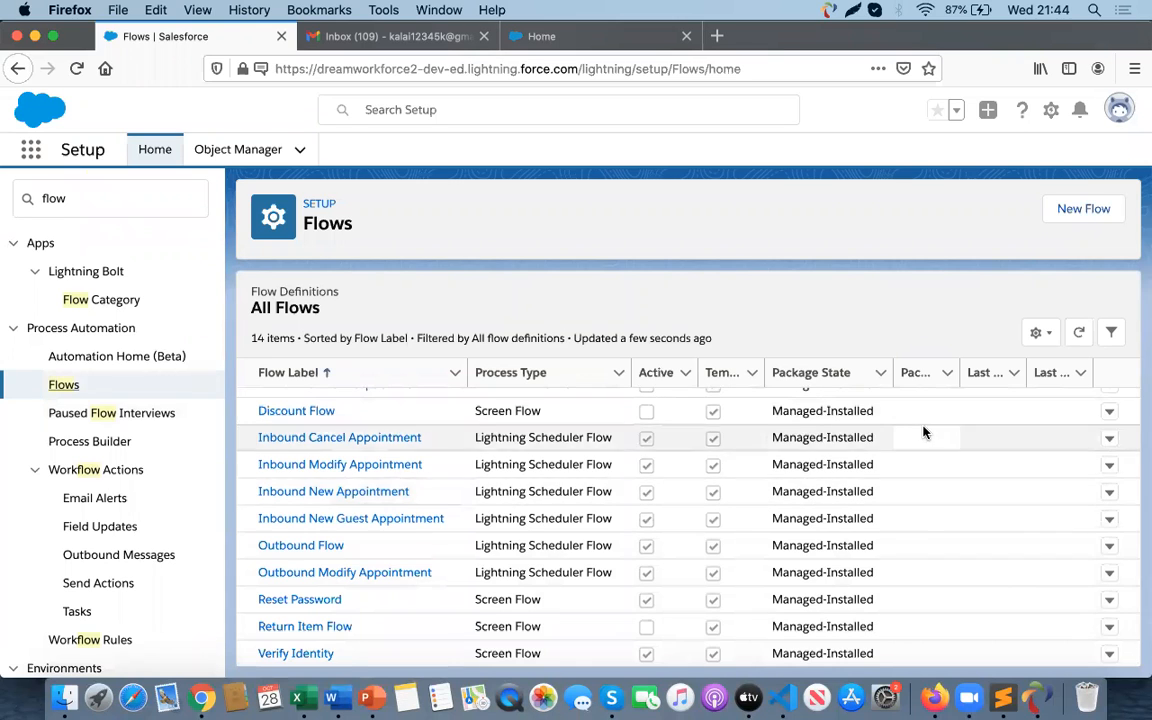
scroll(924, 432, up, 3)
click(1028, 211)
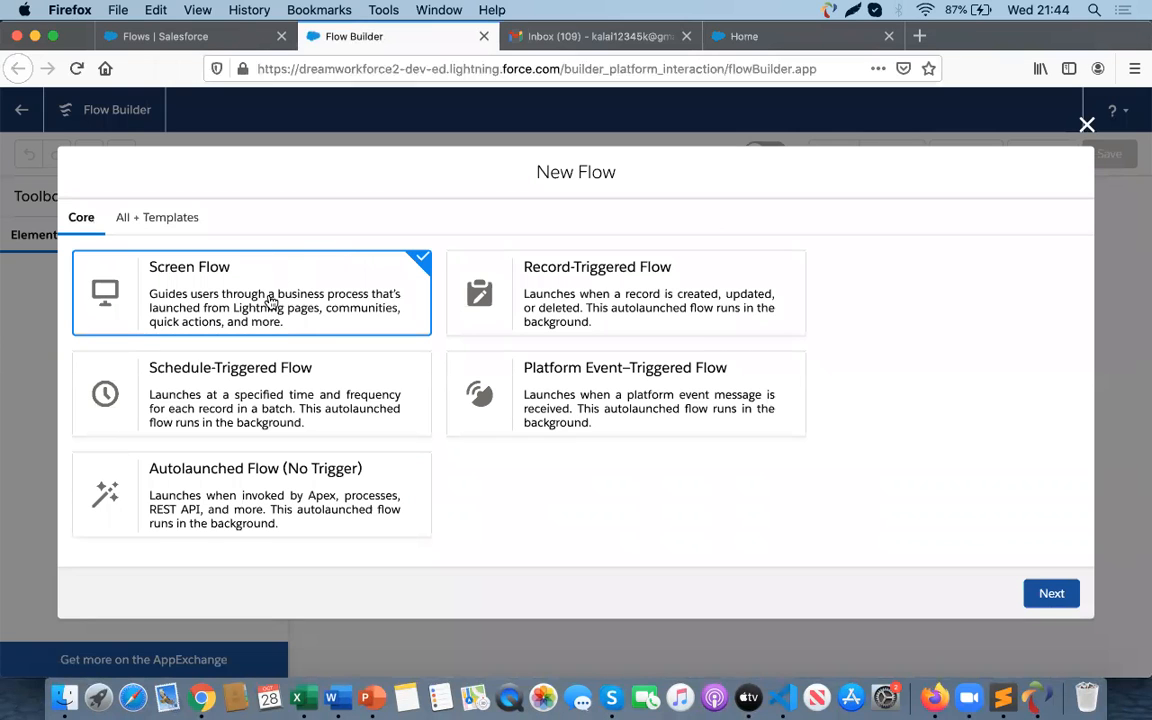
click(1035, 600)
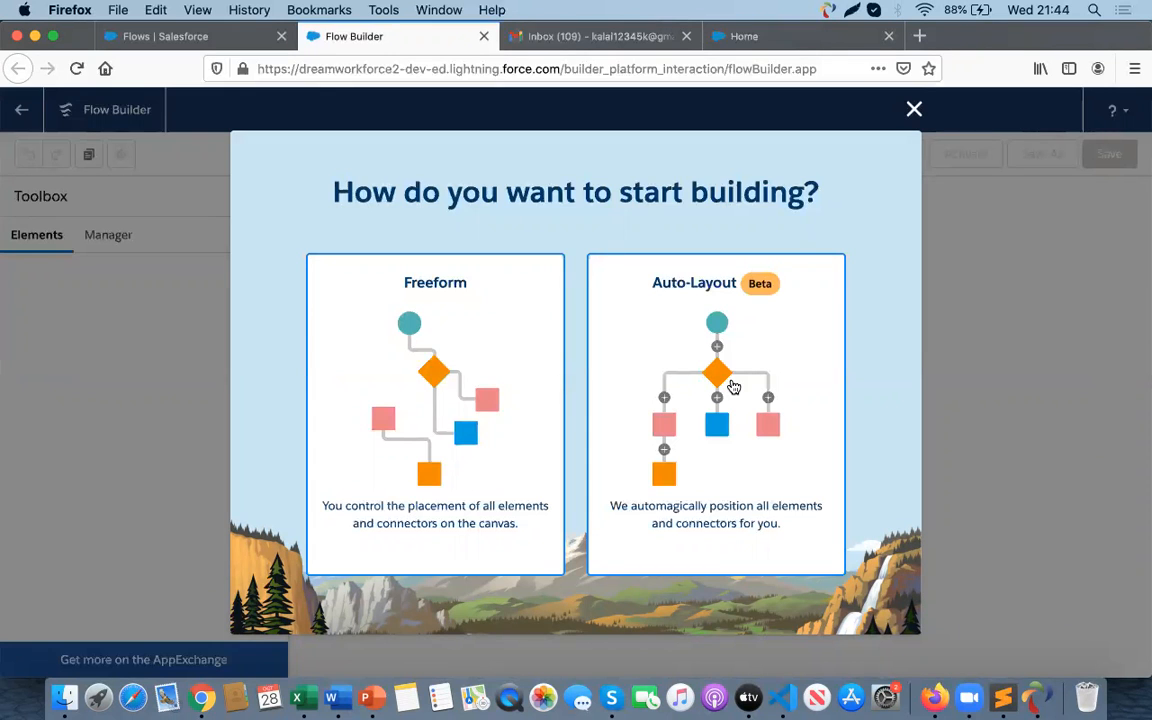
click(661, 391)
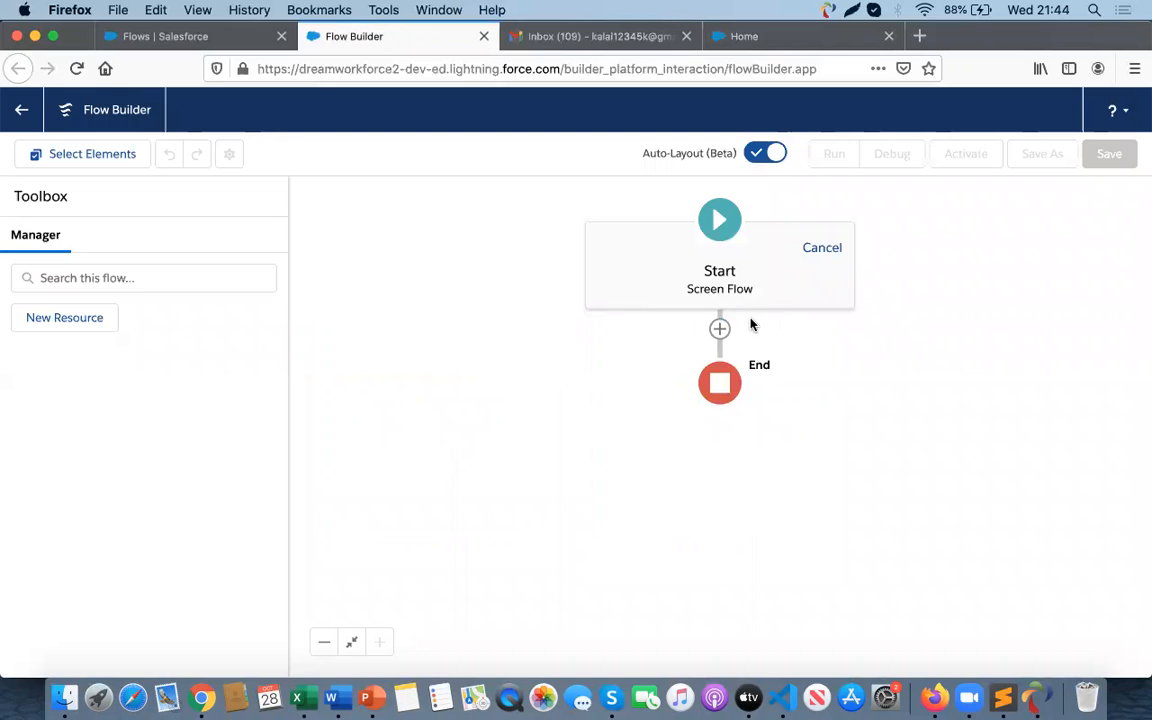
- Create a Text variable resource named conid and make it available for input
click(78, 325)
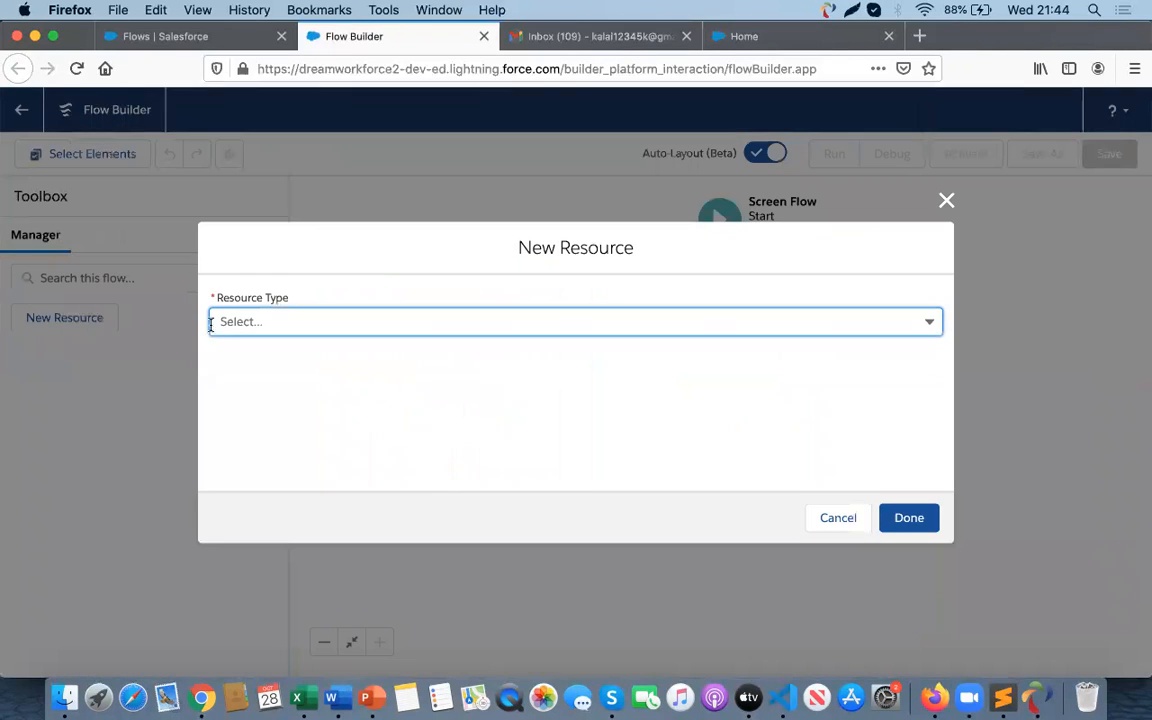
click(244, 325)
click(266, 356)
click(257, 357)
text(conid)
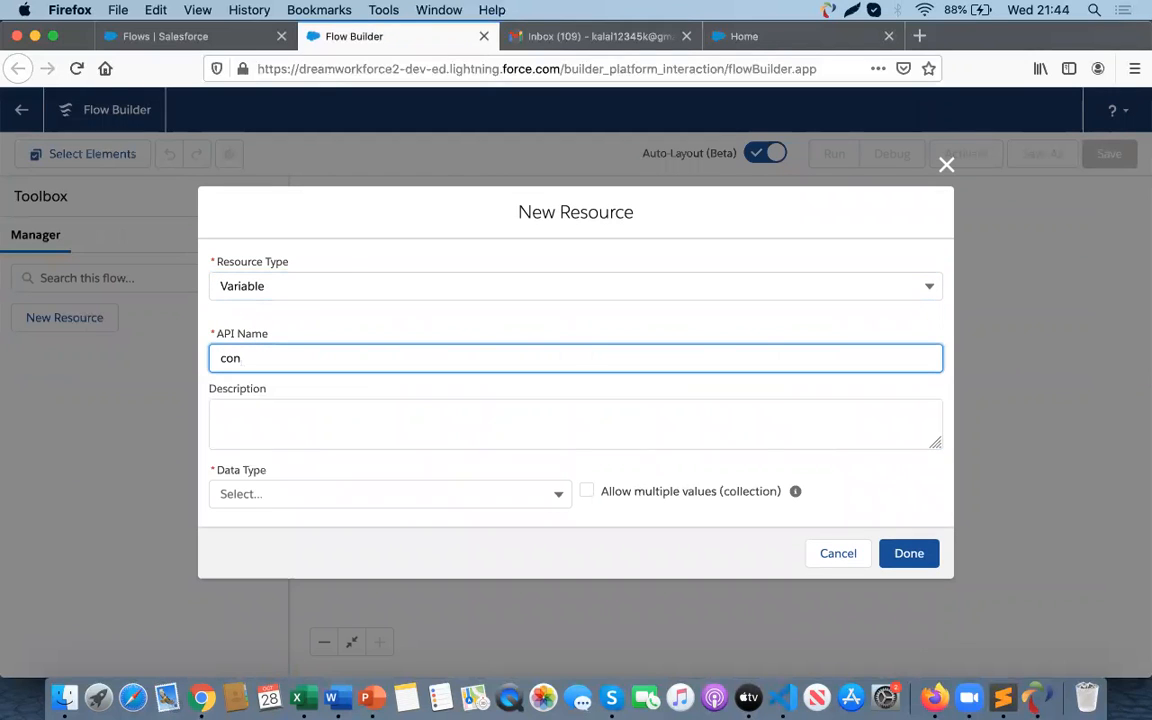
click(234, 494)
click(272, 252)
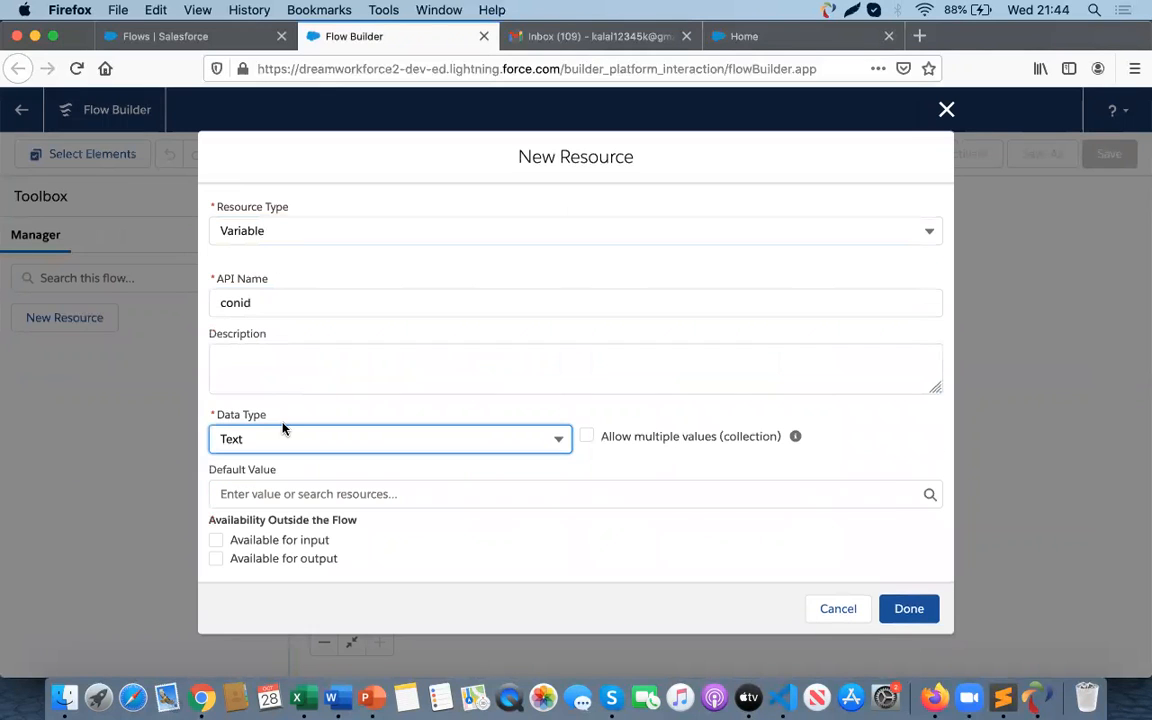
click(215, 541)
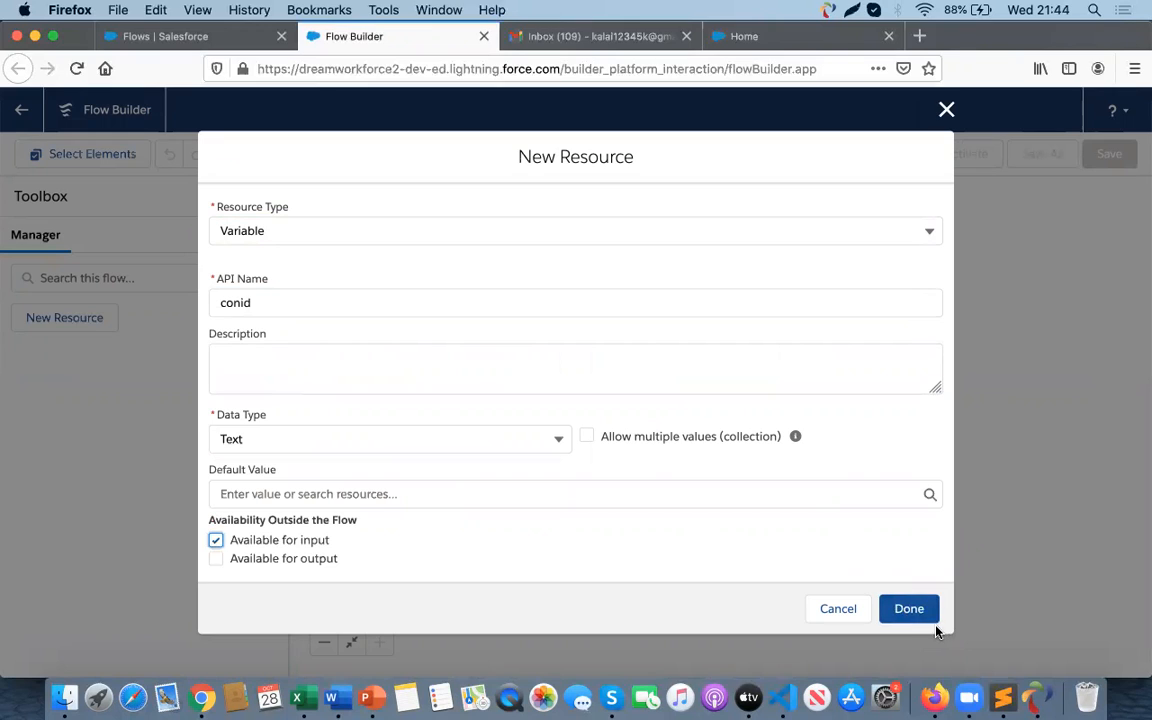
click(450, 492)
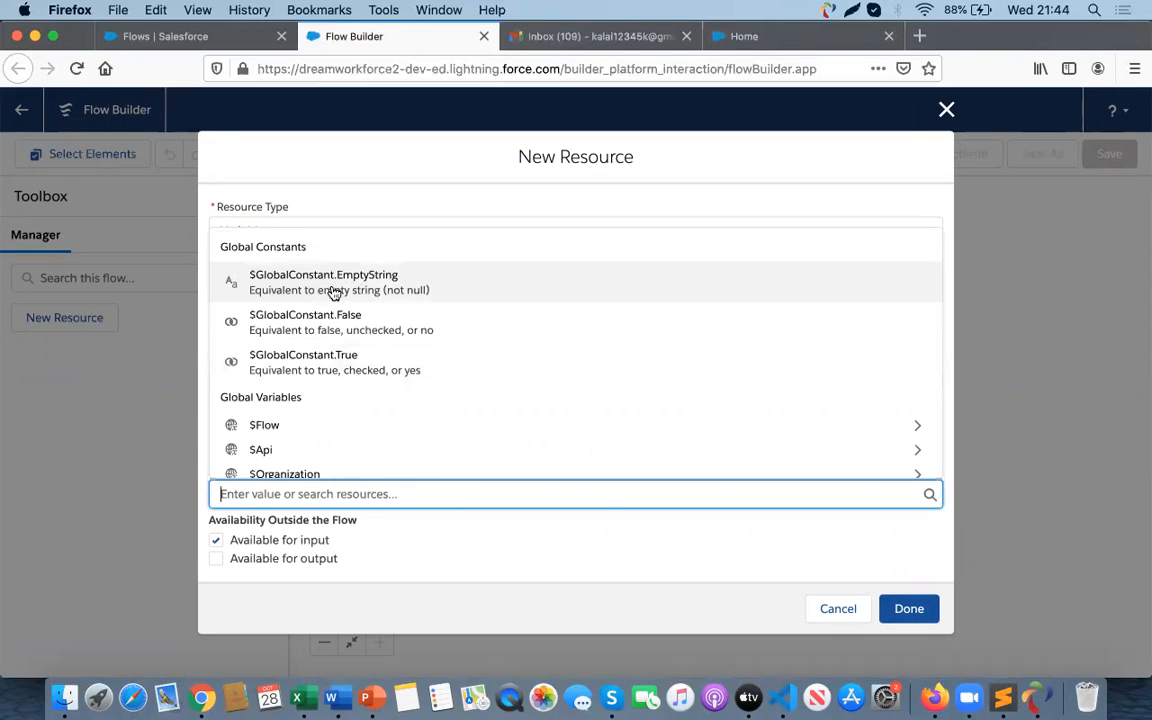
click(460, 545)
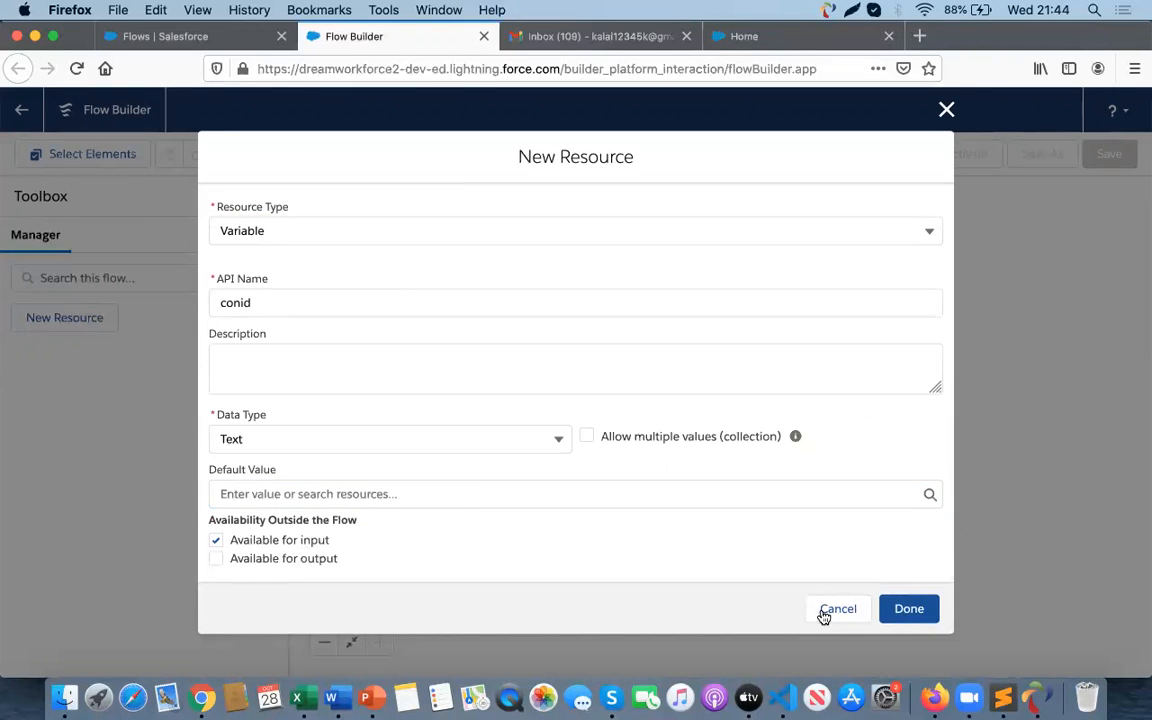
click(911, 612)
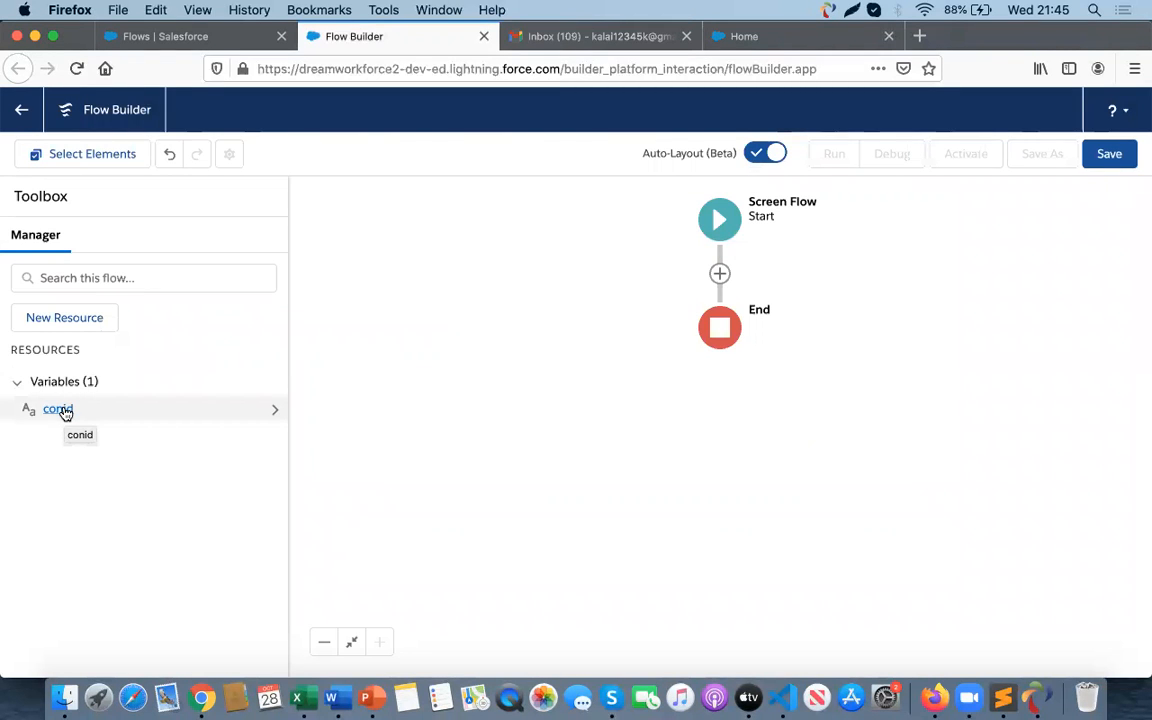
- Add a Get Records element after Start labelled 'Get Contact record' for the Contact object
click(720, 274)
scroll(675, 485, down, 3)
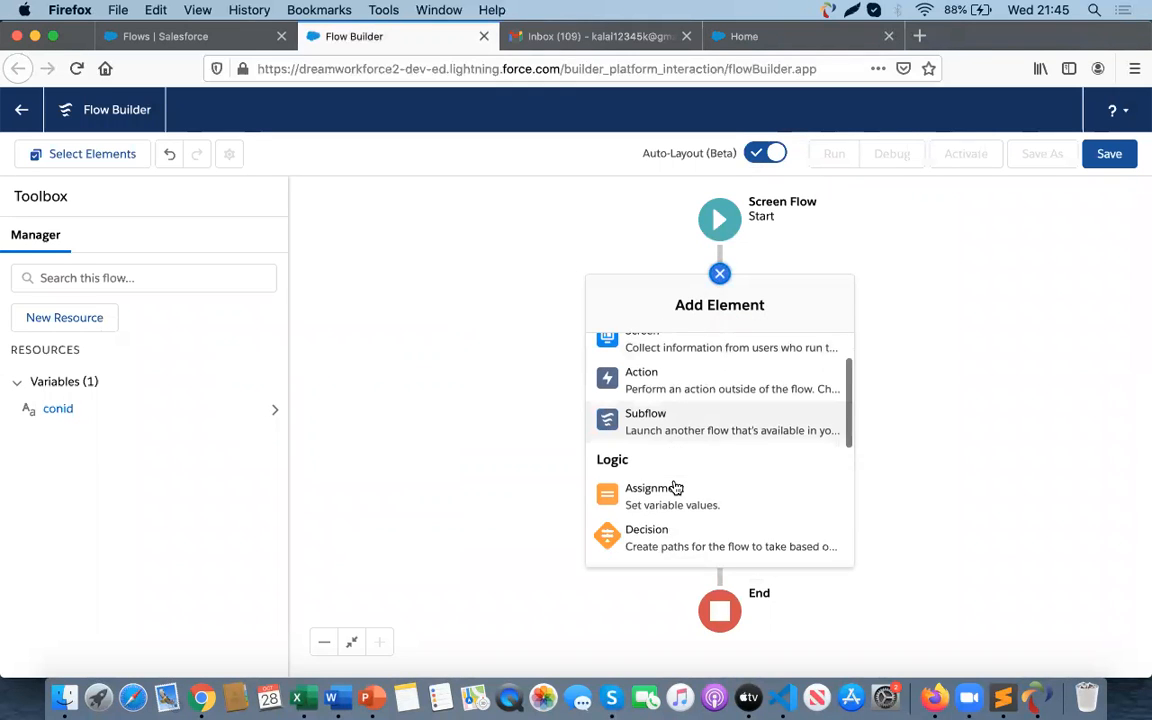
scroll(675, 485, down, 3)
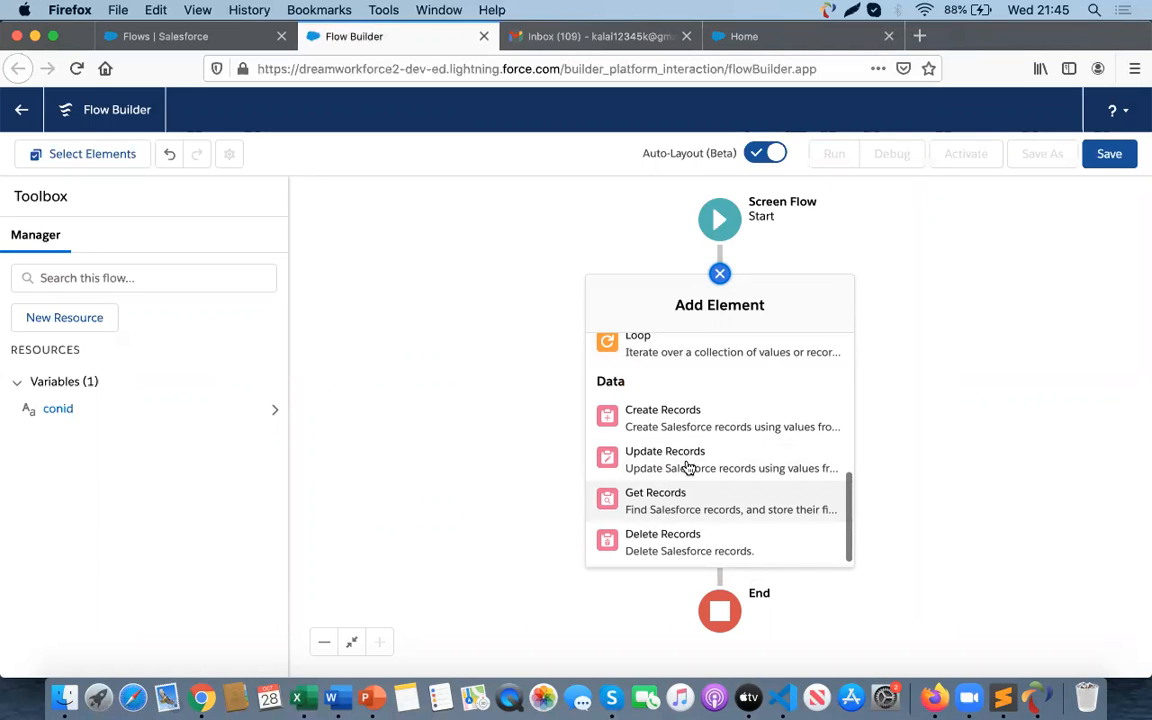
scroll(702, 476, up, 1)
scroll(702, 476, down, 1)
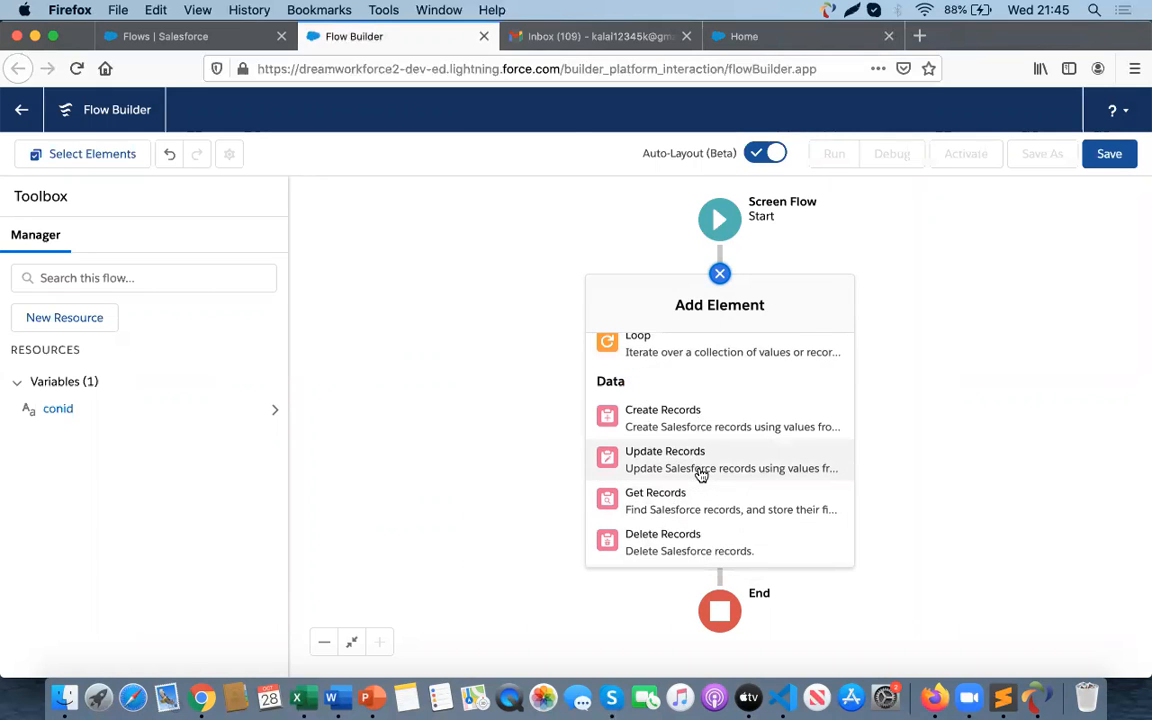
scroll(702, 475, up, 1)
click(660, 527)
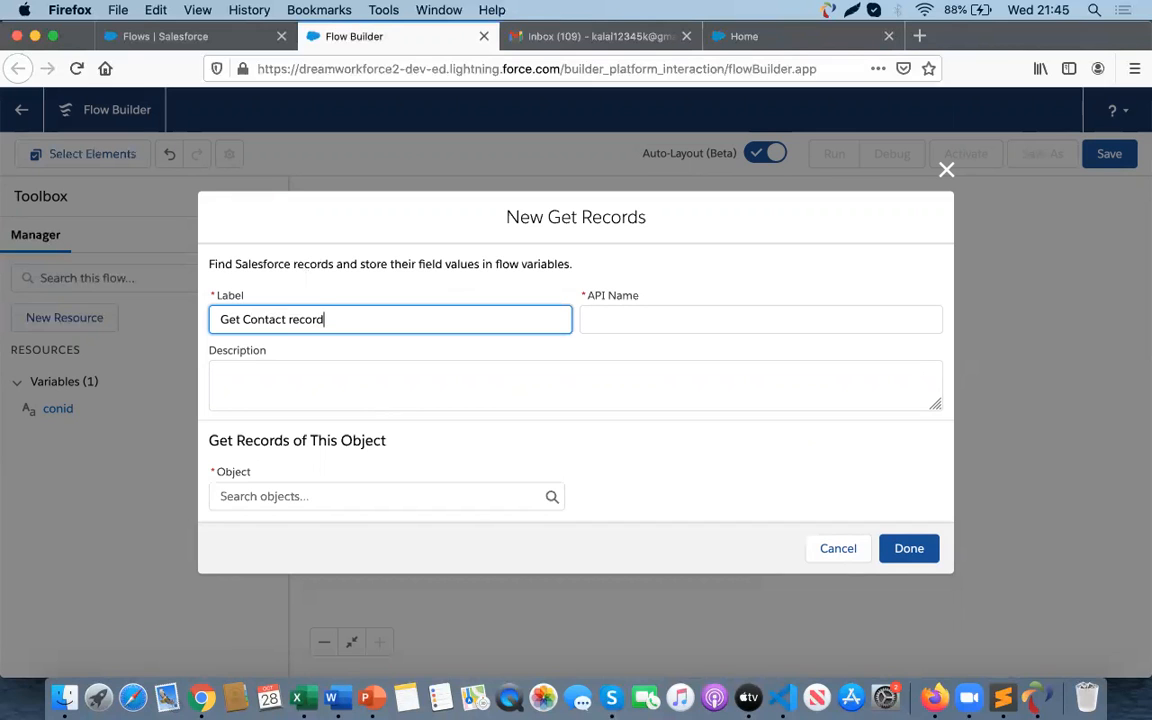
click(597, 319)
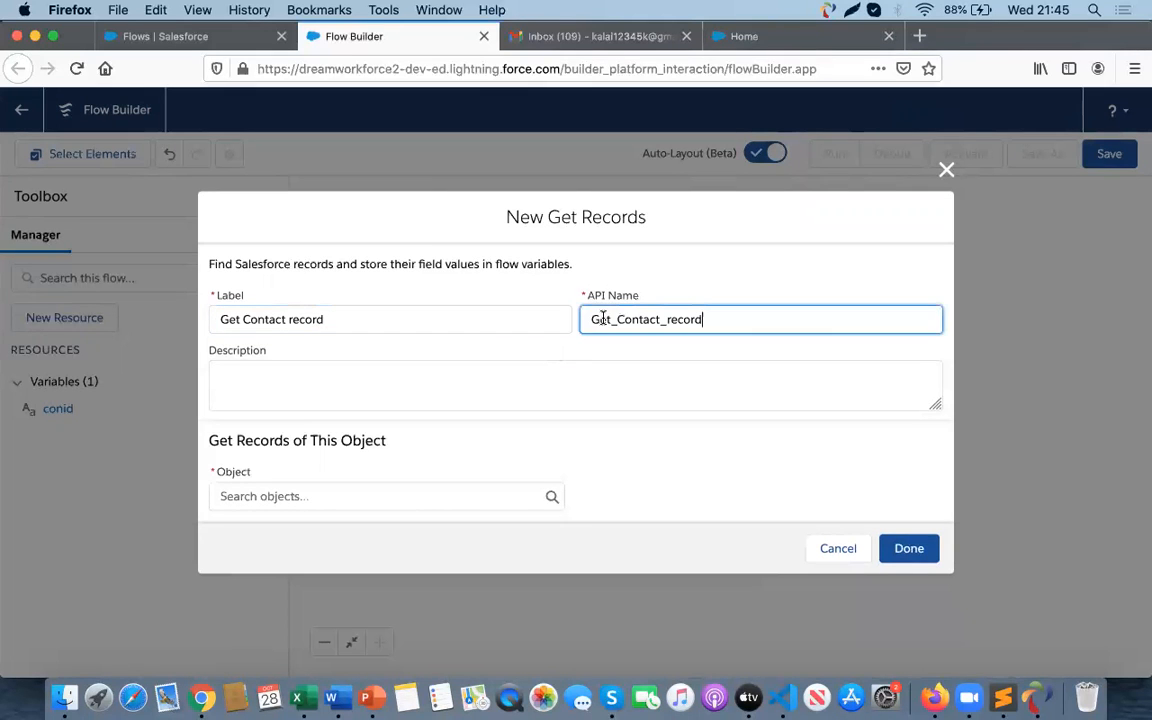
click(275, 496)
text(contact)
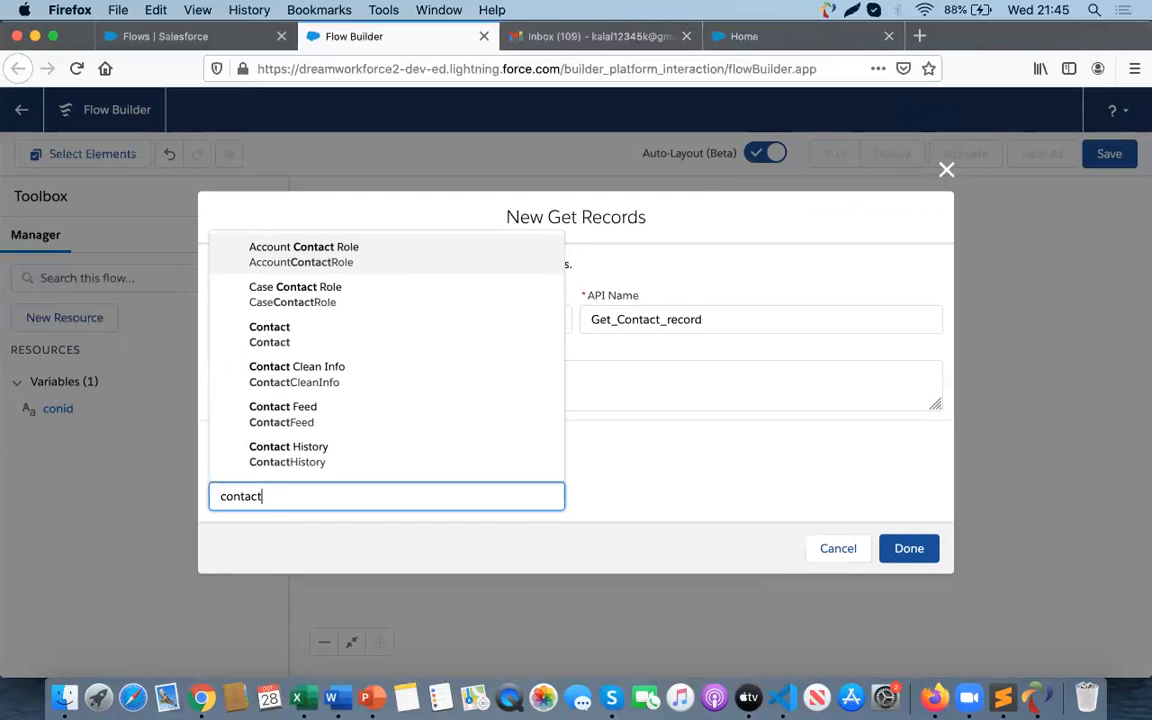
click(270, 345)
- Filter the Contact records where Id Equals {!conid}, keep the default storage options, and finish the element
scroll(285, 538, down, 2)
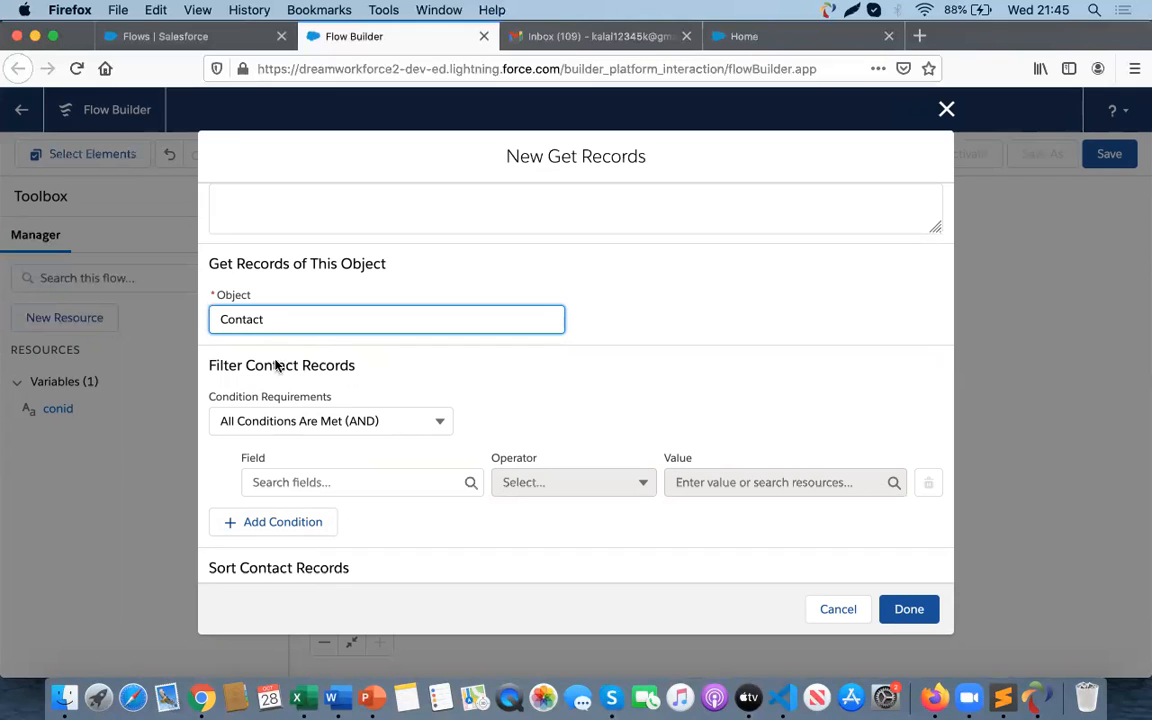
click(306, 482)
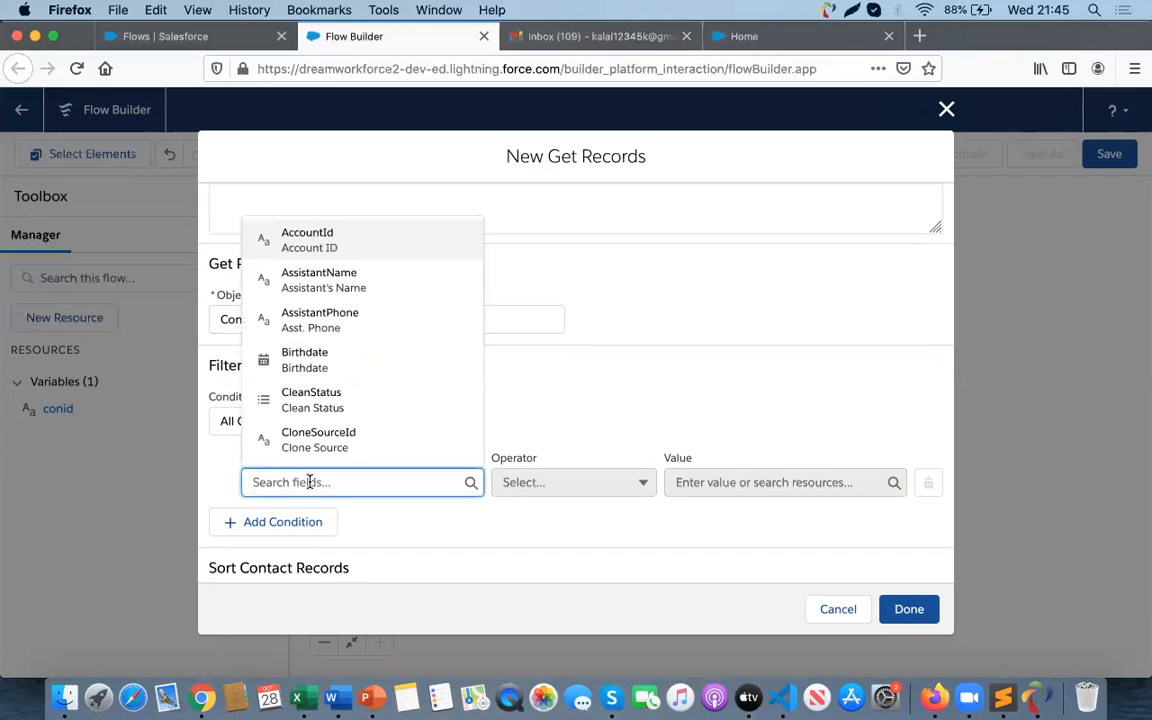
text(id)
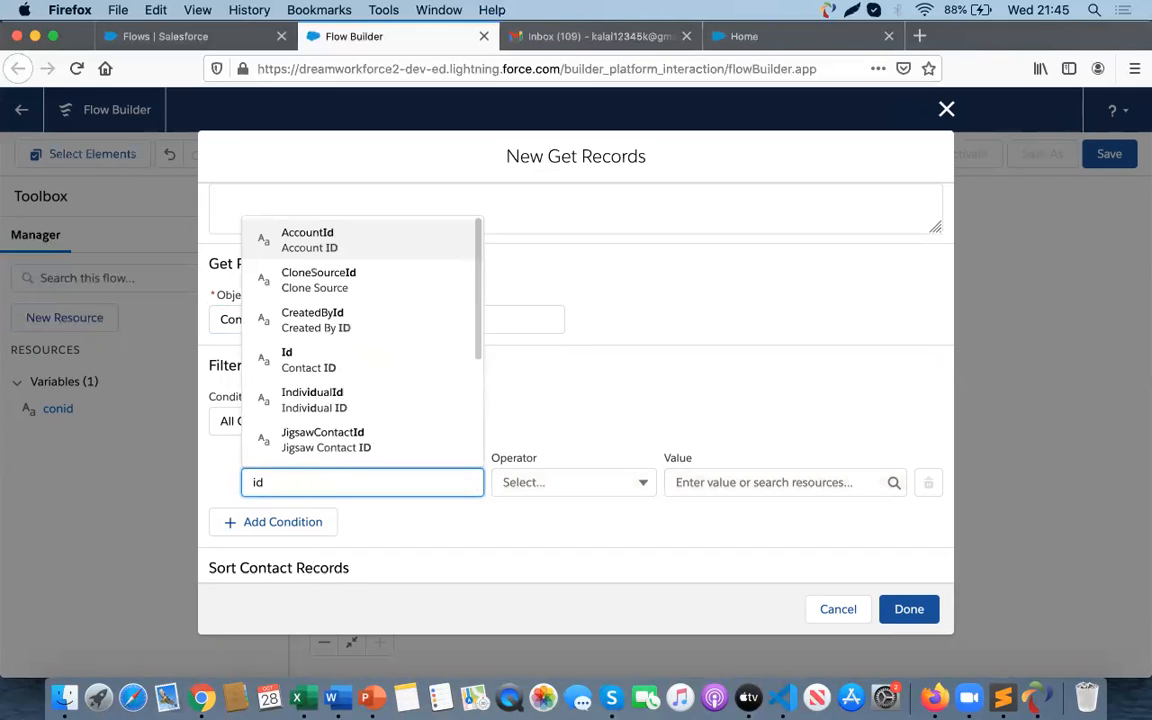
click(300, 362)
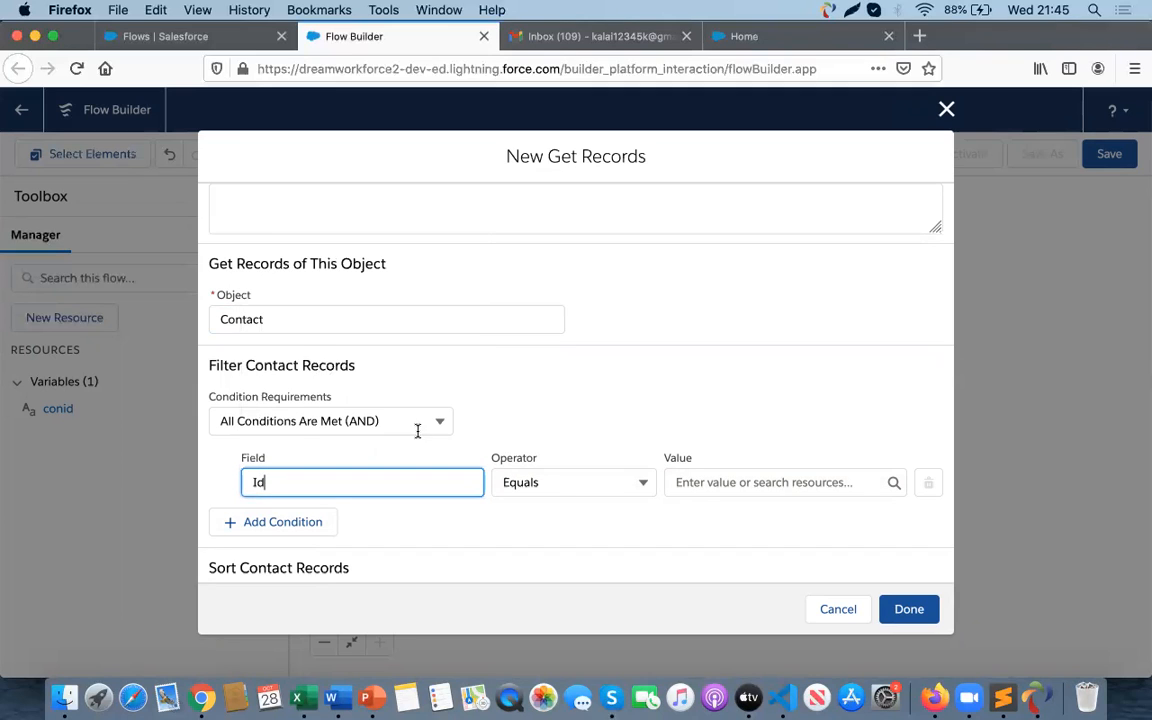
click(700, 484)
text(con)
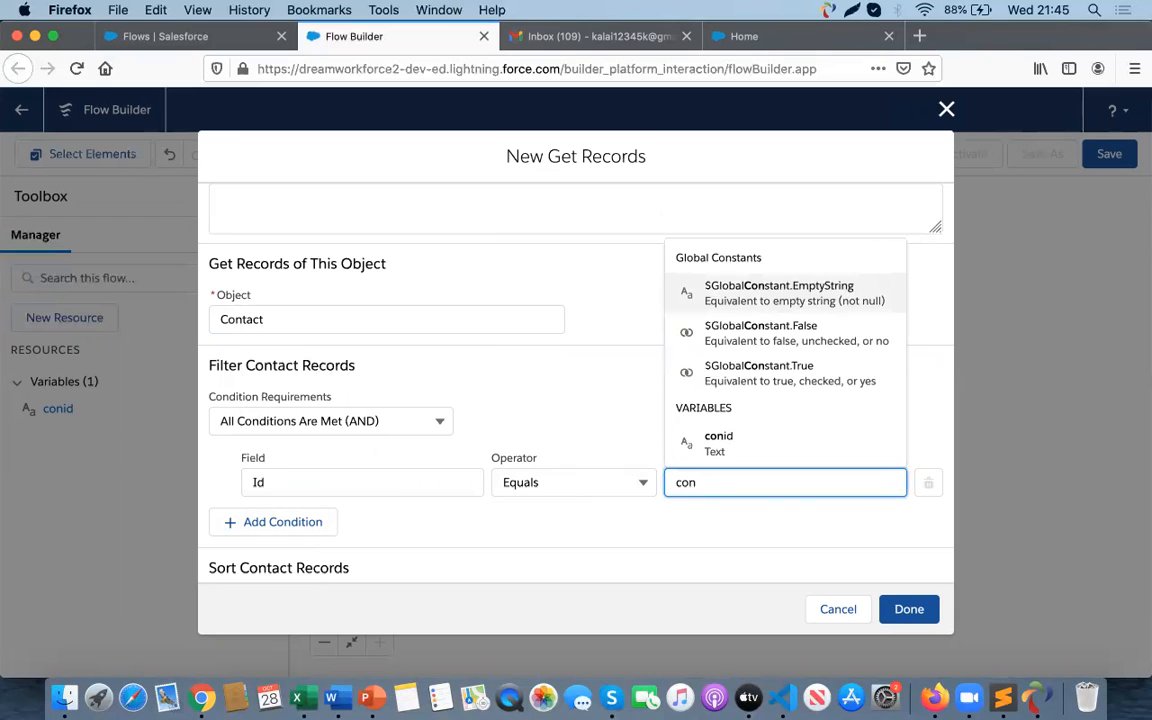
click(733, 445)
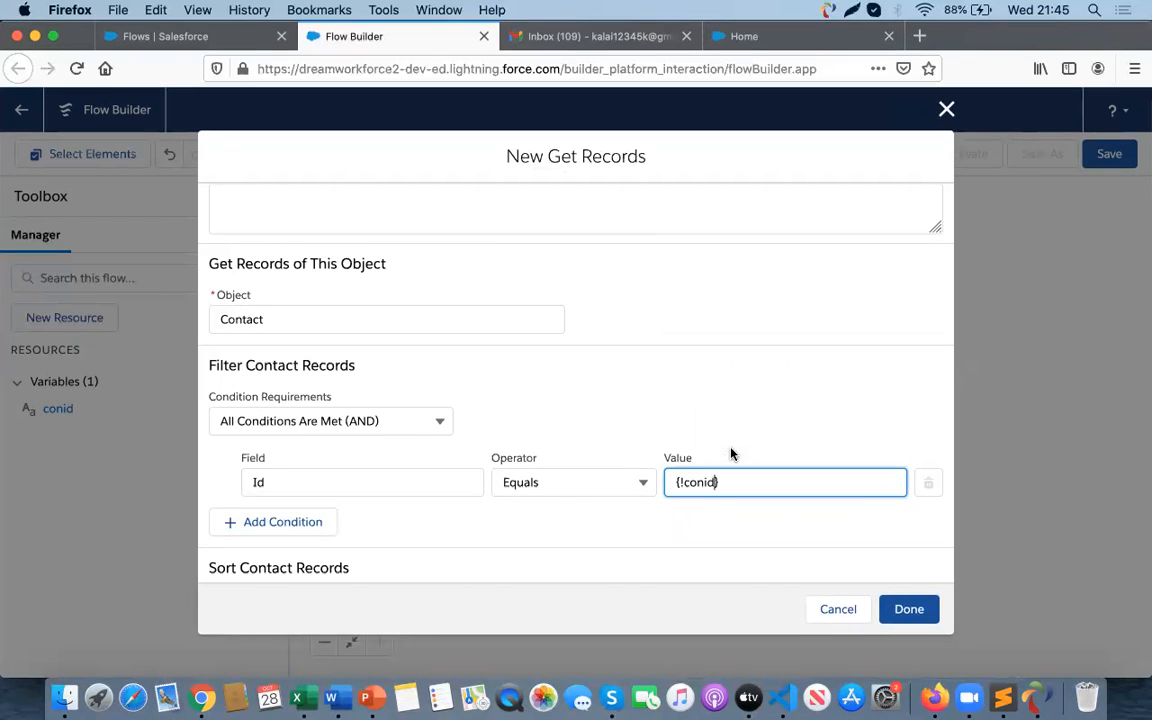
scroll(557, 510, down, 5)
scroll(557, 510, down, 2)
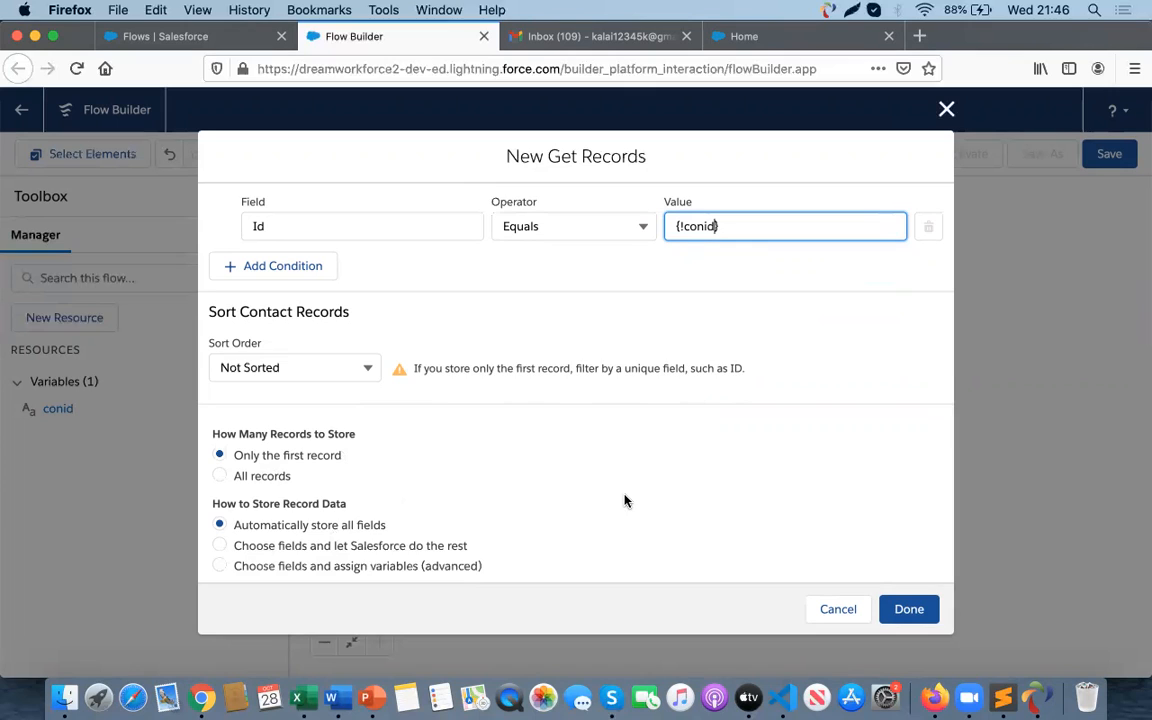
scroll(624, 500, up, 1)
scroll(561, 556, down, 1)
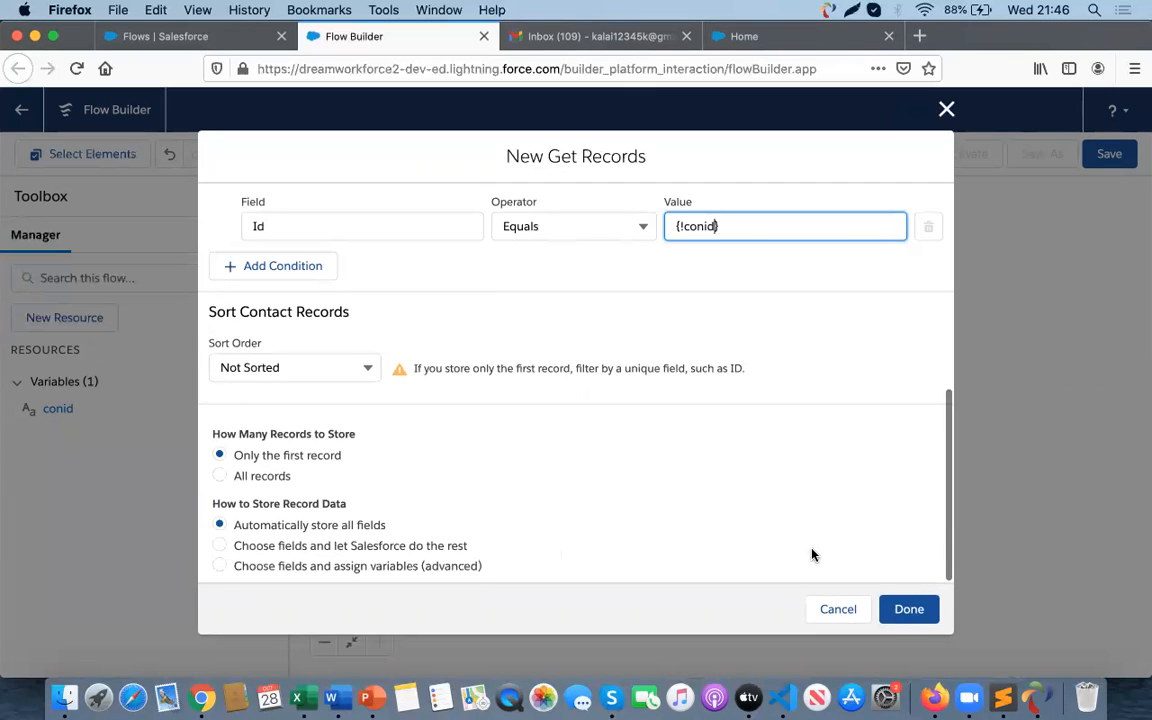
scroll(808, 531, up, 10)
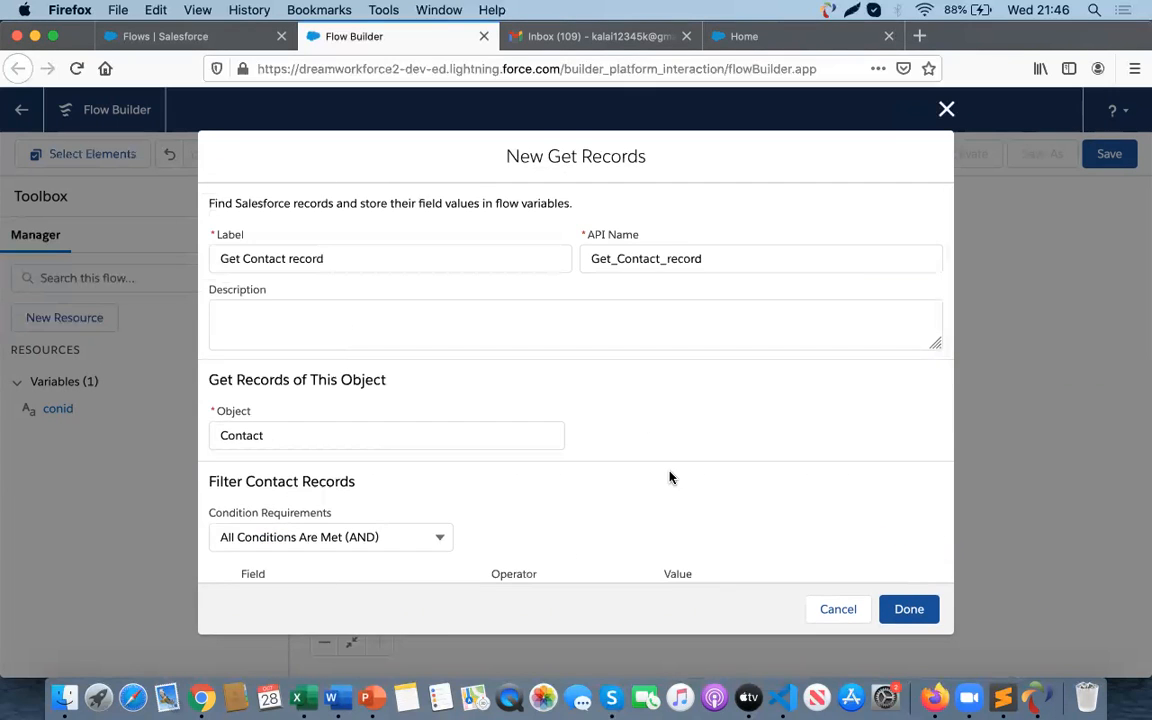
scroll(671, 478, down, 10)
click(905, 609)
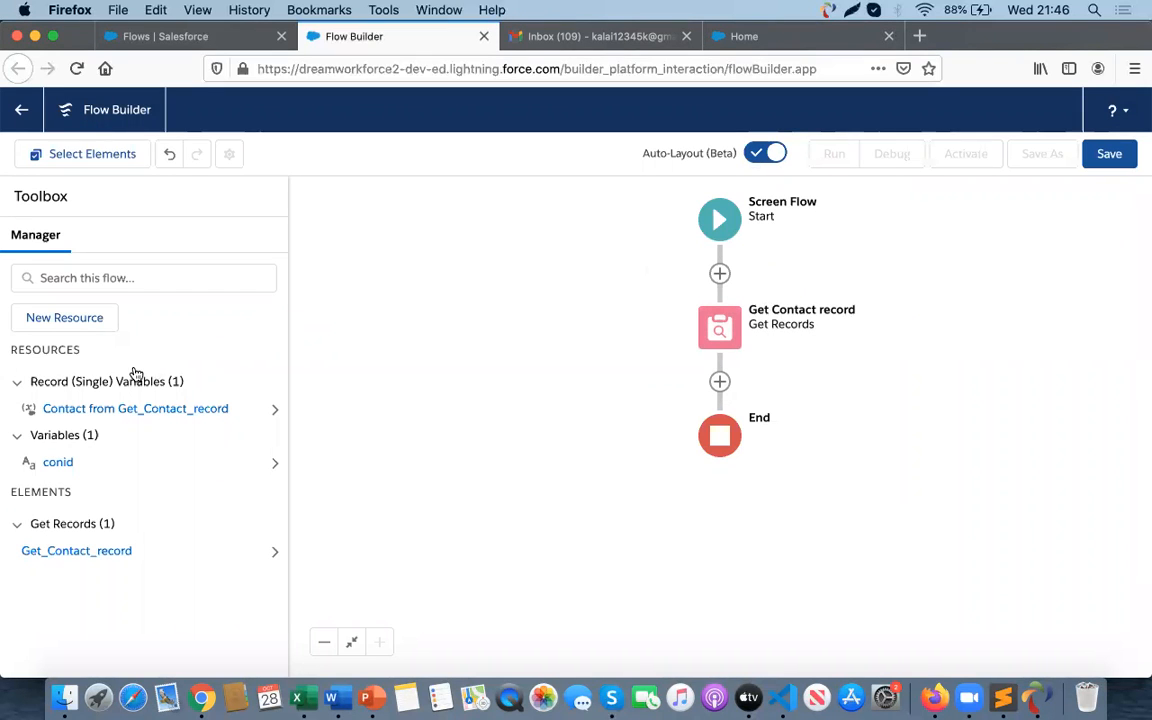
- Add a Screen element after 'Get Contact record' with label and API name Scrn1
click(719, 381)
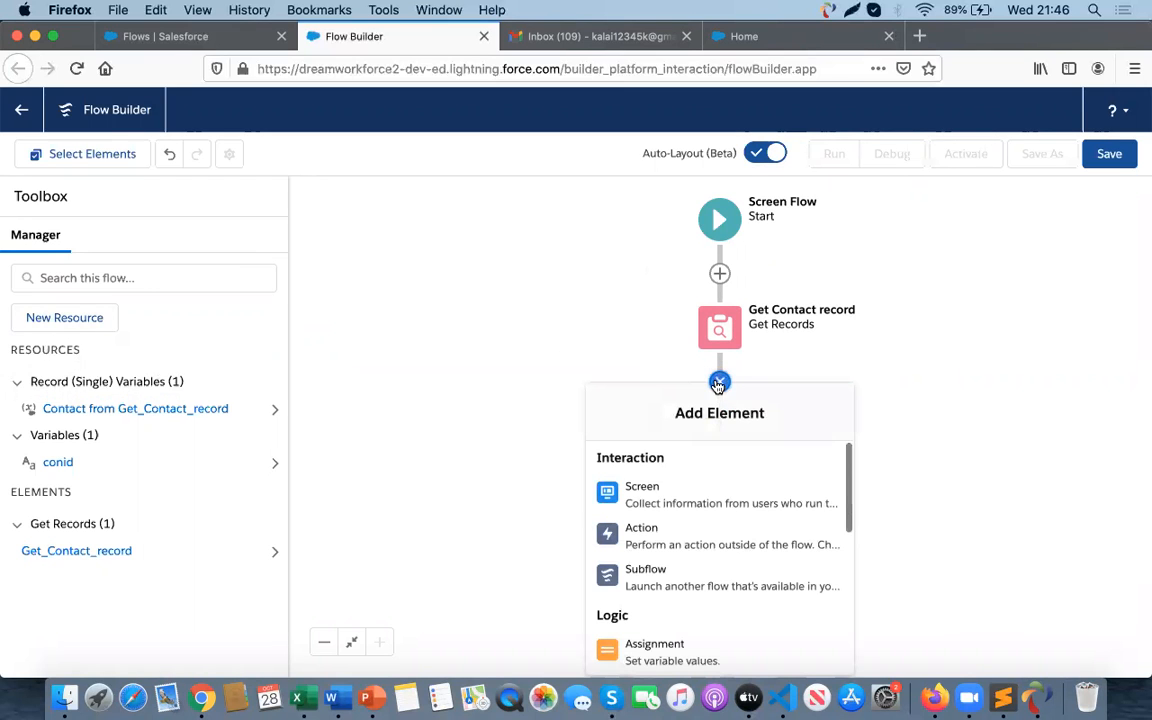
click(645, 492)
click(832, 309)
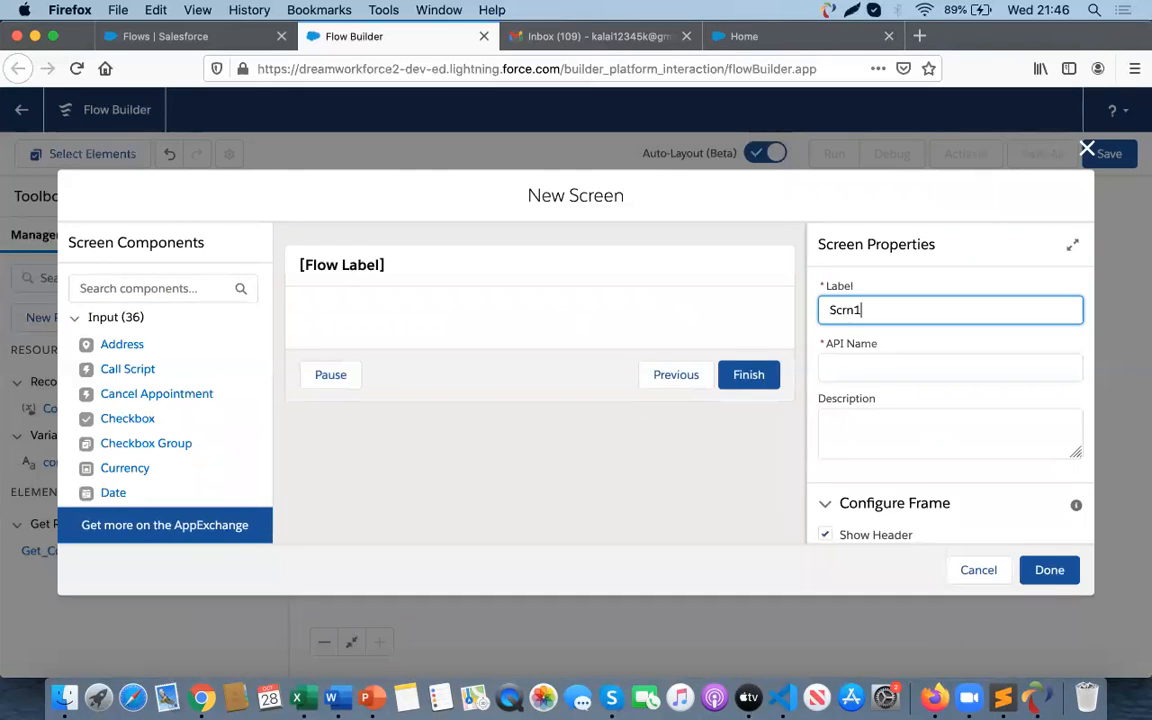
click(869, 368)
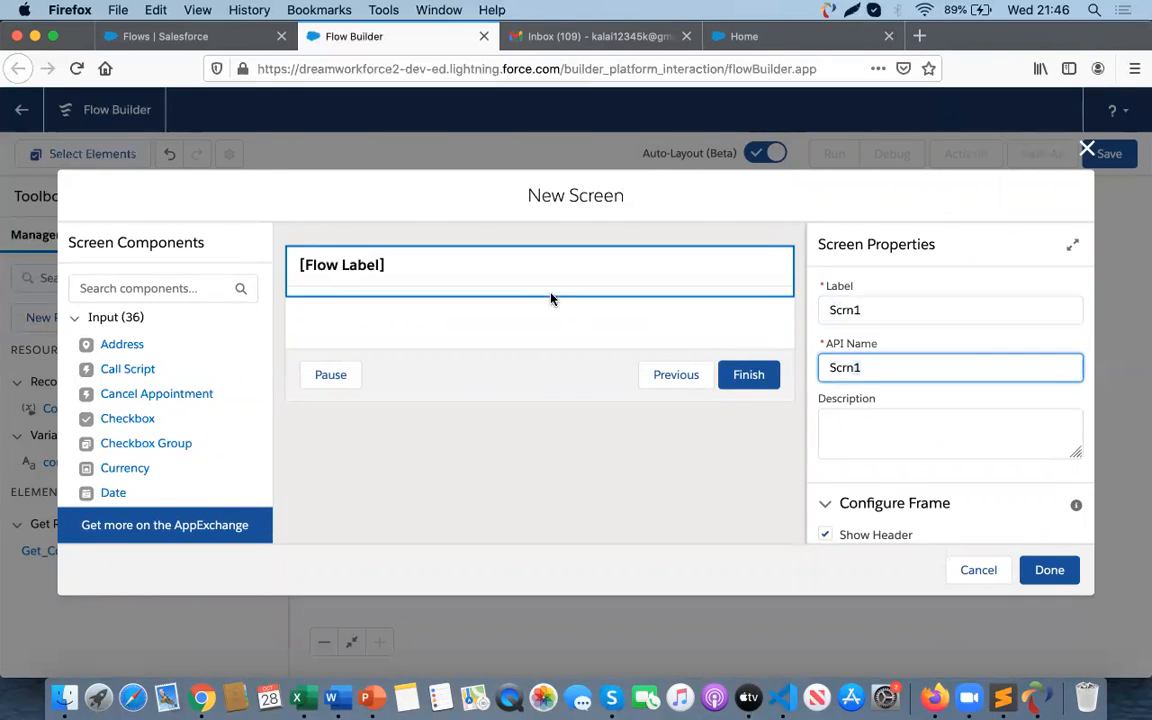
click(134, 289)
click(905, 430)
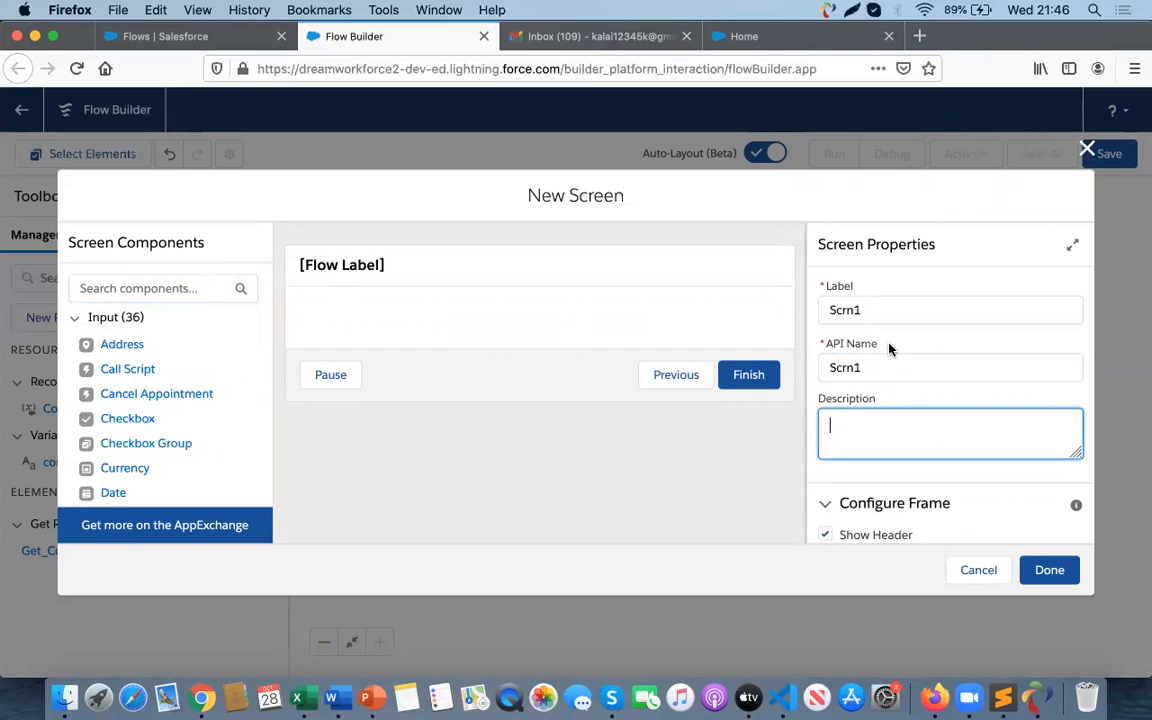
- Place a Display Text component on the screen and set its API name to Unsubscribe
click(122, 292)
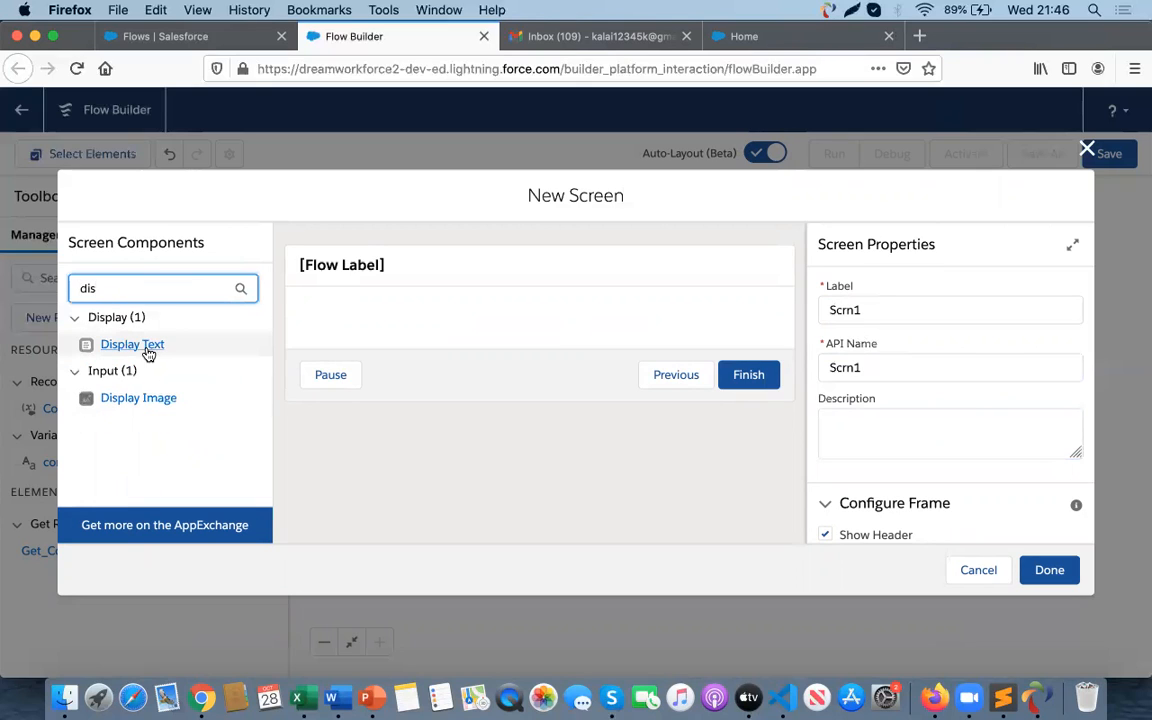
drag(135, 352, 445, 335)
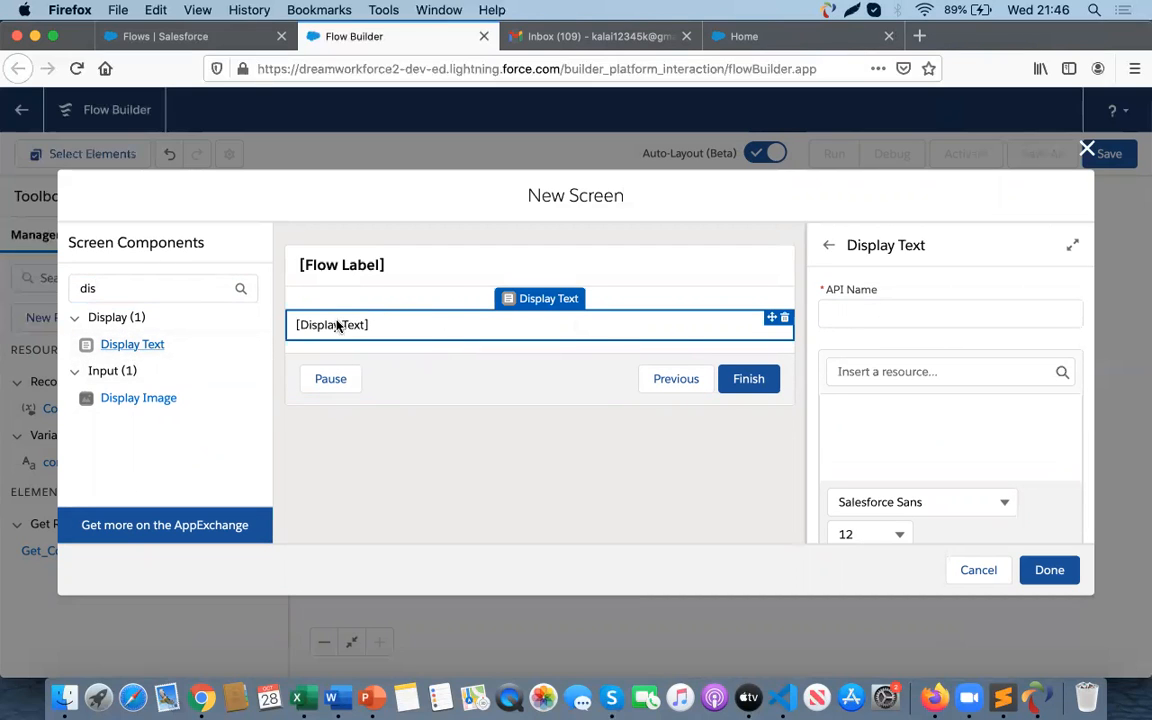
click(857, 318)
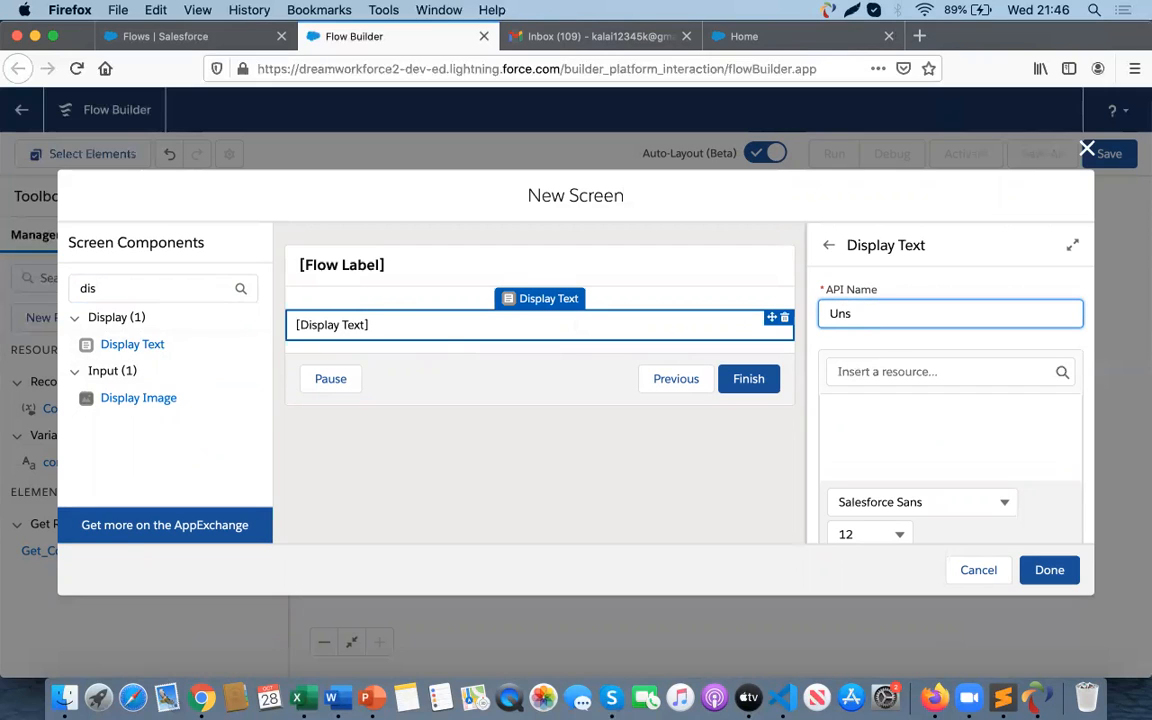
text(Unsubscribe)
click(874, 445)
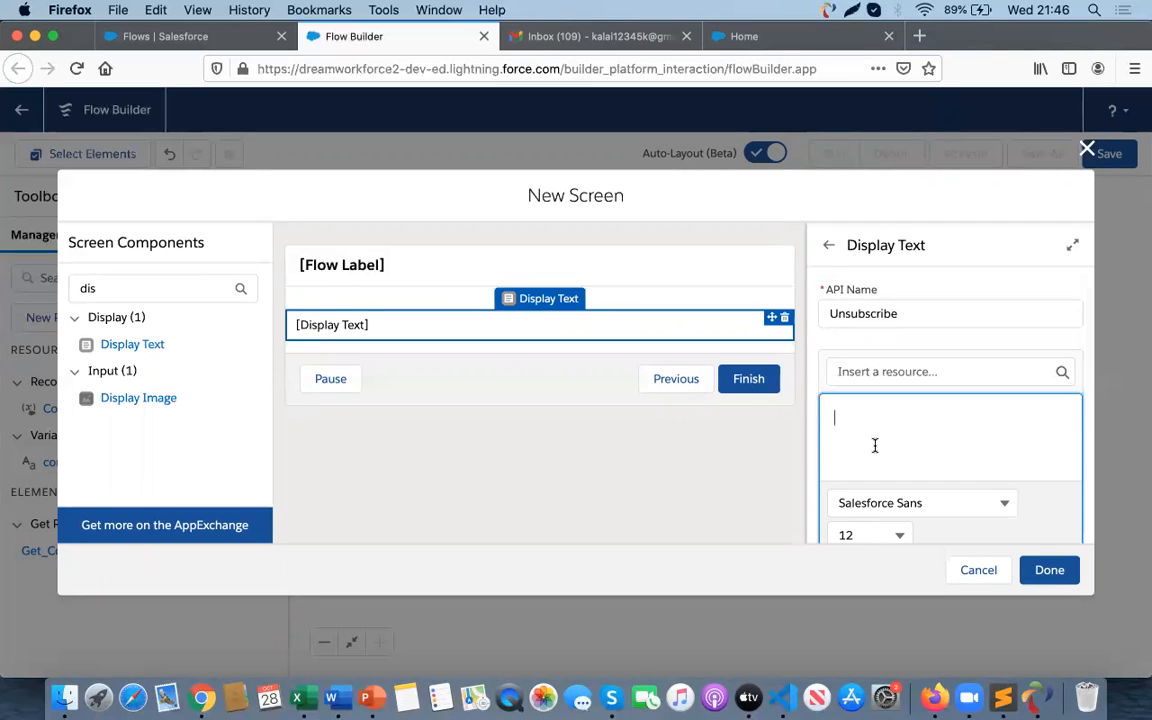
- Enter {!conid} on the first line of the display text and start the second line with 'Dear'
text({)
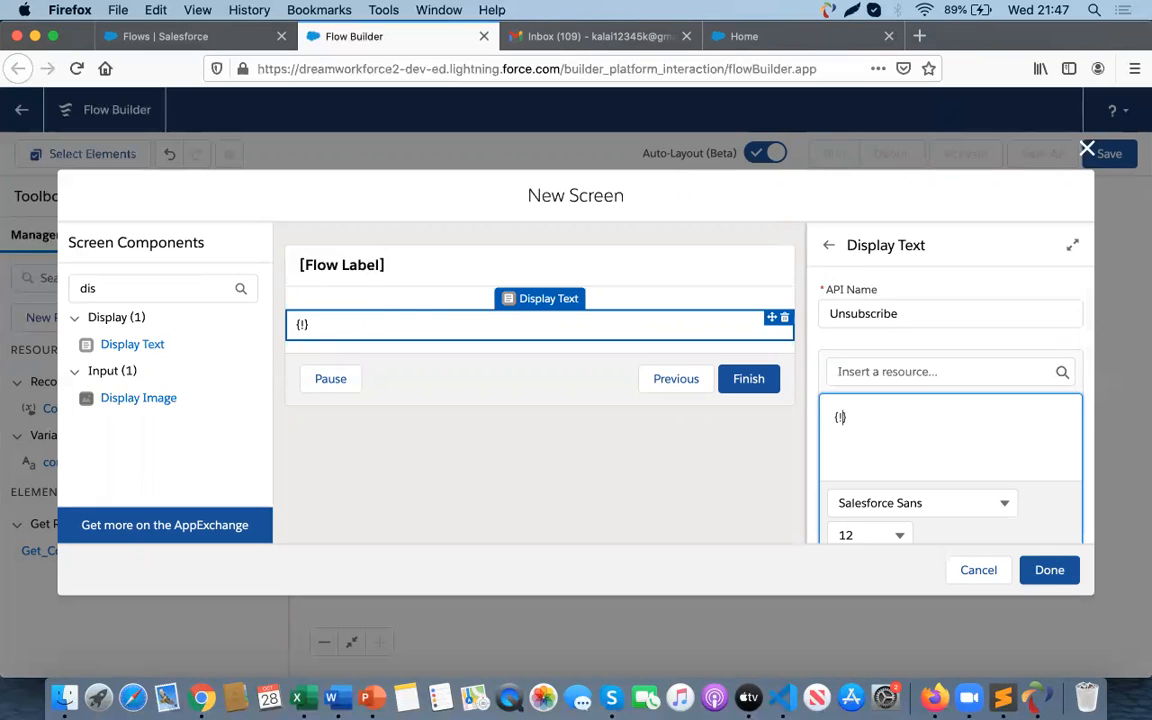
text(!conid)
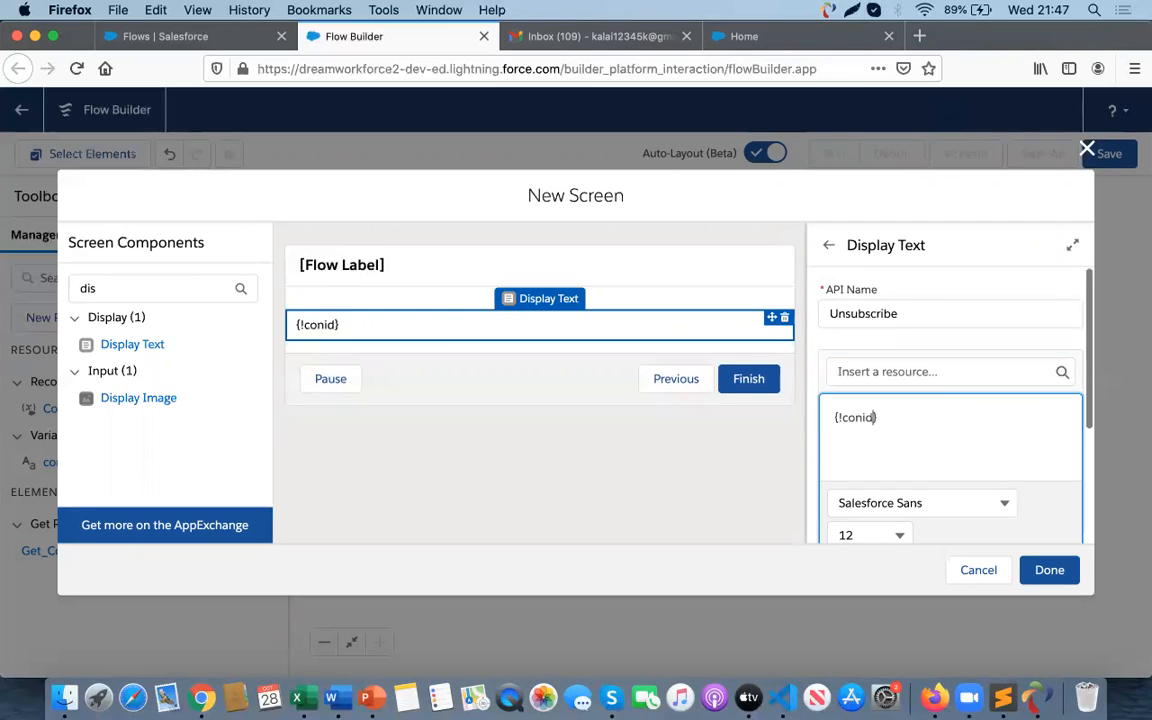
key(Return)
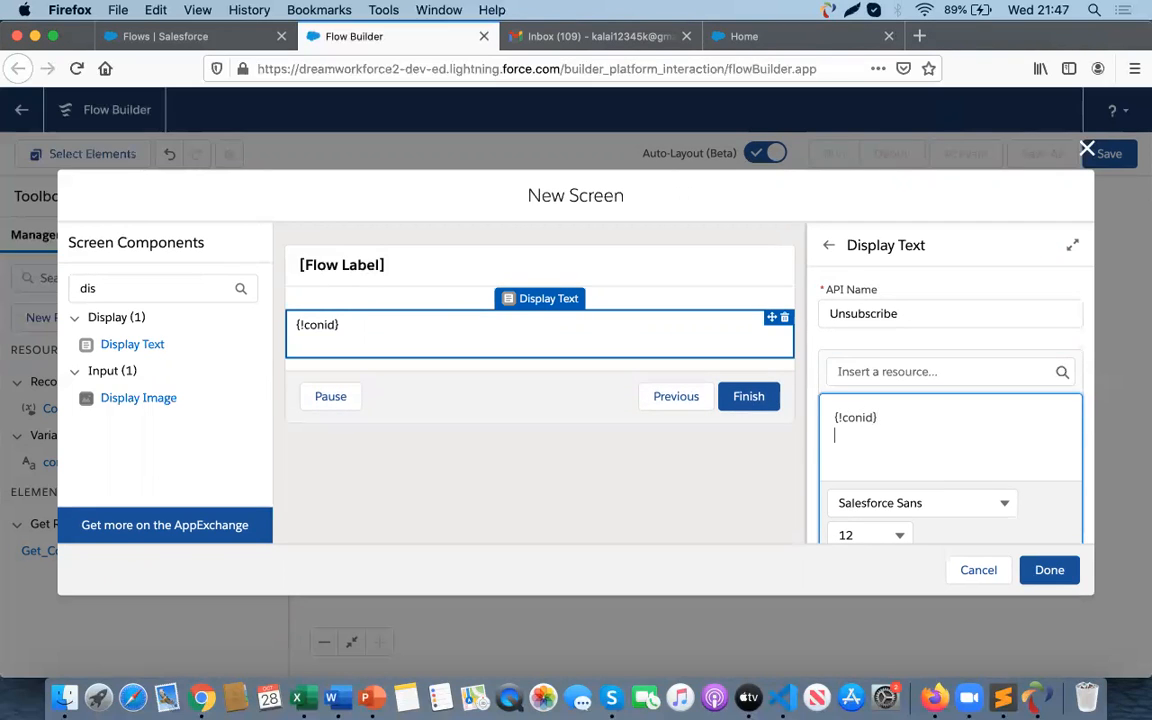
text(Dear)
- Insert the Get_Contact_record FirstName field after 'Dear', add a comma, and start a new line
click(896, 372)
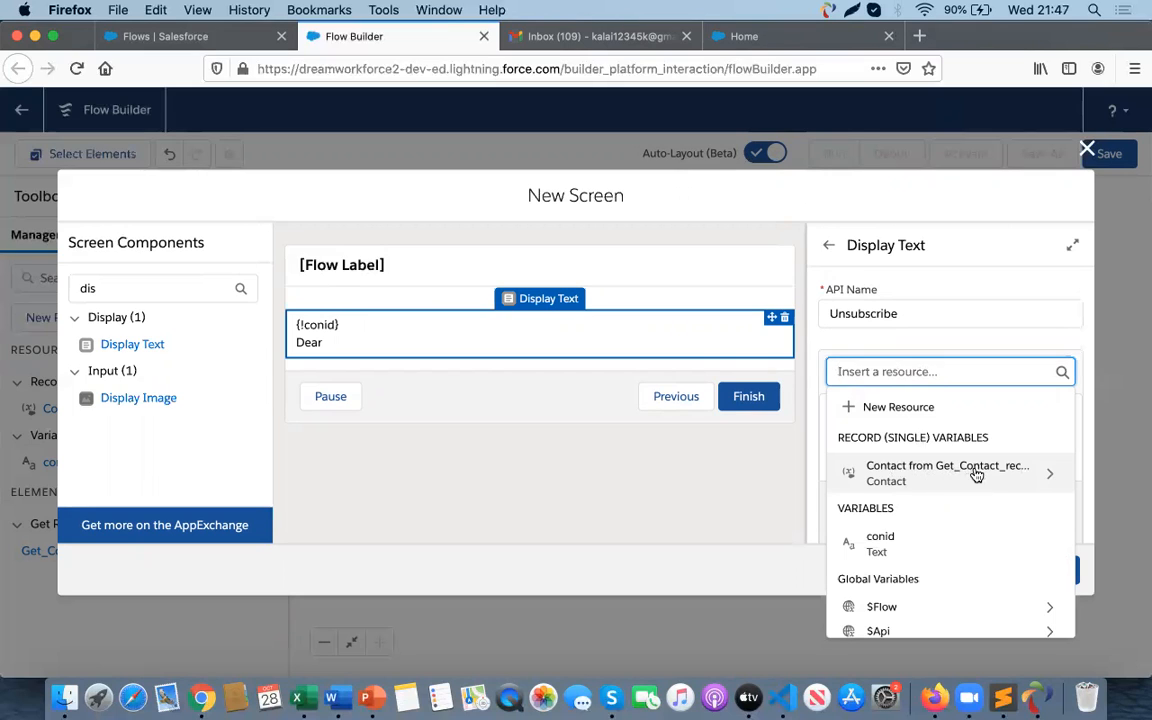
click(931, 473)
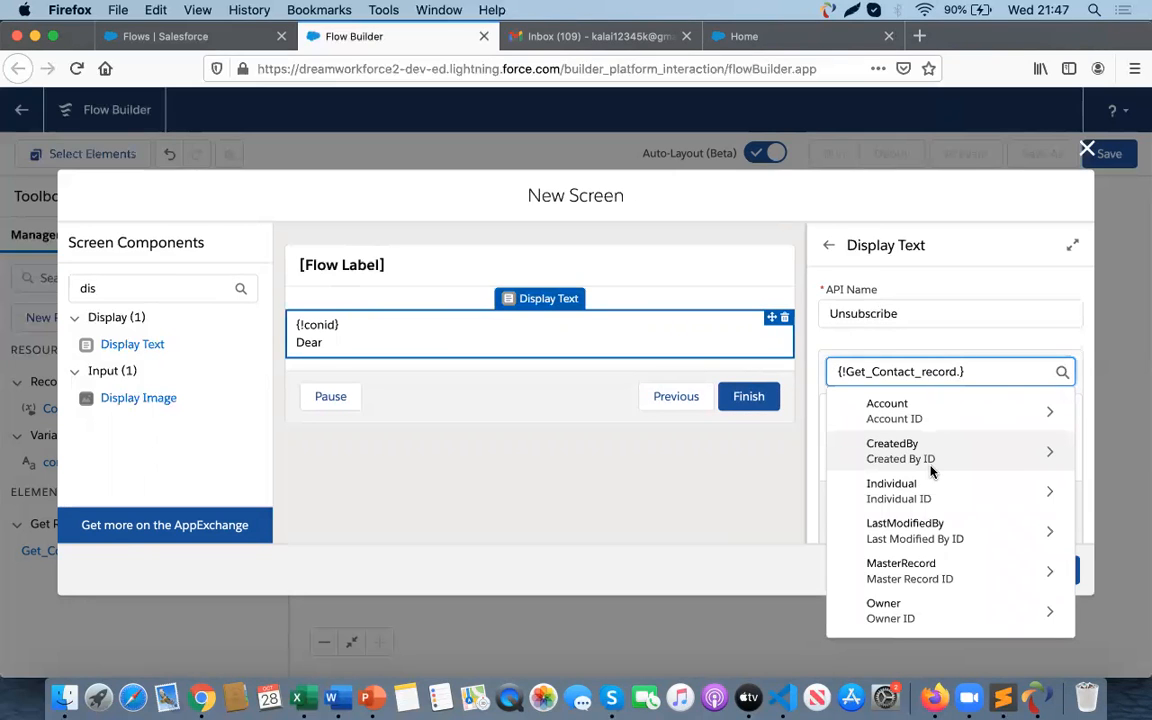
text(fir)
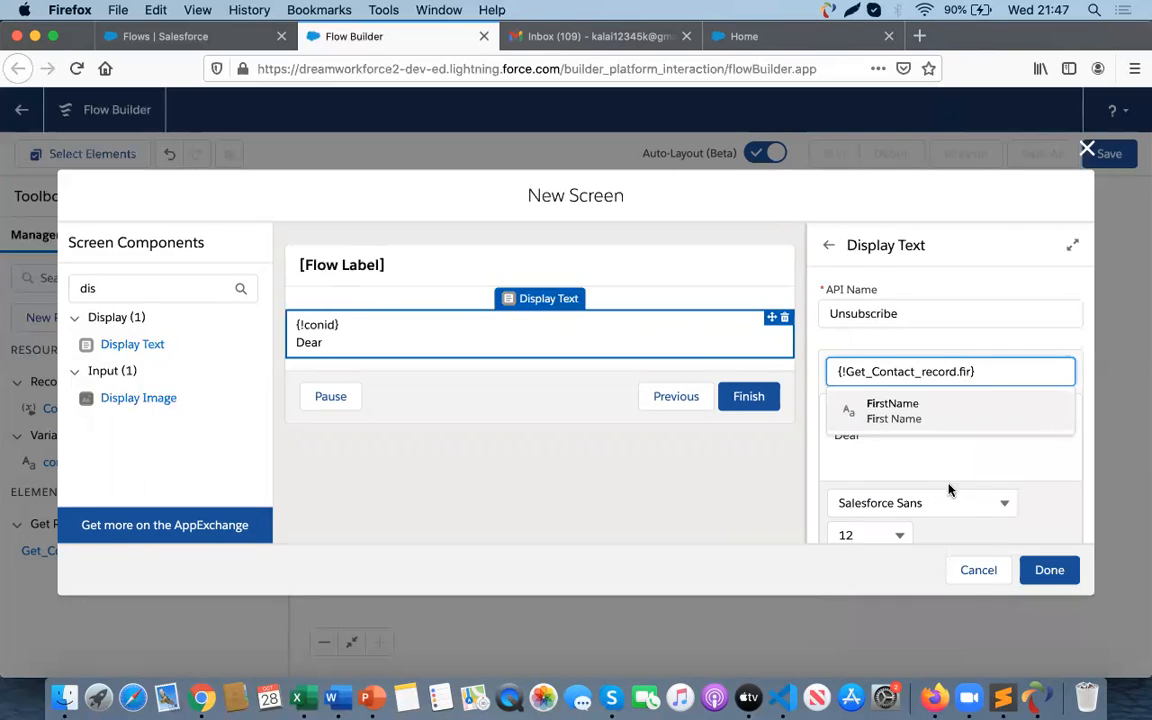
click(876, 414)
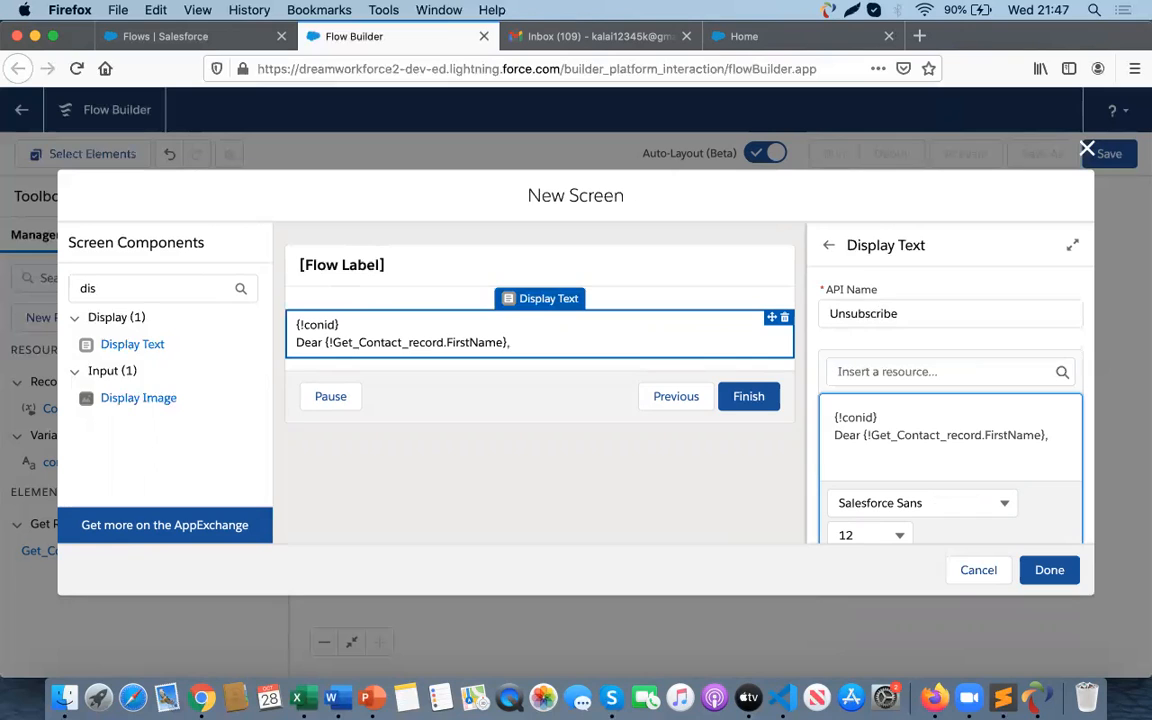
key(Return)
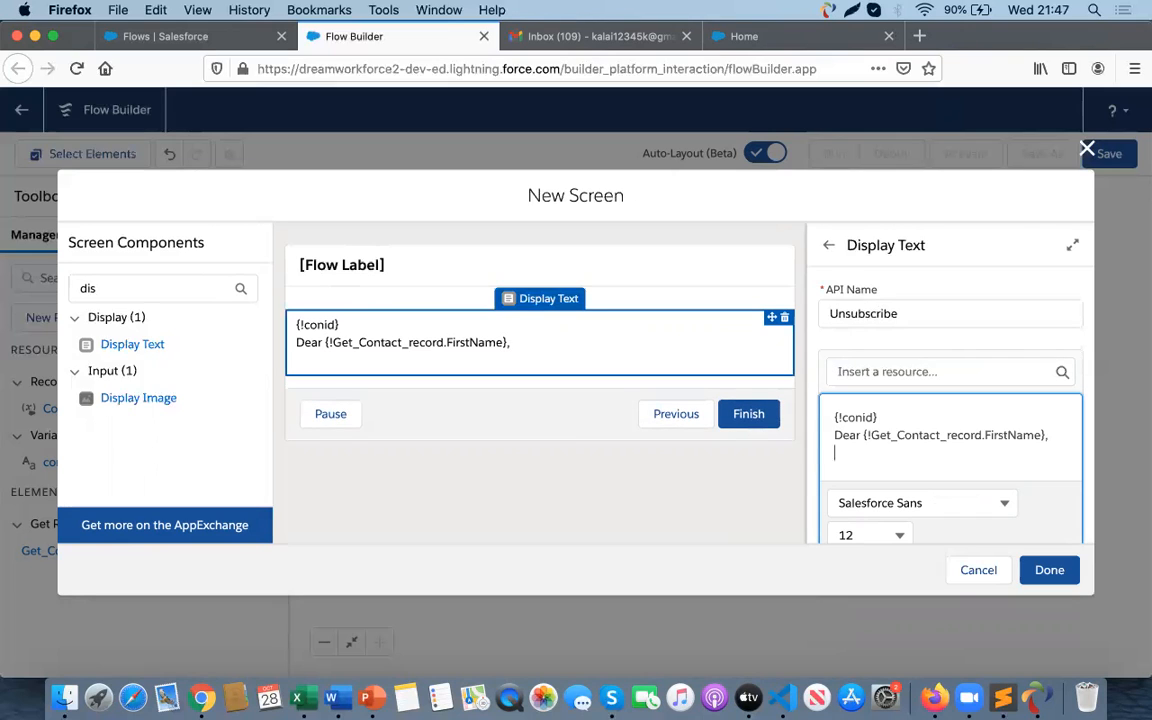
key(Return)
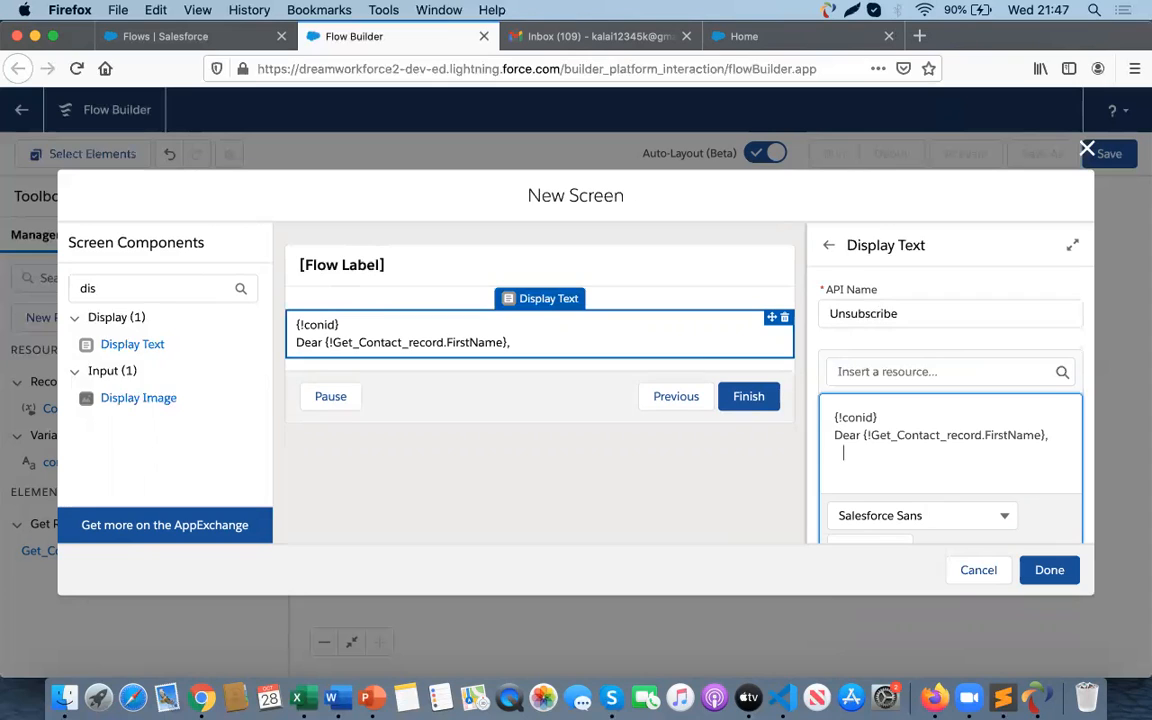
- Add the line 'Are you sure you want unsubscribe the mesage?' to the display text and finish the screen
text(Are you sure you)
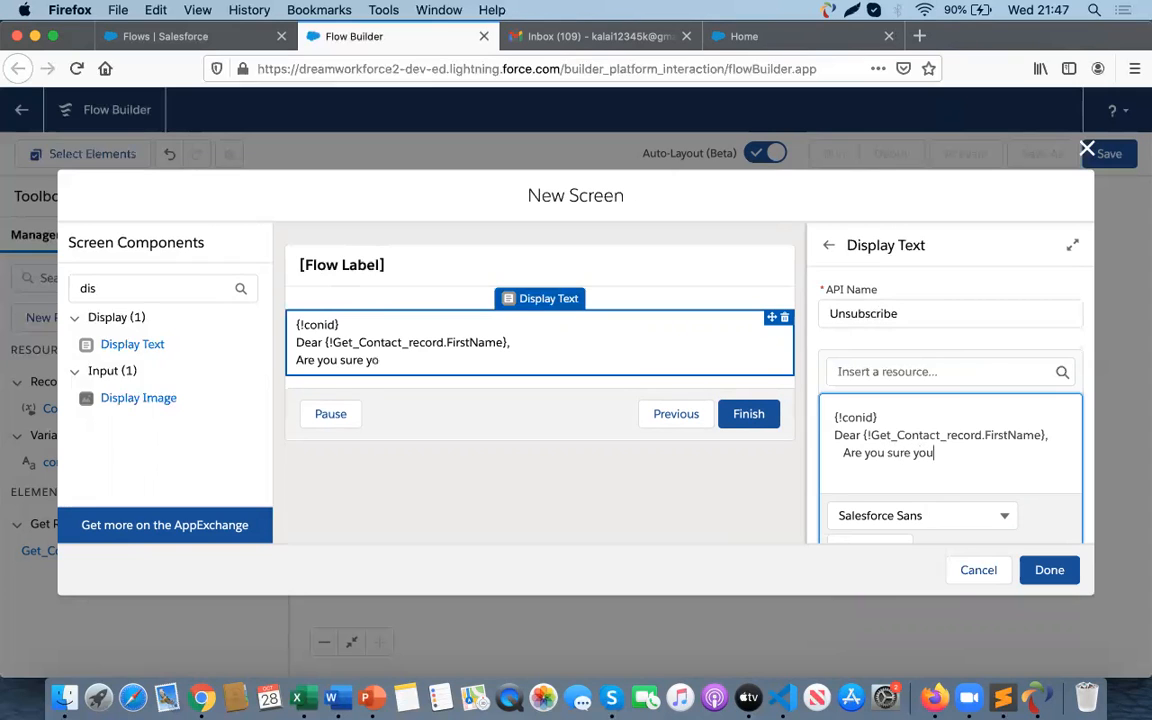
text( want the)
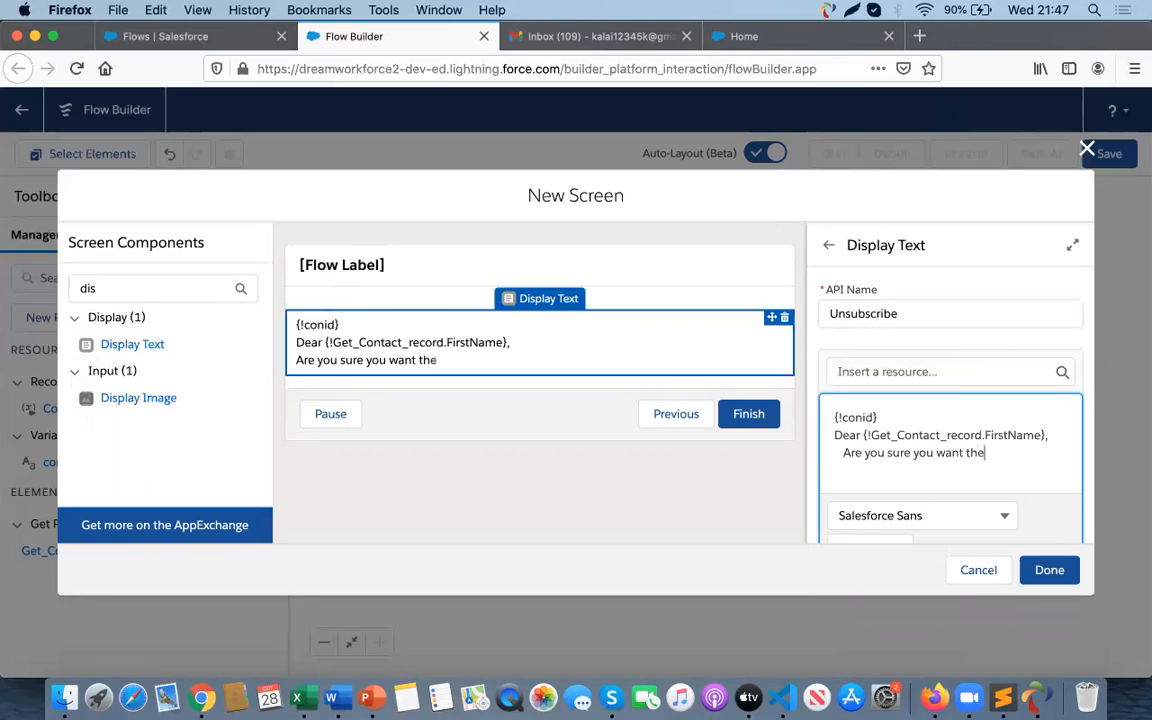
text( u)
key(BackSpace)
key(BackSpace)
key(BackSpace)
key(BackSpace)
key(BackSpace)
text(unsubscri)
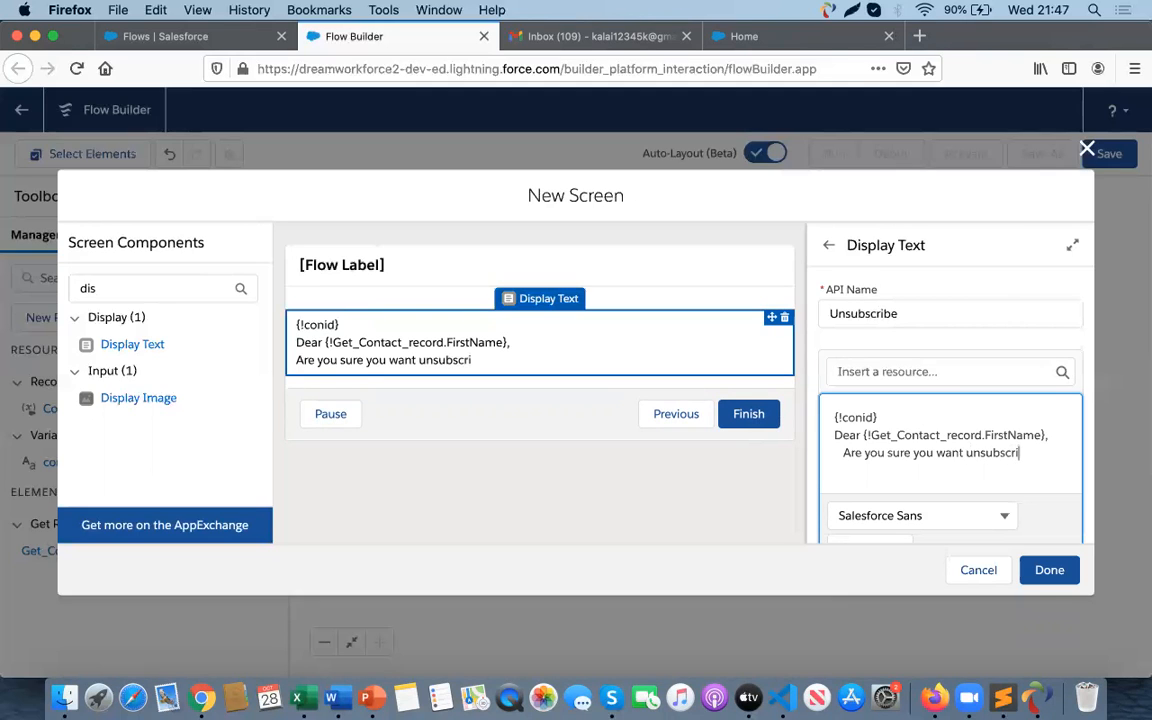
text(be the me)
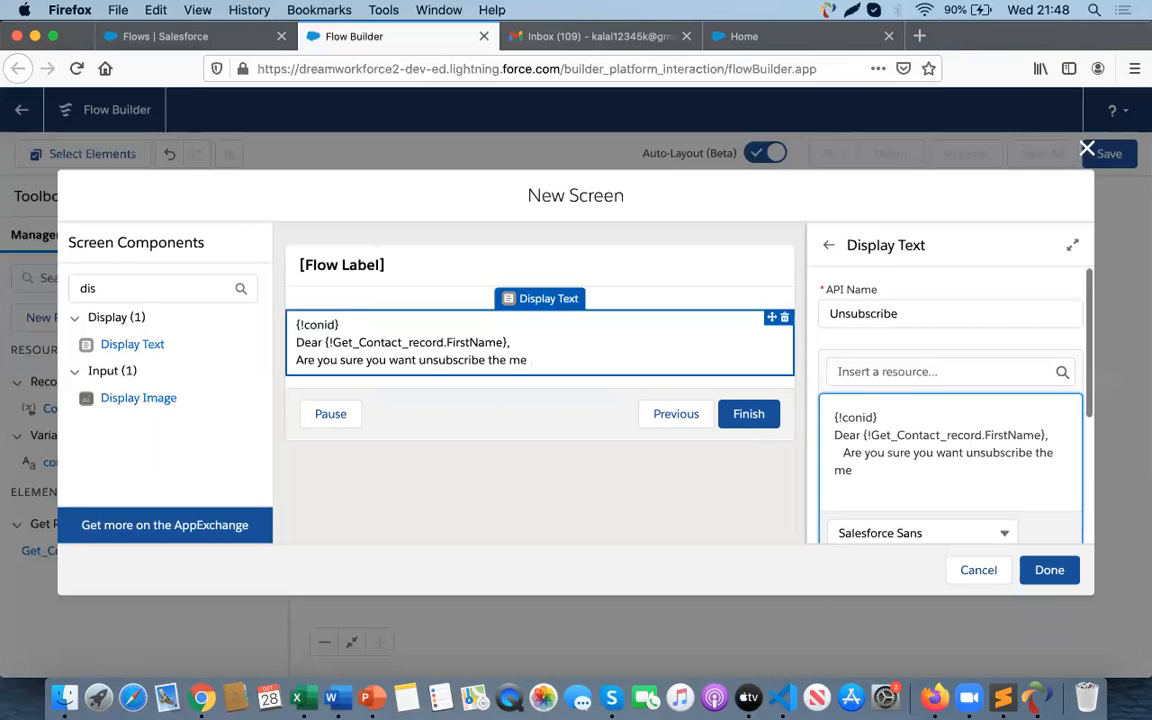
text(sage?)
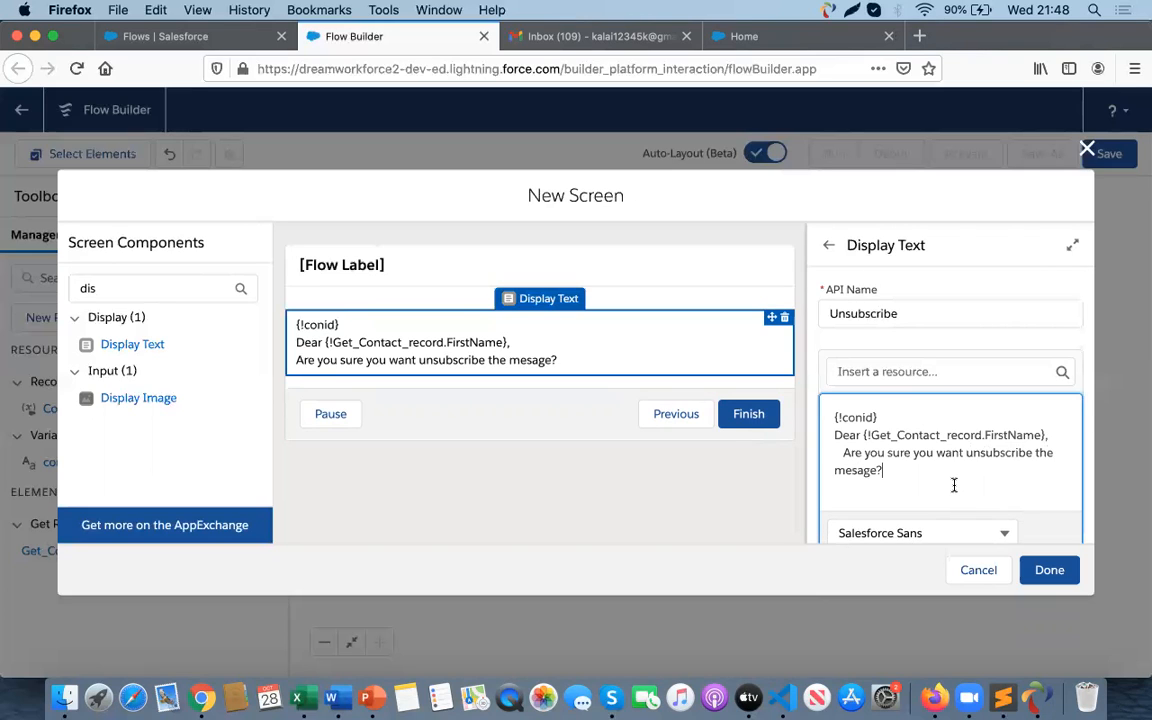
scroll(954, 483, down, 3)
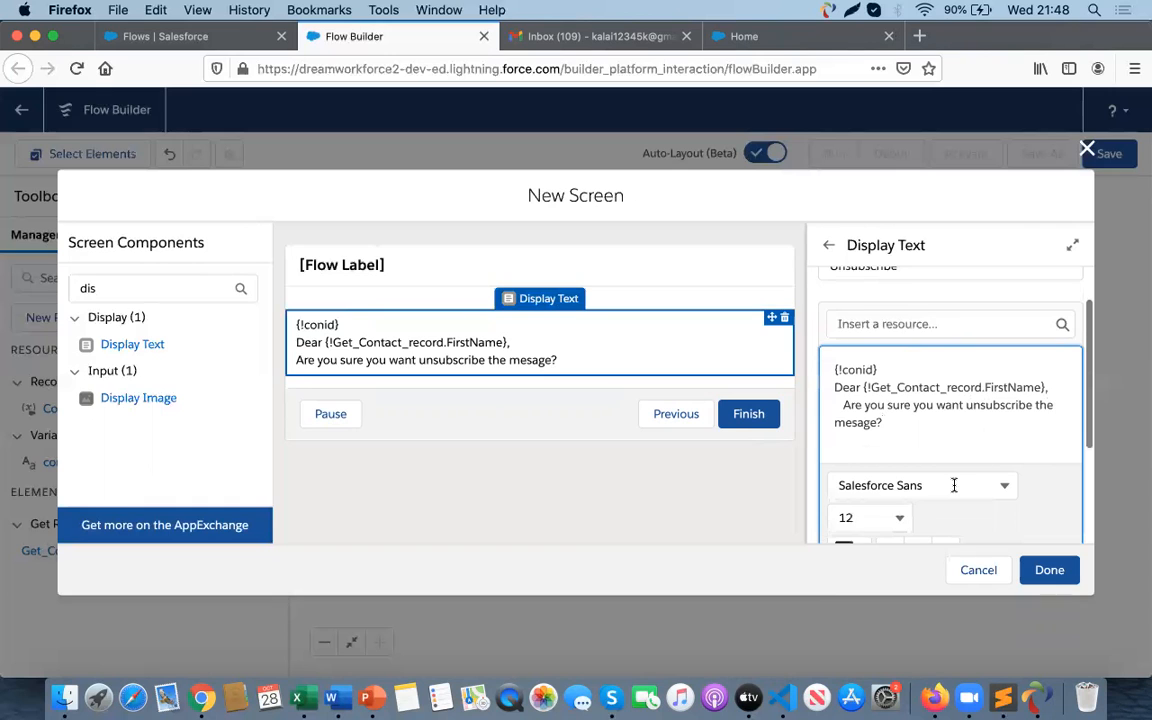
click(1051, 578)
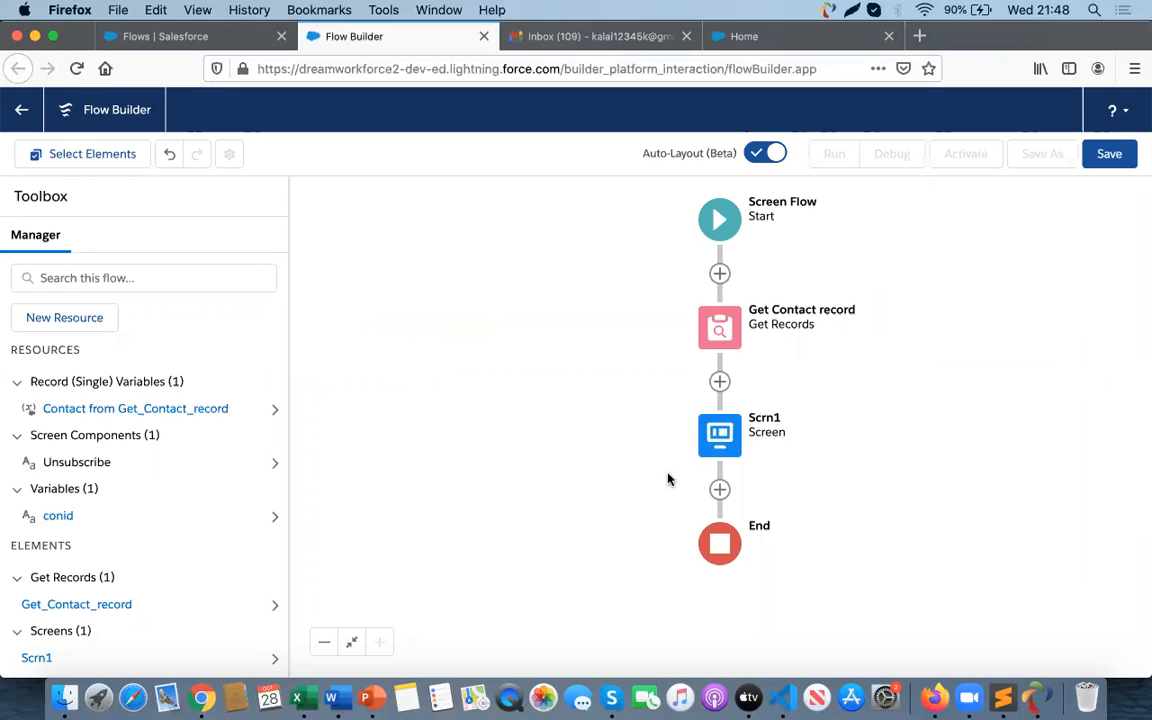
click(717, 491)
scroll(683, 597, down, 3)
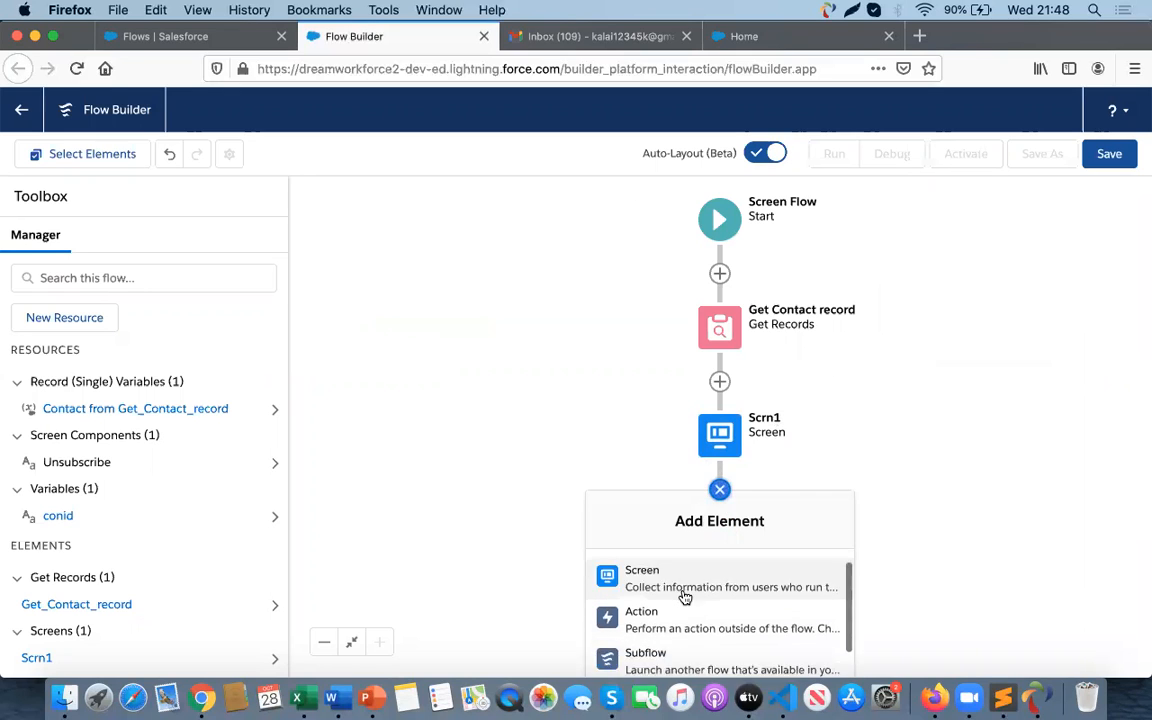
scroll(685, 597, down, 5)
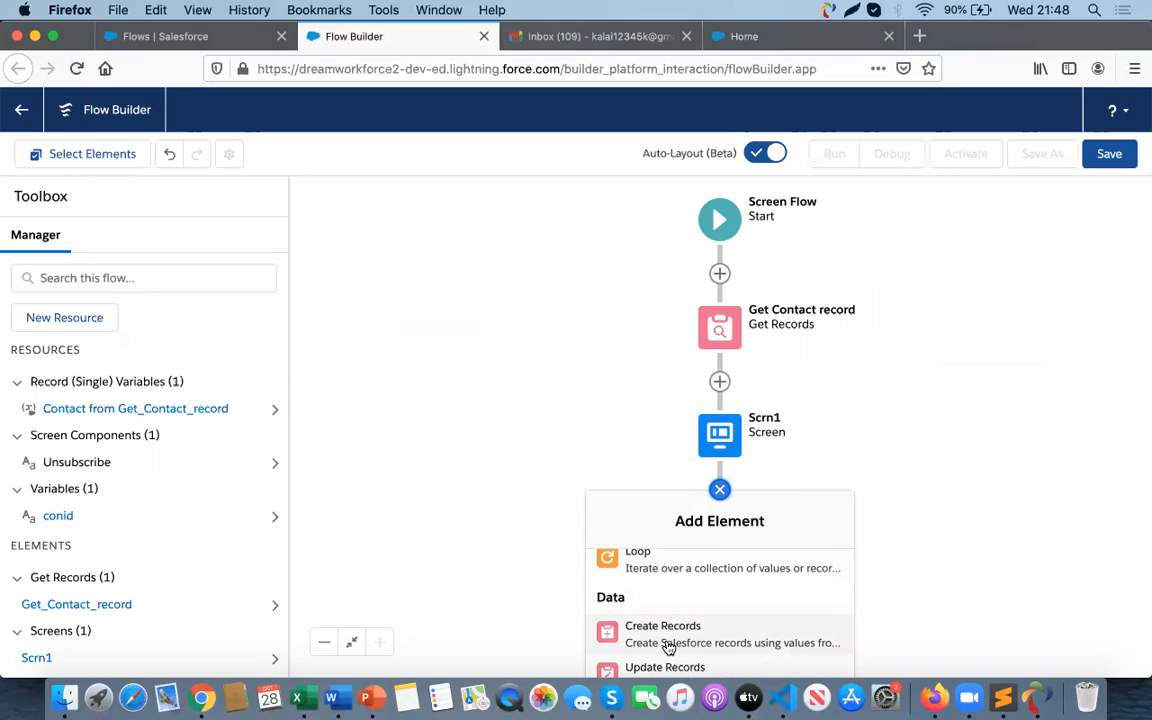
click(324, 641)
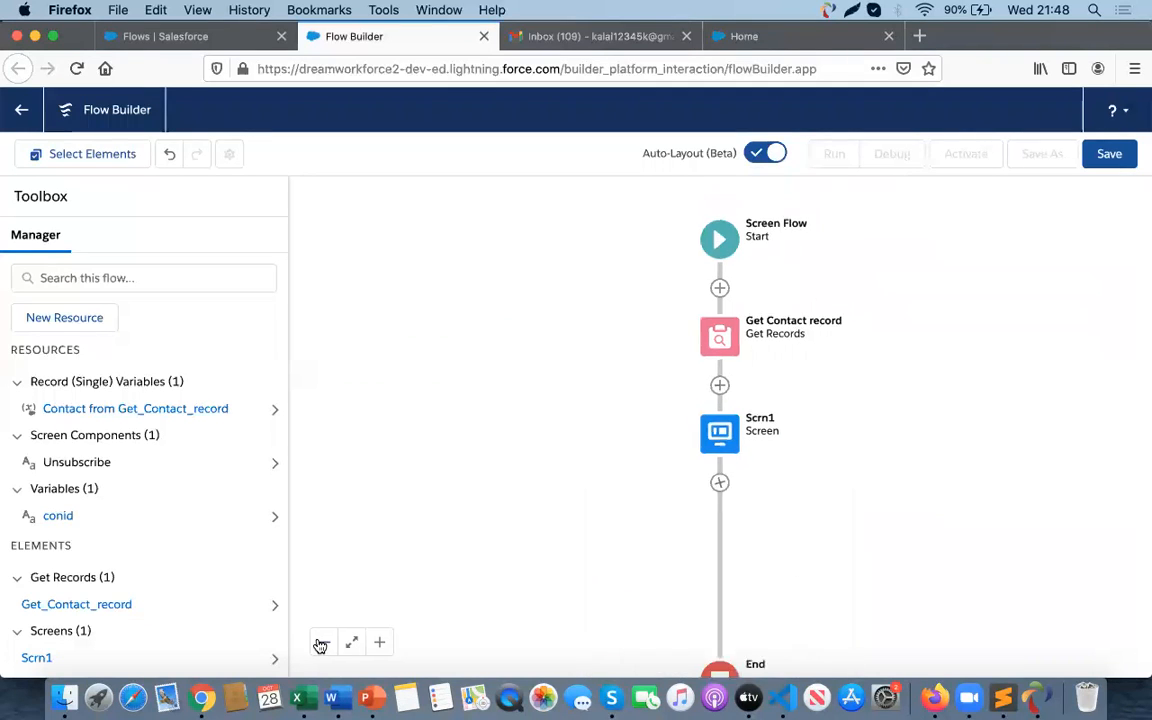
- Add an Update Records element after Scrn1 labelled 'Updat Email Opt Out filed in contact object' with matching API name
click(716, 481)
scroll(674, 594, down, 5)
scroll(670, 598, down, 3)
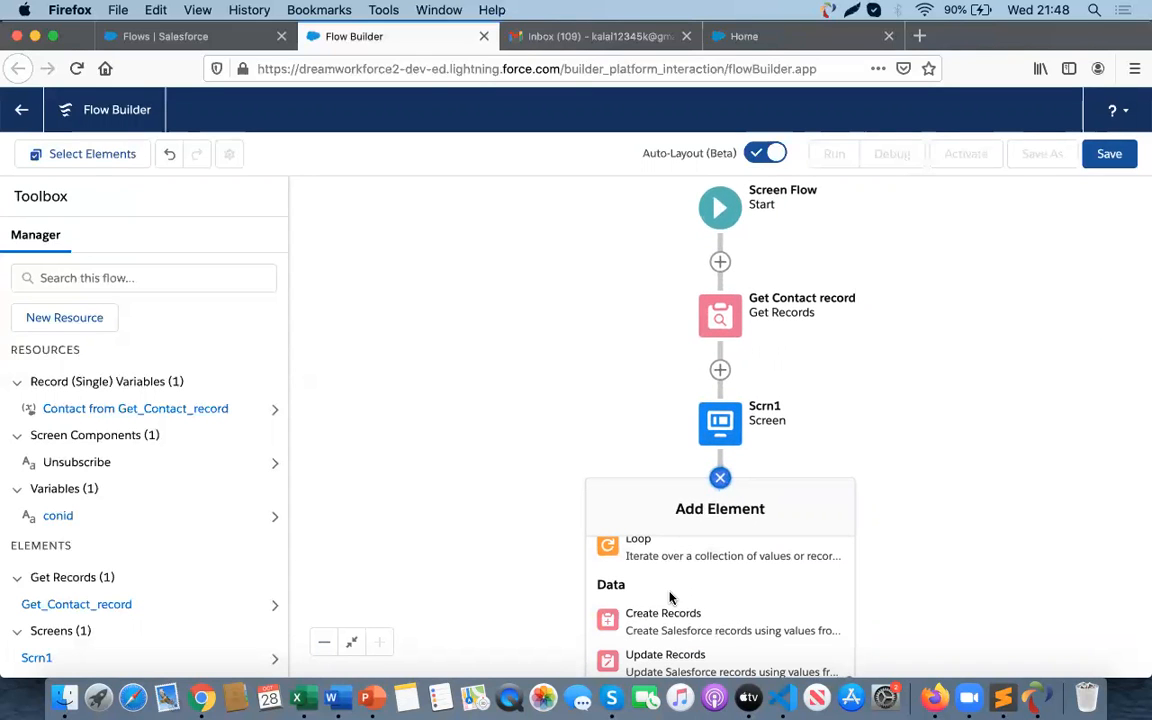
click(664, 660)
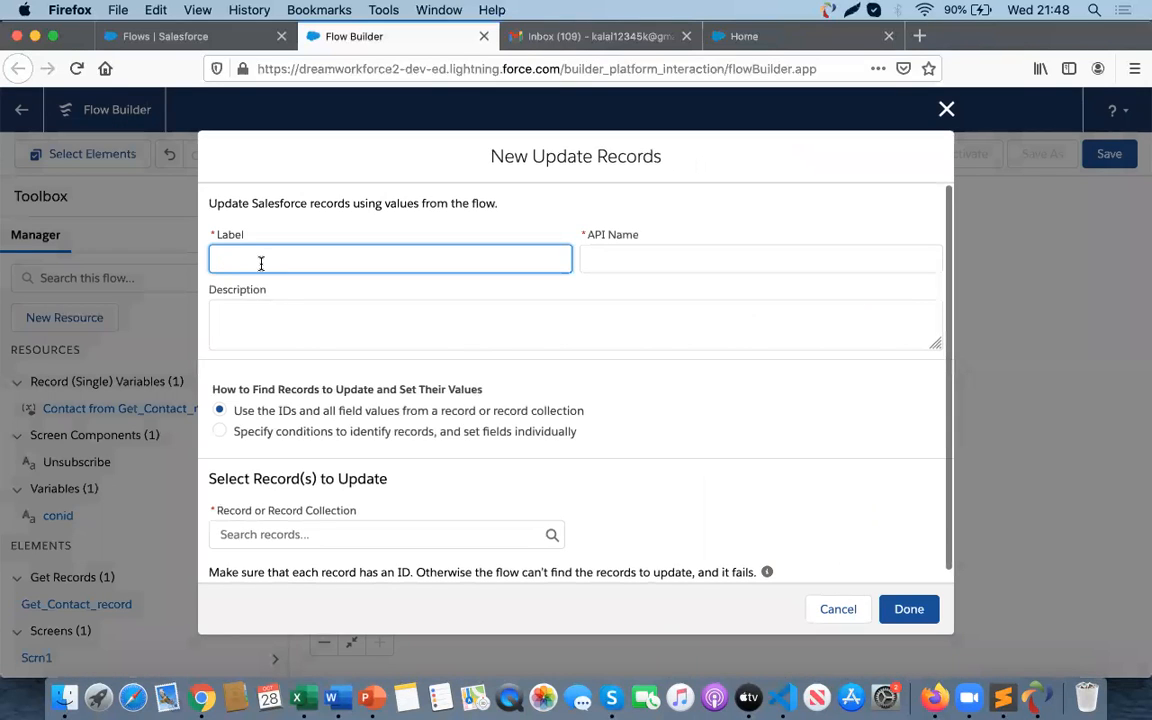
text(Updat)
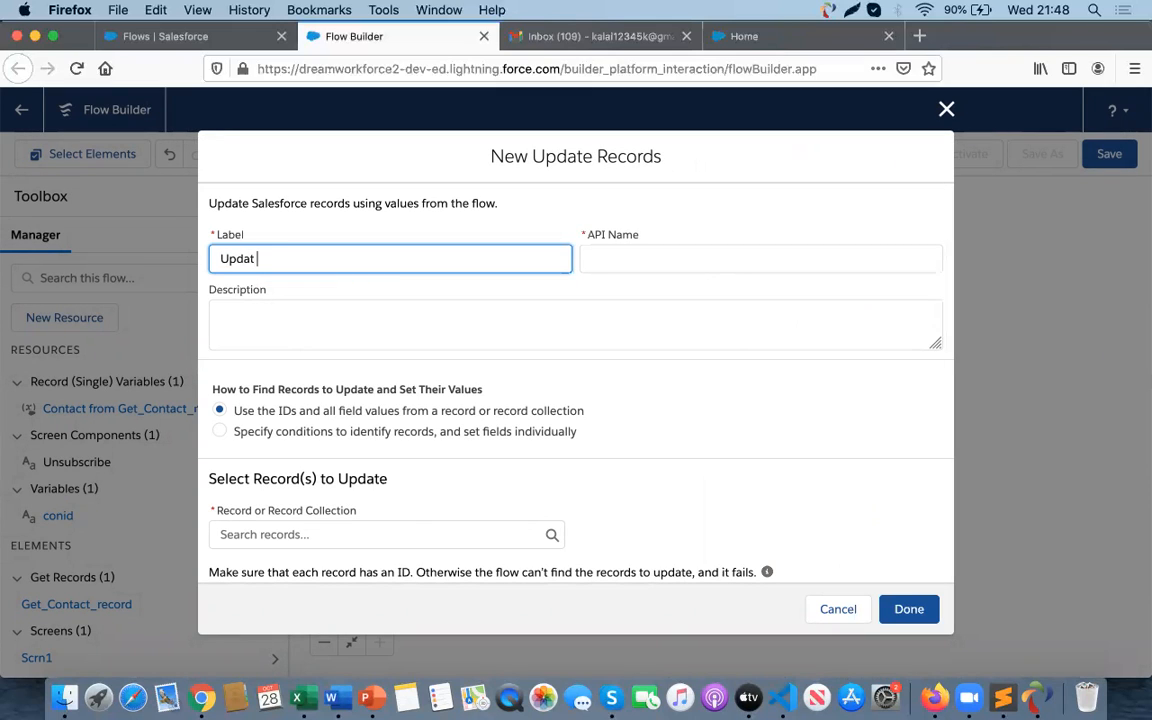
text( Email Opt Out filed in contact object)
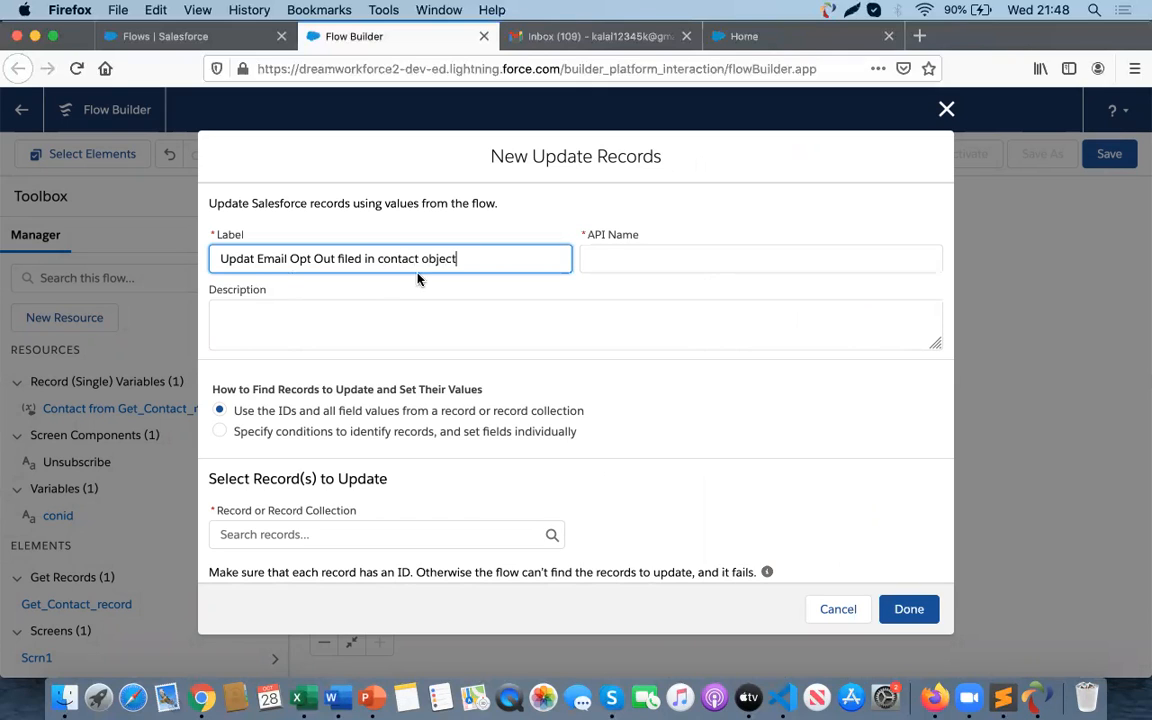
click(661, 252)
scroll(515, 378, down, 1)
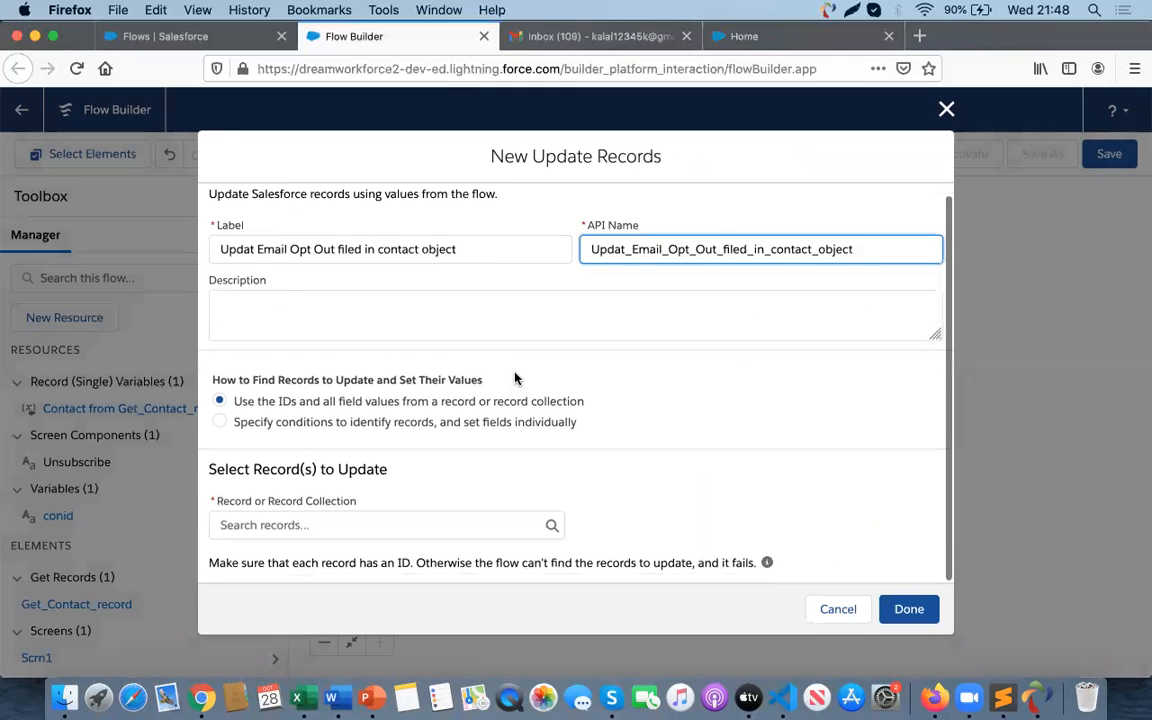
- In the Update Records dialog, choose to specify conditions and set fields individually, and select the Contact object
click(221, 423)
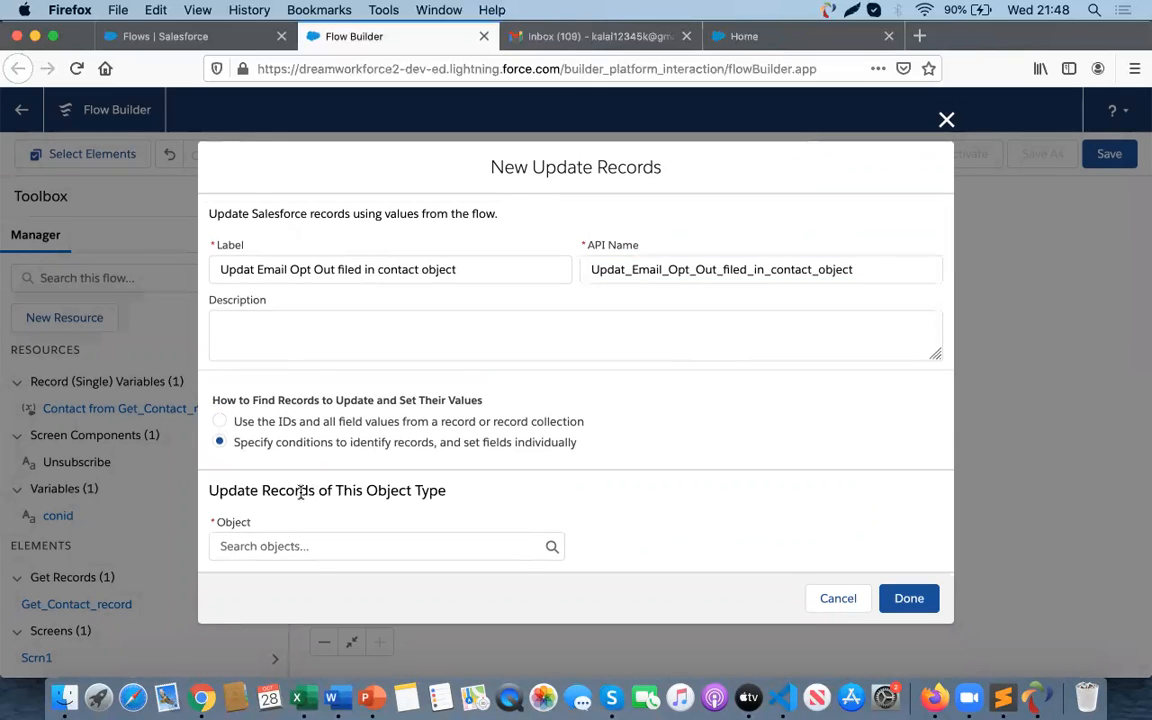
click(233, 546)
text(conta)
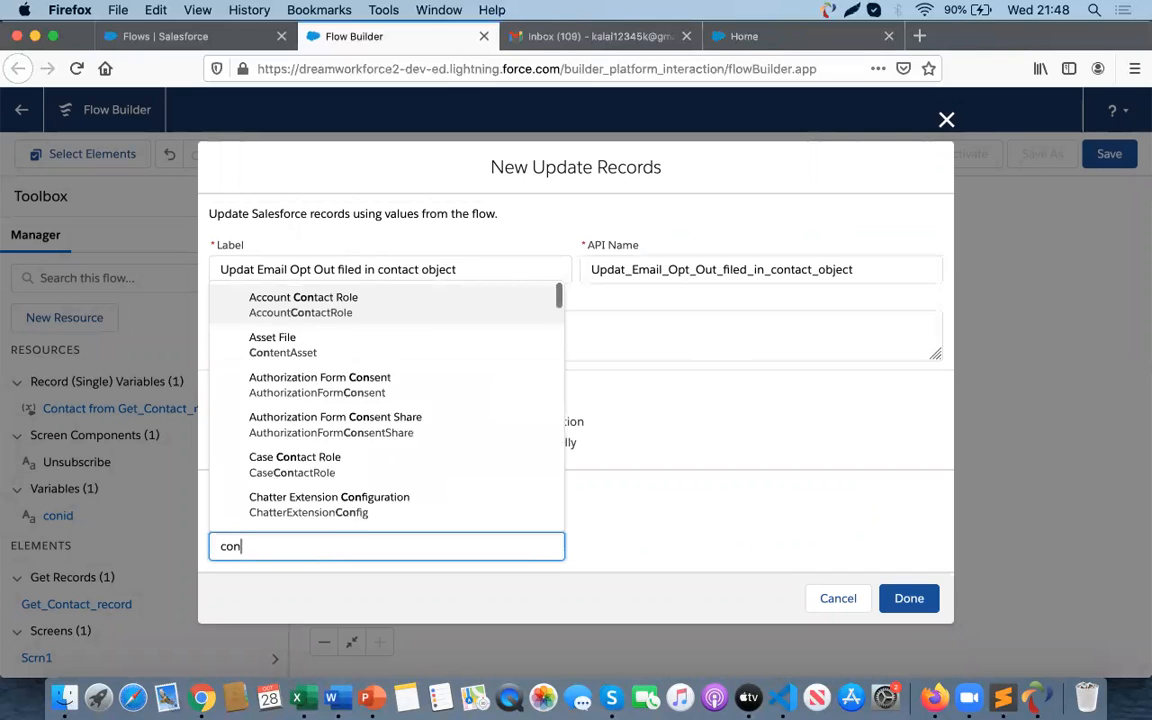
click(303, 387)
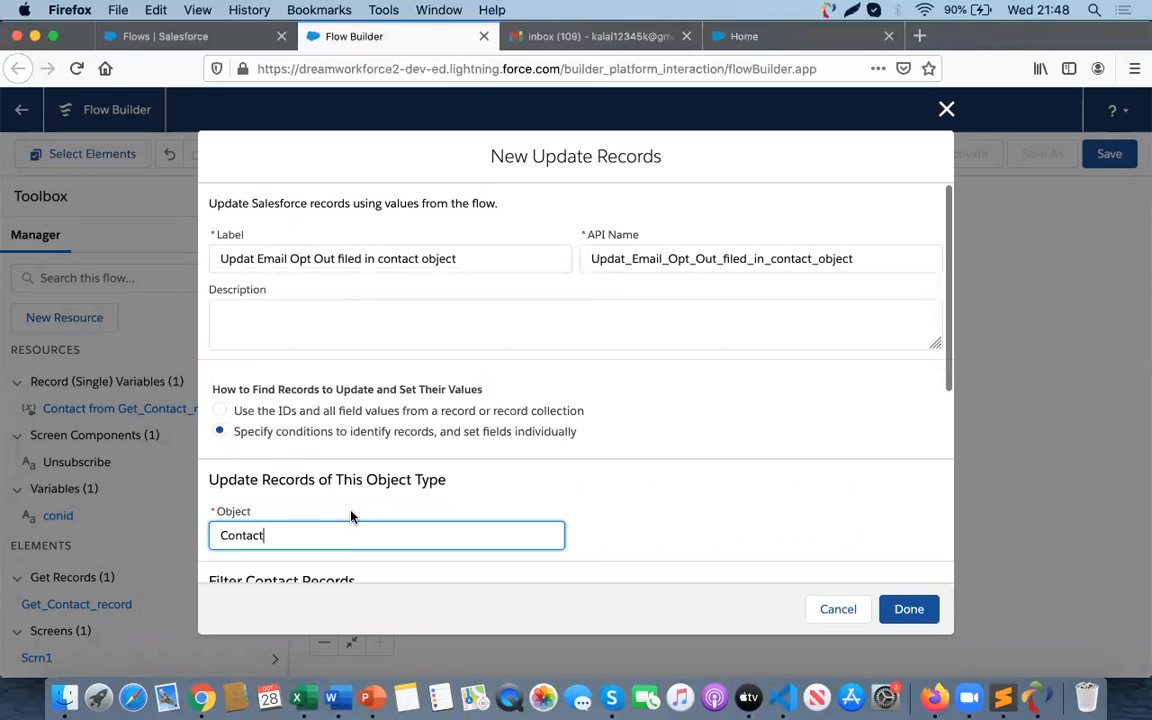
- Add a filter condition where the Contact Id equals the conid variable
scroll(350, 460, down, 6)
click(327, 389)
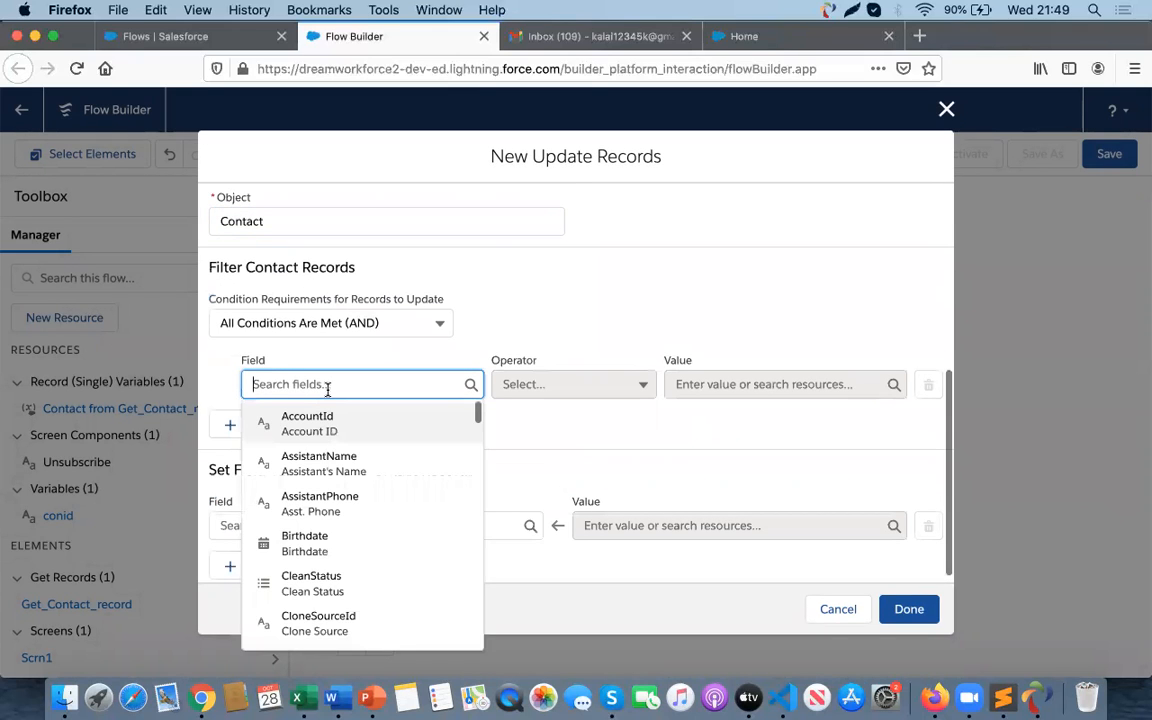
text(con)
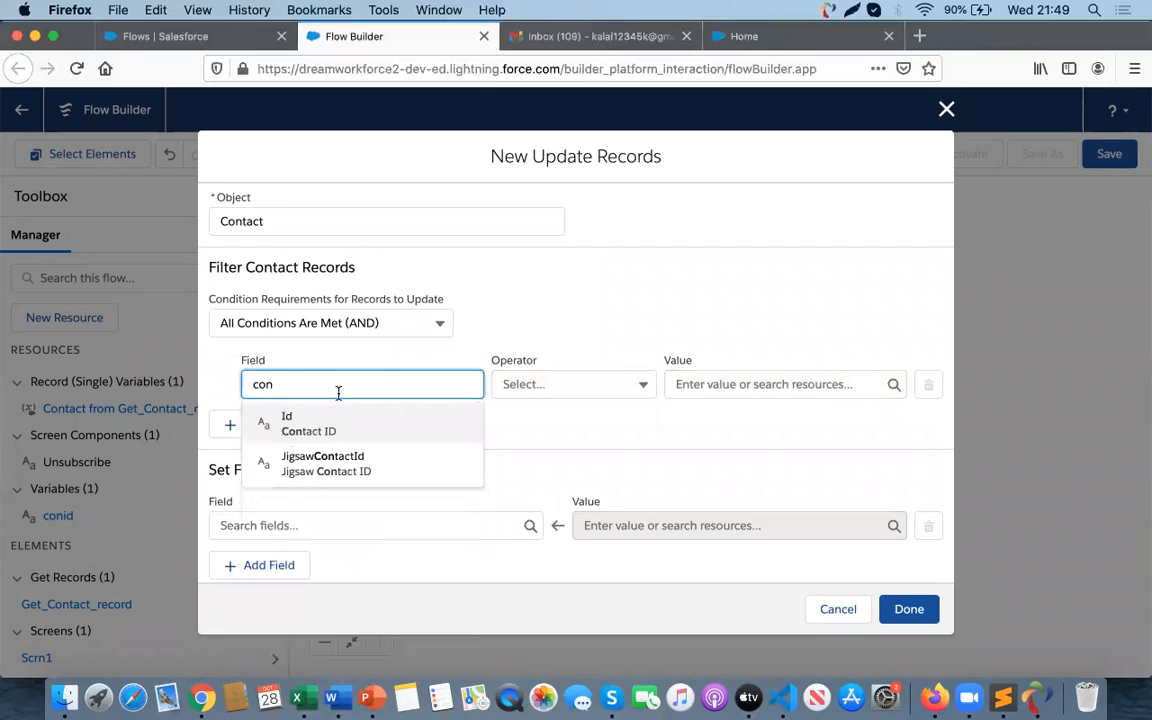
click(345, 432)
click(682, 387)
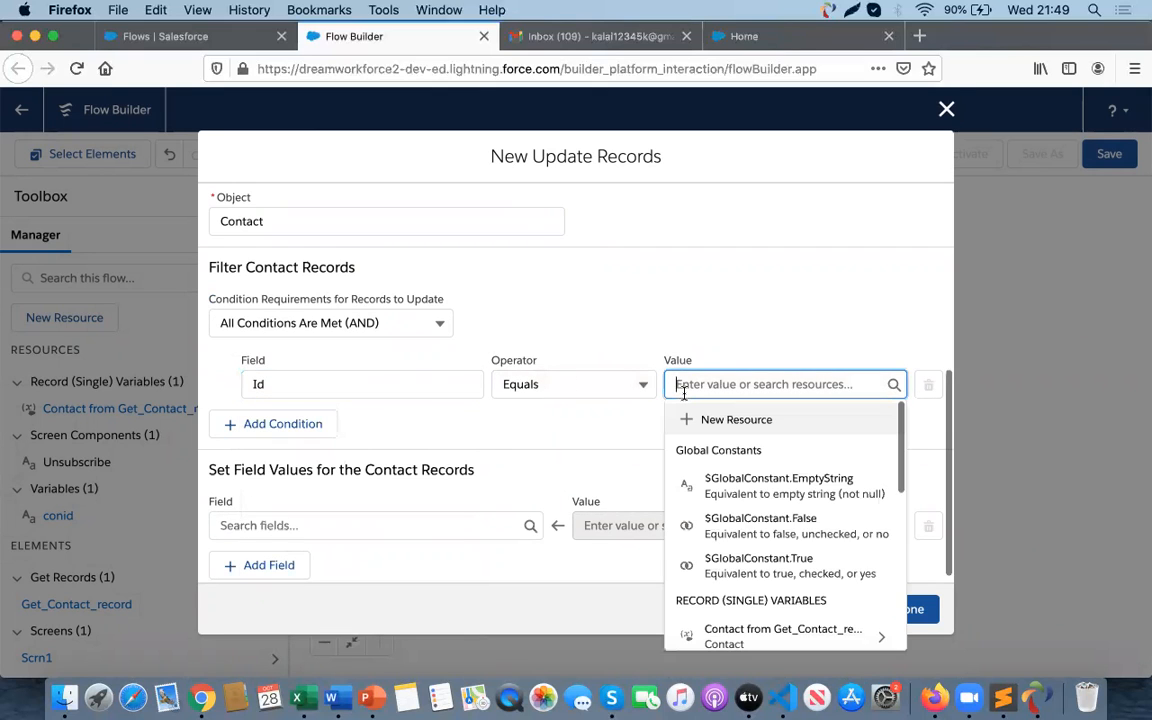
text(con)
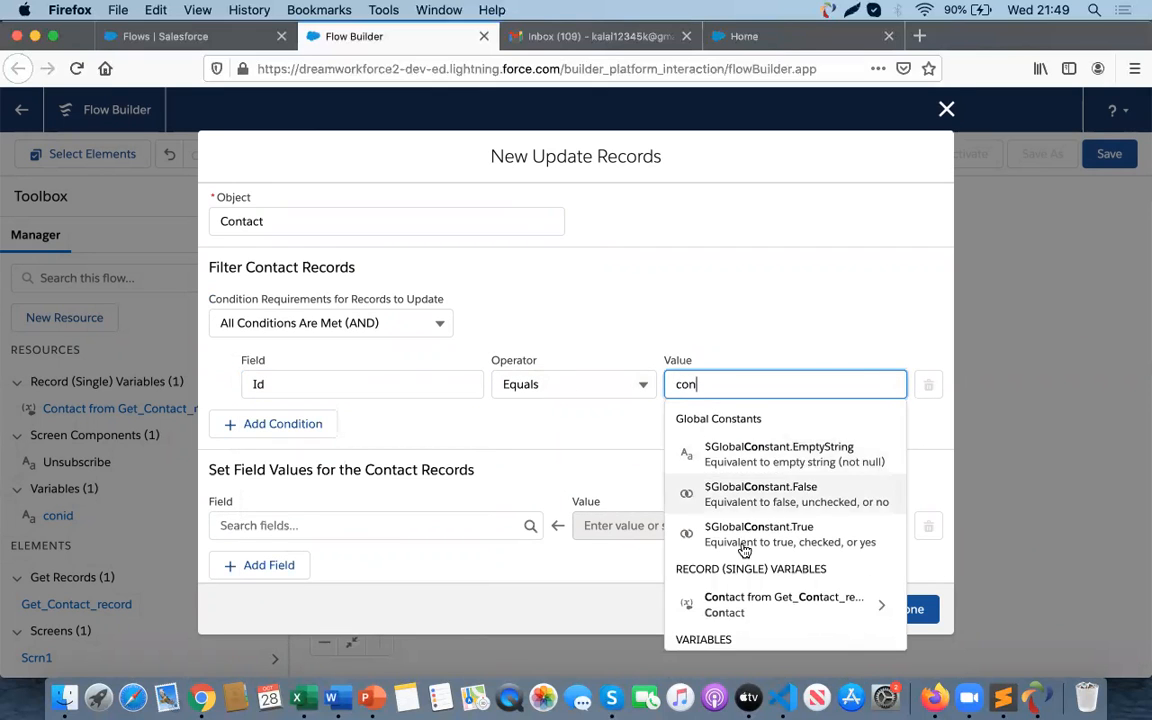
text(id)
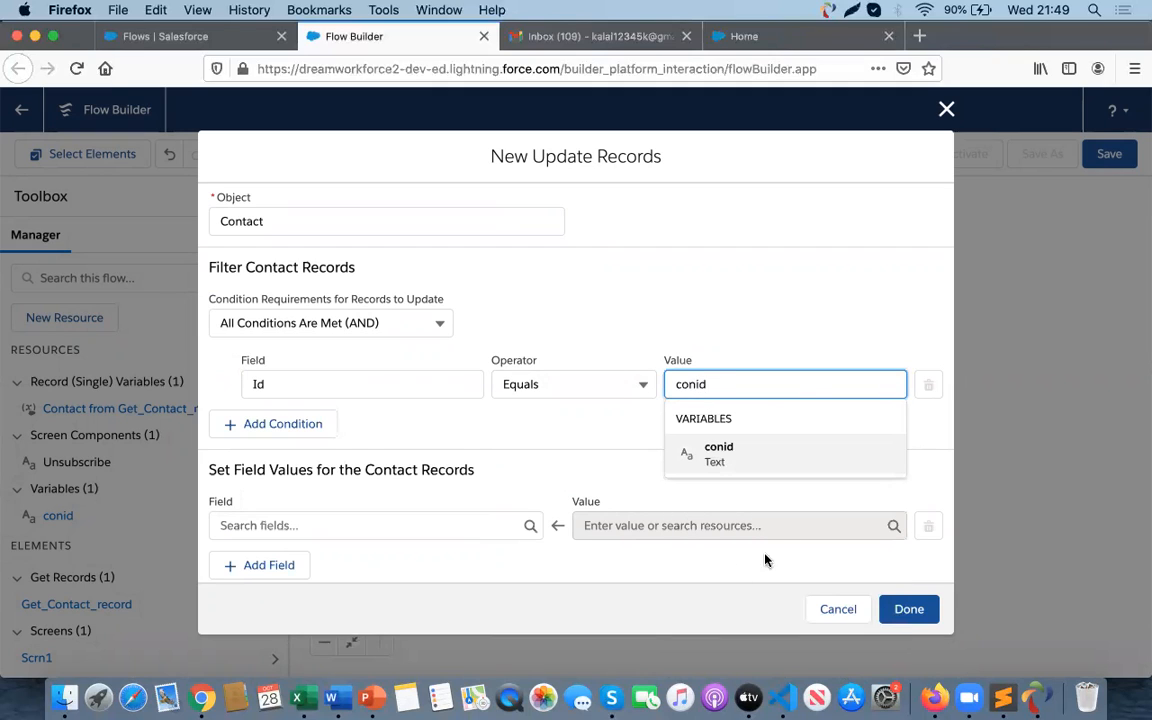
click(740, 460)
- Try to set the Email field in the field values section, then cancel the Update Records dialog
scroll(501, 488, down, 1)
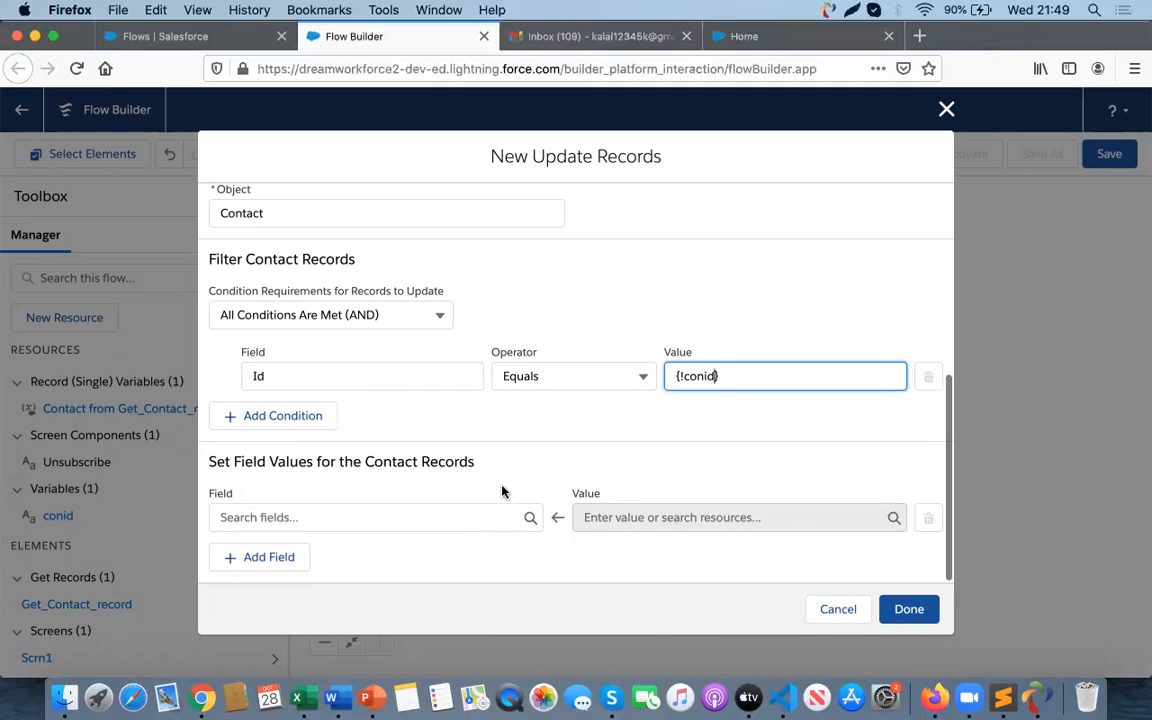
click(331, 517)
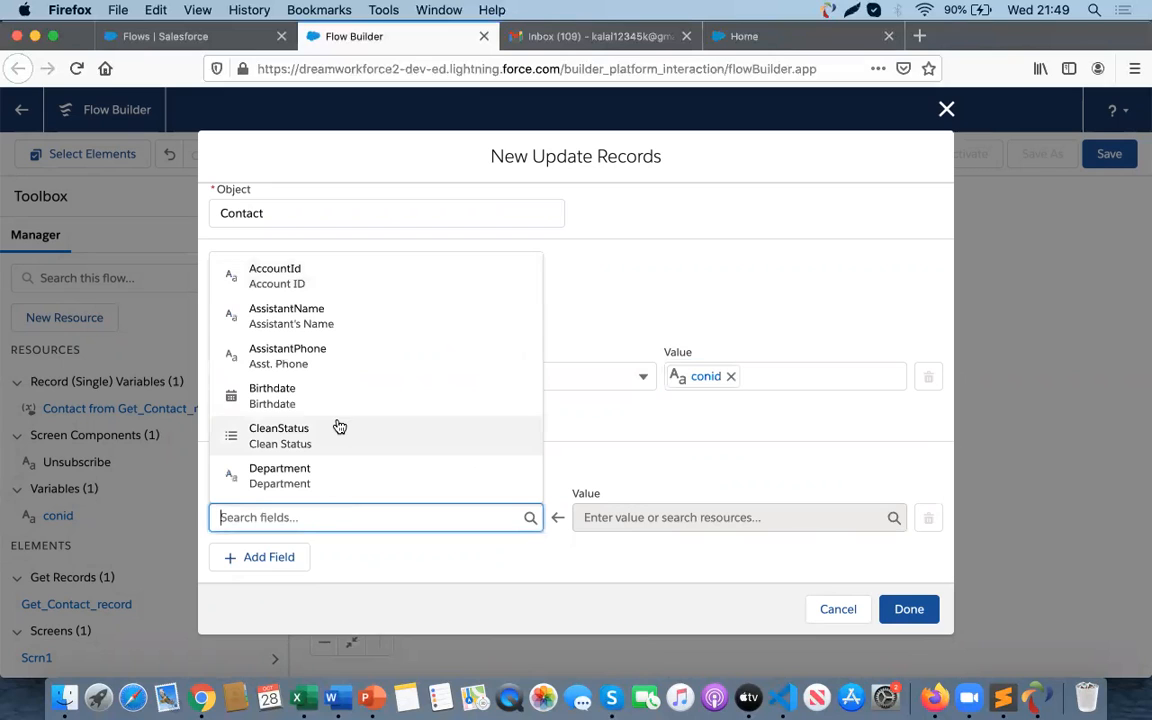
text(ema)
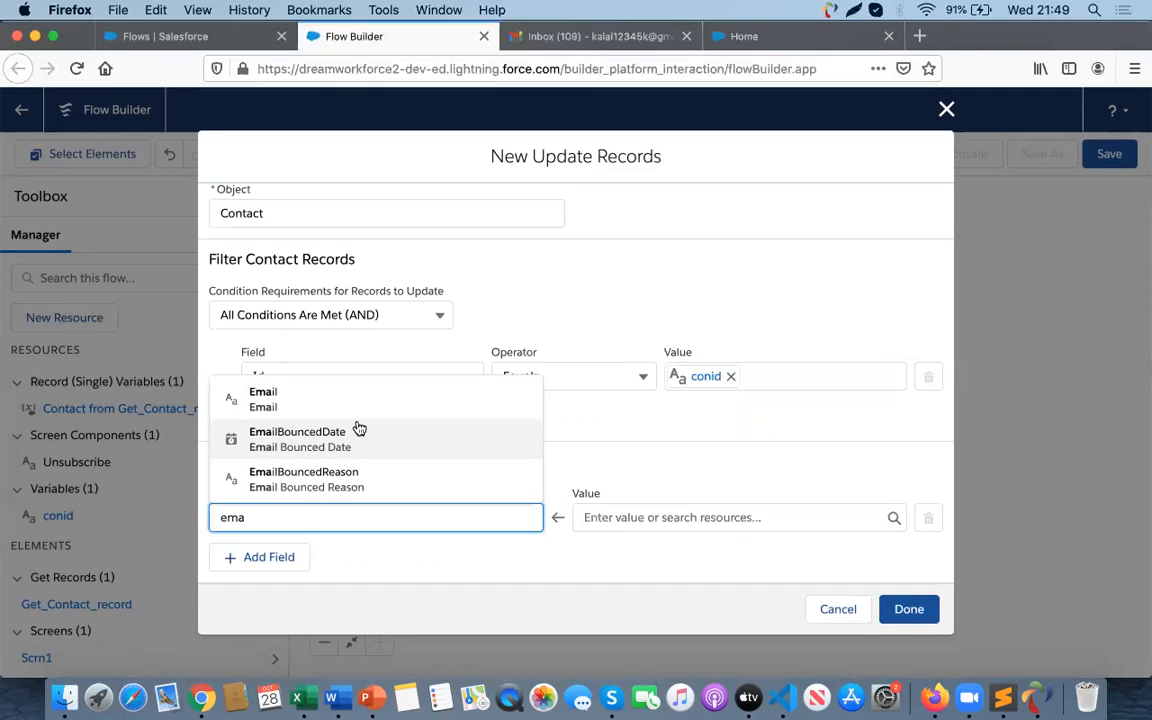
click(558, 410)
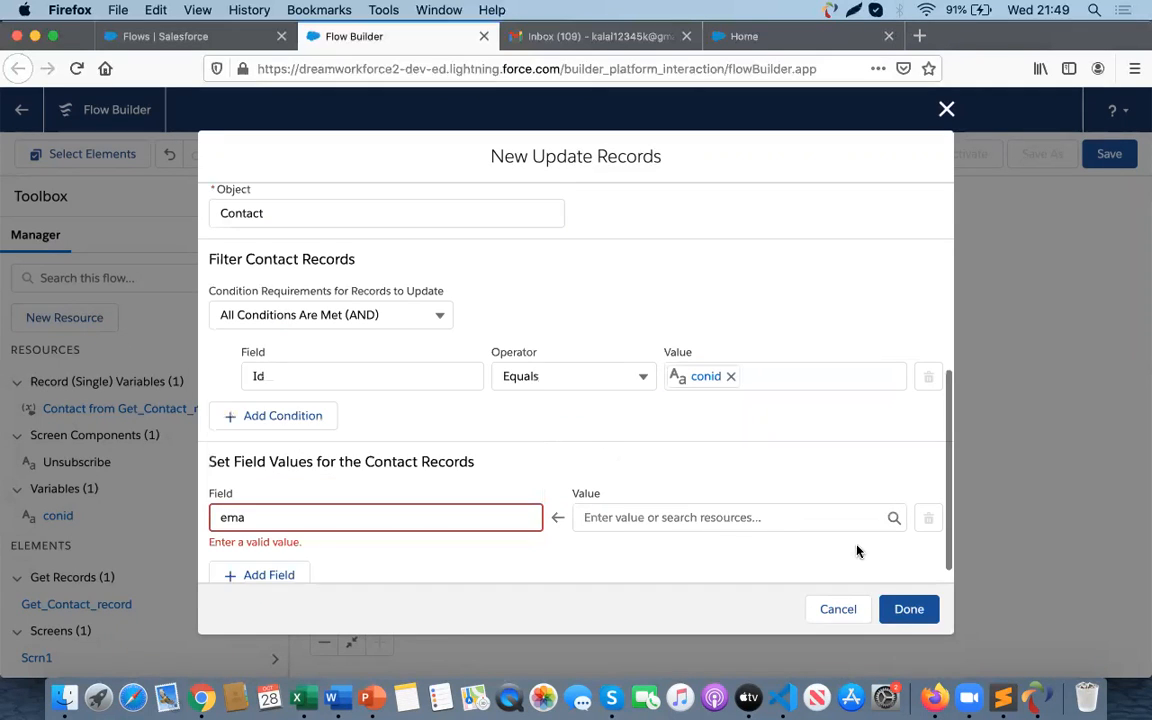
click(838, 610)
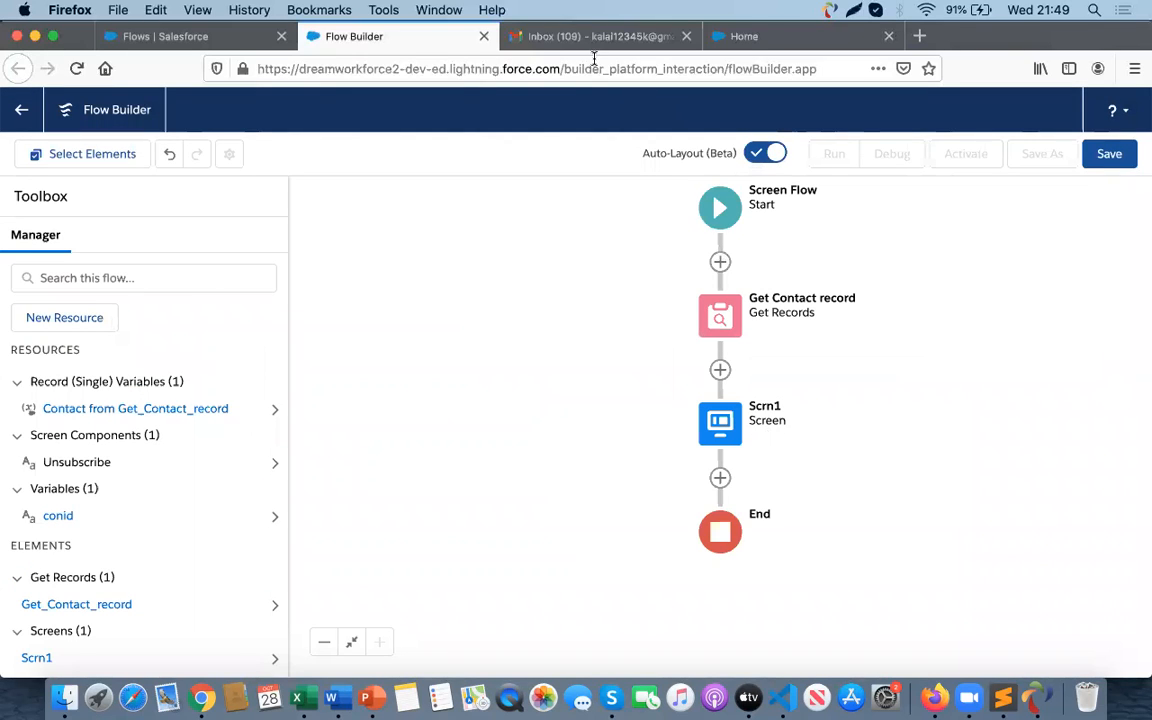
- Open the Contact object's Email Opt Out field from Object Manager's Fields & Relationships
click(745, 38)
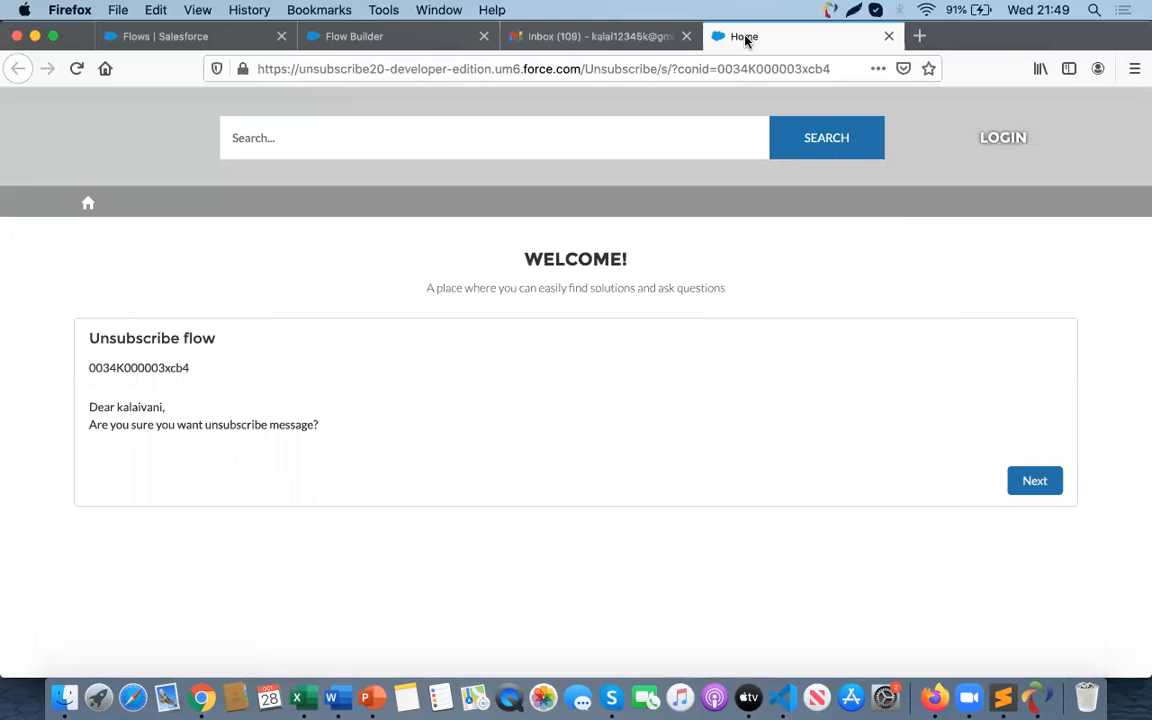
click(210, 36)
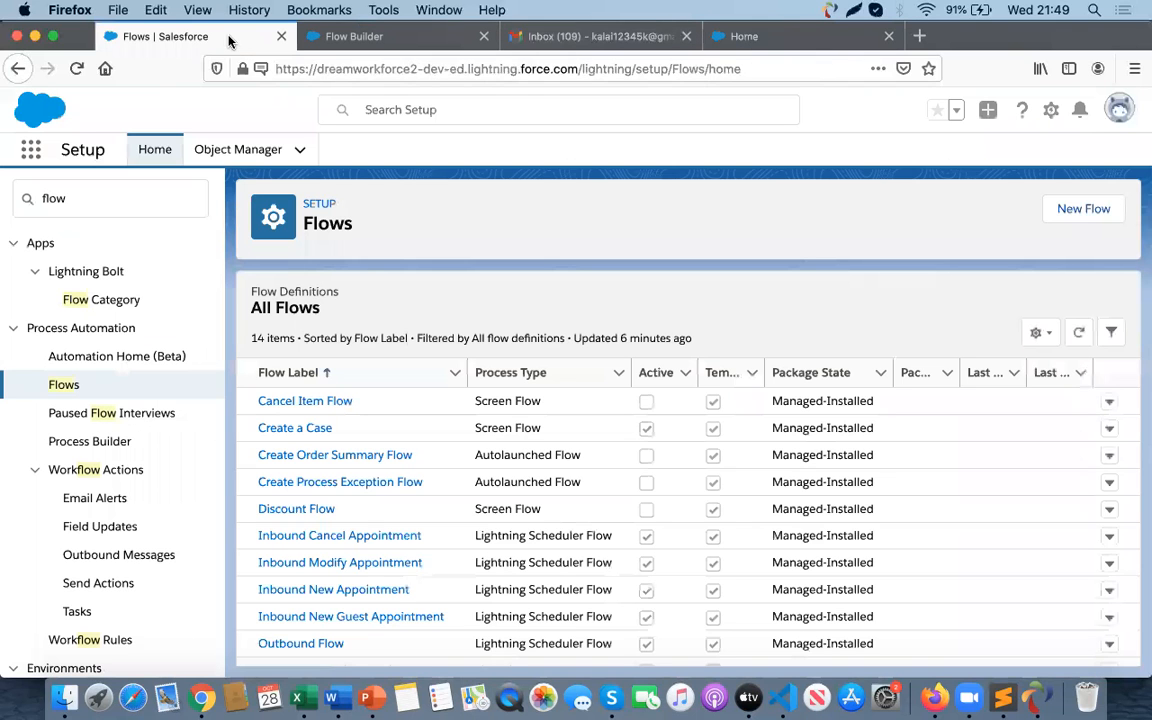
click(242, 149)
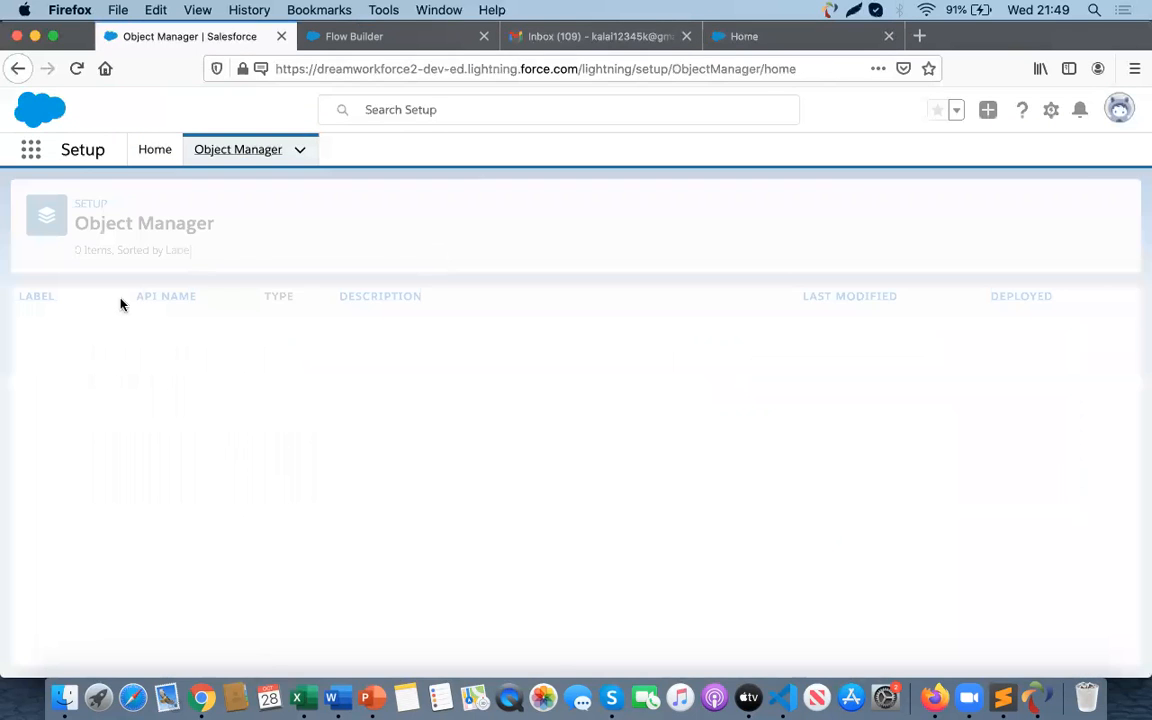
click(820, 208)
text(contact)
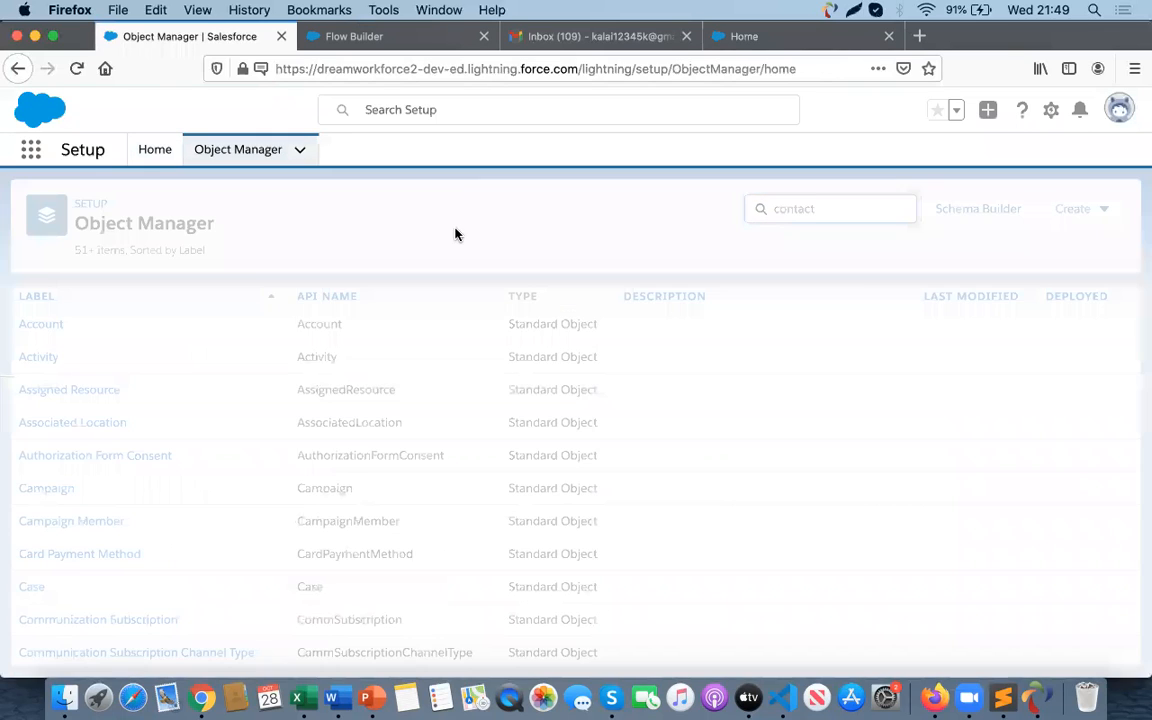
click(45, 325)
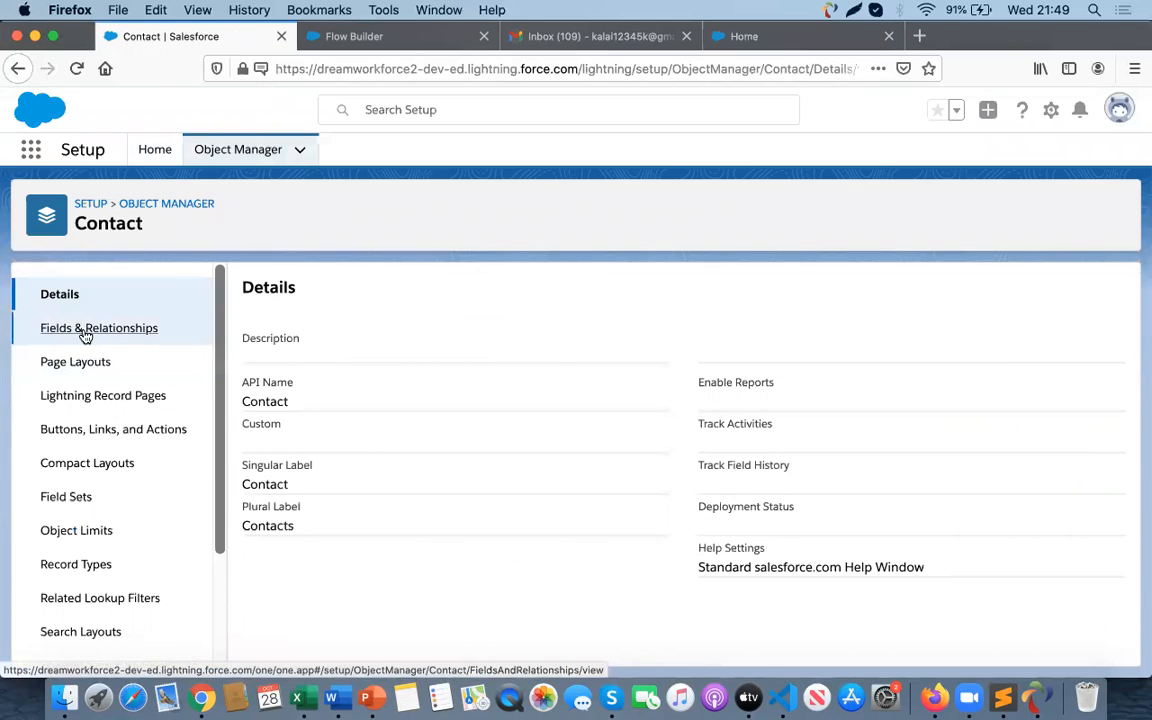
click(86, 334)
click(597, 292)
text(email)
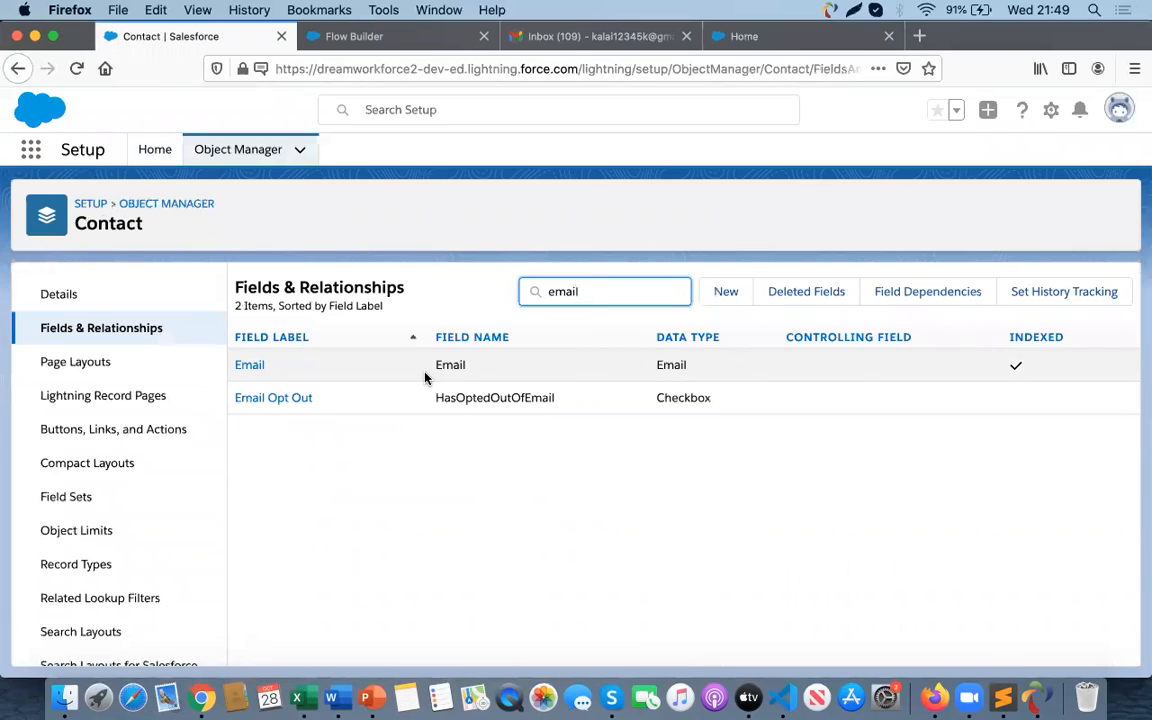
click(284, 403)
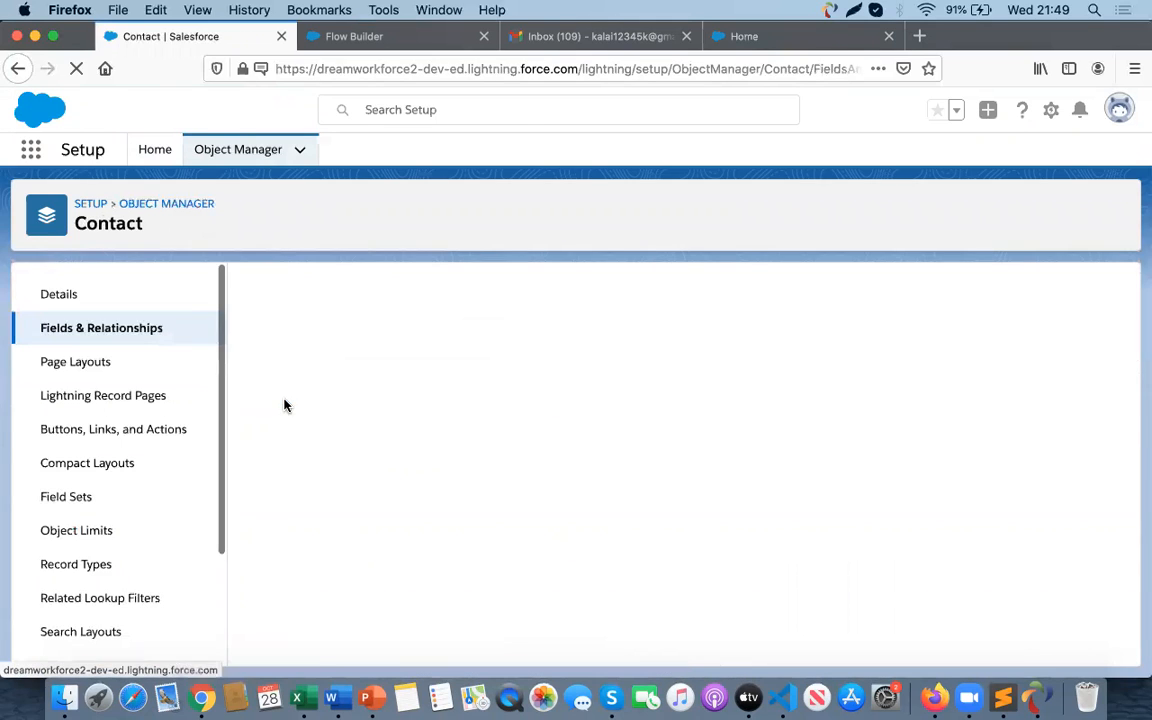
- Make the Email Opt Out field visible for all profiles in its field-level security and save
click(598, 355)
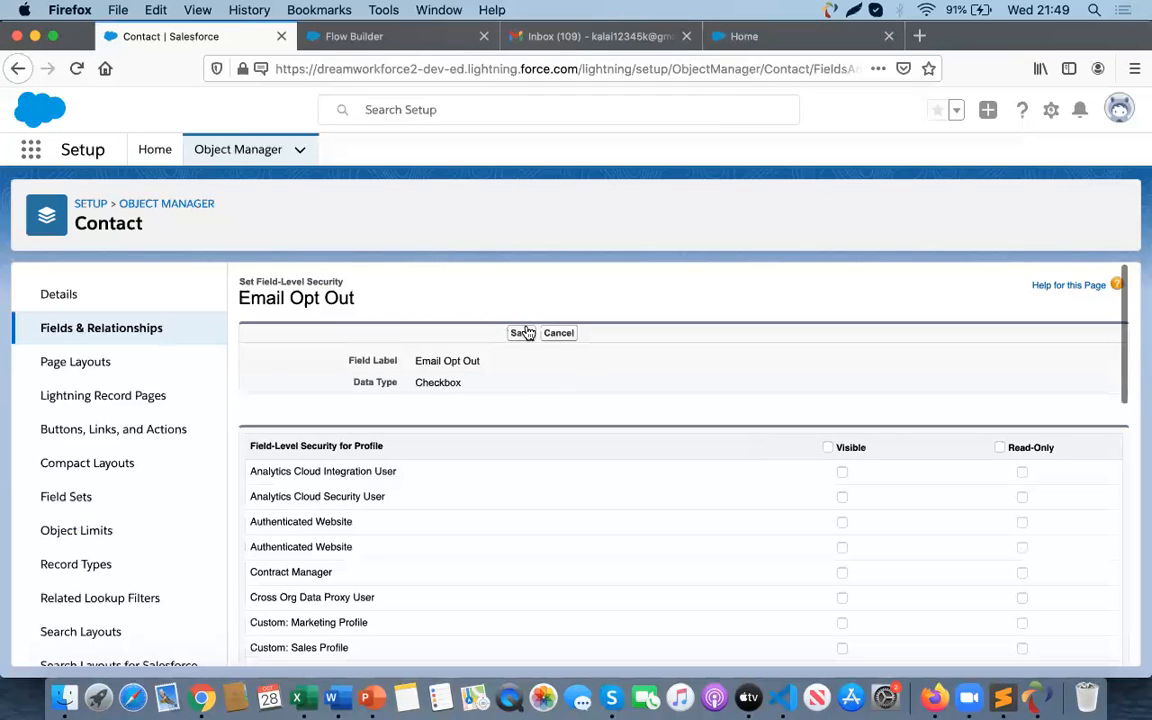
click(827, 447)
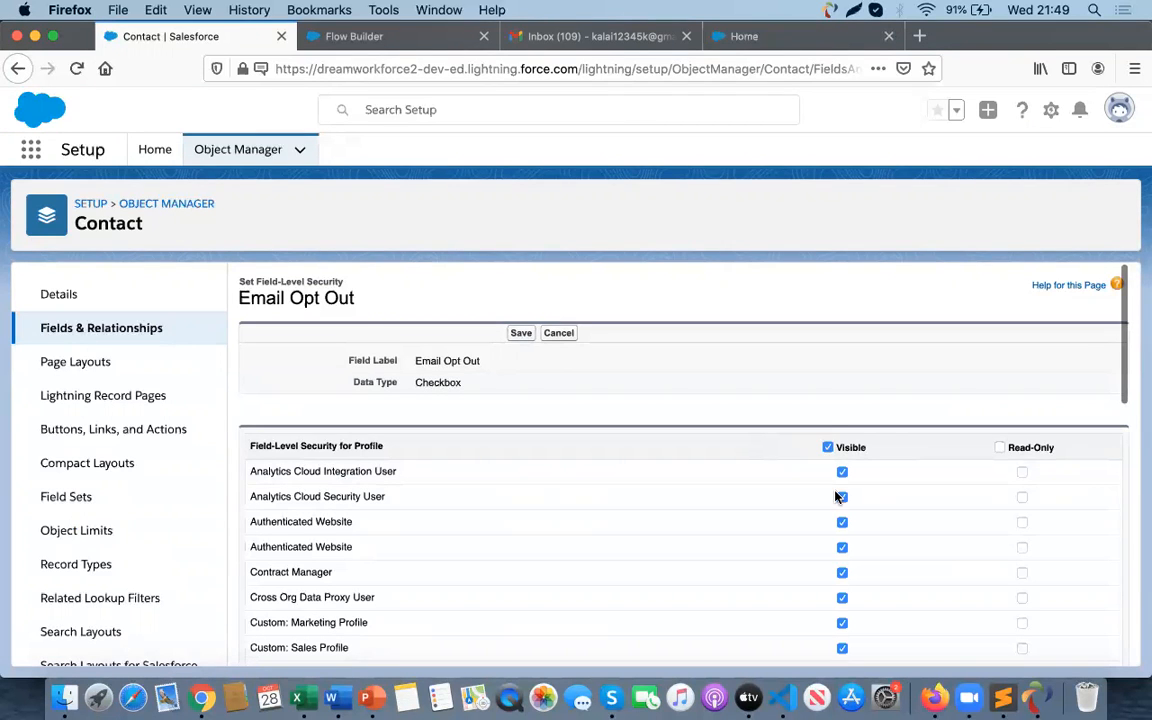
scroll(835, 470, down, 10)
scroll(835, 495, up, 10)
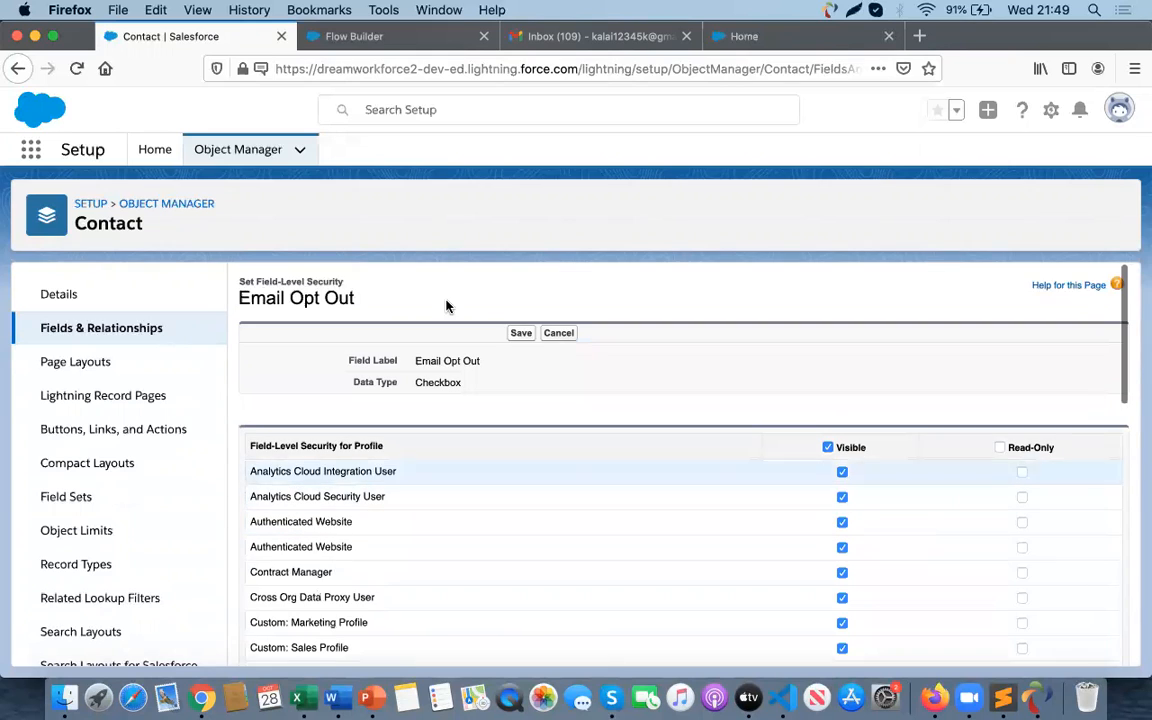
click(519, 340)
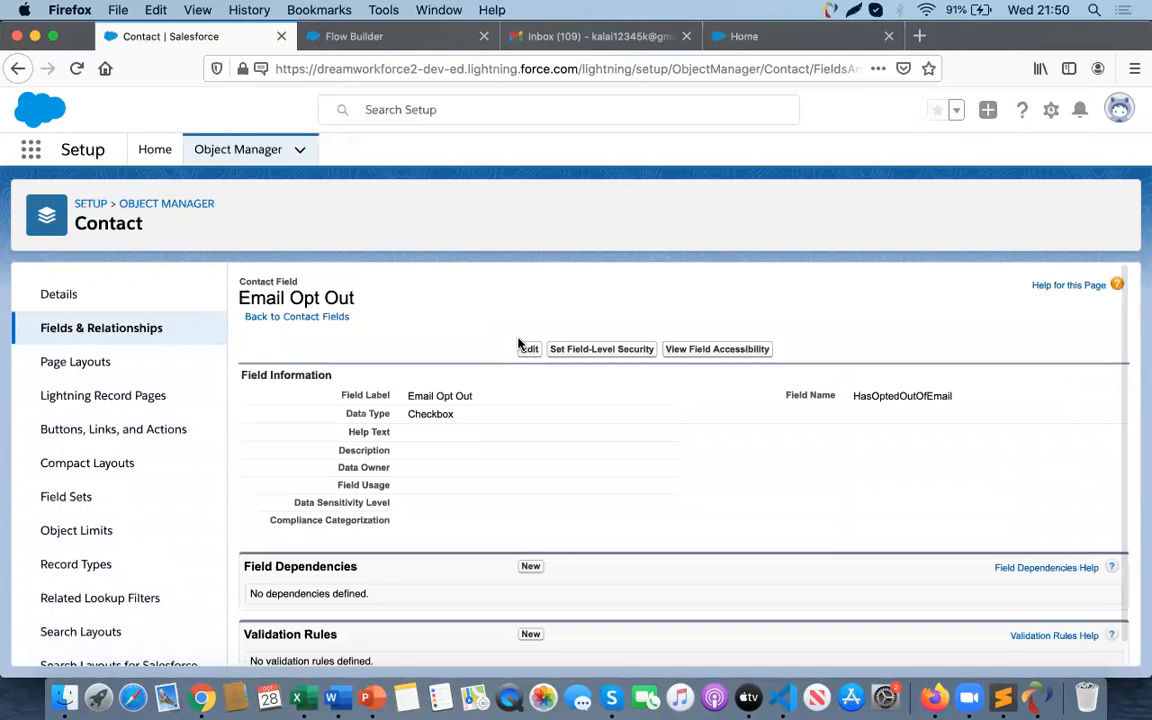
- Back in Flow Builder, save the flow with the label 'Unsubscribe the email' and API name Unsubscribe_the_email
click(333, 34)
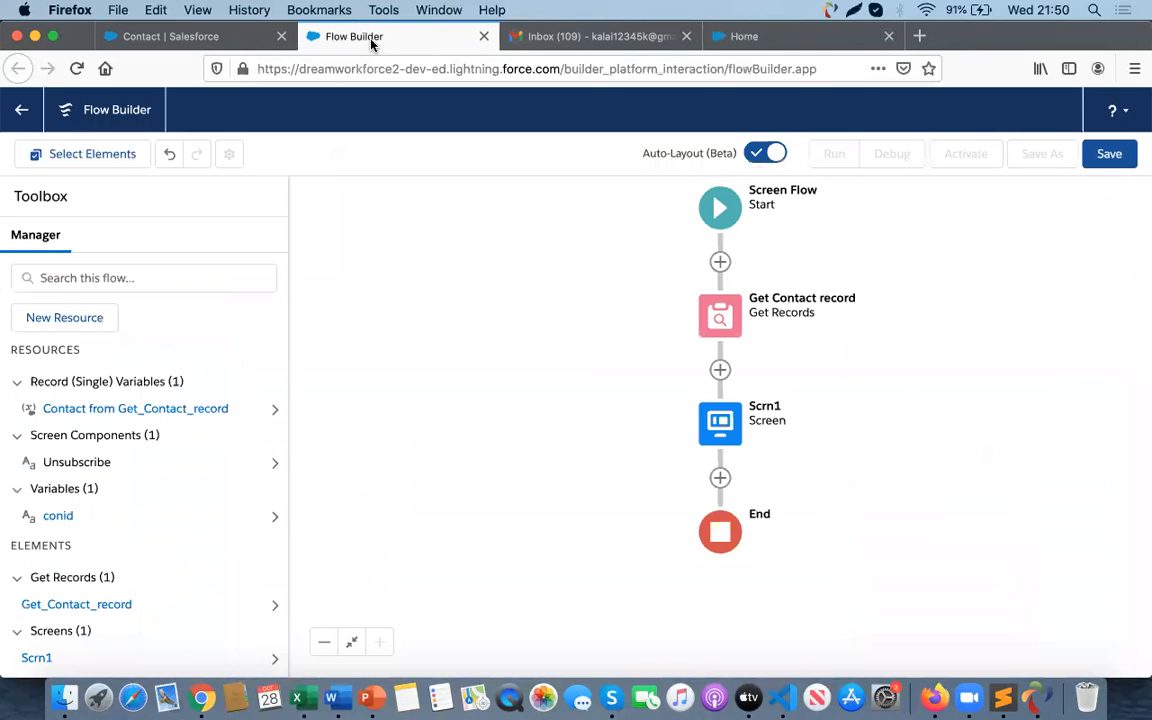
click(1110, 153)
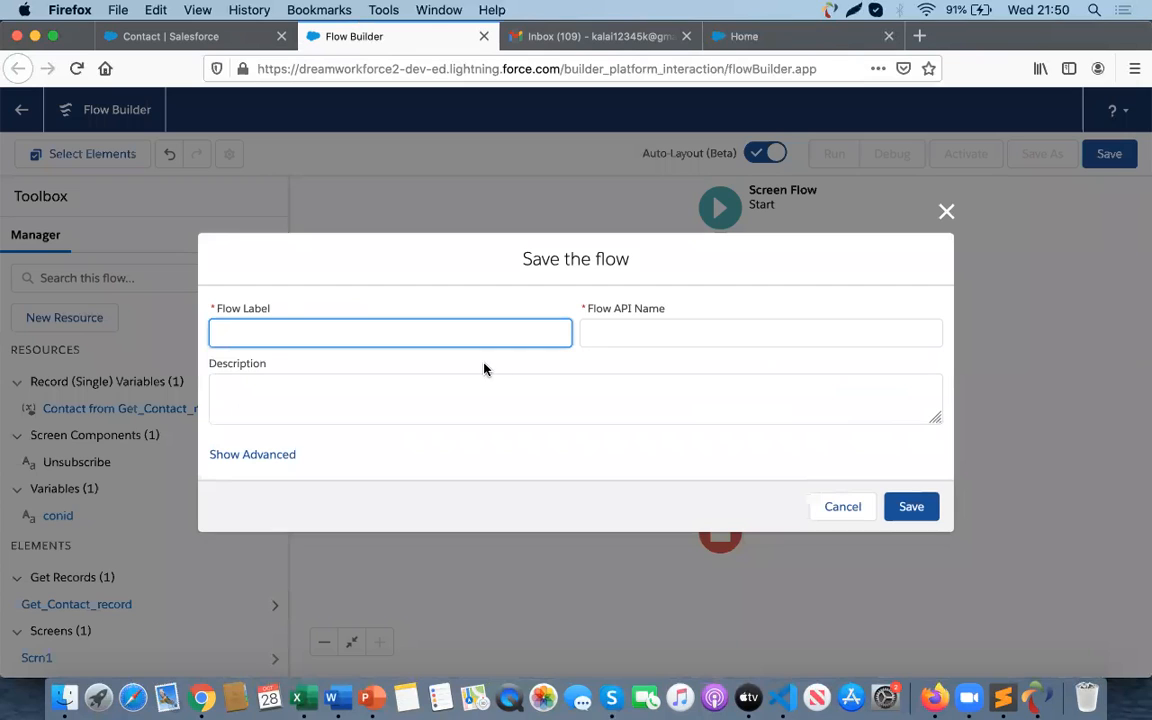
text(Unsubscribe the)
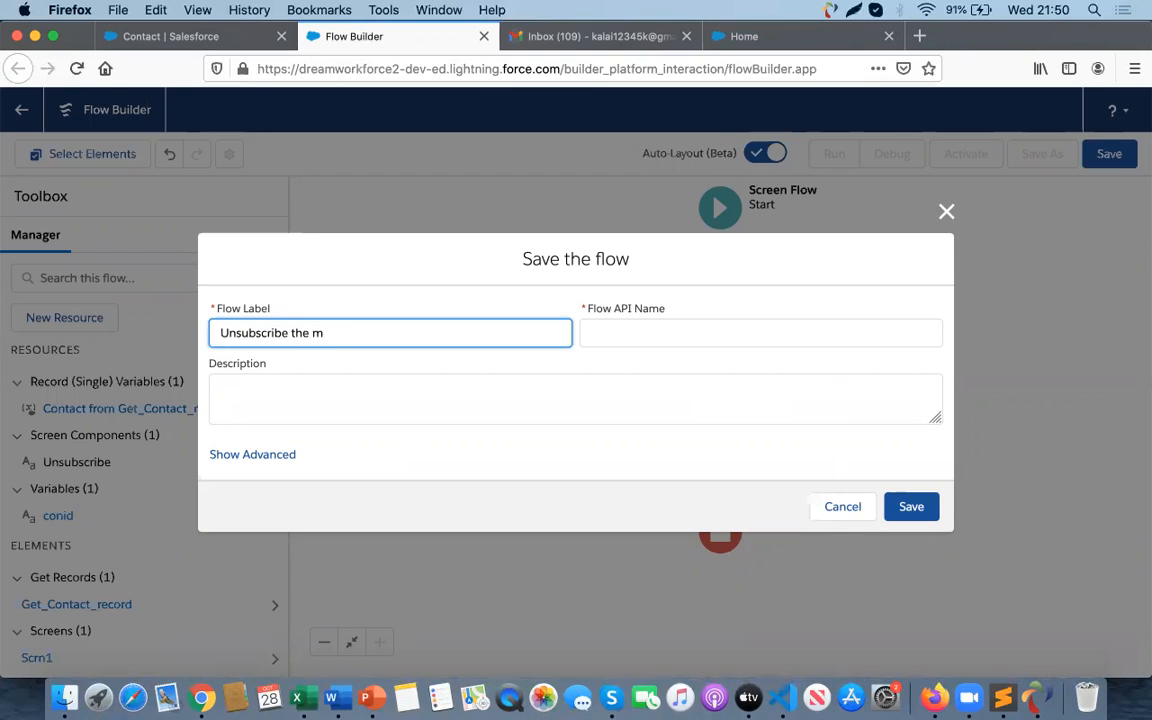
text(email)
click(671, 336)
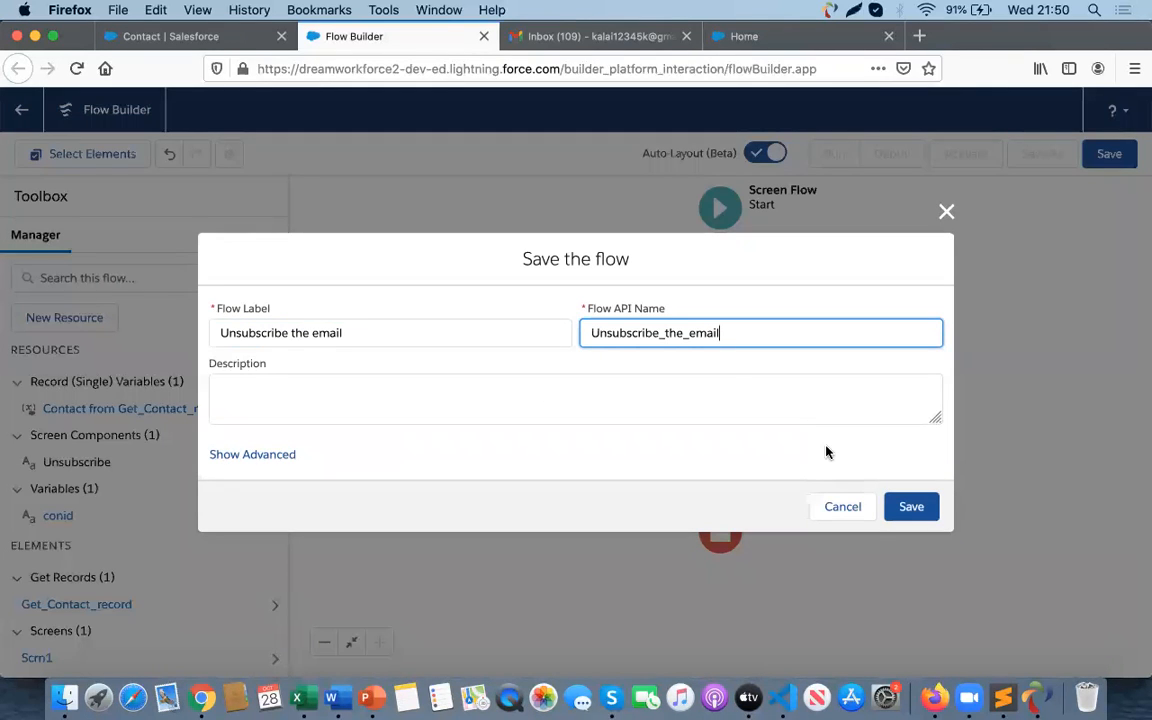
- Set the flow to run in System Context Without Sharing—Access All Data and save it
click(284, 454)
scroll(370, 448, down, 2)
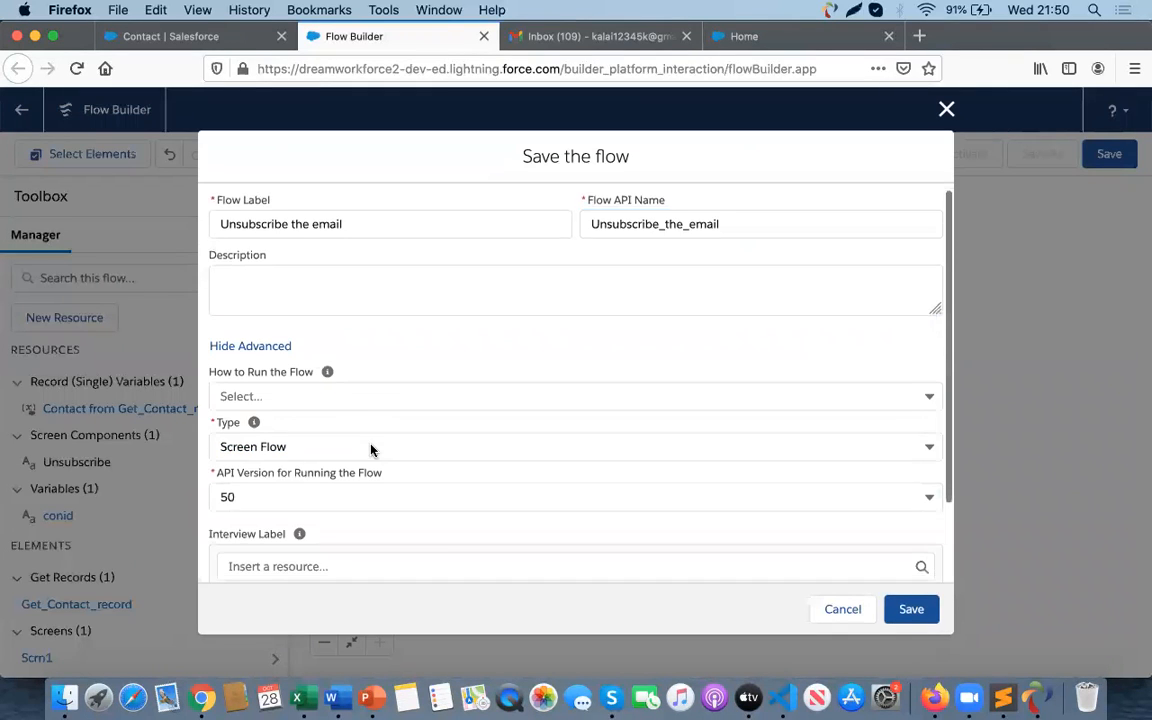
click(256, 324)
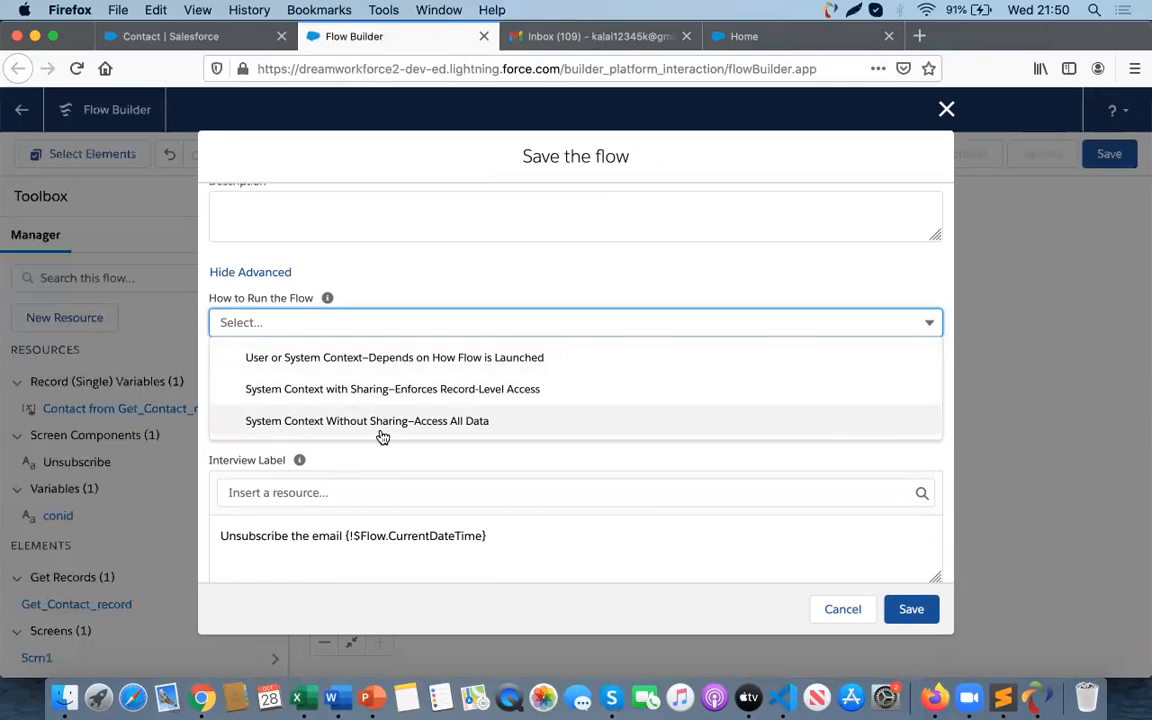
click(459, 428)
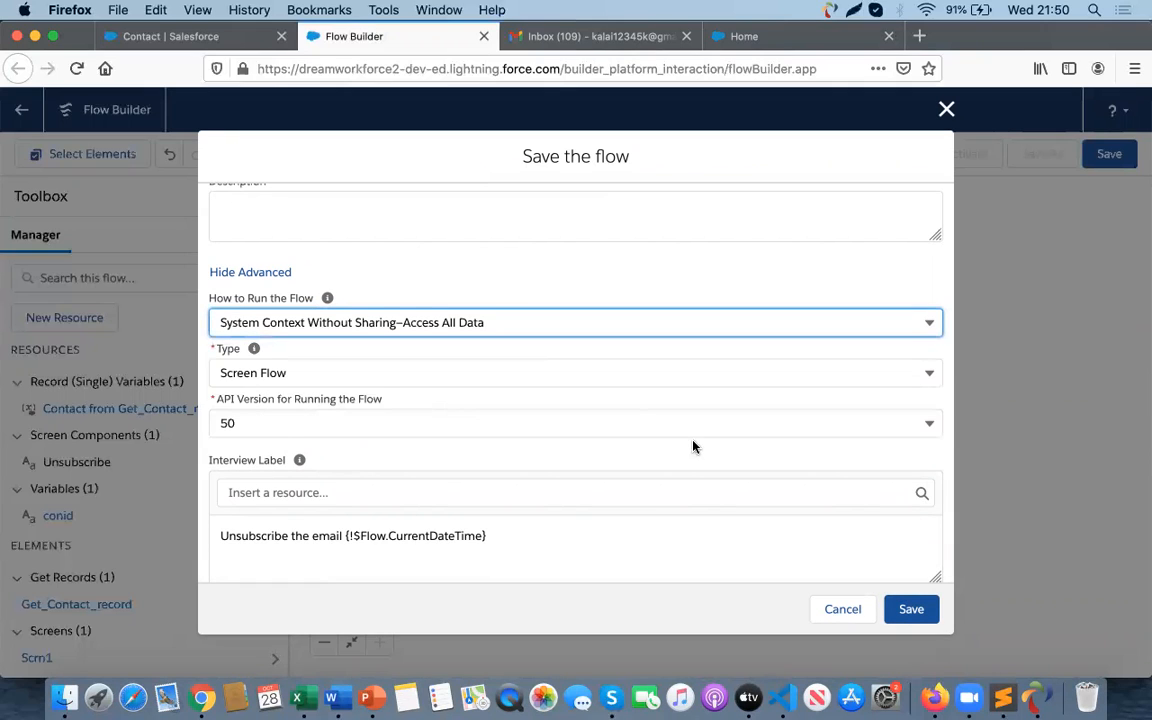
scroll(692, 445, down, 1)
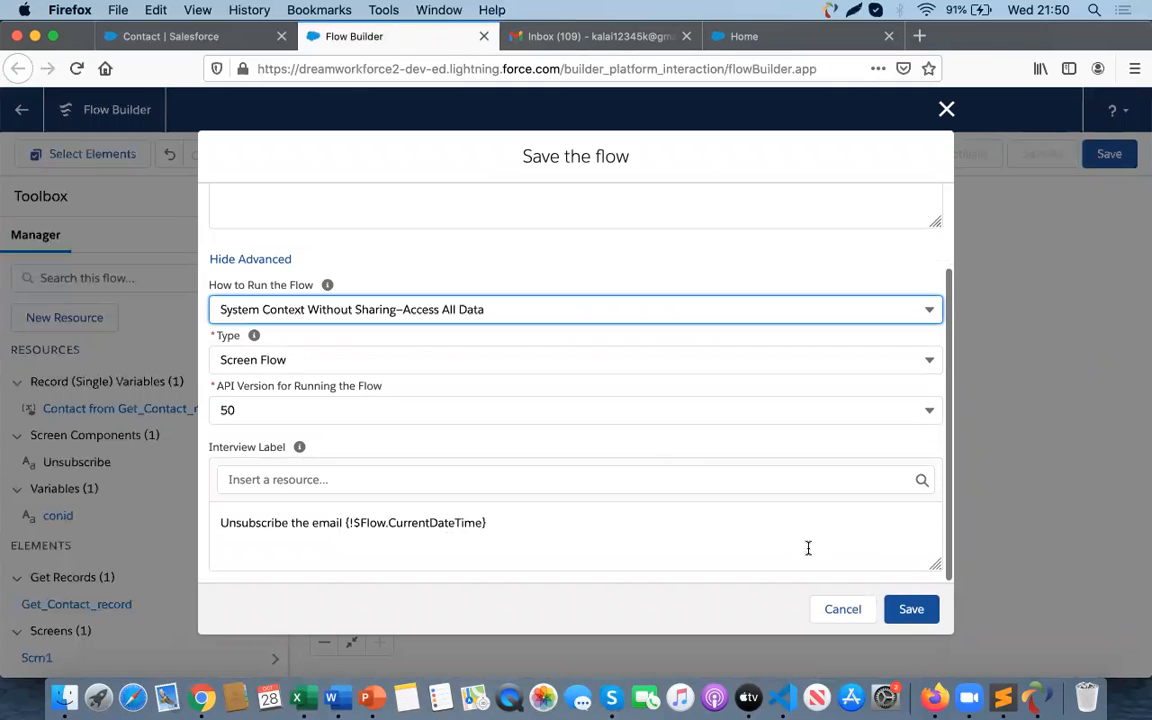
click(911, 614)
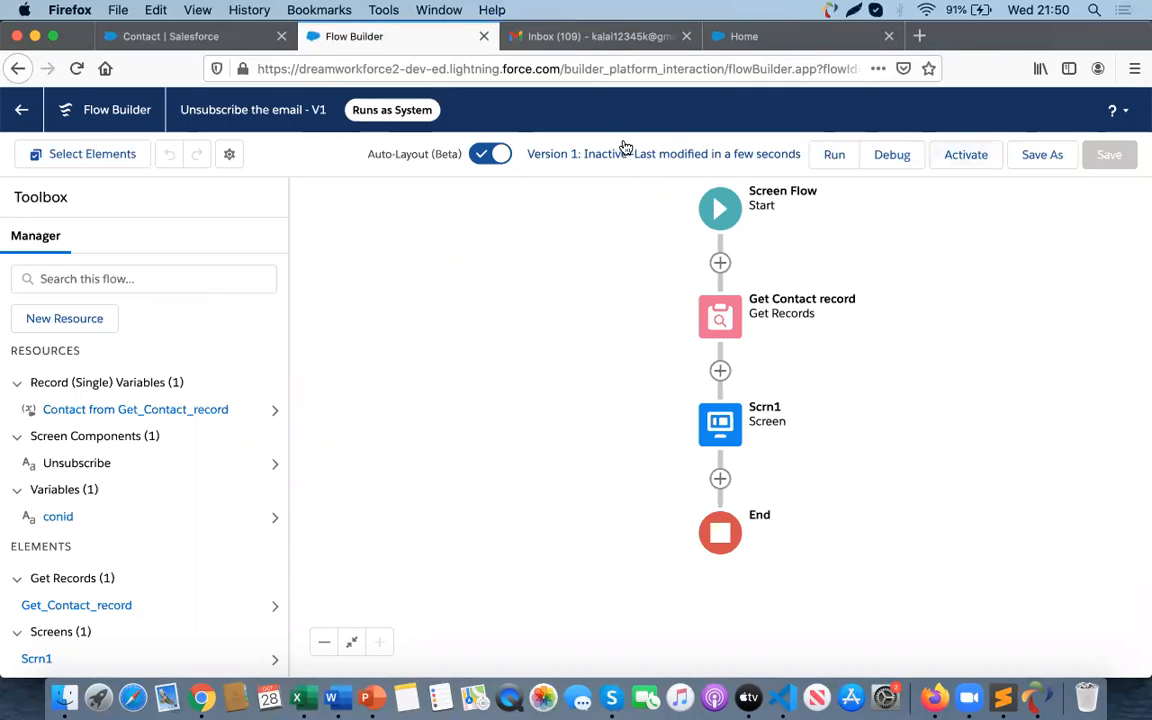
- Add an Update Records element after Scrn1 labeled 'Update Email opt Out field in contact object' with its matching API name
click(73, 73)
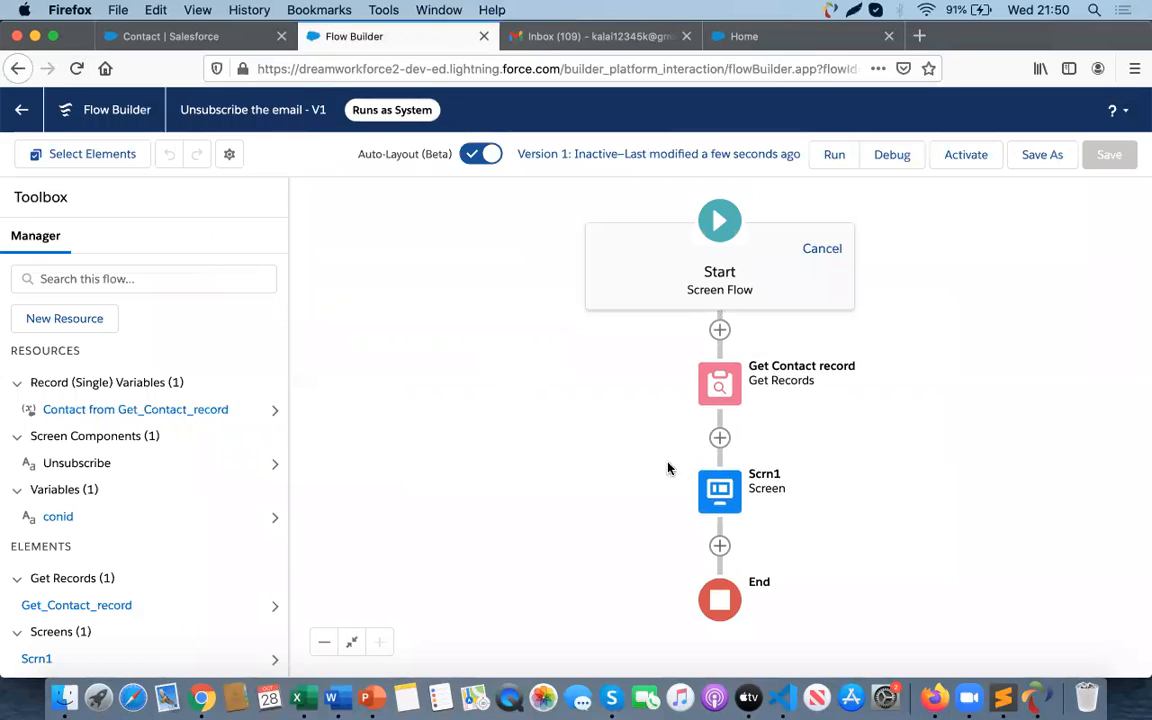
click(720, 547)
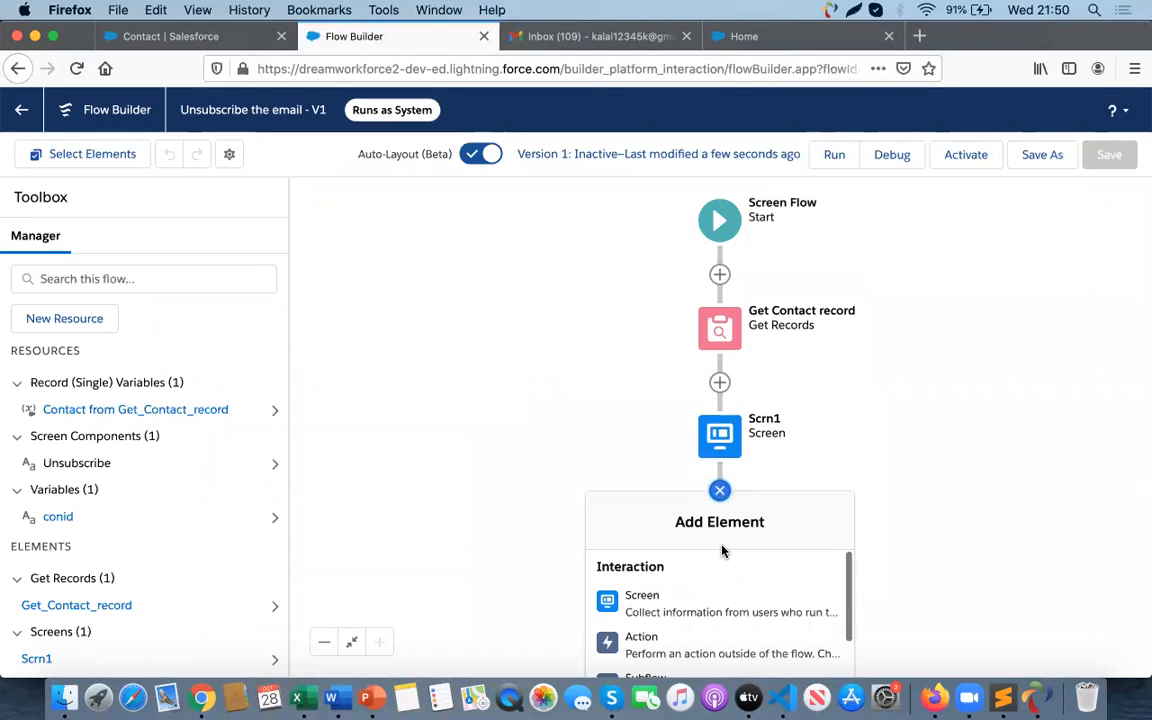
scroll(697, 589, down, 4)
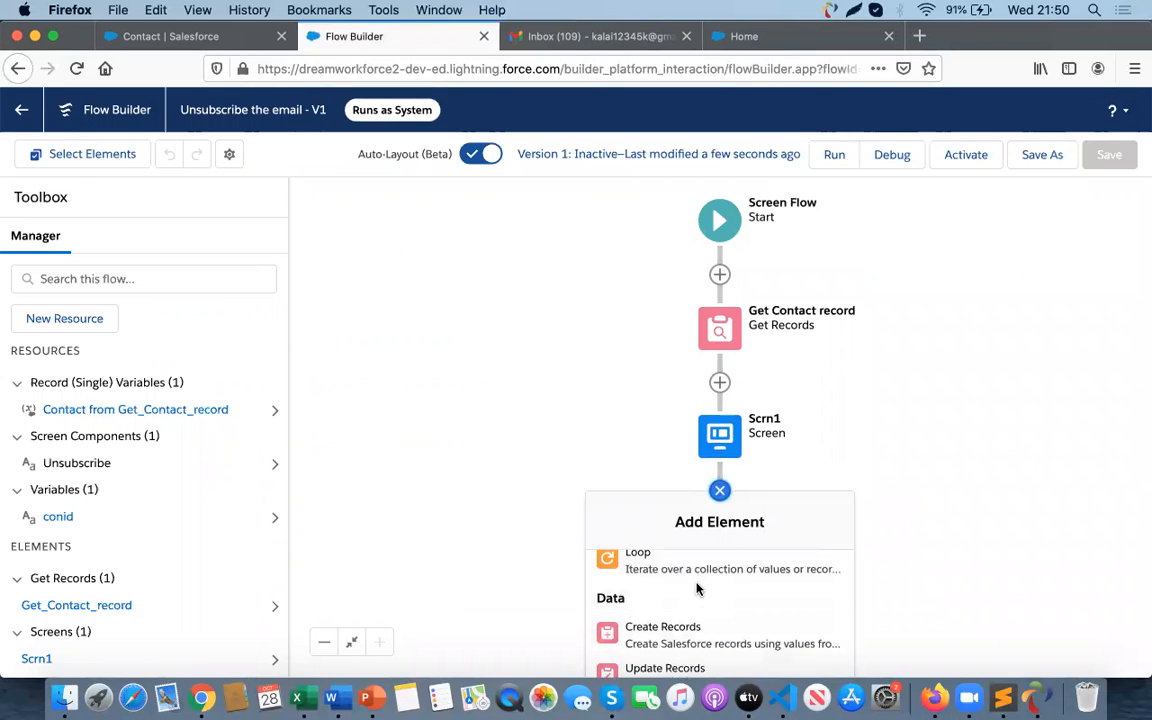
click(665, 668)
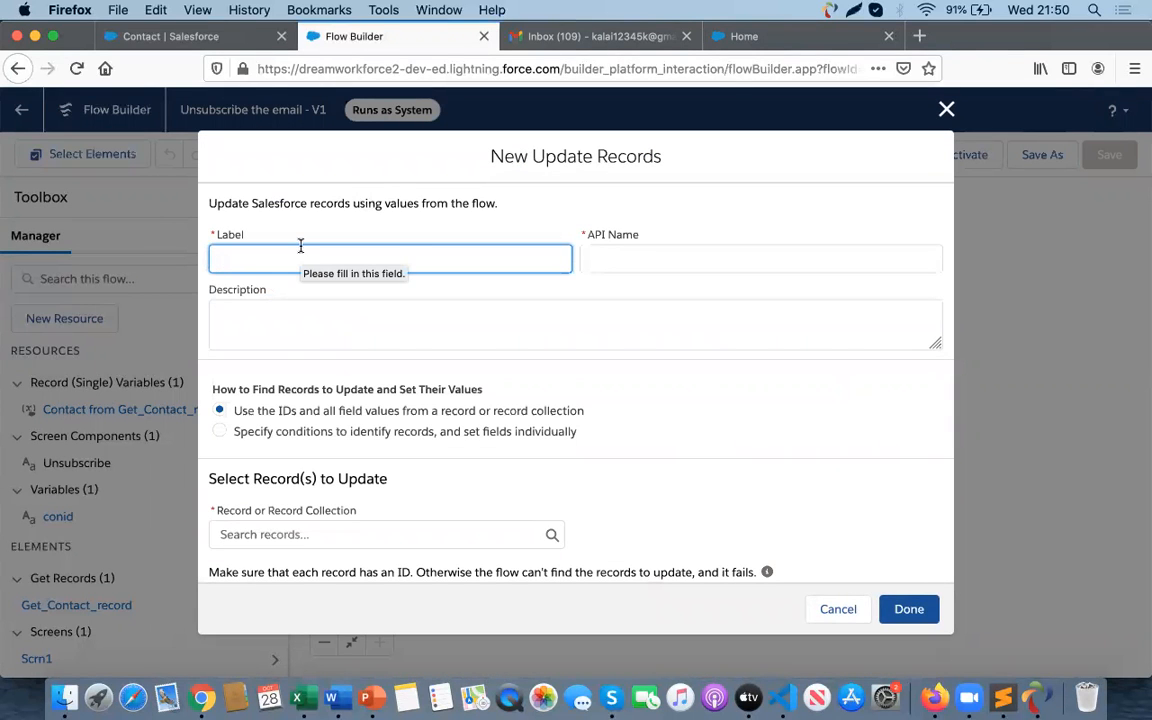
text(Update Email opt Out field)
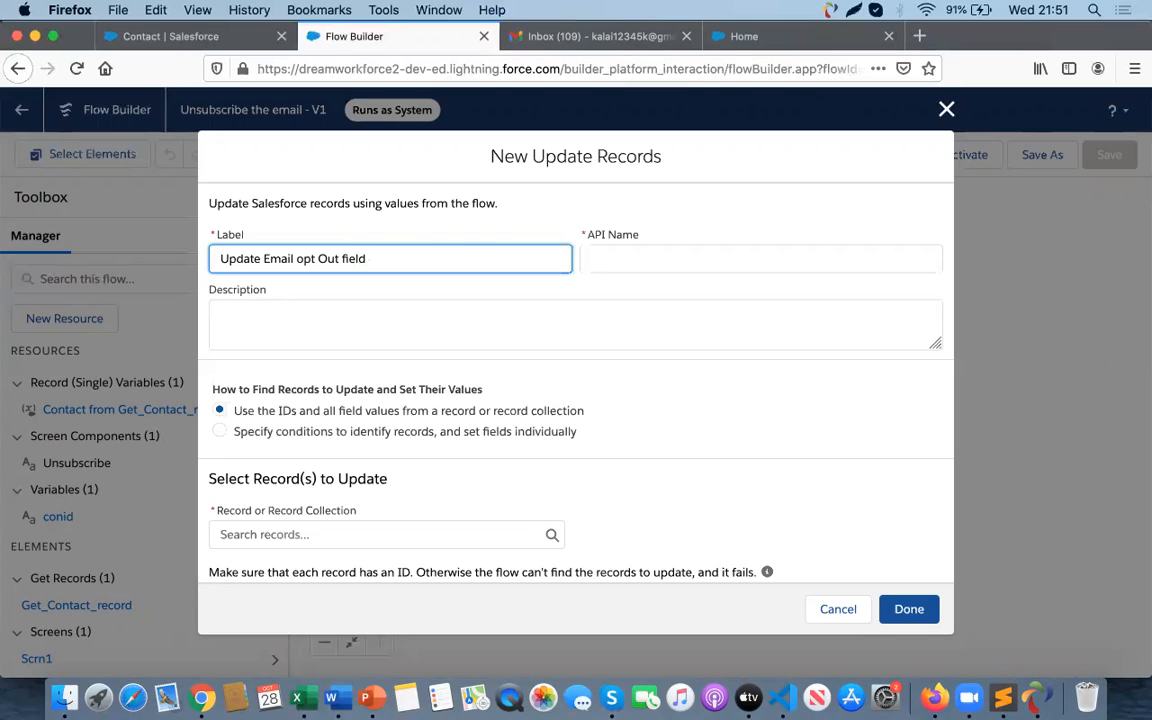
text(contact object)
click(630, 260)
scroll(470, 442, down, 1)
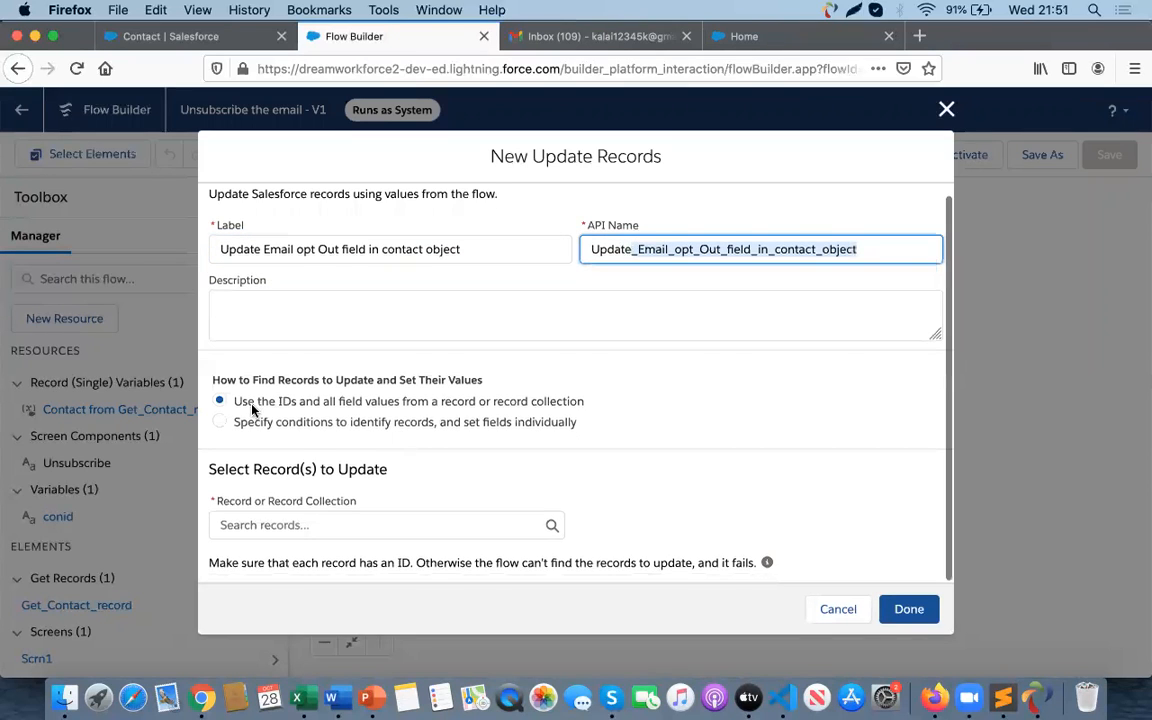
- Choose to specify conditions and set fields individually, and set the object to Contact
click(220, 424)
click(271, 534)
text(conr)
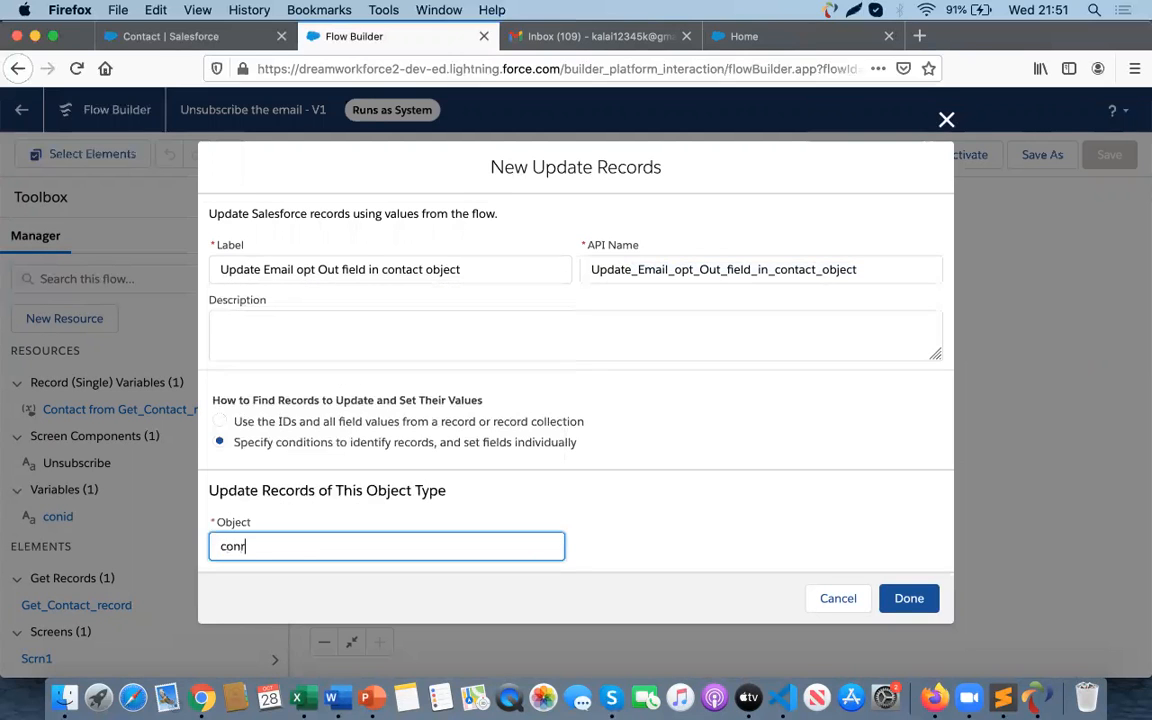
text(ta)
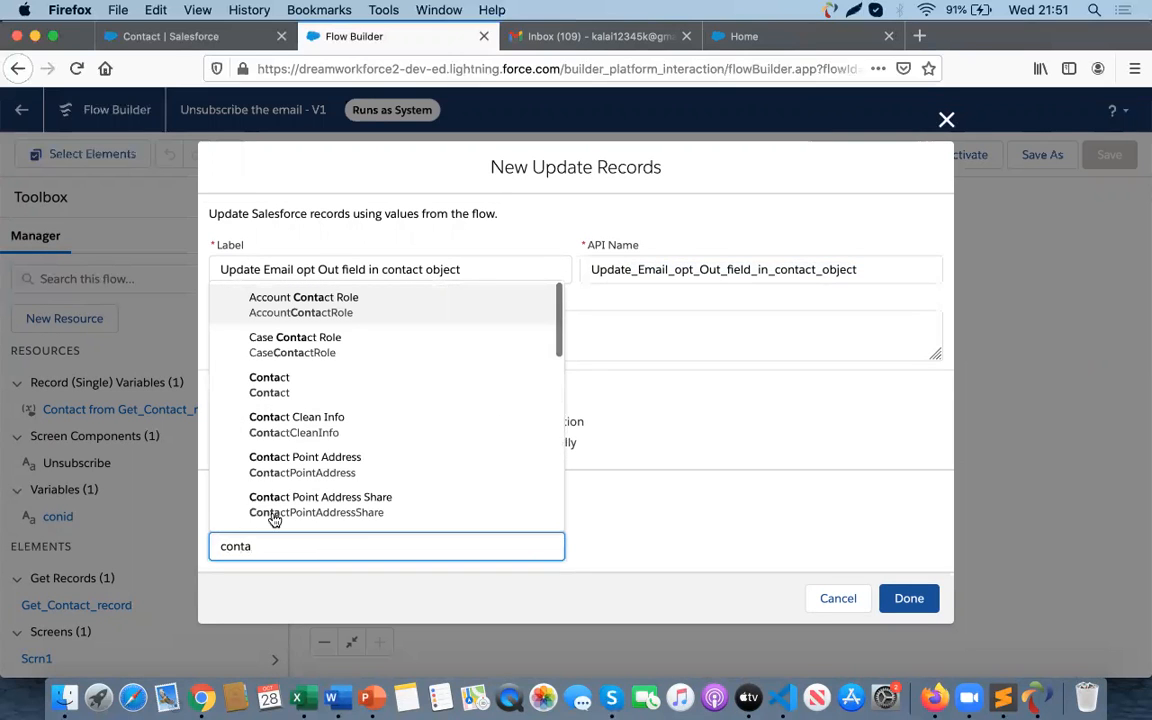
key(Return)
scroll(288, 437, down, 5)
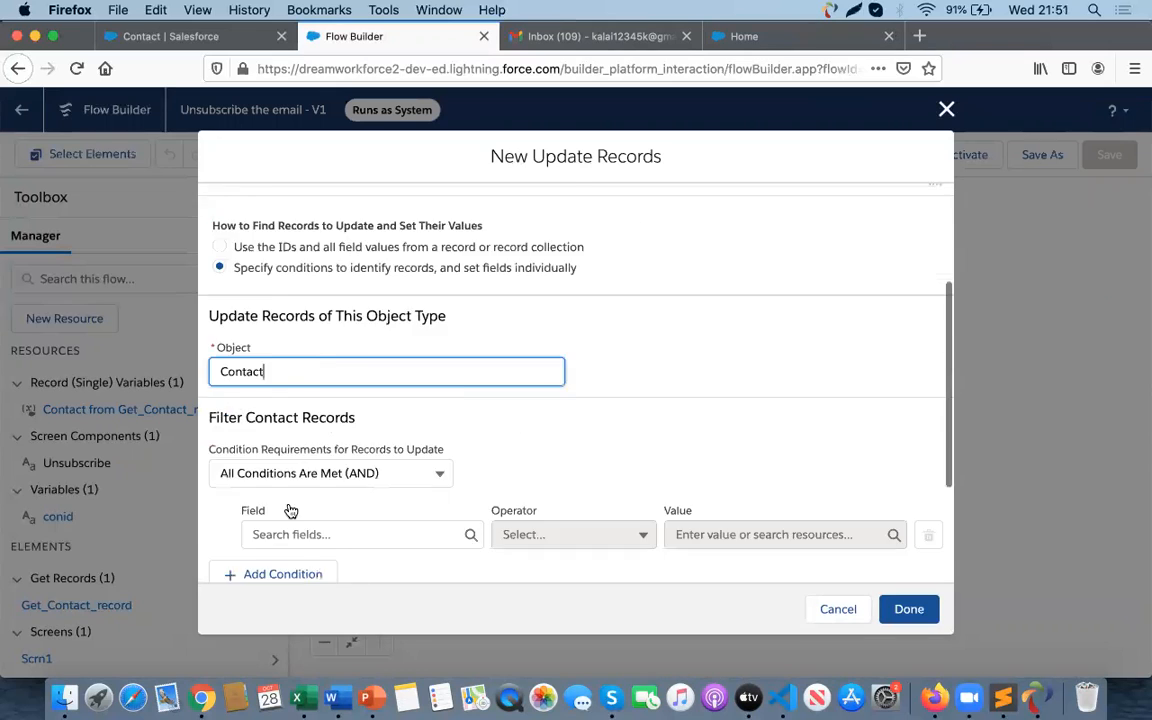
- Filter the Contact records to those whose Id equals the conid variable
click(325, 466)
text(id)
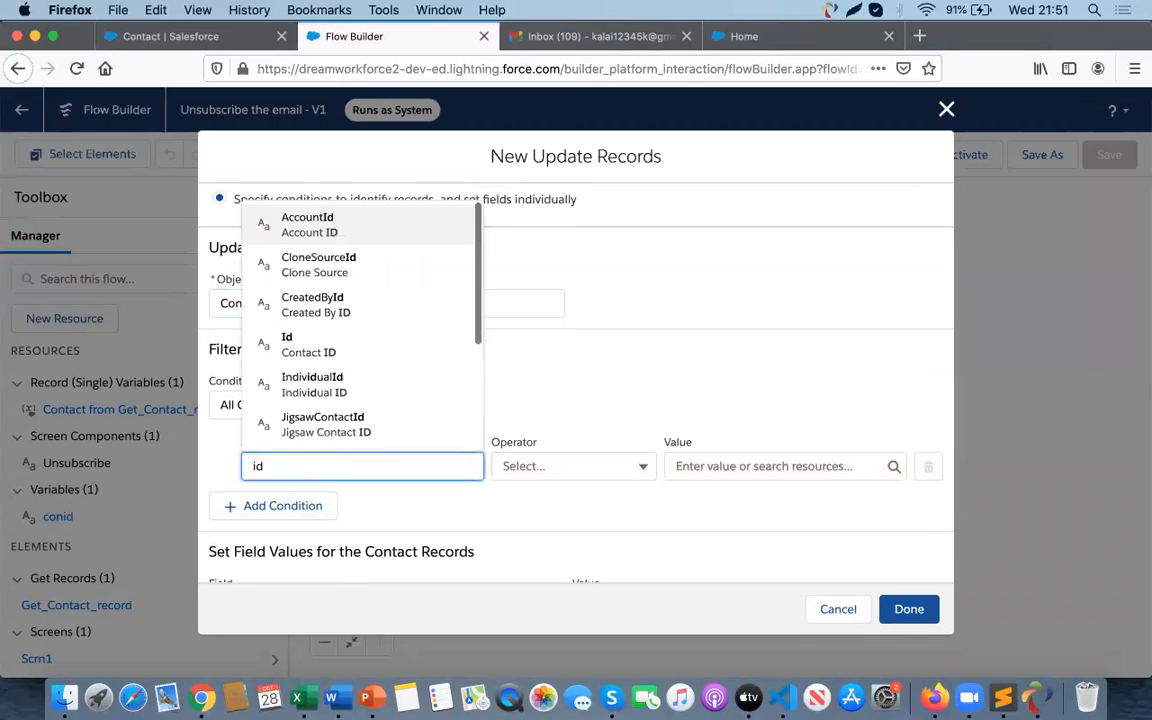
click(320, 347)
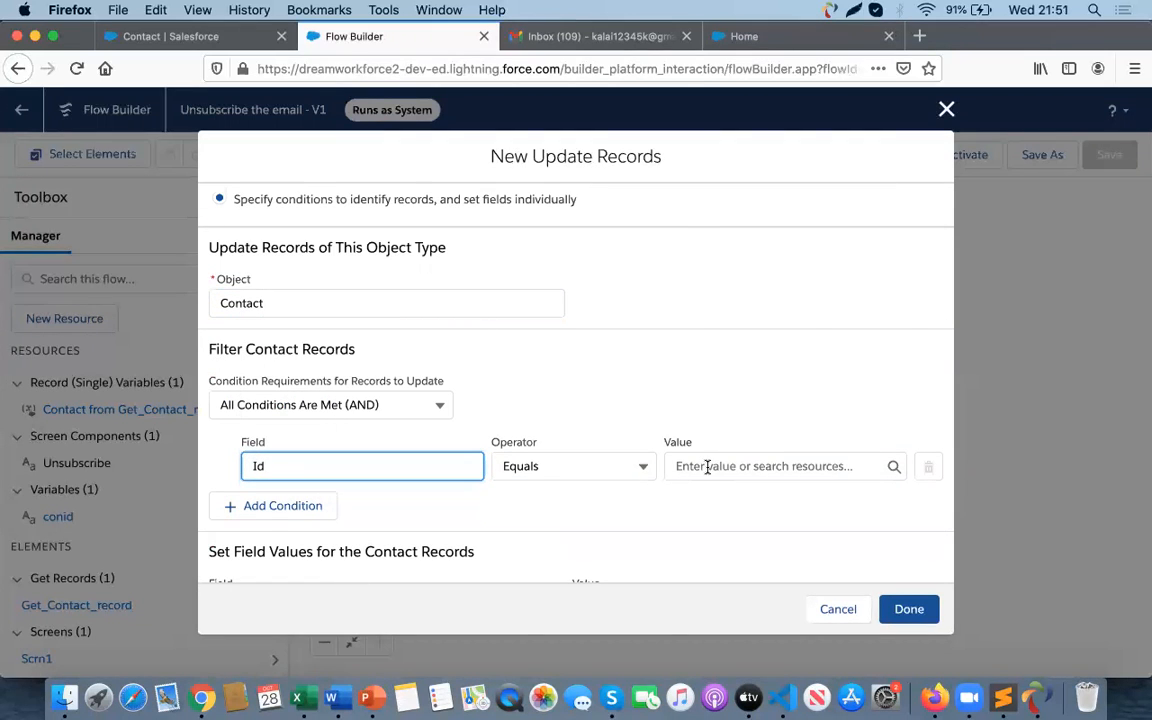
click(707, 466)
text(conid)
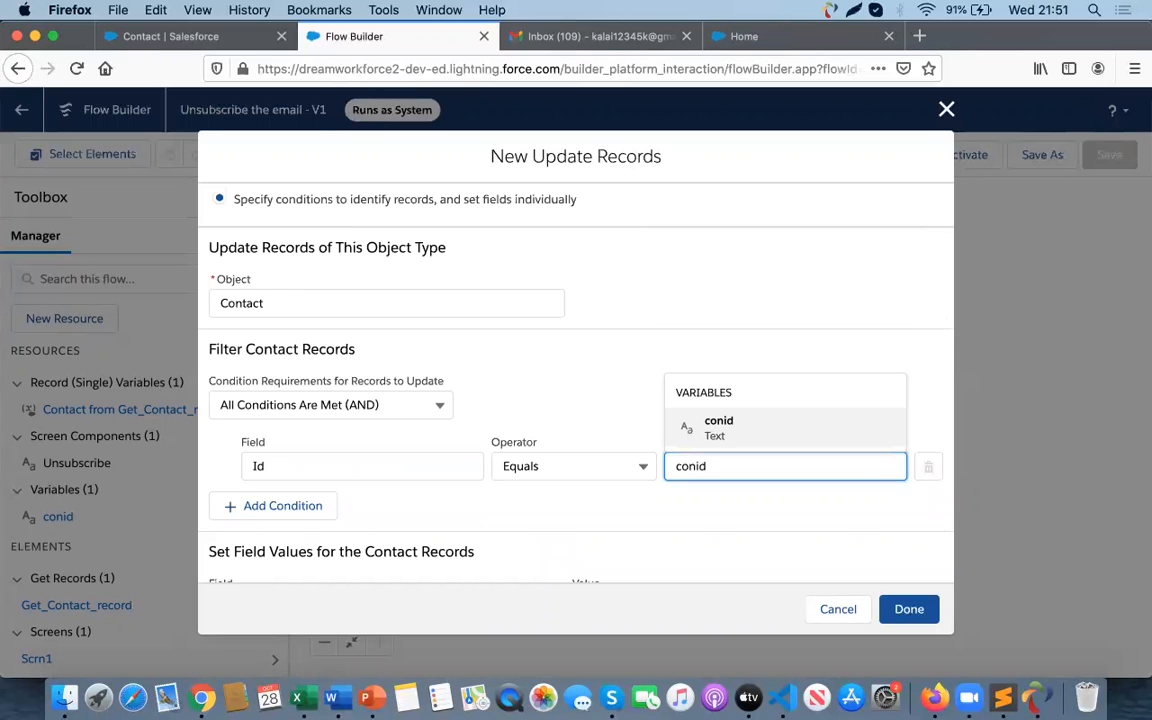
click(753, 432)
- Set the HasOptedOutOfEmail field to the global constant True, finish the element, and save the flow
scroll(356, 510, down, 2)
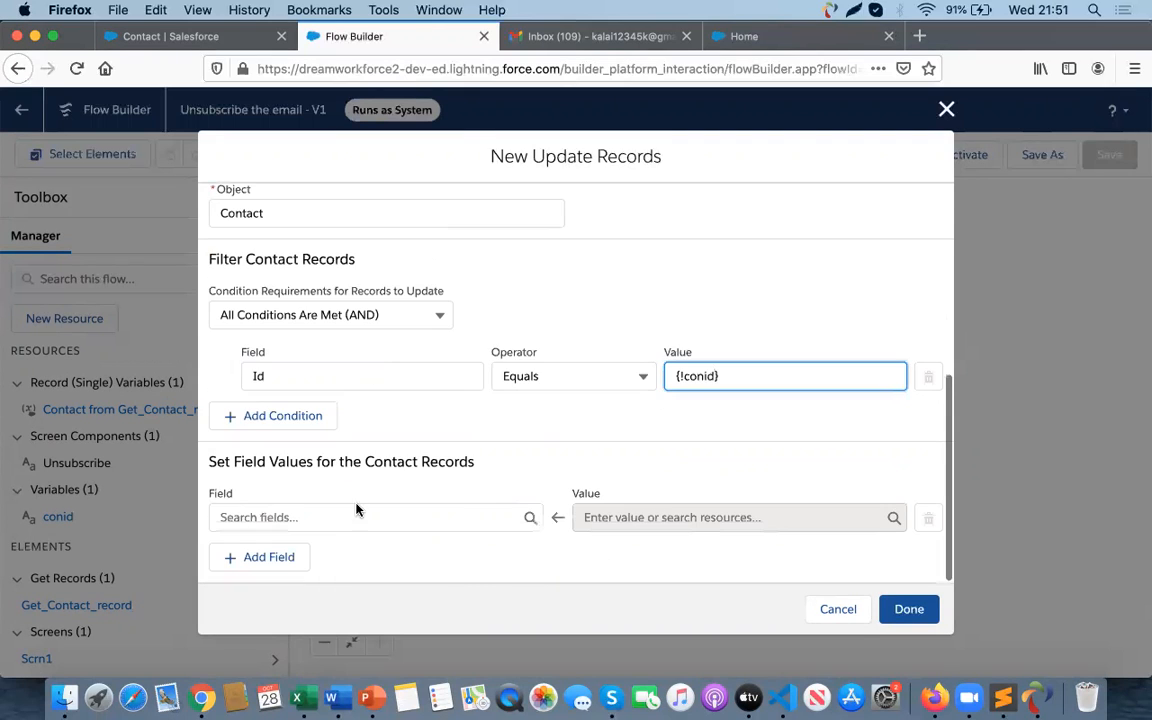
click(334, 514)
text(ema)
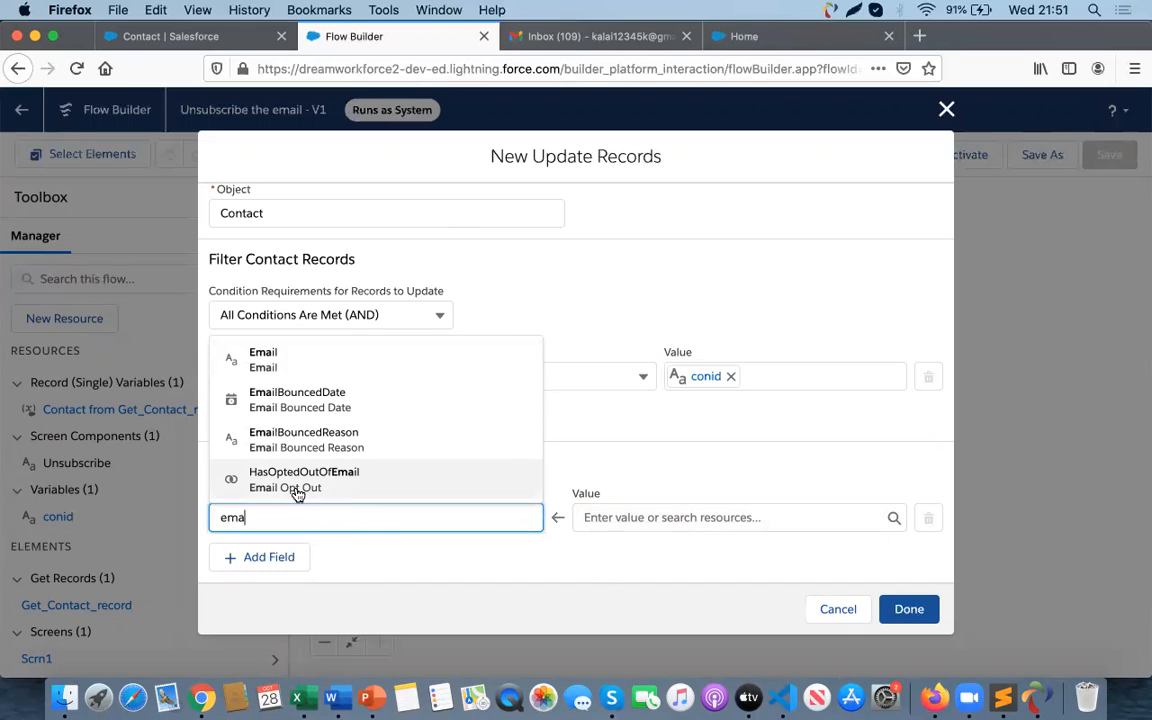
click(315, 492)
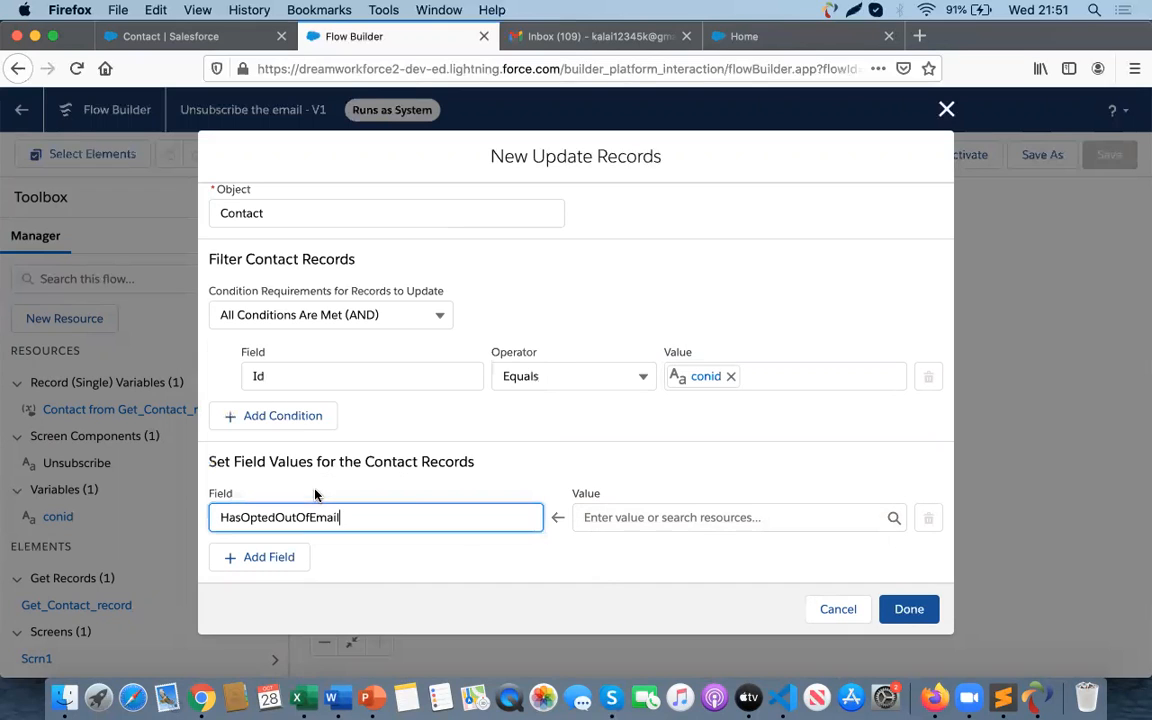
click(673, 520)
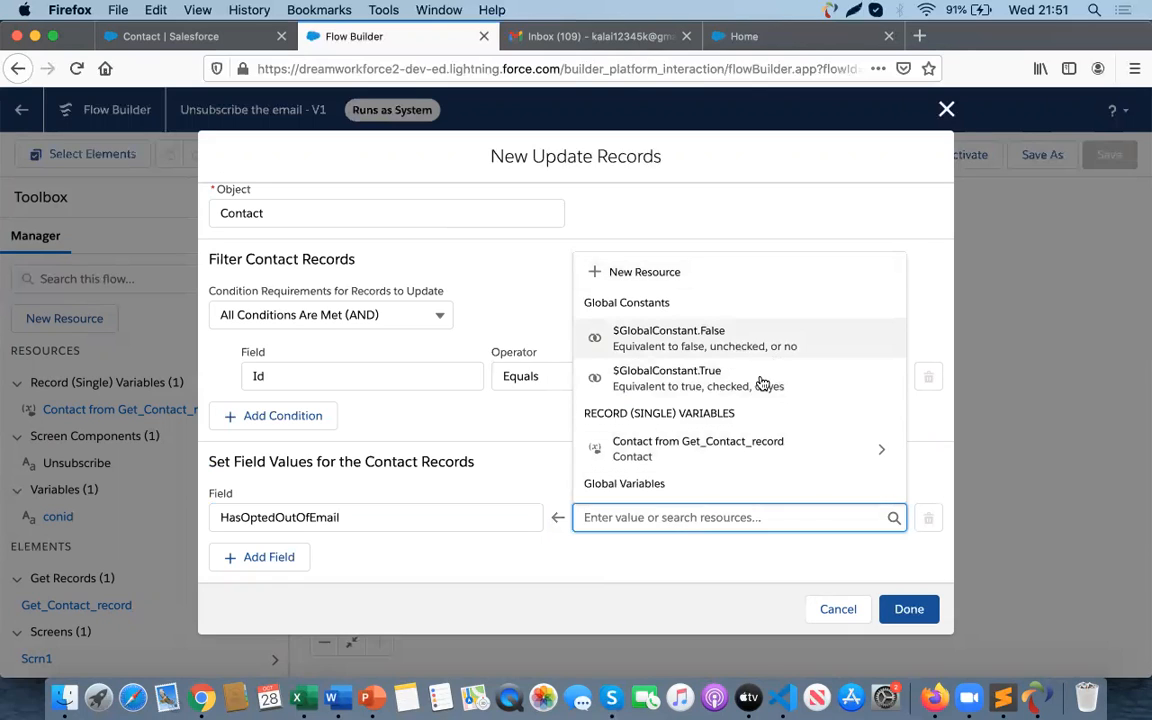
click(718, 380)
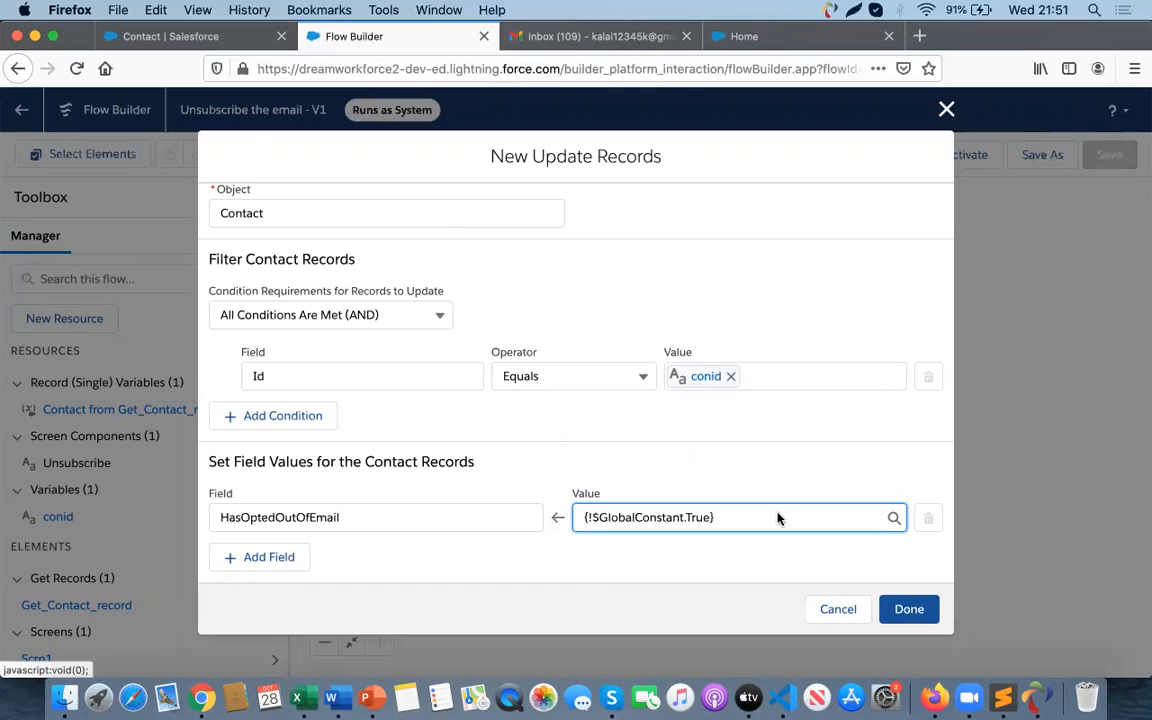
click(909, 611)
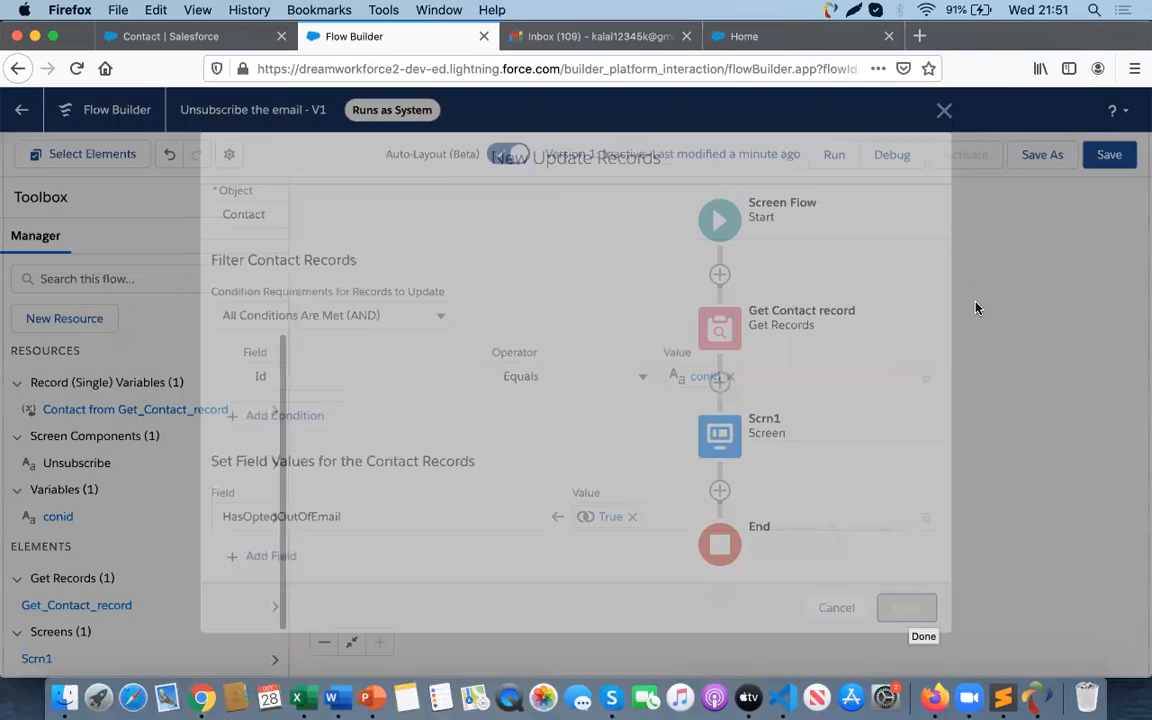
click(1107, 158)
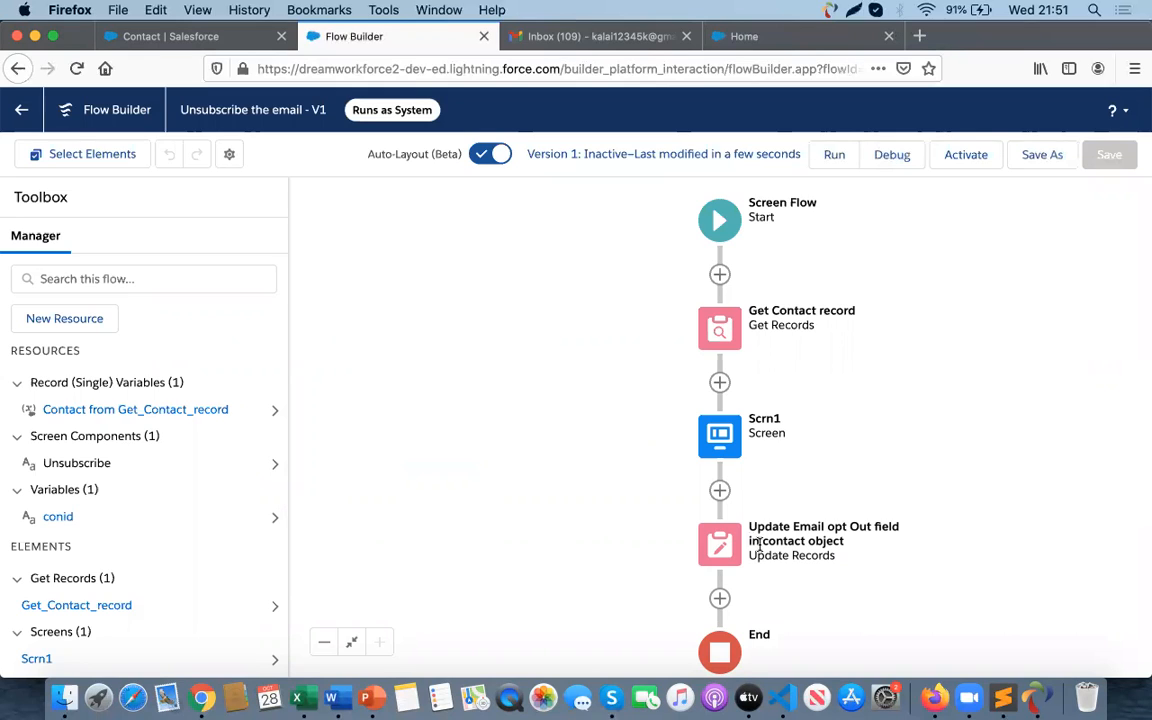
- Add a new Screen element after the Update Records element and label it Thanks
click(719, 598)
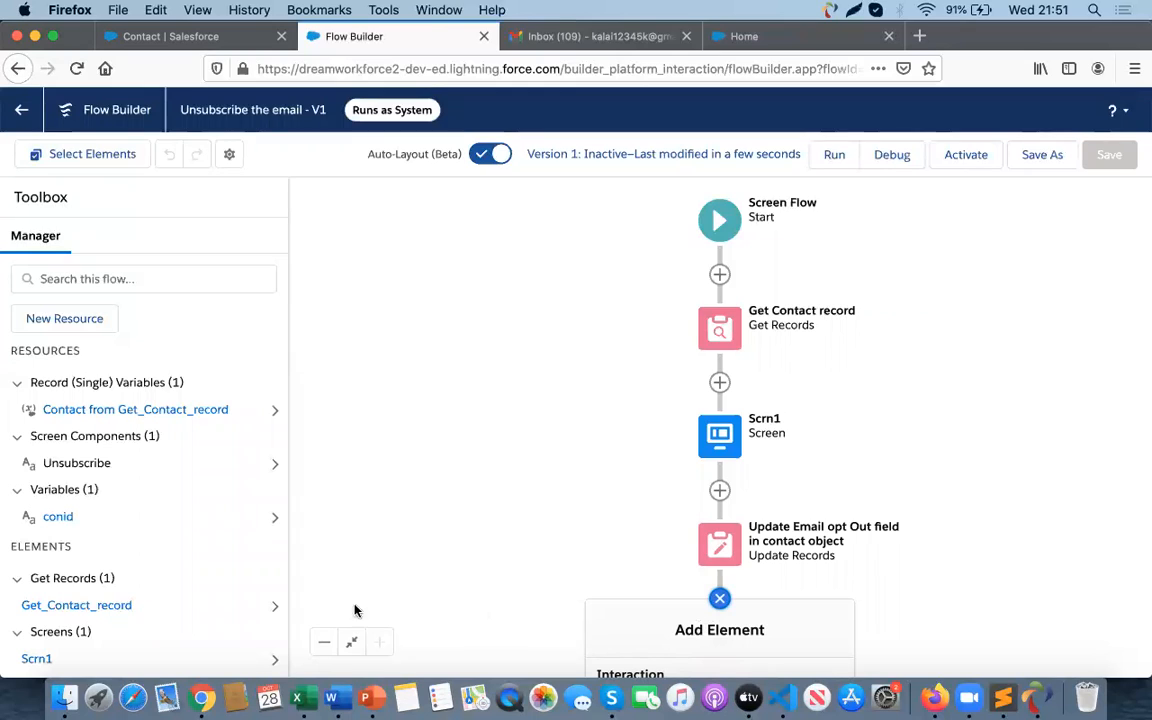
click(323, 642)
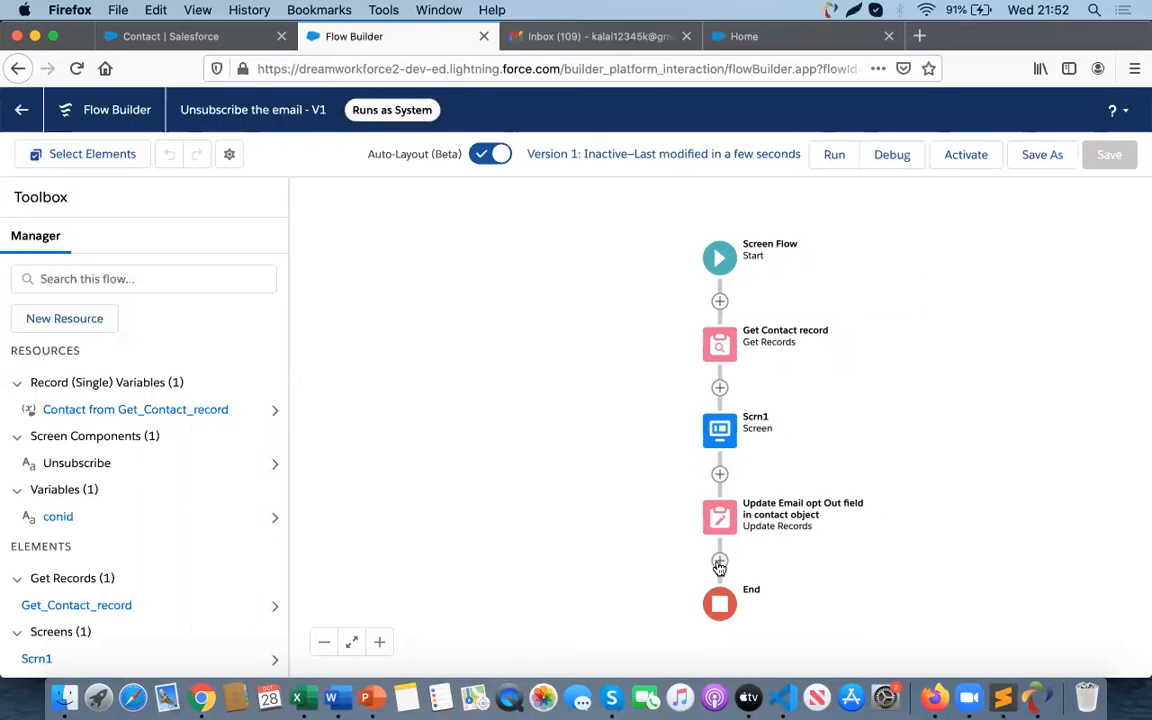
click(719, 563)
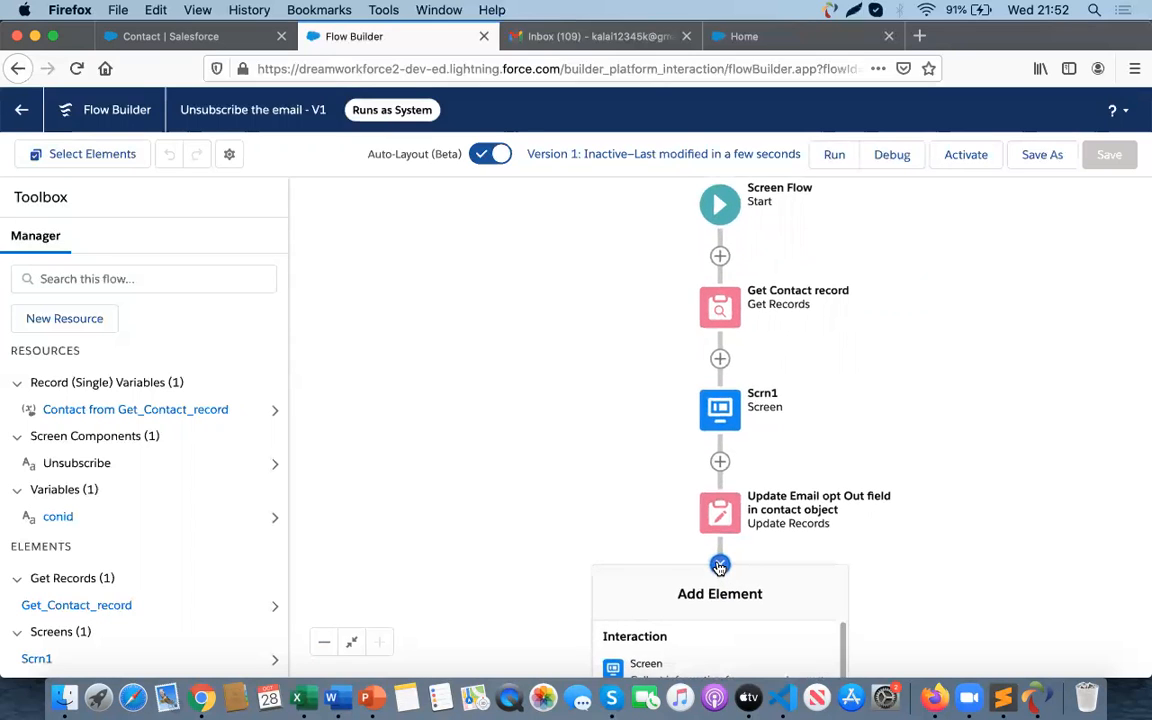
scroll(693, 655, down, 2)
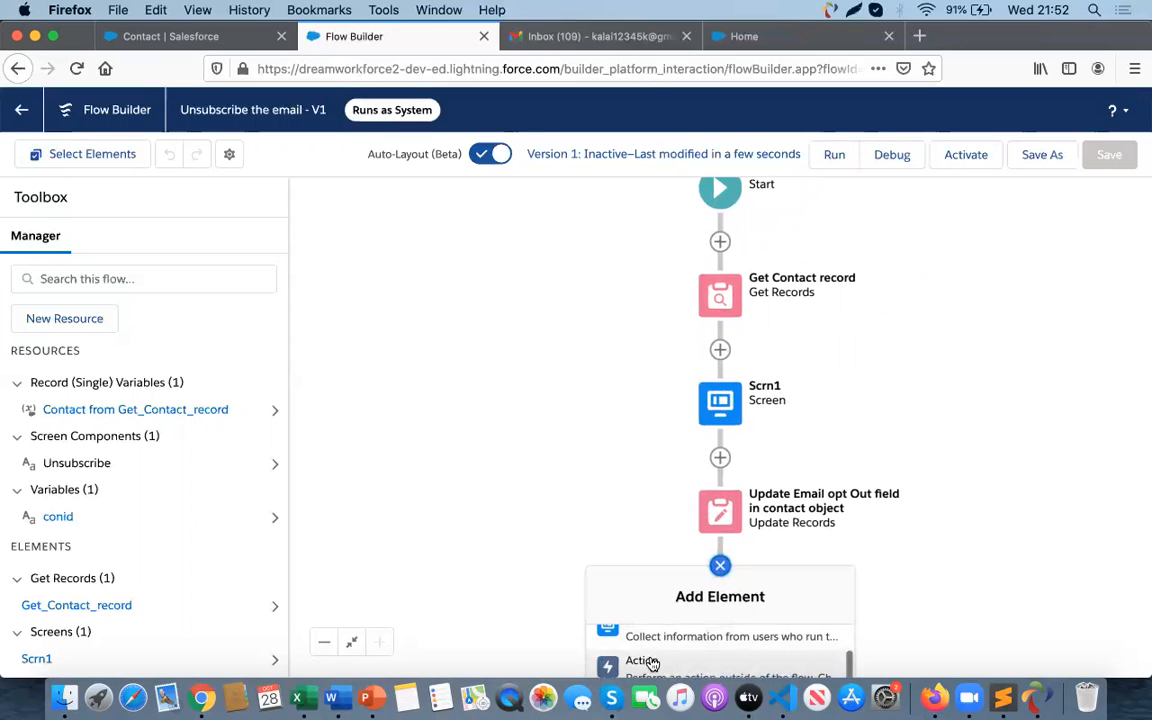
scroll(650, 661, up, 1)
click(651, 660)
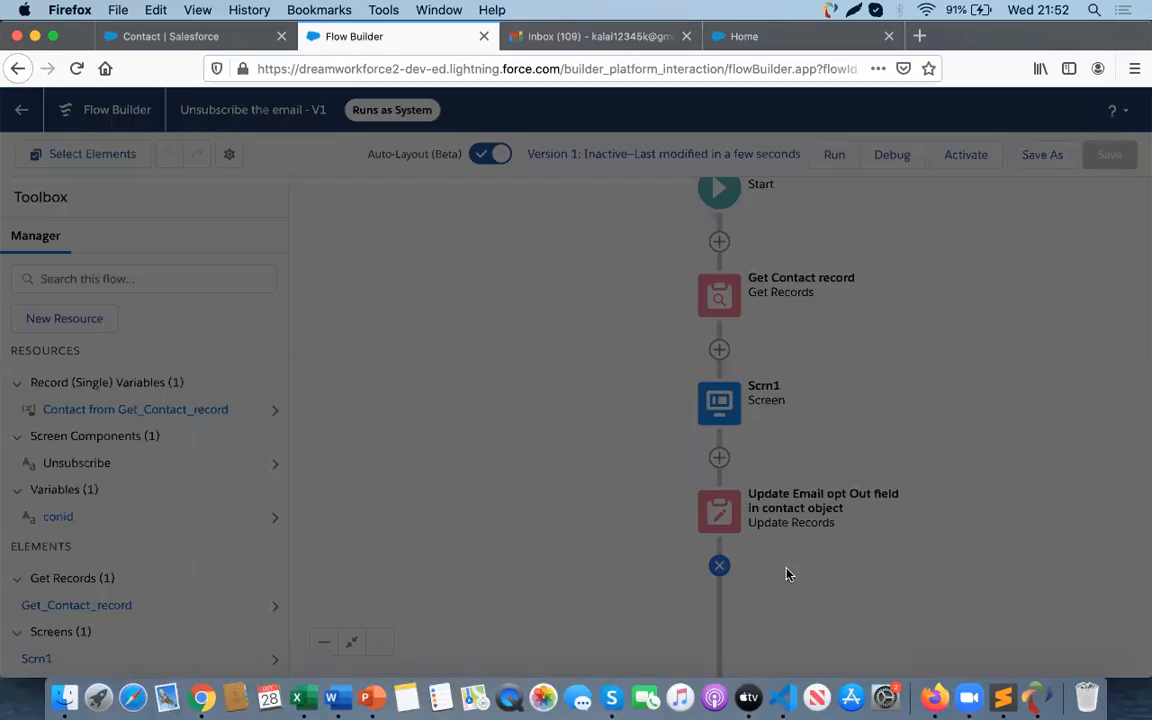
click(853, 302)
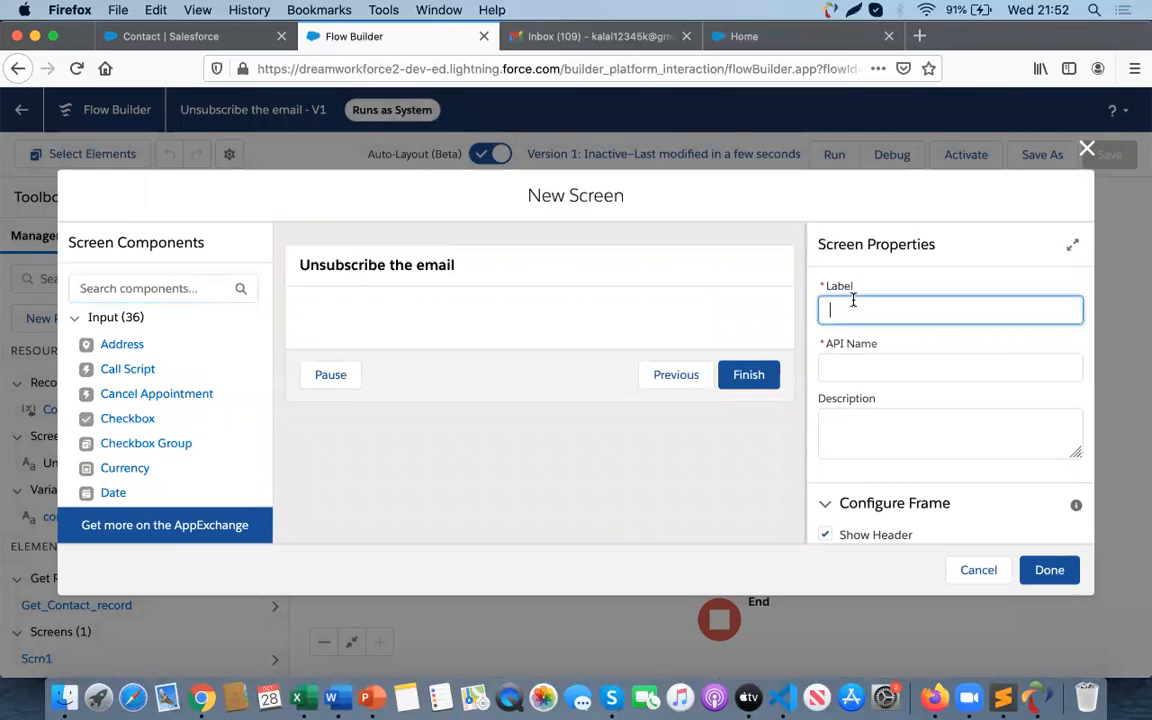
text(Thanks)
click(854, 368)
- Search screen components for 'dis' and add one Display Text component, removing the duplicate
click(124, 290)
text(du)
key(BackSpace)
text(is)
mouse_move(135, 344)
mouse_down()
mouse_move(370, 338)
mouse_move(135, 350)
mouse_up()
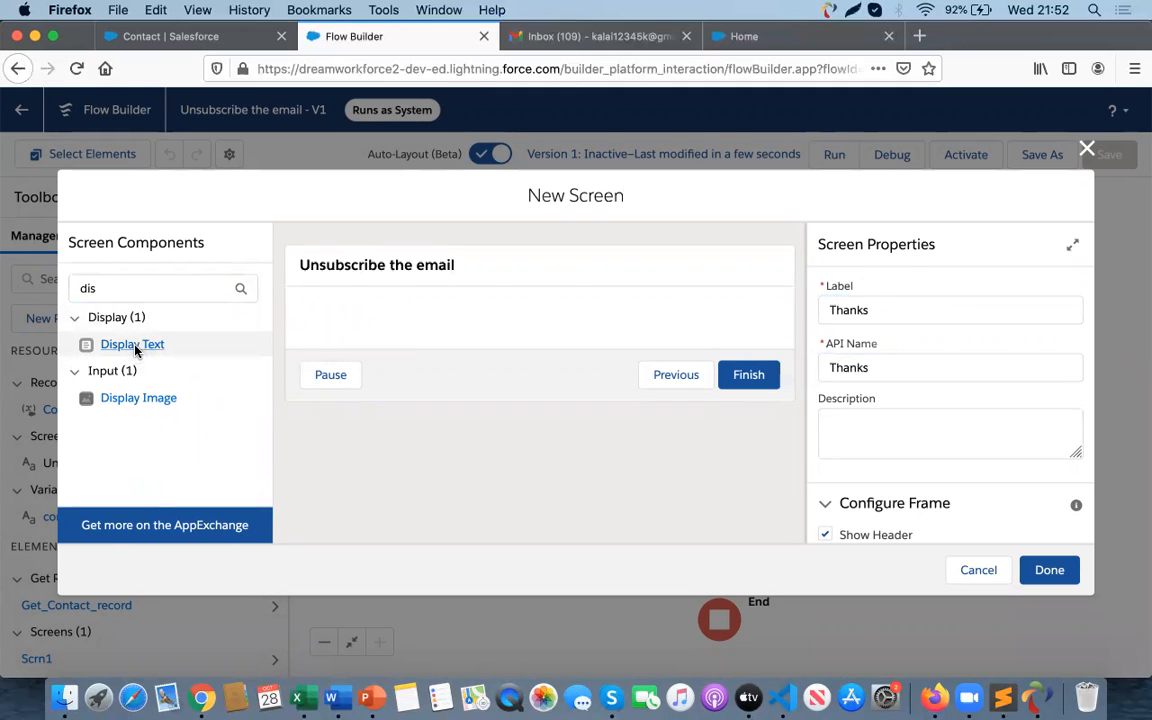
double_click(135, 346)
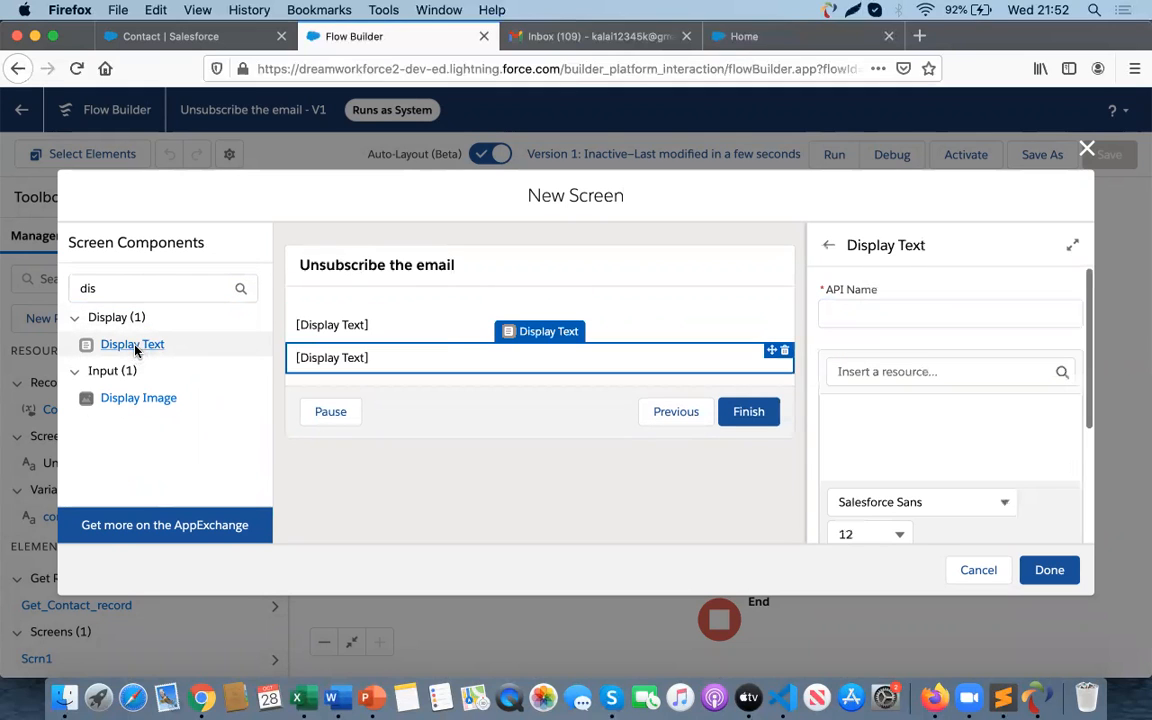
click(783, 353)
- Rename the screen's label and API name to Scrn2
click(727, 432)
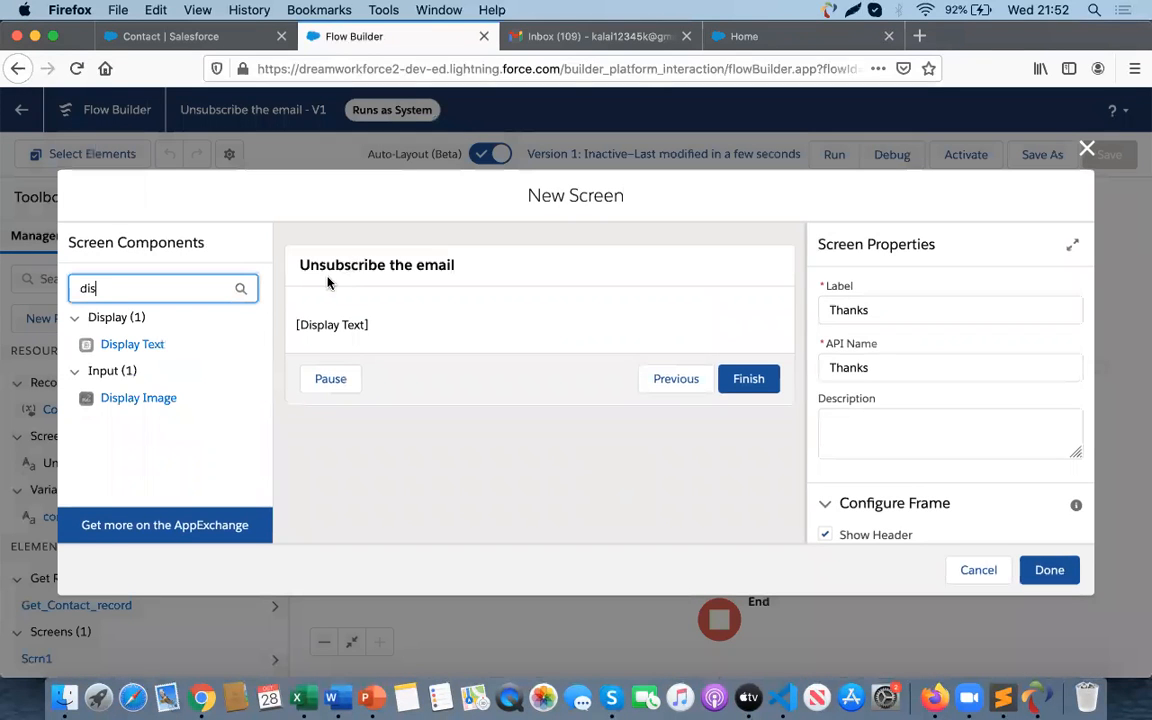
click(356, 325)
click(857, 312)
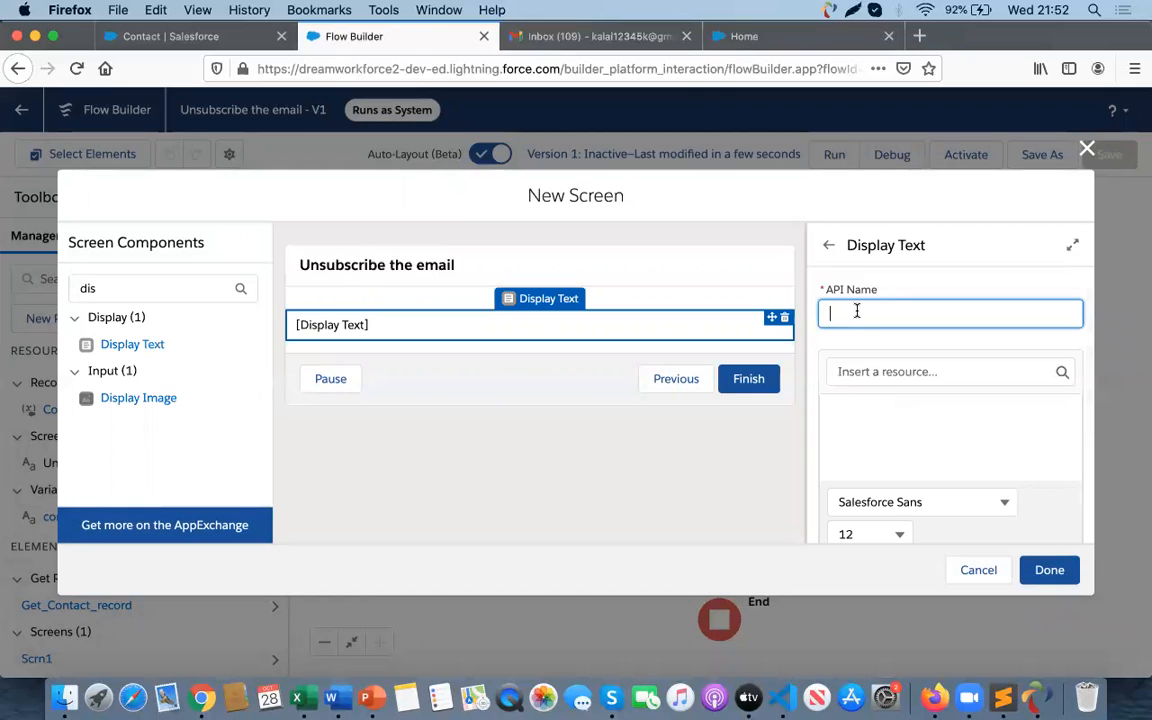
click(560, 275)
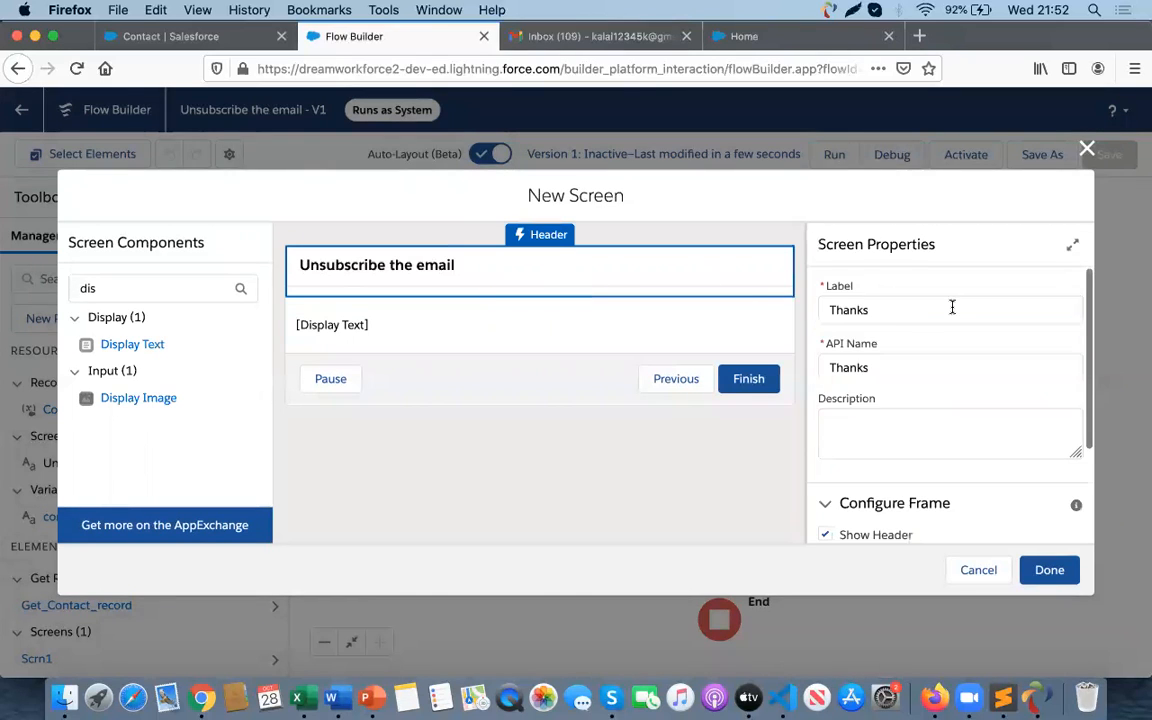
double_click(874, 310)
text(Sc)
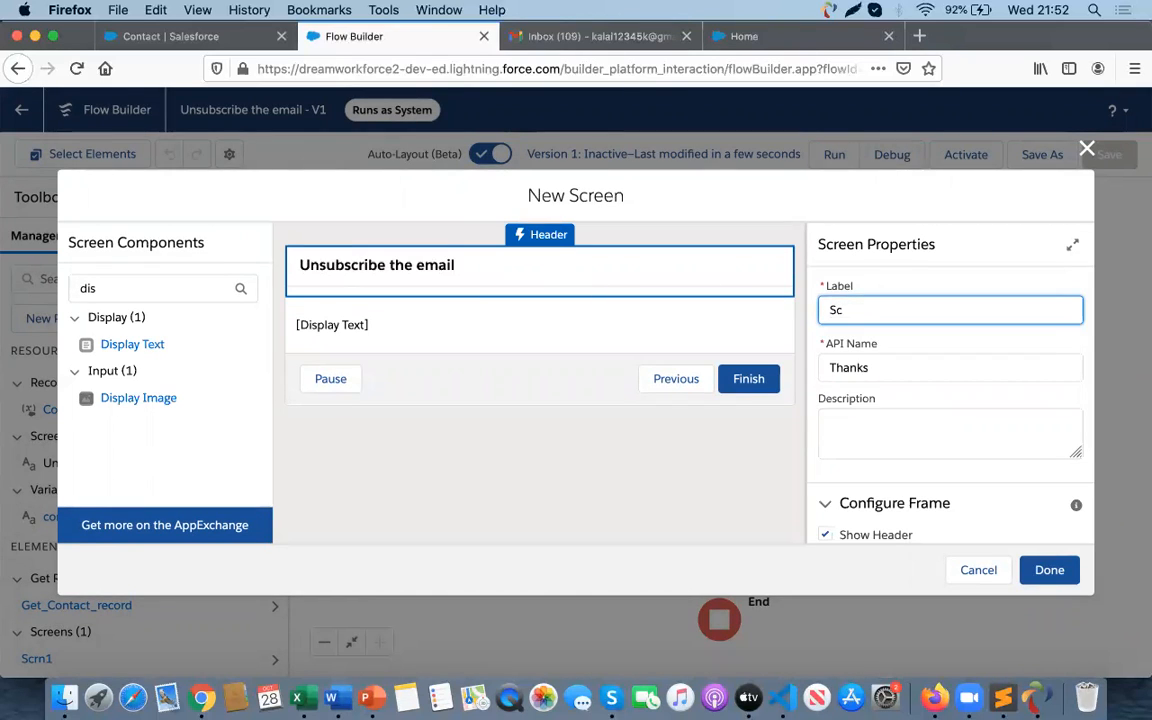
text(rn2)
click(857, 366)
text(S)
click(882, 309)
click(848, 366)
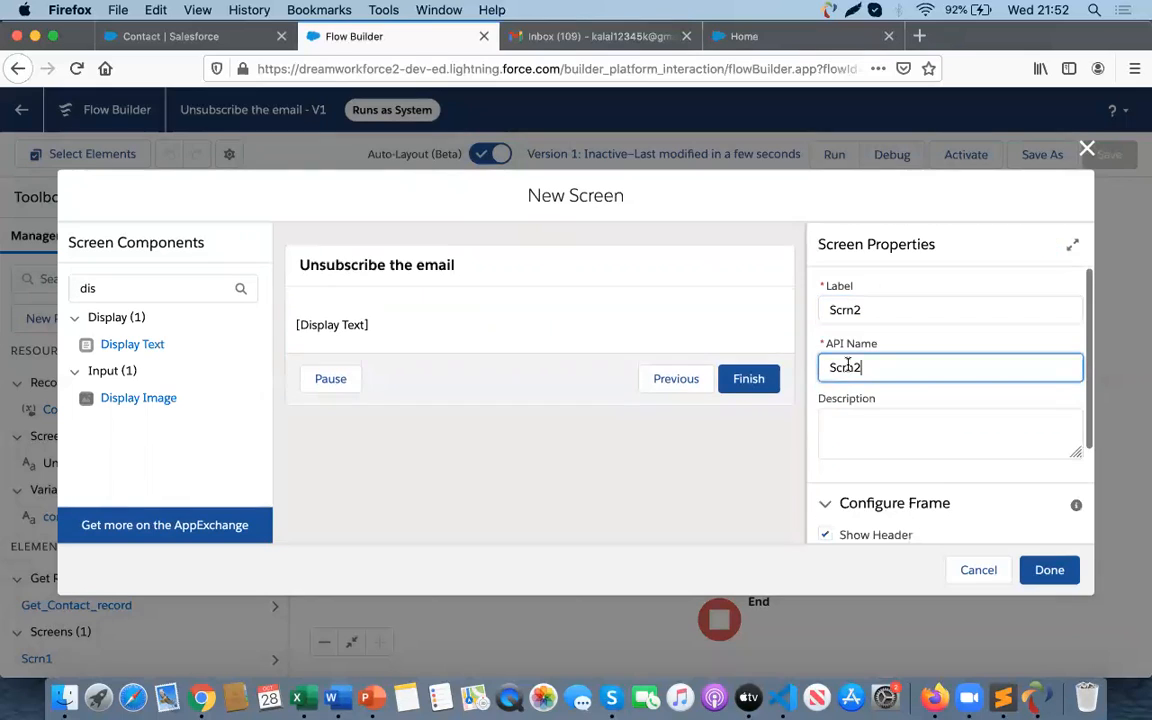
- Select the Display Text component on the Thanks screen and set its API name to Thanks
click(349, 329)
click(857, 322)
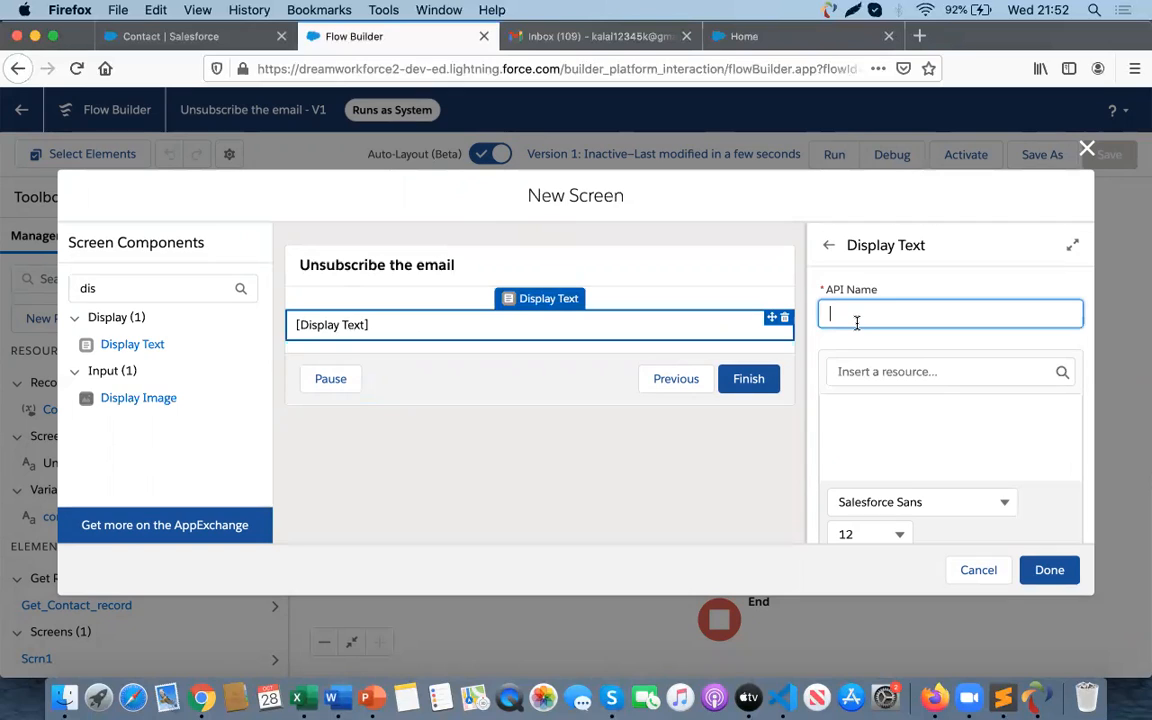
text(Thanks)
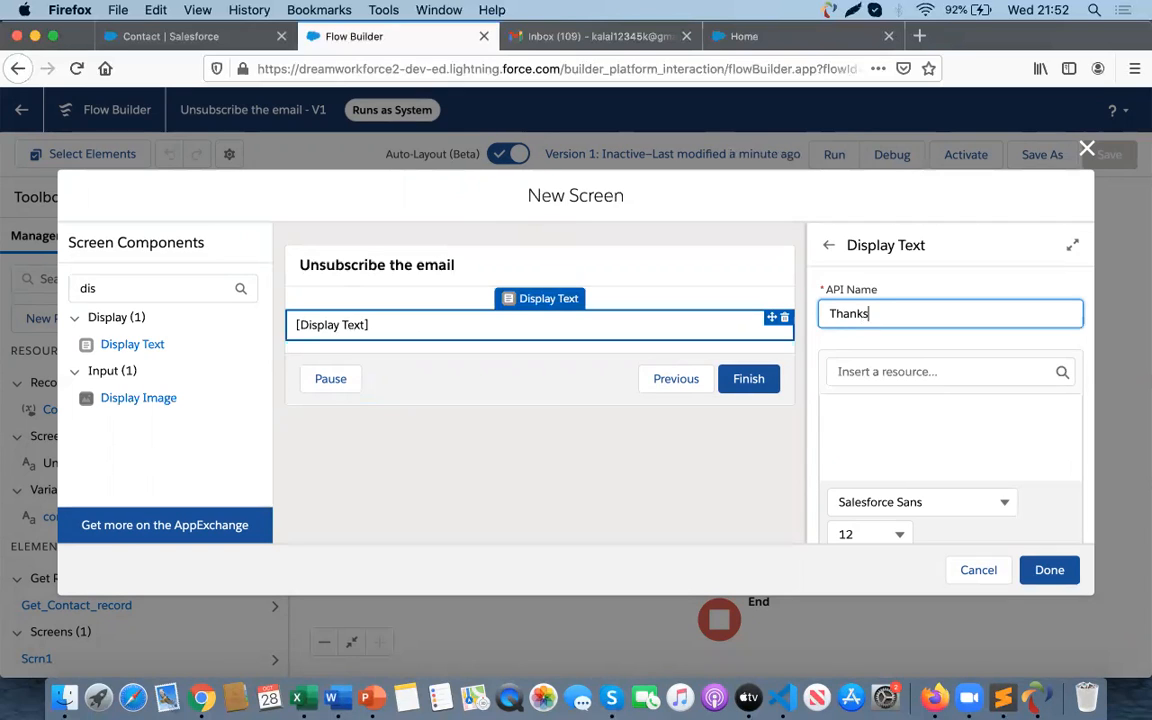
- Enter the display text 'Thank you for Unsubscribe the message' in the component's text editor
click(848, 437)
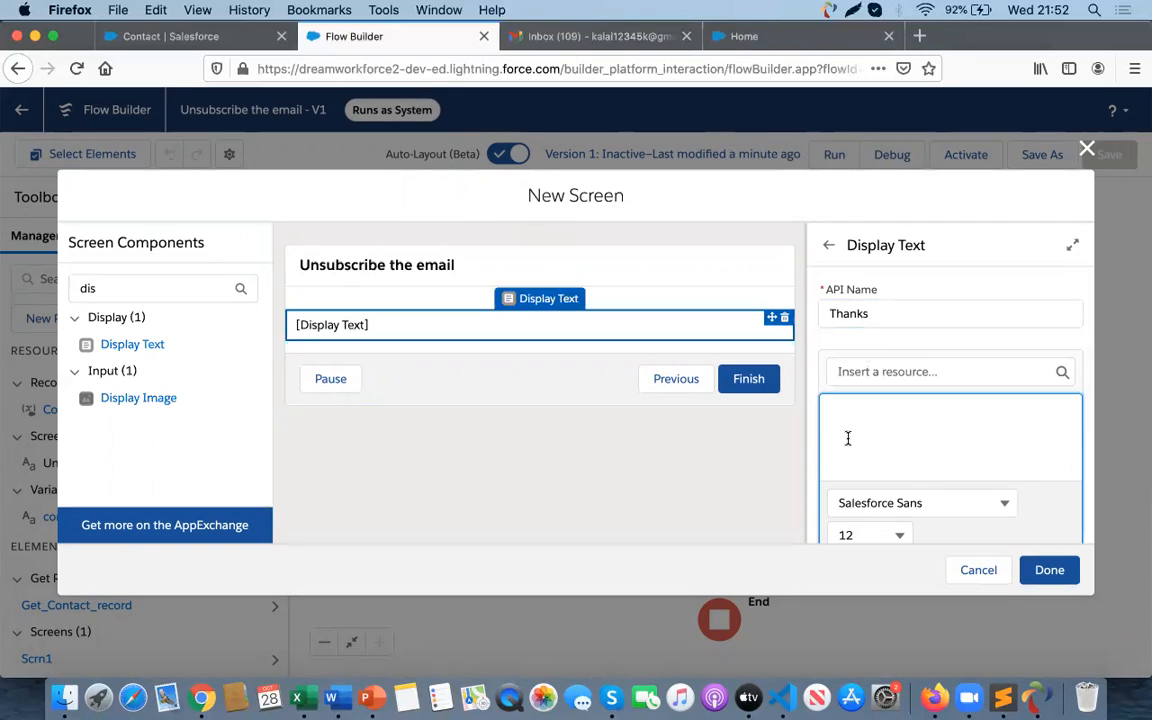
text(Thank you for Unsubscribe th)
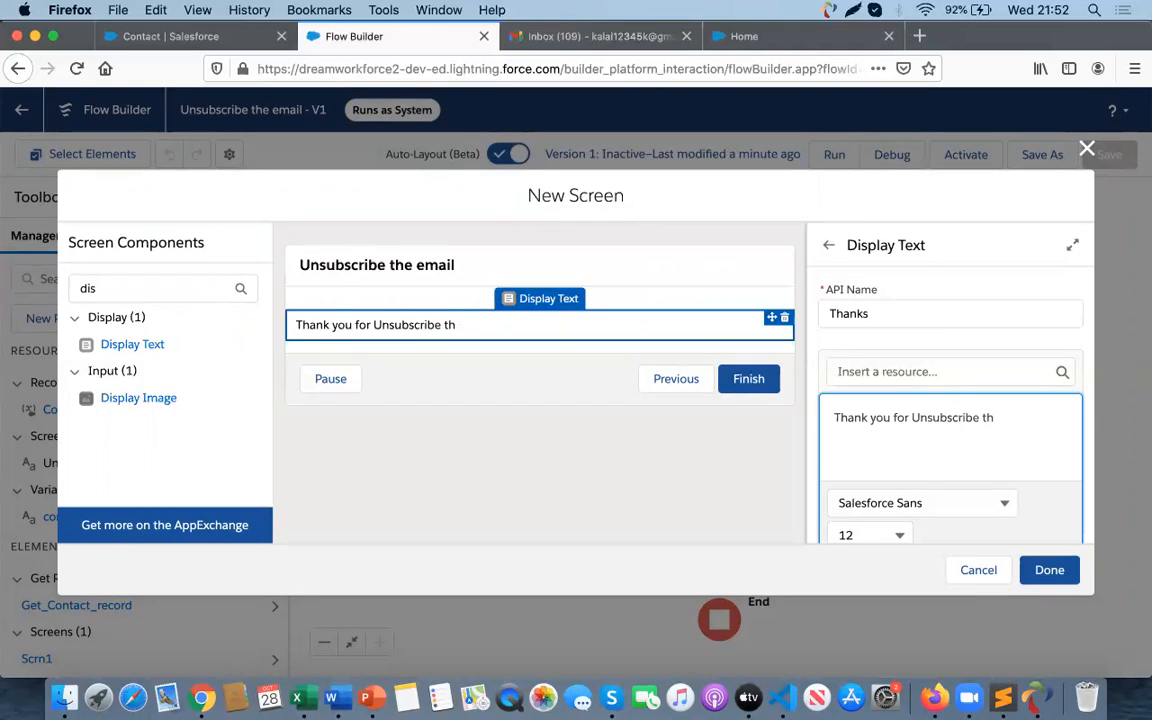
text(e message)
- Select the whole message and set its text colour to green #0AE76E
scroll(908, 470, down, 1)
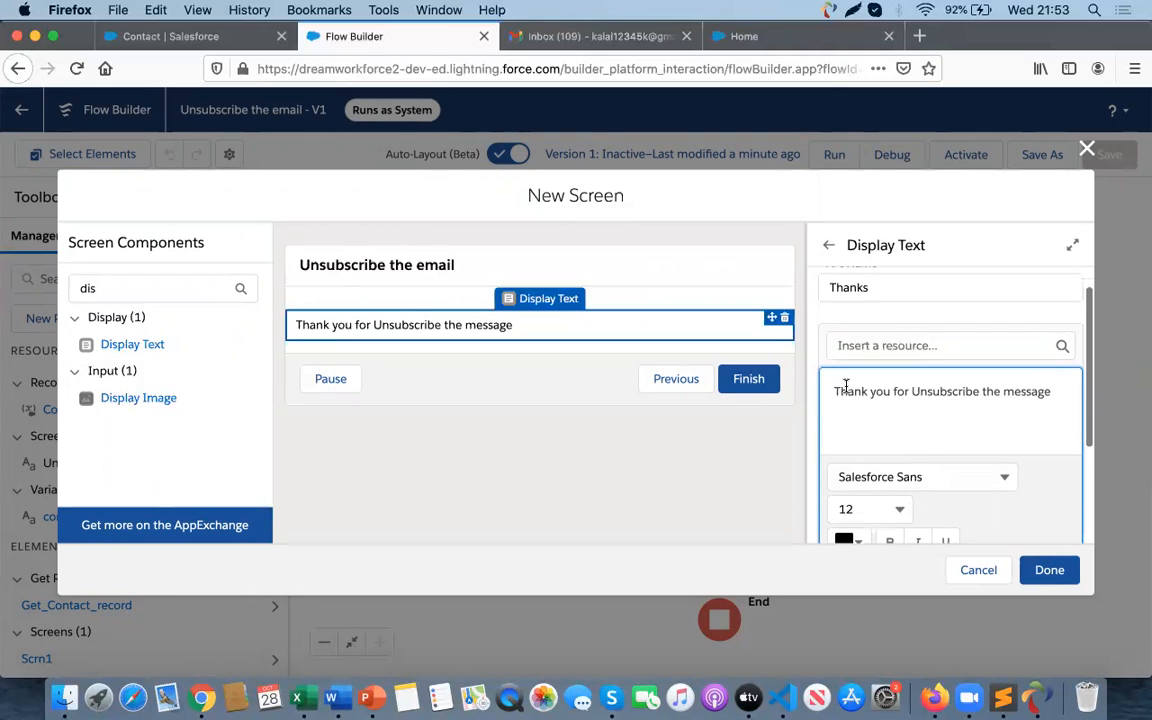
drag(836, 391, 1052, 392)
scroll(950, 480, down, 2)
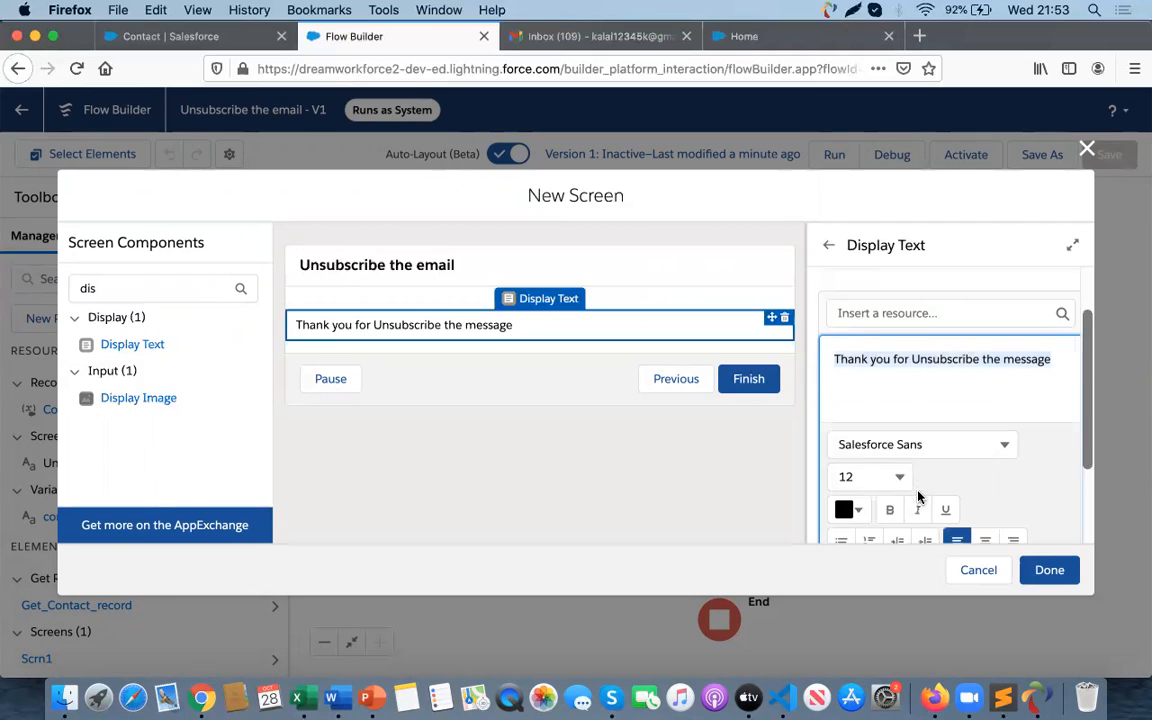
click(858, 492)
click(902, 352)
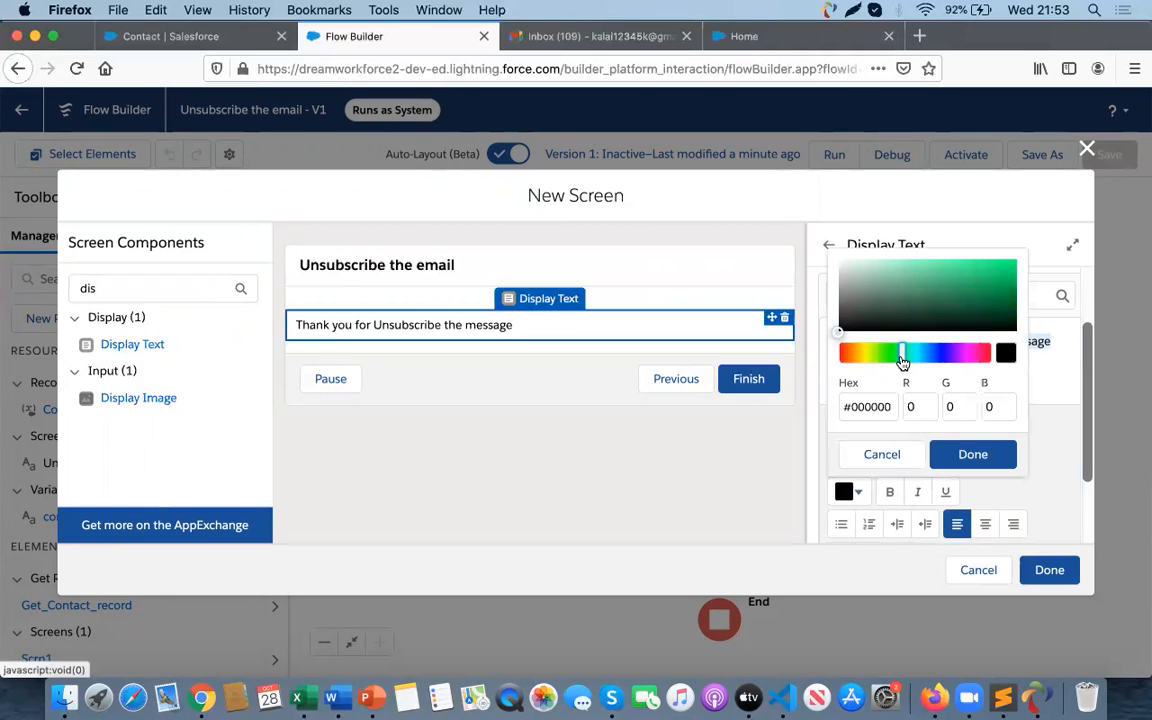
click(1006, 263)
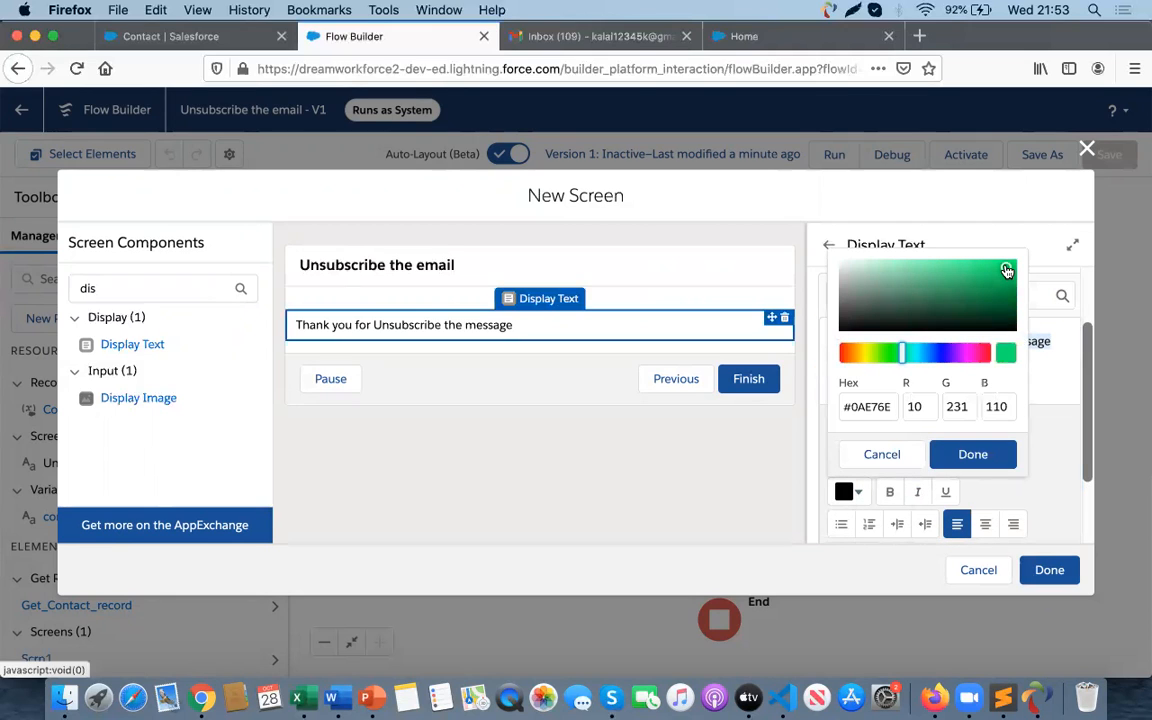
click(972, 455)
- Reselect the message and set its font size to 16 and its font to Verdana
click(943, 355)
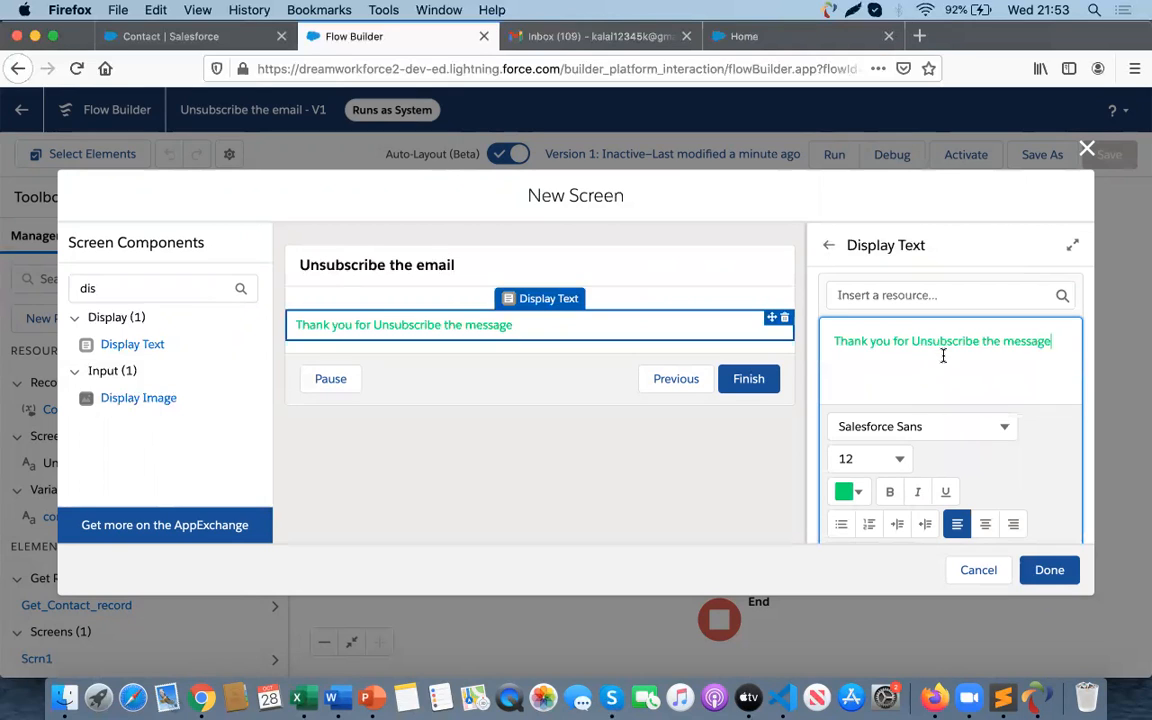
drag(1054, 341, 831, 340)
click(900, 459)
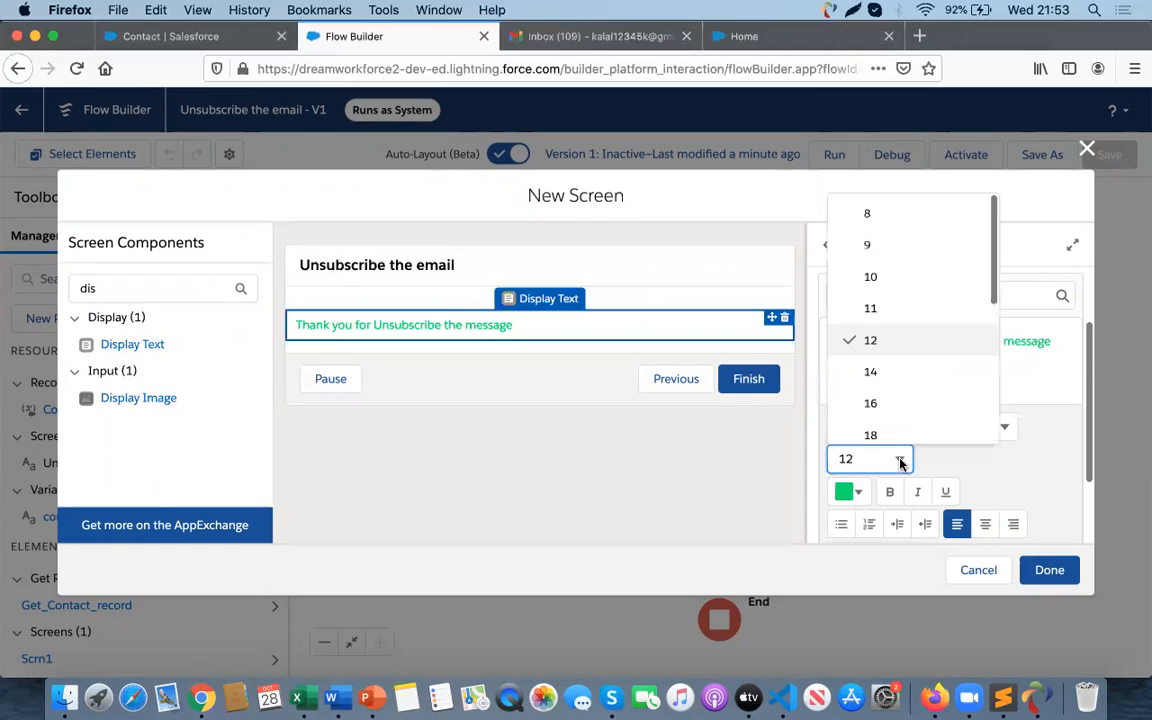
click(925, 373)
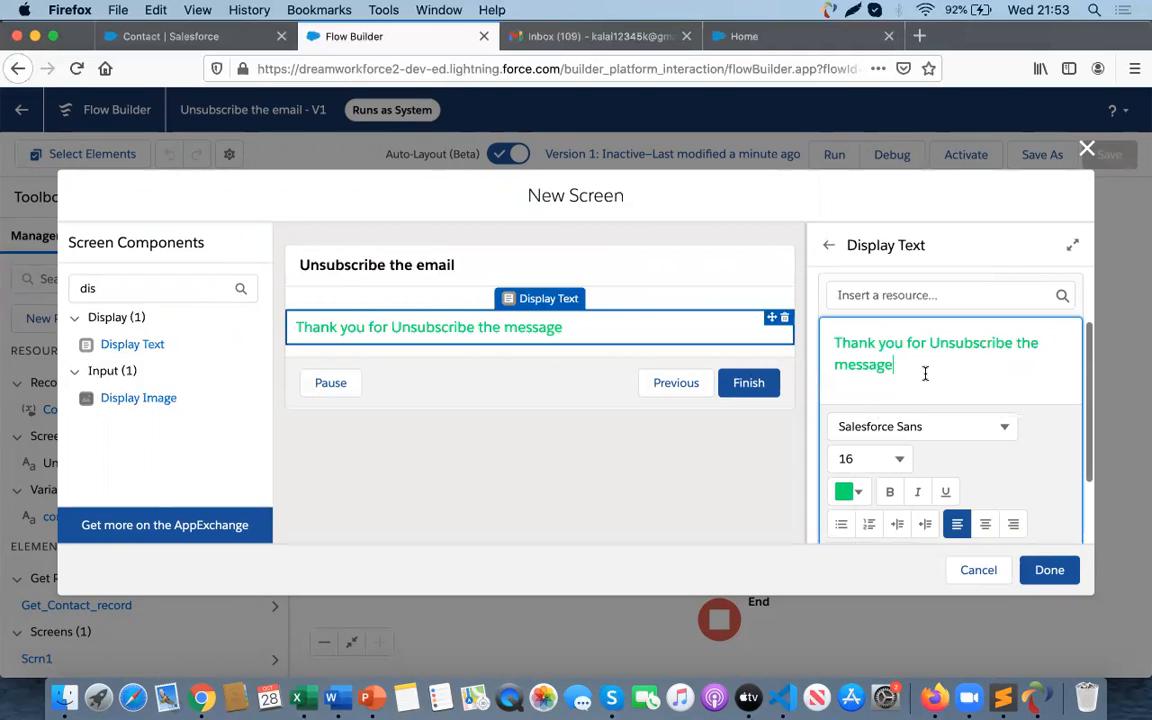
click(918, 426)
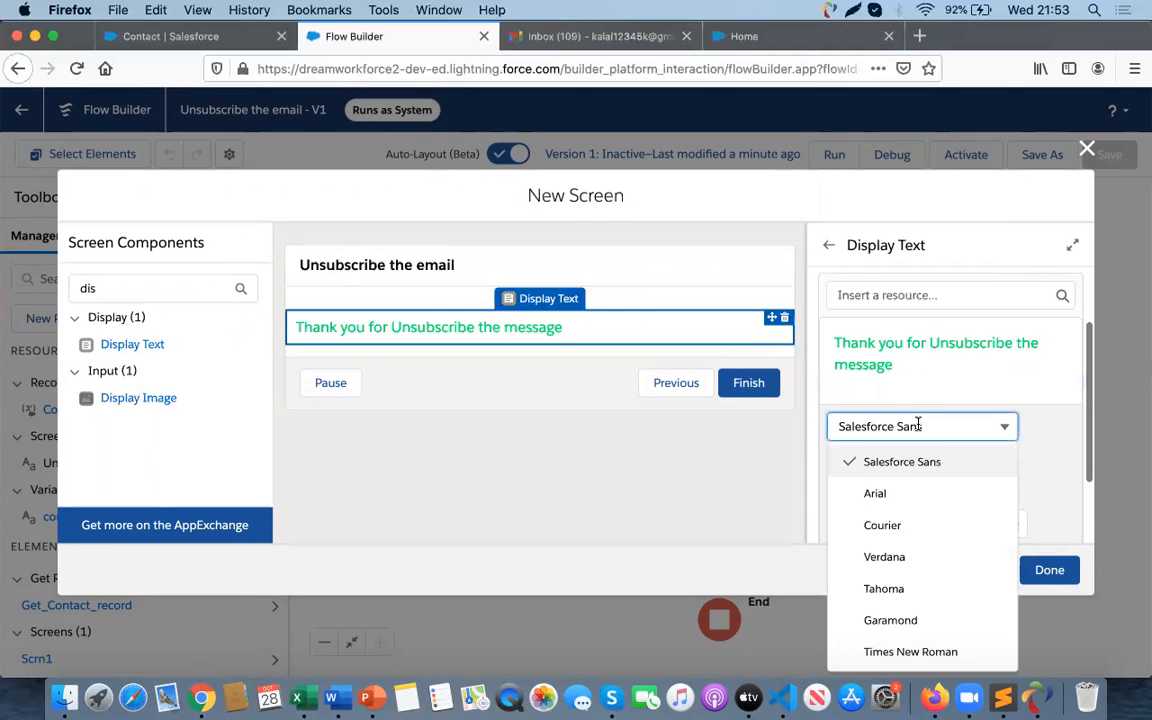
click(884, 557)
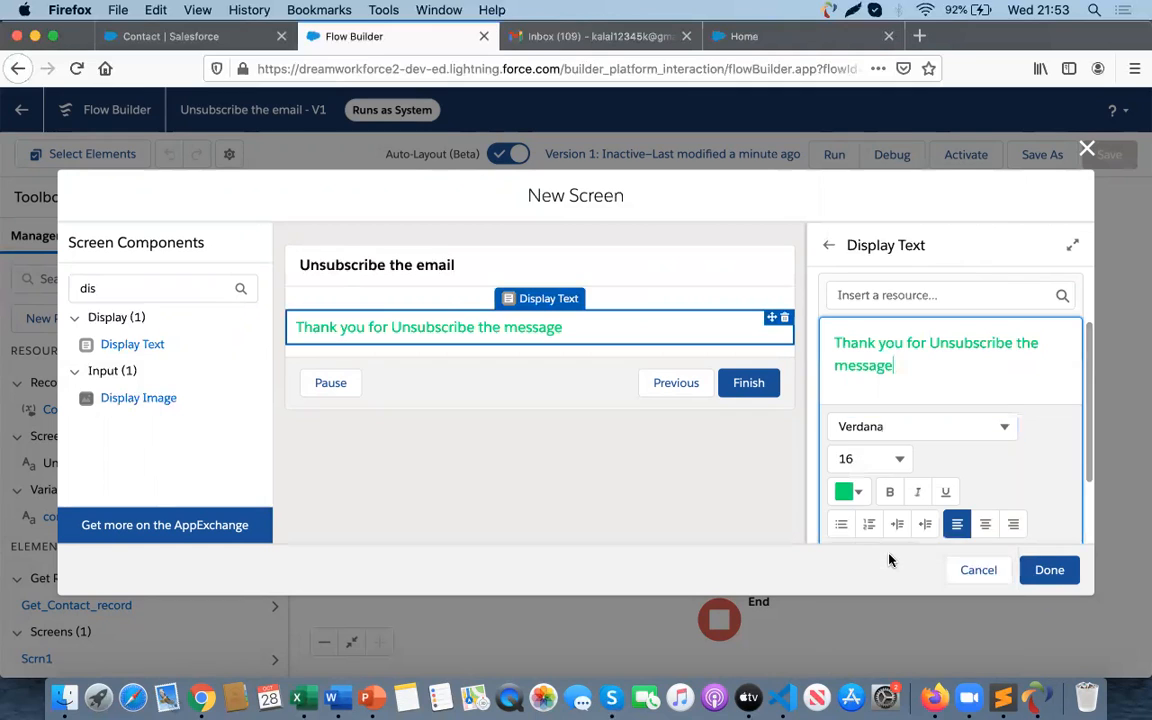
- Center-align the thank-you message text
scroll(891, 447, down, 3)
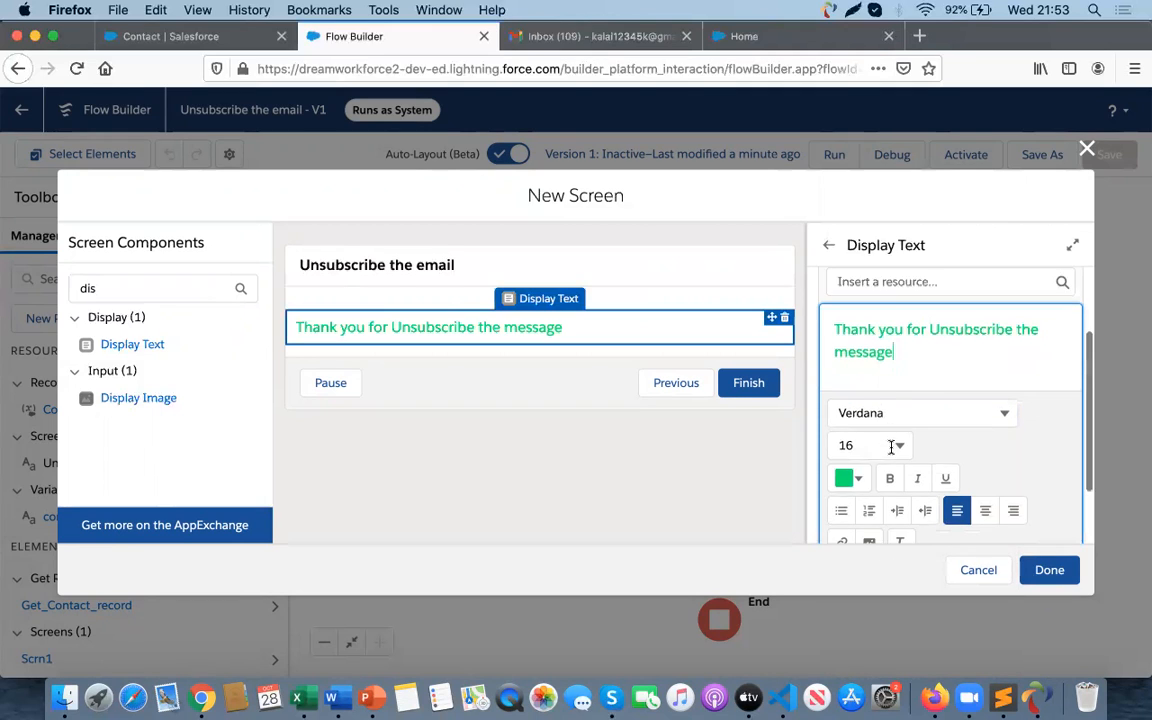
click(986, 441)
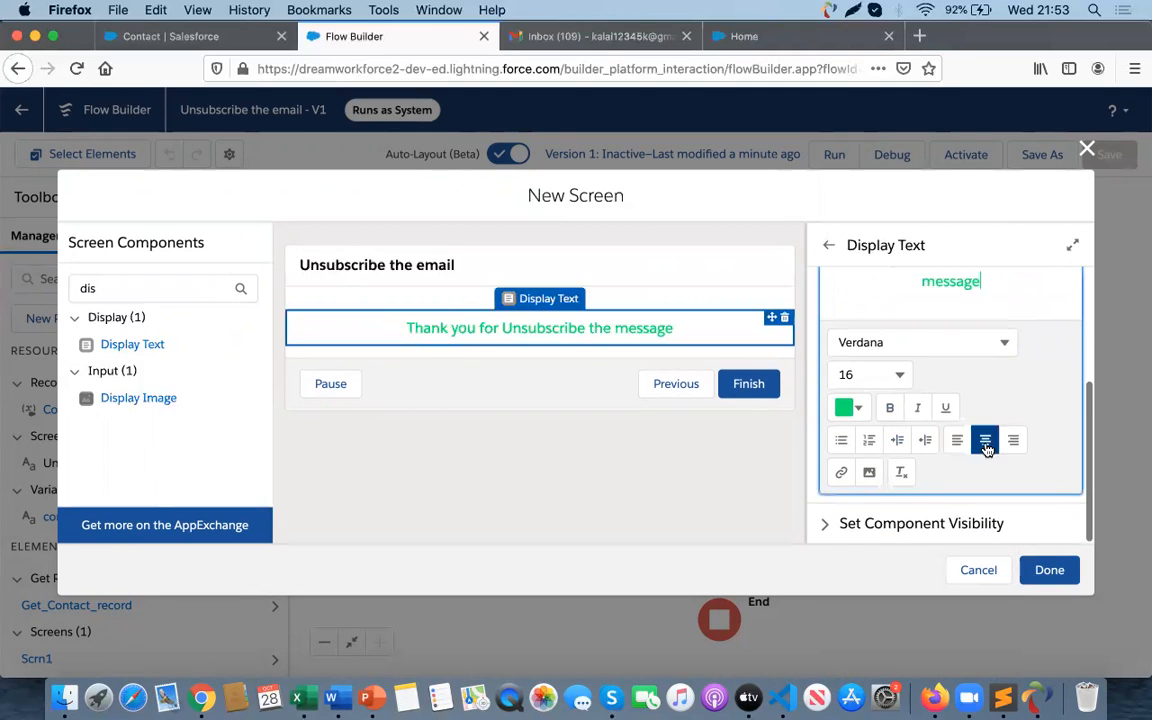
scroll(937, 387, up, 3)
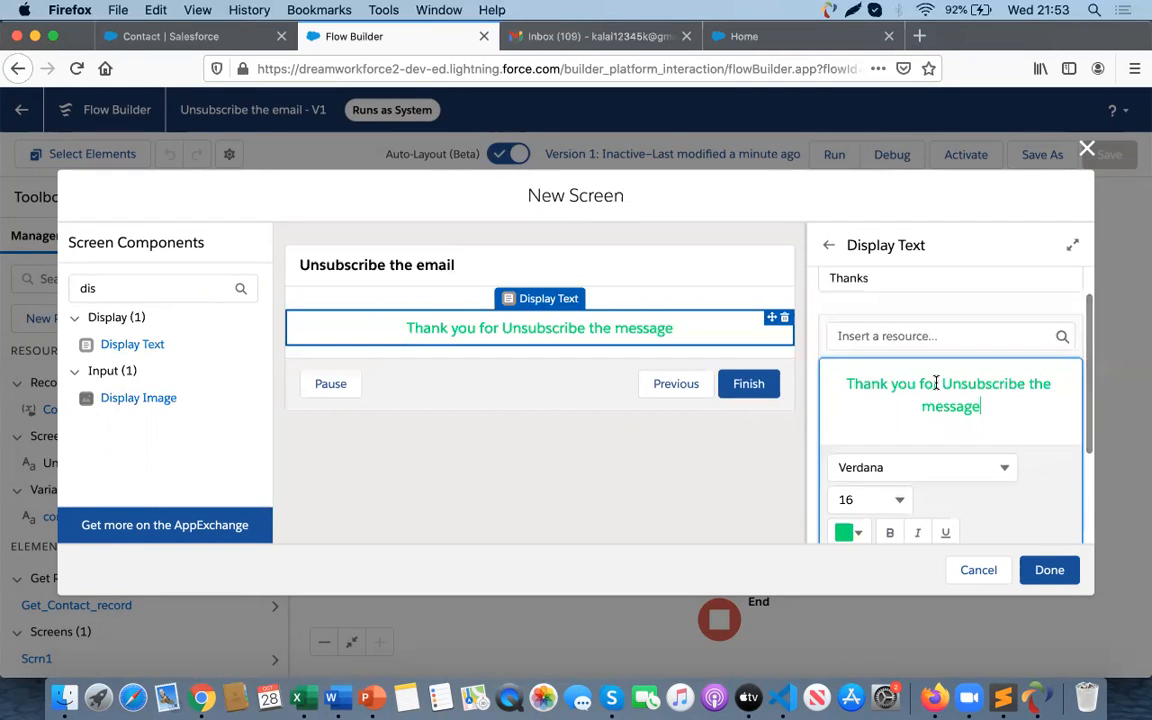
scroll(930, 392, down, 3)
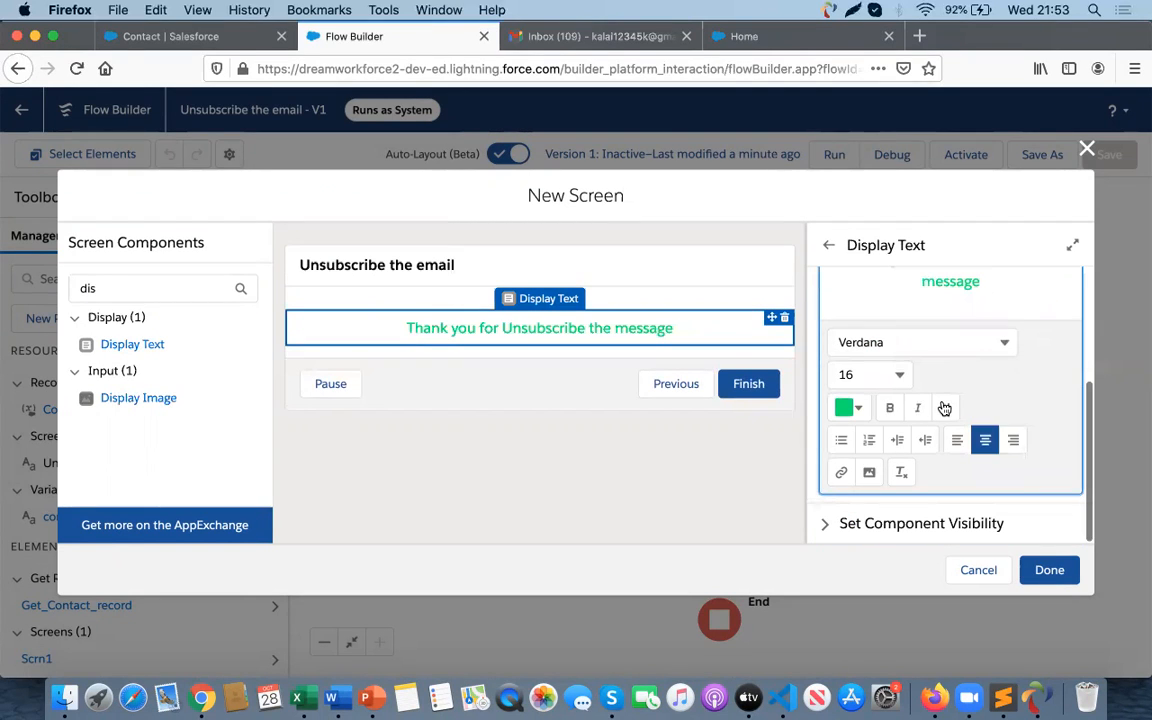
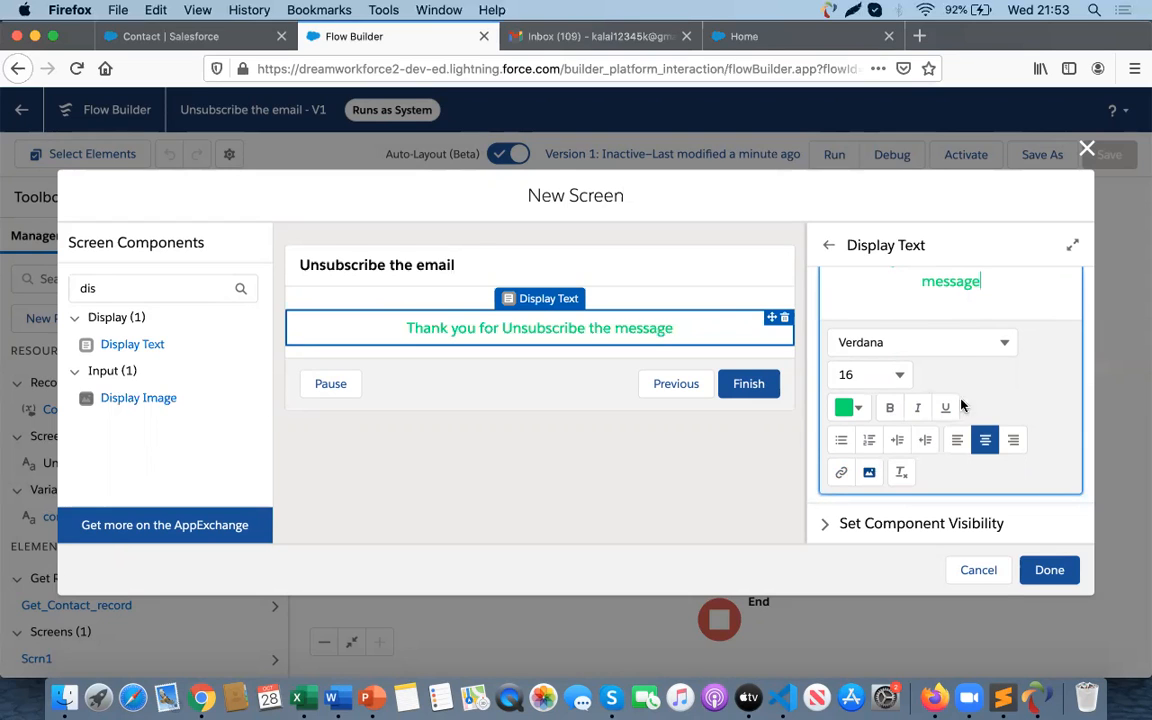
click(869, 472)
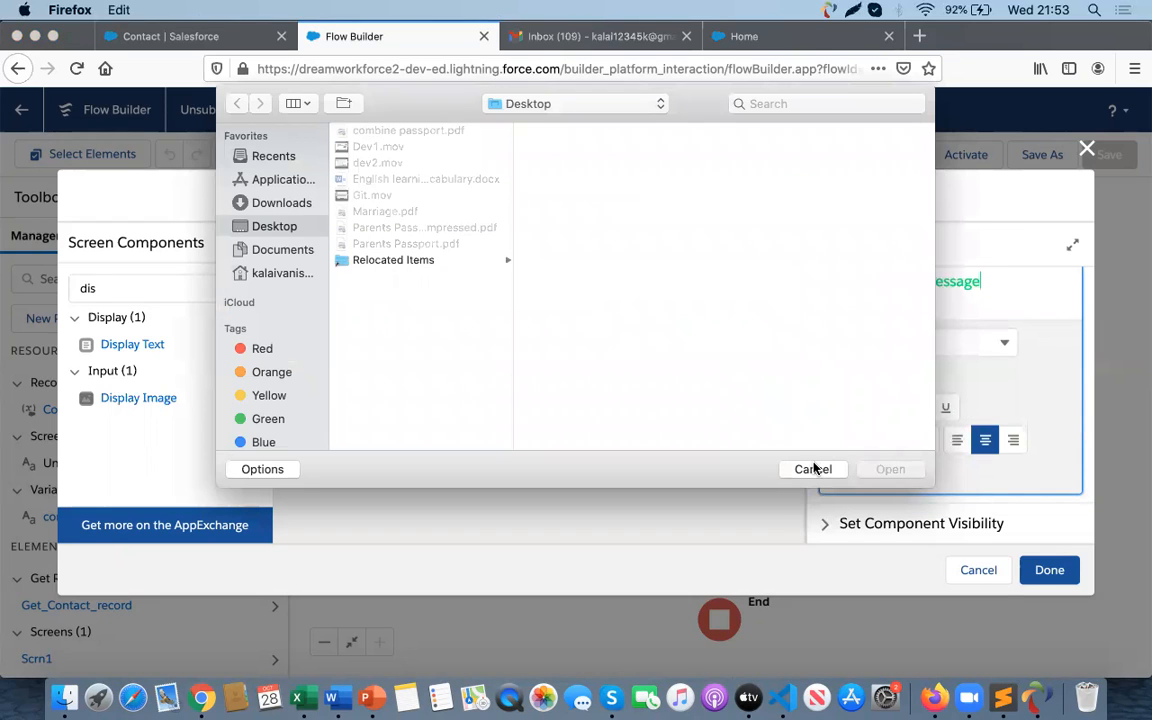
click(815, 467)
scroll(949, 428, up, 3)
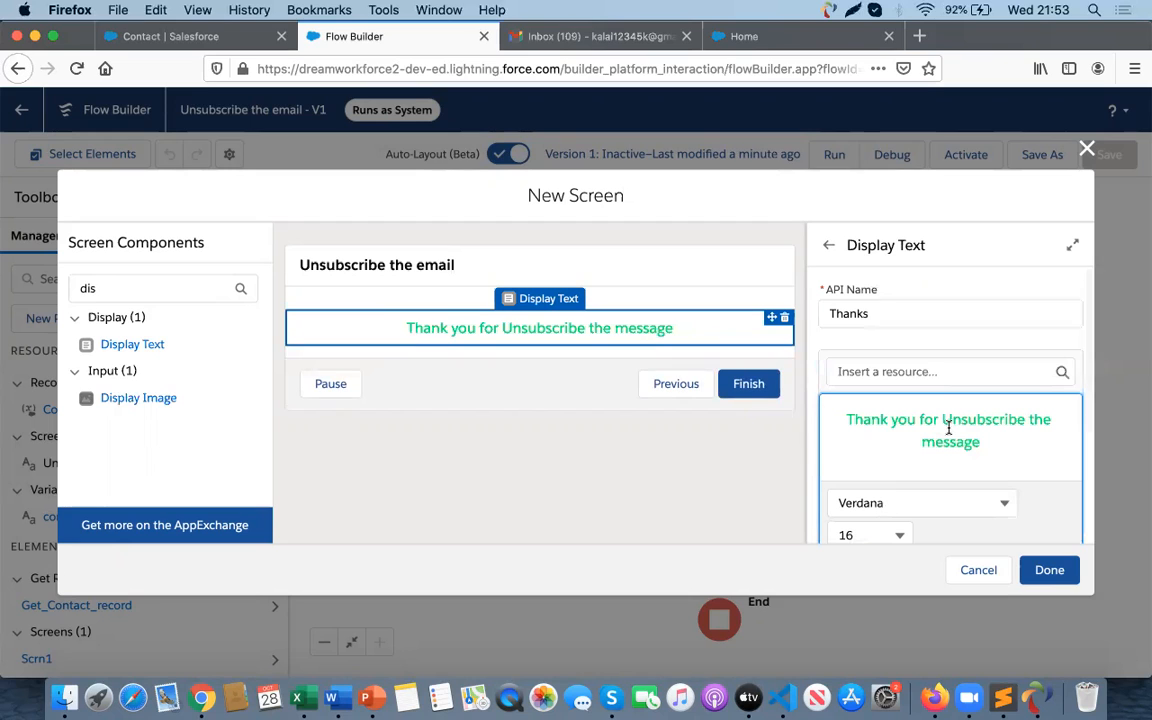
- Close the thank-you screen editor and save the flow
click(1047, 571)
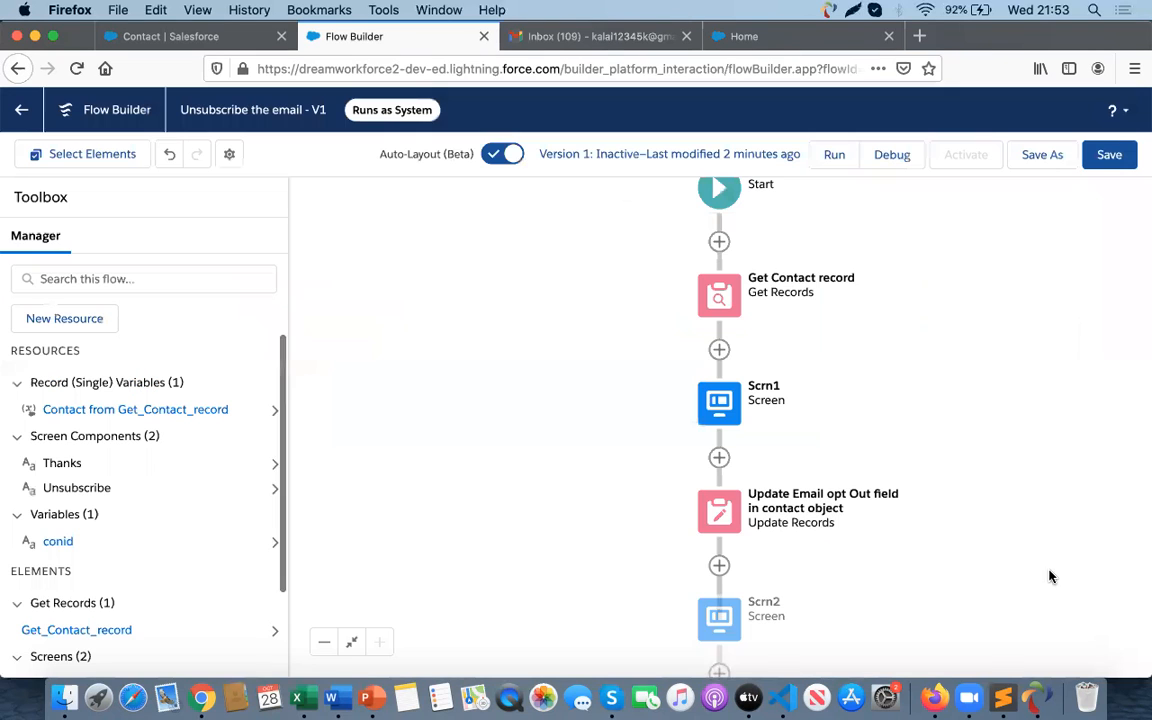
click(1106, 158)
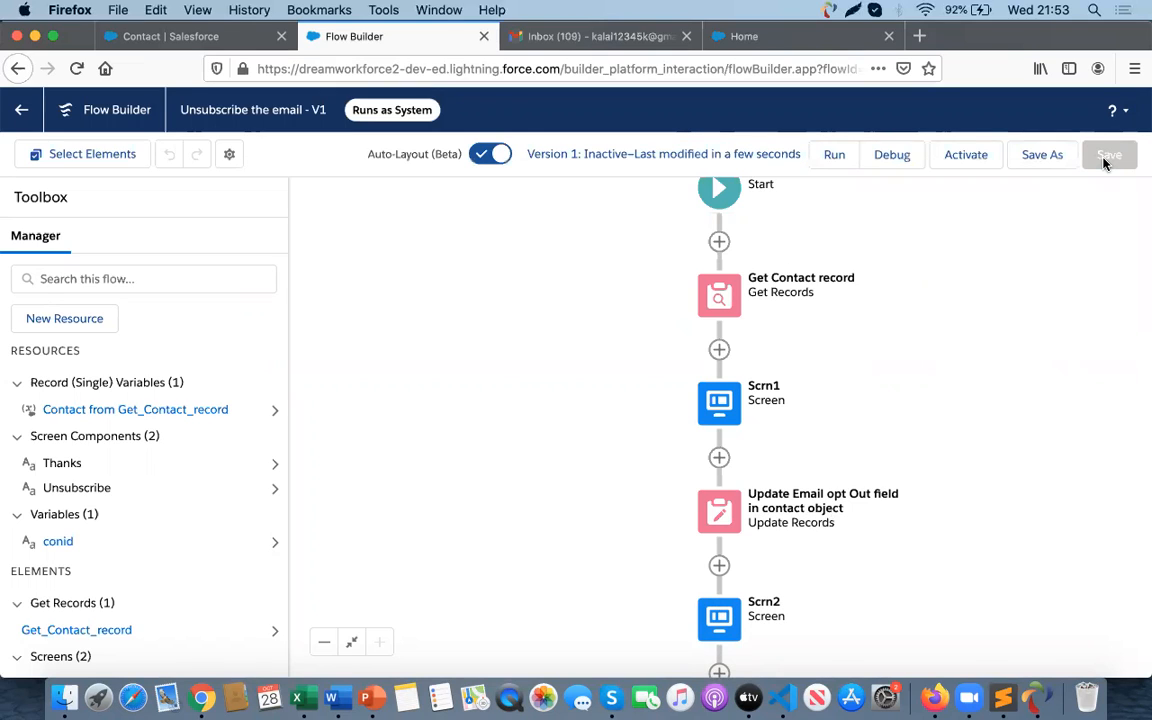
- Launch a debug run of the flow in a new tab and return to the flow builder
click(892, 155)
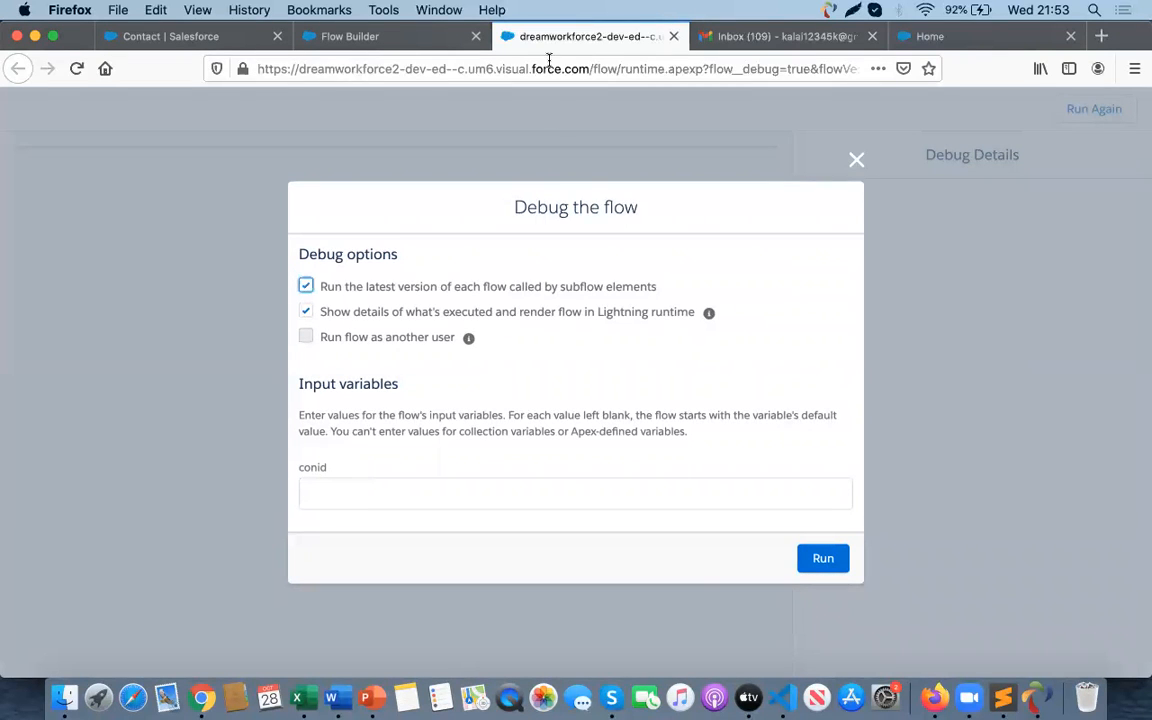
click(372, 36)
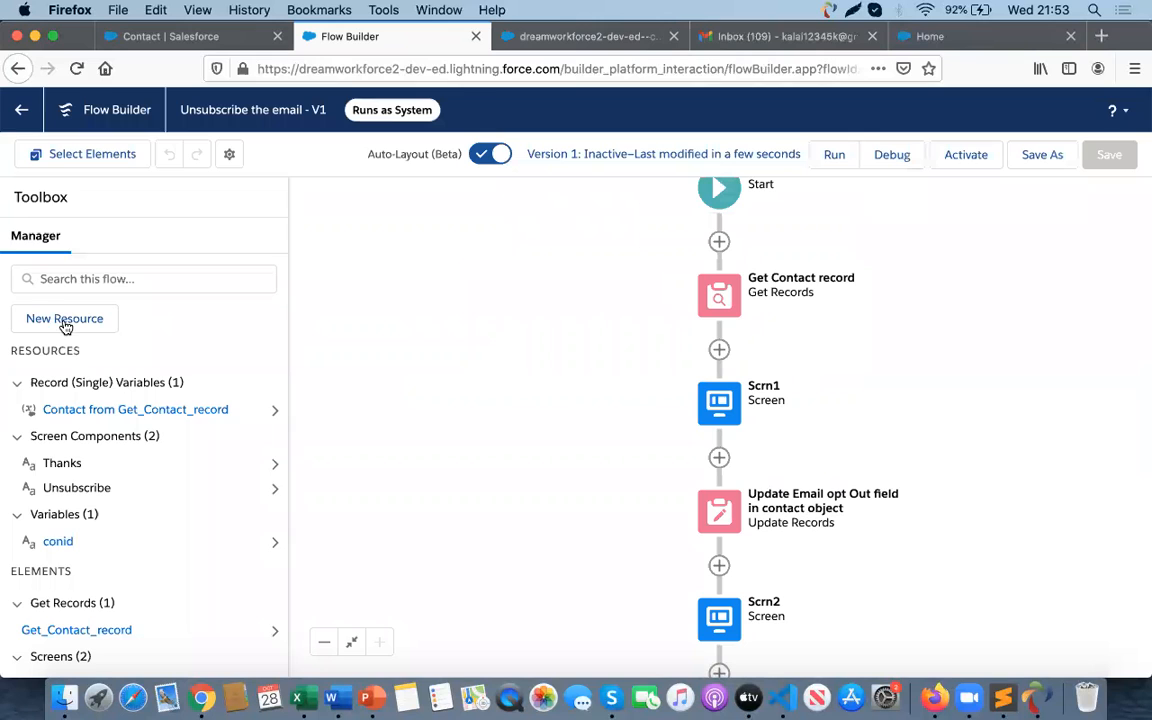
- Review the conid variable's availability settings without changing them
click(58, 541)
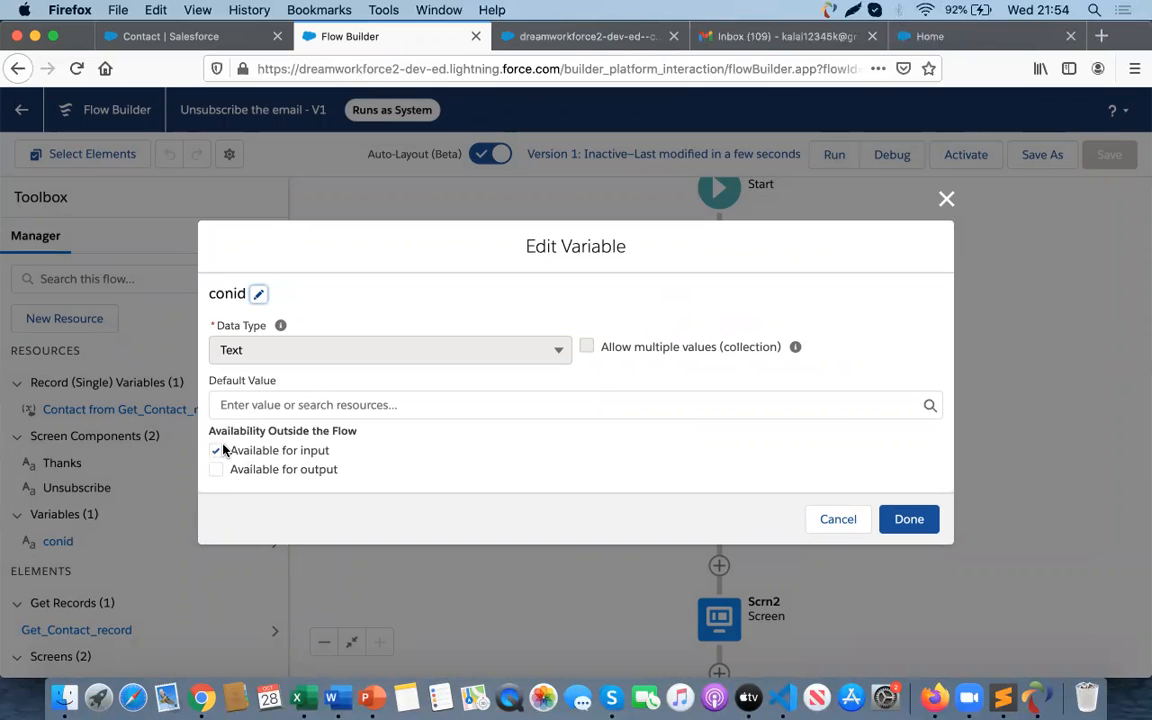
click(818, 528)
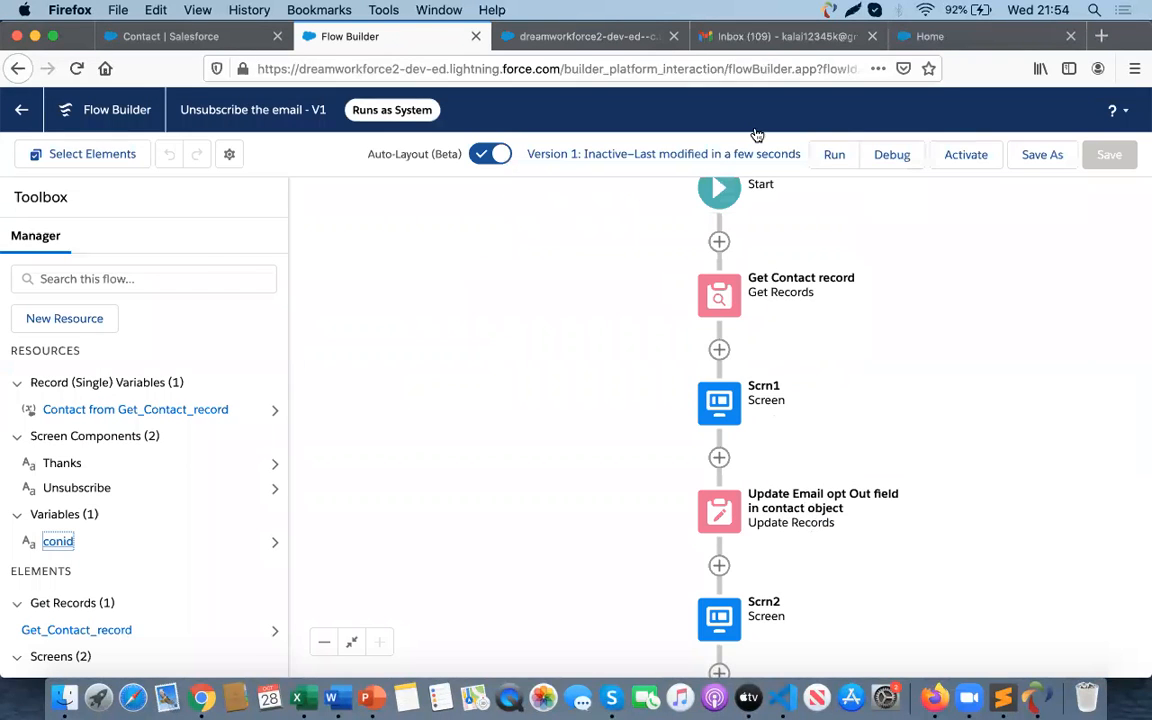
click(544, 35)
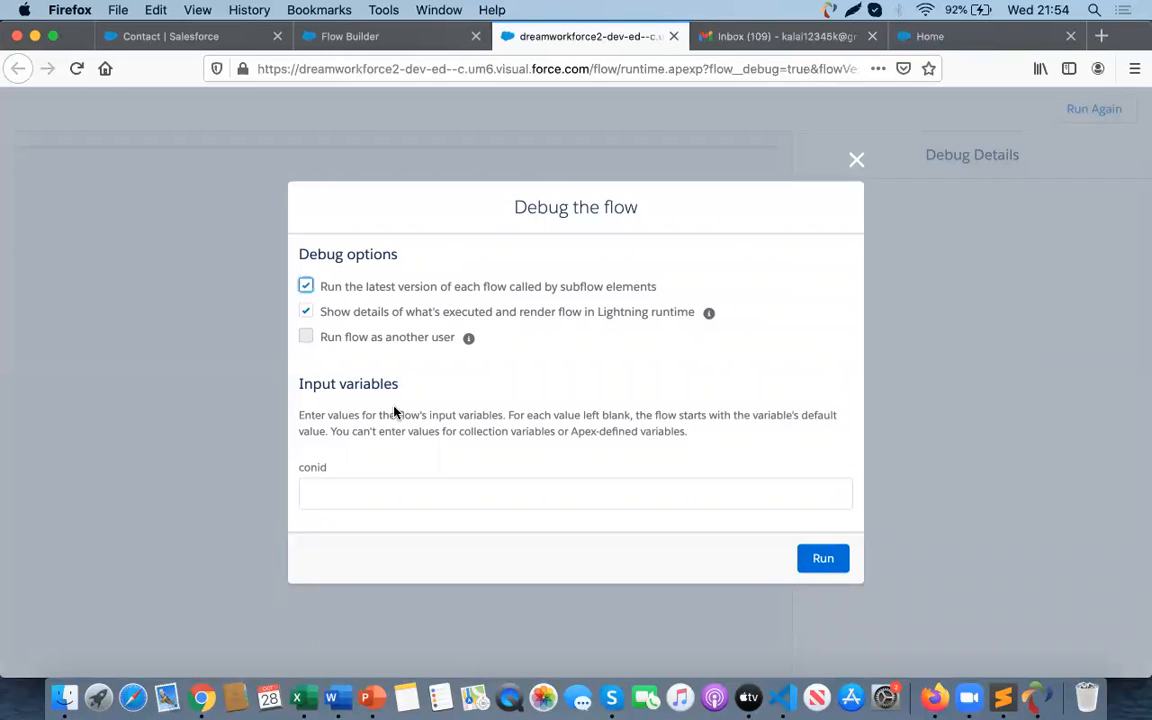
- Open the Sales app in the Salesforce tab
click(333, 492)
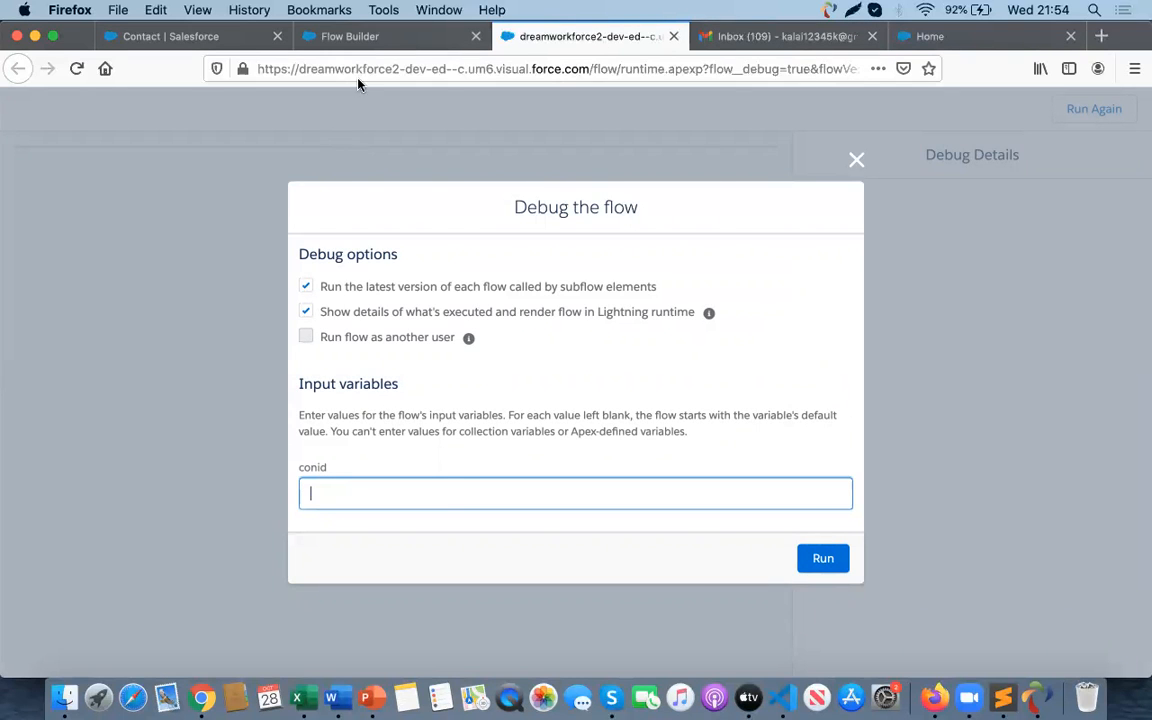
click(333, 37)
click(210, 38)
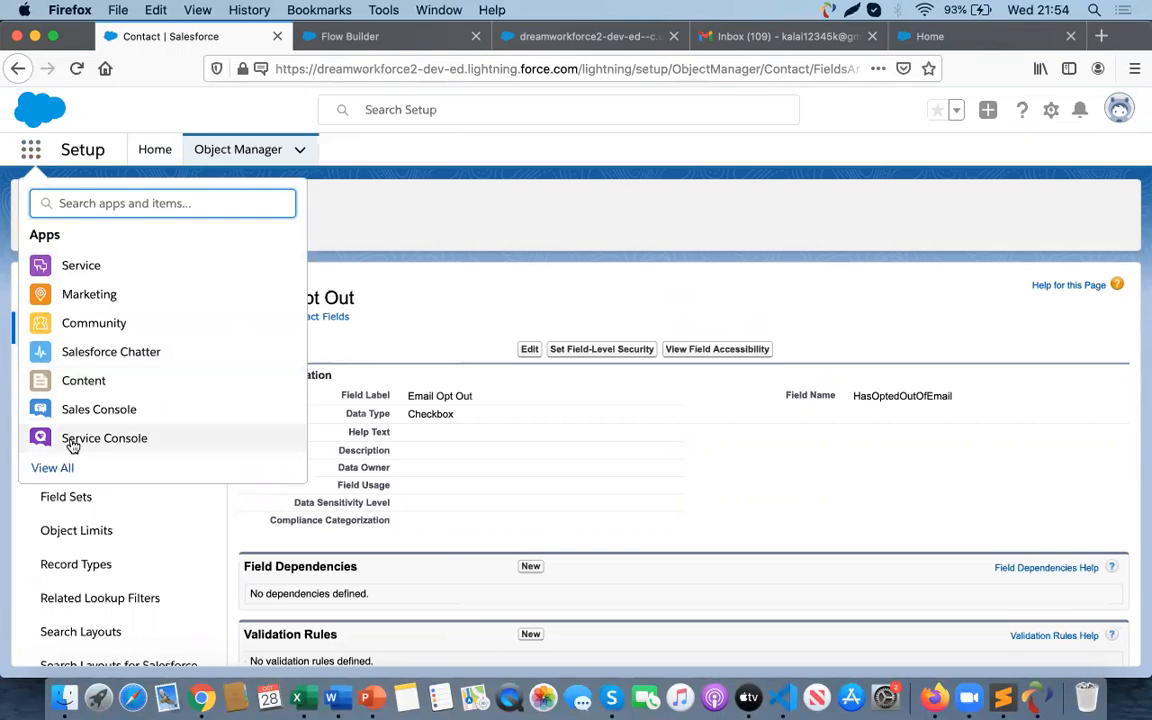
text(sa)
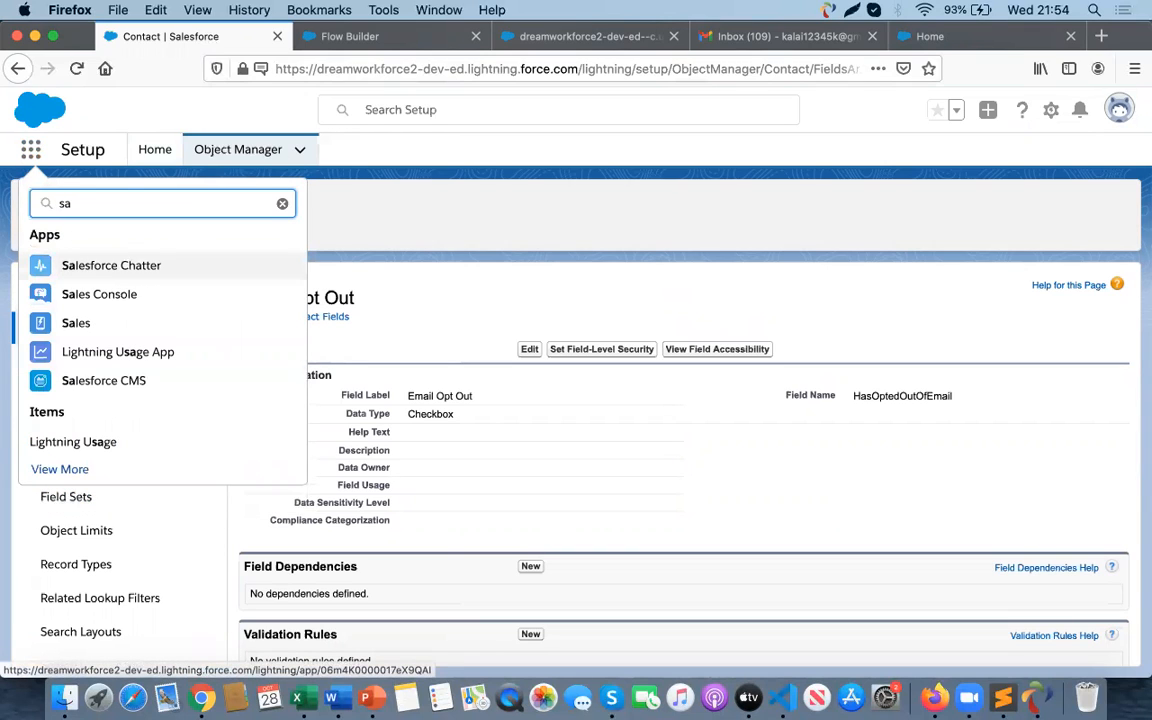
click(72, 326)
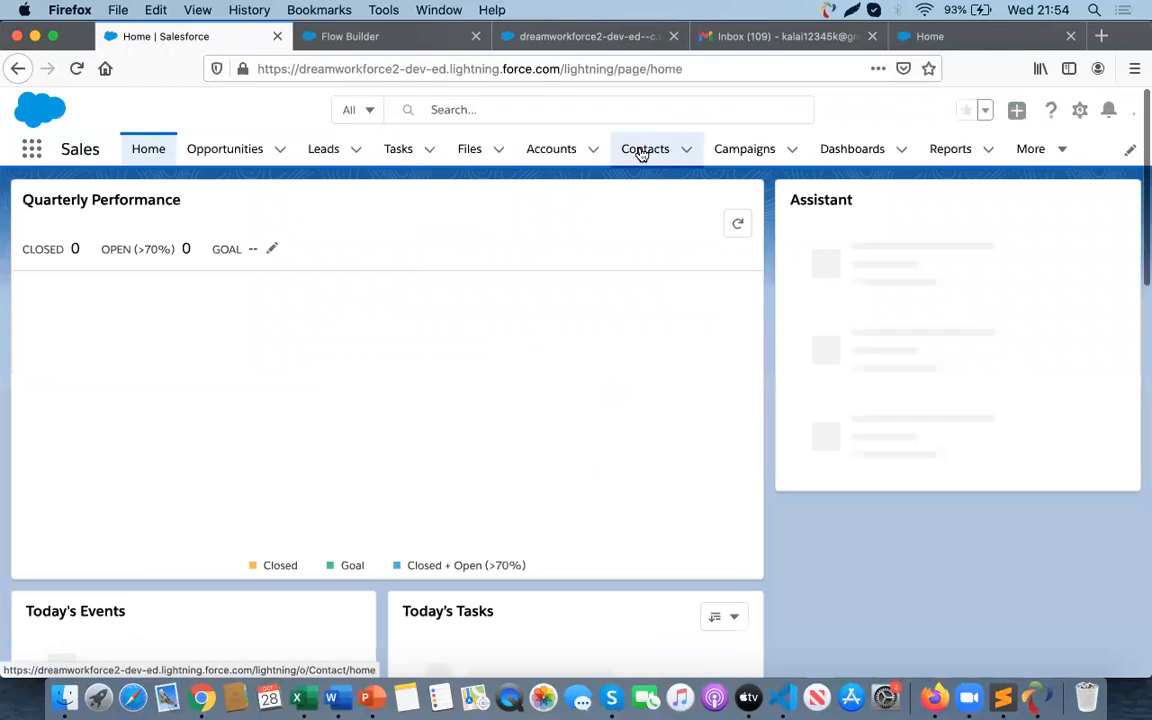
- Go to Contacts, decline browser notifications, and start a new contact
click(638, 152)
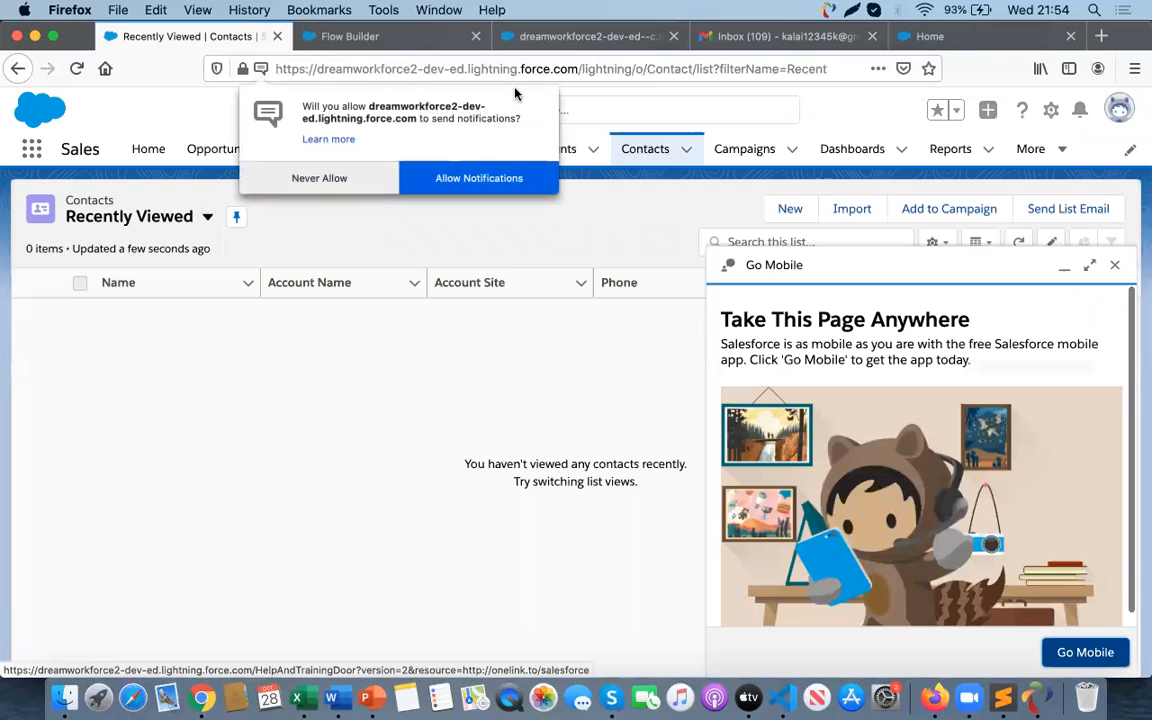
click(322, 181)
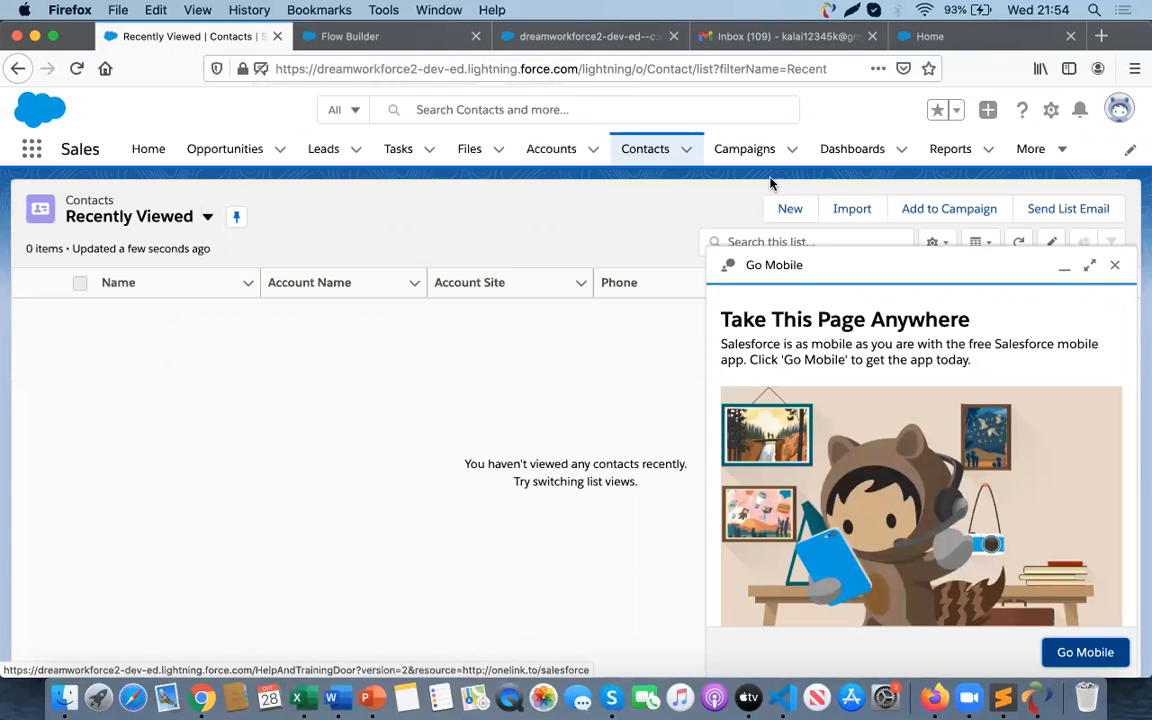
click(790, 210)
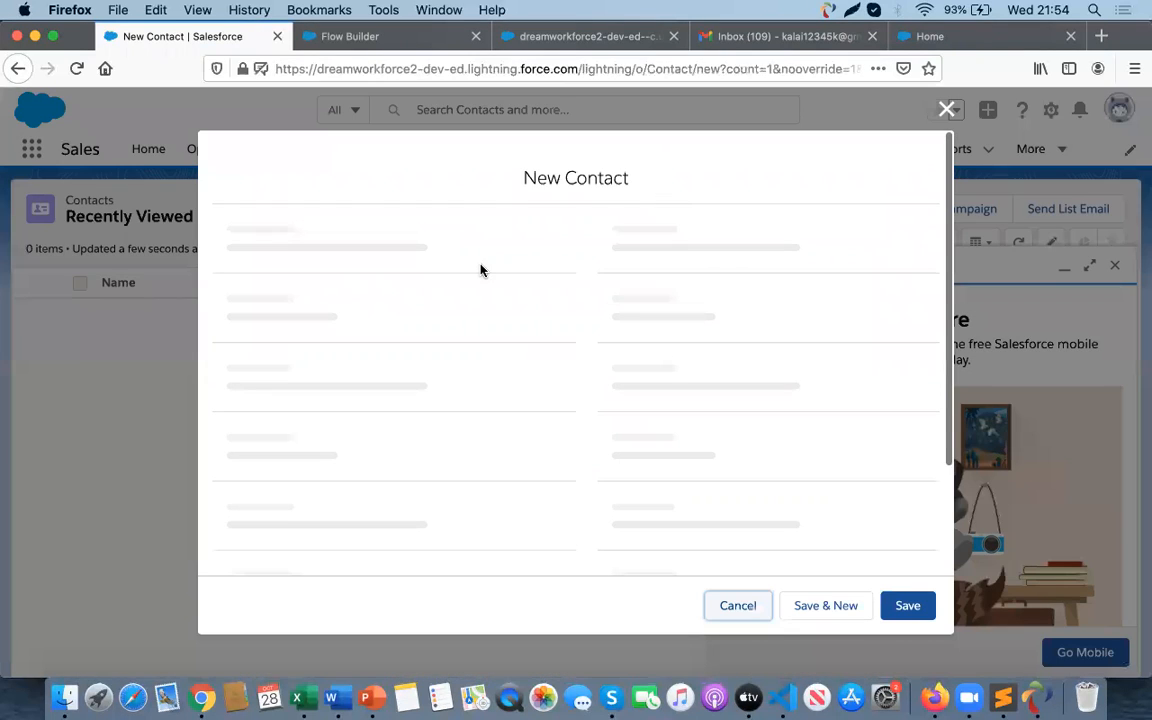
- Set the new contact's salutation to Mrs. and enter the contact's first and last name
click(287, 366)
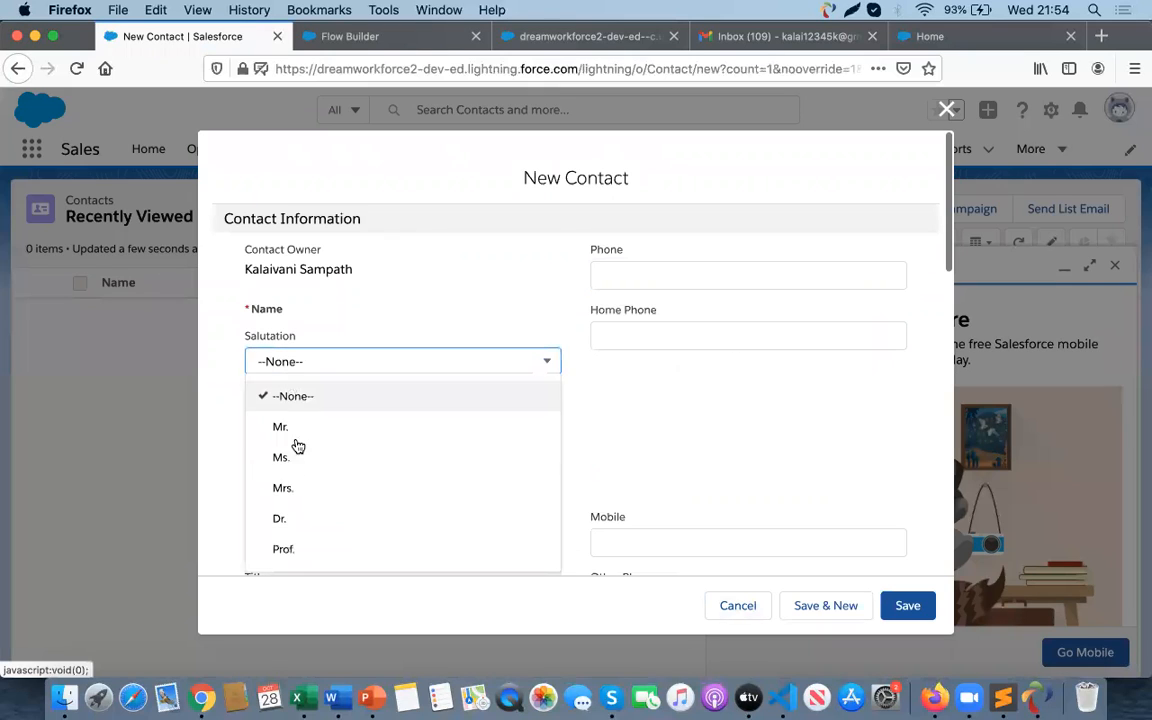
click(290, 488)
click(277, 411)
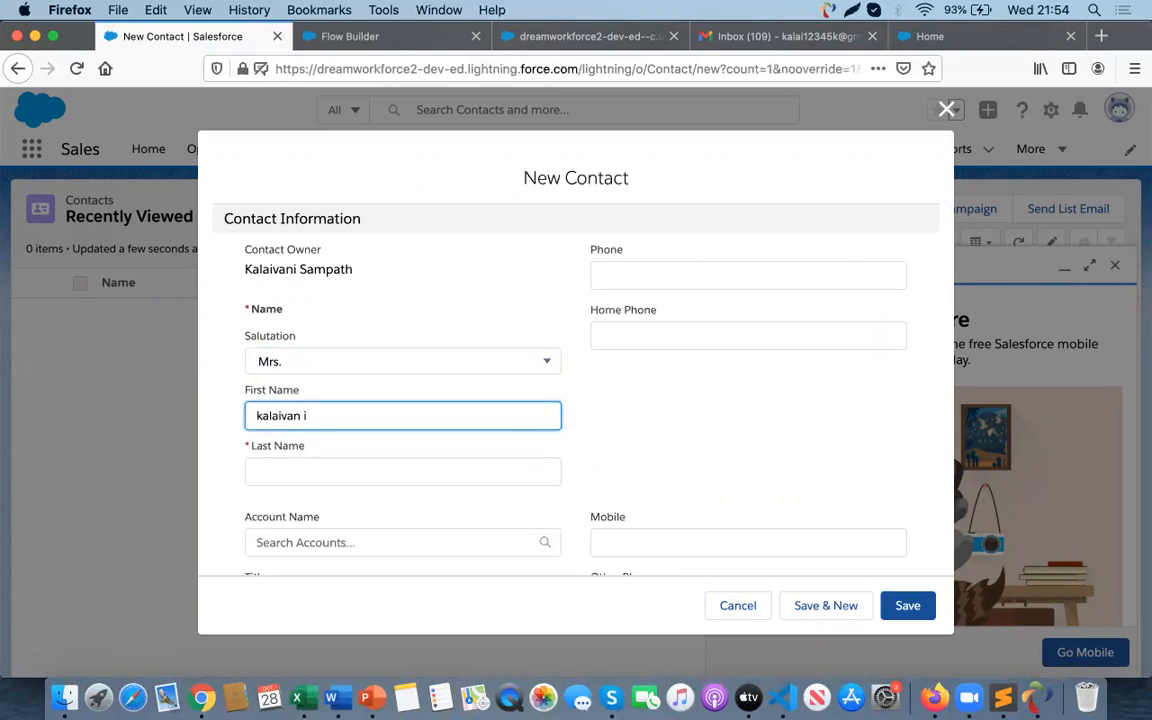
key(Tab)
text(S)
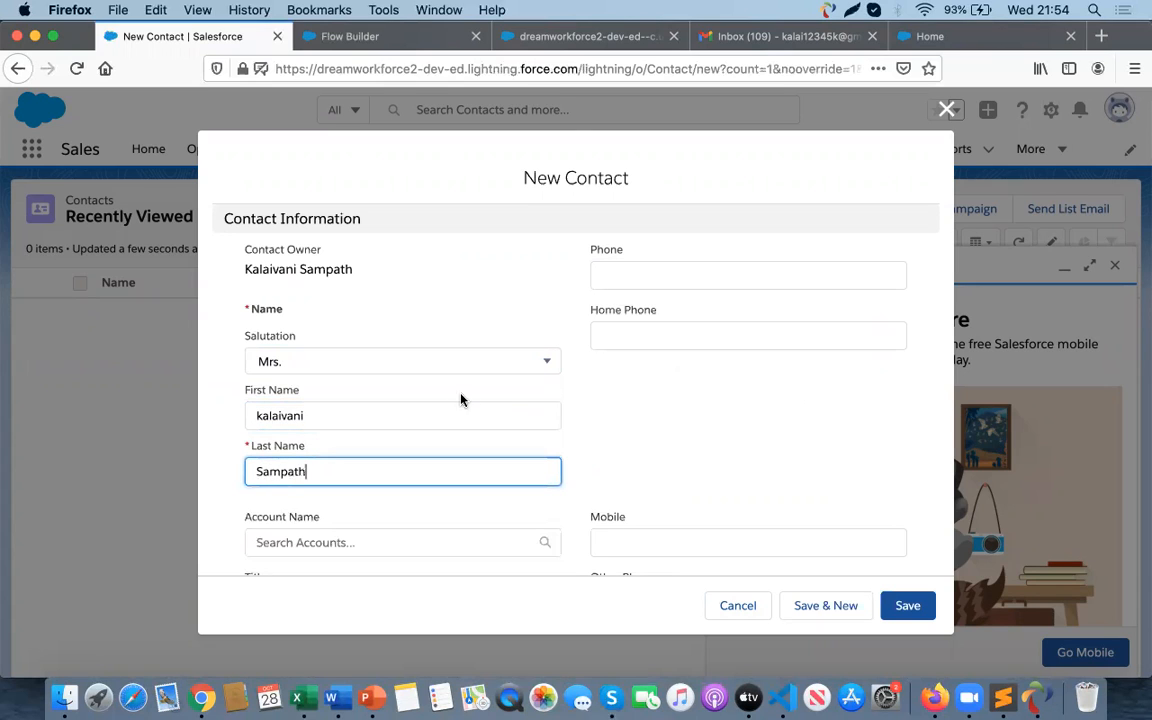
- Fill in the contact's e-mail address and save the new contact
scroll(507, 404, down, 3)
scroll(729, 463, up, 3)
scroll(728, 463, down, 7)
click(619, 386)
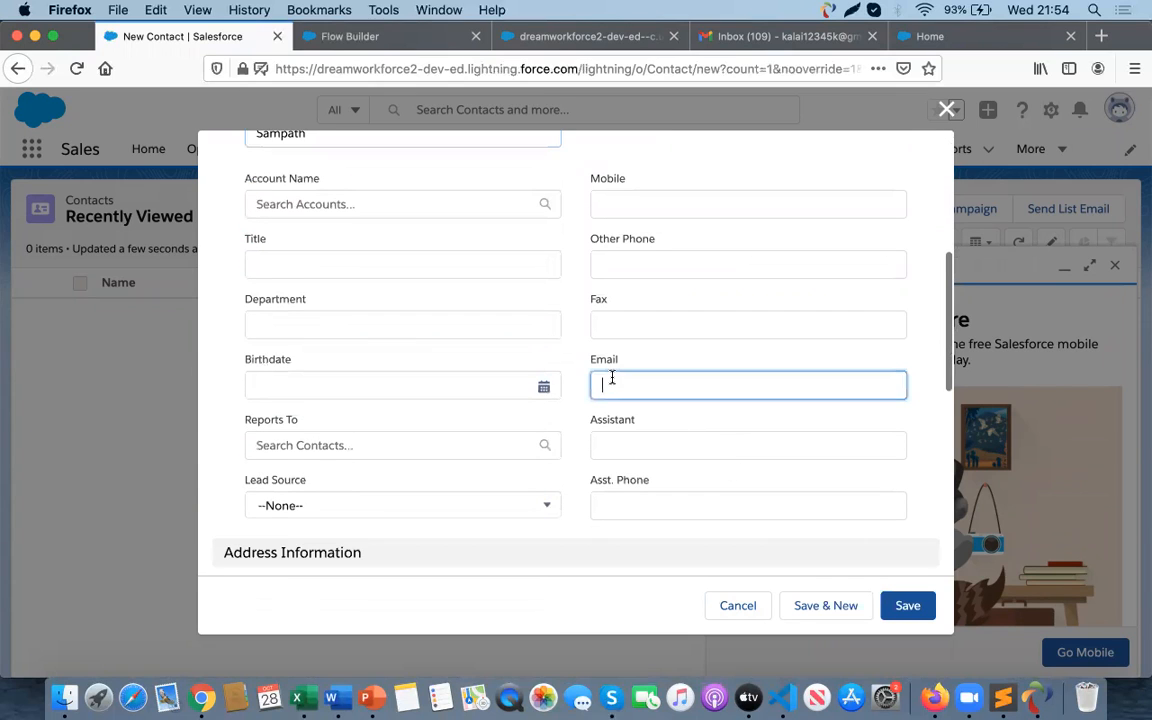
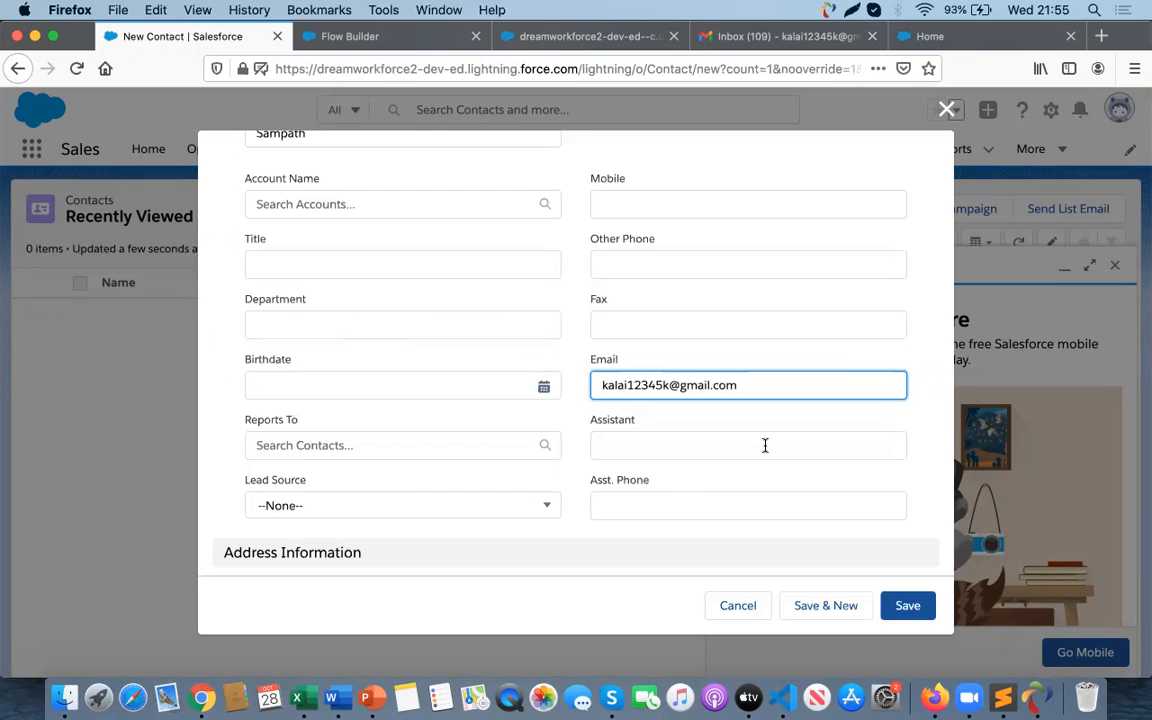
scroll(765, 445, down, 2)
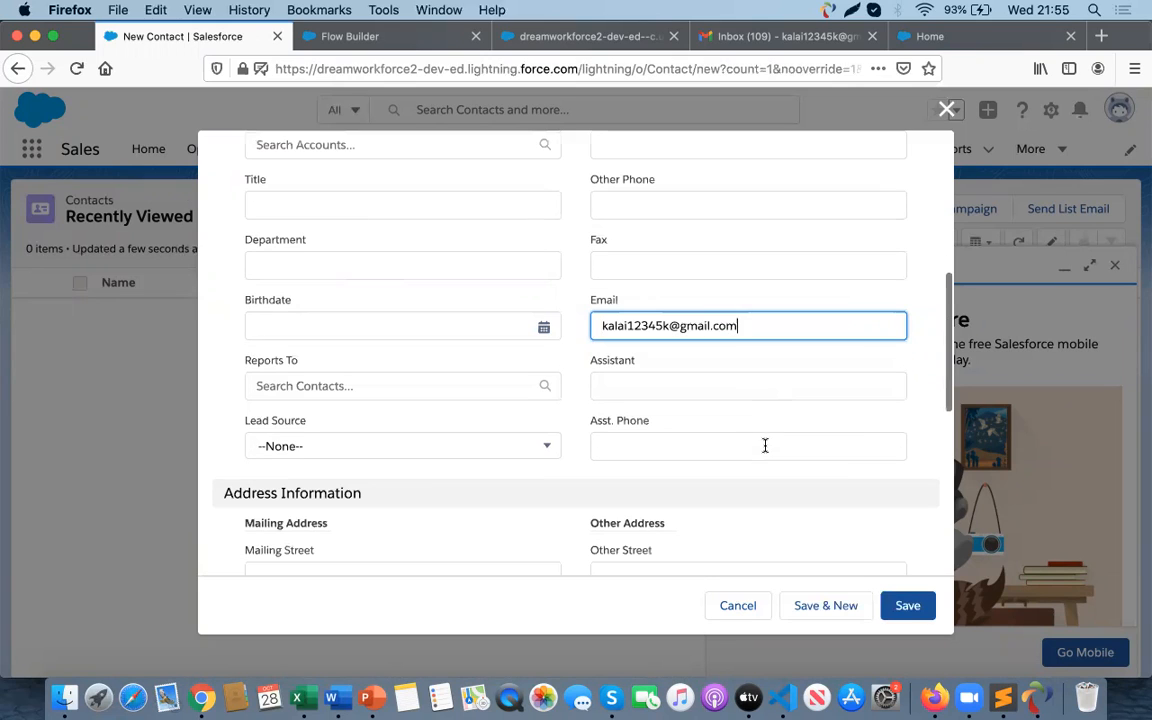
click(909, 614)
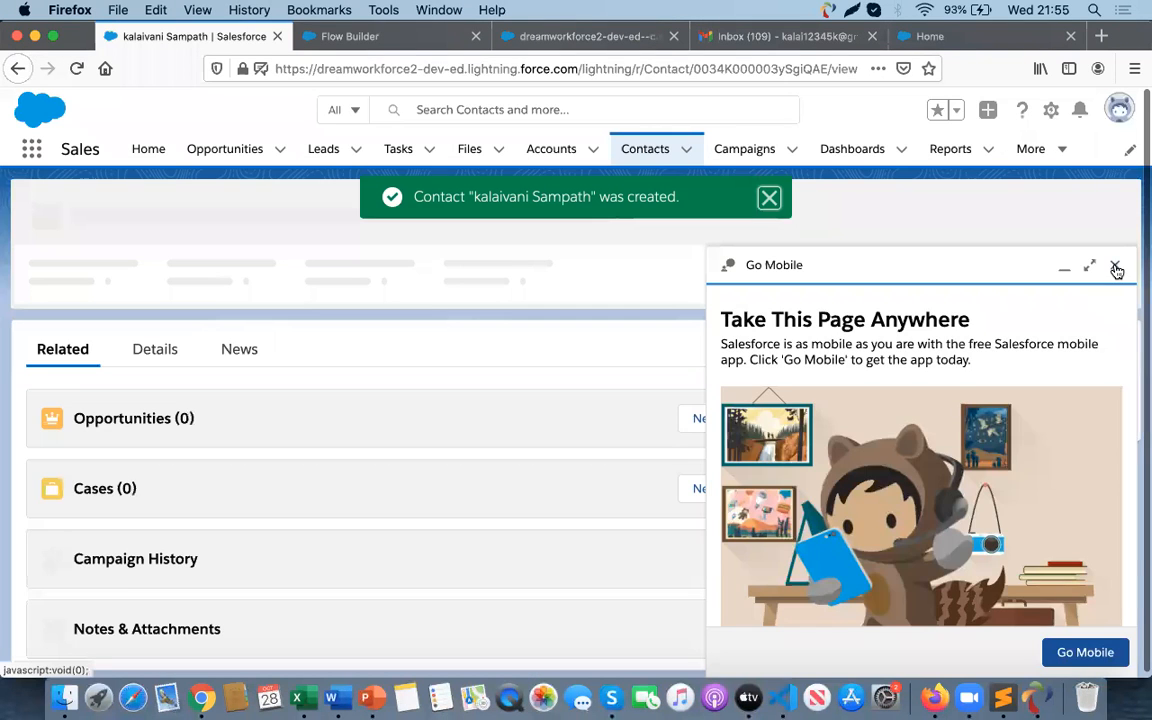
- Dismiss the Go Mobile panel and confirmation, then copy the contact's record ID from the address bar
click(1114, 265)
click(770, 198)
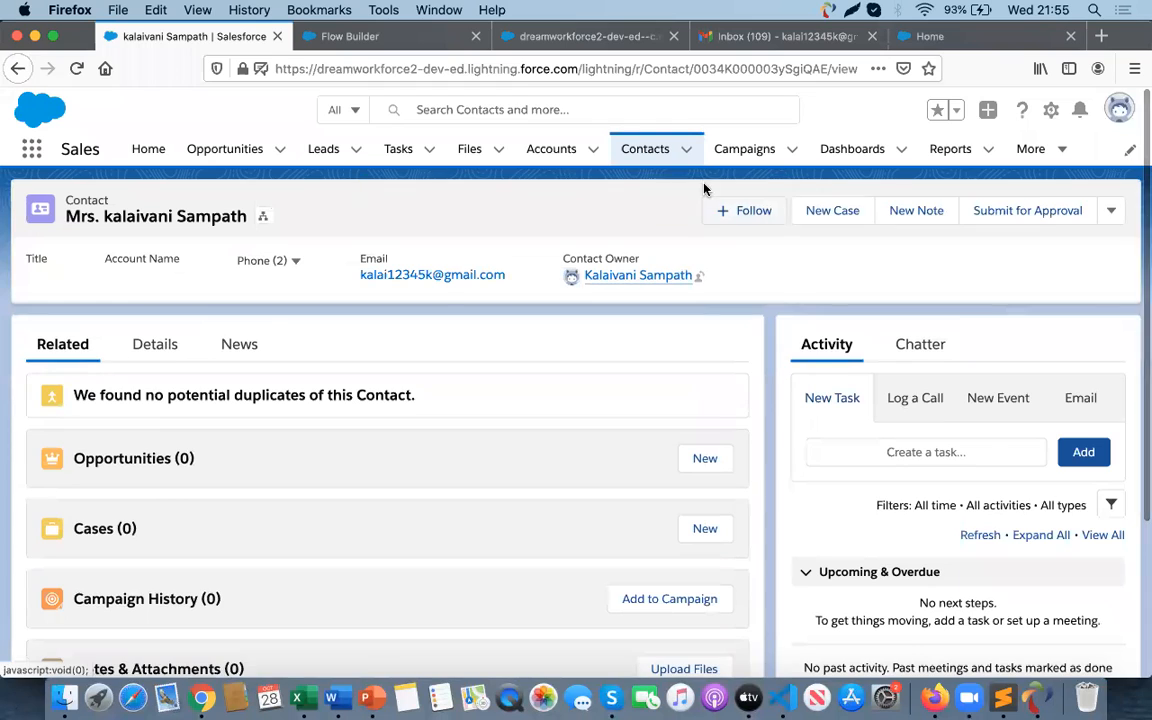
double_click(750, 70)
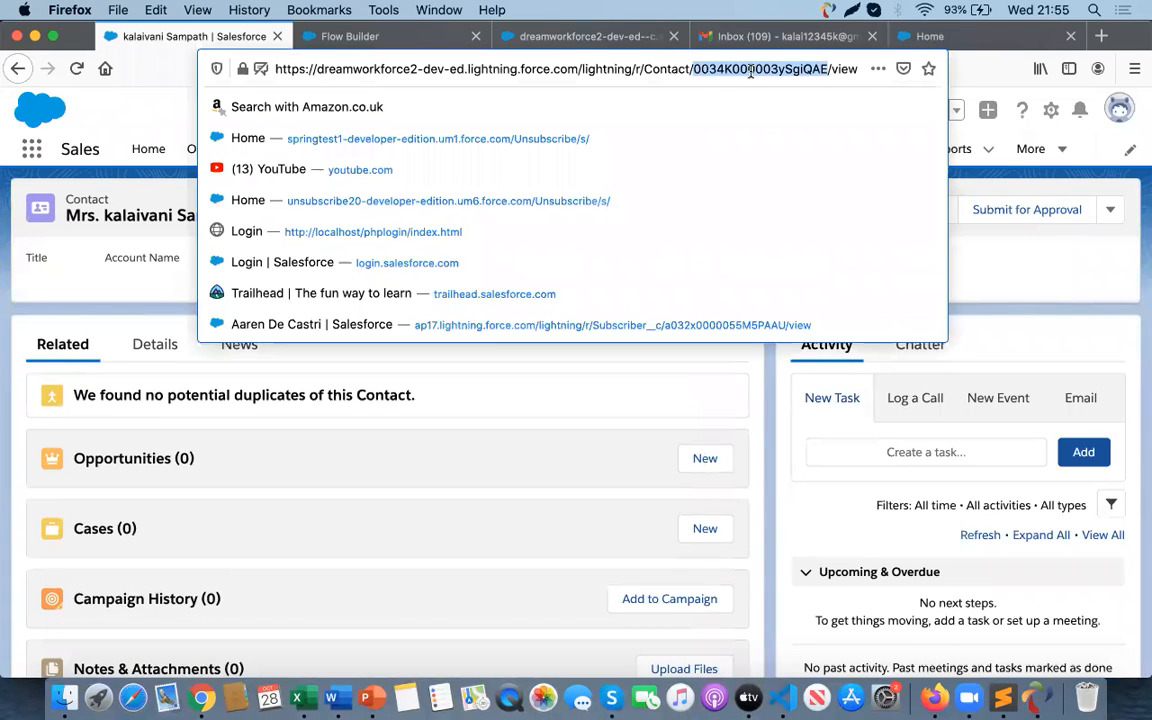
key(super+c)
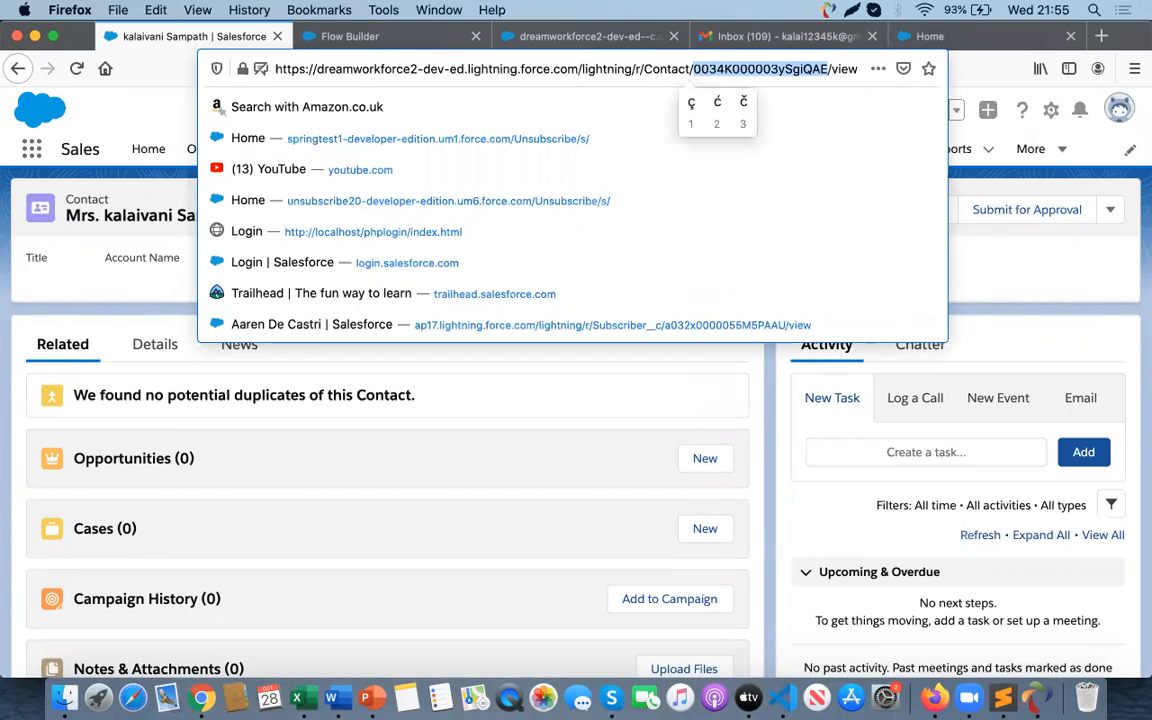
- Paste the contact's record ID into the conid input of the debug dialog and run the flow
key(super+Tab)
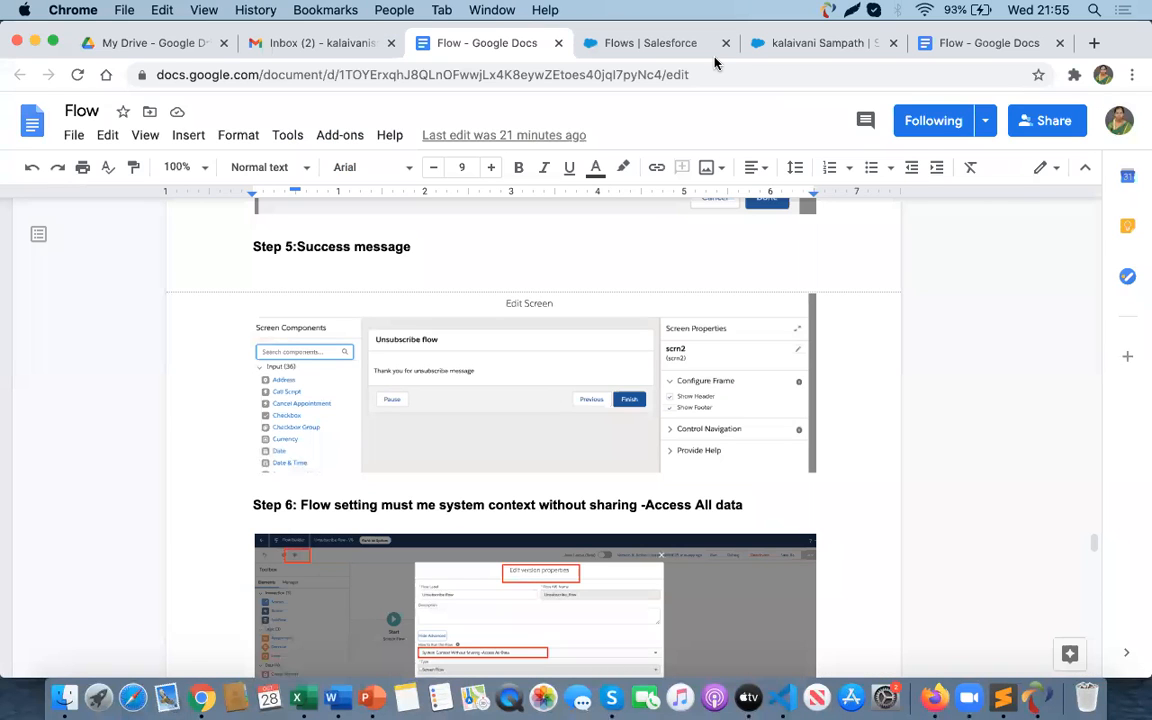
key(super+Tab)
click(590, 38)
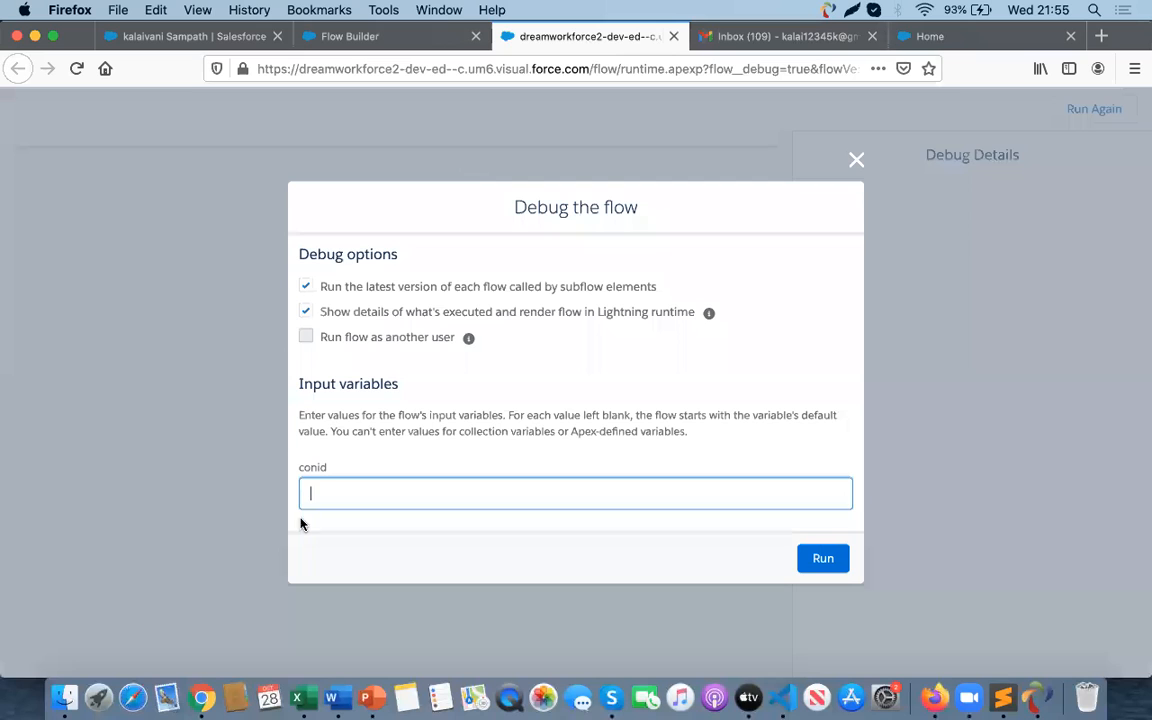
key(super+v)
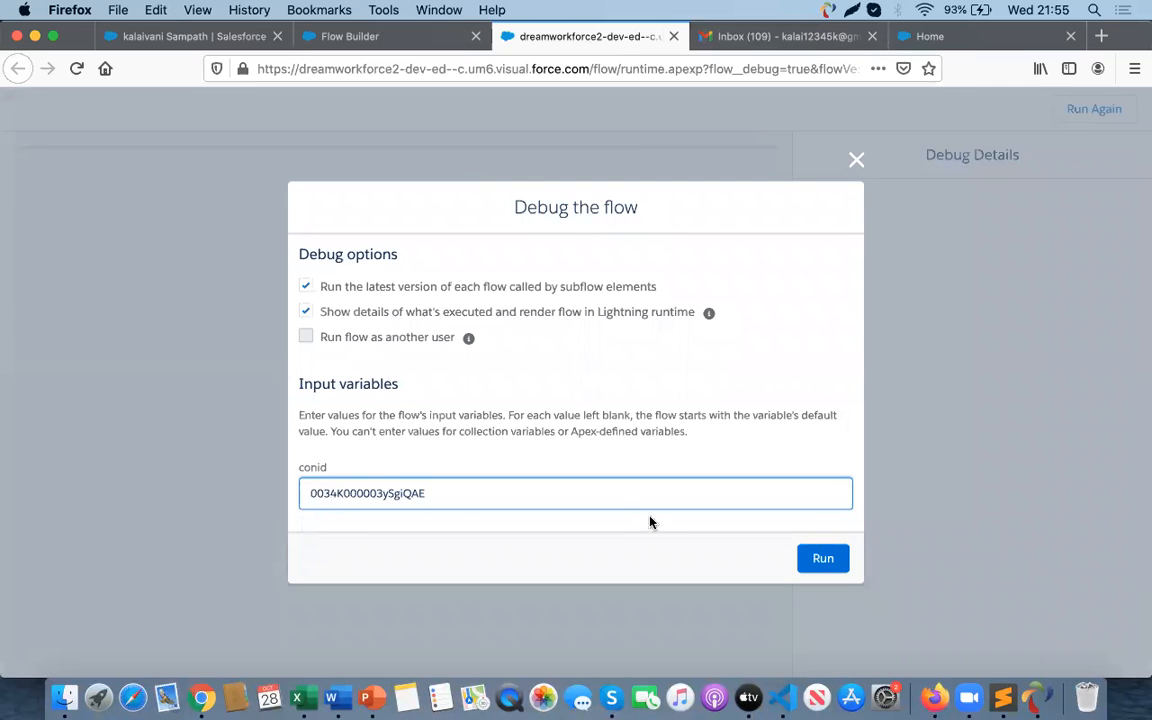
click(815, 562)
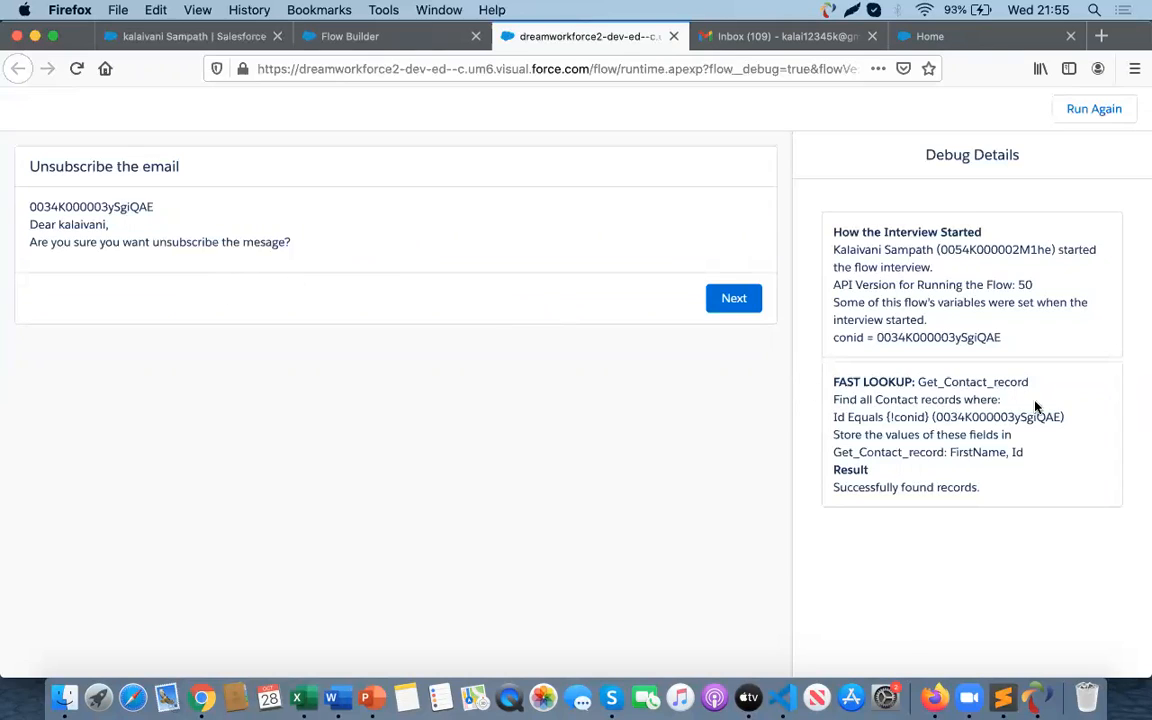
- Switch to the contact record and open its Details to review the fields before continuing the flow
double_click(99, 206)
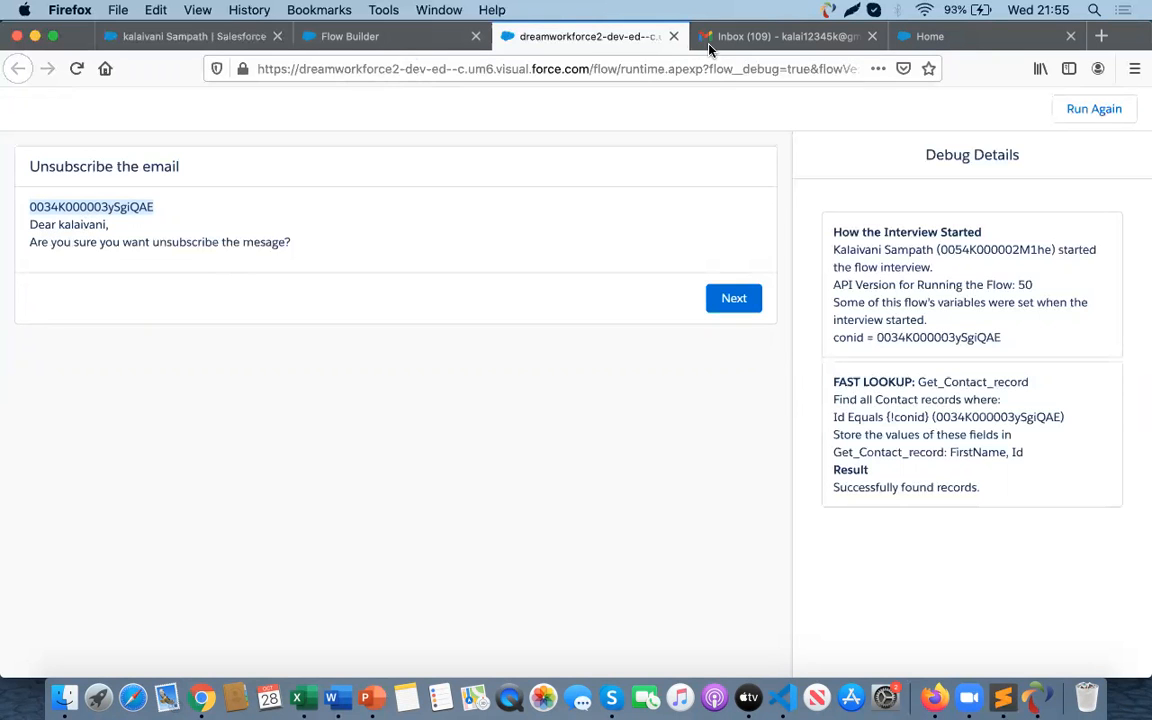
click(181, 36)
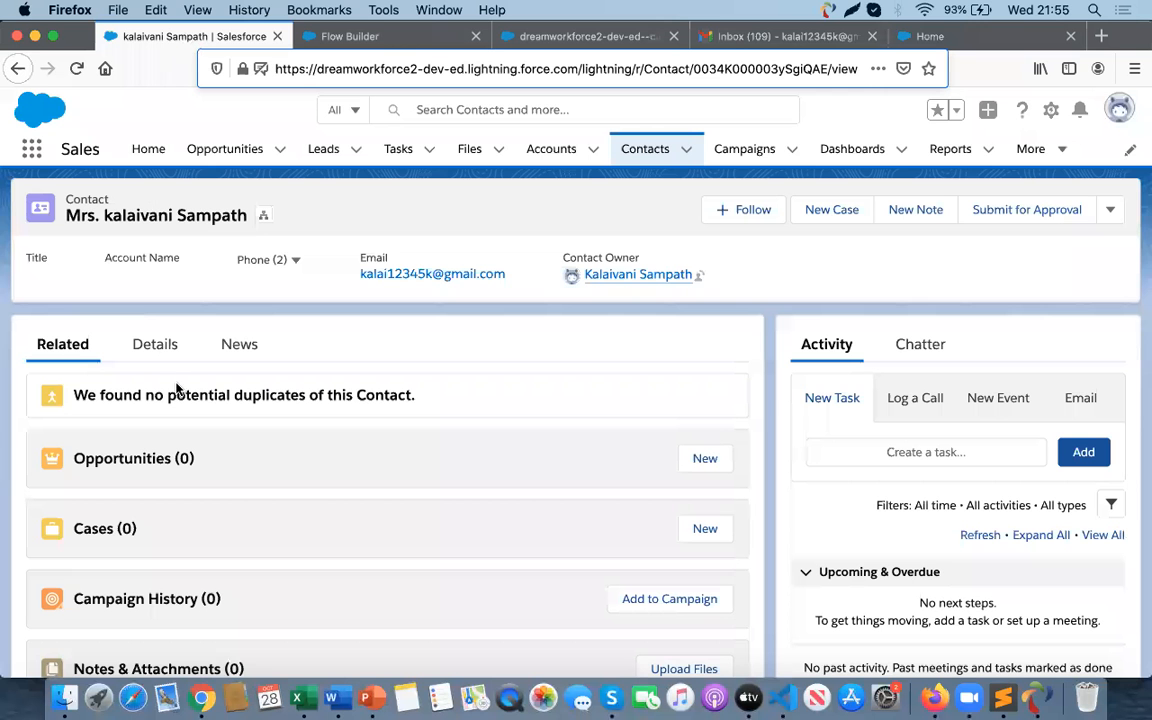
click(155, 352)
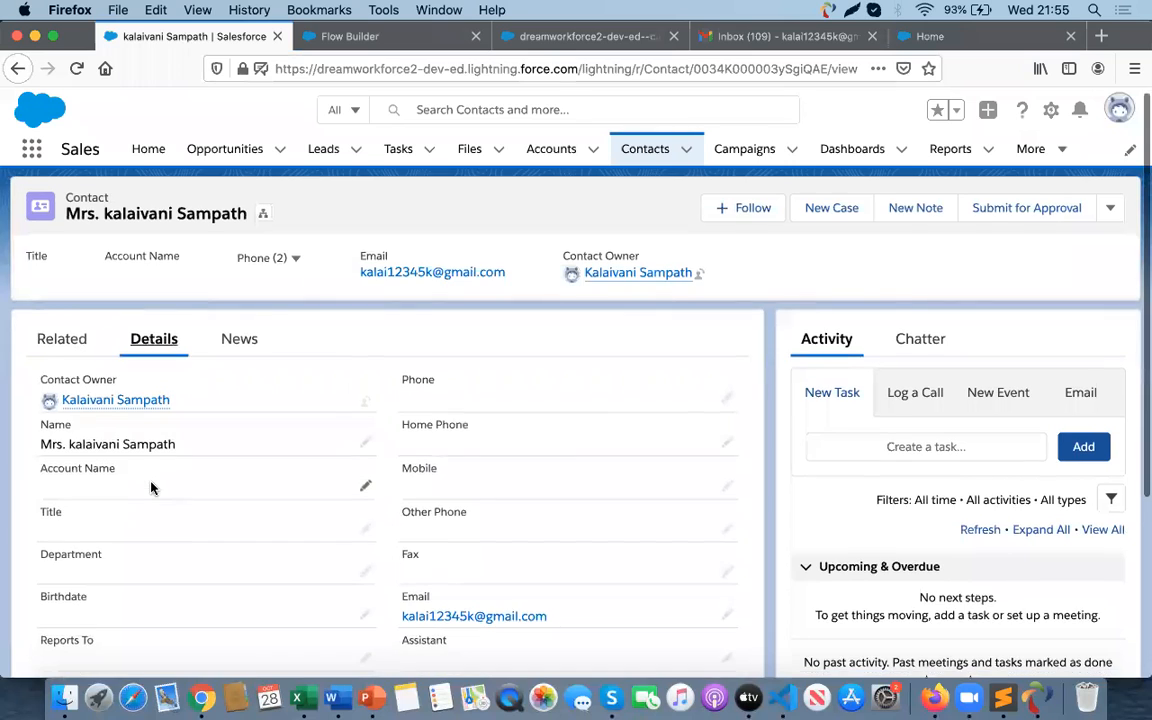
scroll(368, 386, down, 2)
click(365, 372)
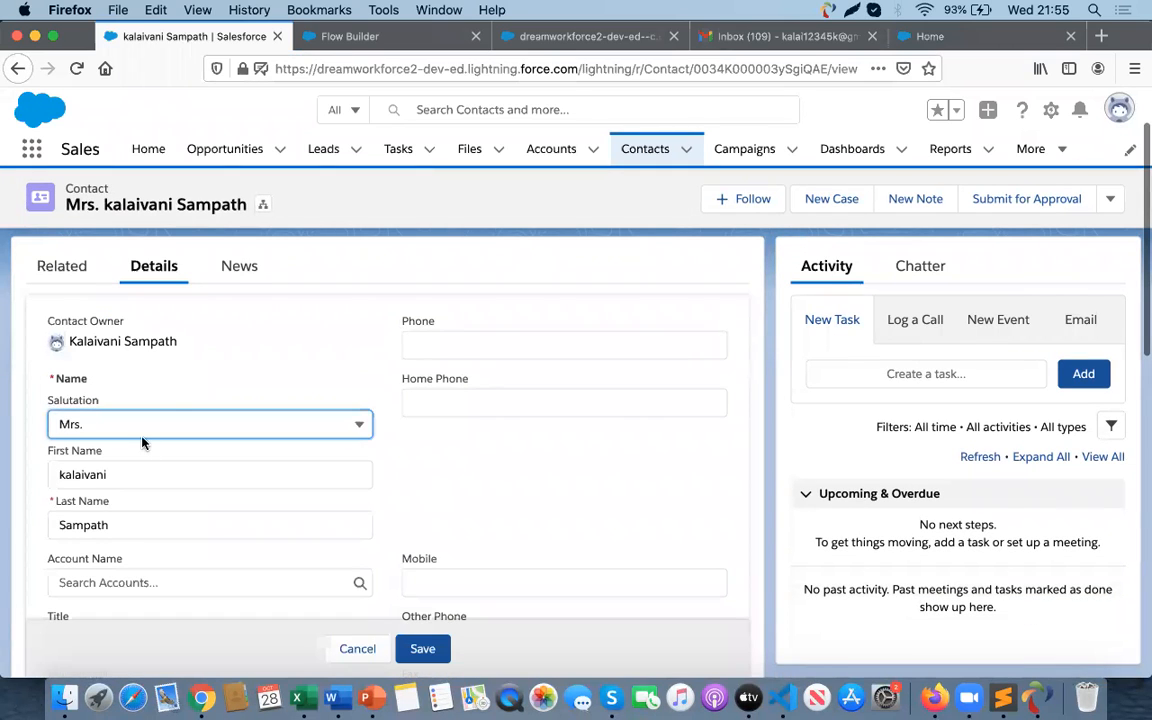
- Continue the debug run past the unsubscribe confirmation screen to the thank-you screen
click(585, 36)
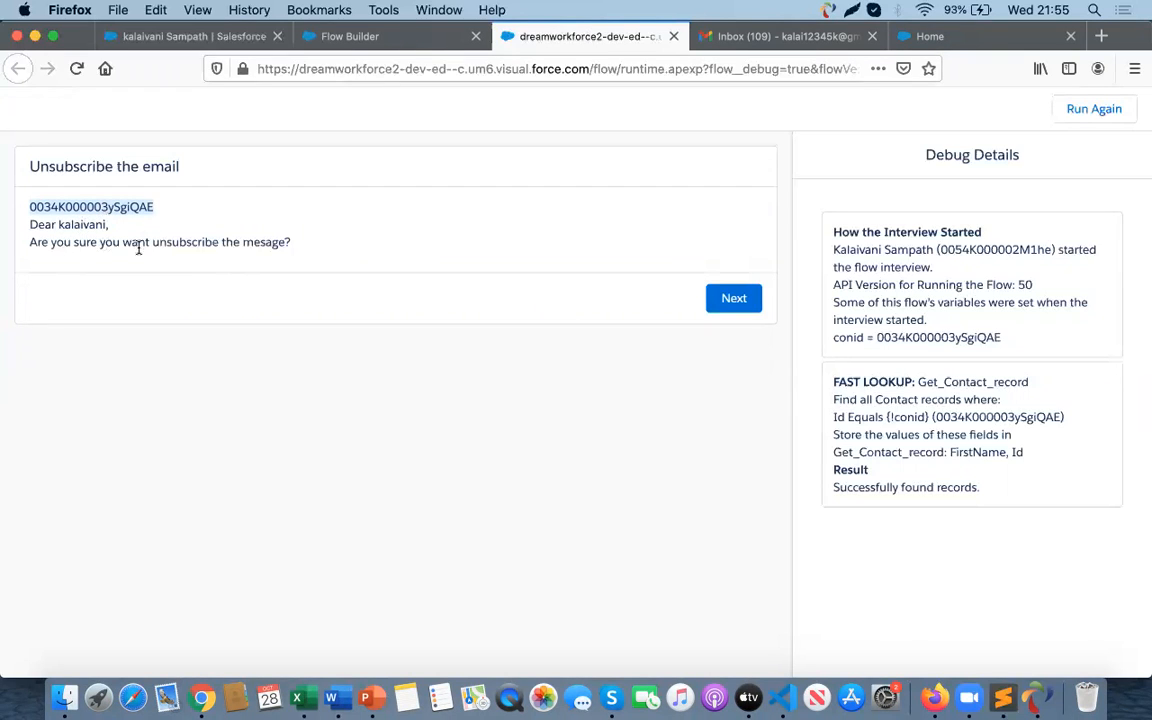
click(740, 302)
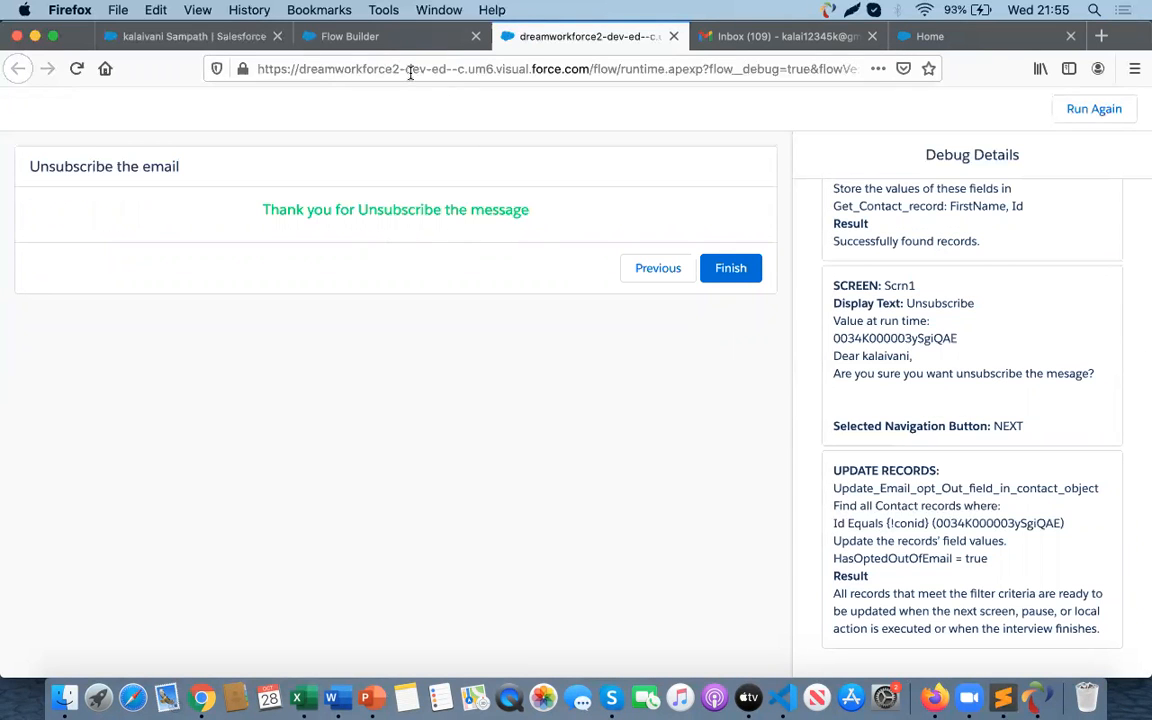
click(374, 42)
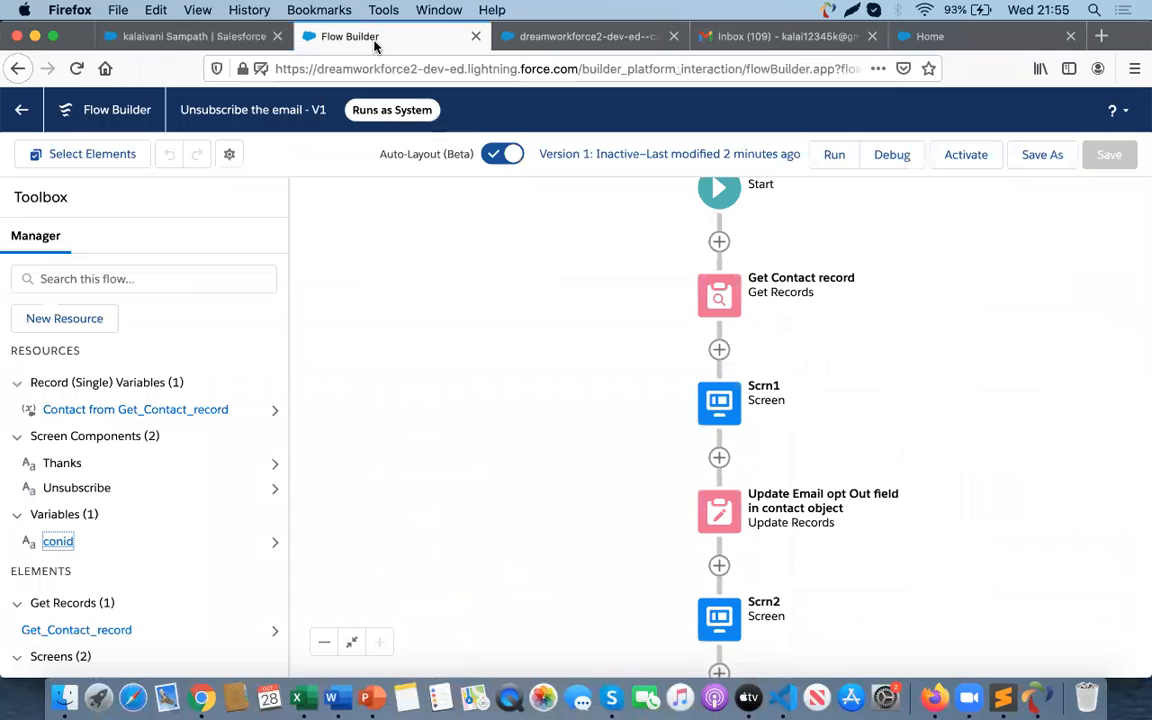
- Reload the contact record and scroll through its Details for the Email Opt Out field
click(176, 38)
click(152, 278)
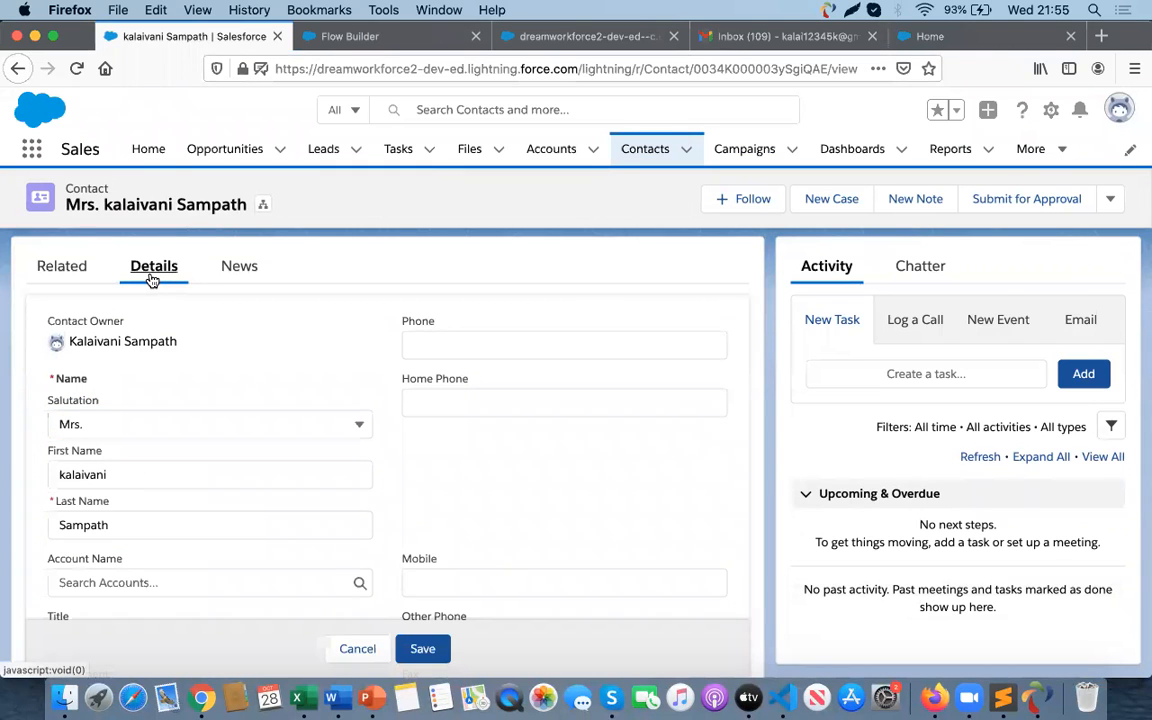
click(76, 69)
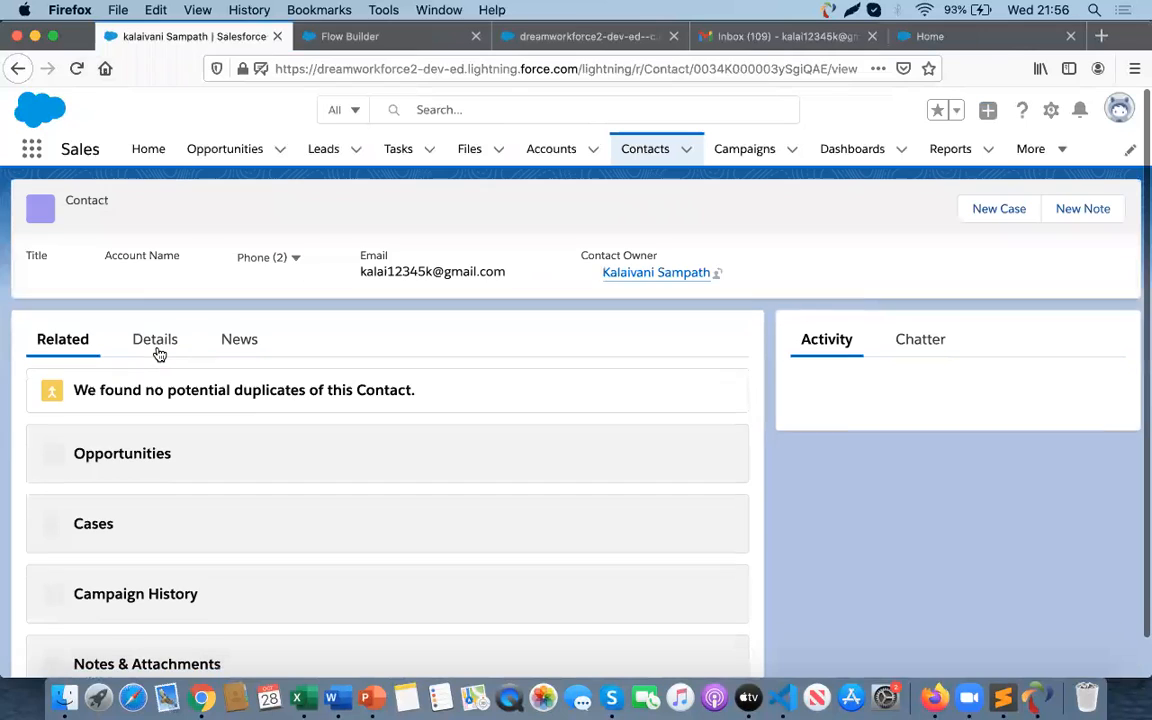
click(156, 350)
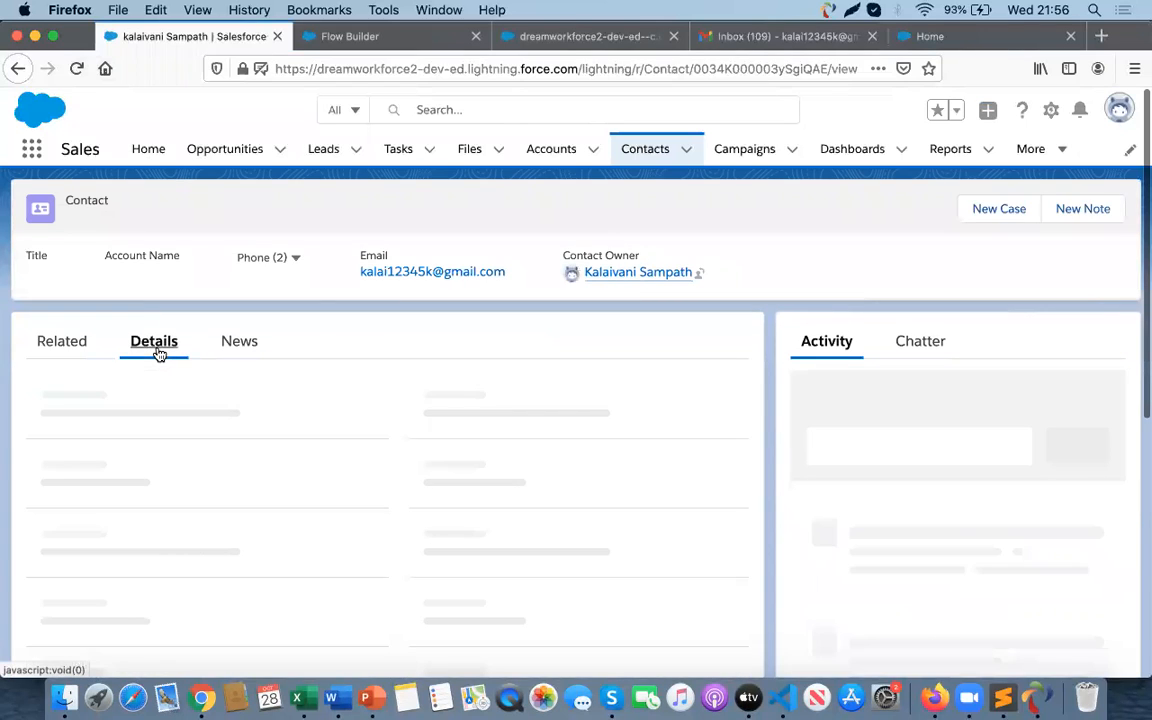
scroll(222, 457, down, 3)
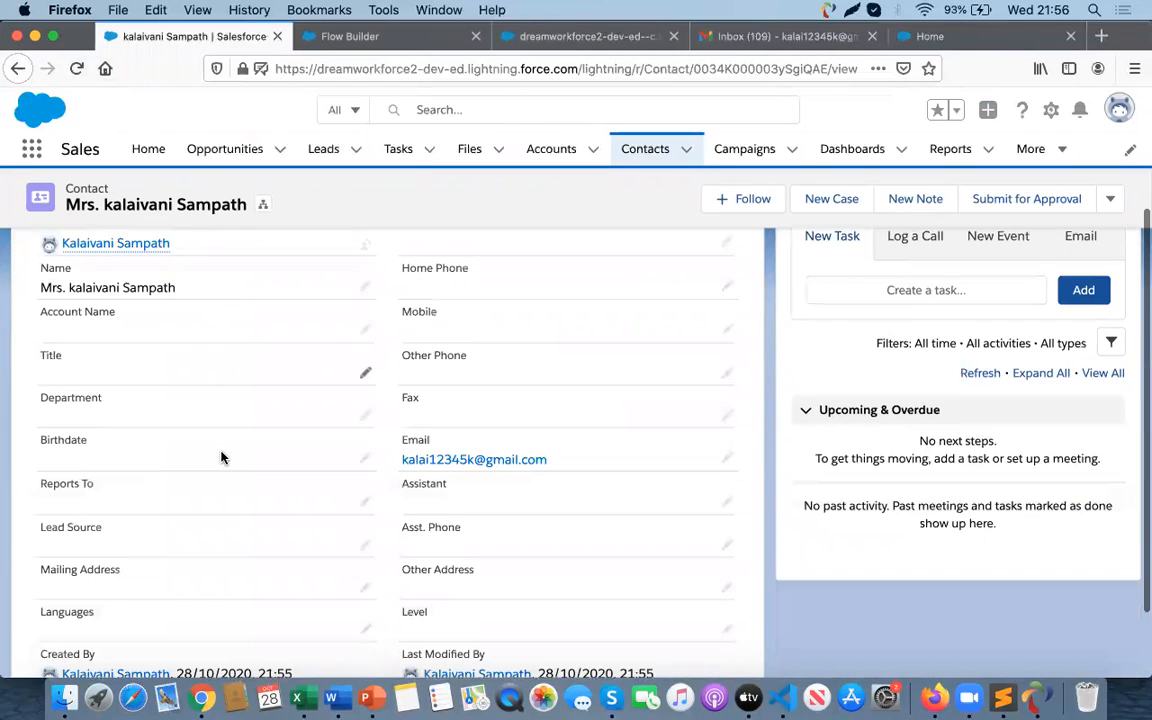
scroll(222, 457, down, 2)
scroll(222, 457, up, 5)
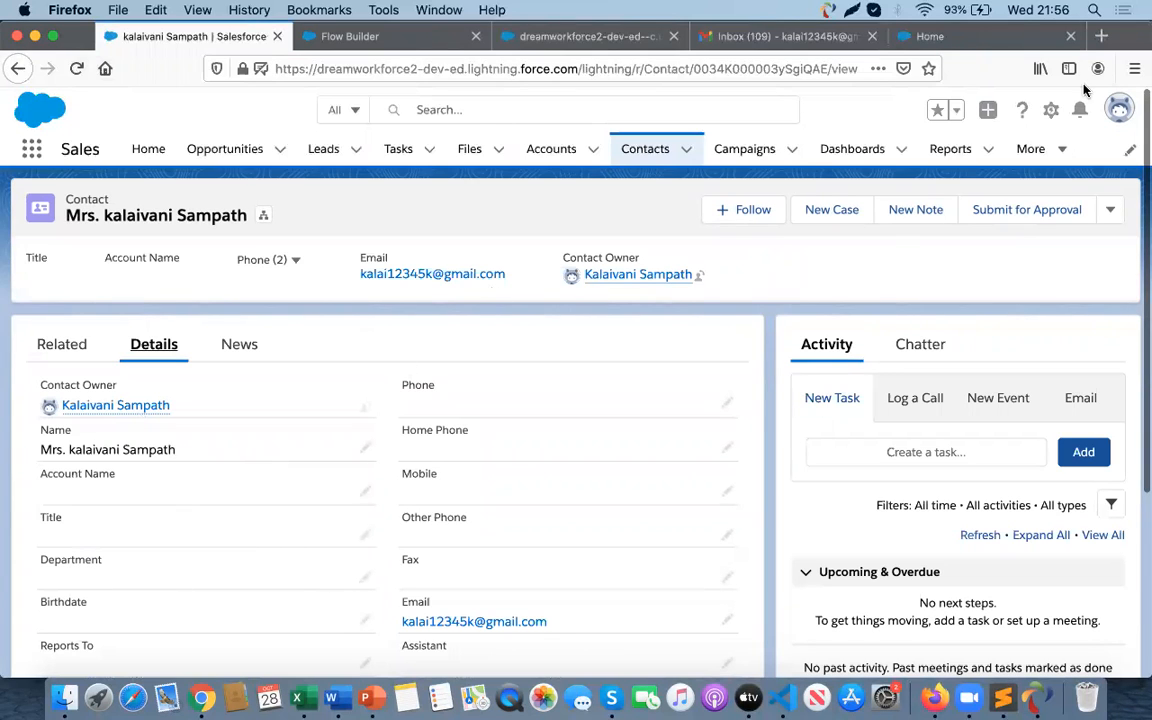
- Open the Contact object's page layouts, add Email Opt Out below Name in Contact Layout, and save the layout
click(1051, 110)
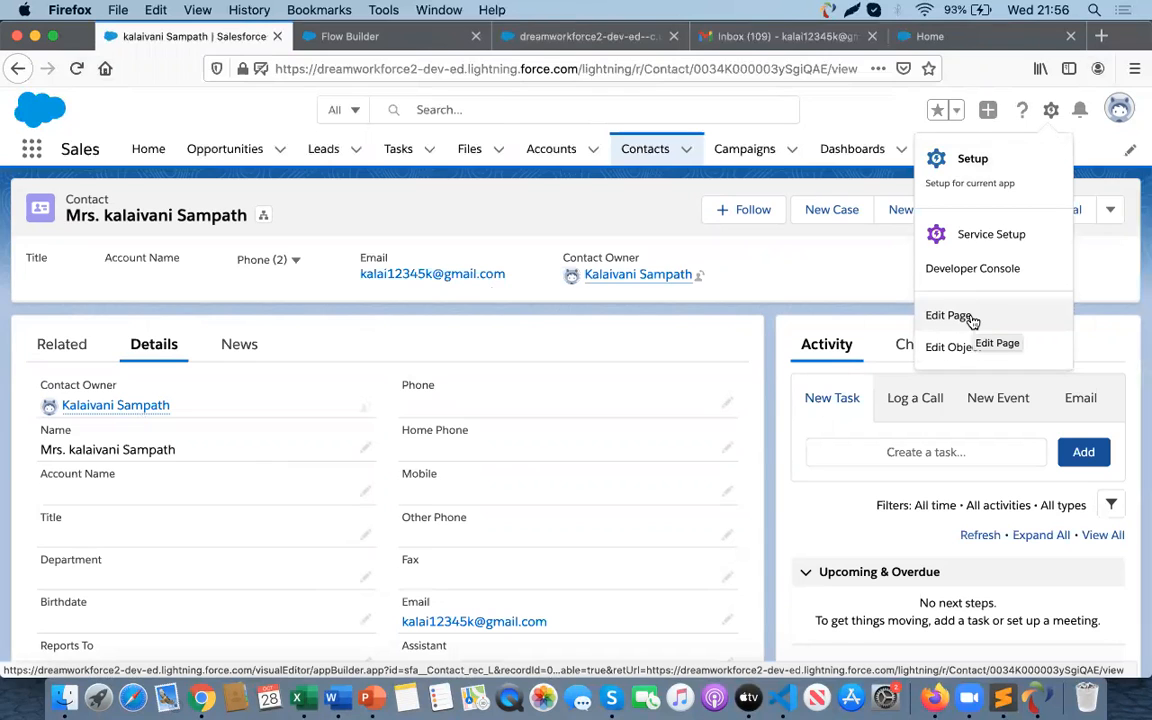
click(958, 350)
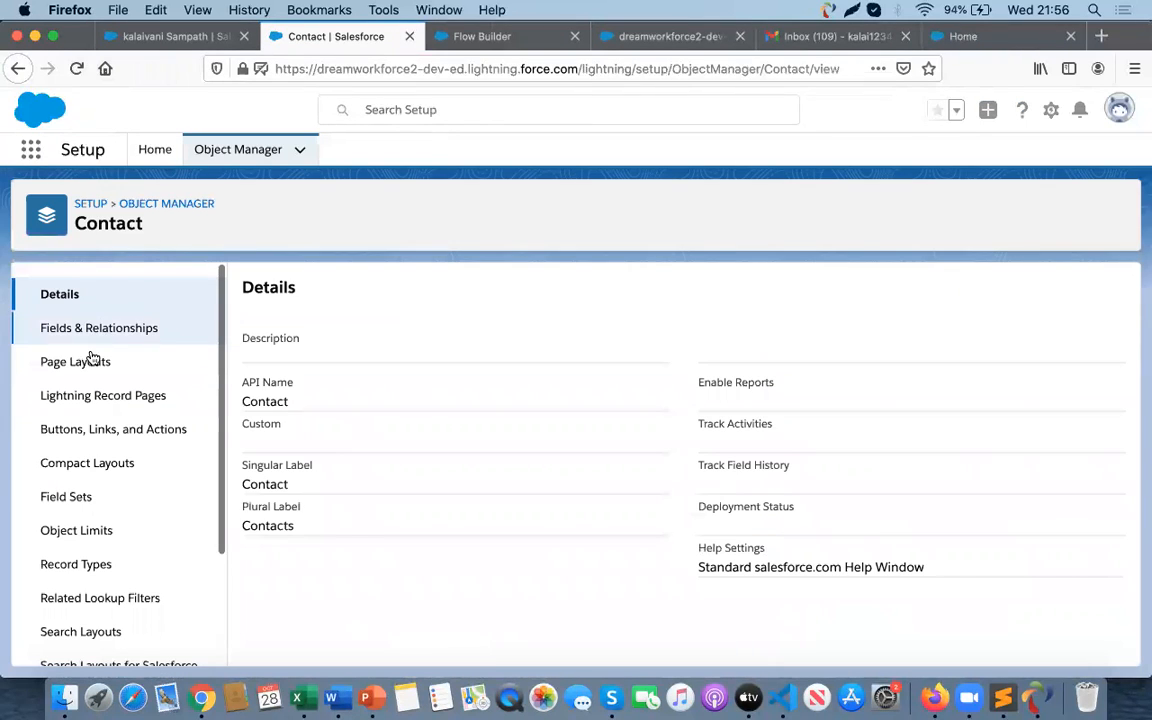
click(84, 364)
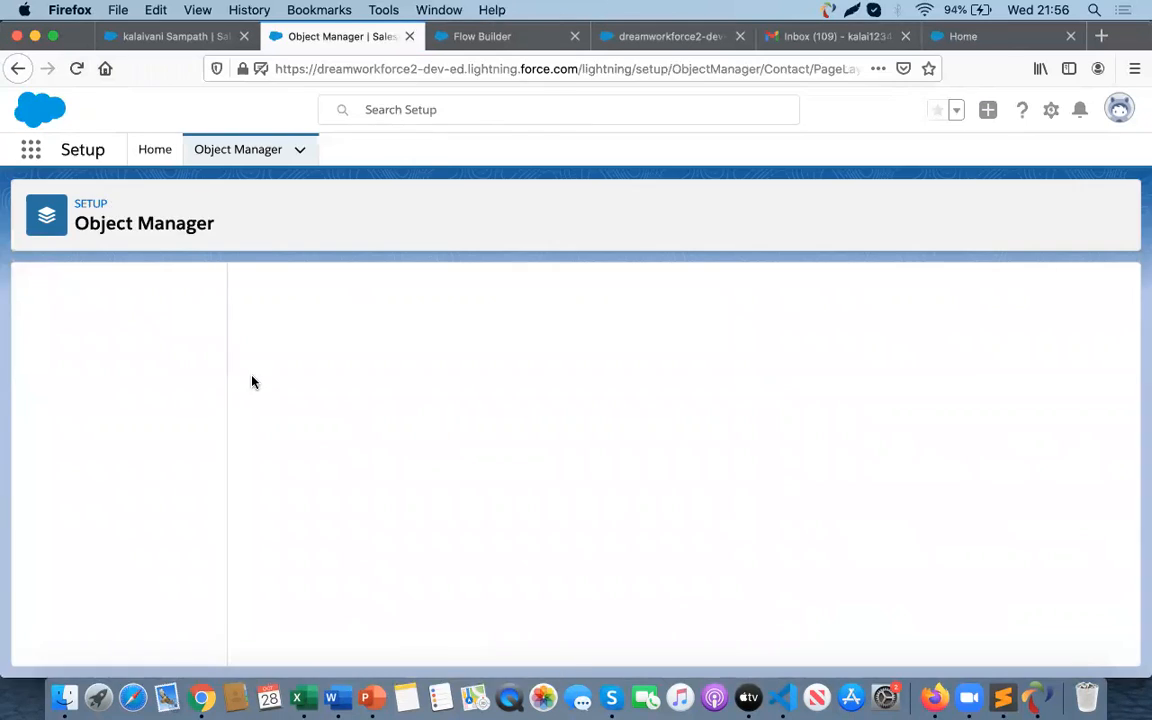
click(289, 505)
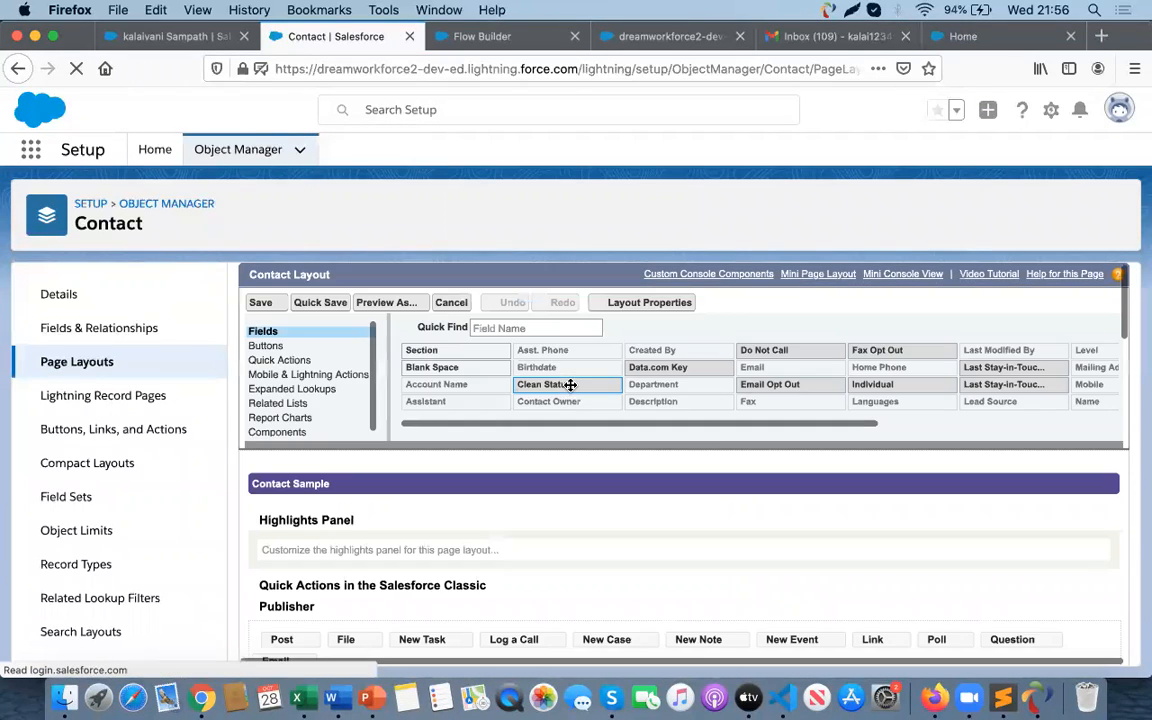
scroll(438, 447, down, 3)
scroll(438, 447, down, 5)
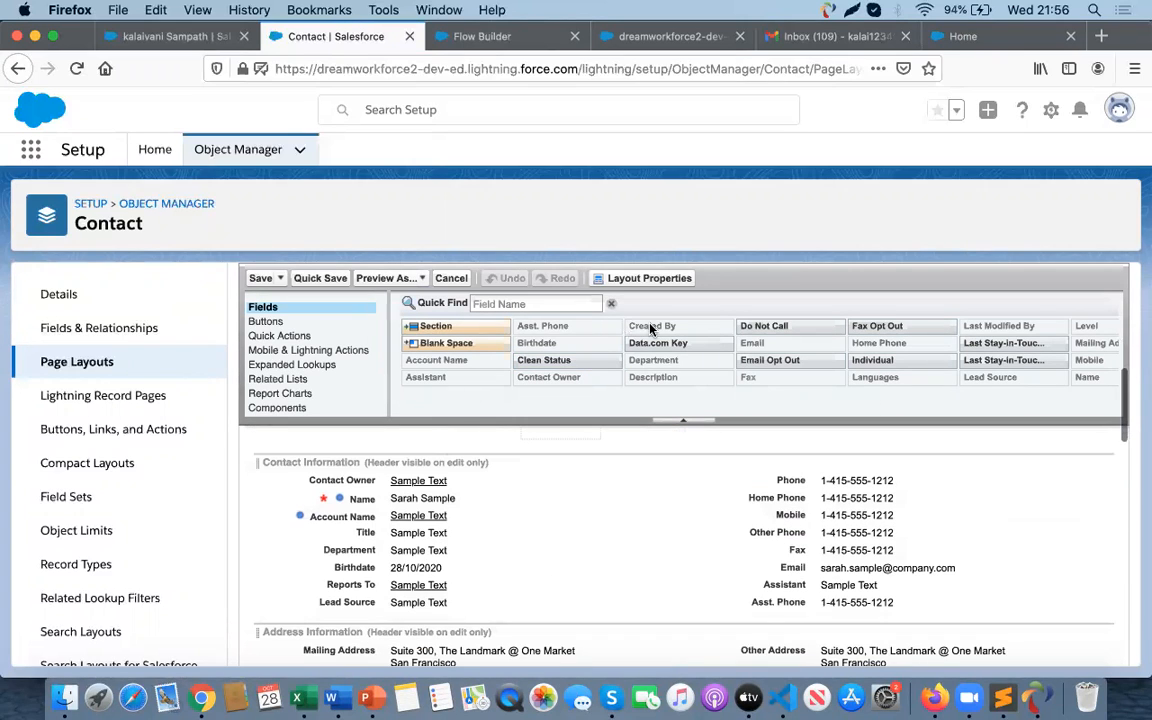
drag(793, 359, 387, 515)
drag(387, 515, 392, 512)
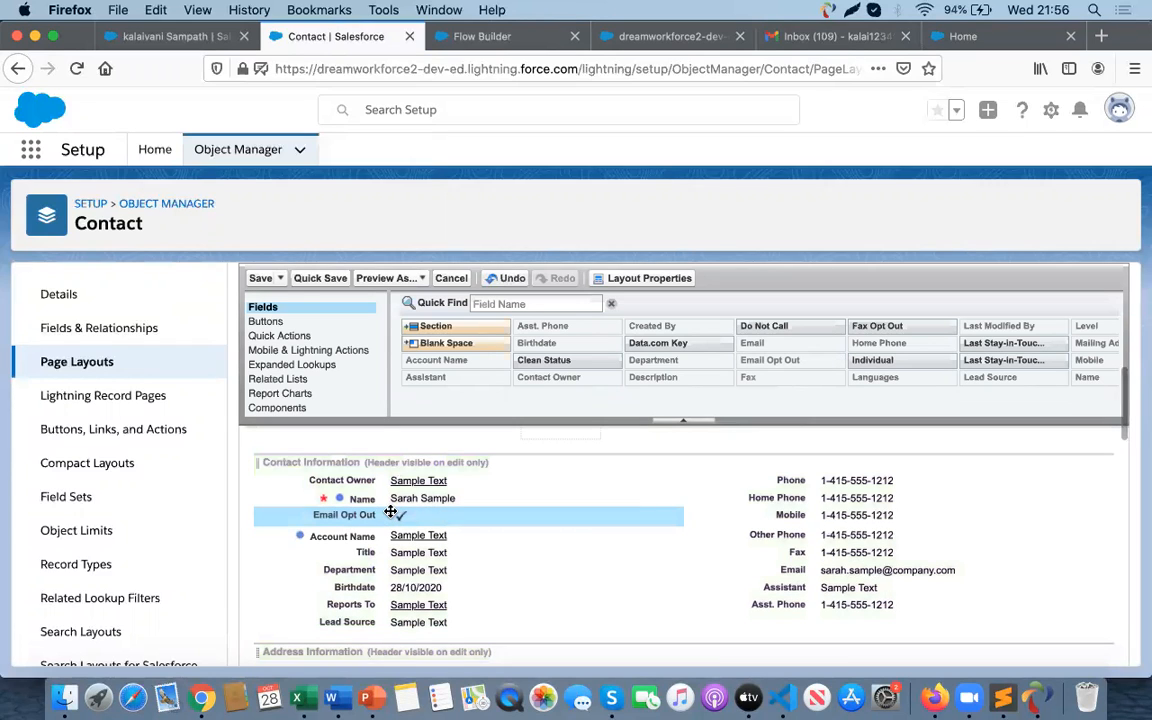
click(260, 278)
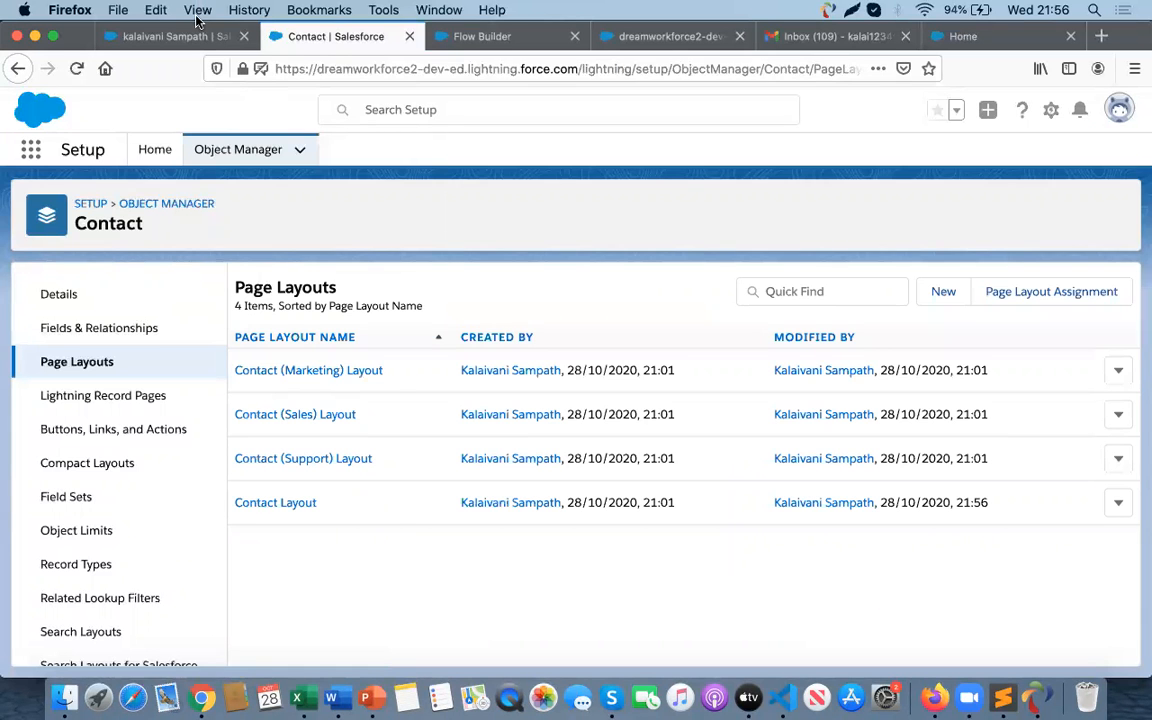
- Reopen the contact from the Contacts list, reload it, and scan its Details for the Email Opt Out field
click(176, 36)
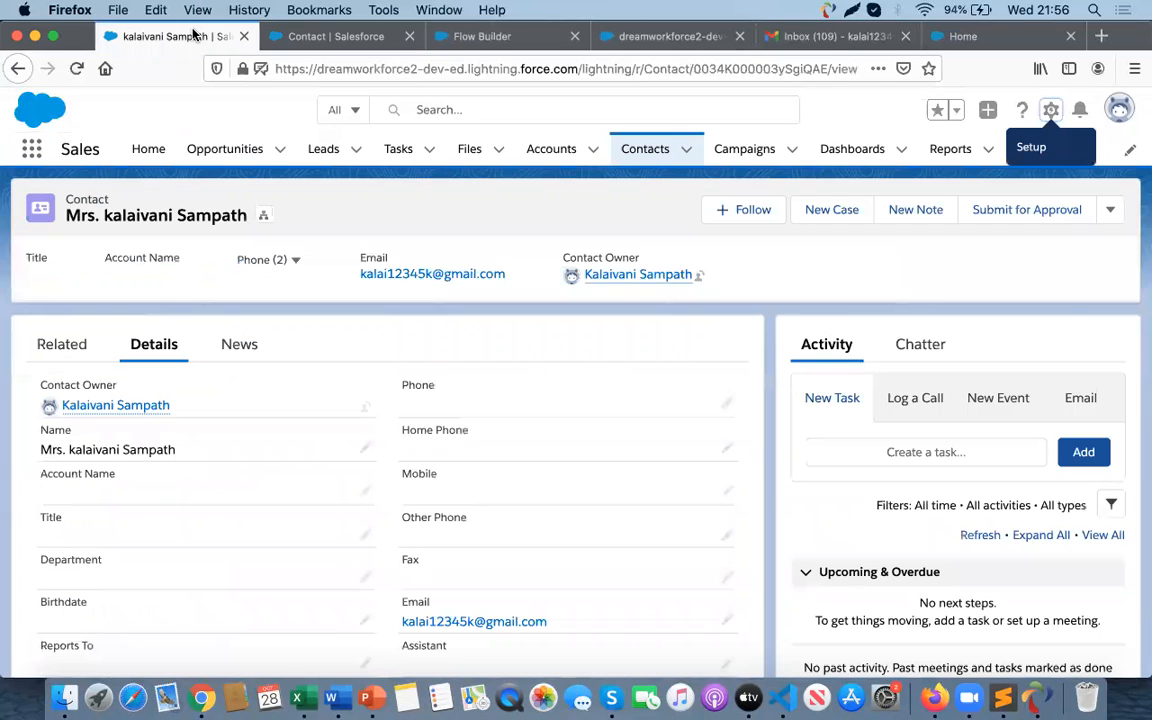
click(638, 158)
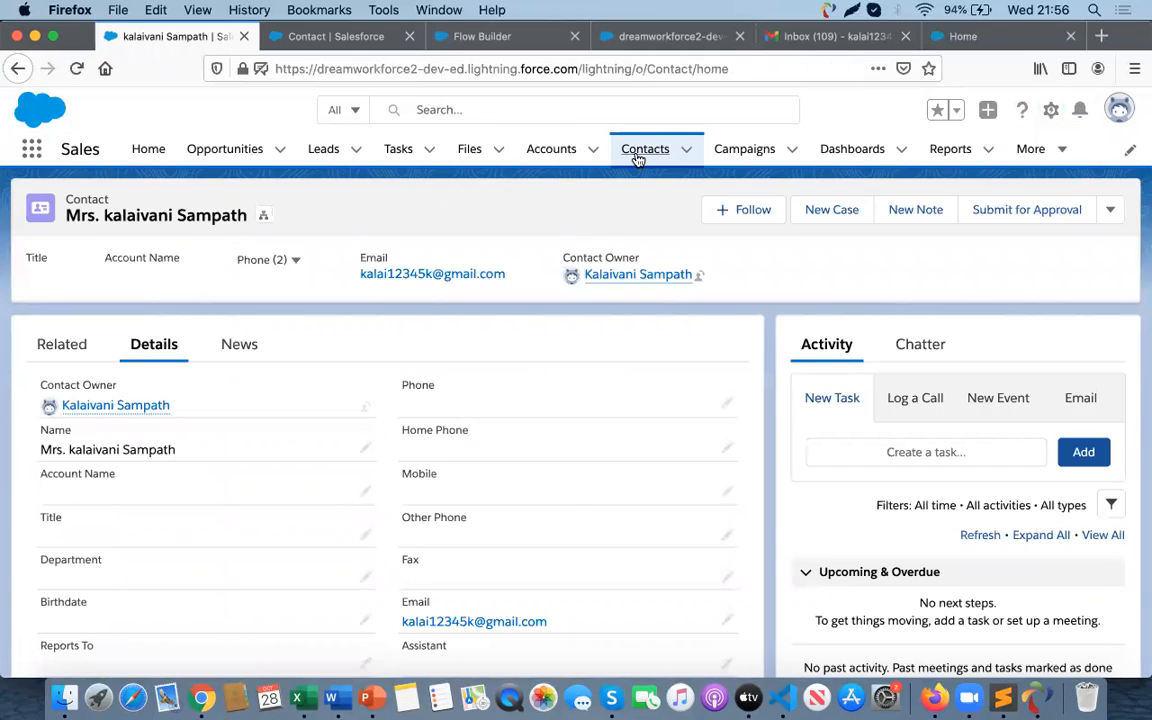
click(76, 69)
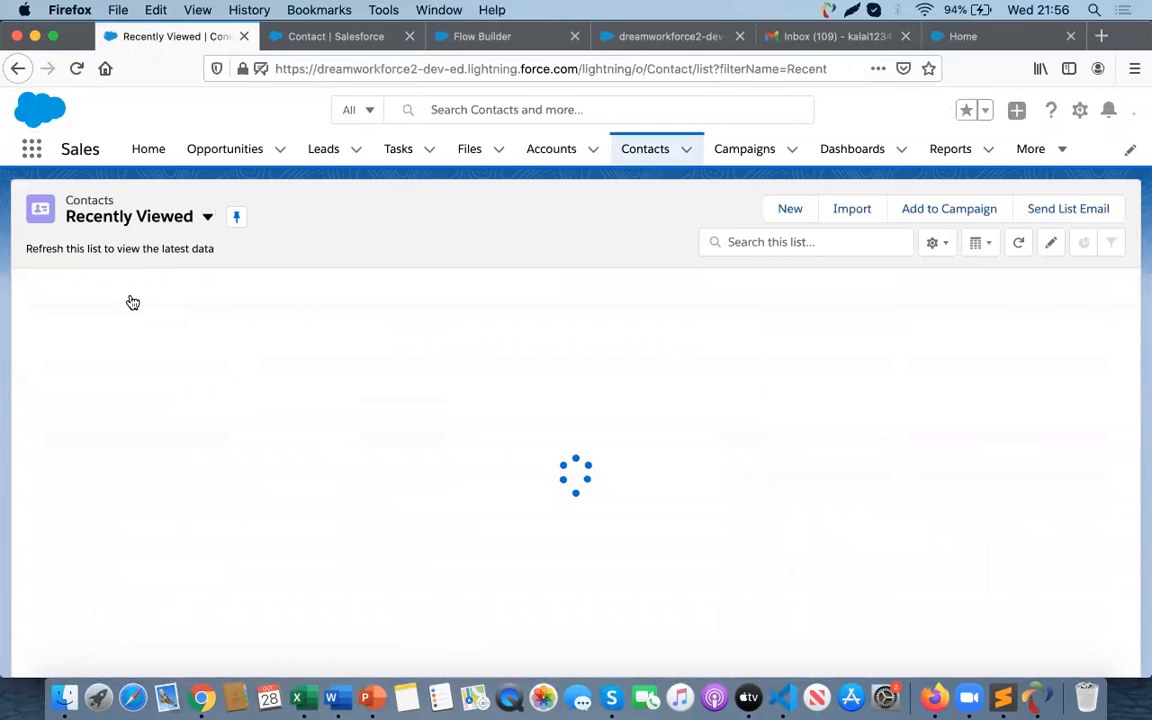
click(135, 312)
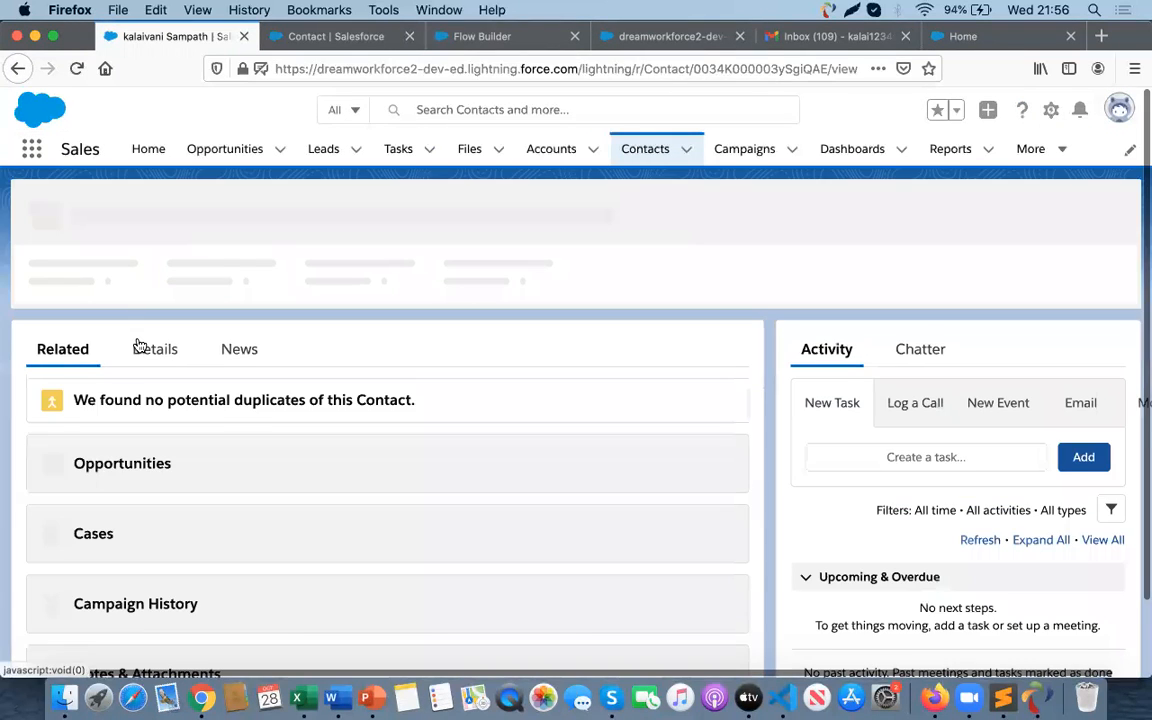
click(140, 344)
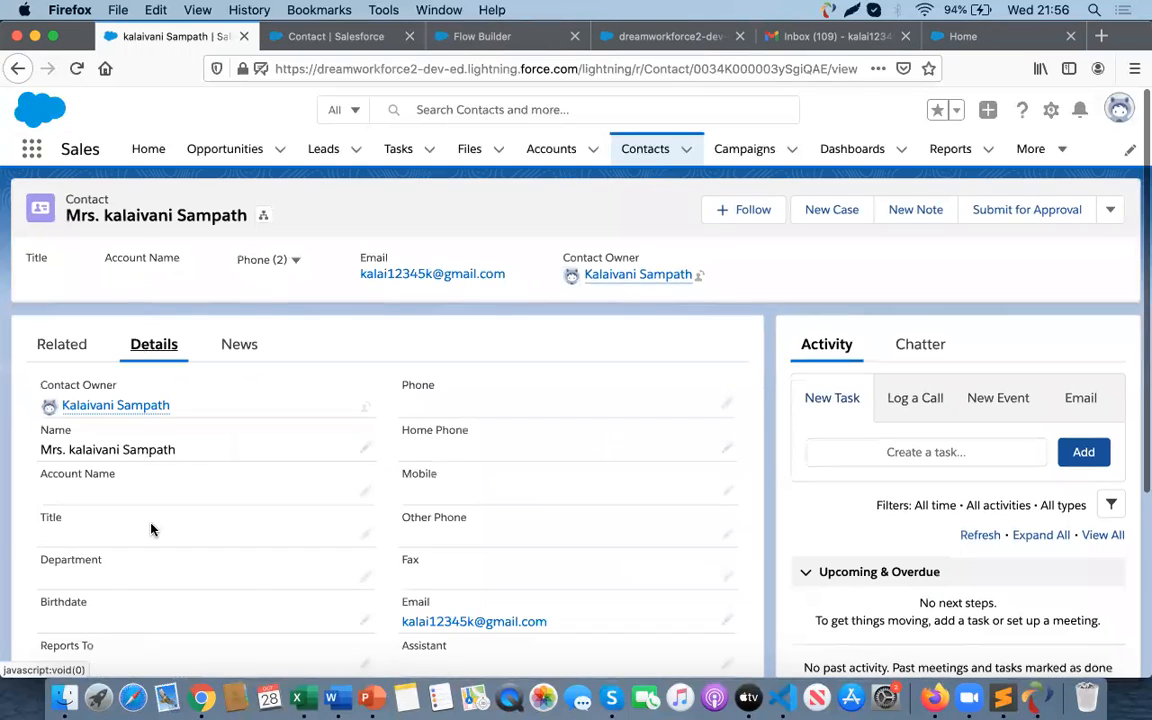
scroll(151, 529, down, 4)
scroll(151, 529, up, 4)
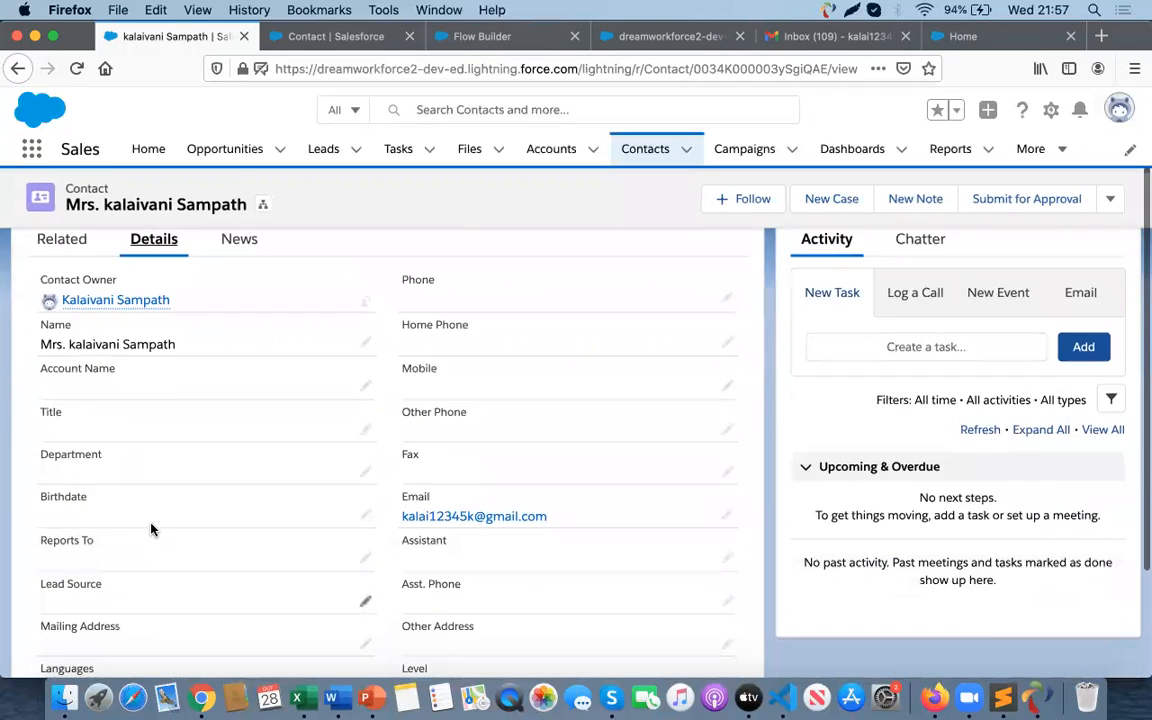
click(75, 74)
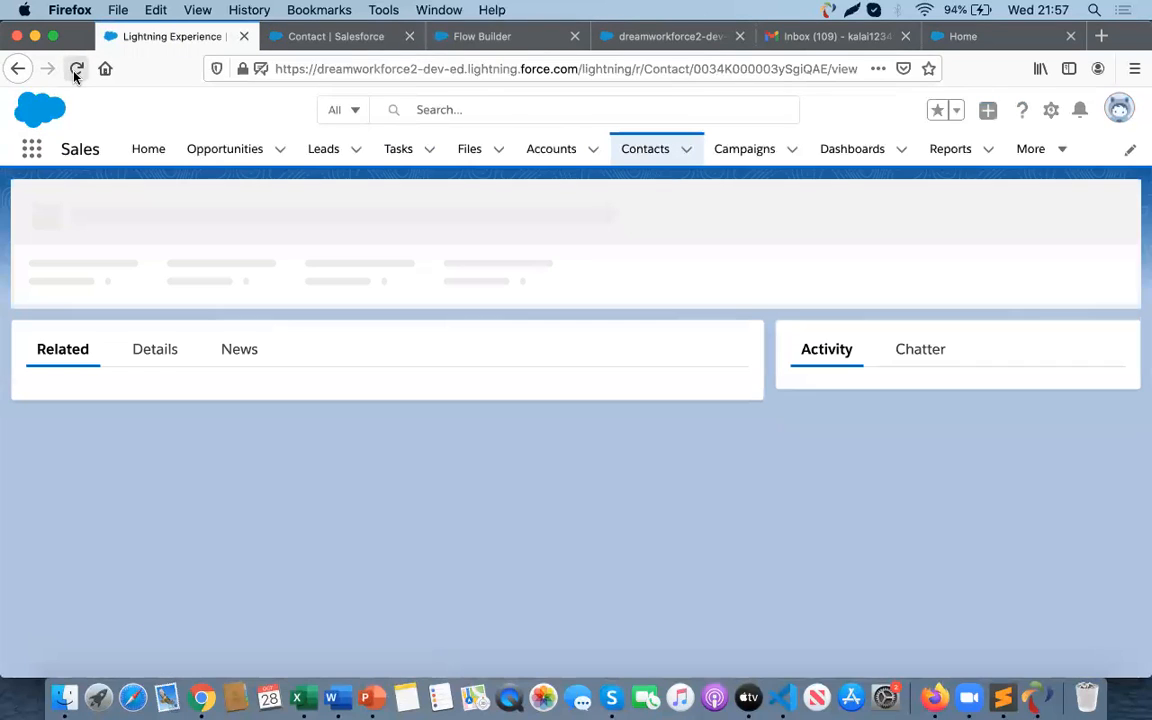
click(154, 342)
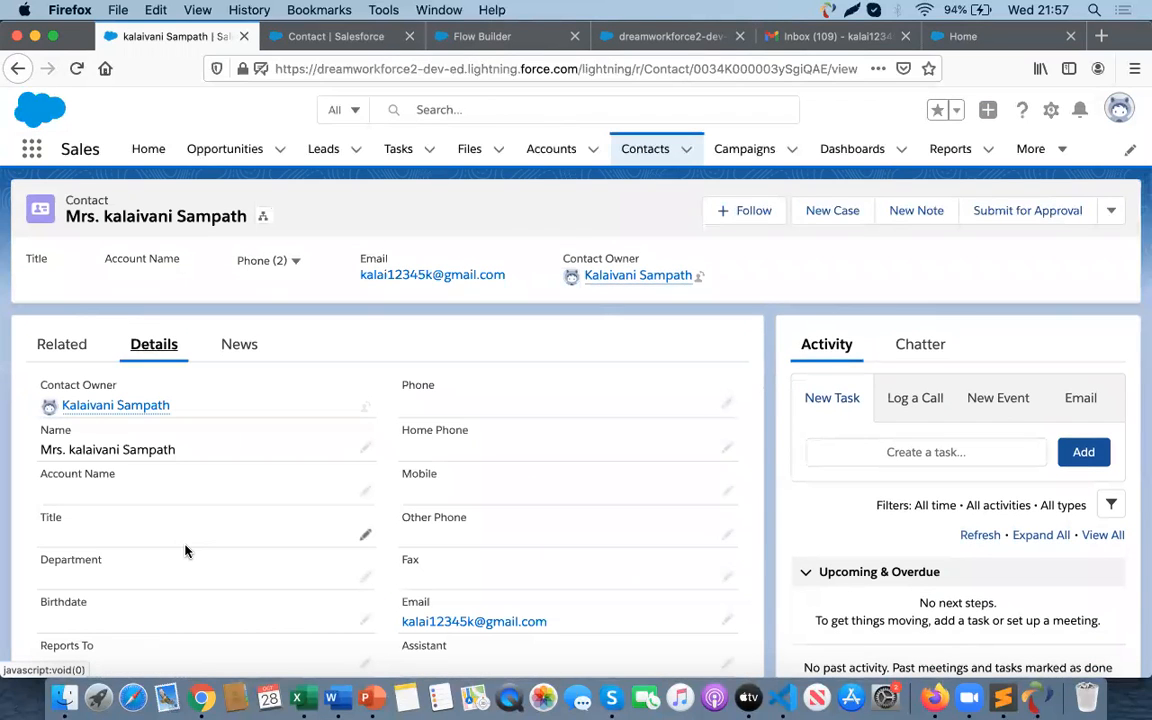
scroll(185, 548, down, 5)
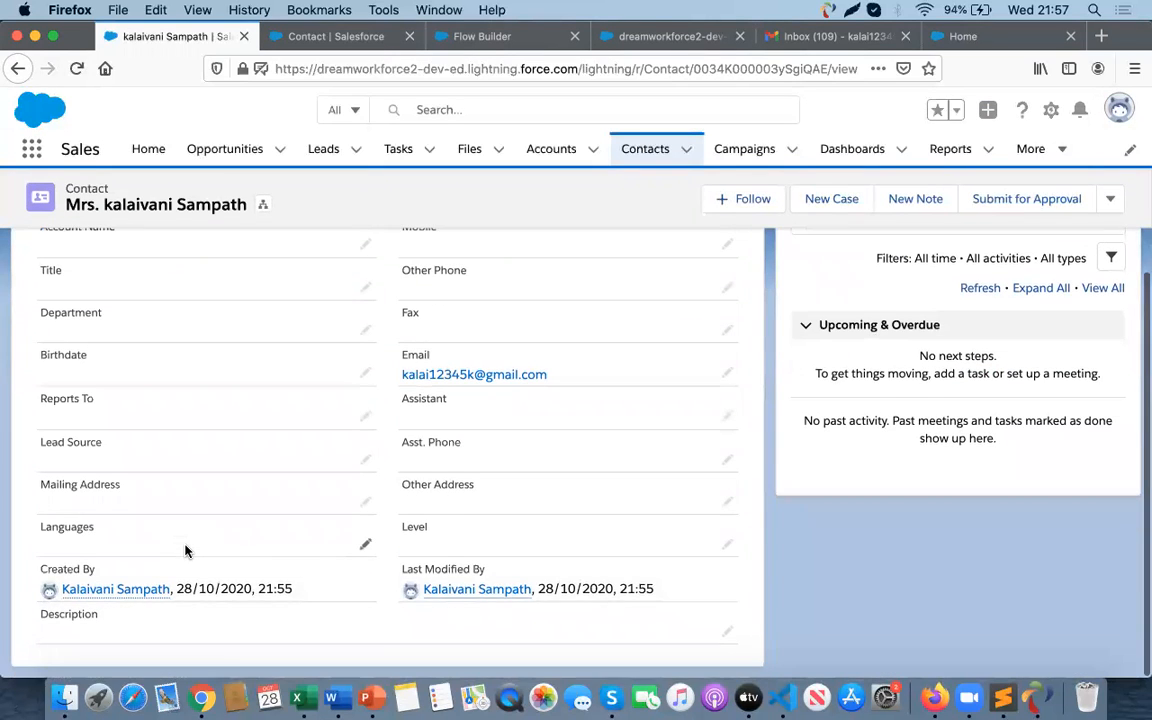
scroll(185, 550, up, 5)
- Reopen the Contact Layout and scroll to check where the Email Opt Out field sits
click(327, 38)
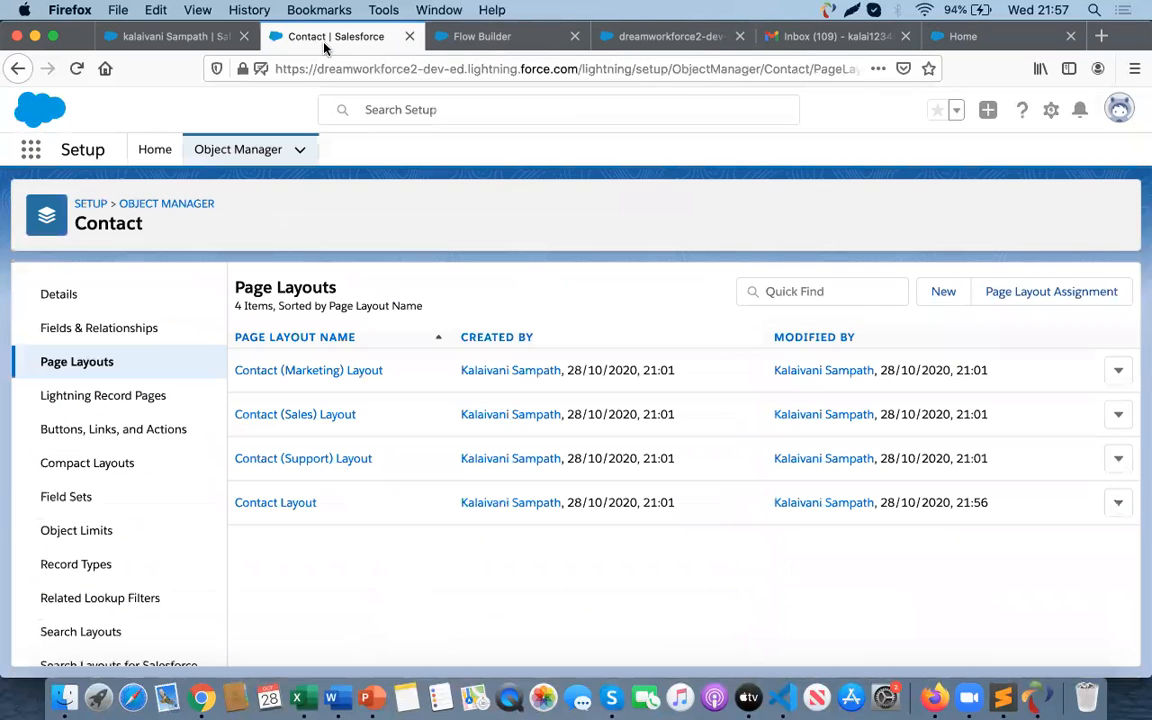
click(285, 505)
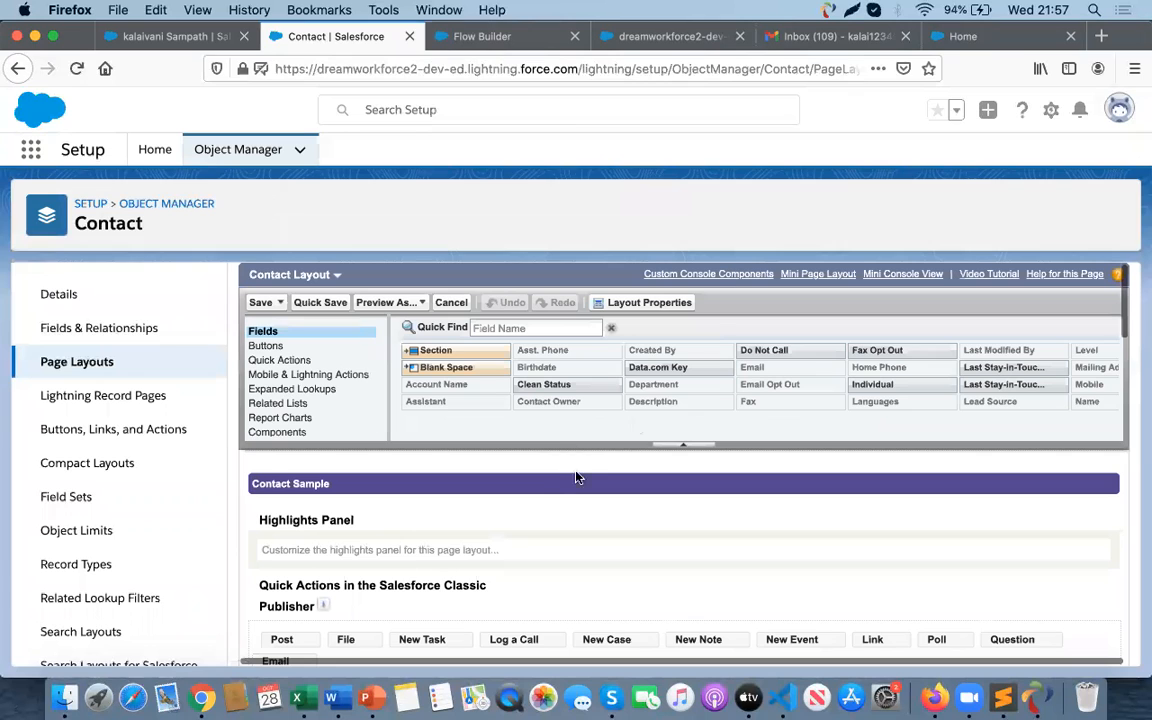
scroll(555, 493, down, 5)
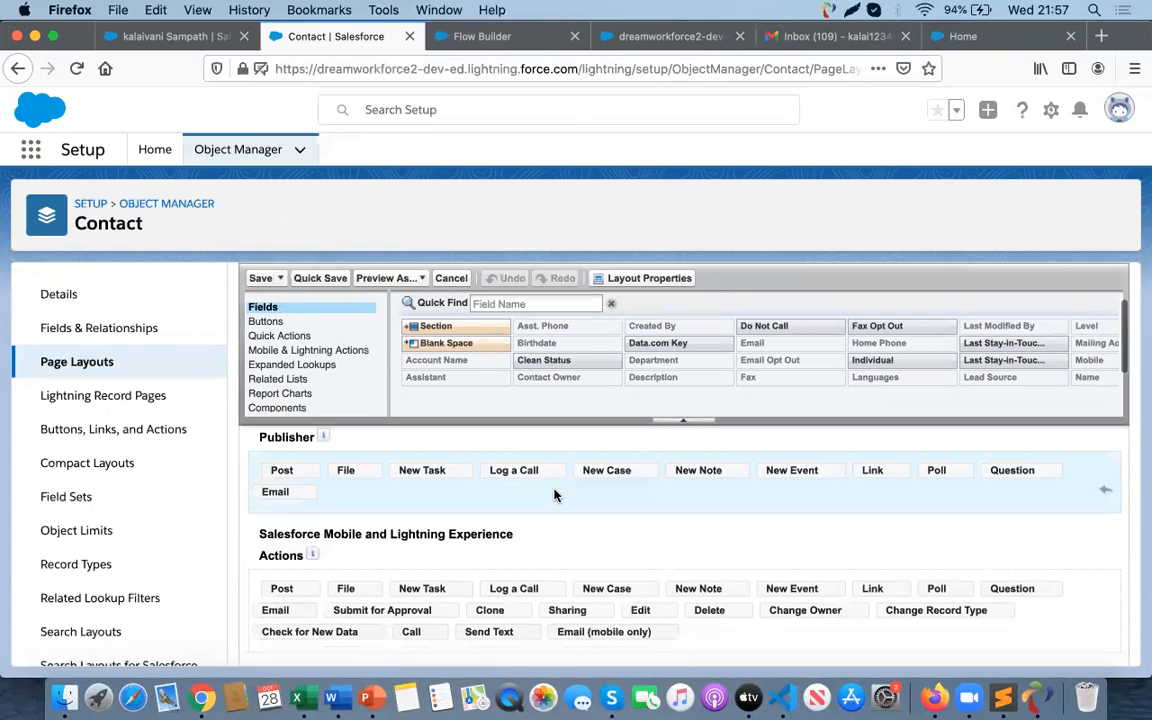
scroll(555, 493, down, 10)
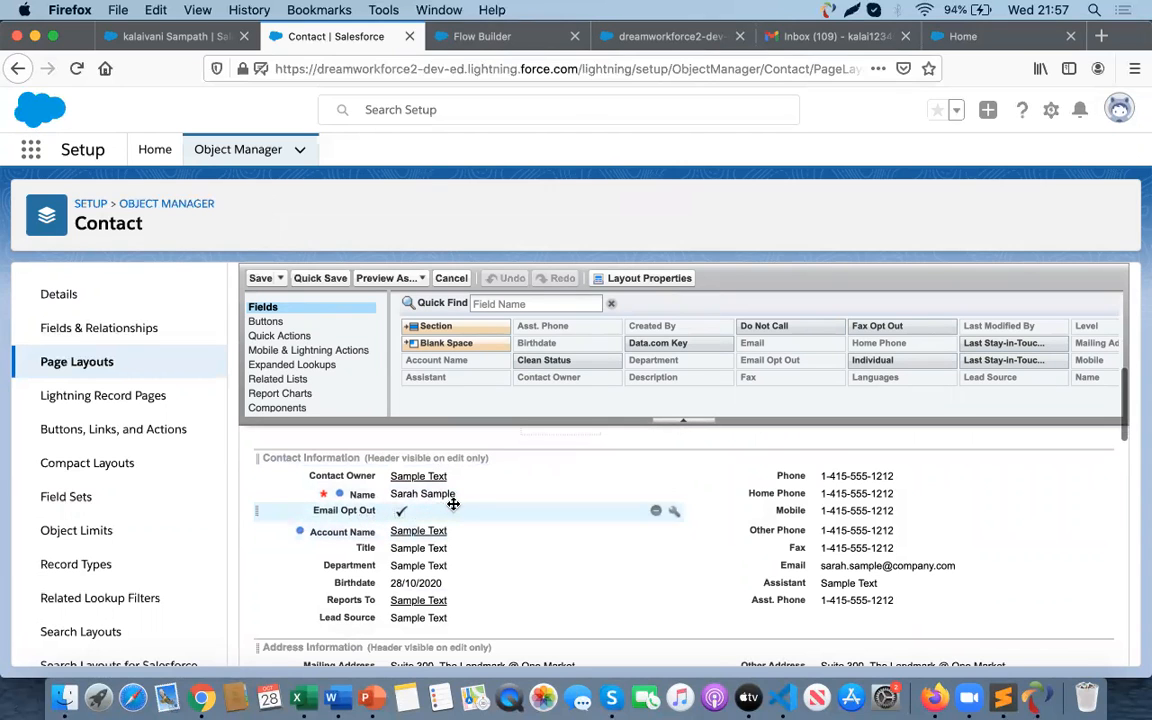
scroll(453, 504, up, 15)
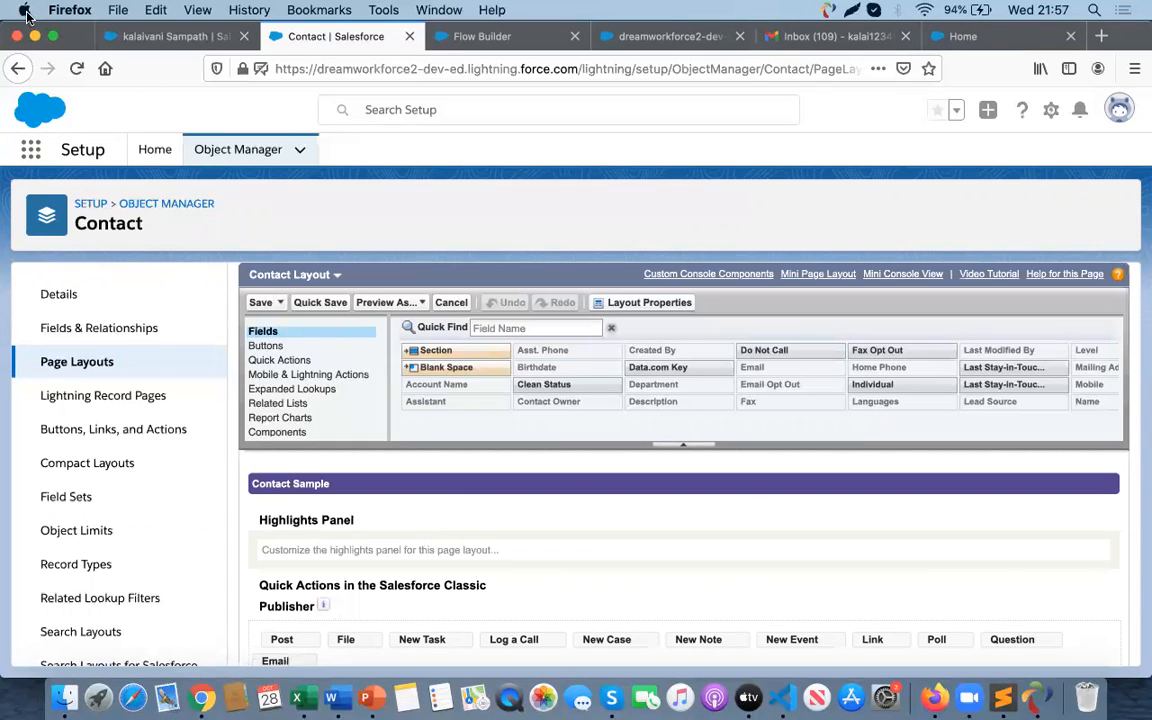
- Reload the contact record and check its Email Opt Out checkbox in Details
click(155, 40)
click(77, 68)
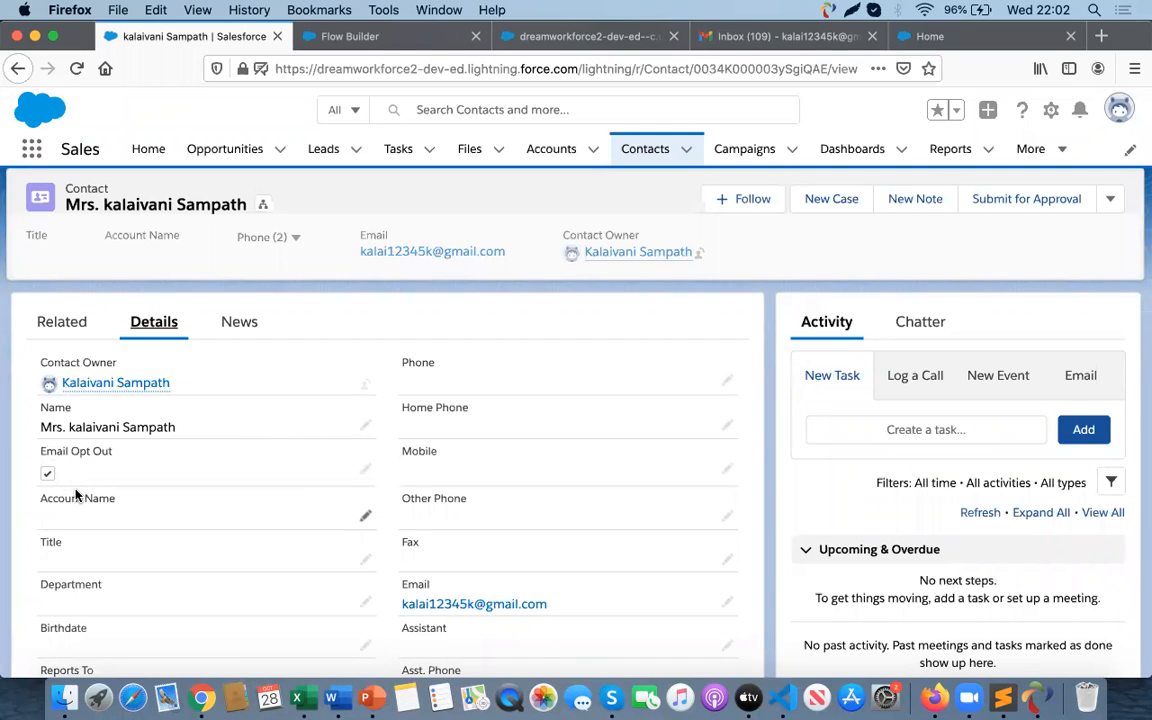
key(super+Tab)
key(super+Tab)
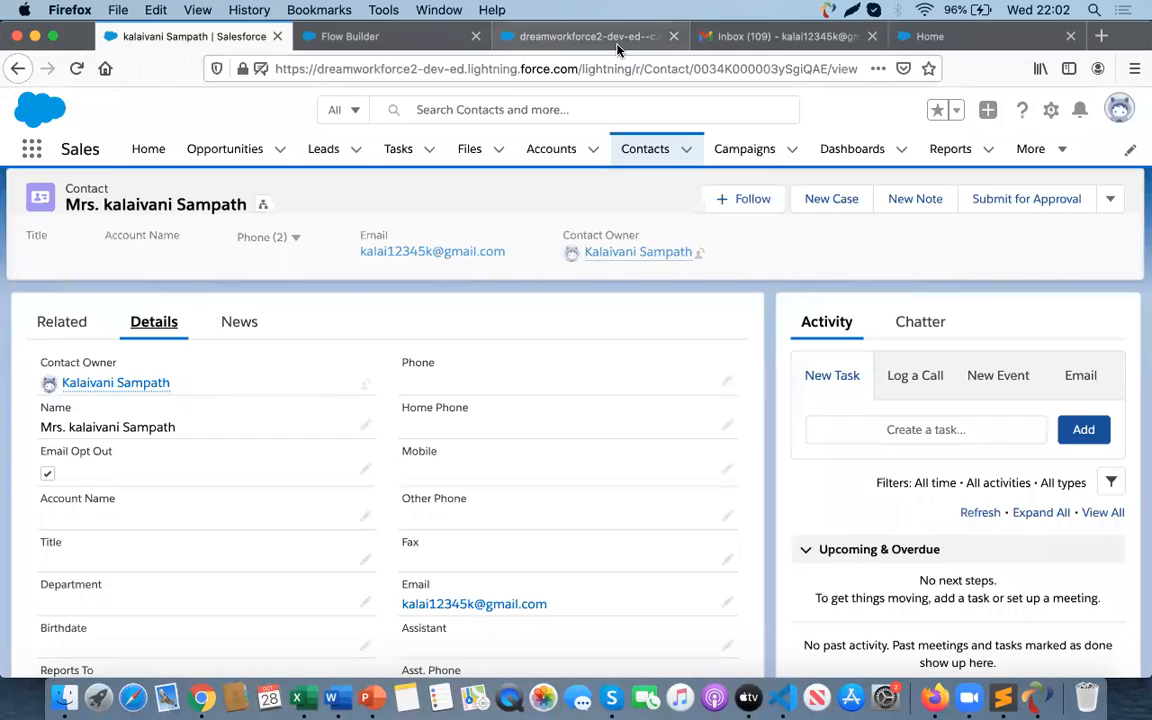
- Switch to Flow Builder and inspect the Get Contact record element's filter and storage settings without changing them
click(550, 35)
click(399, 44)
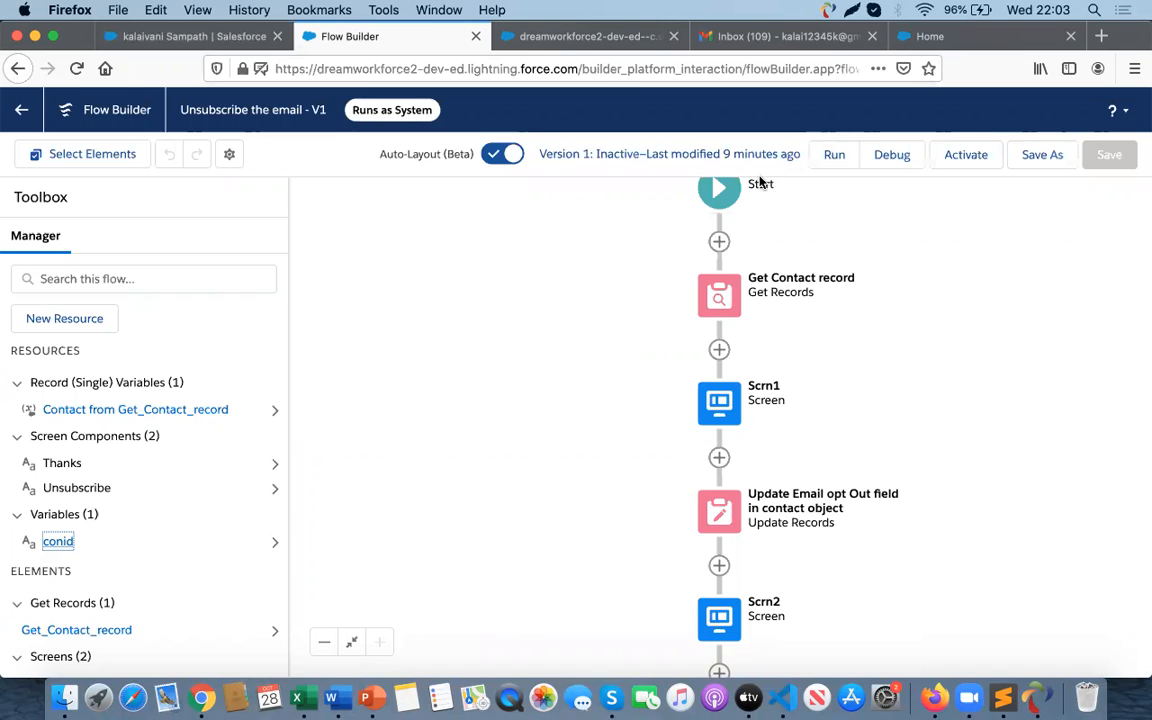
double_click(724, 297)
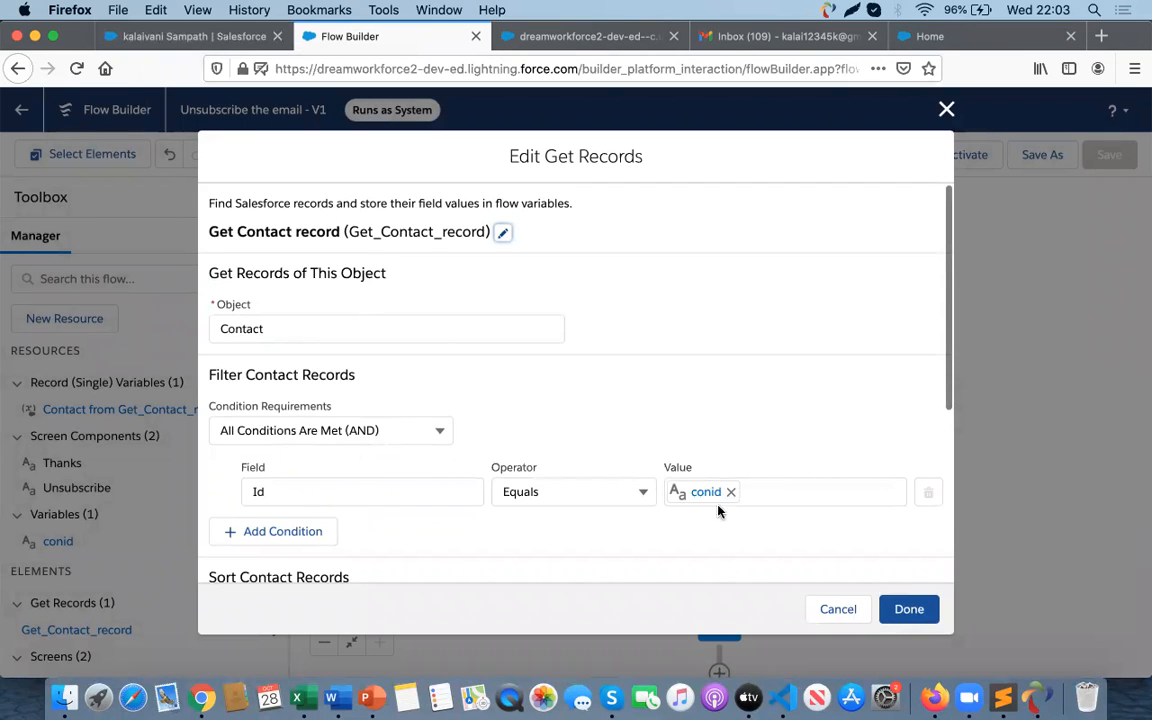
scroll(753, 518, down, 5)
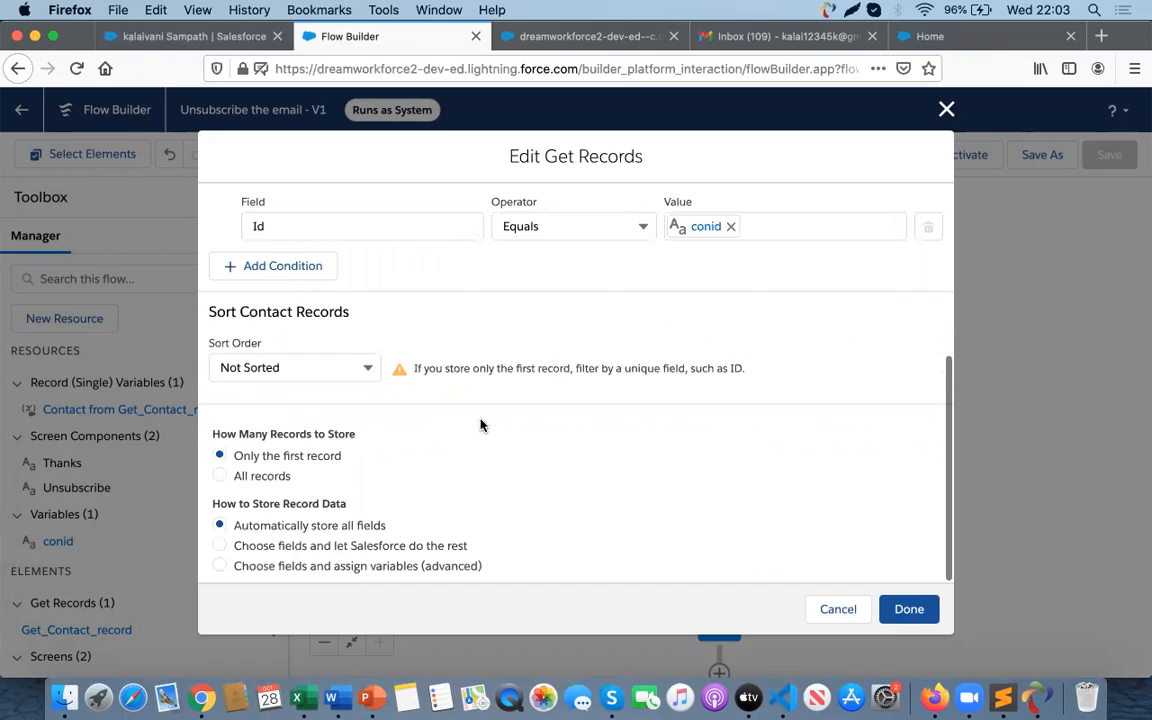
click(845, 612)
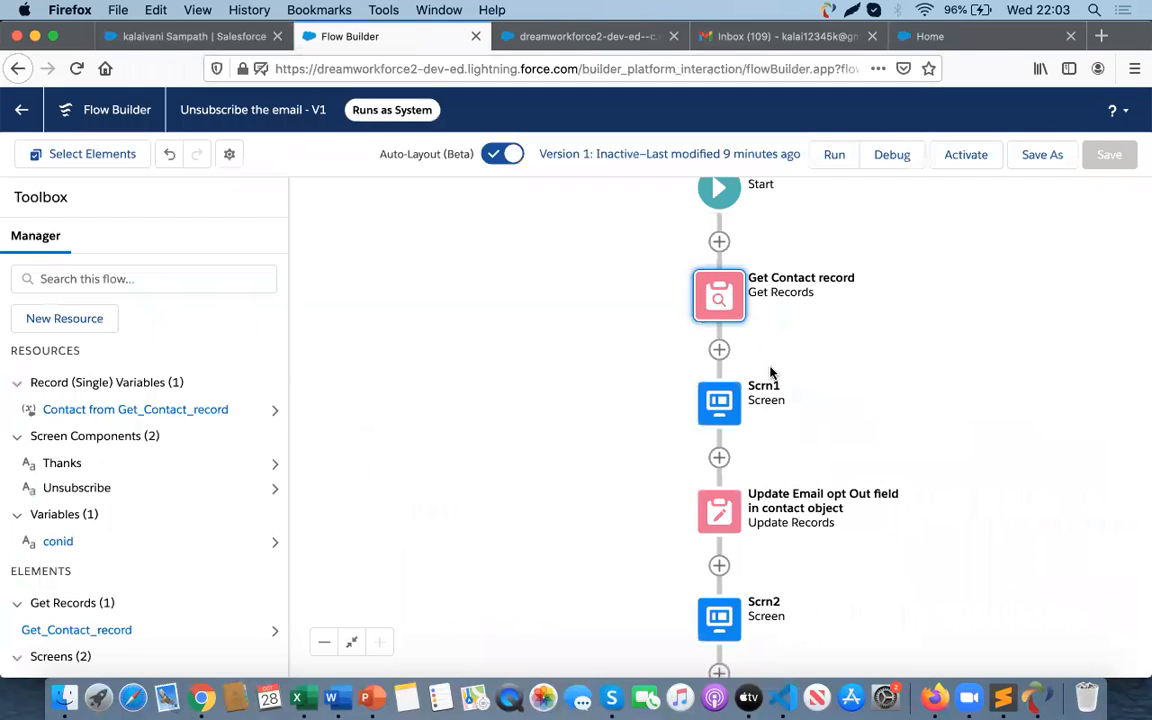
- Open the Scrn1 screen element to review its display text, then close it without changes
click(719, 402)
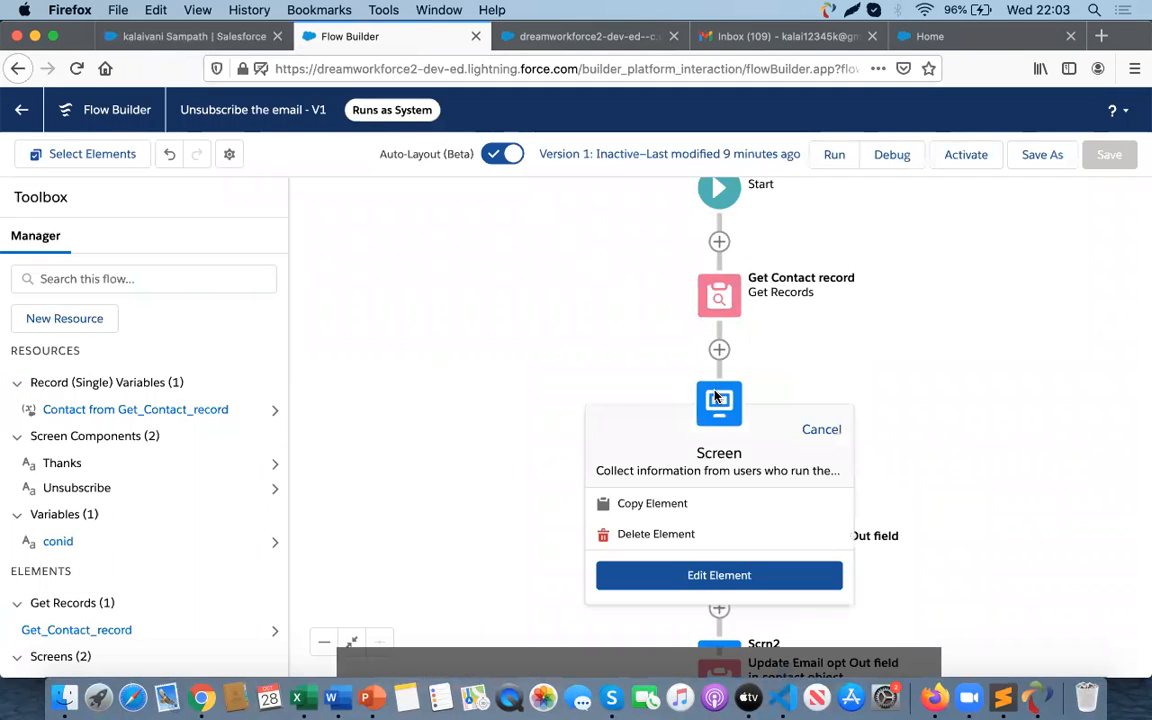
click(720, 573)
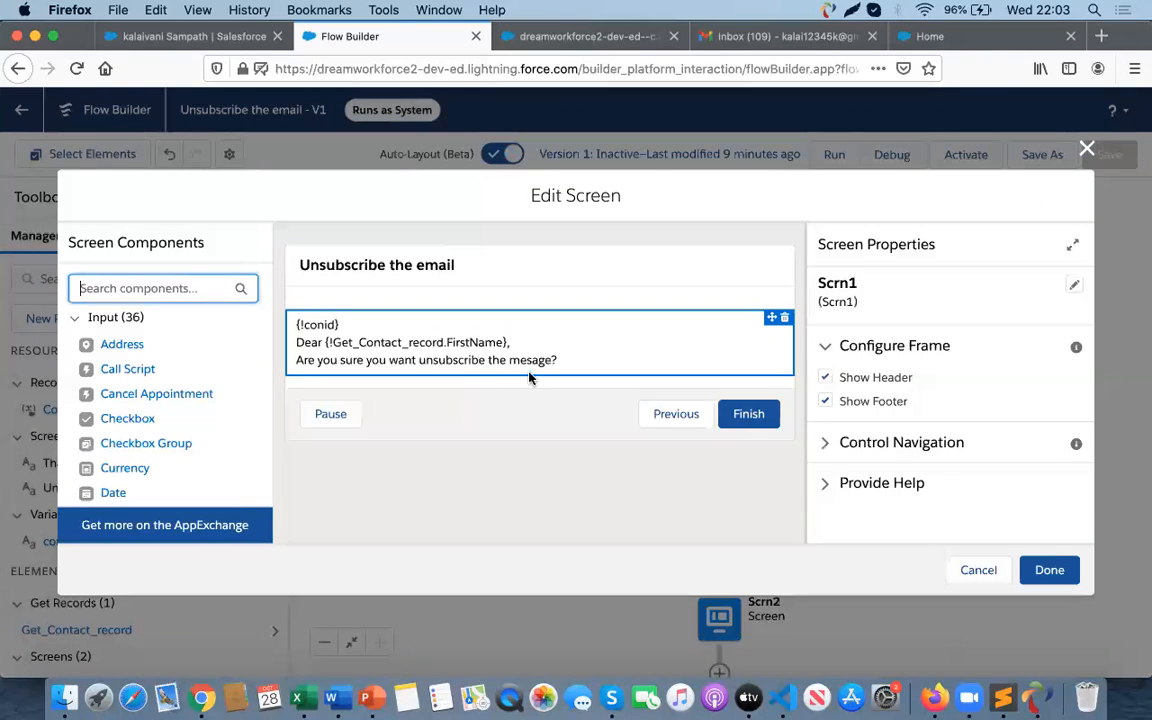
click(977, 570)
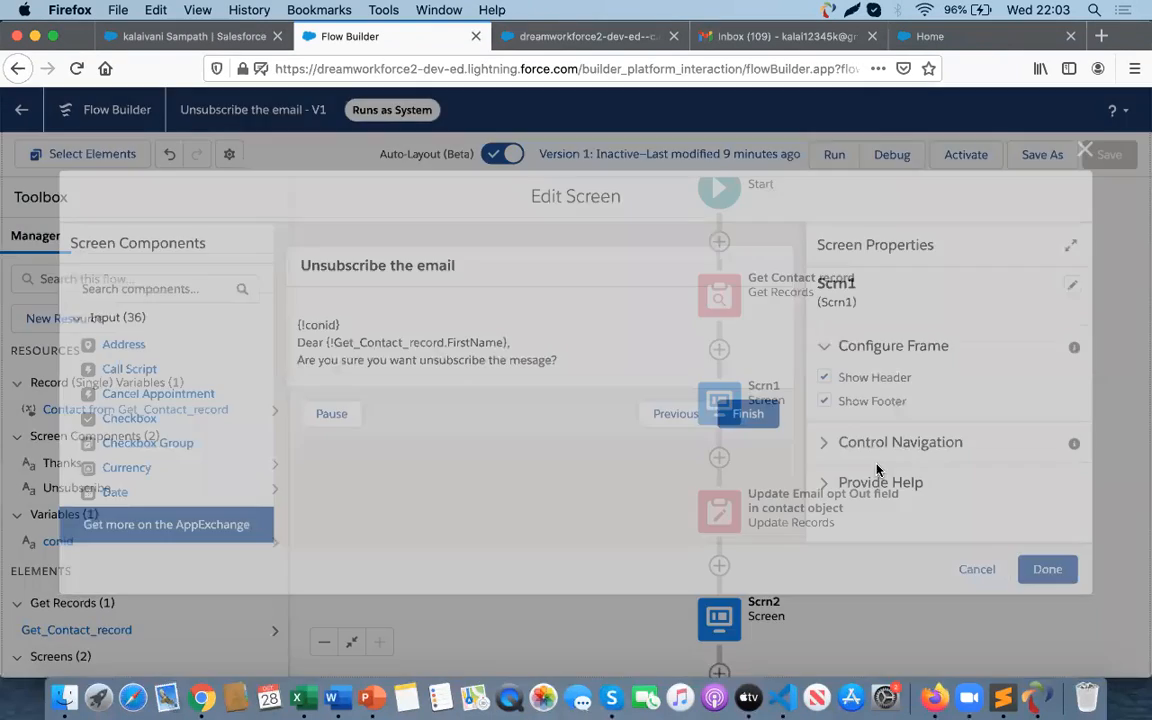
- Inspect the Update Records element's filter and field values, then close it without changes
click(714, 511)
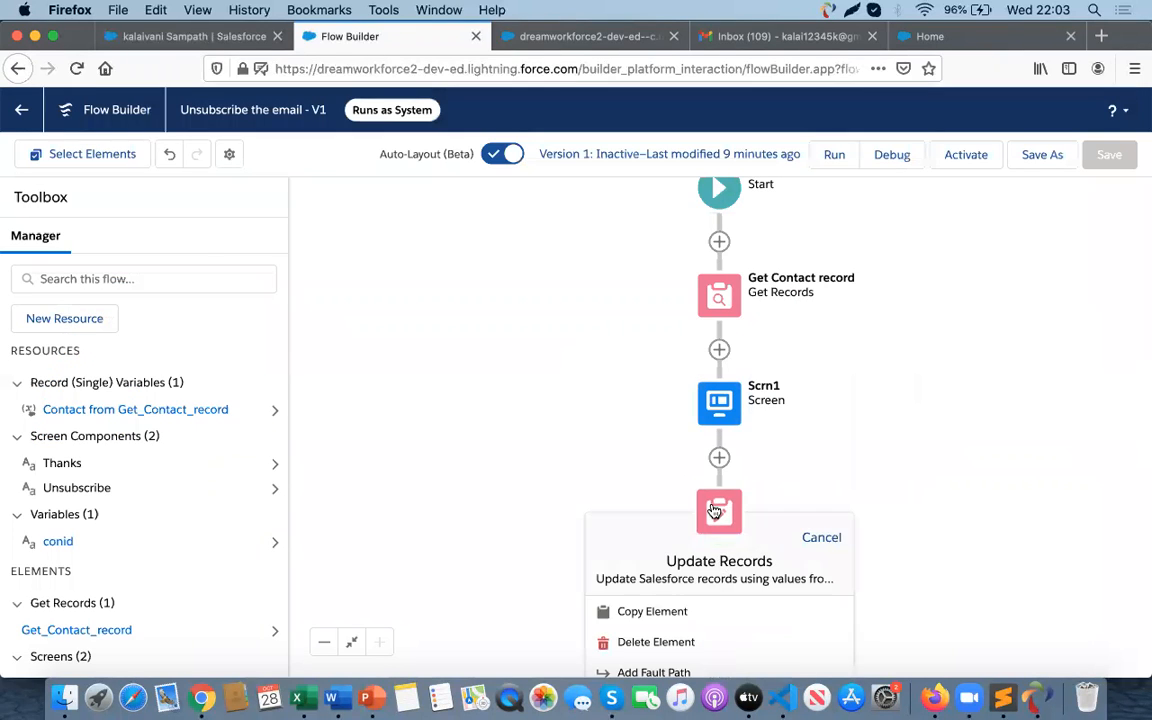
click(714, 511)
scroll(381, 441, down, 5)
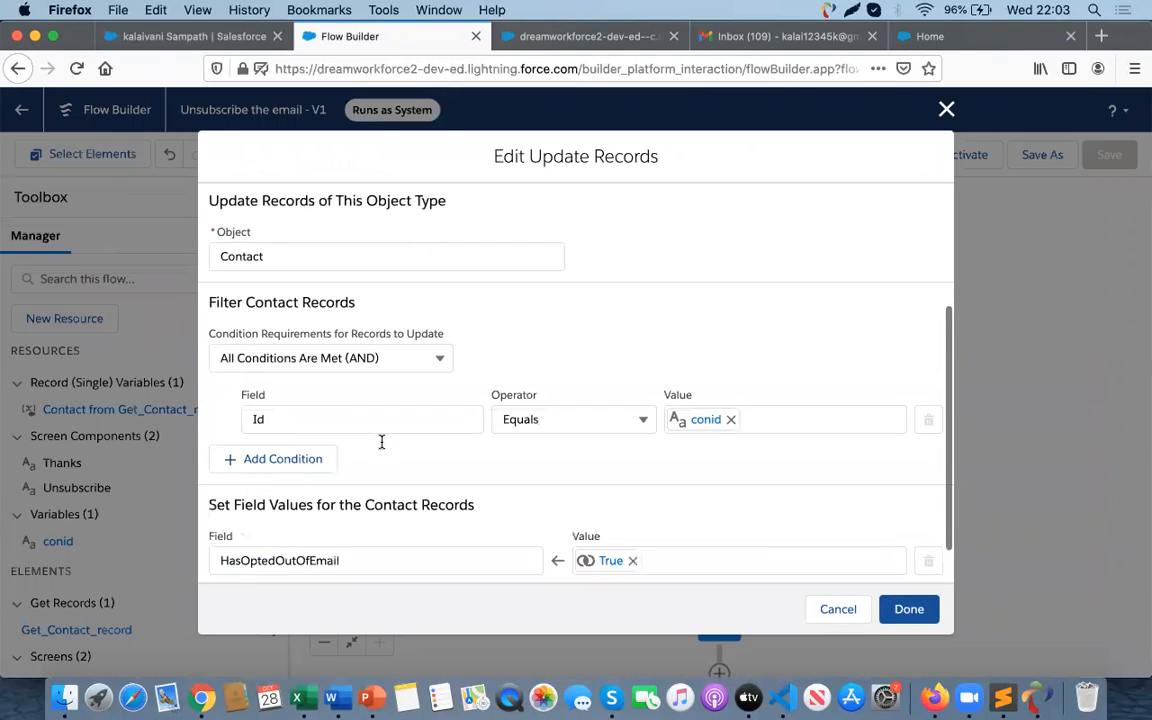
scroll(507, 500, down, 1)
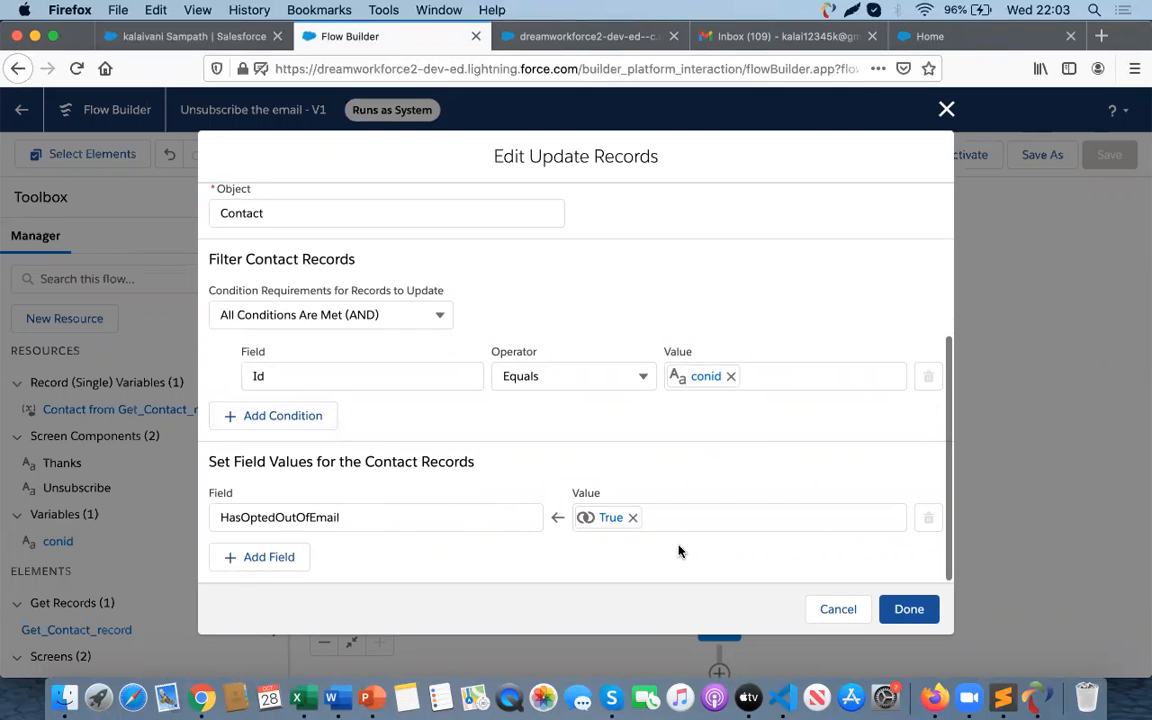
click(831, 610)
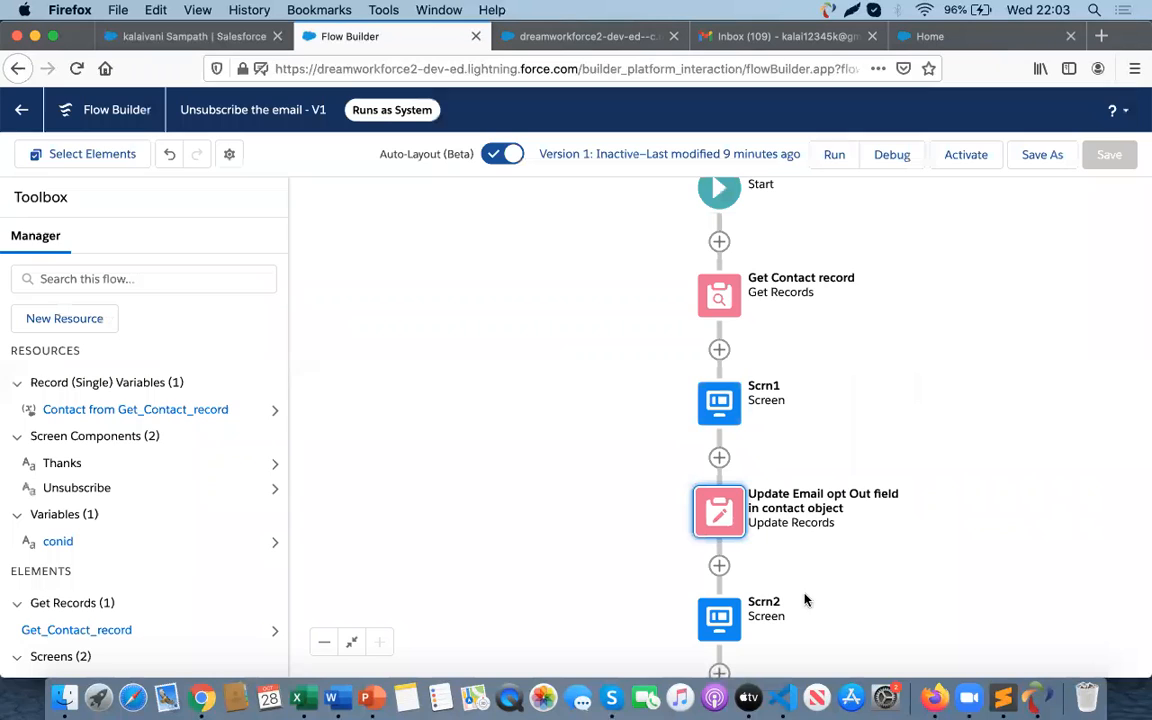
- Activate the Unsubscribe the email flow
click(754, 605)
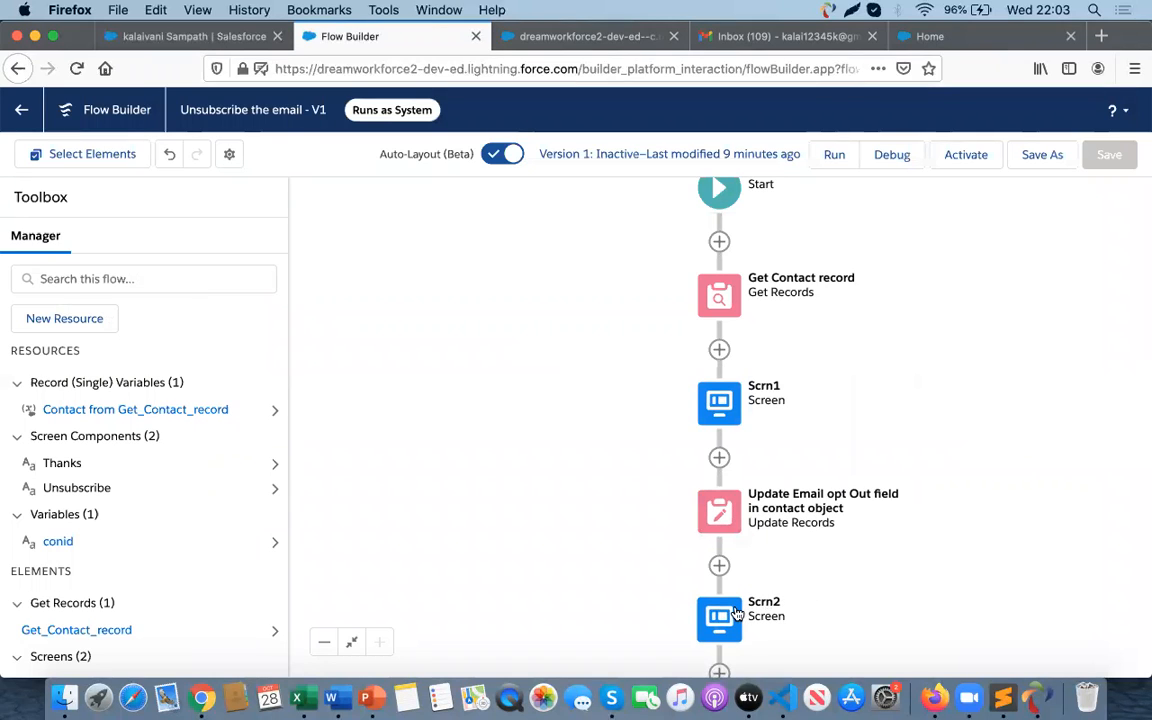
click(966, 158)
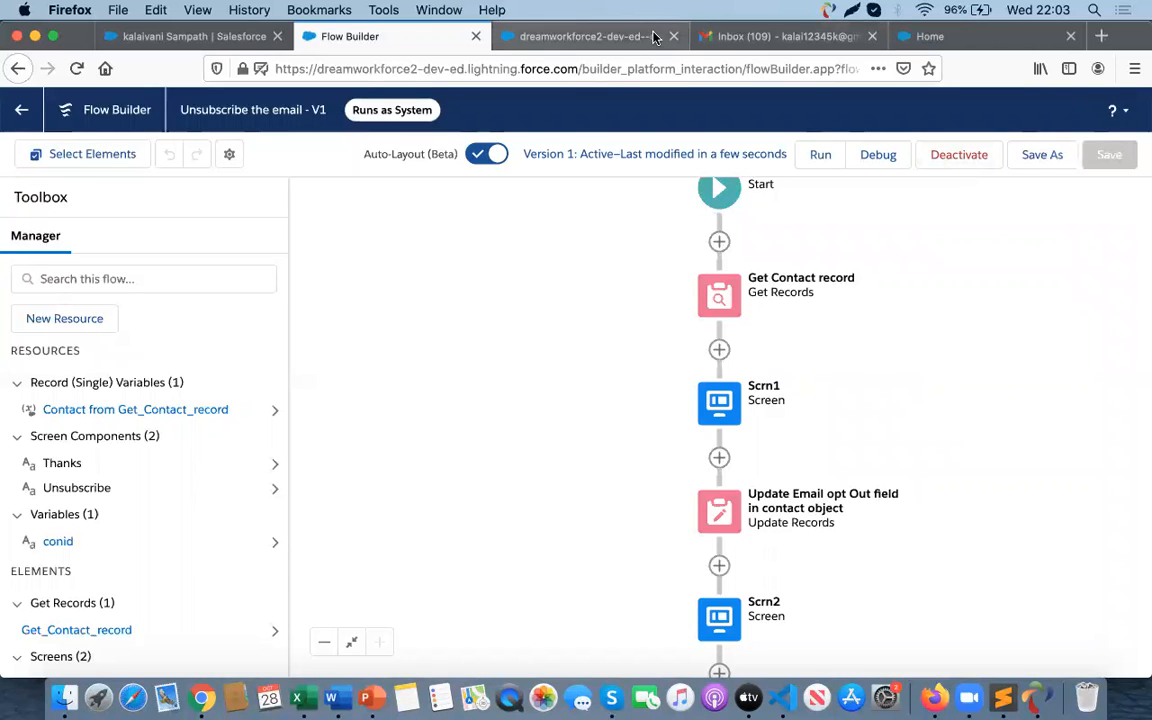
- Switch to the Flow notes document and scroll through the sharing and community setup steps
key(super+Tab)
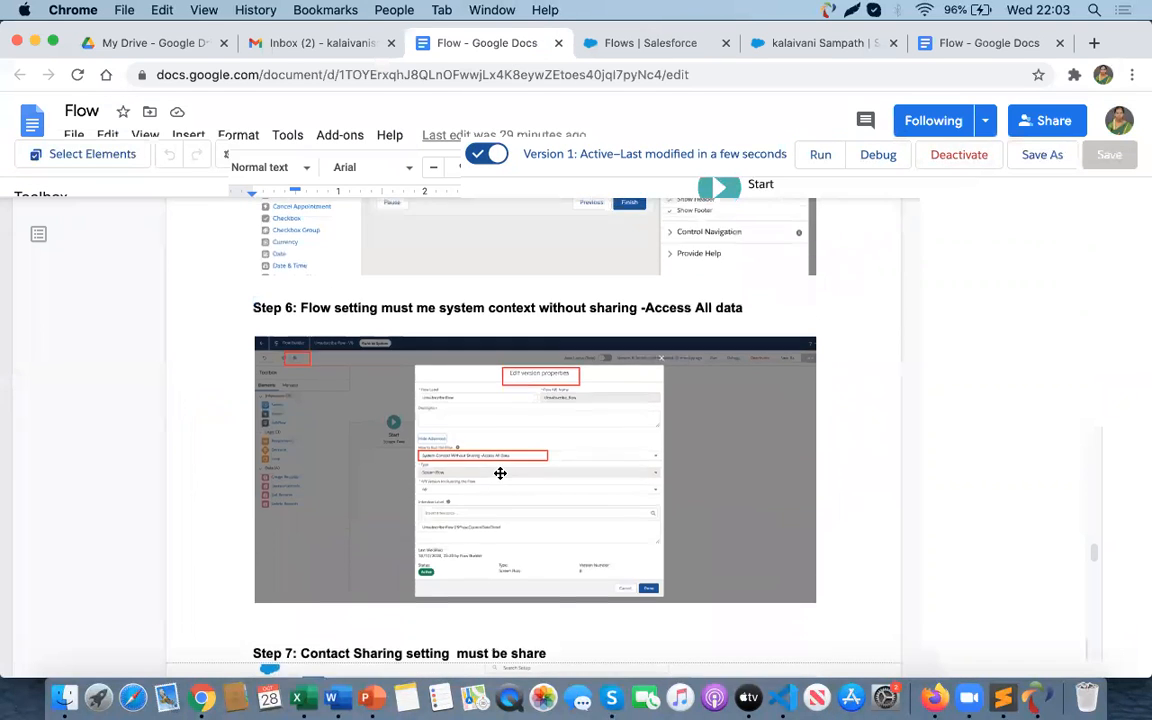
scroll(473, 423, down, 5)
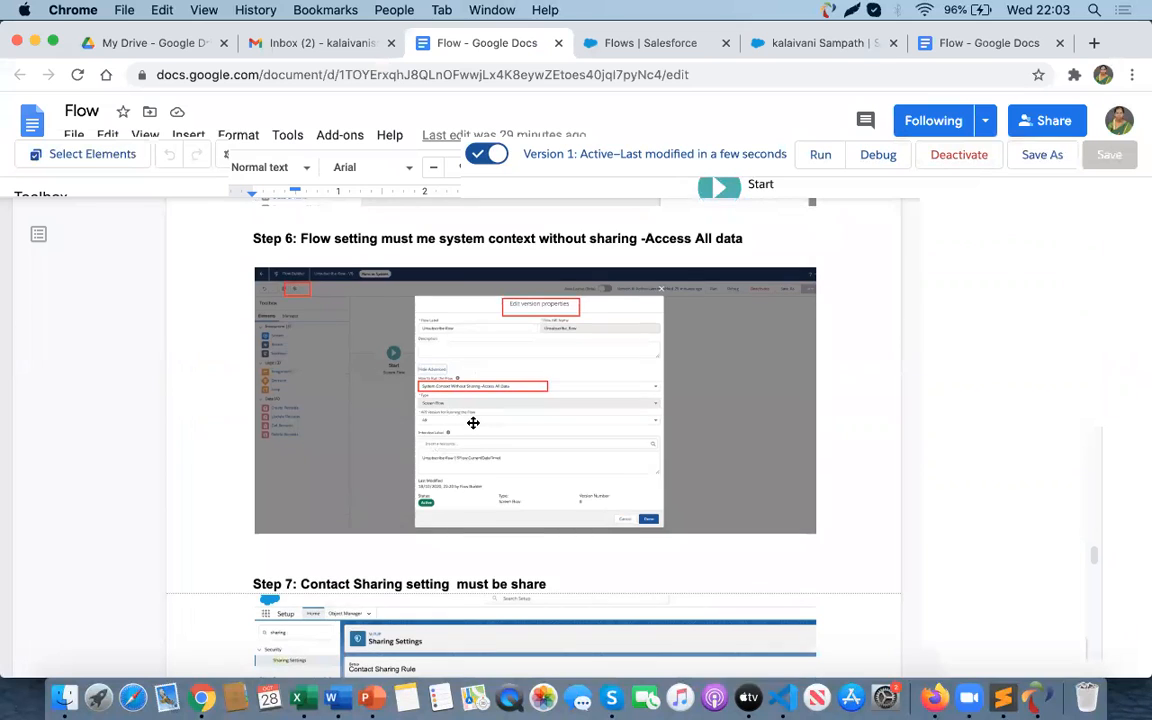
scroll(473, 423, down, 5)
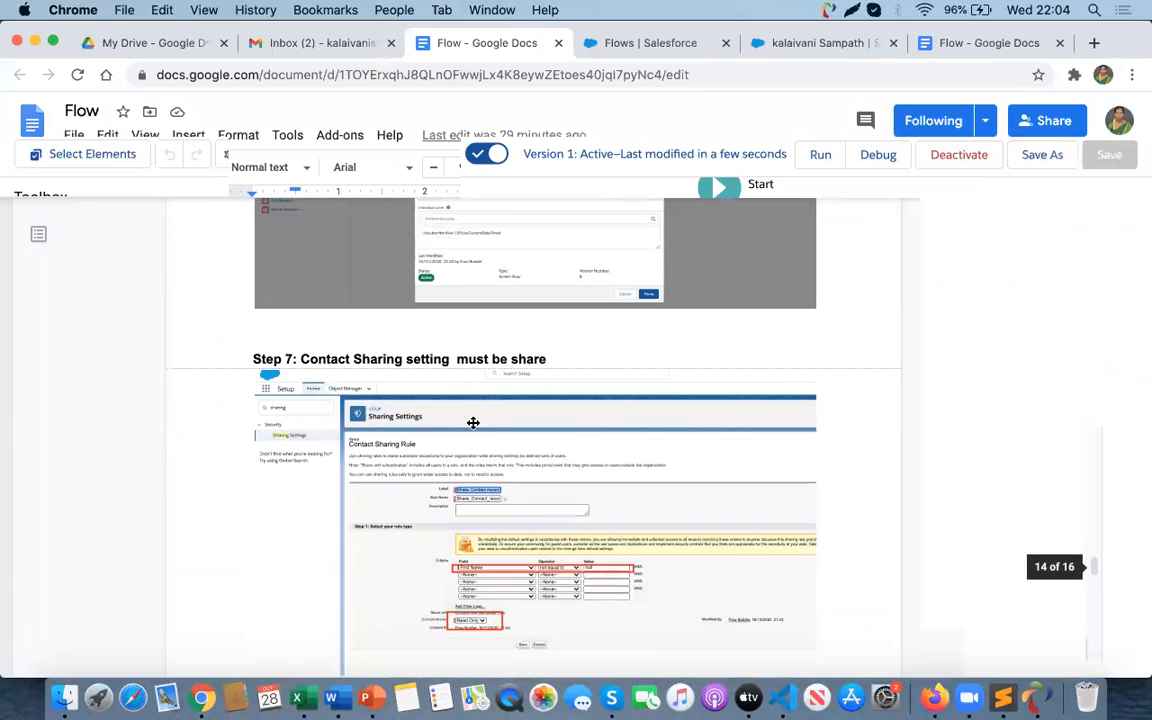
scroll(473, 423, down, 1)
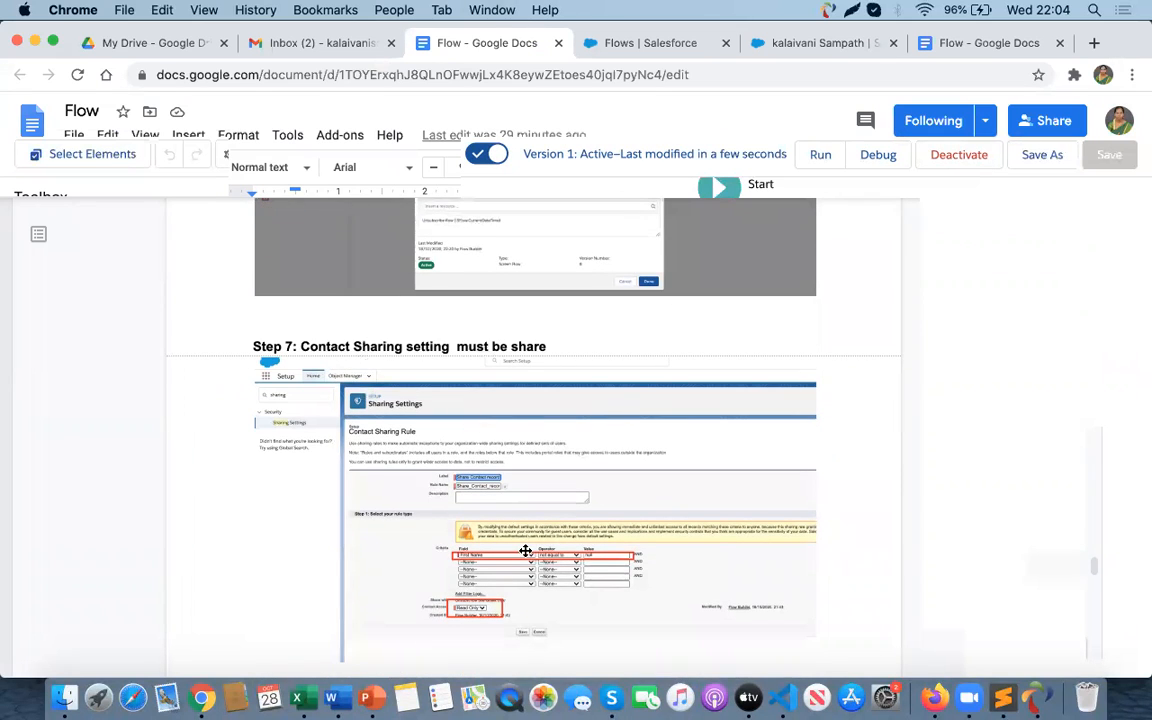
scroll(525, 550, down, 10)
scroll(525, 550, down, 3)
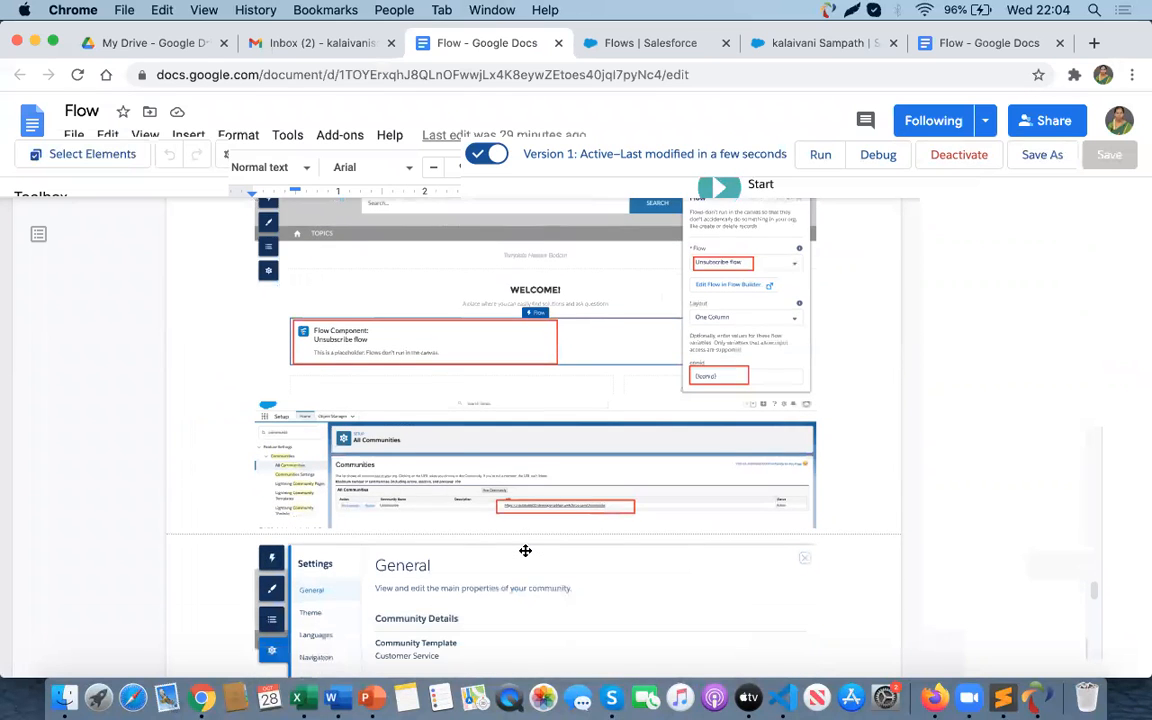
scroll(525, 550, down, 10)
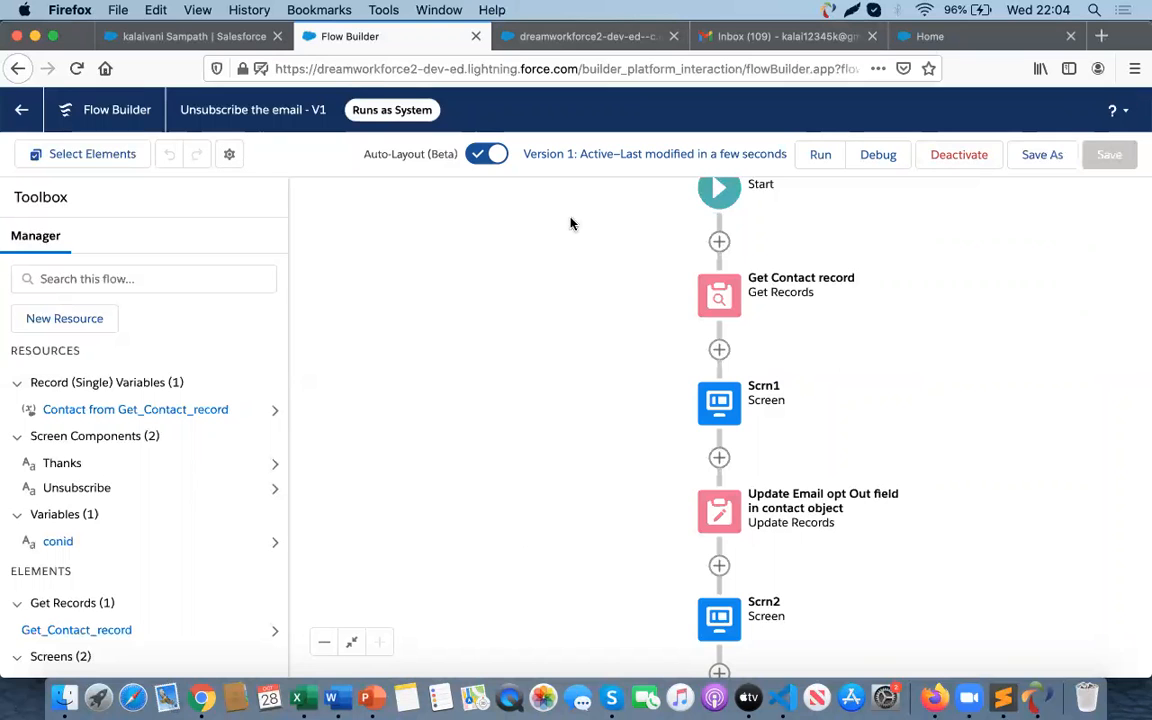
- Revisit the debug run tab and return to the contact record tab
click(549, 38)
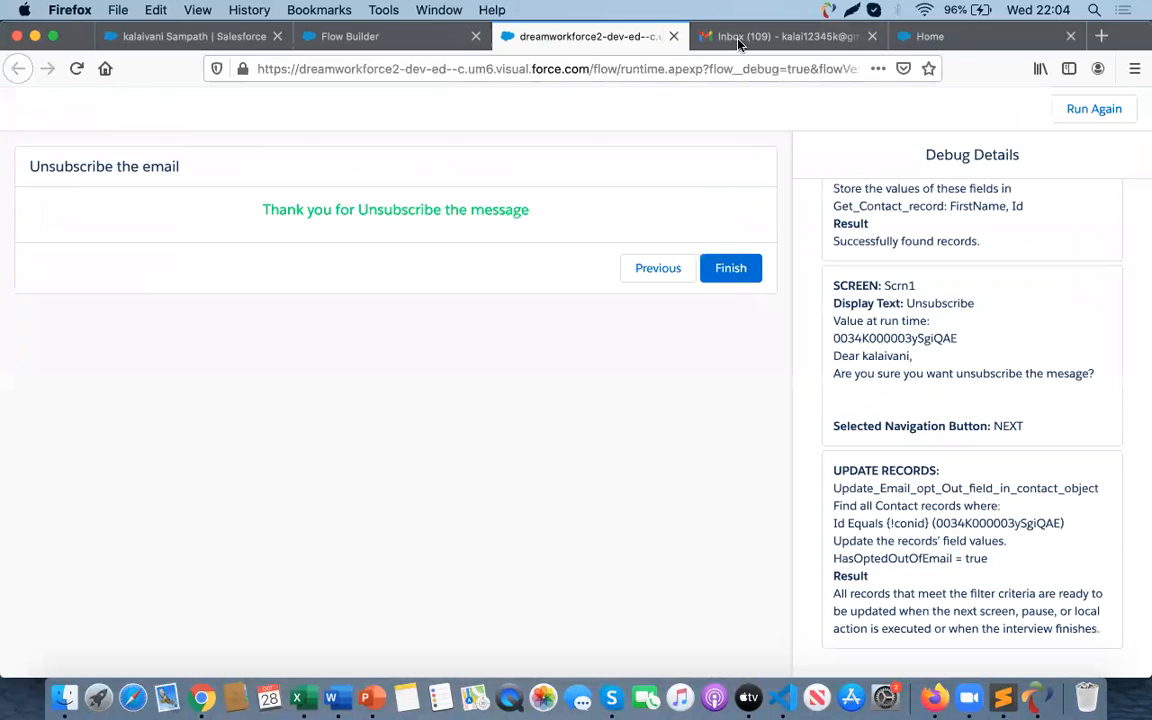
click(738, 38)
click(580, 38)
click(396, 40)
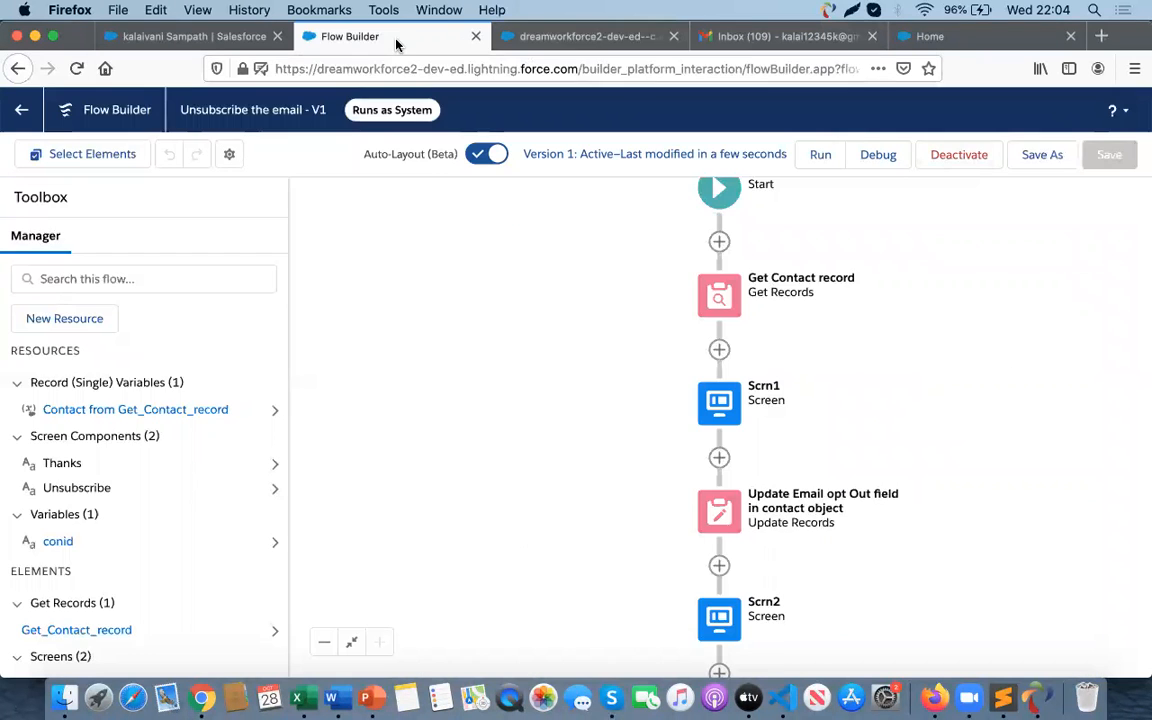
click(214, 37)
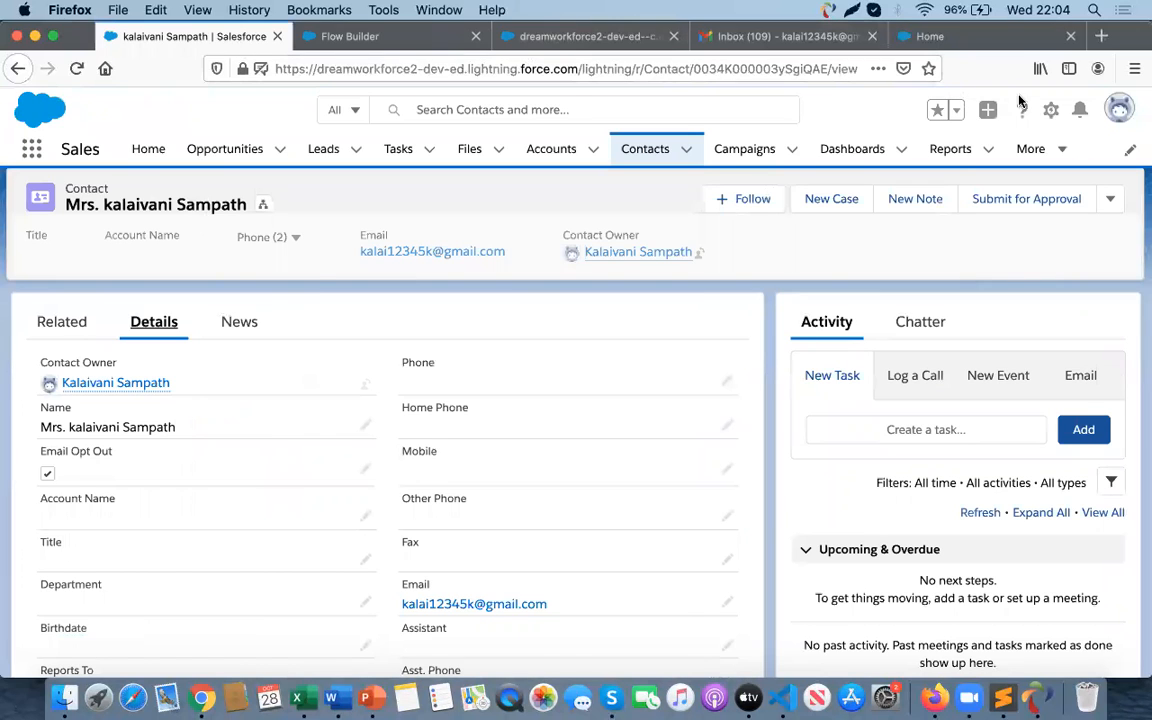
- Open Setup, find Lightning Email Templates, and turn on Folders and Enhanced Sharing
click(1051, 110)
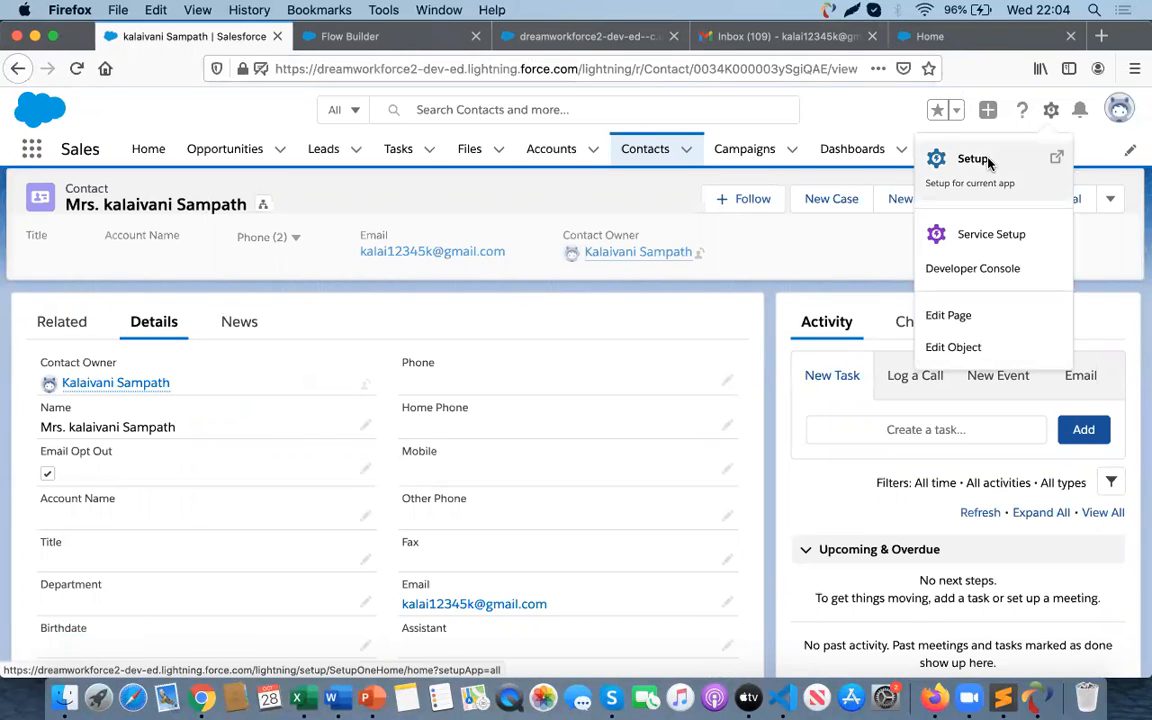
click(975, 160)
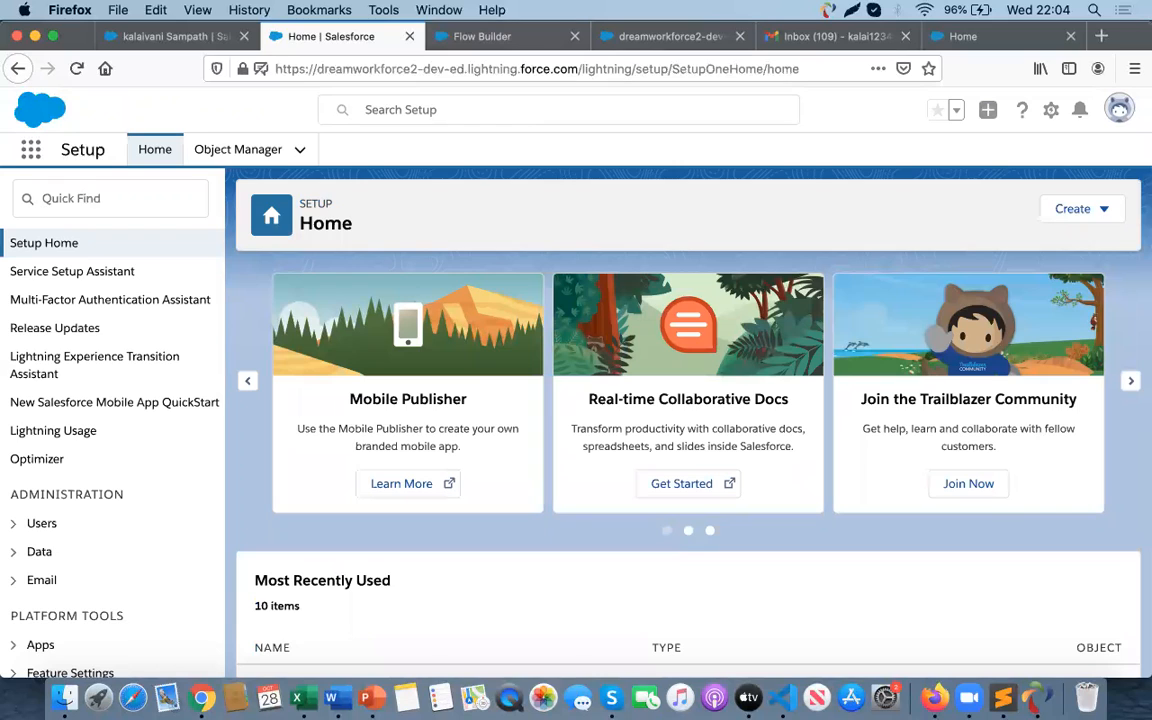
click(77, 204)
text(e)
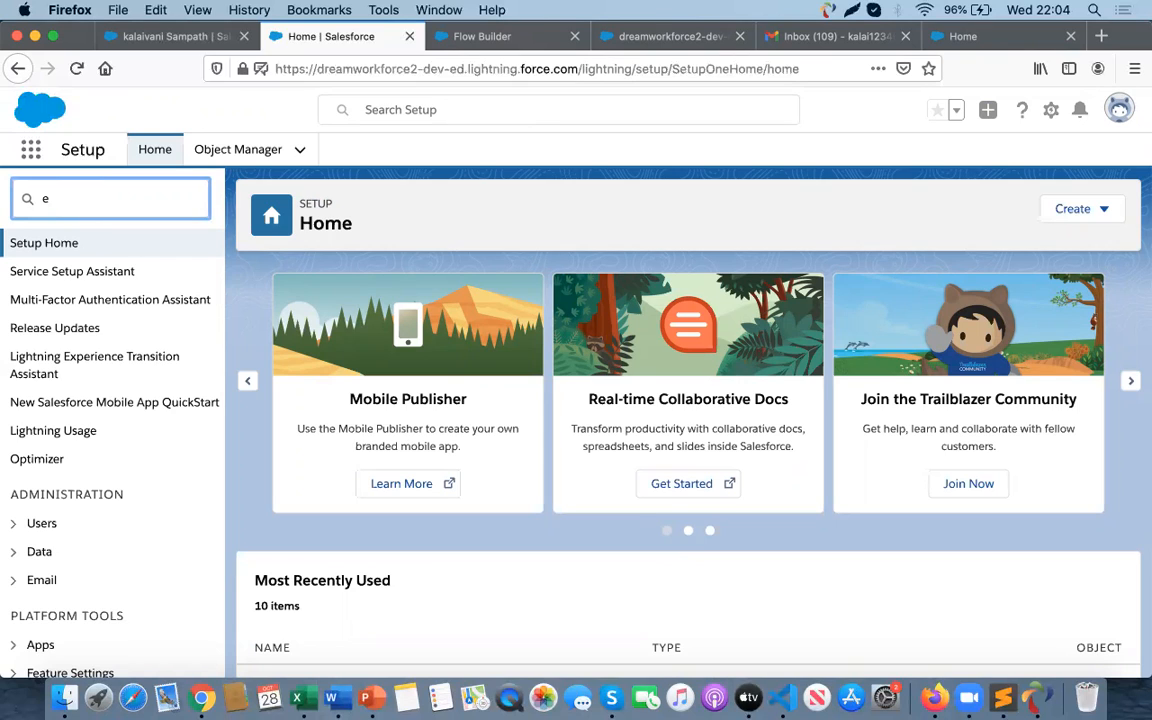
text(mm)
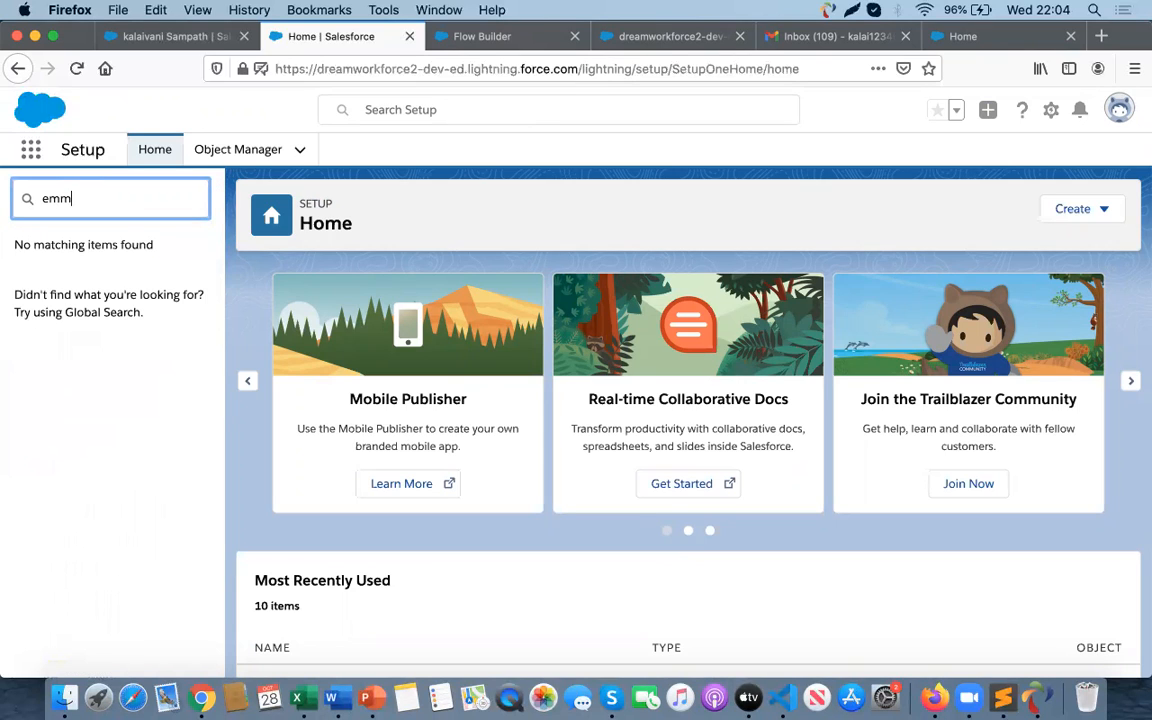
text(il)
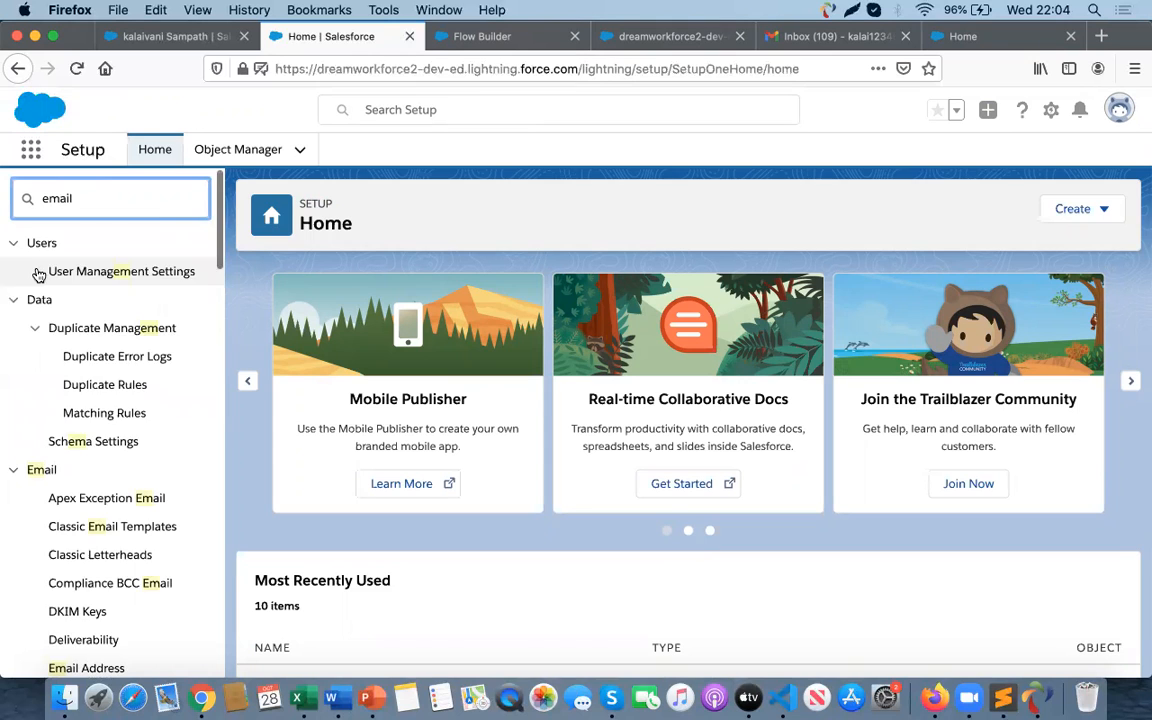
scroll(100, 450, down, 3)
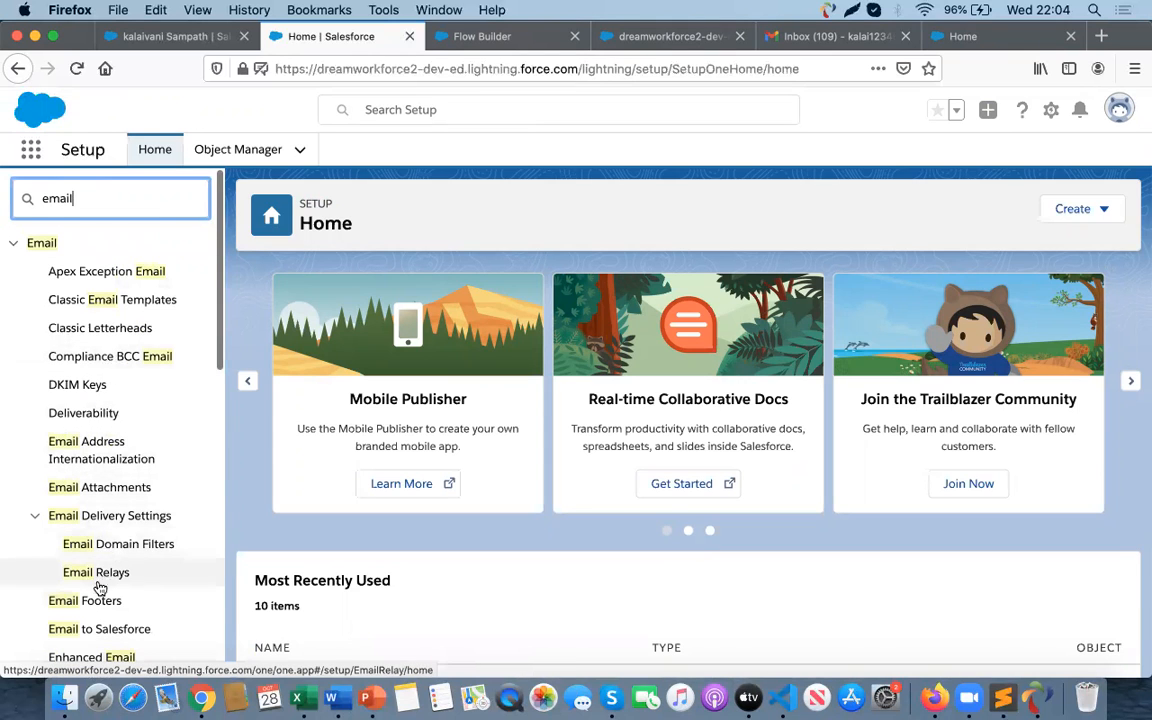
scroll(96, 592, down, 3)
scroll(98, 589, up, 3)
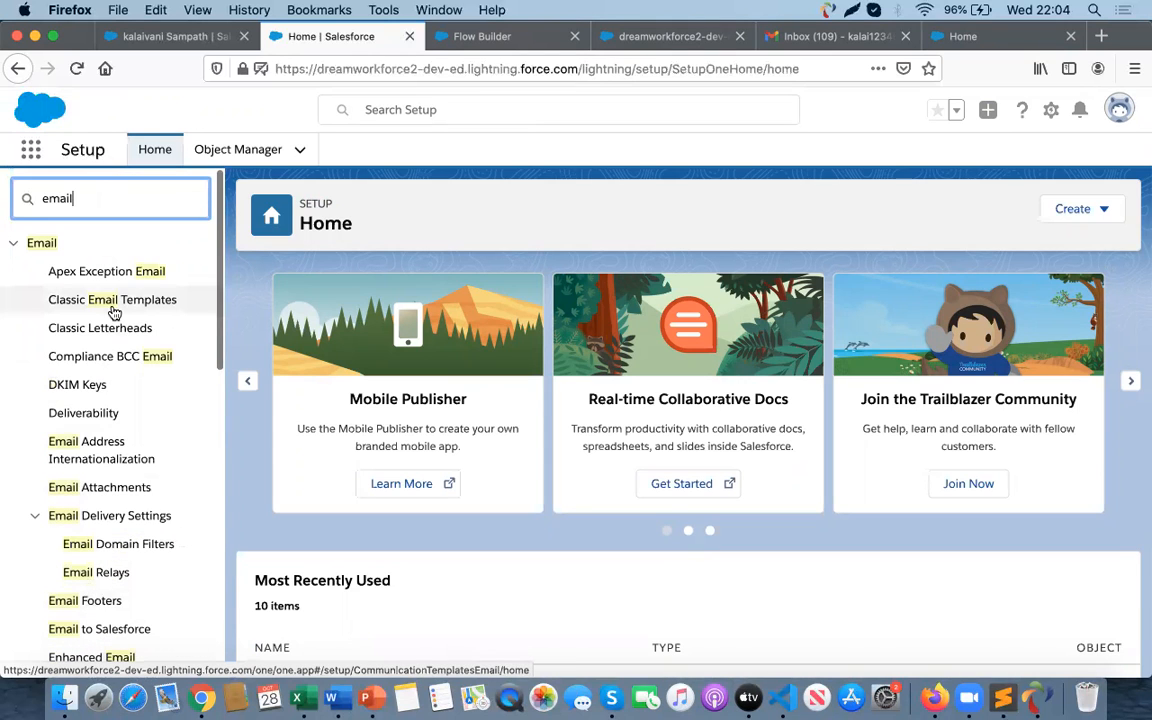
text(tem)
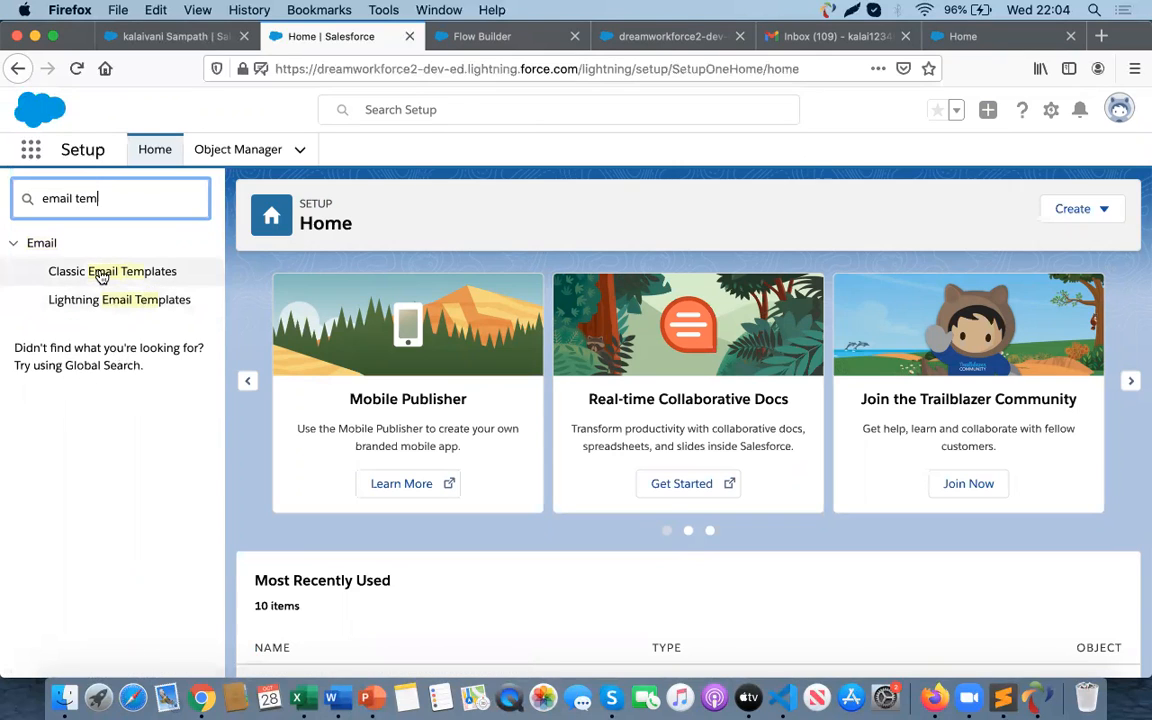
click(105, 309)
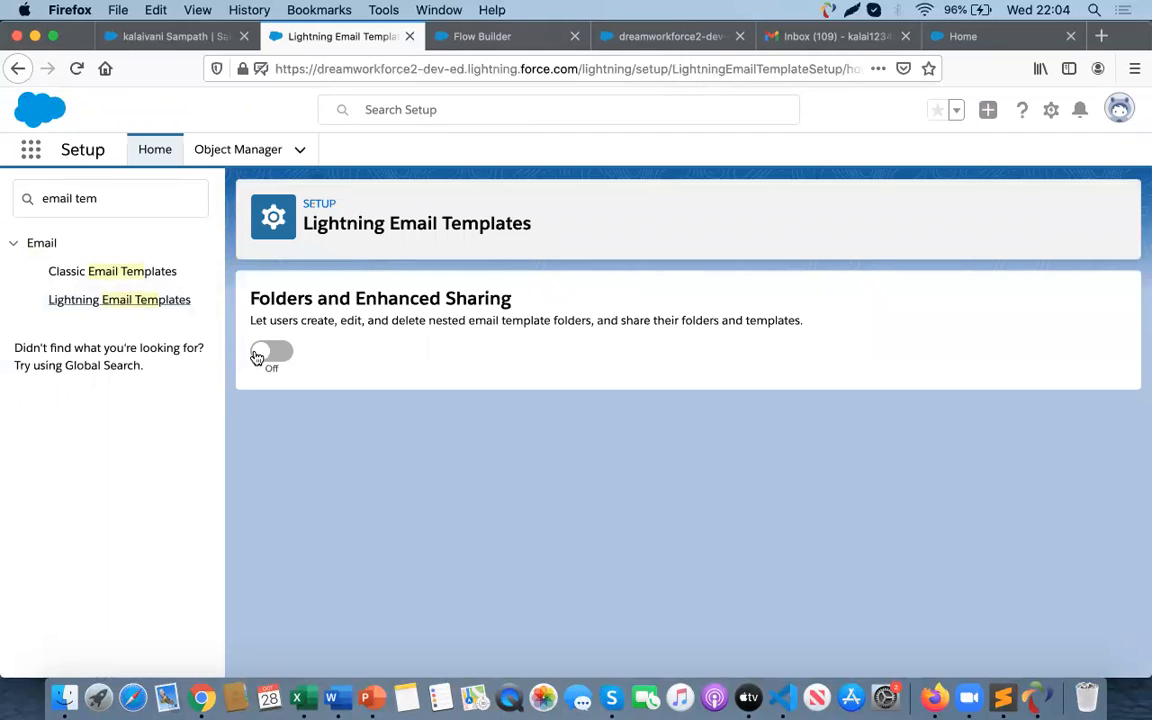
click(260, 355)
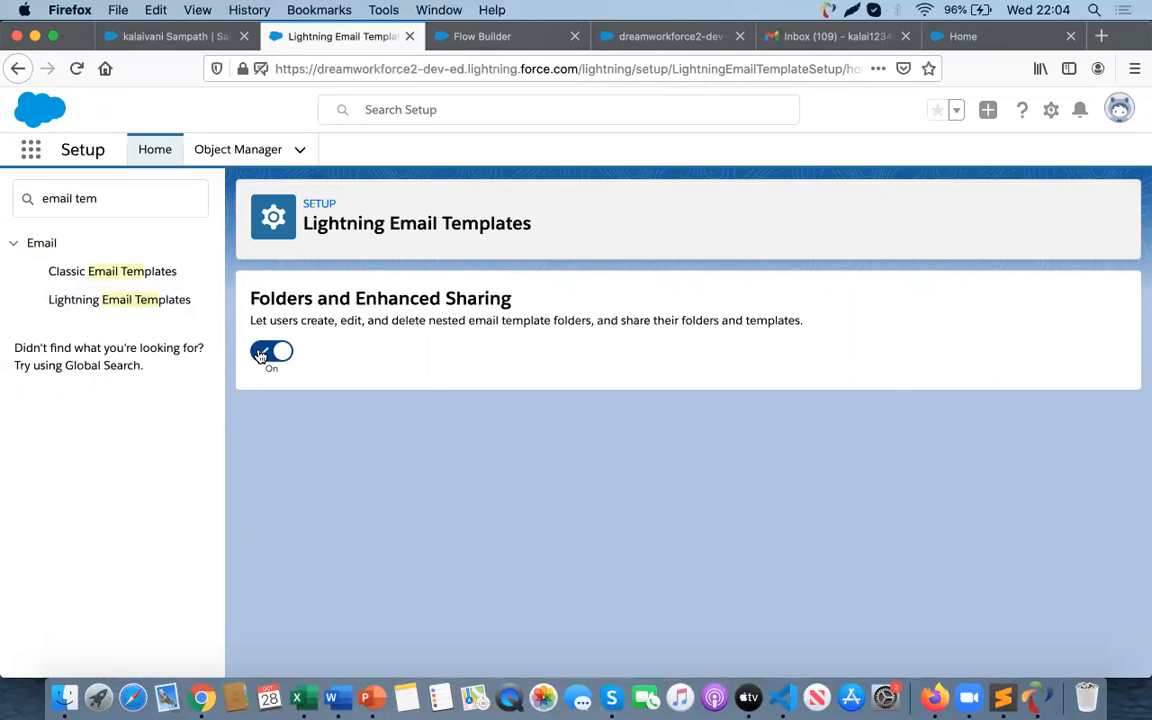
- Open Classic Email Templates and start creating a new template
click(86, 272)
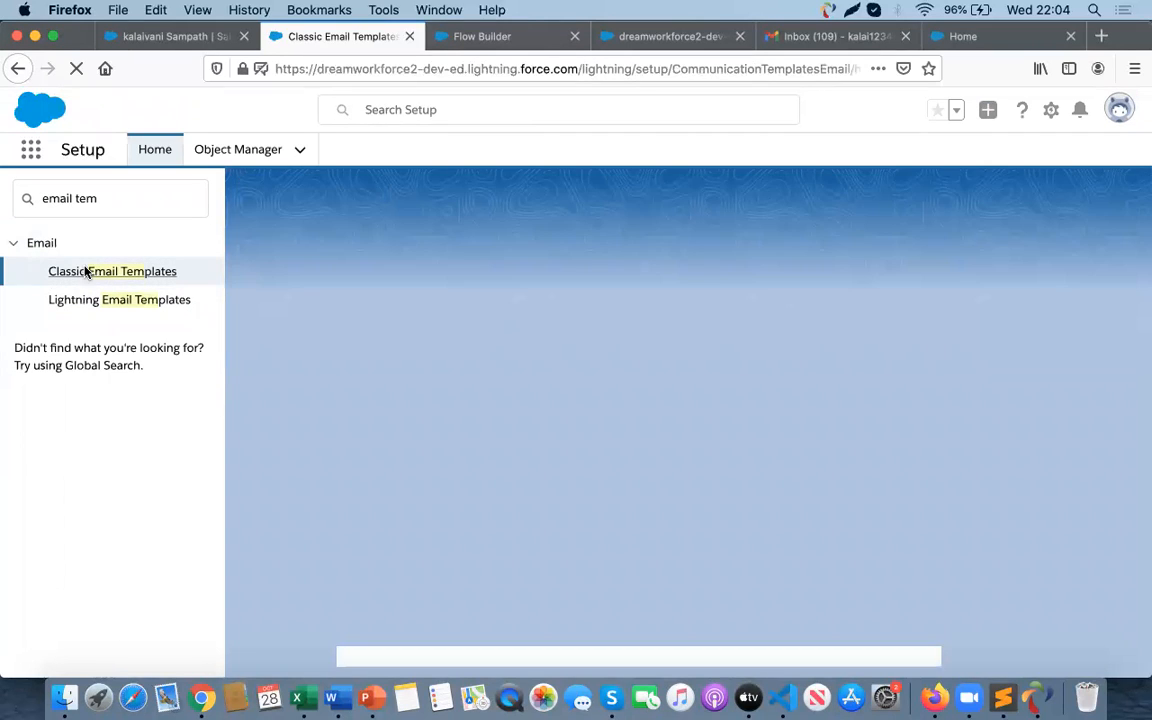
scroll(558, 355, down, 2)
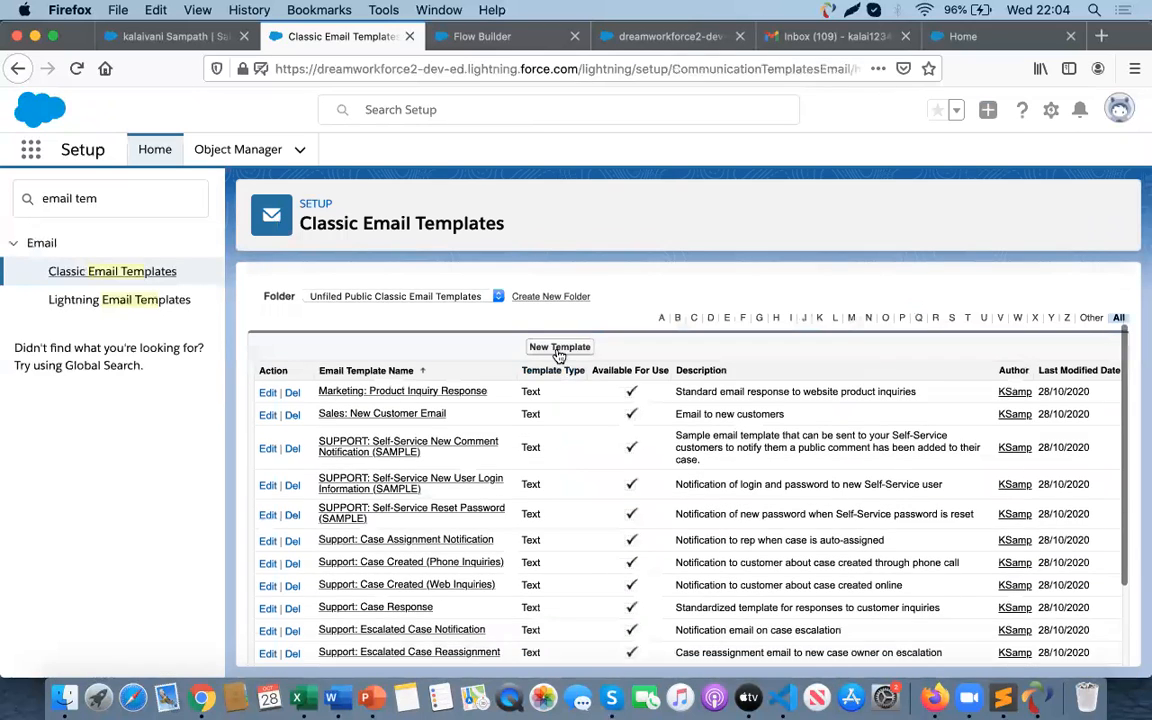
click(559, 349)
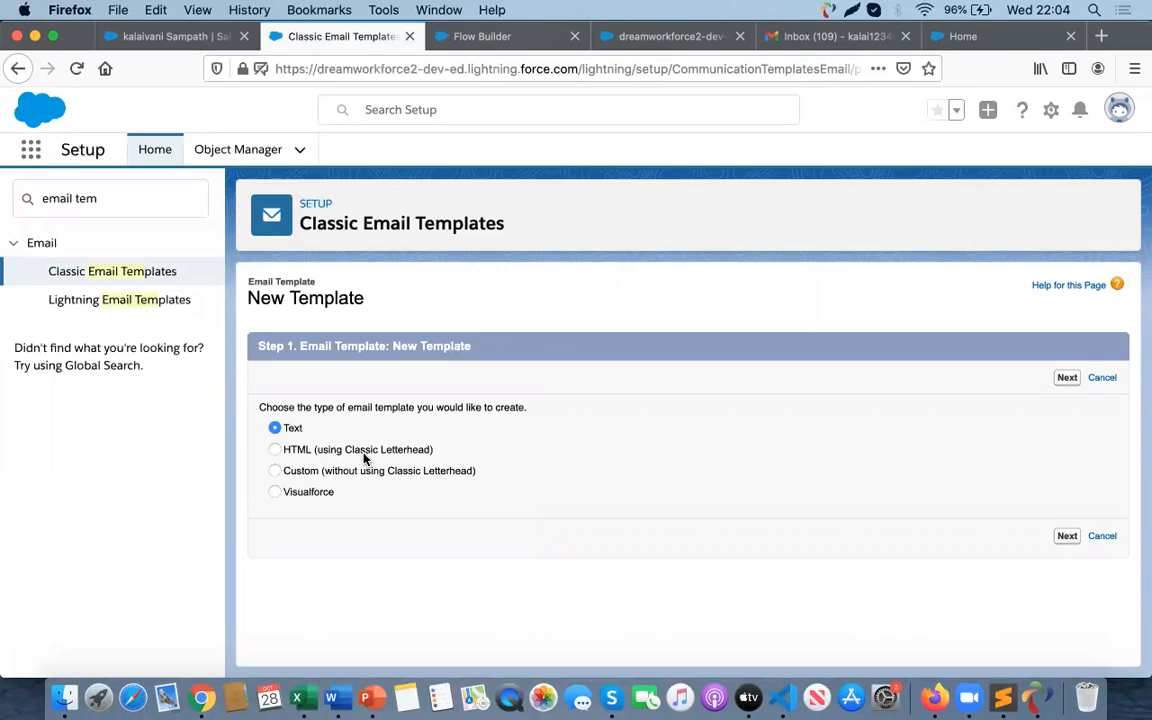
- Choose an HTML template using Classic Letterhead, then open Classic Letterheads and proceed past the overview to create a letterhead
click(326, 451)
click(1067, 377)
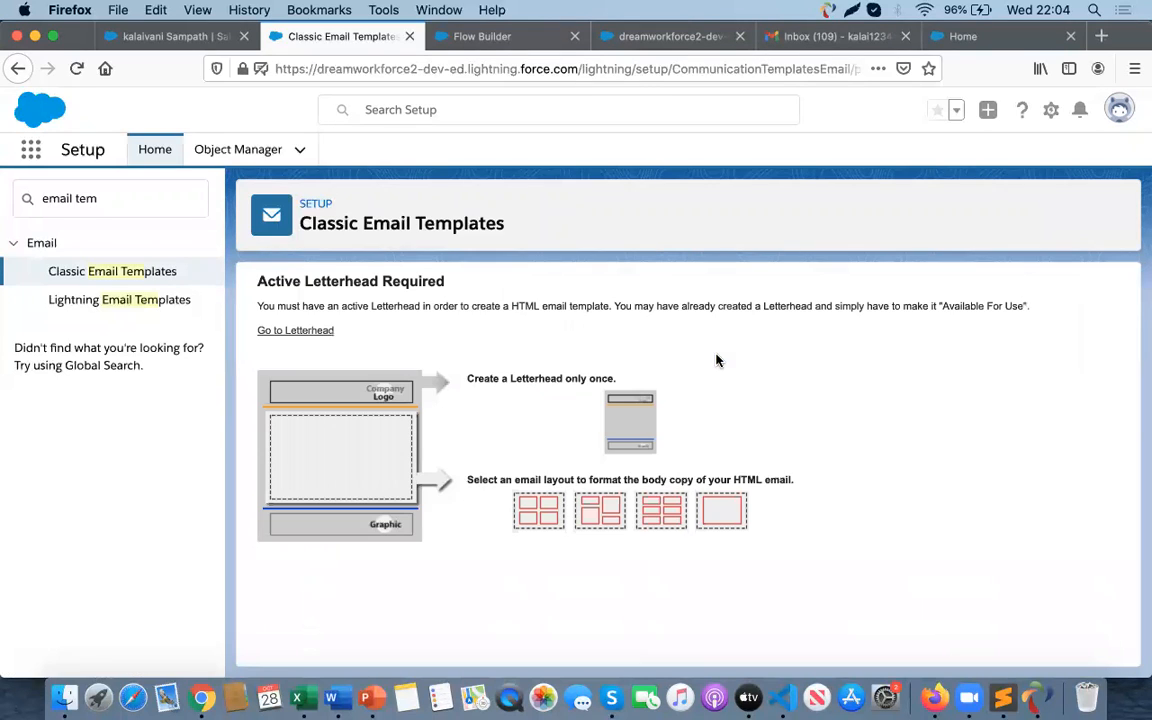
click(287, 332)
scroll(500, 530, down, 1)
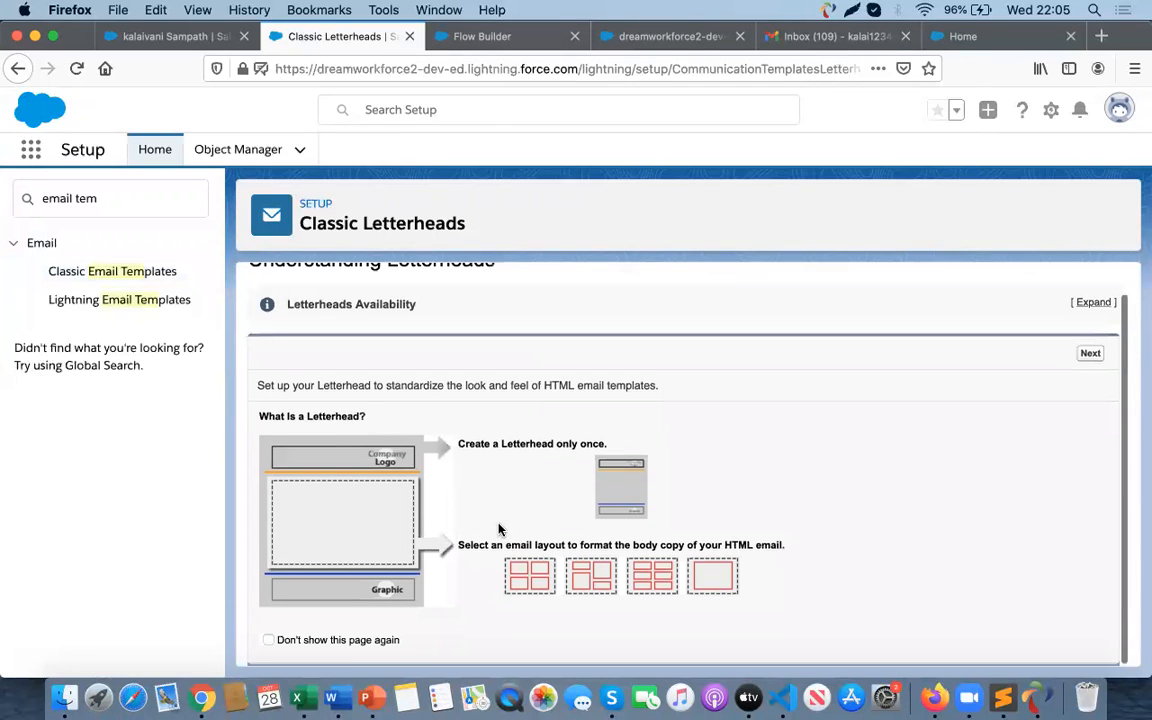
click(1090, 354)
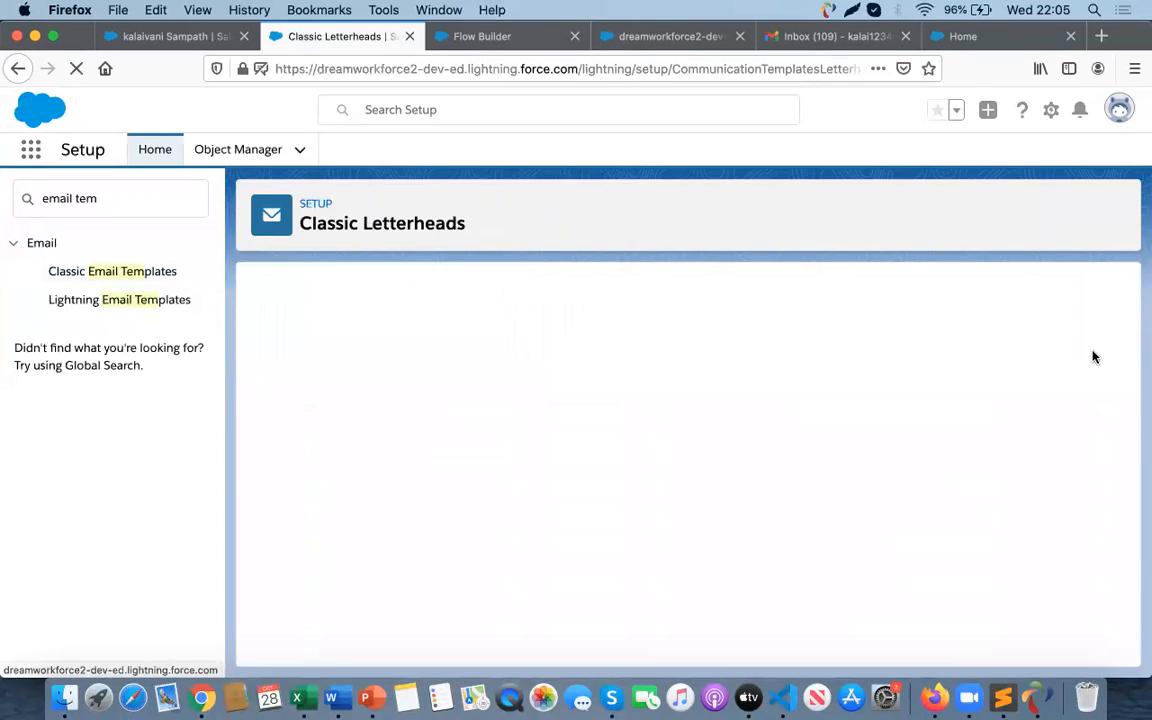
click(635, 431)
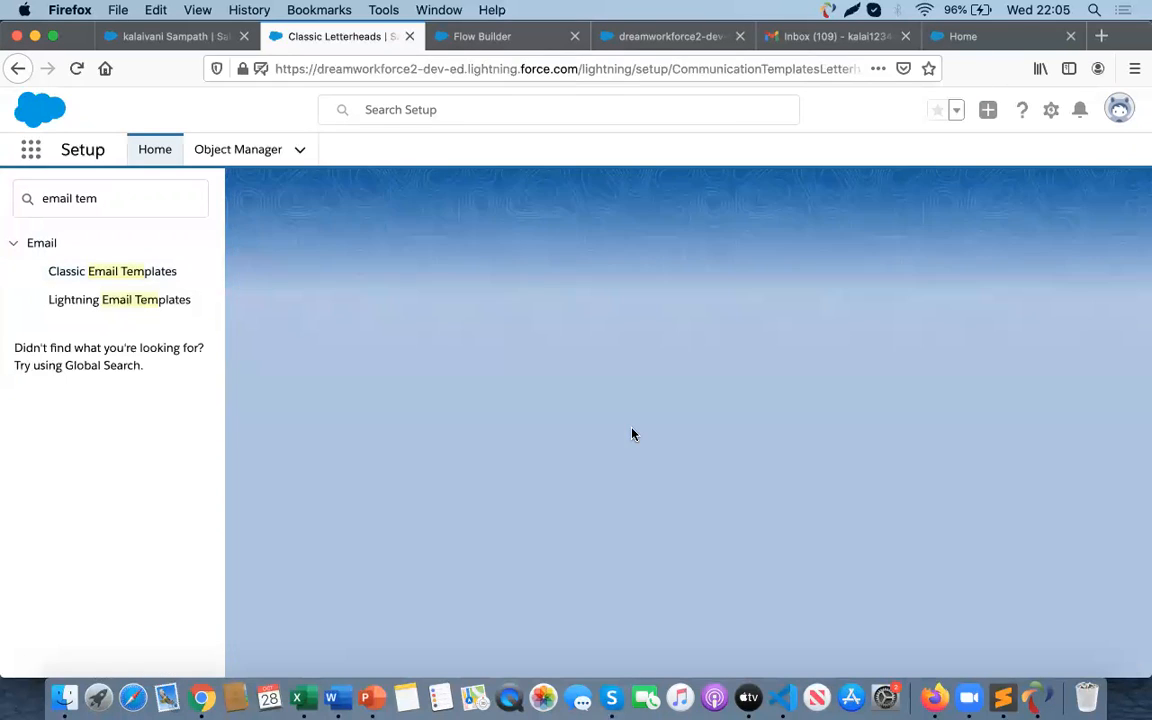
- Create a letterhead labelled "Unsubscribe letterhead" with unique name Unsubscribe_letterhead and a matching description, and save its properties
click(432, 396)
click(433, 420)
text(Unsubscribe let)
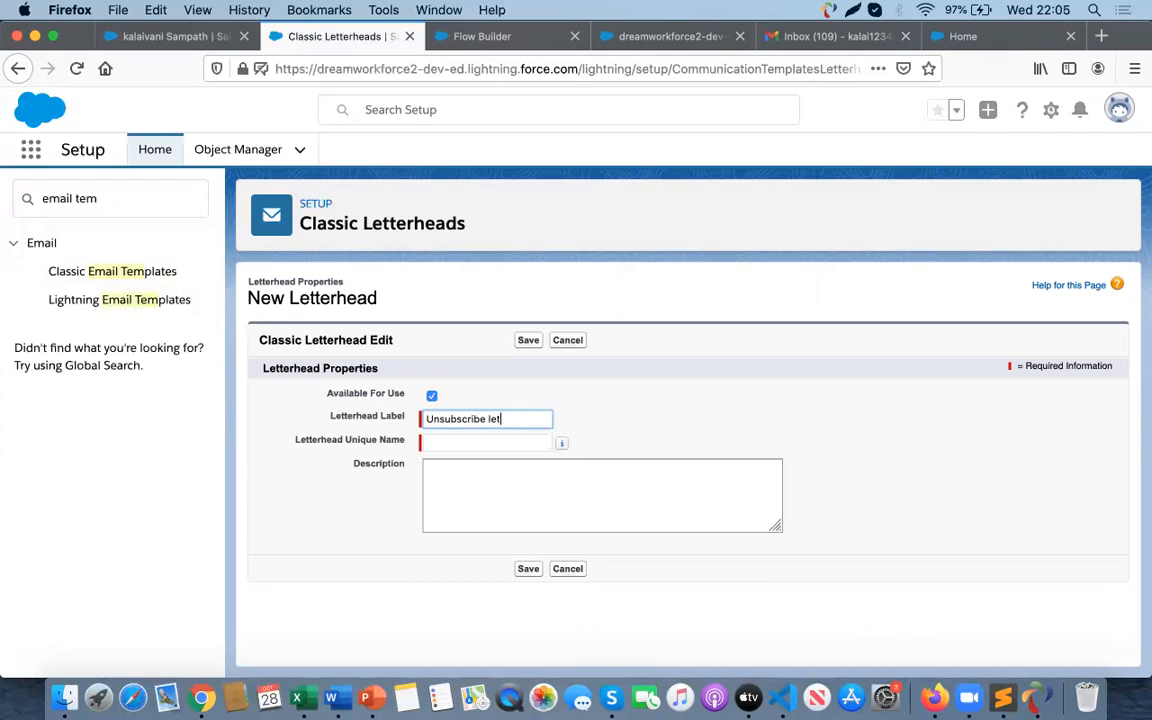
text(ead)
click(472, 444)
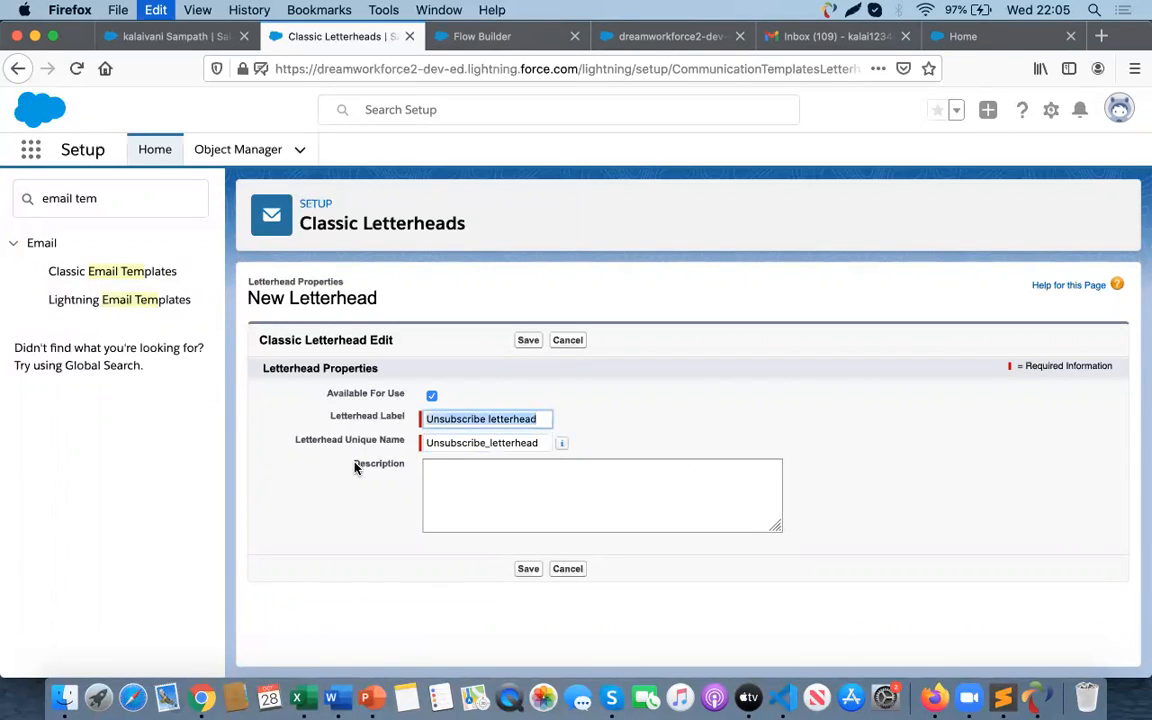
click(459, 498)
text(Unsubscribe letterhead)
click(527, 568)
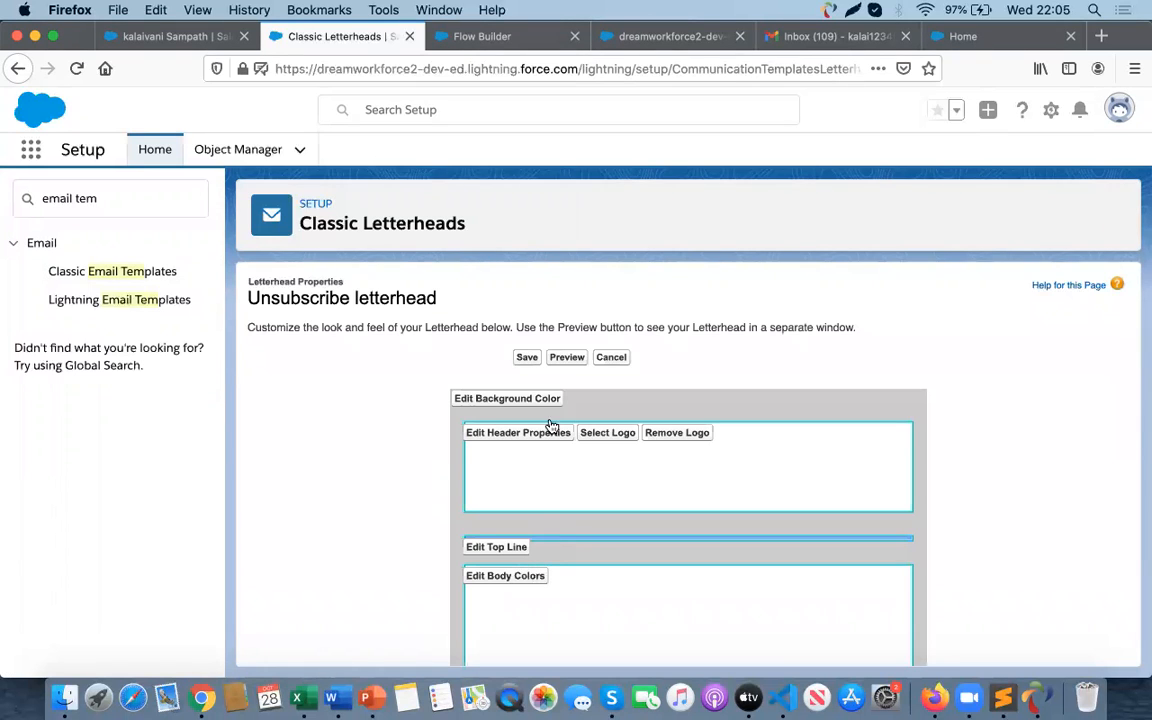
scroll(577, 463, down, 3)
scroll(558, 411, up, 4)
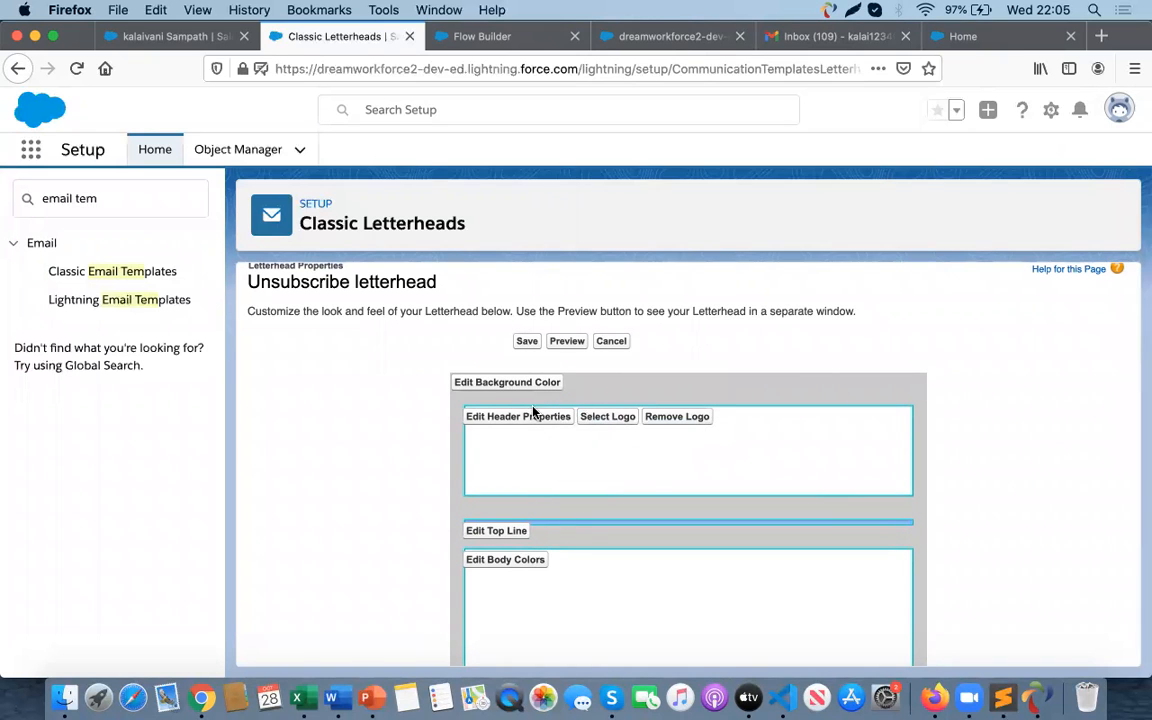
scroll(531, 466, down, 2)
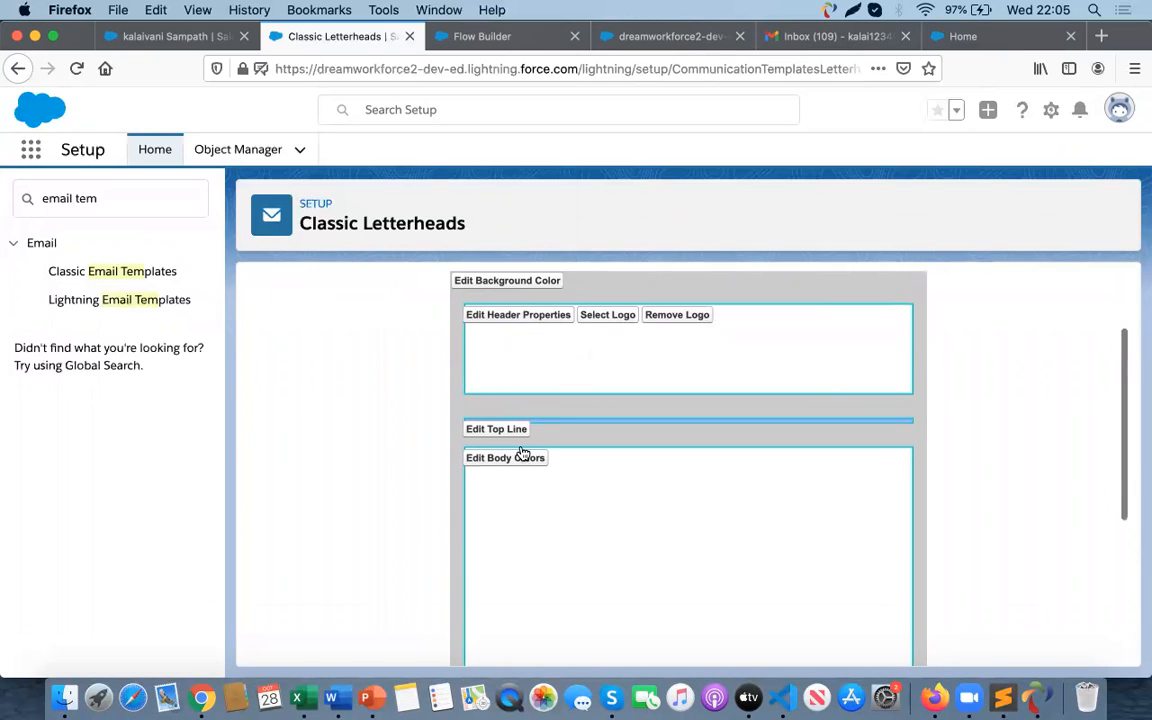
click(517, 313)
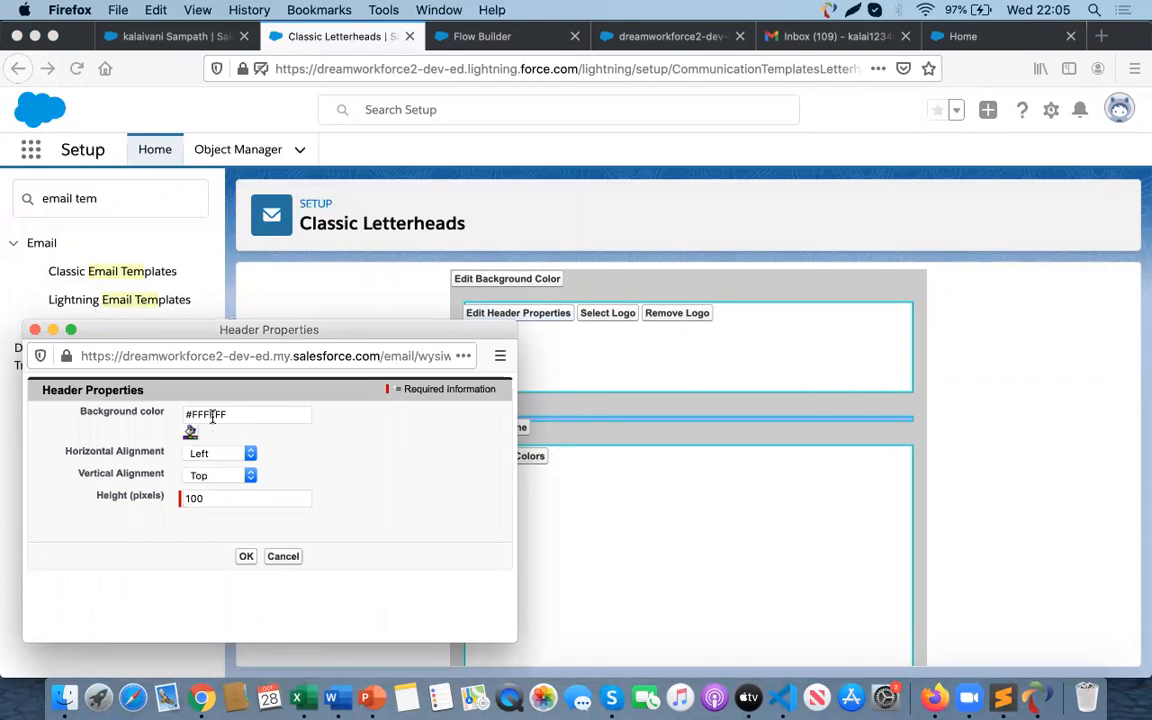
click(190, 432)
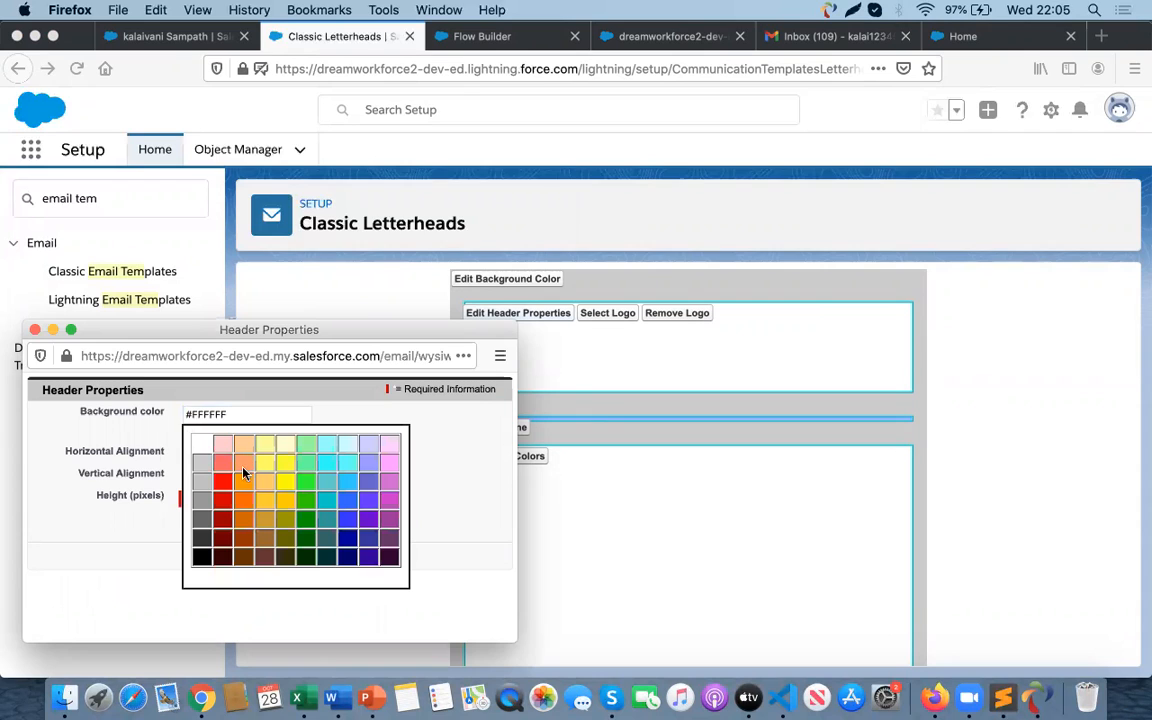
click(327, 489)
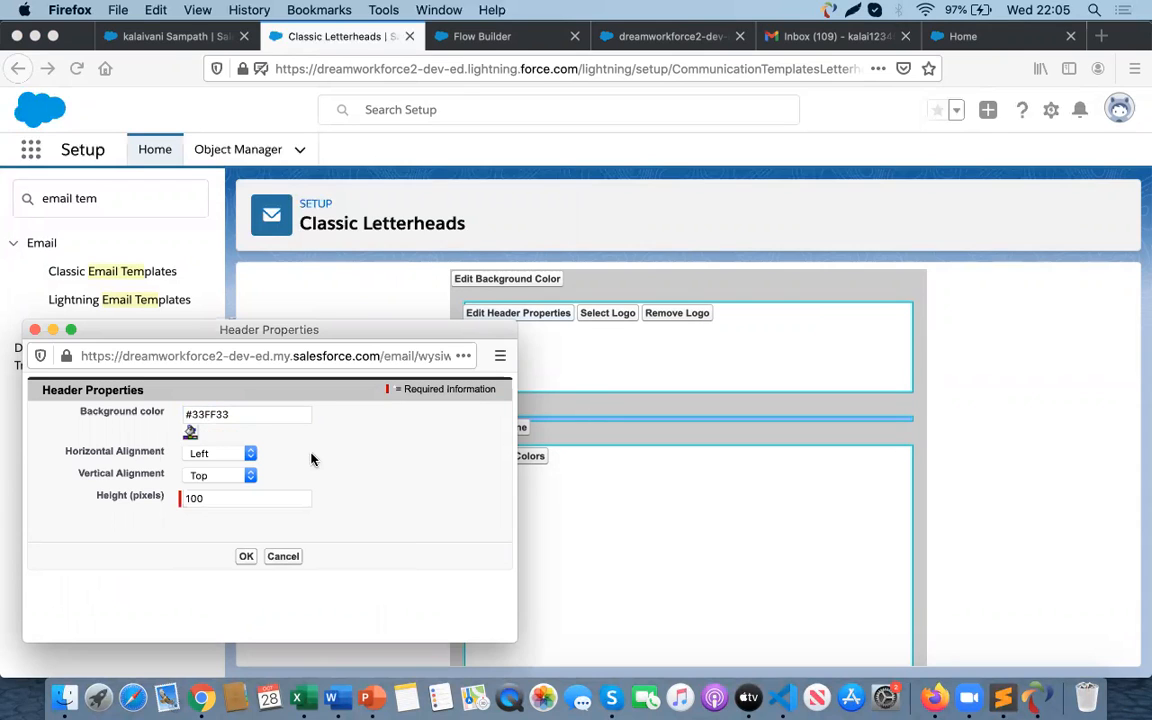
click(283, 556)
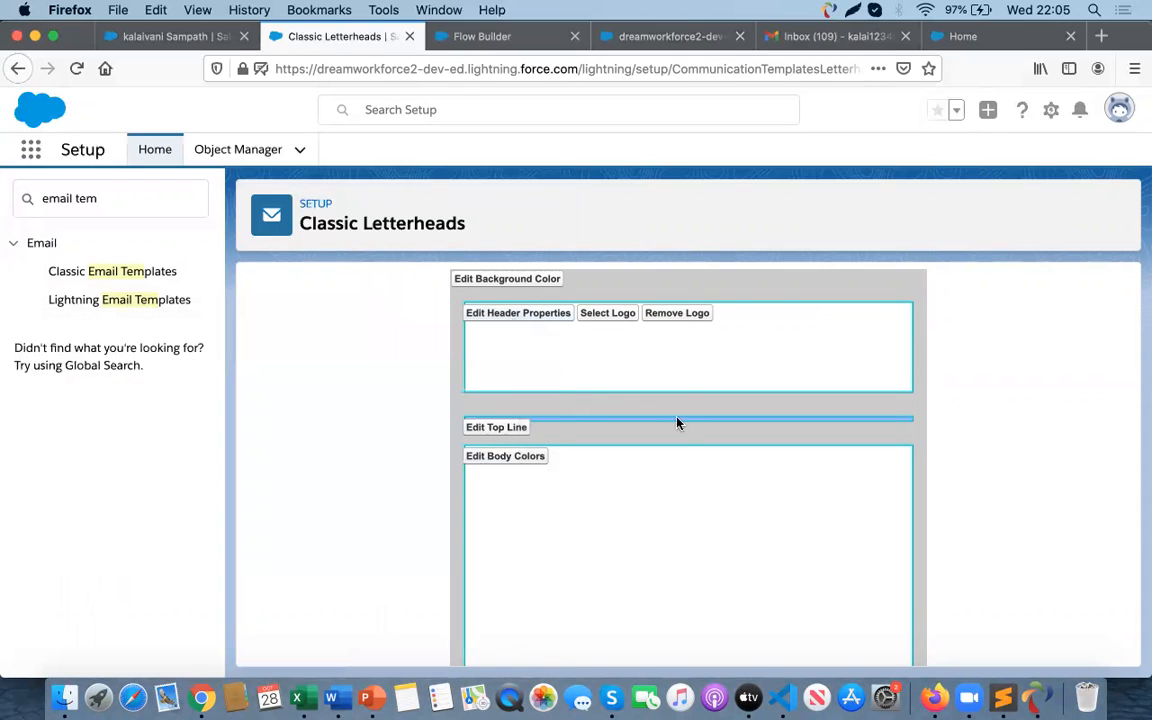
- Save the Unsubscribe letterhead design
scroll(679, 425, down, 3)
scroll(679, 429, up, 3)
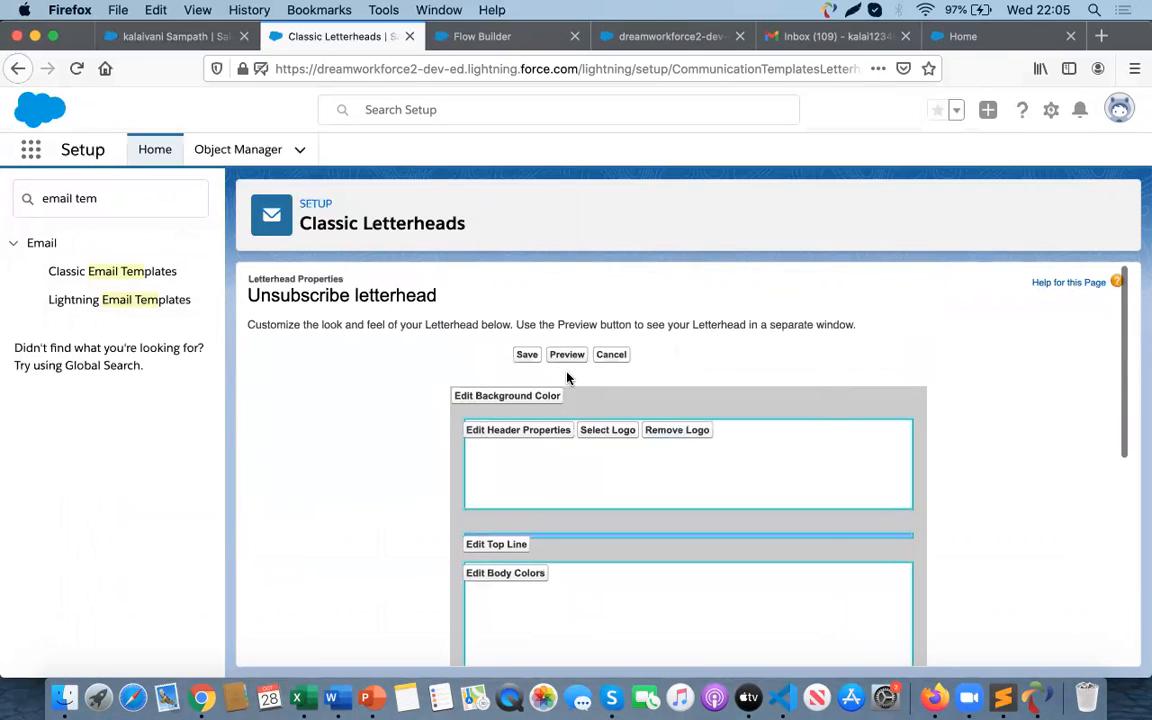
click(526, 356)
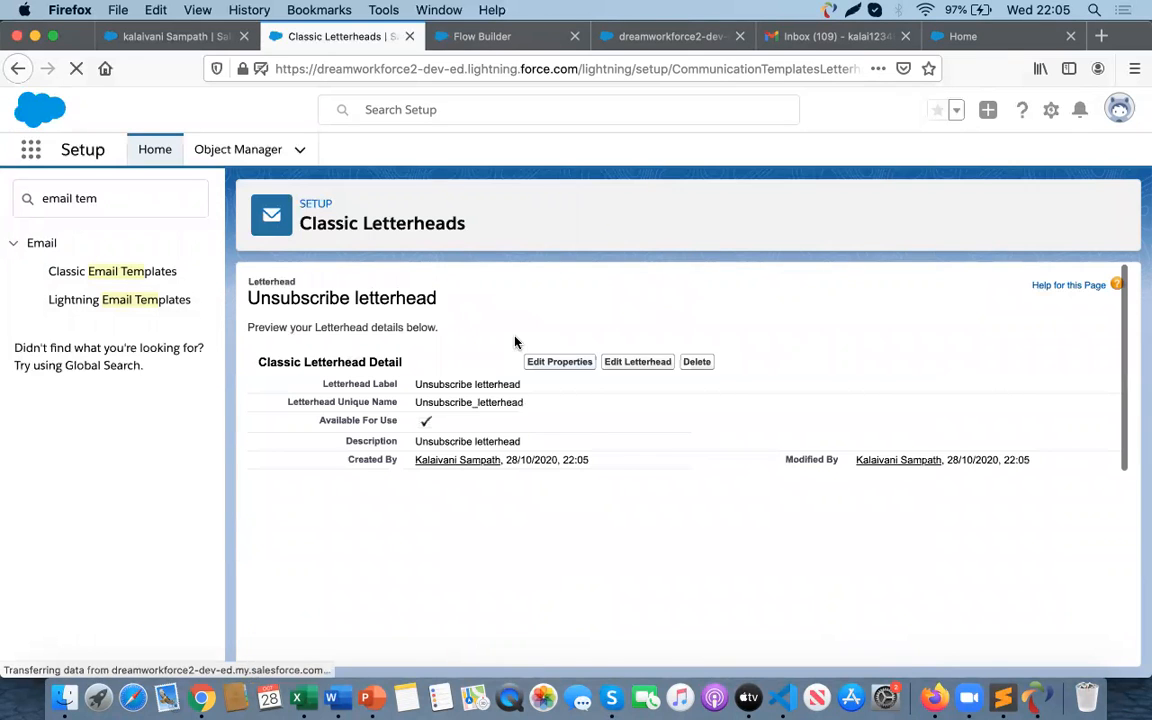
scroll(566, 461, down, 5)
scroll(566, 465, up, 5)
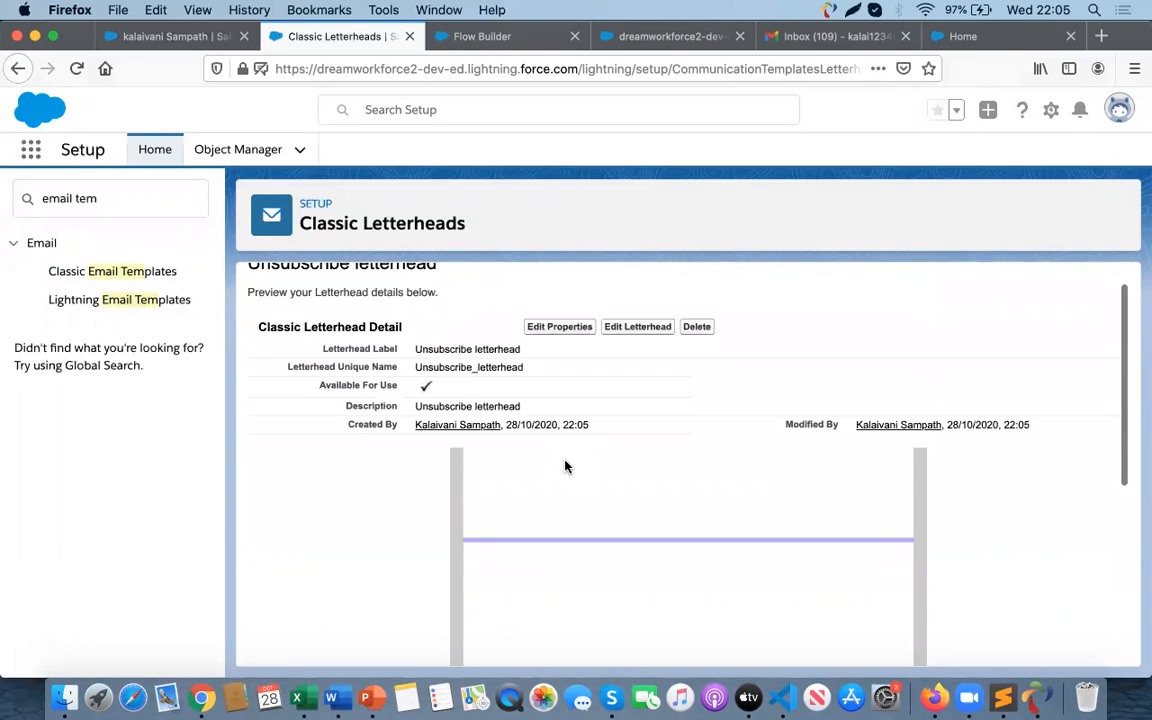
- Open Classic Email Templates and start a new HTML template using Classic Letterhead
click(98, 273)
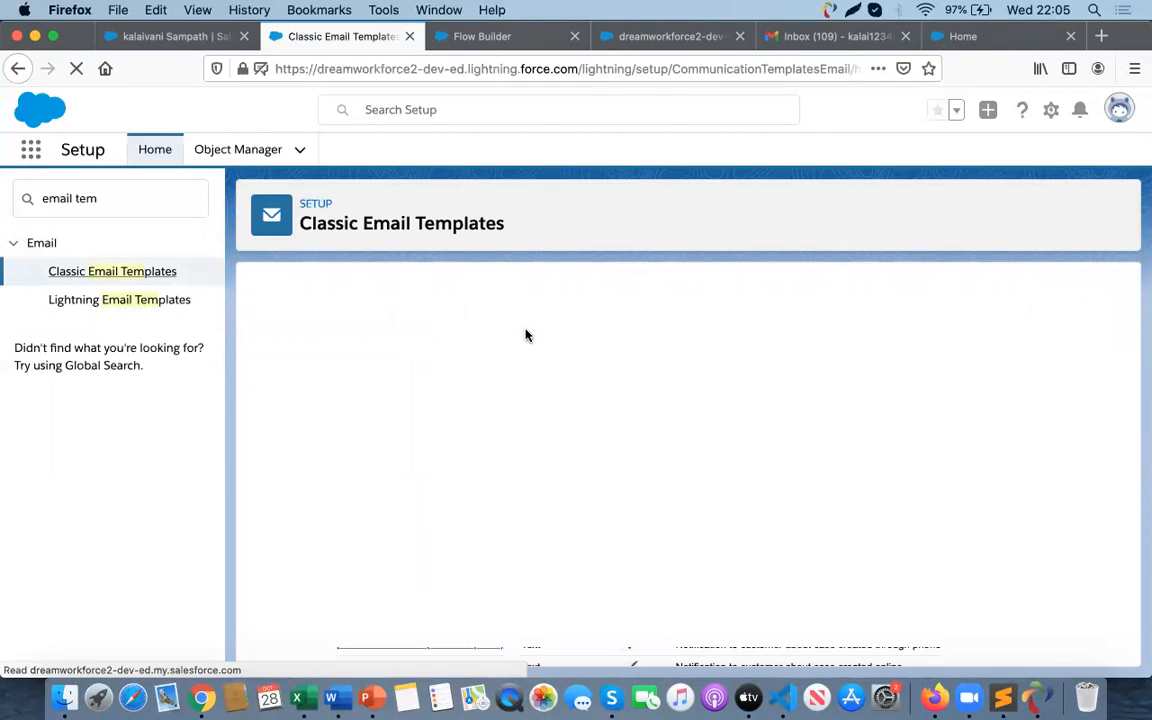
click(530, 358)
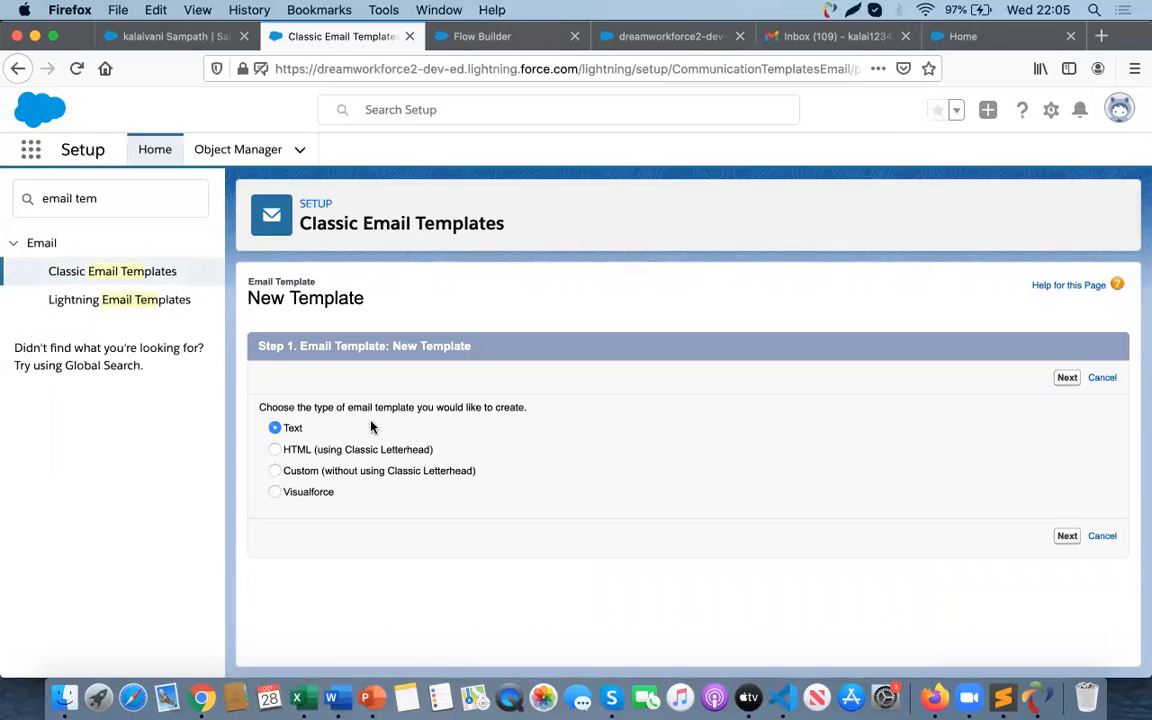
click(339, 451)
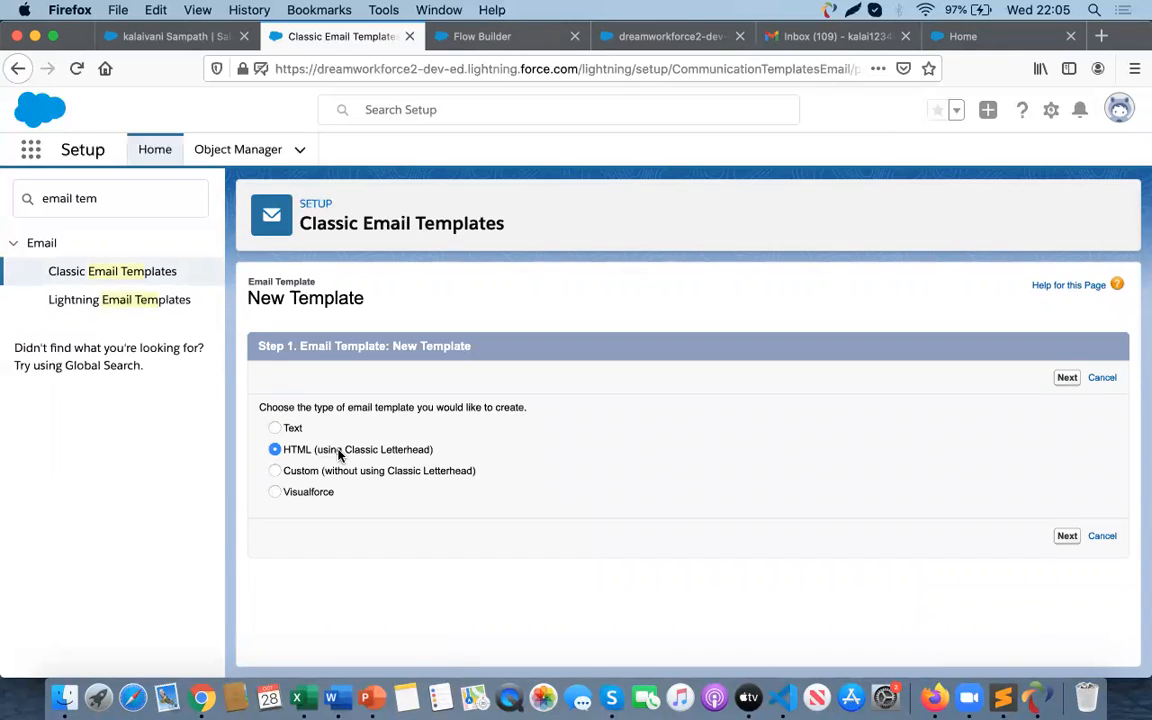
click(1068, 378)
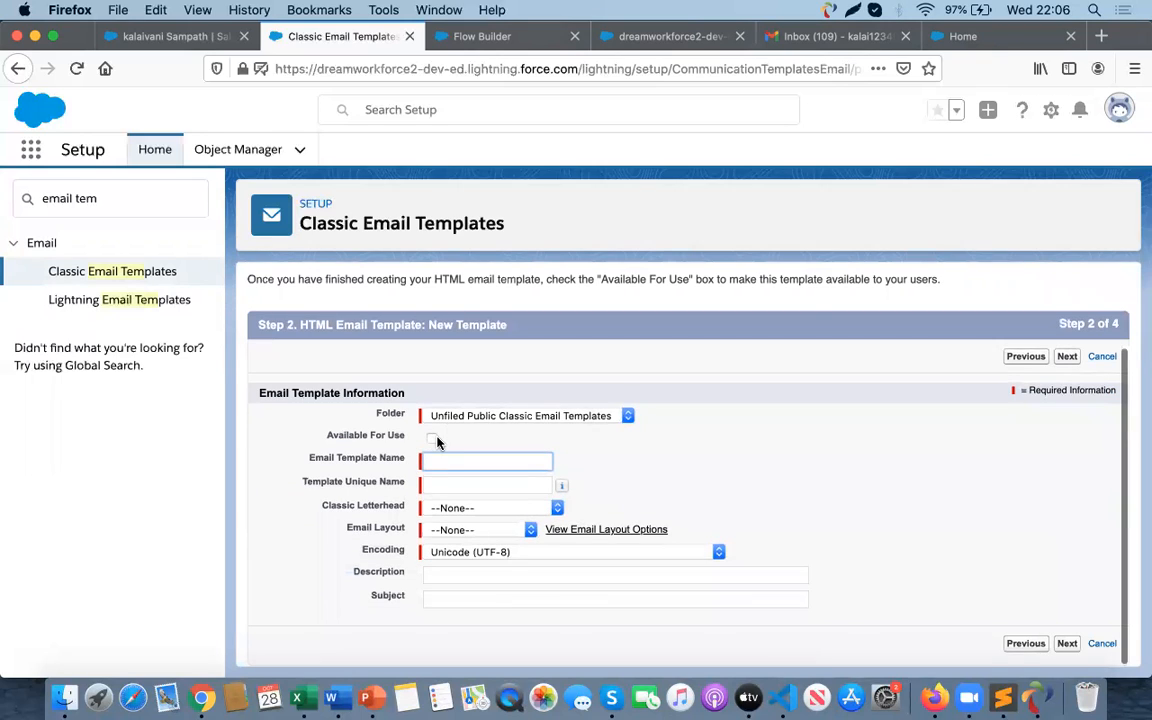
- Mark the template available for use and name it "Unsubscribe Email Template" with unique name Unsubscribe_Email_Template
click(432, 437)
click(437, 459)
text(Unsubs)
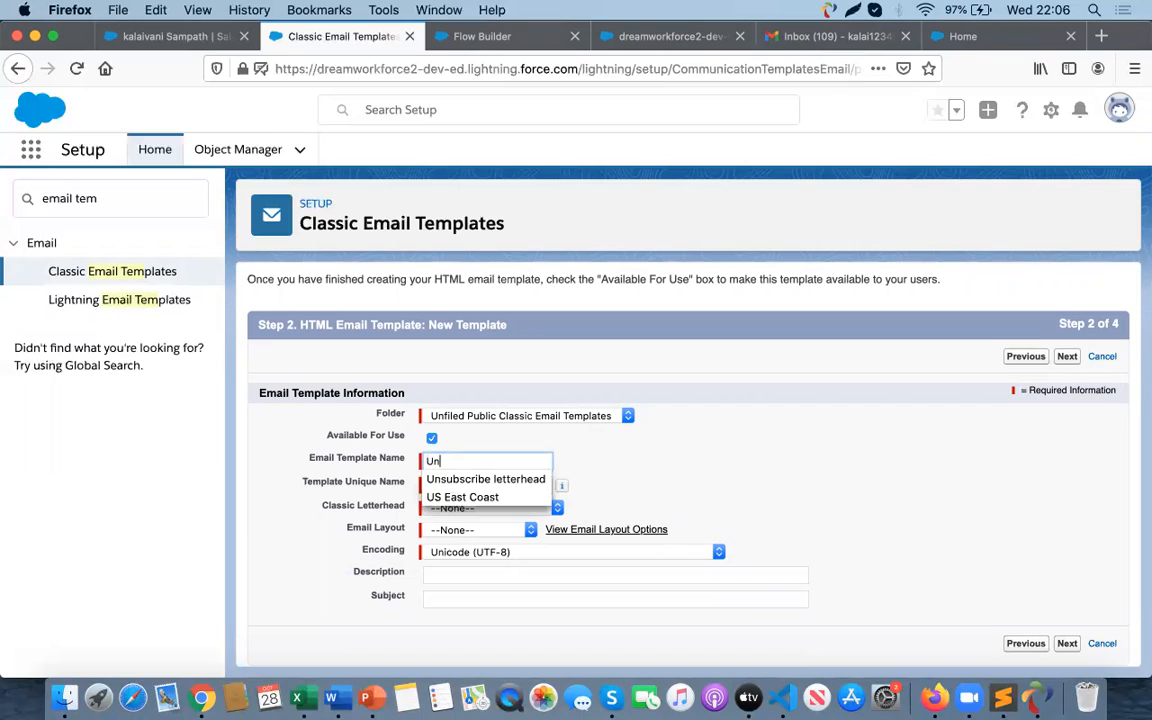
click(471, 481)
key(BackSpace)
key(BackSpace)
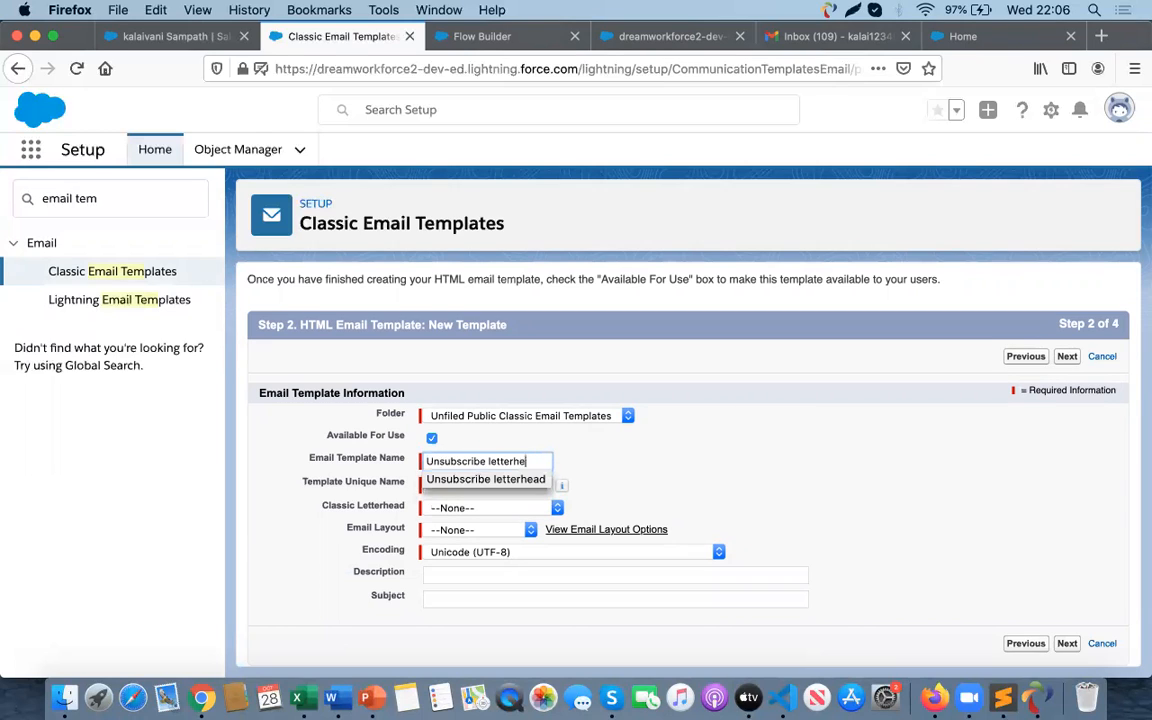
key(BackSpace)
key(BackSpace)
key(BackSpace)
key(BackSpace)
key(BackSpace)
key(BackSpace)
text(Email Template)
click(563, 481)
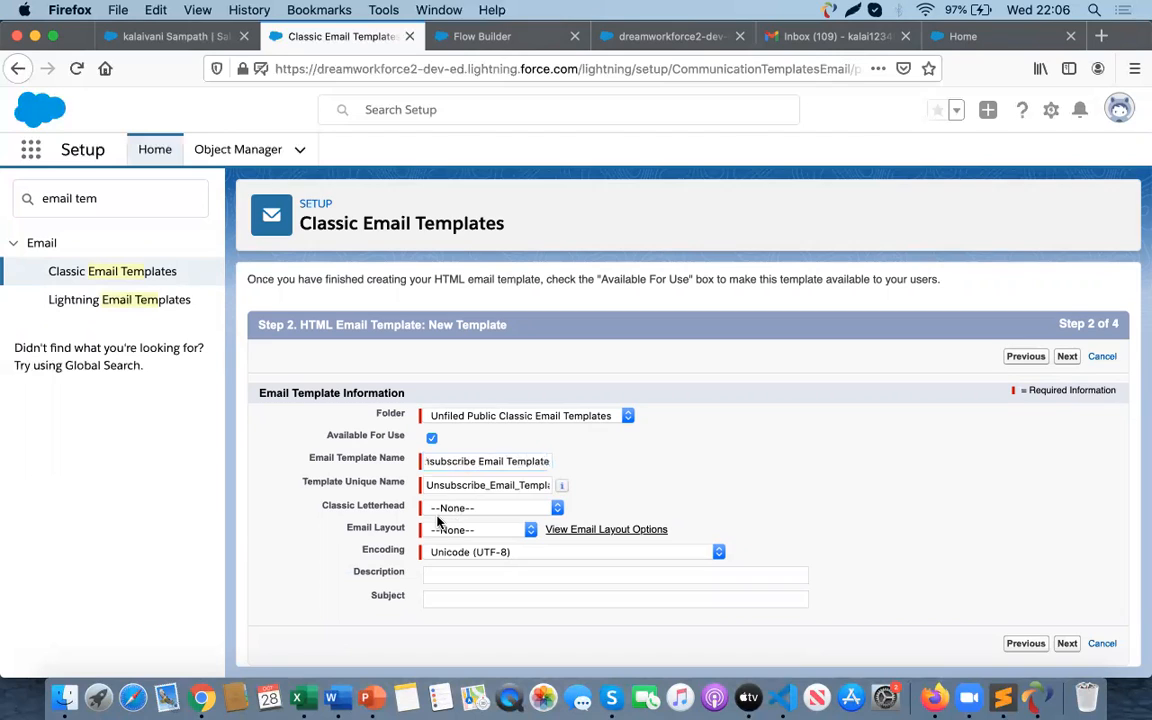
- Set the template's letterhead to Unsubscribe letterhead and its email layout to Free Form Letter
click(470, 508)
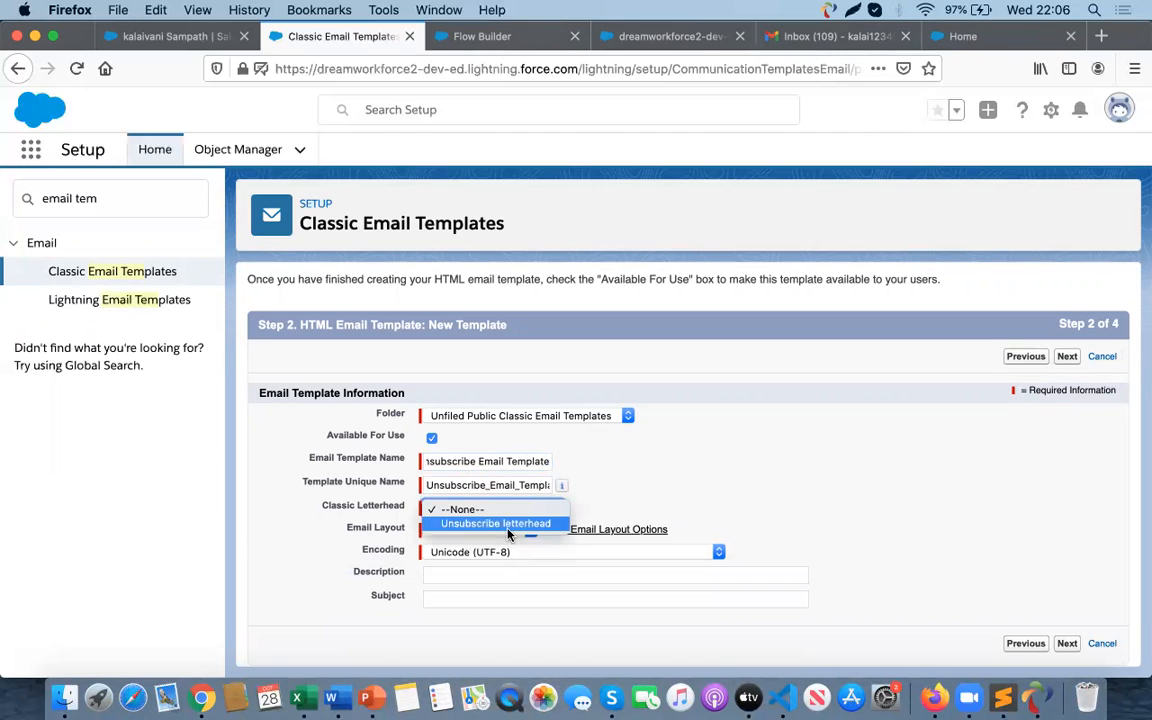
click(507, 528)
click(476, 532)
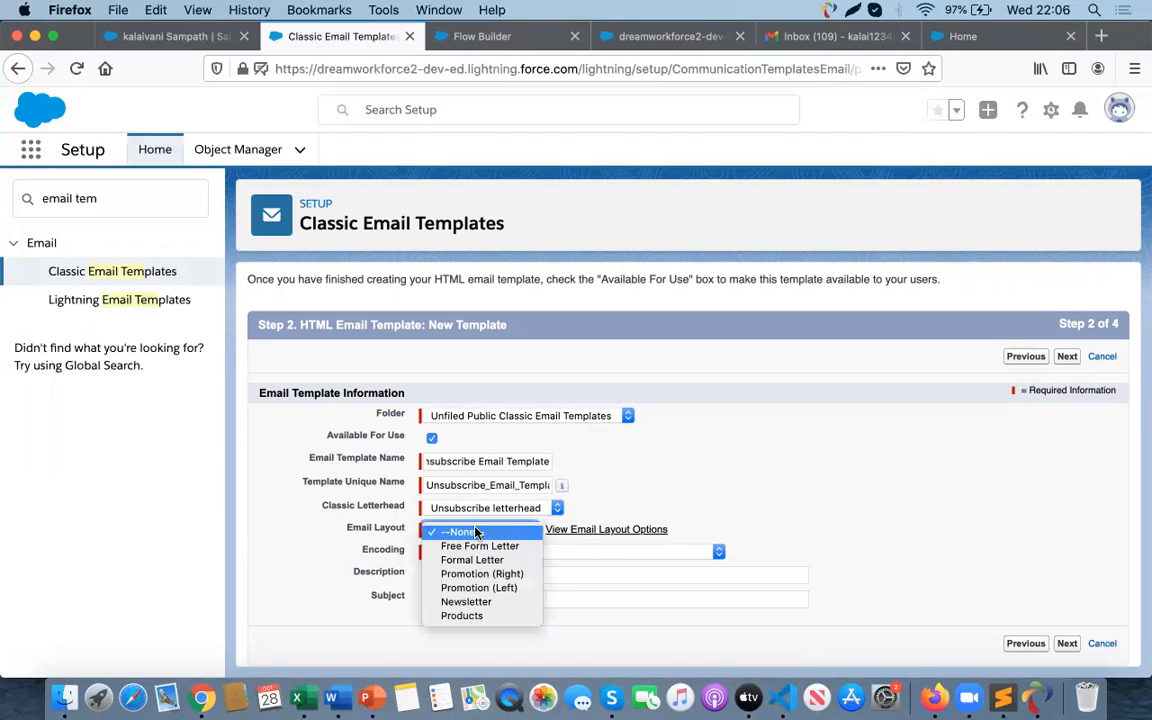
click(474, 547)
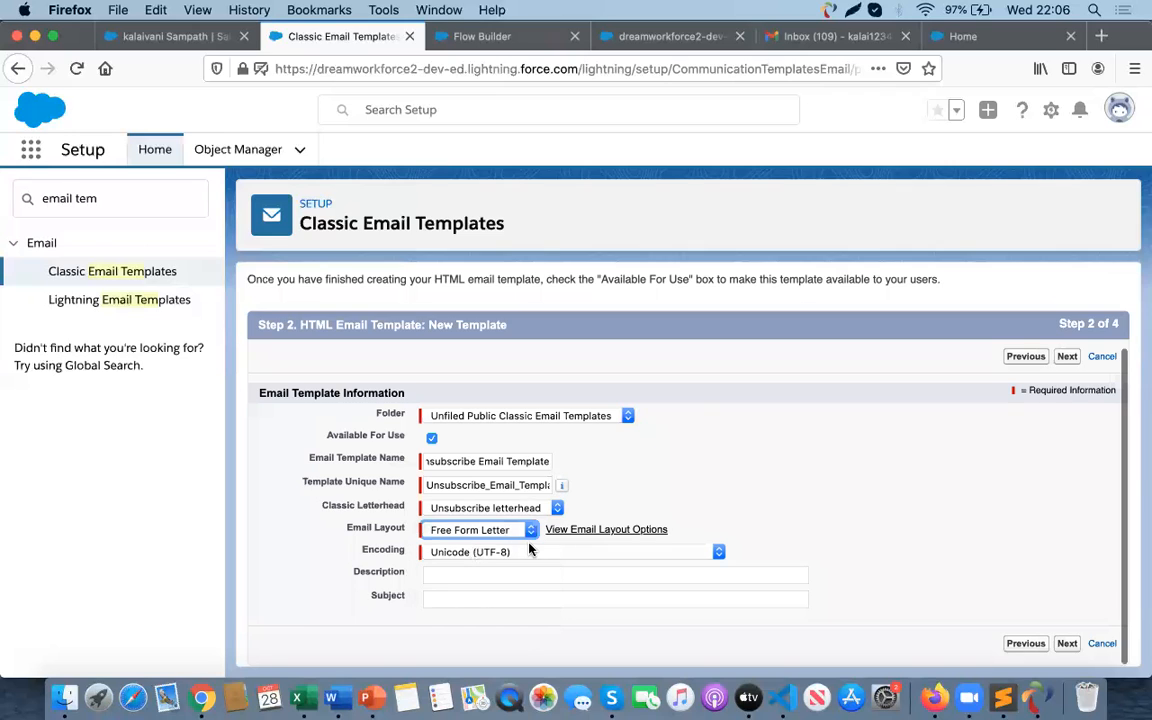
- Fill the description and subject with "Unsubscribe Email Template" and continue to the HTML content step
triple_click(506, 460)
key(super+c)
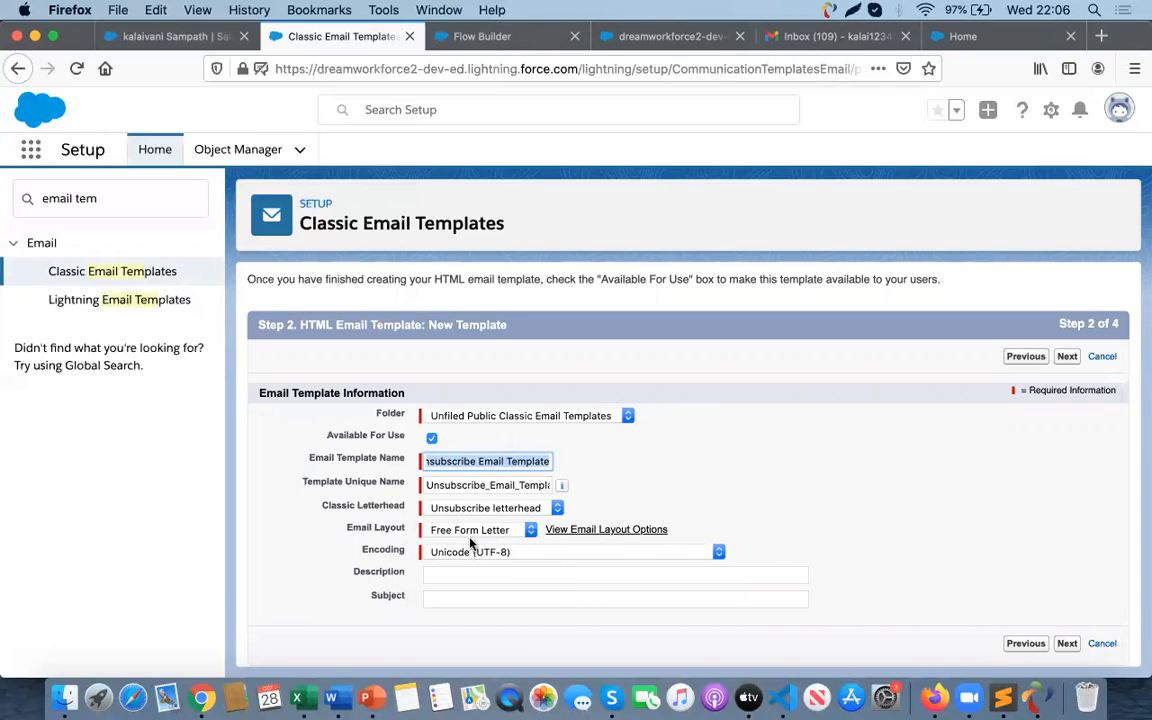
click(457, 576)
key(super+v)
key(Tab)
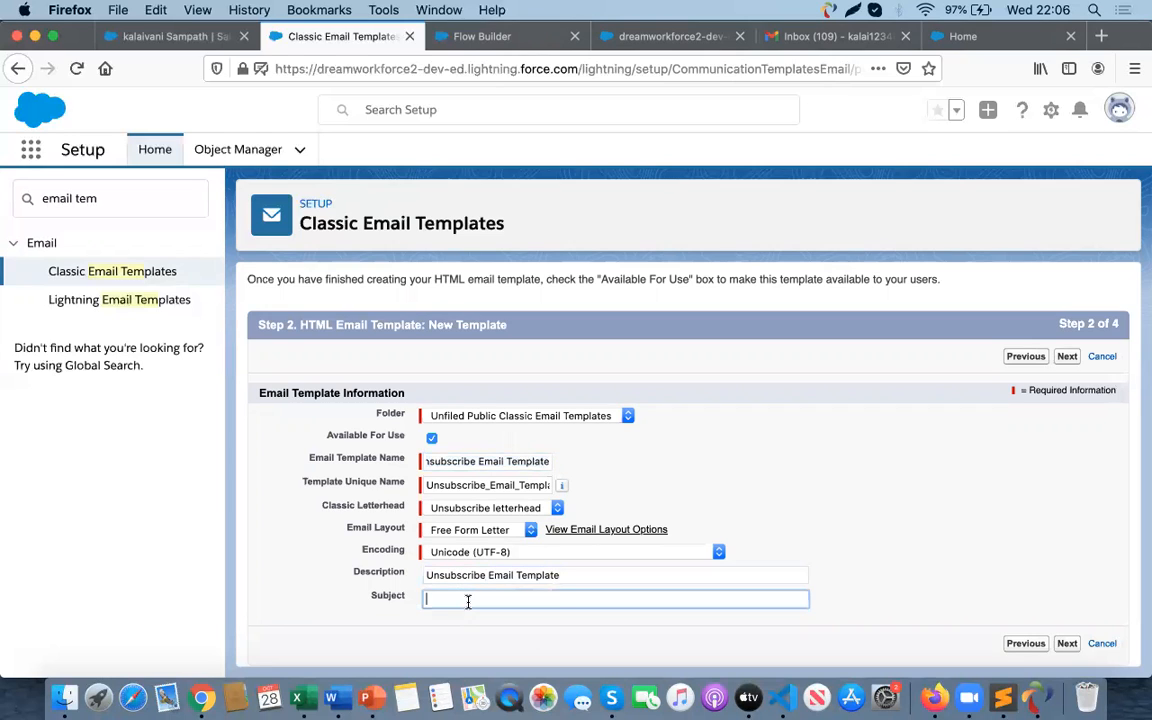
key(super+v)
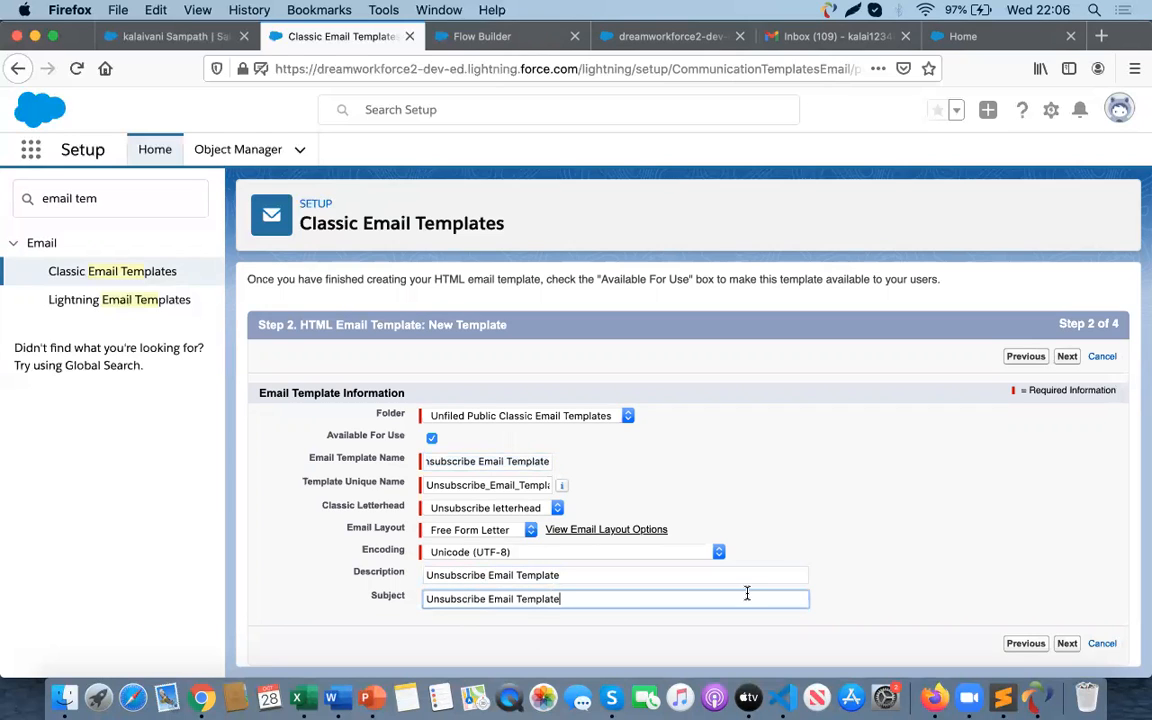
click(1068, 644)
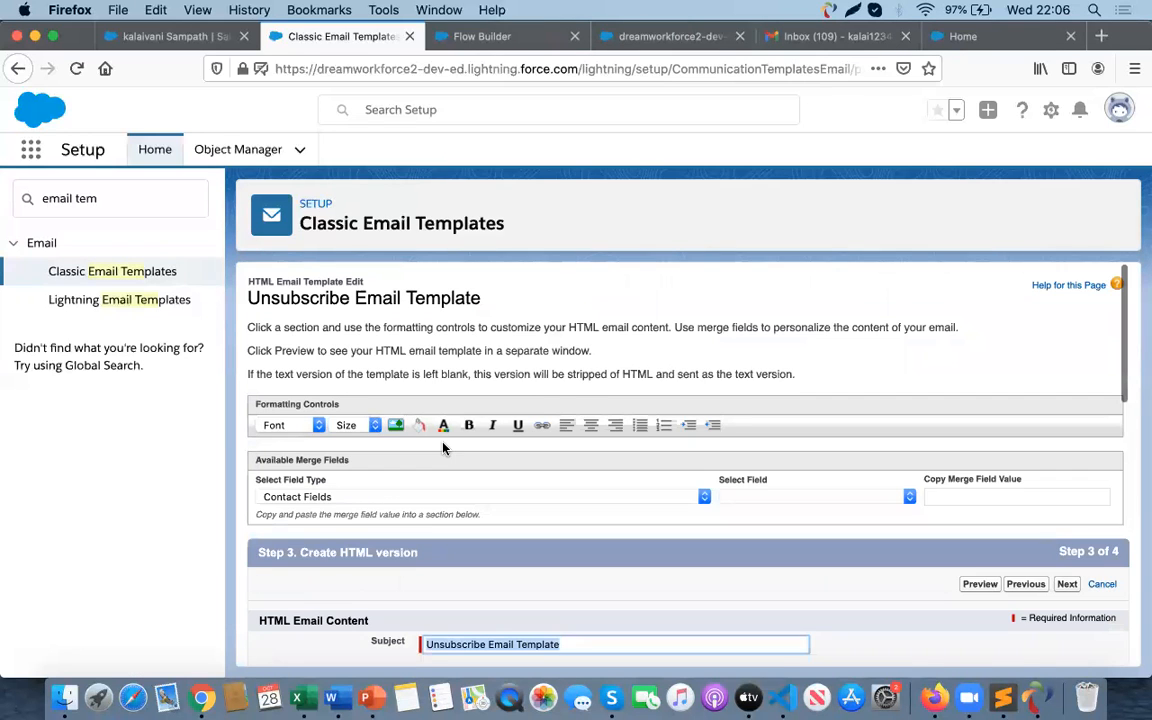
- Start the email body with the greeting "Dear"
scroll(443, 449, down, 3)
scroll(404, 488, up, 1)
click(338, 579)
text(Dear)
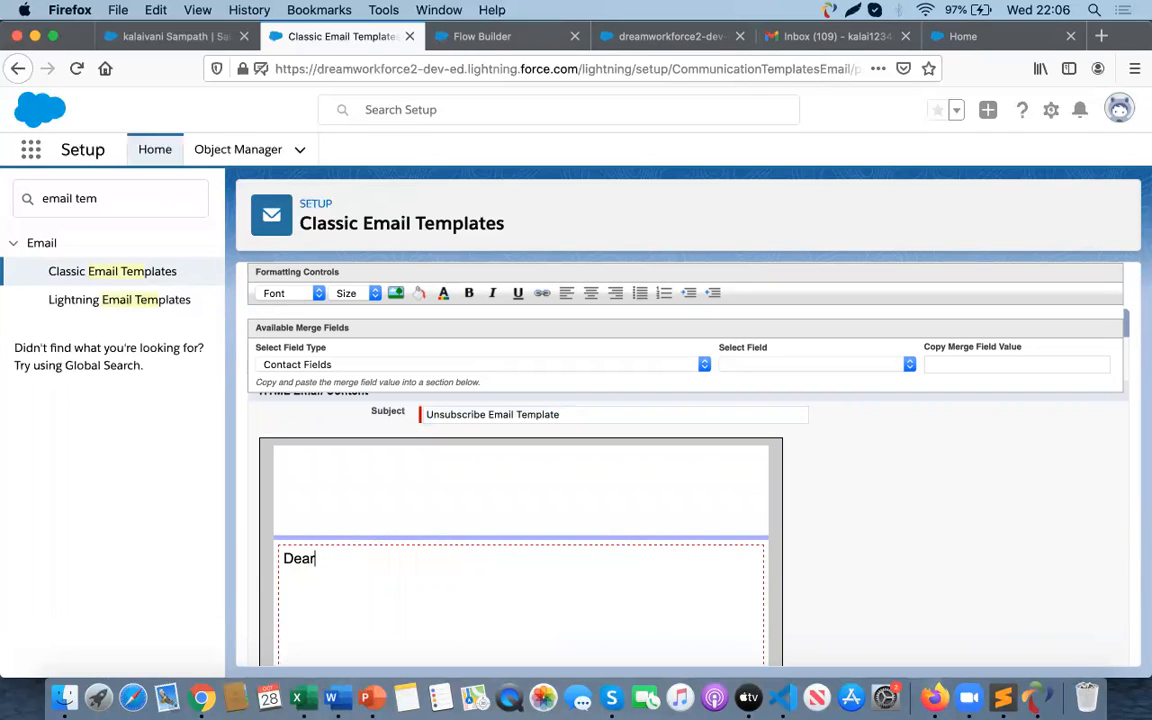
- Pick the Contact First Name merge field and copy its value {!Contact.FirstName}
scroll(660, 440, up, 1)
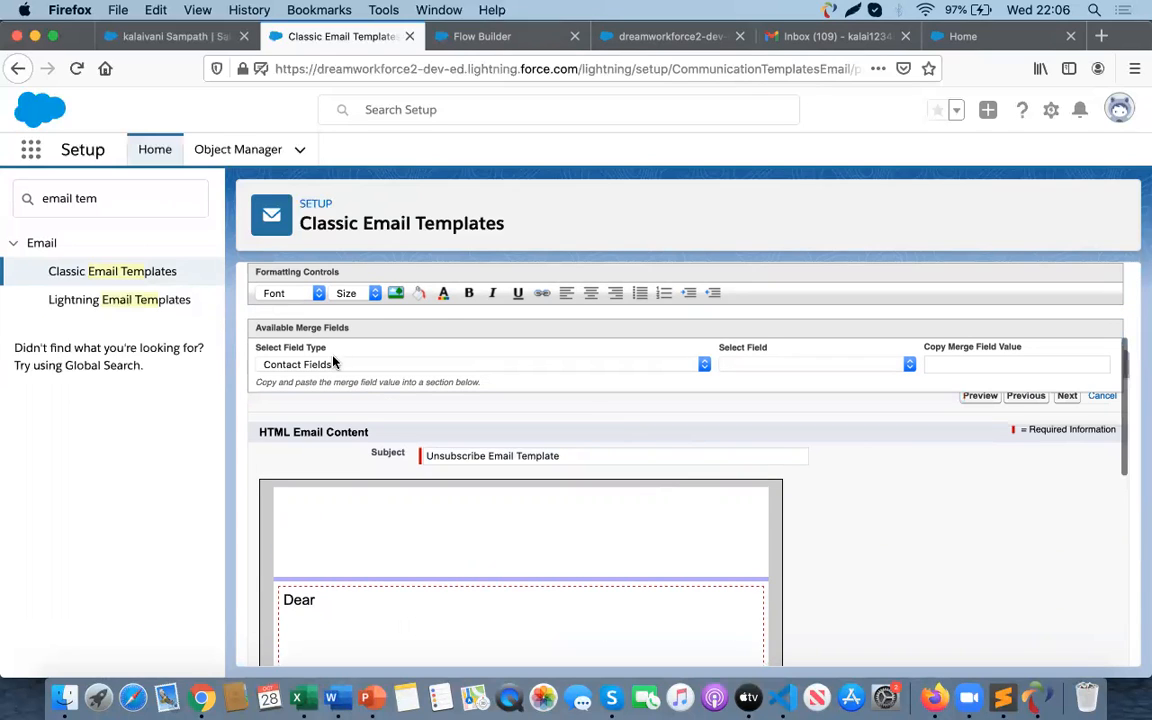
click(788, 366)
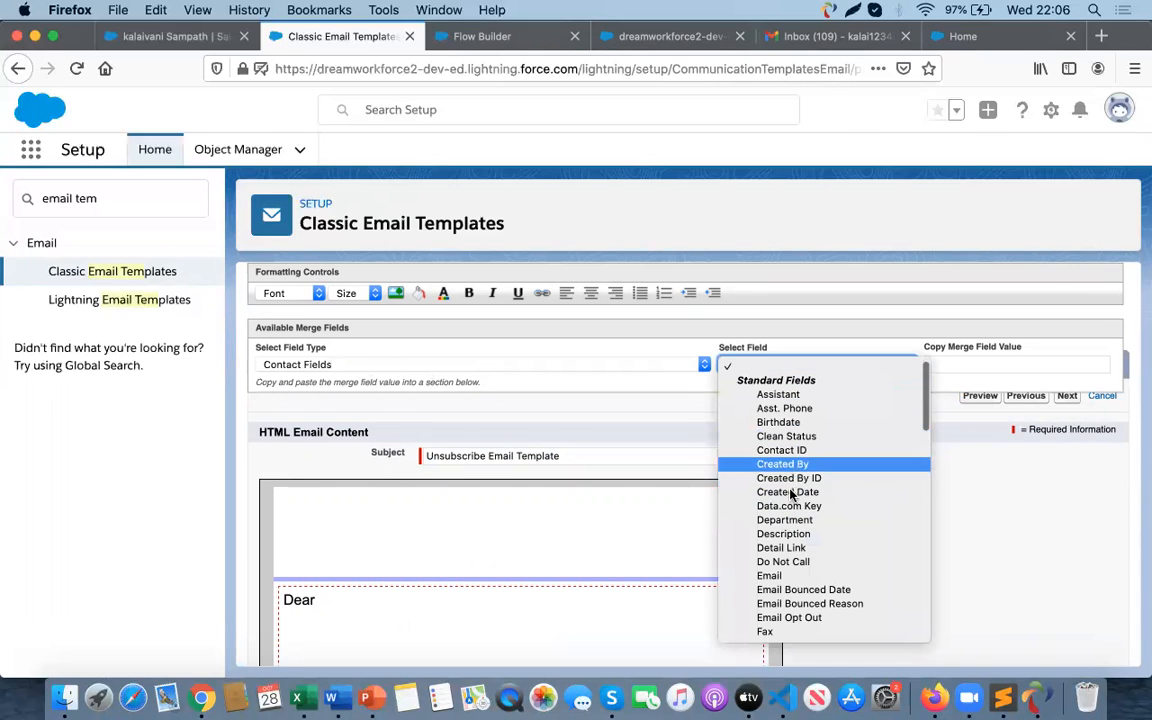
scroll(782, 560, down, 1)
scroll(783, 568, down, 4)
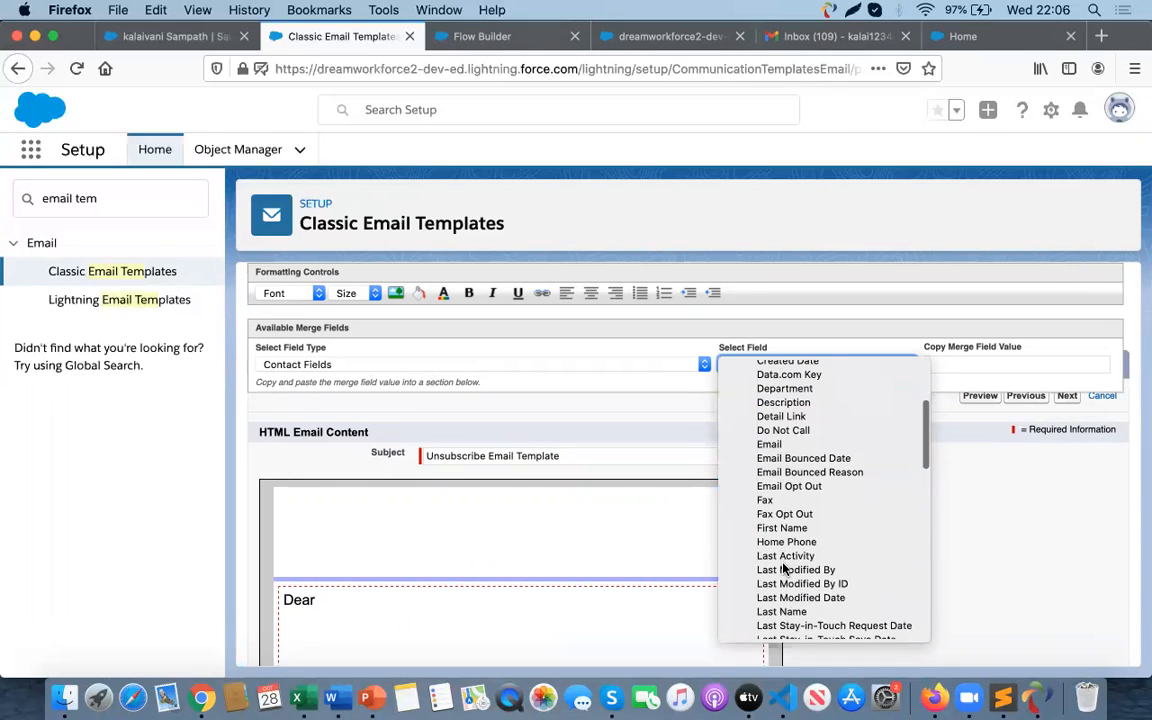
click(783, 528)
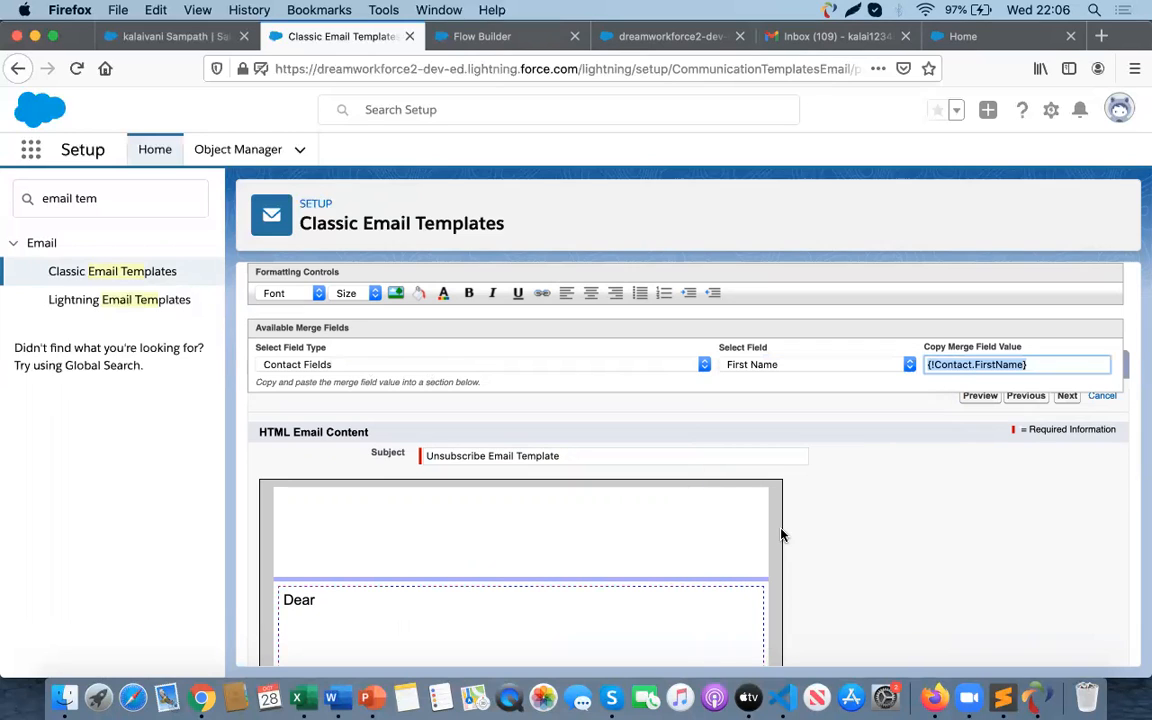
key(super+c)
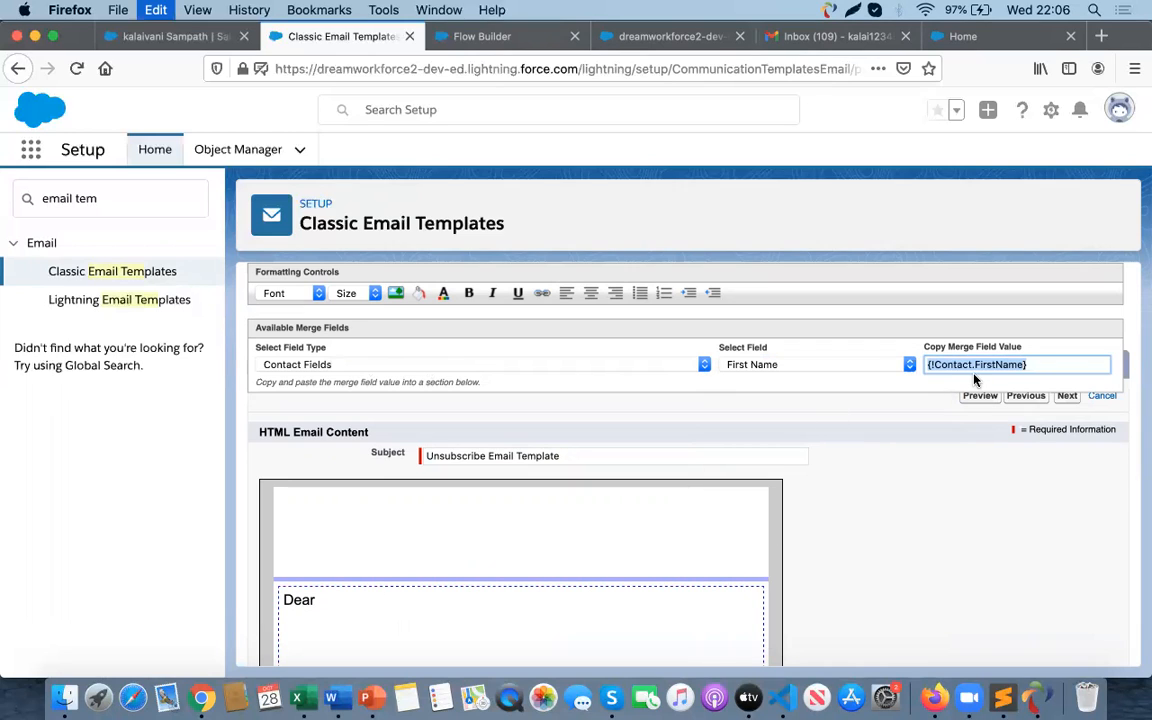
- Insert the {!Contact.FirstName} merge field after "Dear", add a comma, and start a new line
click(335, 599)
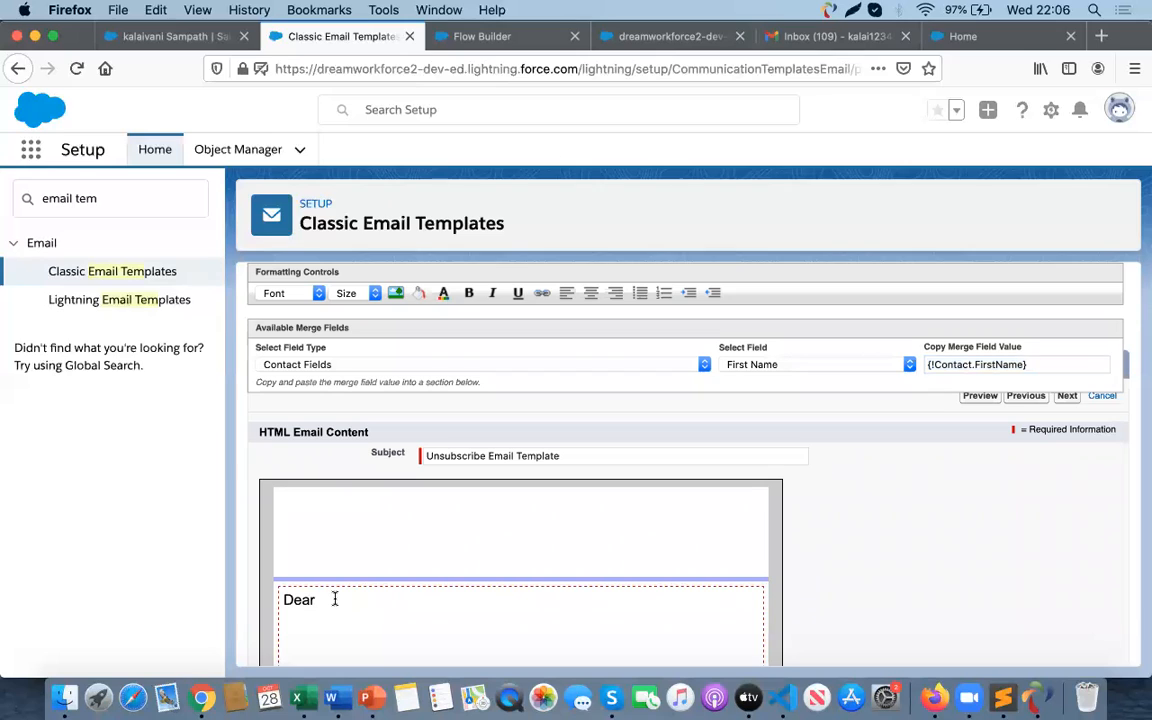
key(super+v)
text(,)
key(Return)
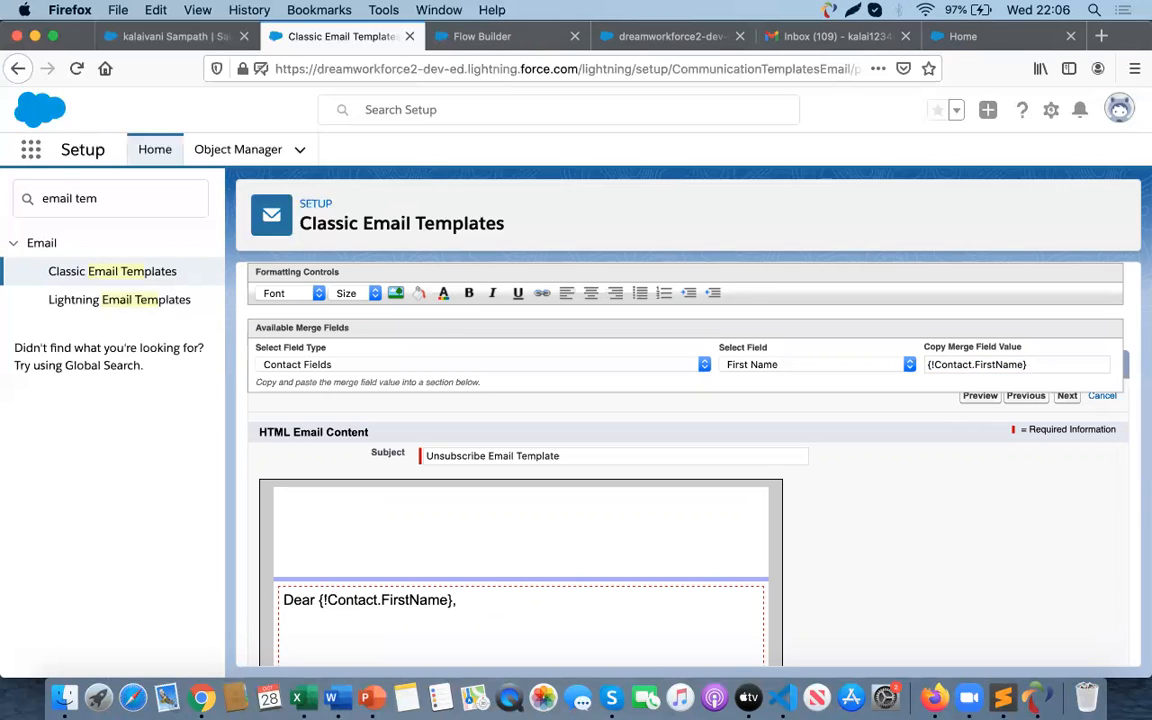
- Write the line "Please Click here to unsubscribe the email." and add a blank line below the greeting
key(BackSpace)
scroll(685, 520, down, 4)
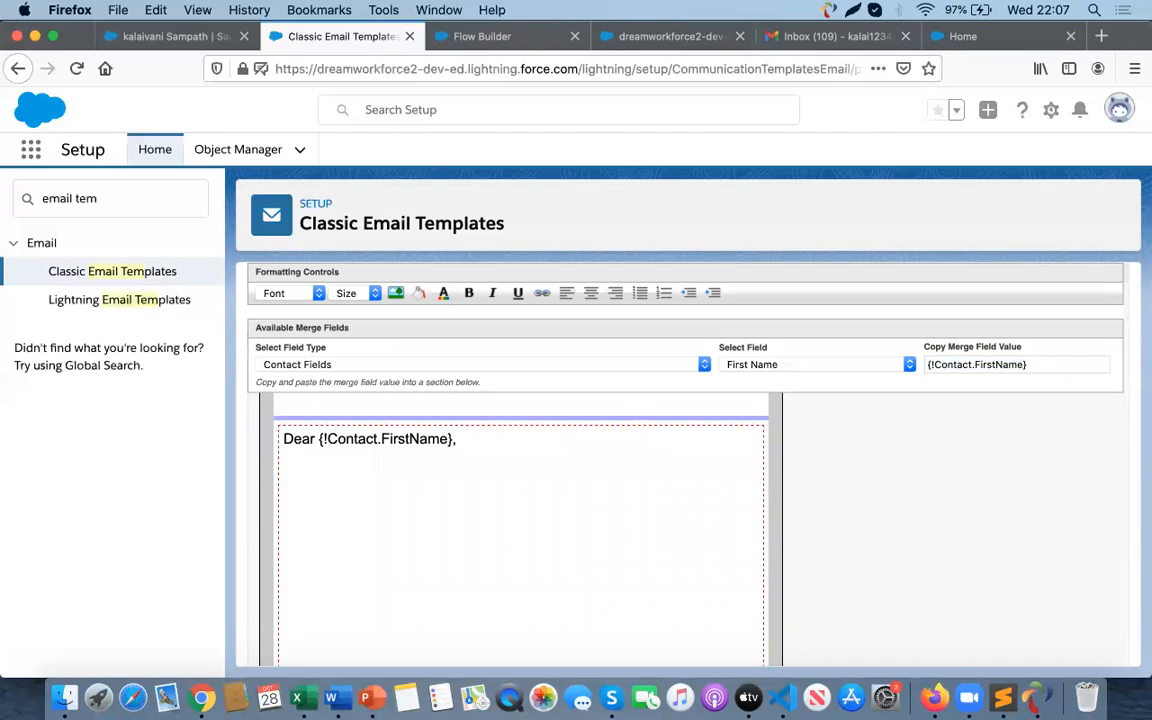
text(Please Click here to u)
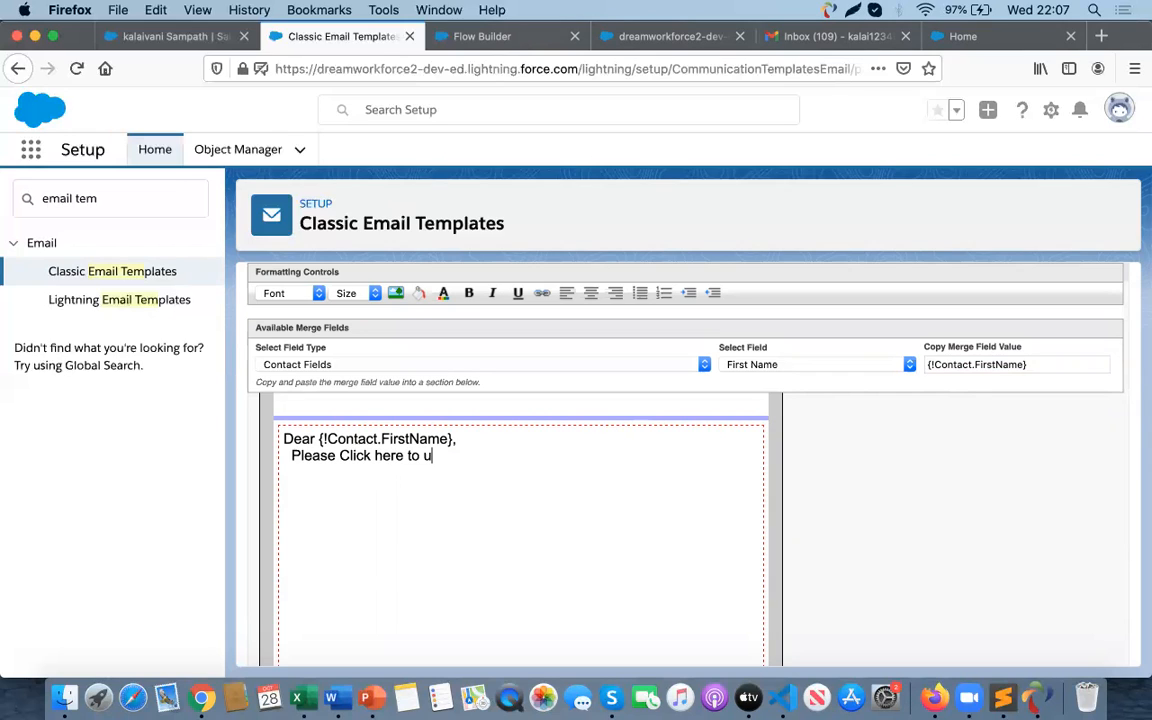
text(nsubsciu)
key(BackSpace)
text(ribe the emauk)
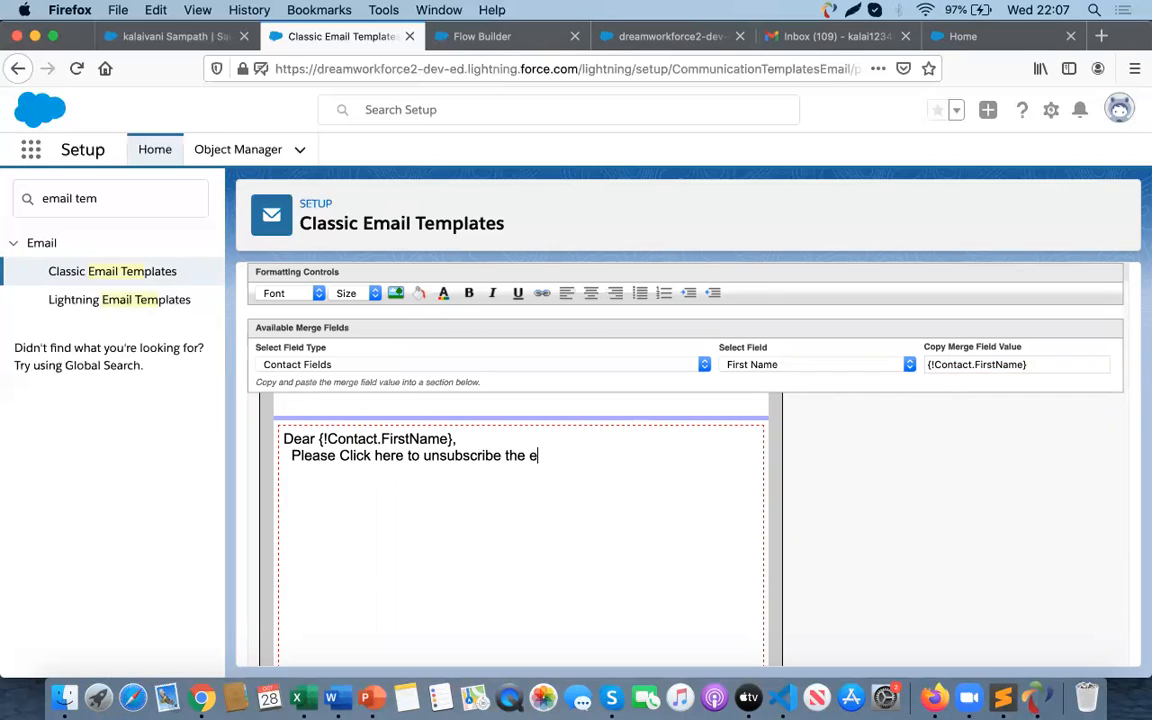
key(BackSpace)
key(BackSpace)
click(462, 439)
key(Return)
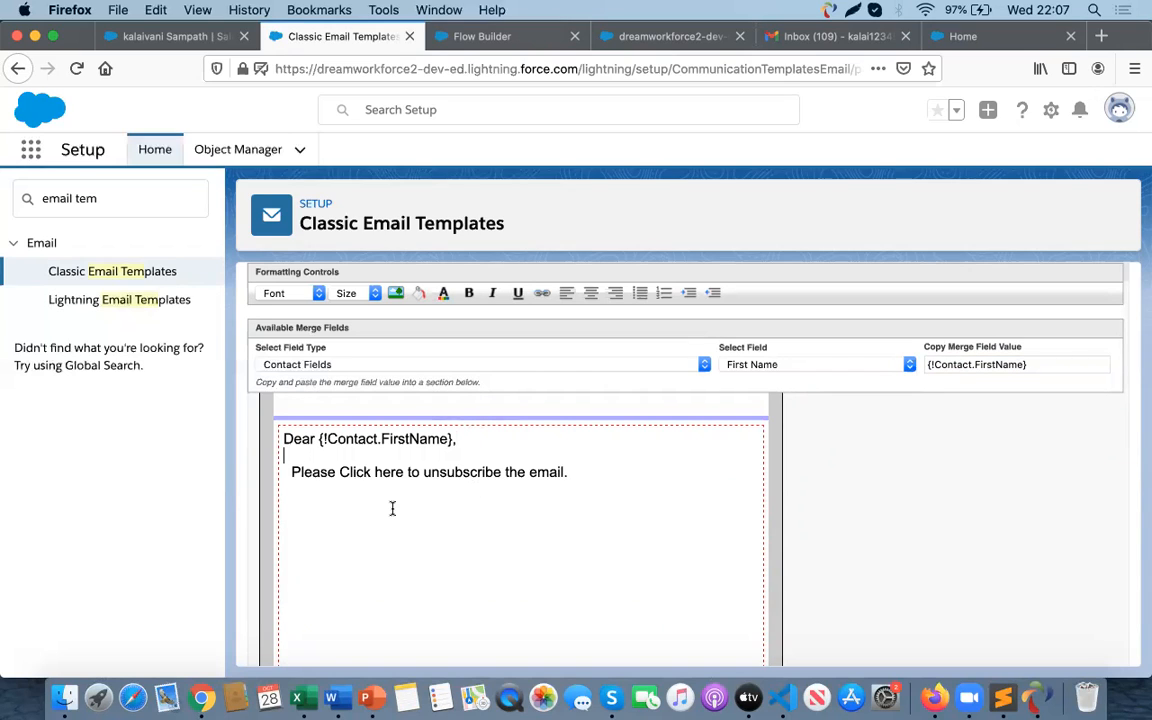
scroll(392, 509, down, 1)
scroll(392, 509, down, 1)
scroll(391, 509, up, 1)
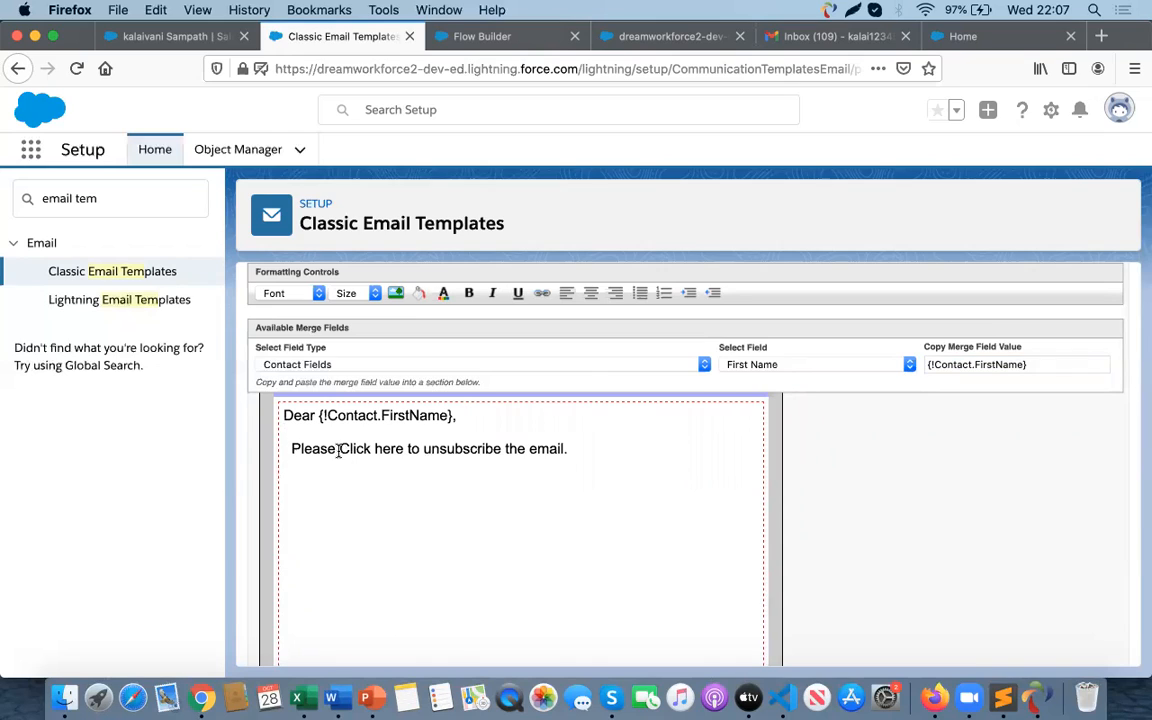
drag(338, 449, 401, 453)
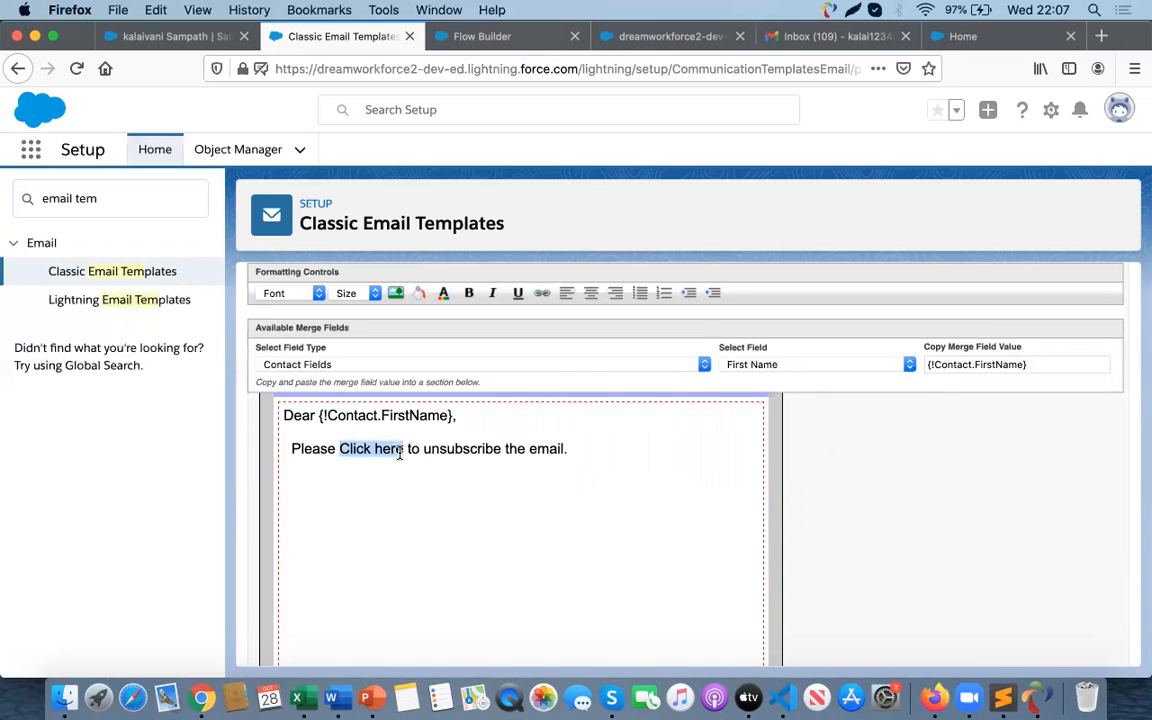
scroll(419, 521, down, 5)
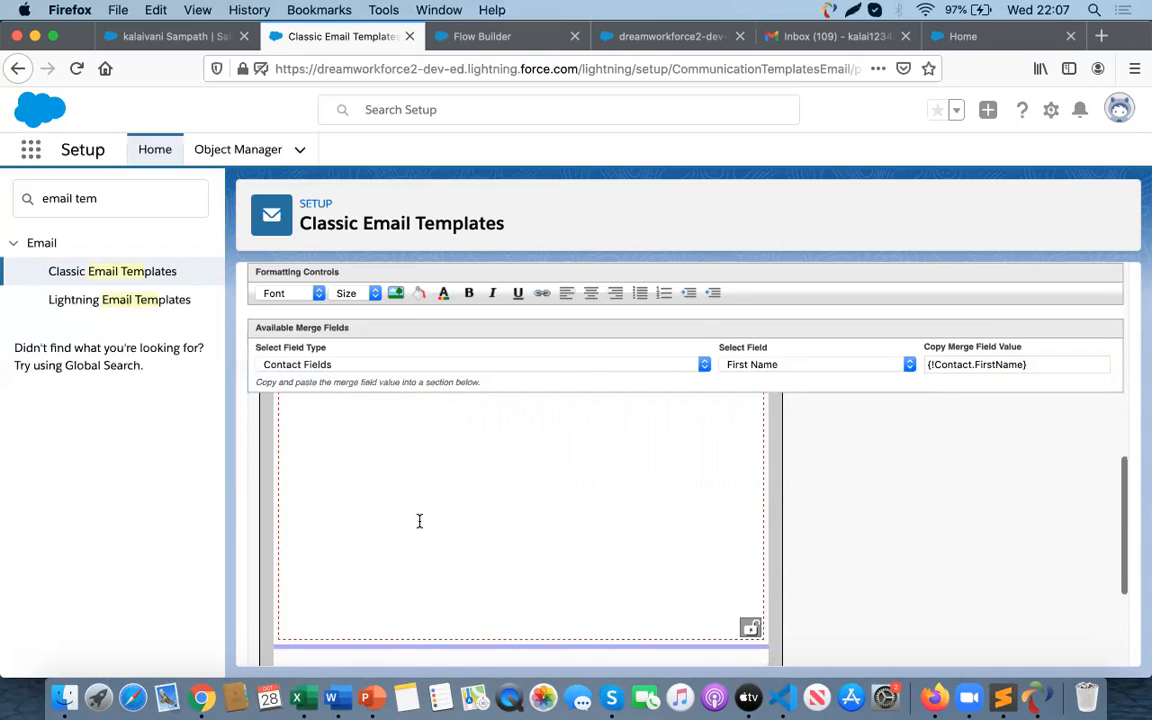
scroll(419, 521, down, 3)
scroll(419, 521, up, 3)
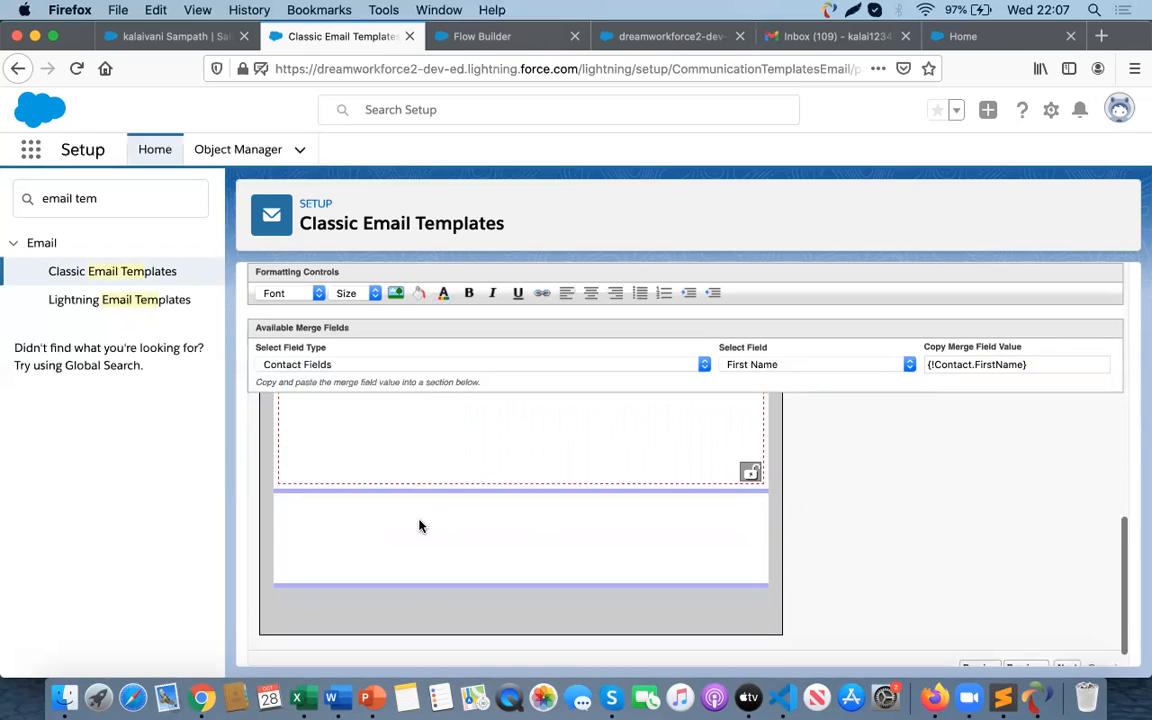
scroll(440, 477, up, 5)
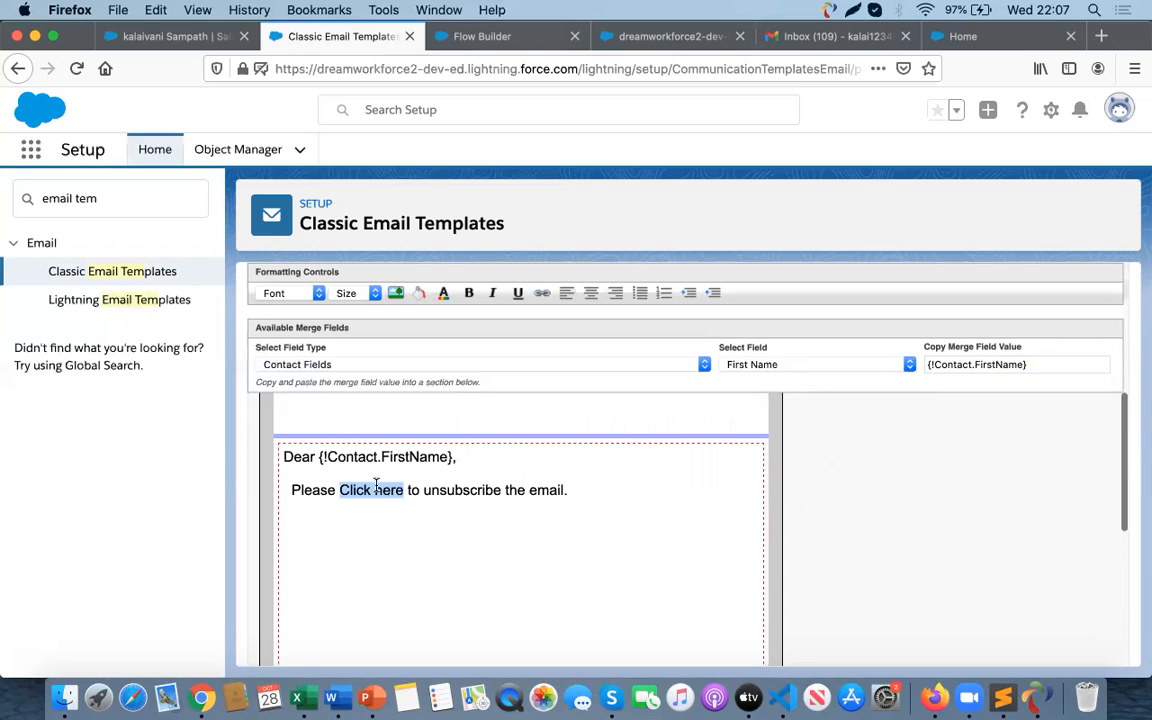
click(543, 295)
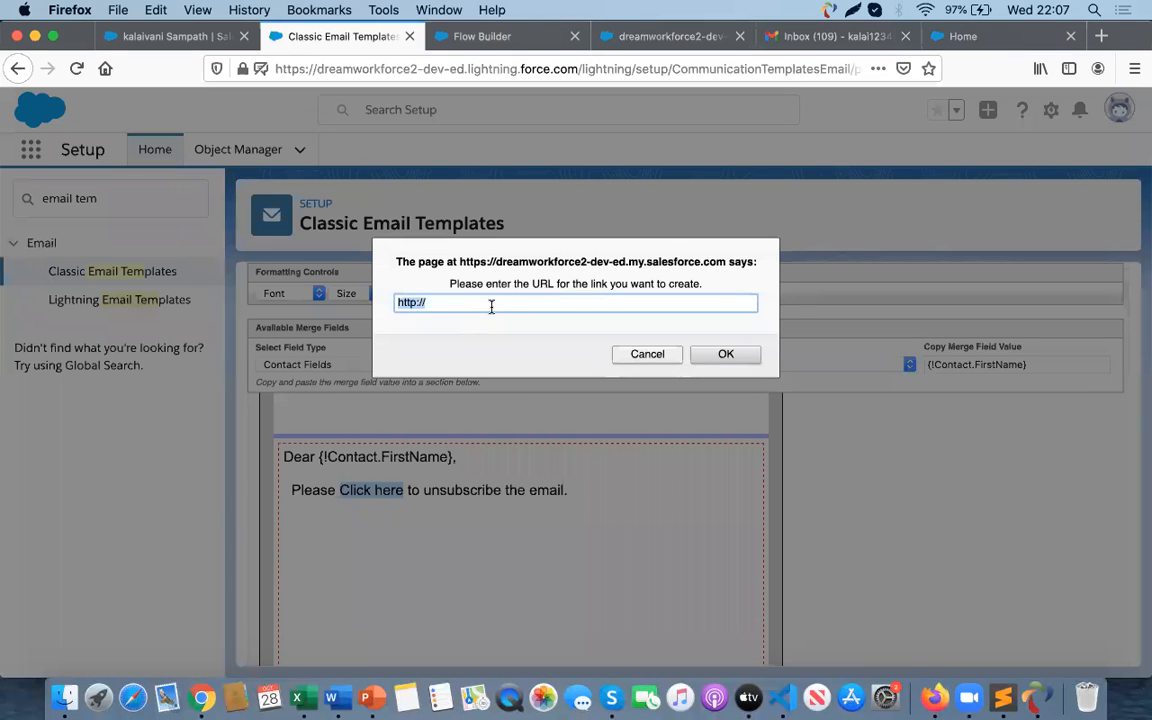
click(668, 356)
scroll(555, 480, up, 3)
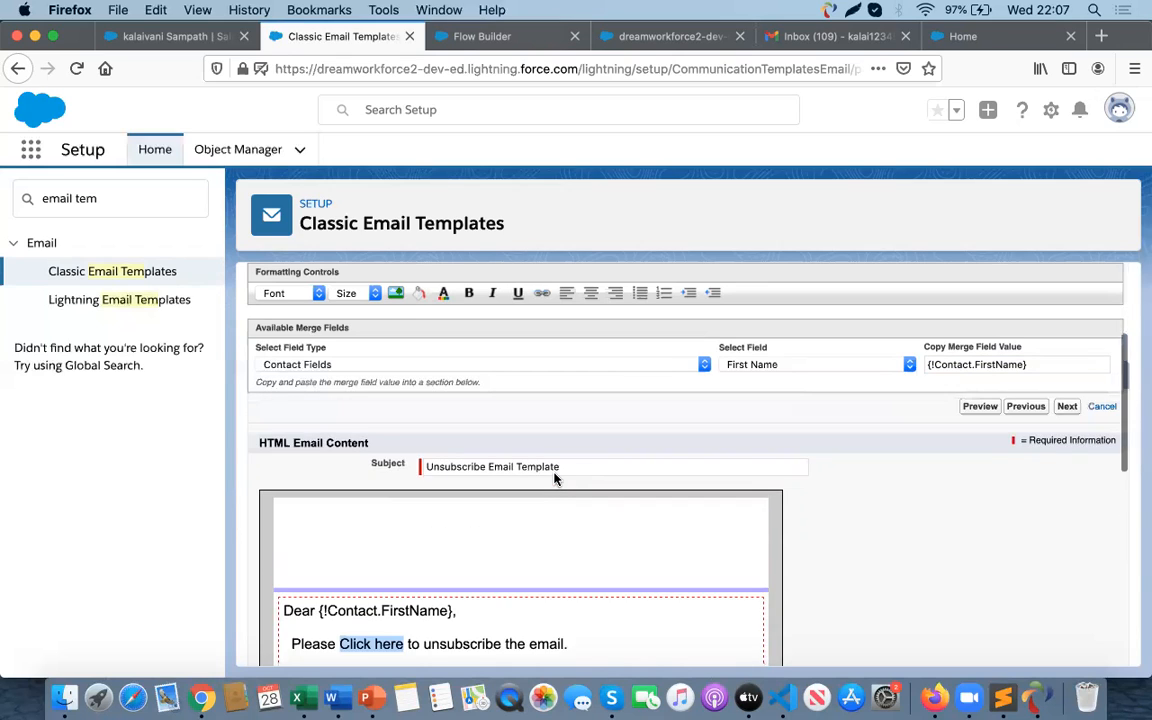
scroll(555, 480, down, 3)
click(427, 522)
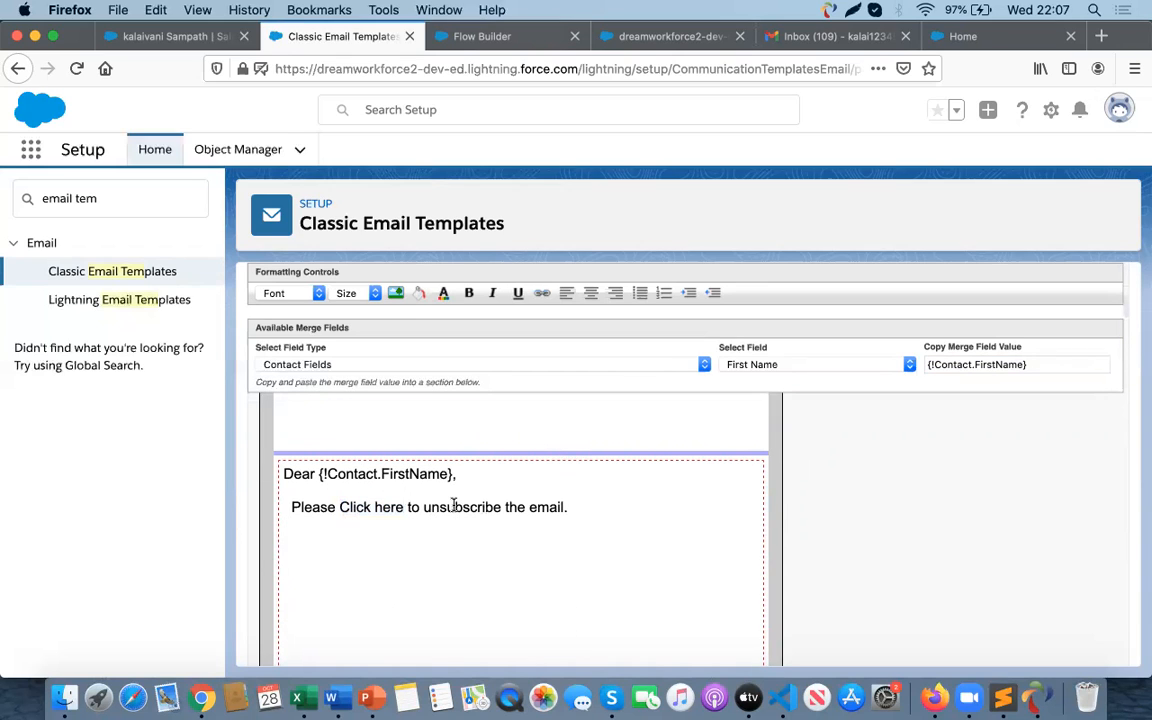
- Duplicate the template tab and open Communities Settings through the Setup search for "comm"
drag(101, 196, 13, 176)
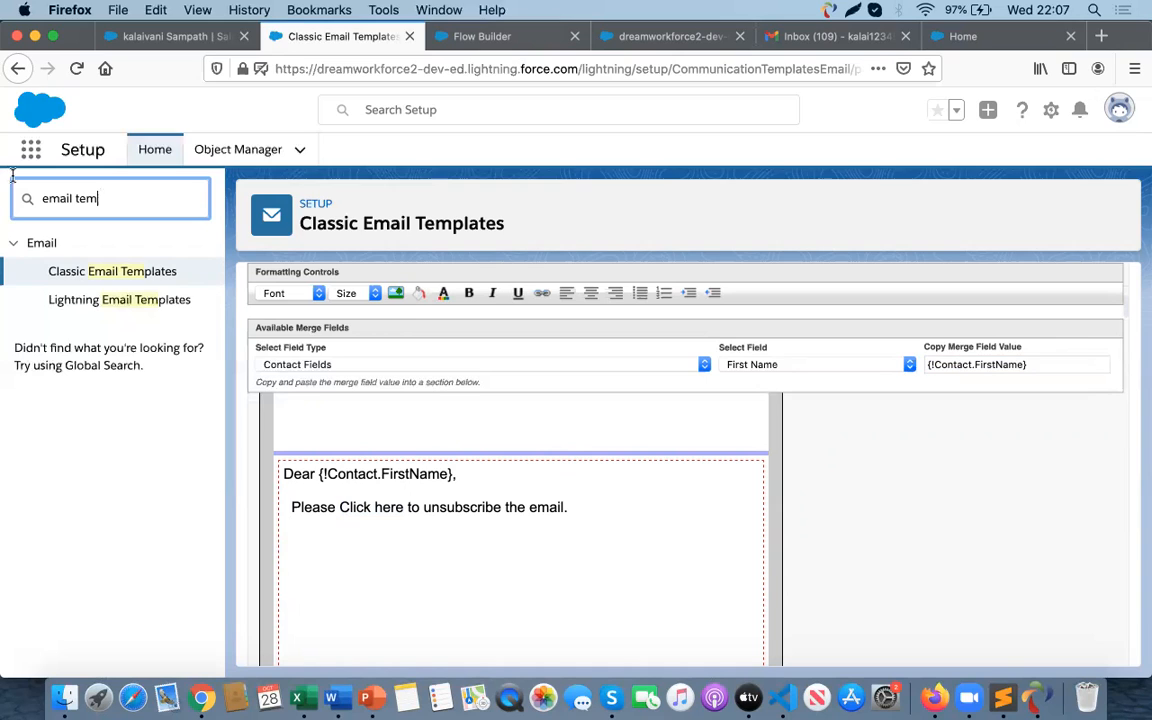
right_click(346, 36)
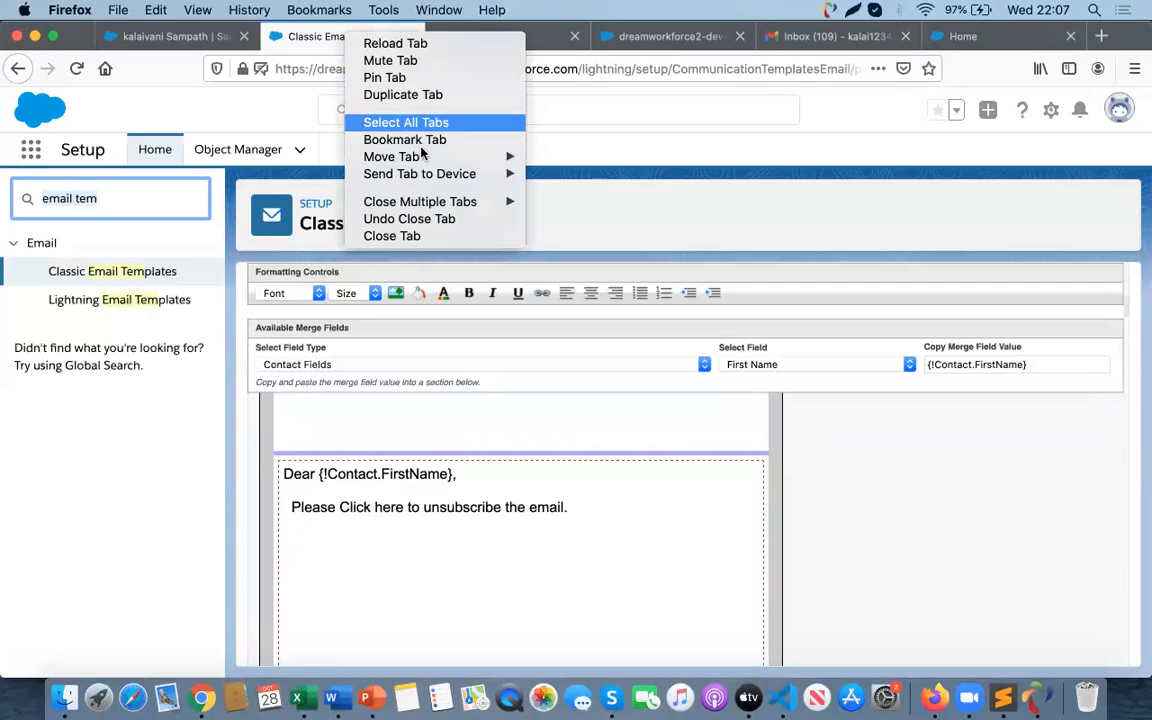
click(392, 94)
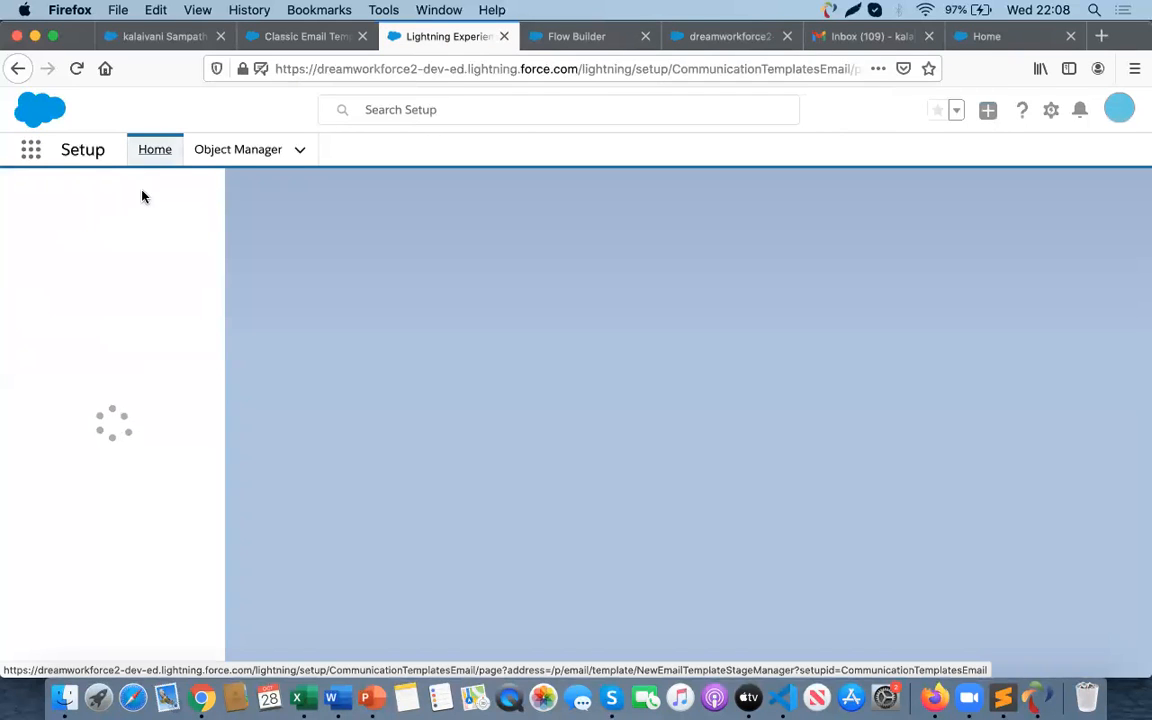
text(c)
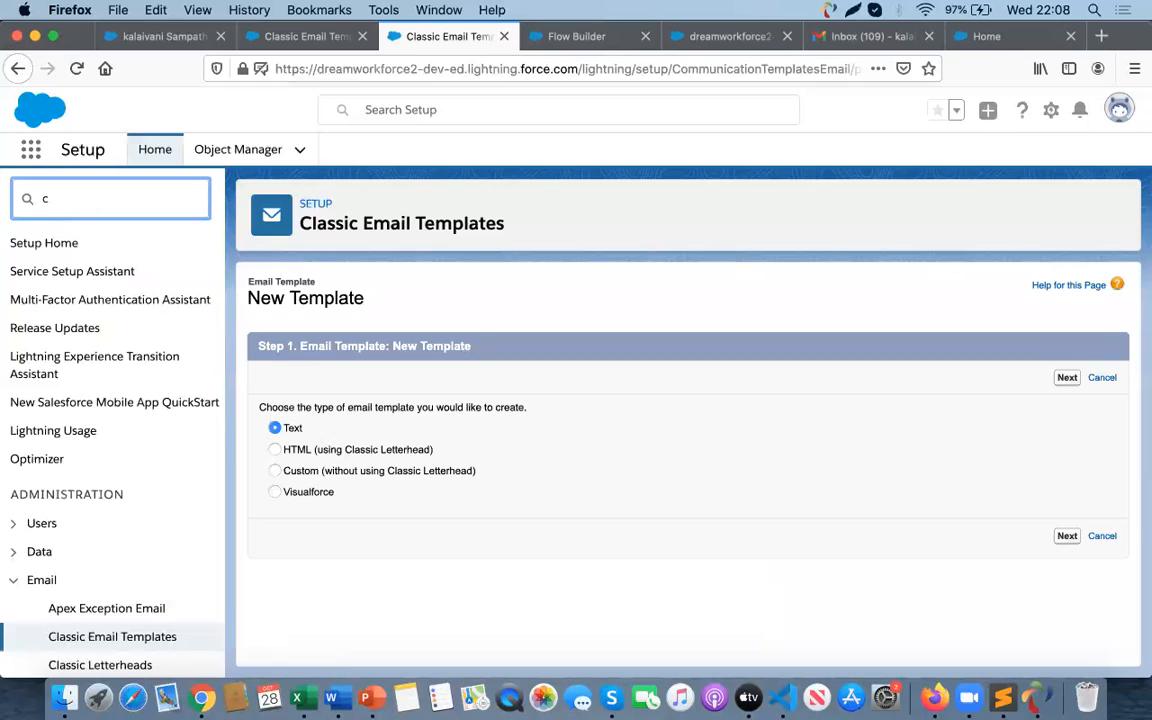
text(omm)
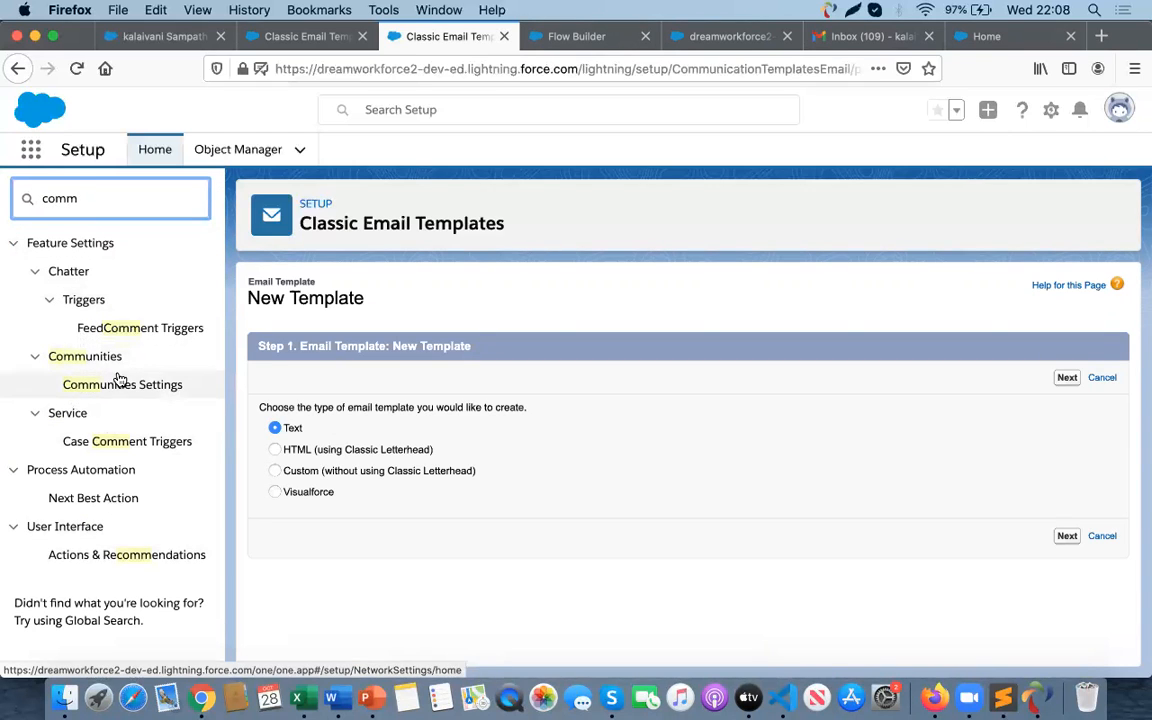
click(122, 394)
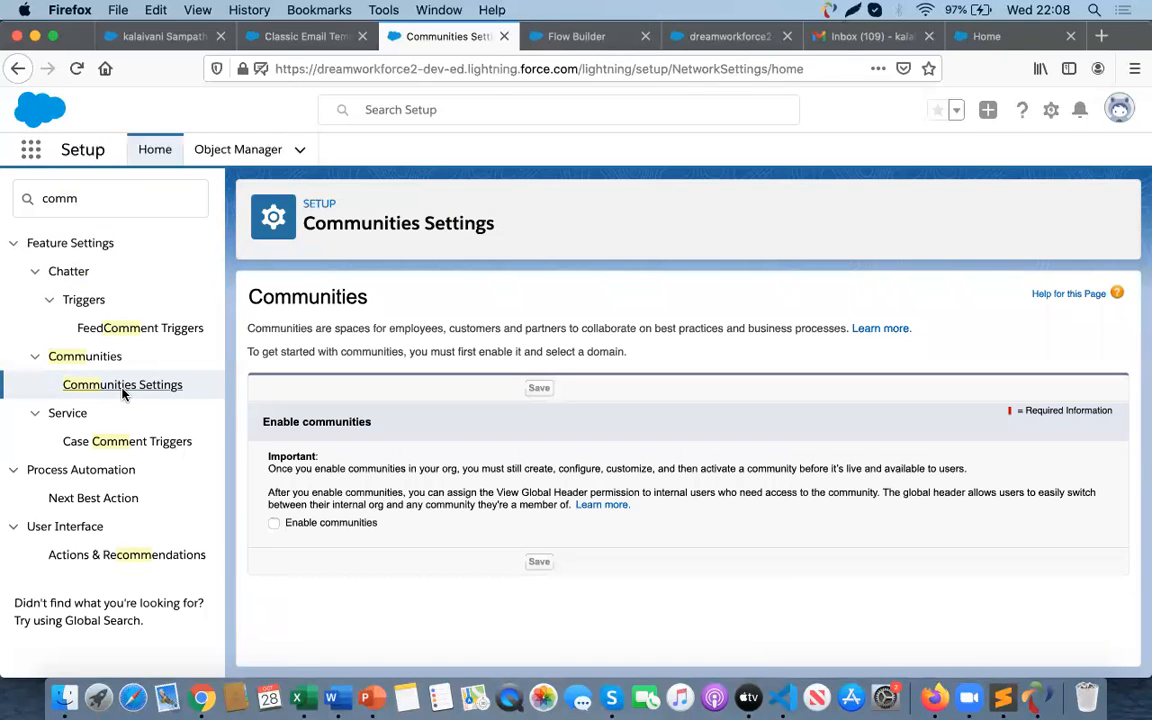
- Enable communities and check the availability of the domain name flow2020
click(274, 524)
scroll(520, 555, down, 2)
scroll(557, 558, down, 1)
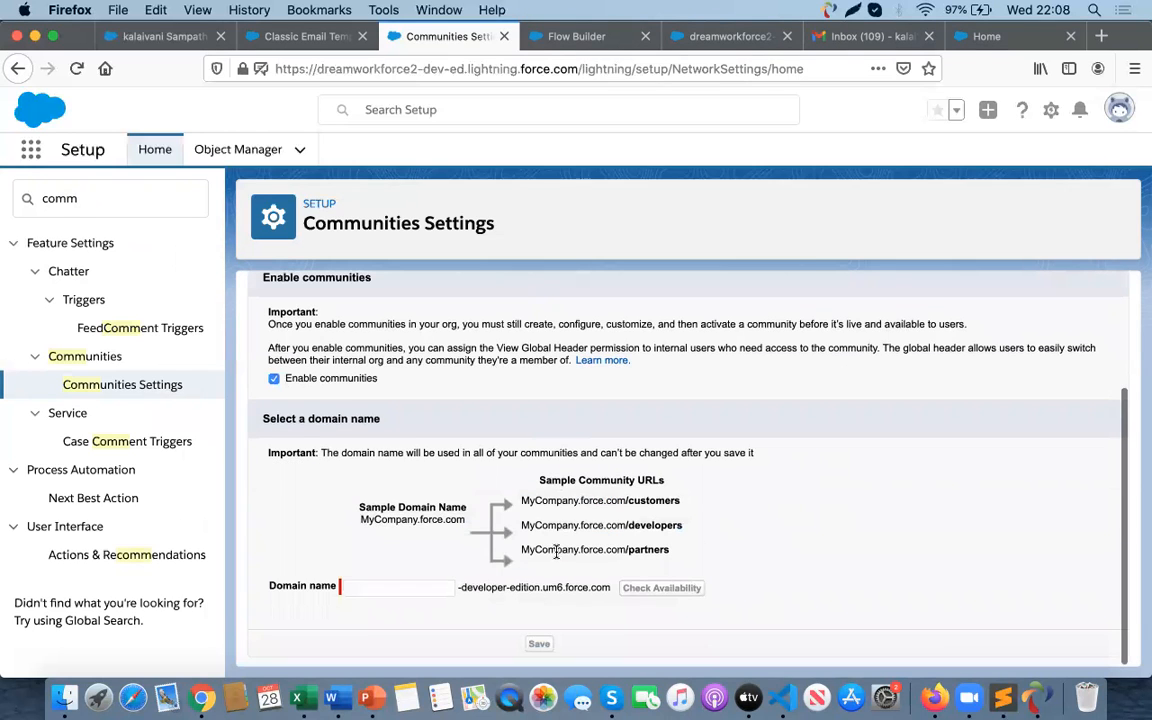
click(401, 592)
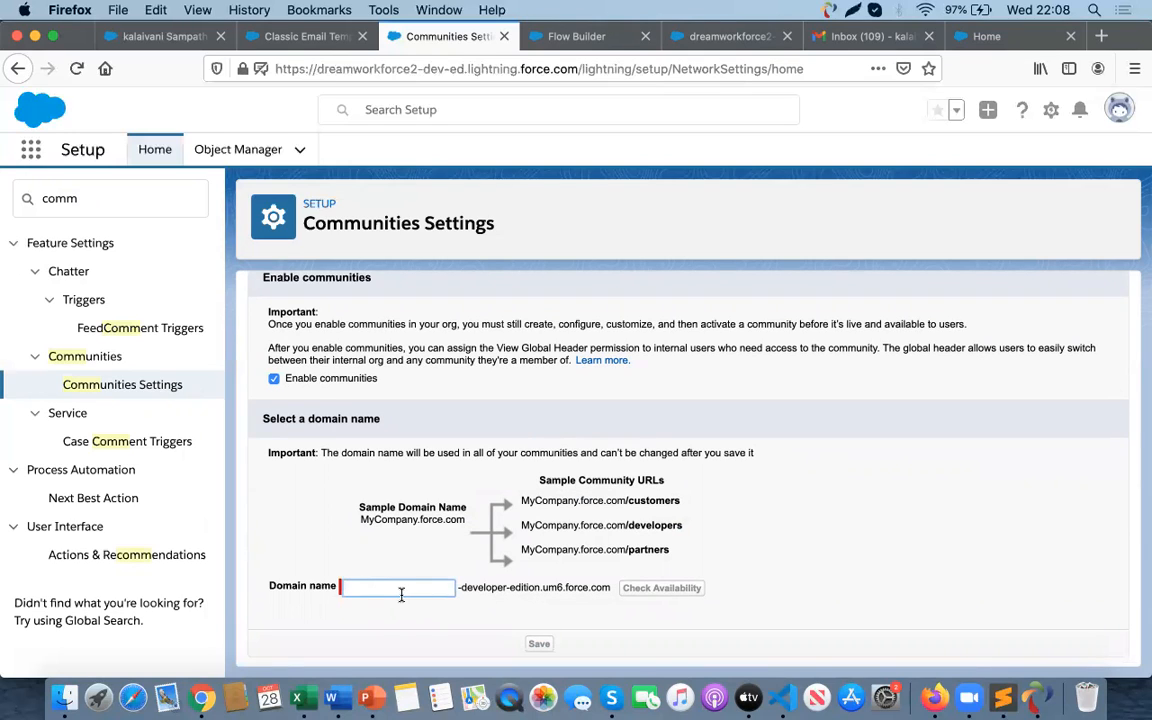
text(flow2020)
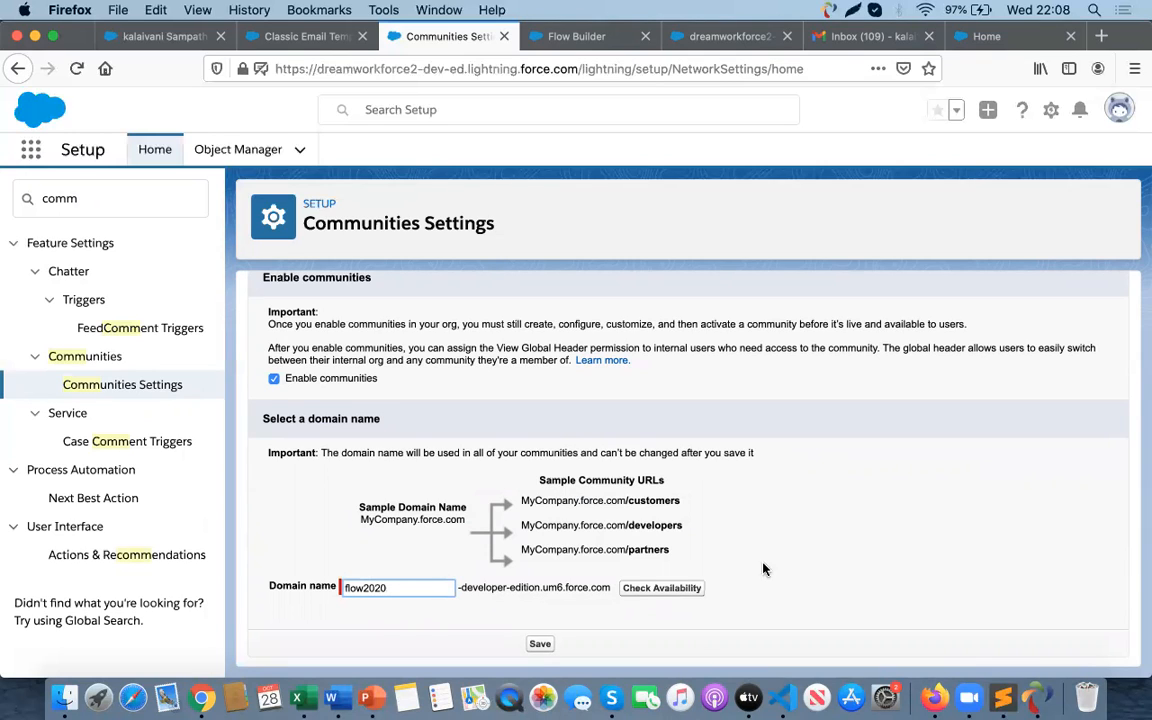
click(660, 590)
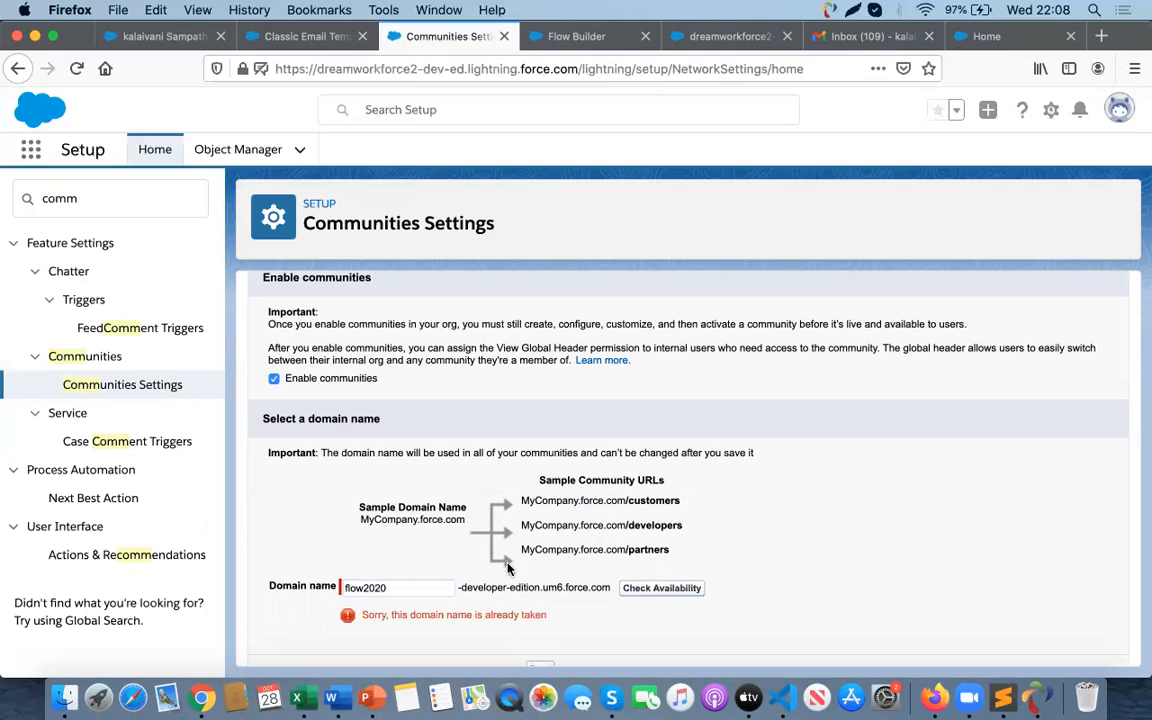
- Change the domain name to sunsubscribe20, check its availability, save the settings, confirm, and allow the new page to open
drag(397, 591, 333, 578)
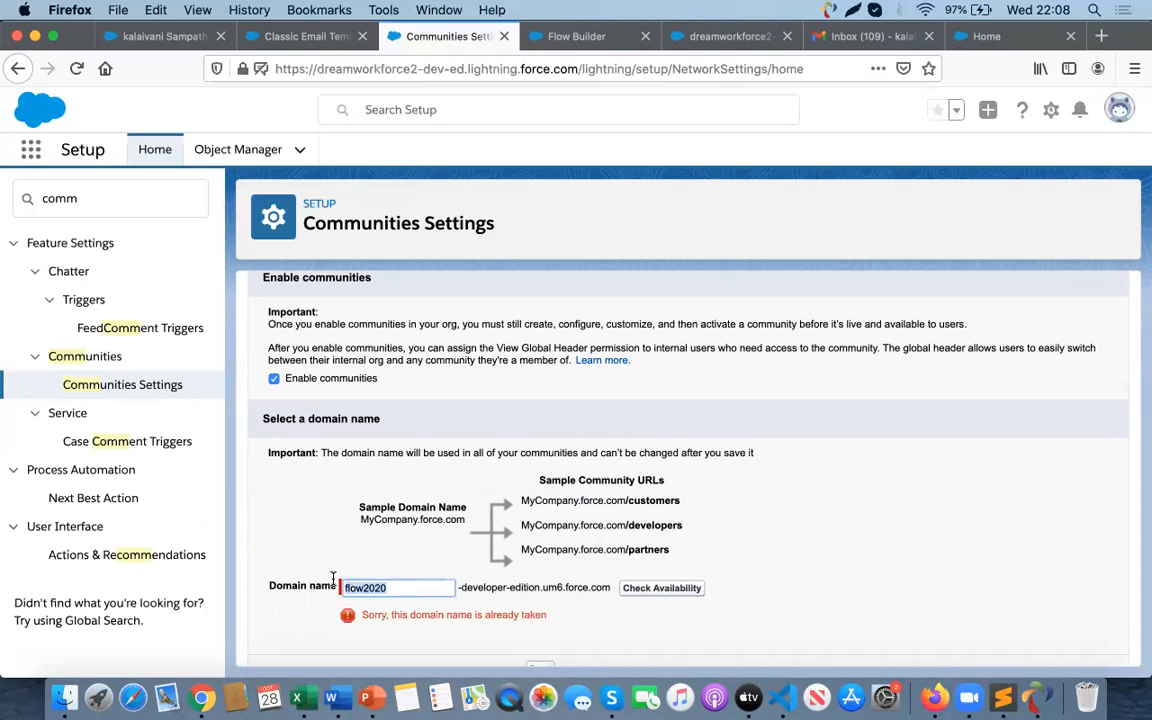
text(f)
text(sunsubscribe20)
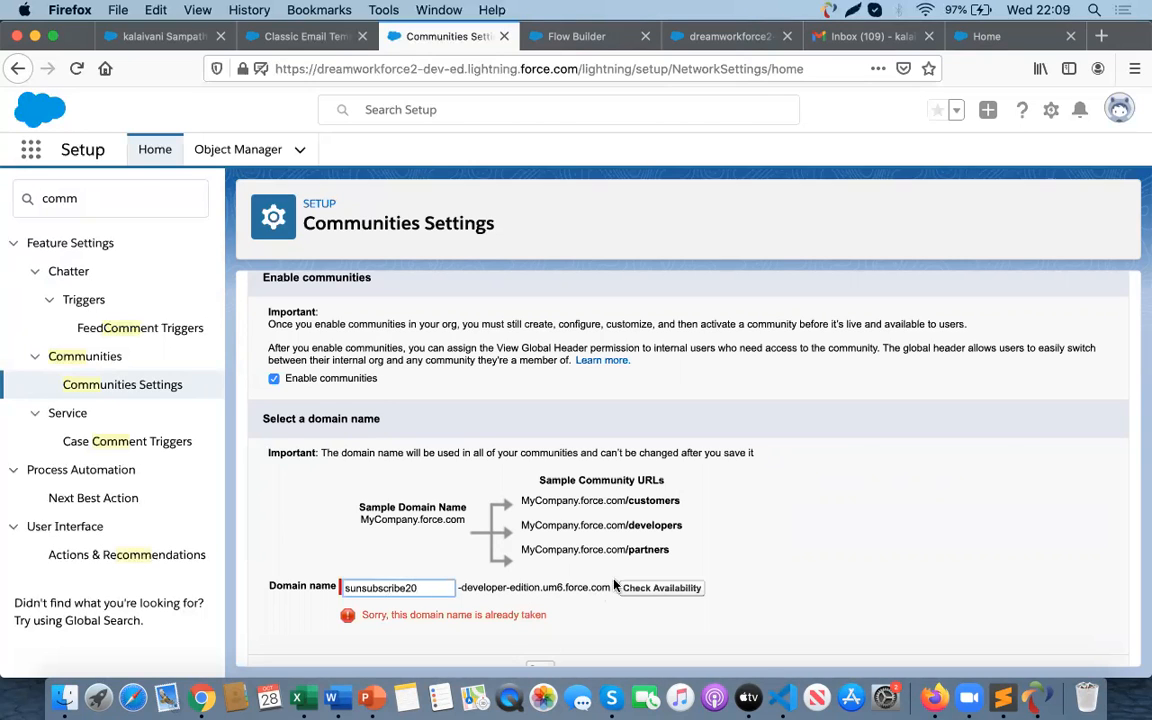
click(618, 587)
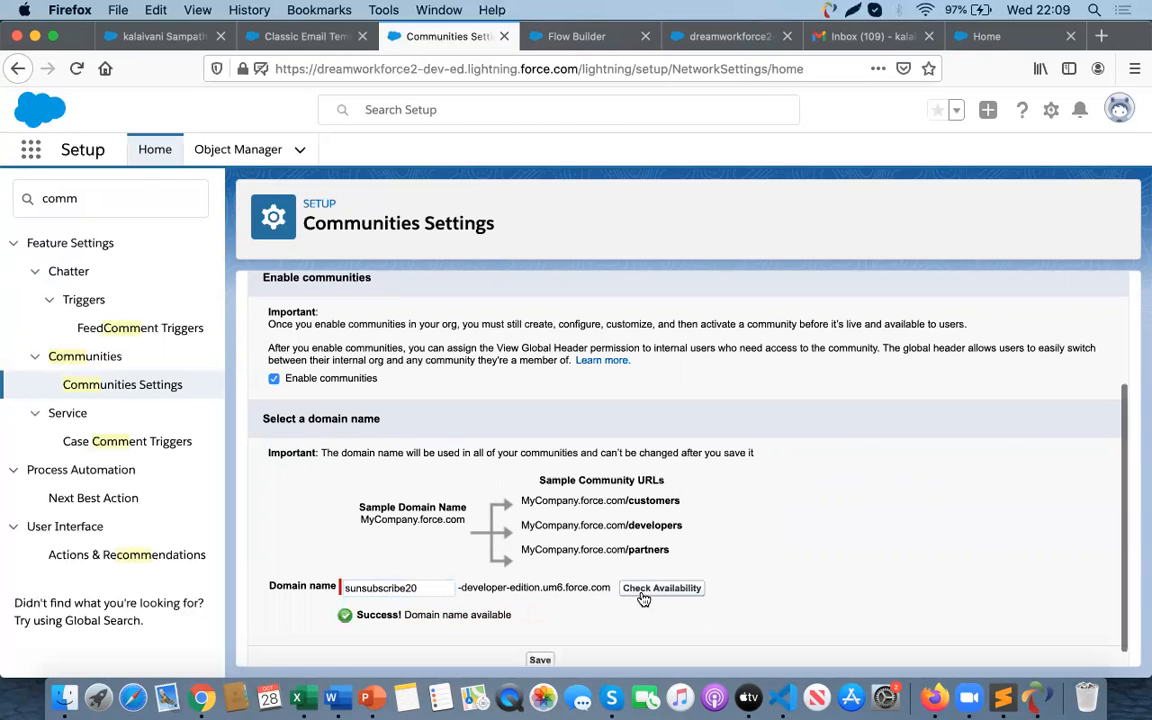
scroll(531, 581, down, 1)
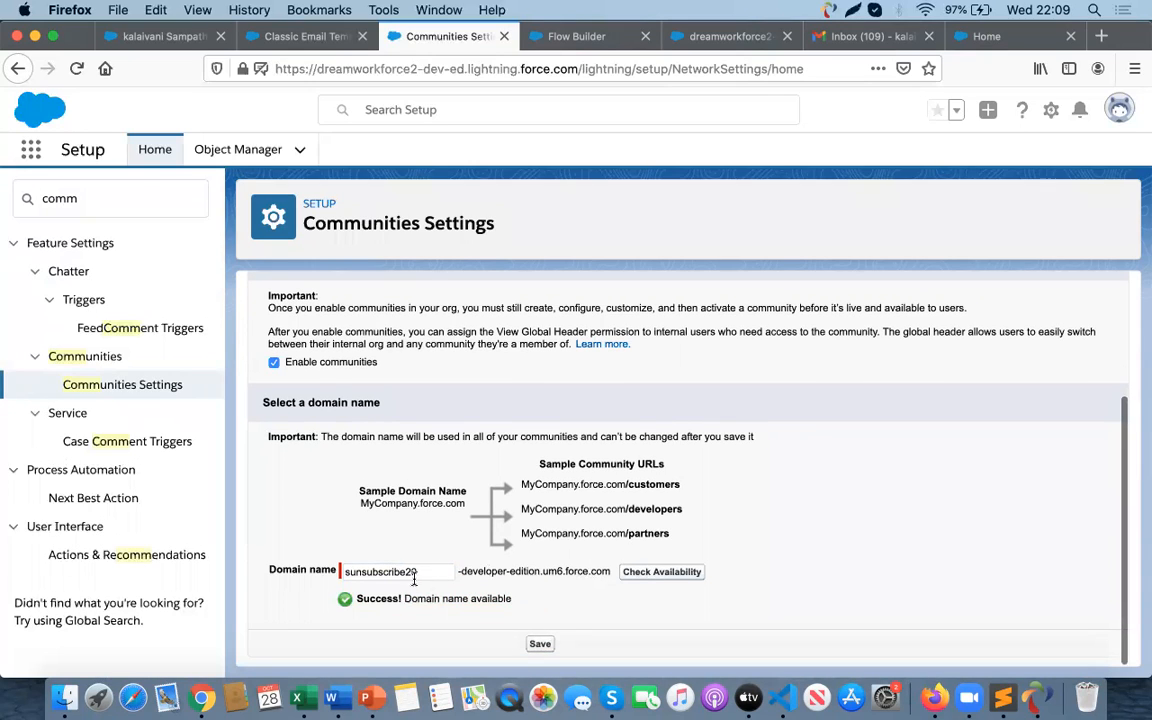
click(540, 644)
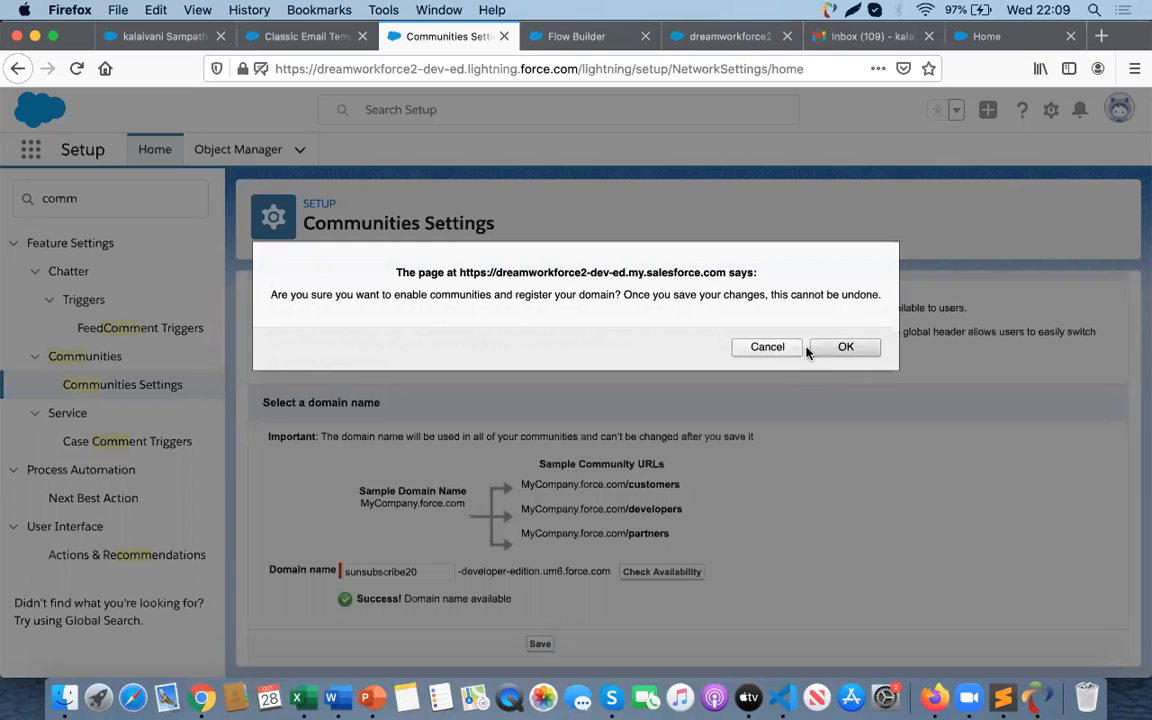
click(836, 348)
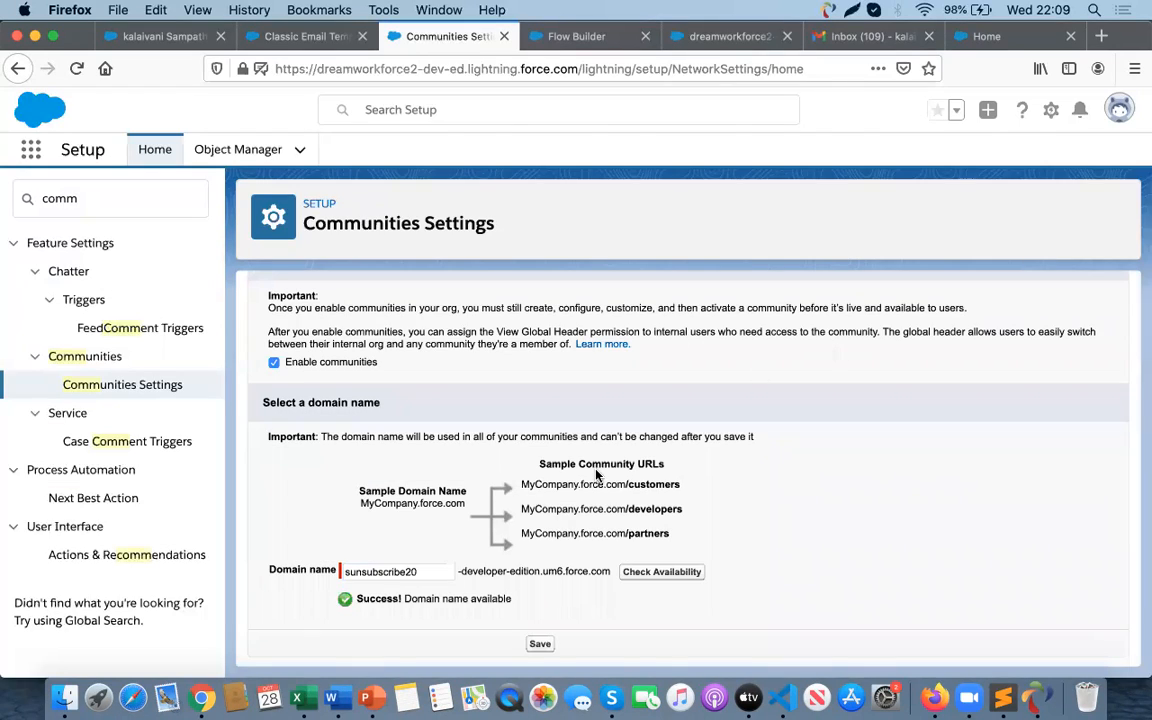
scroll(601, 440, up, 3)
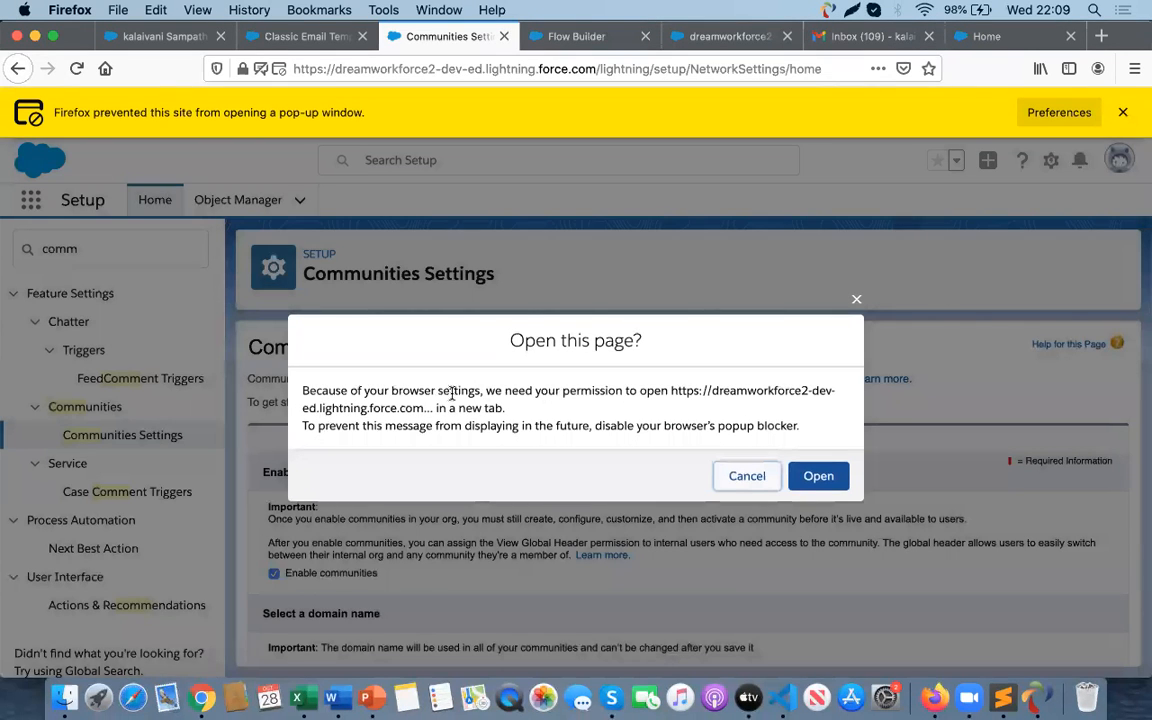
click(818, 478)
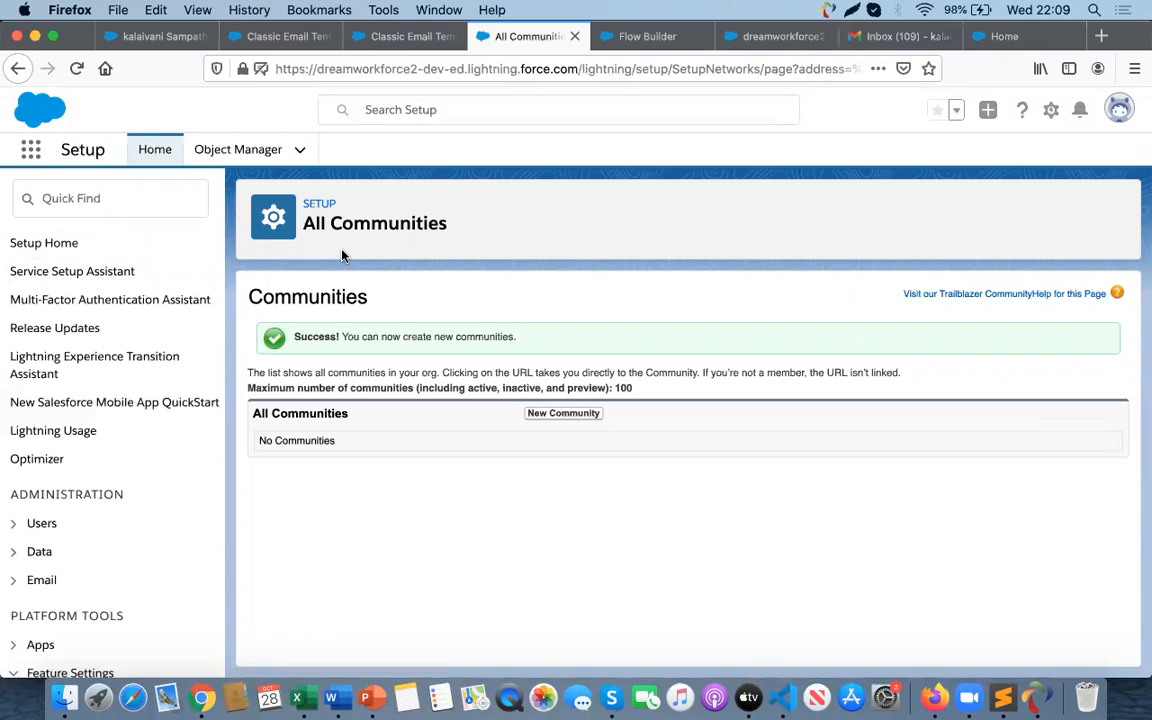
- Open All Communities through the Setup search and start creating a new community
click(139, 200)
text(all)
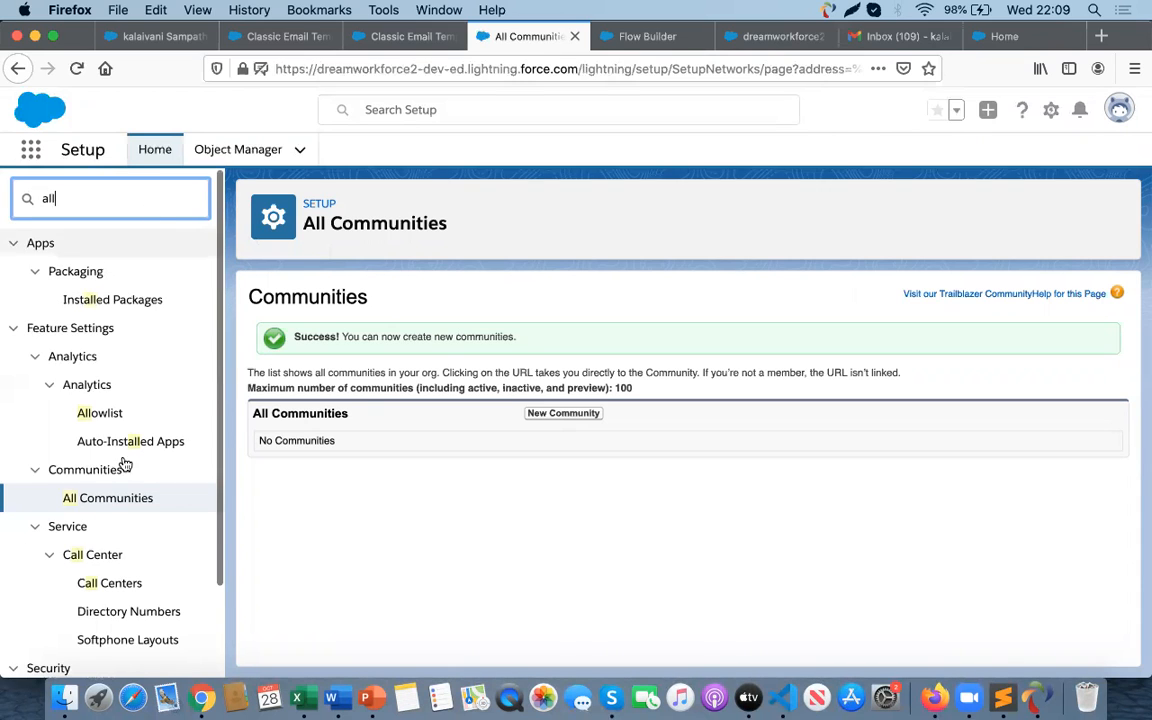
click(112, 501)
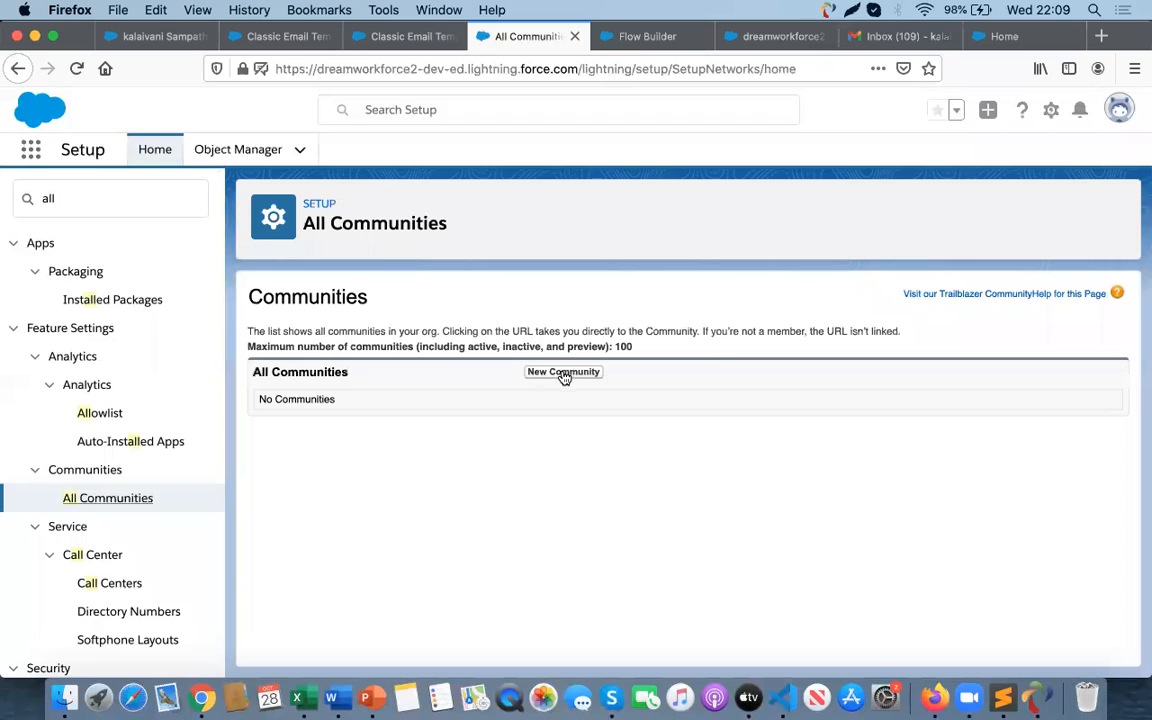
click(563, 372)
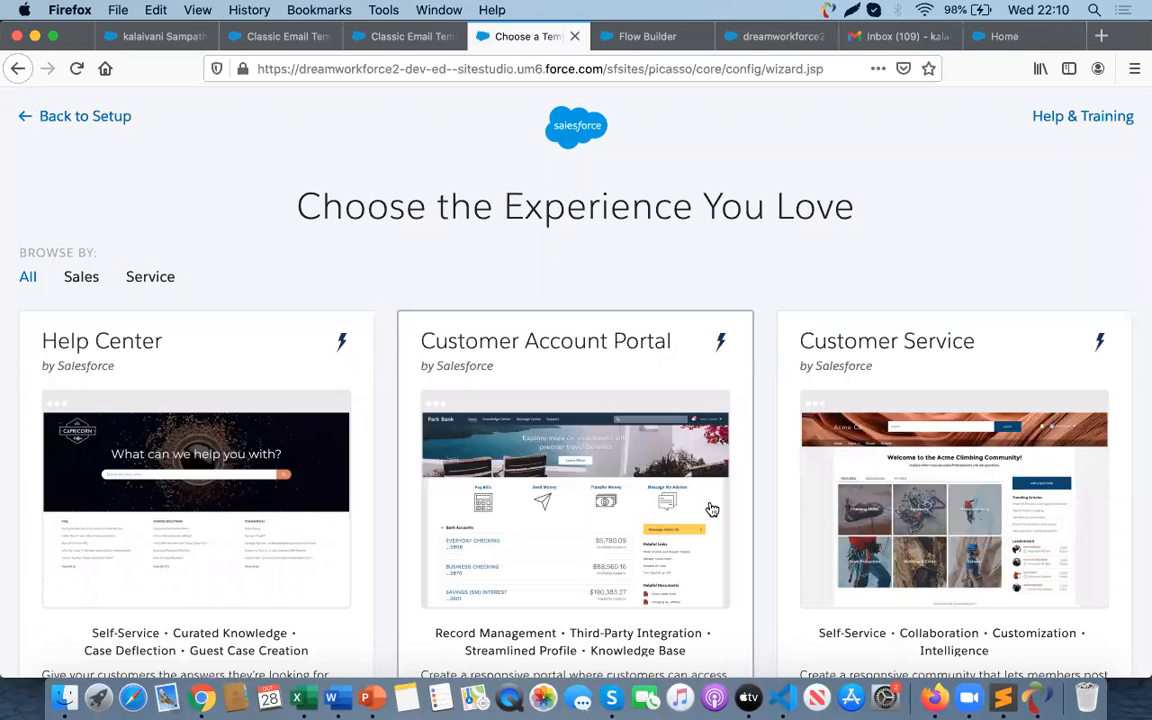
- Browse the available community templates, previewing the Customer Service template
scroll(612, 496, down, 3)
click(813, 399)
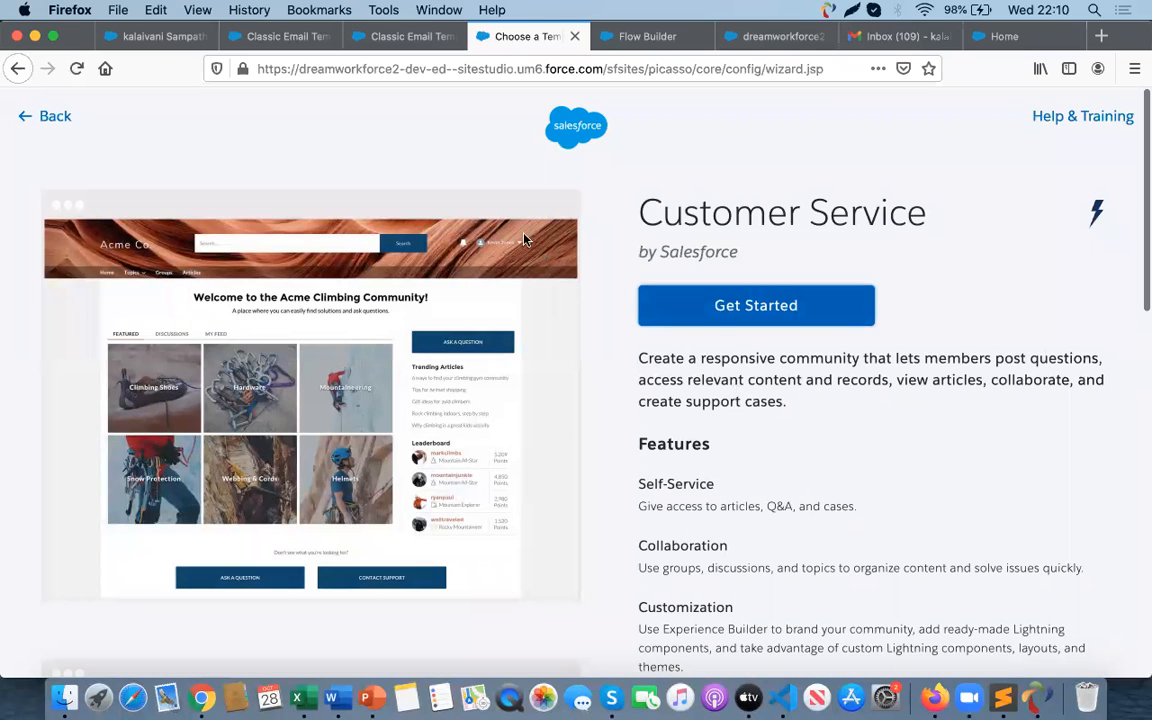
click(31, 117)
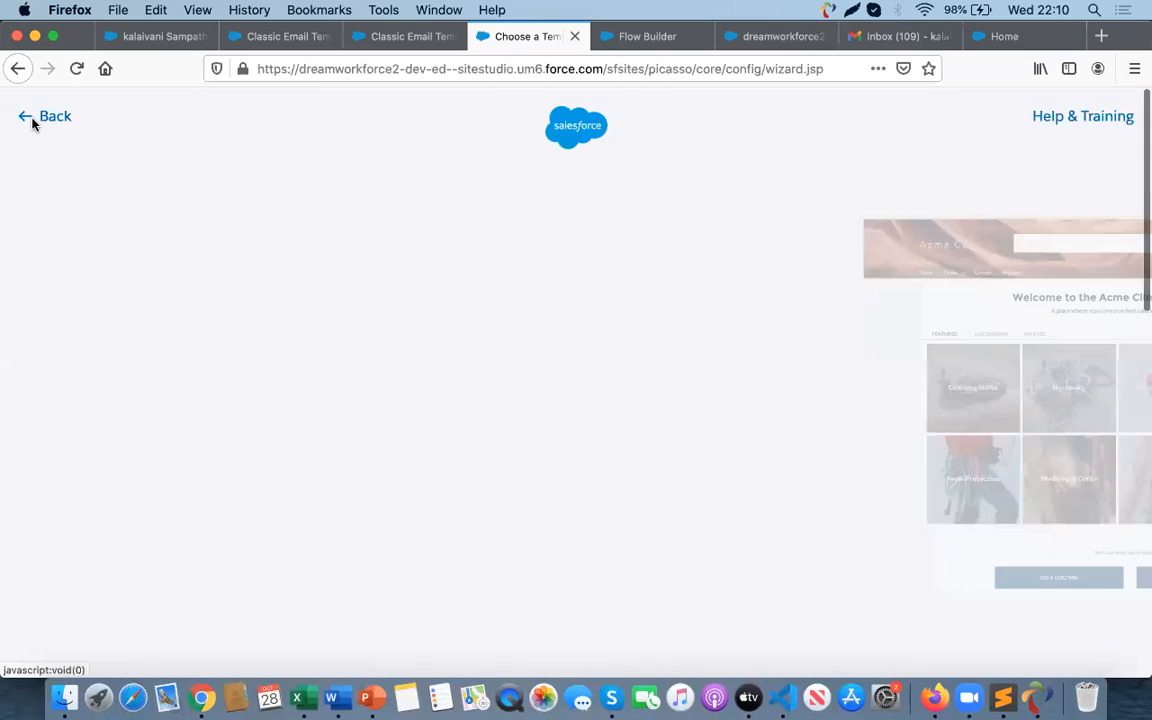
scroll(612, 468, down, 3)
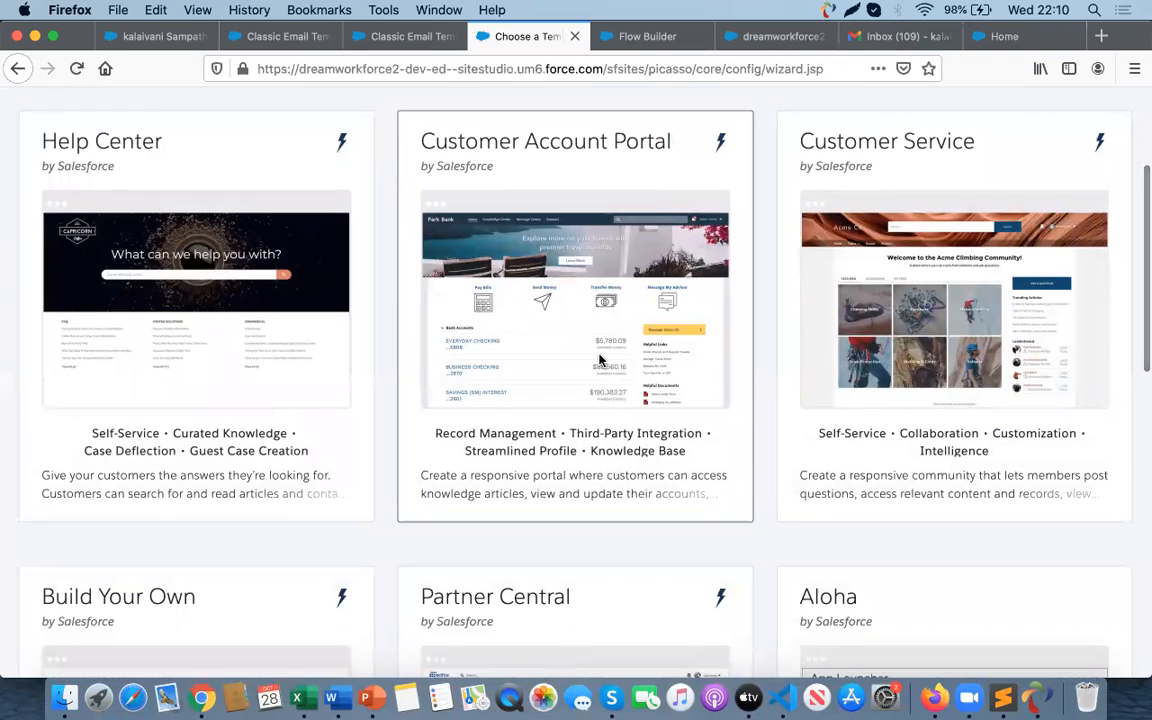
scroll(712, 465, down, 3)
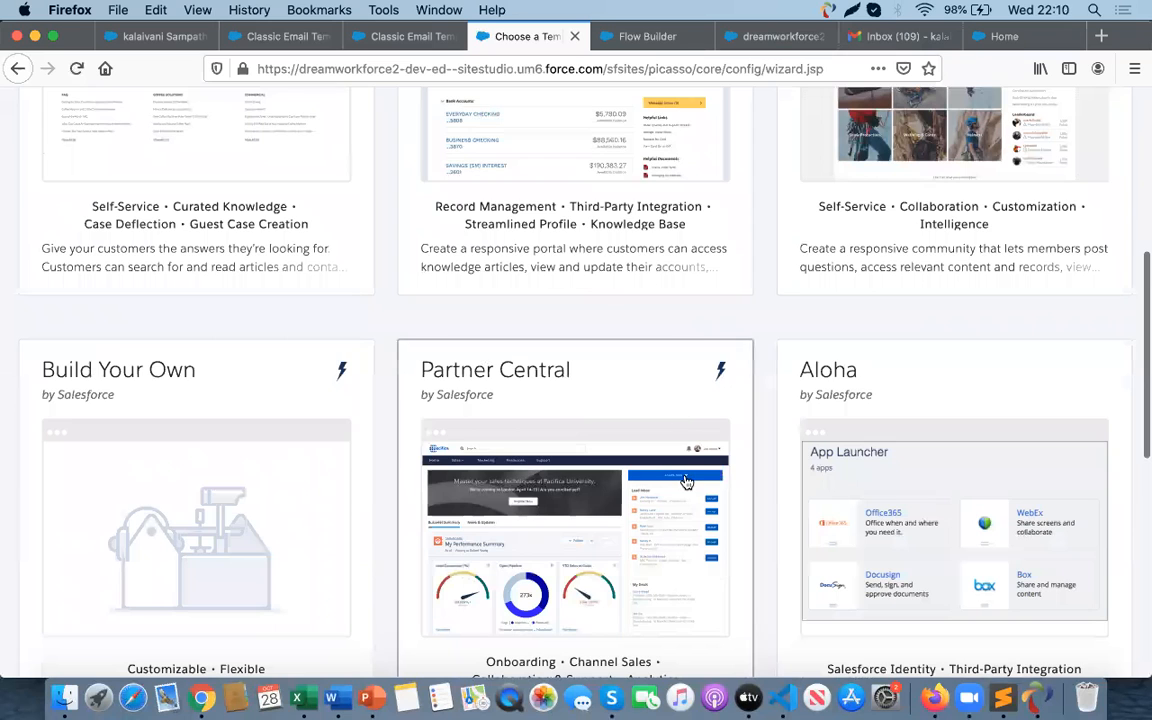
scroll(684, 460, down, 4)
scroll(686, 482, up, 10)
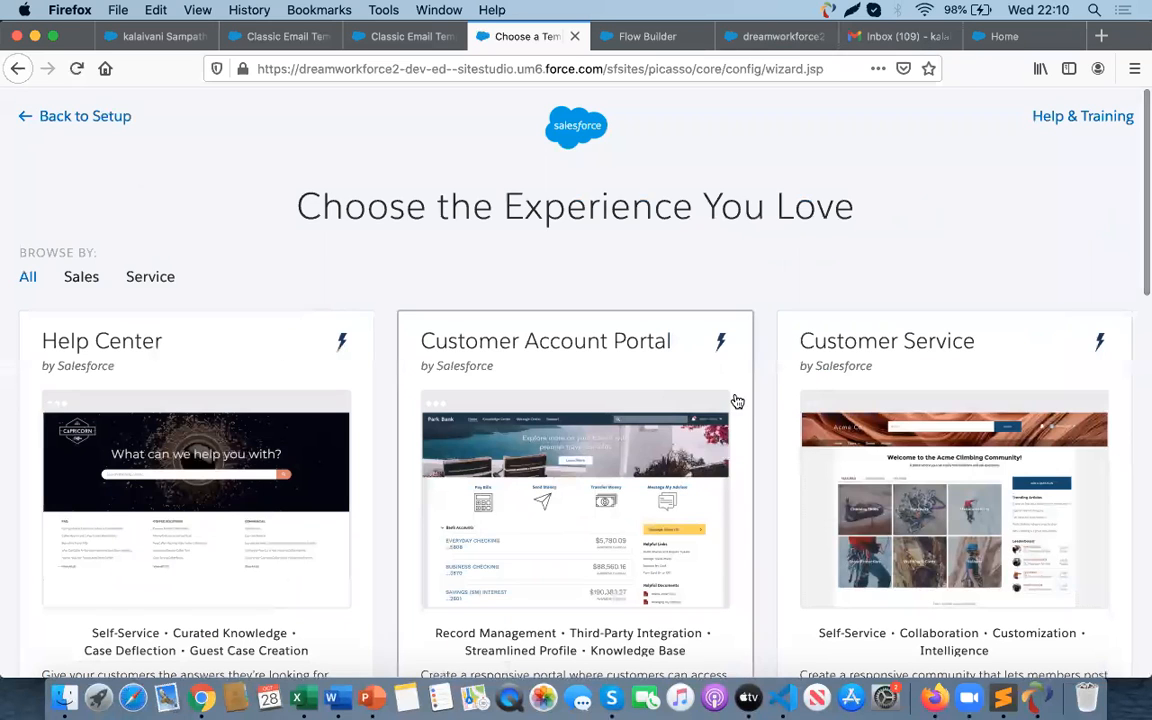
- Create a community from the Customer Service template named Unsubscribe with the URL suffix Unsubscribe
click(953, 477)
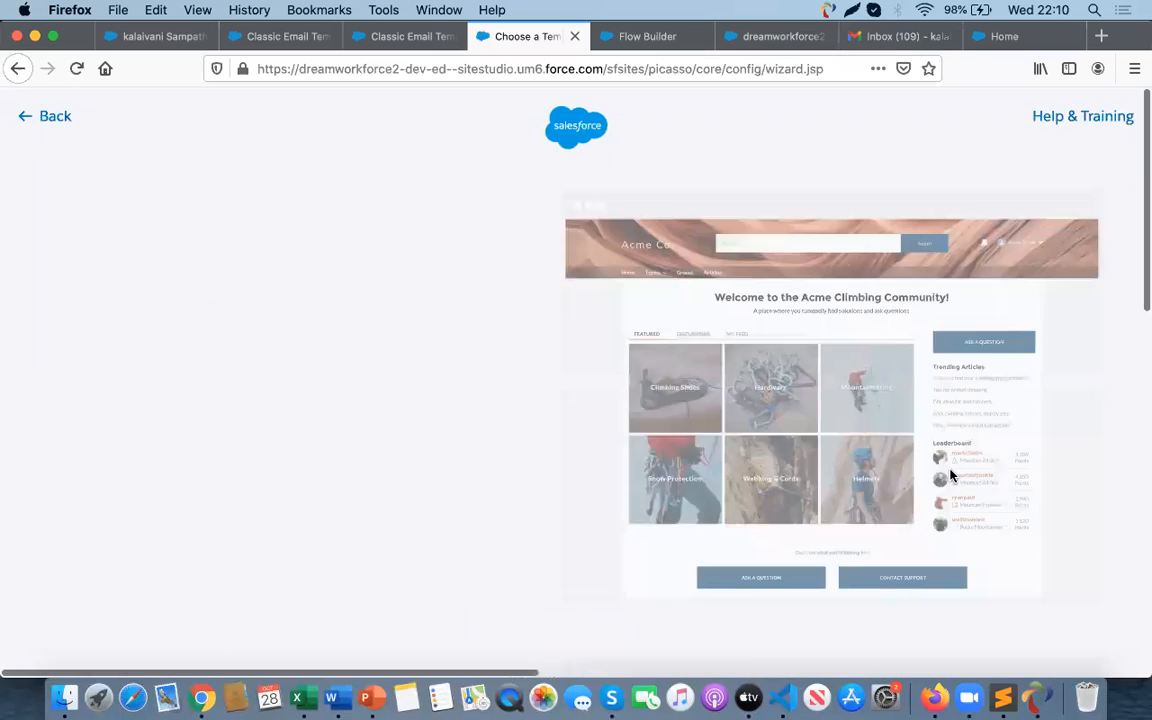
click(762, 314)
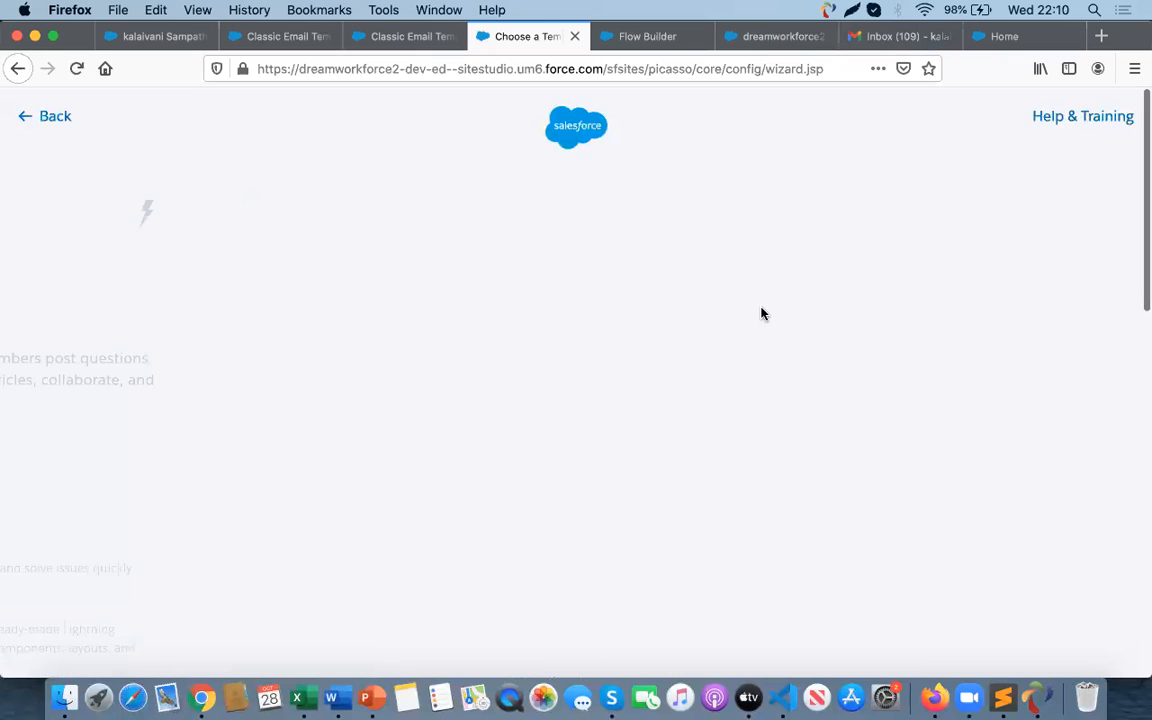
text(Una)
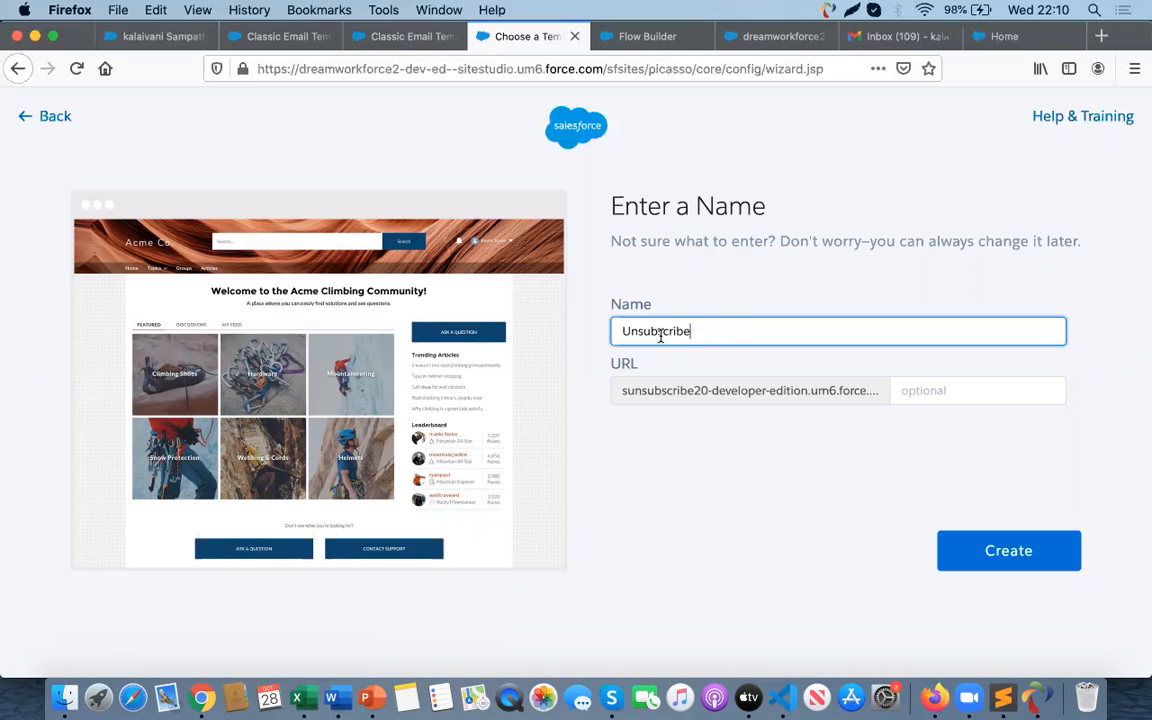
key(super+c)
click(947, 393)
key(super+v)
click(996, 551)
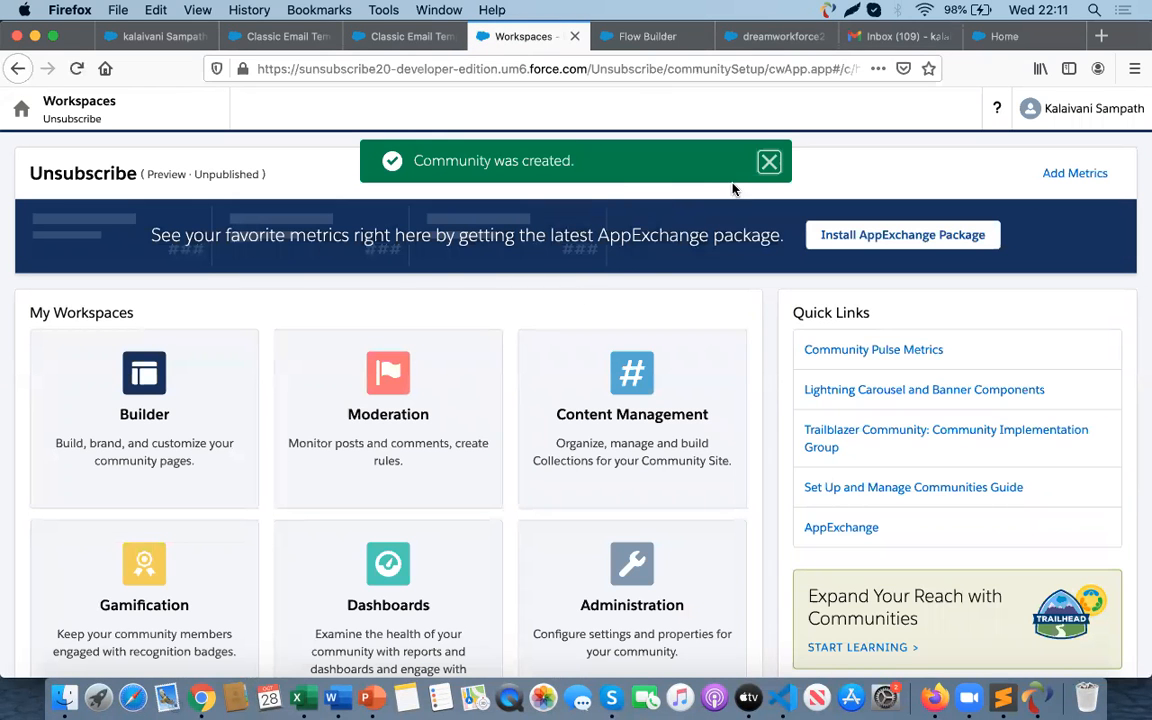
- Open the Builder workspace of the Unsubscribe community and dismiss the welcome tour
click(767, 161)
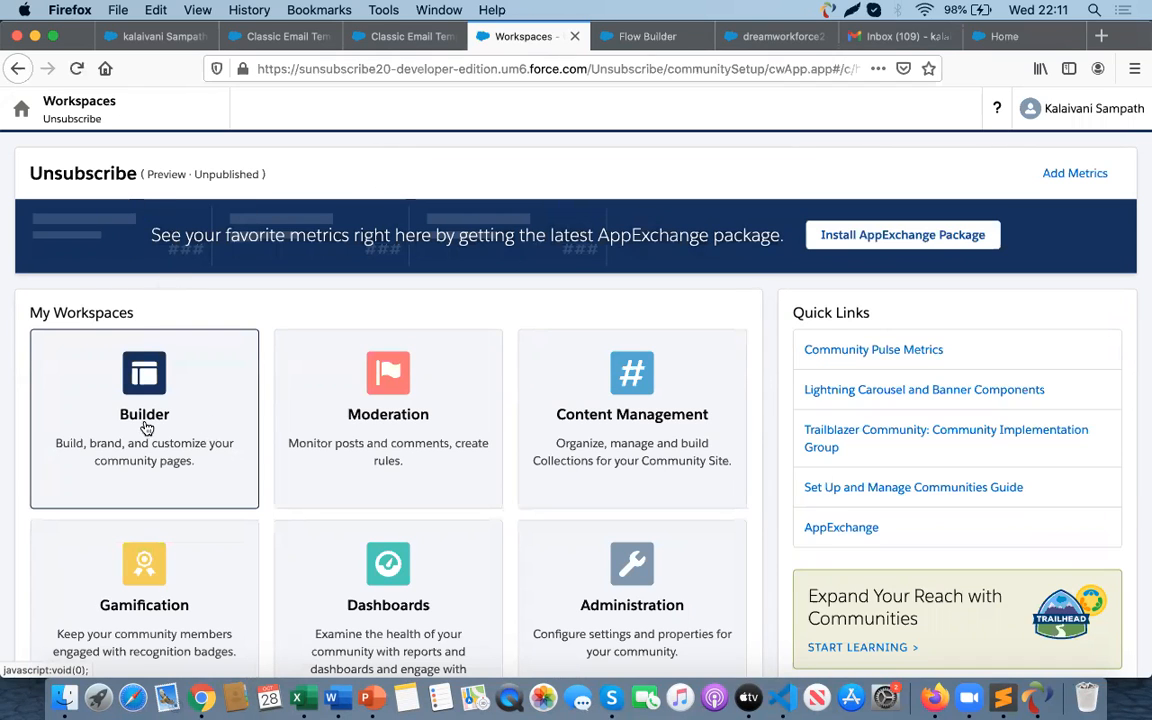
scroll(430, 520, down, 3)
scroll(400, 480, up, 3)
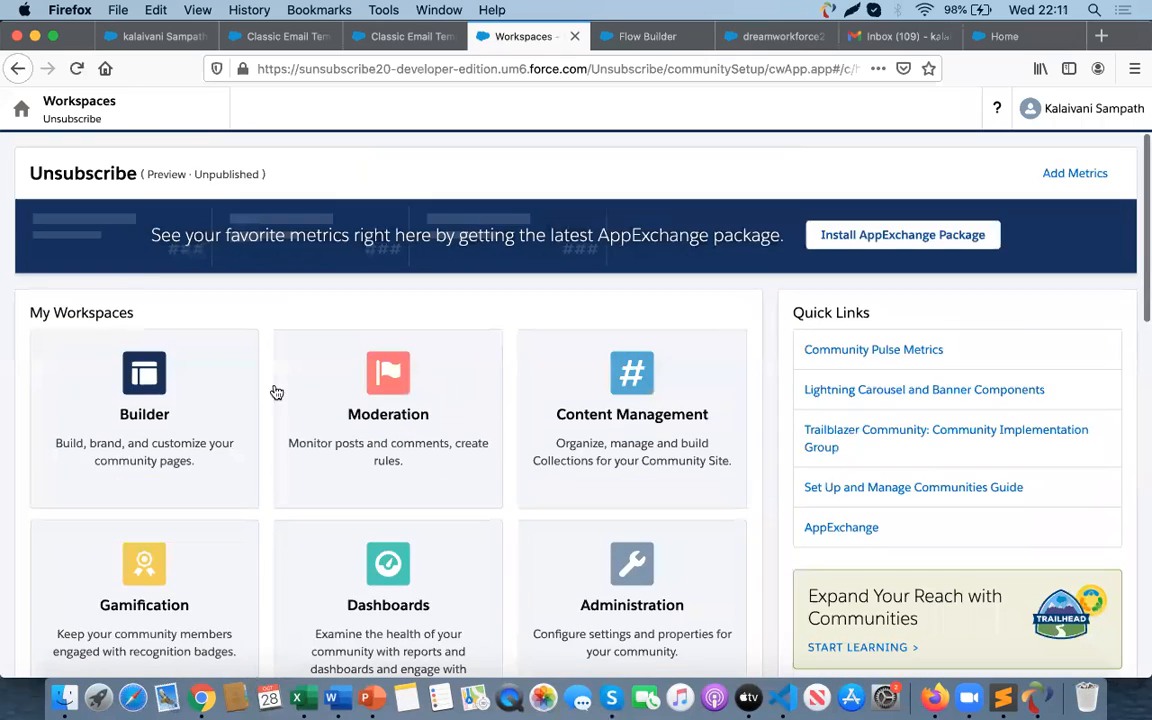
click(146, 418)
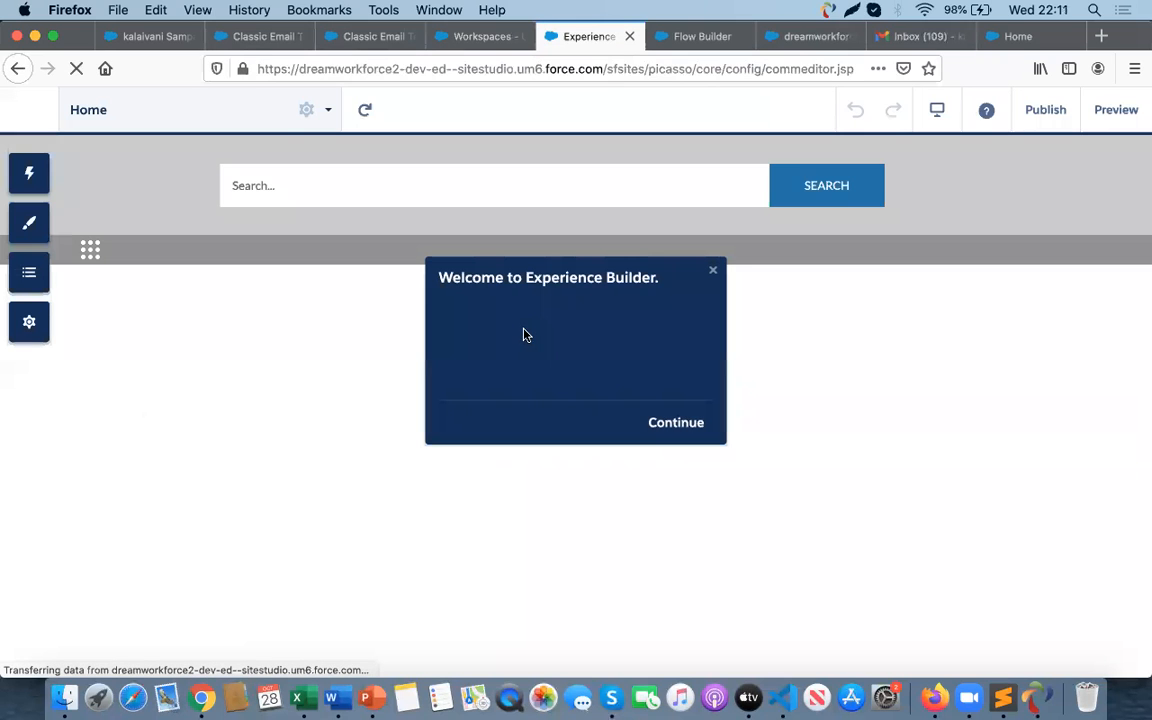
click(679, 428)
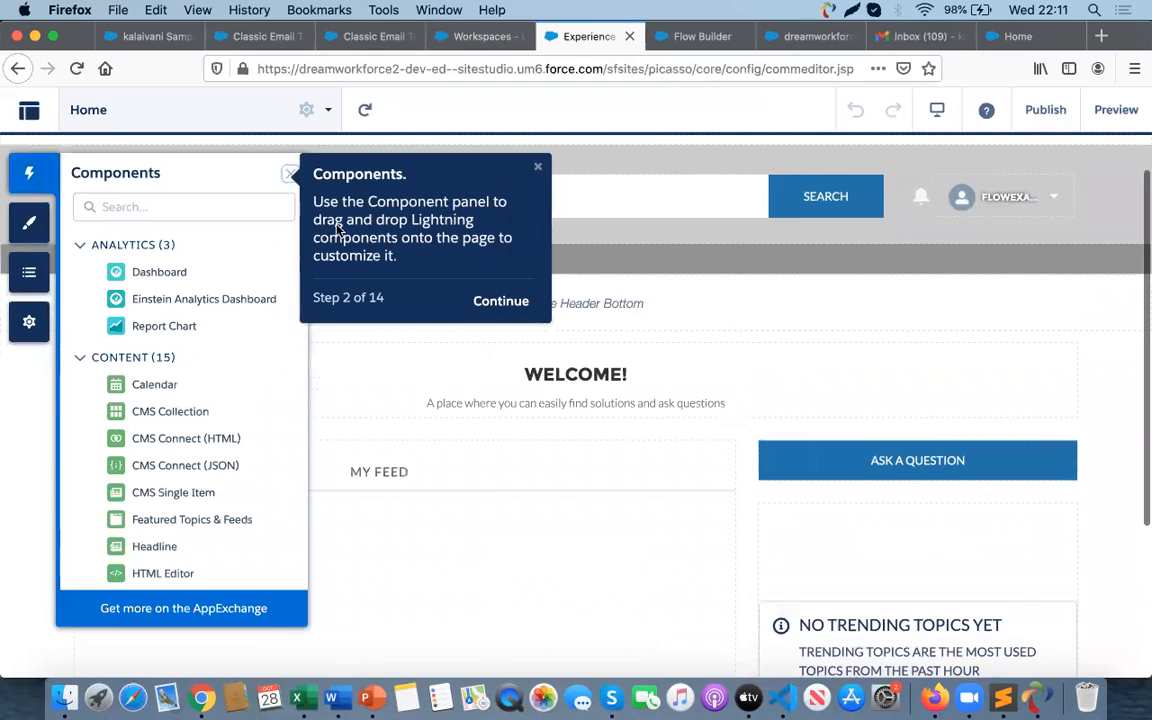
click(539, 166)
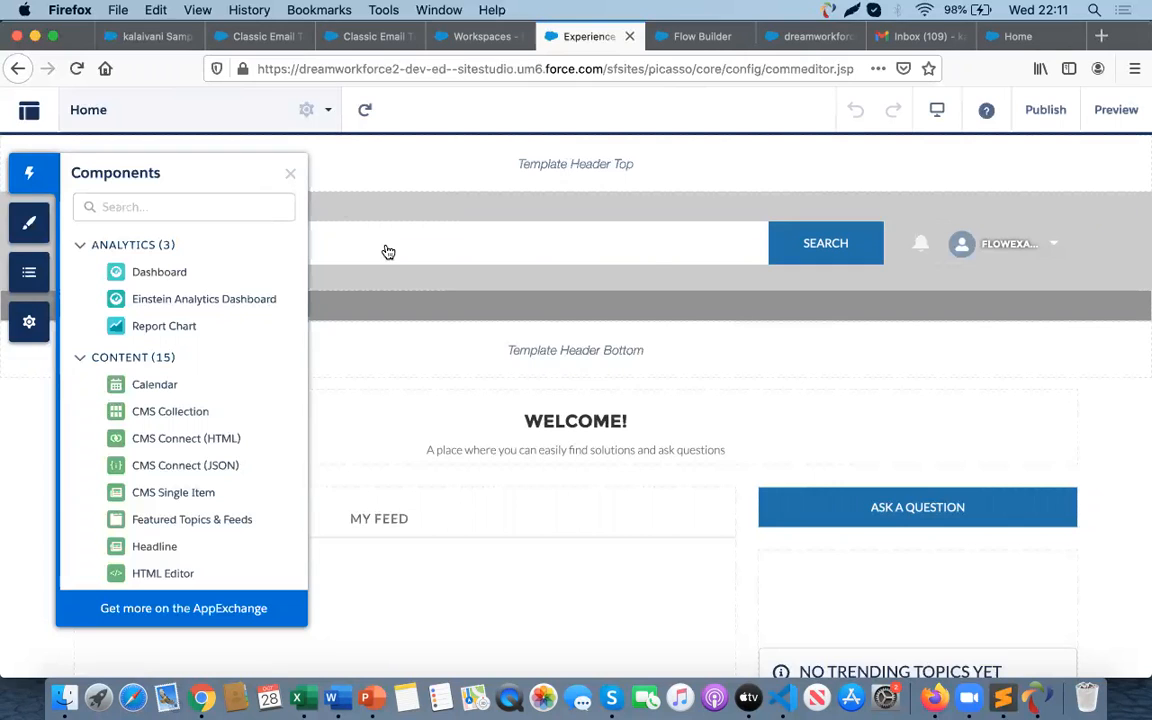
click(703, 37)
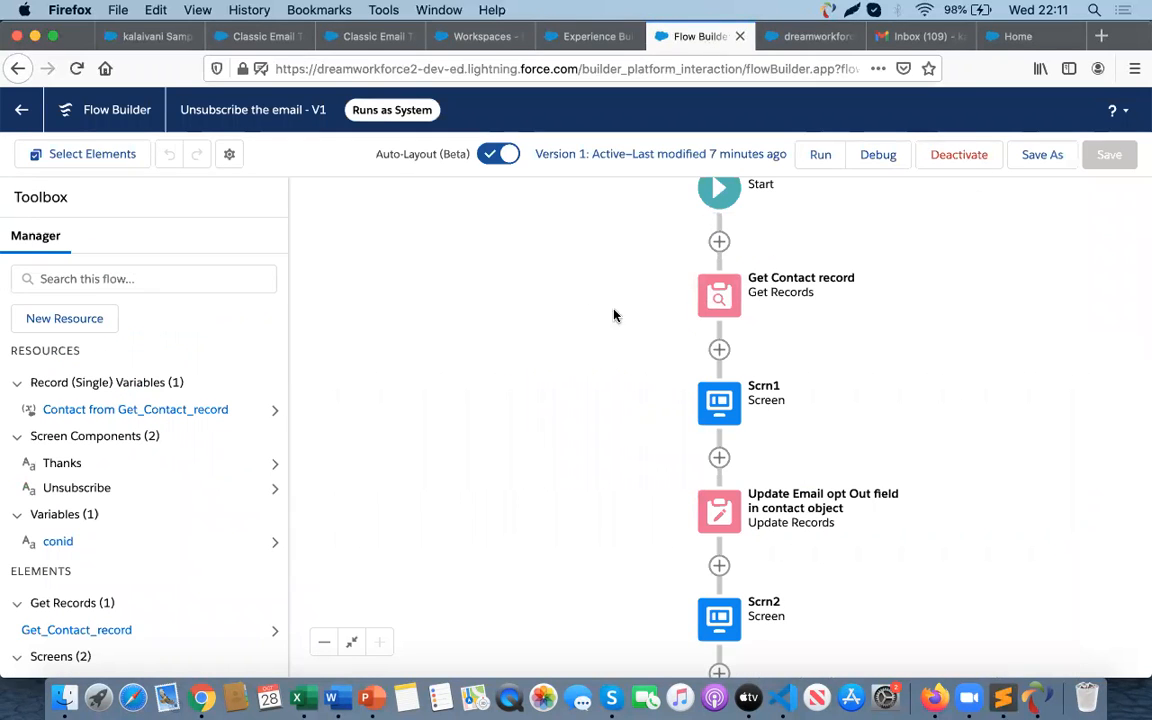
click(481, 36)
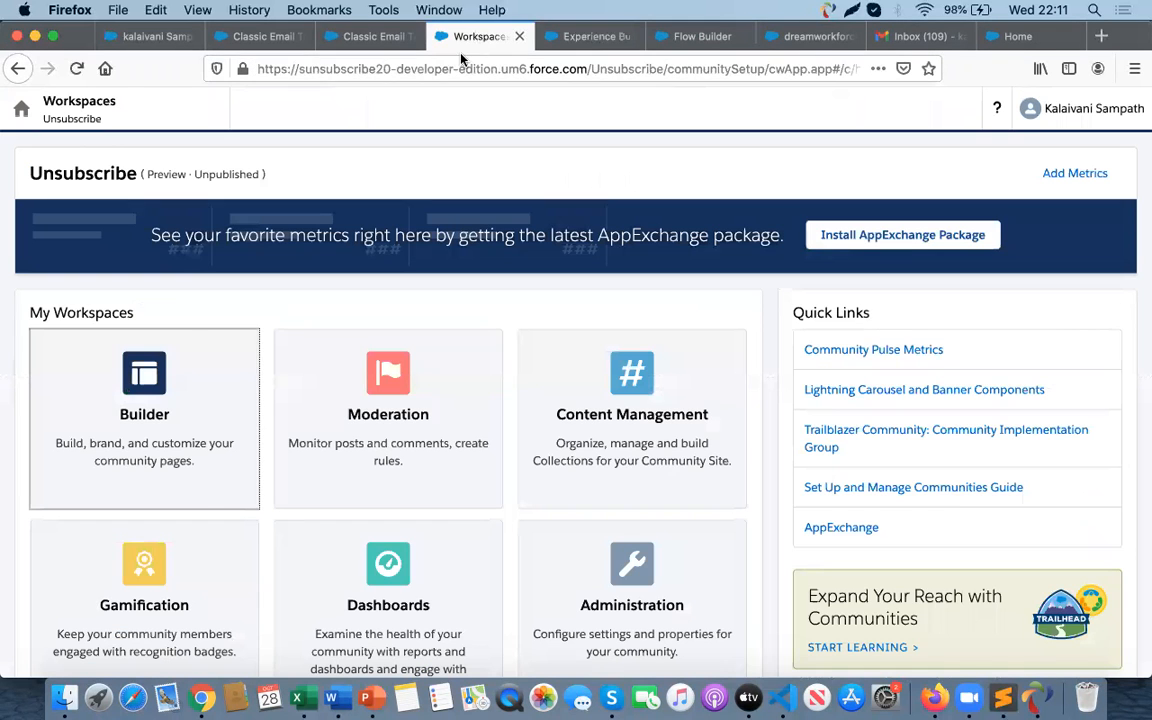
click(566, 38)
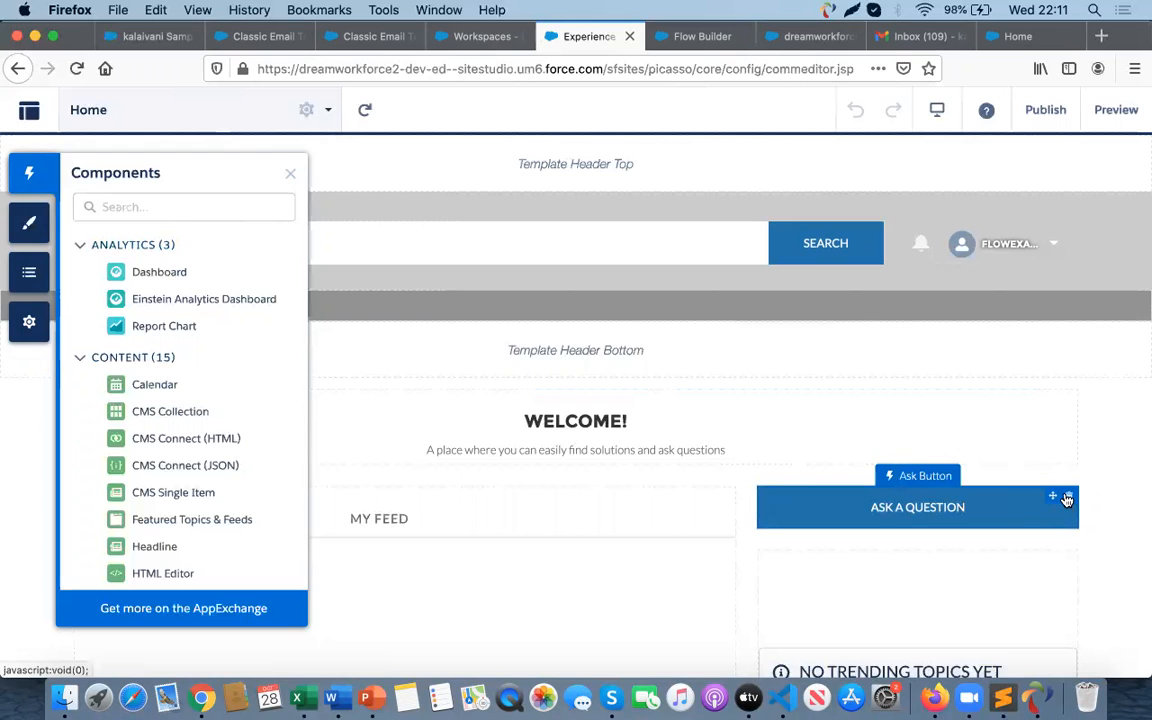
- Delete the Ask a Question button and the Trending Topics component from the home page
click(1066, 498)
click(810, 441)
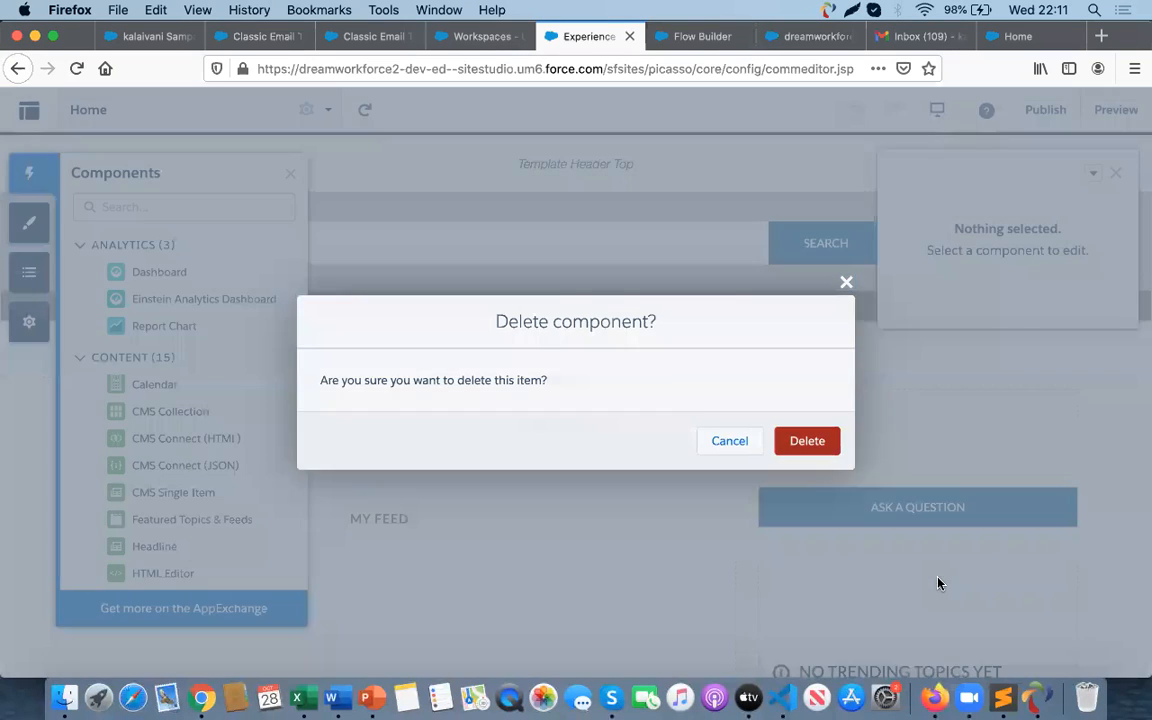
scroll(1075, 533, down, 3)
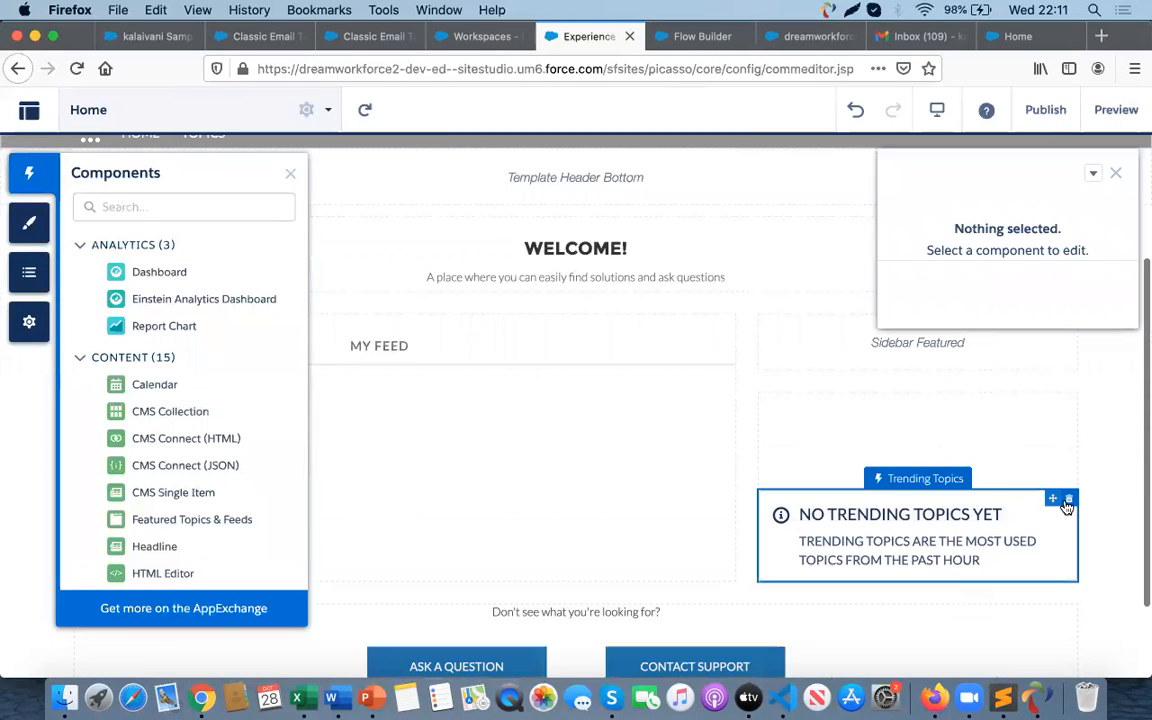
click(1066, 500)
click(807, 441)
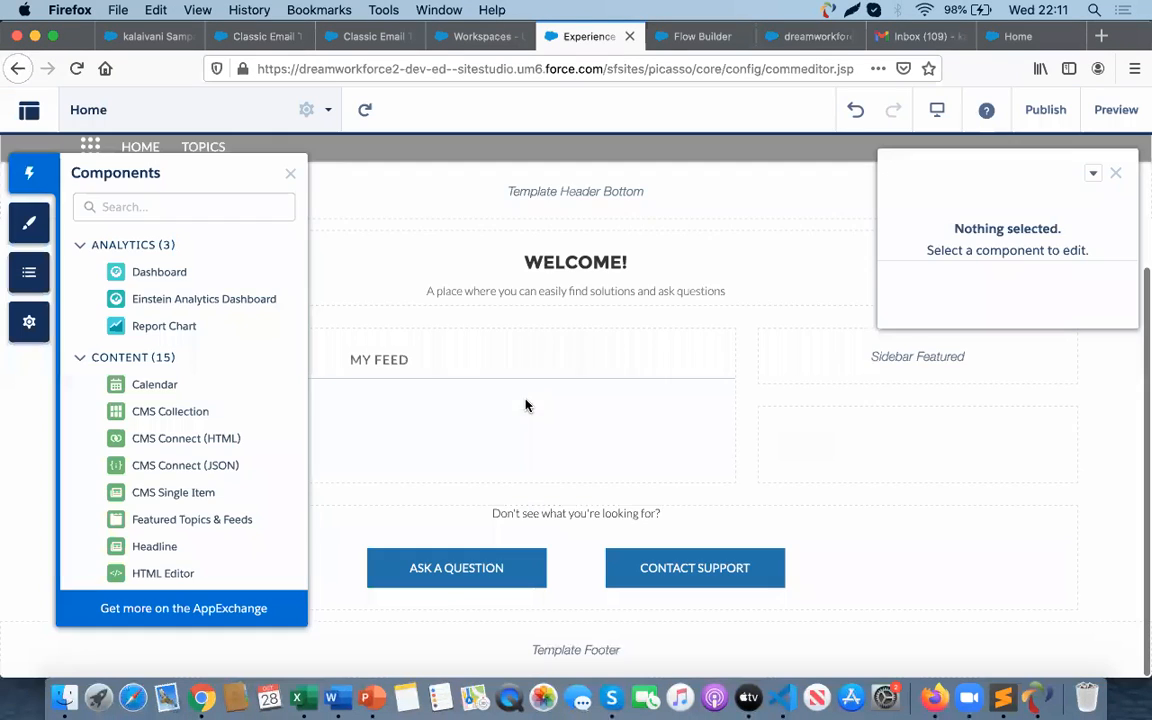
- Delete the Featured Topics & Feeds and the Contact Support & Ask Buttons components from the home page
click(531, 445)
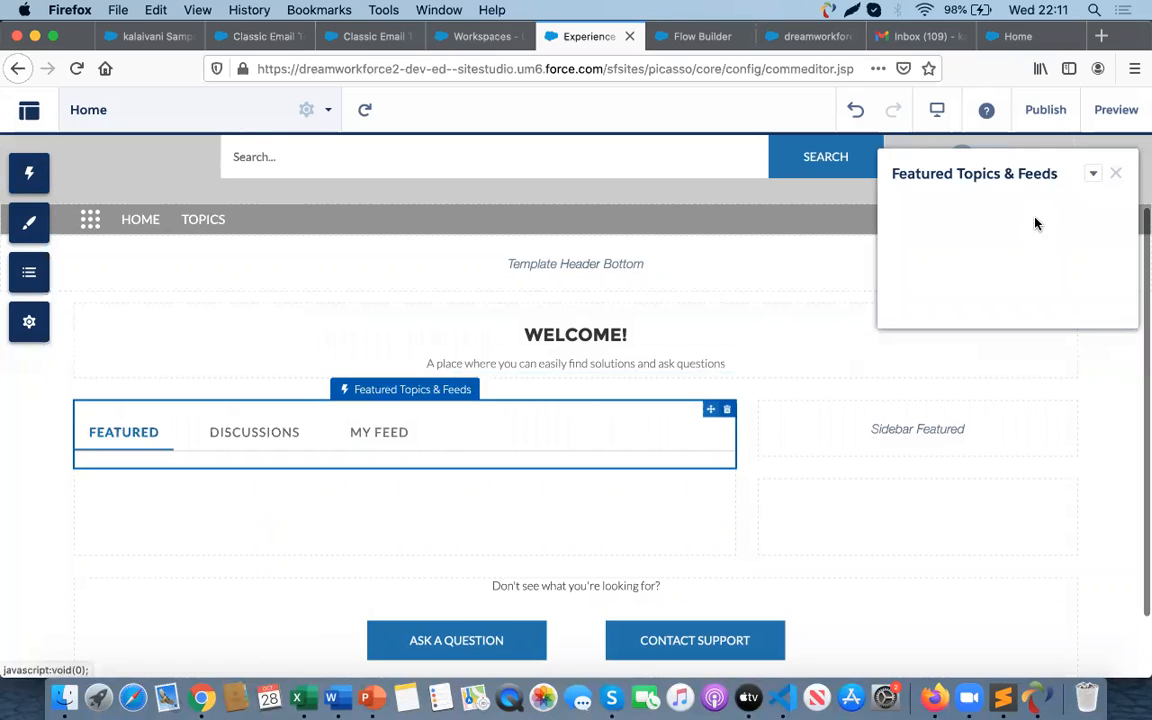
click(1119, 175)
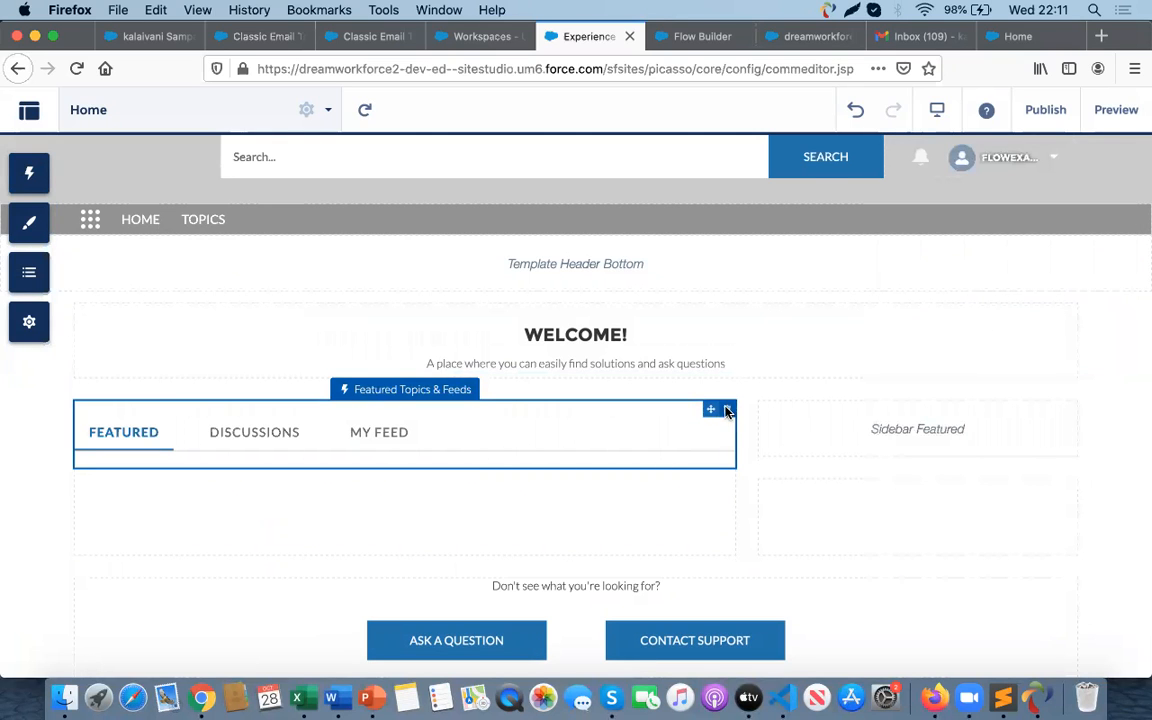
click(727, 409)
click(805, 443)
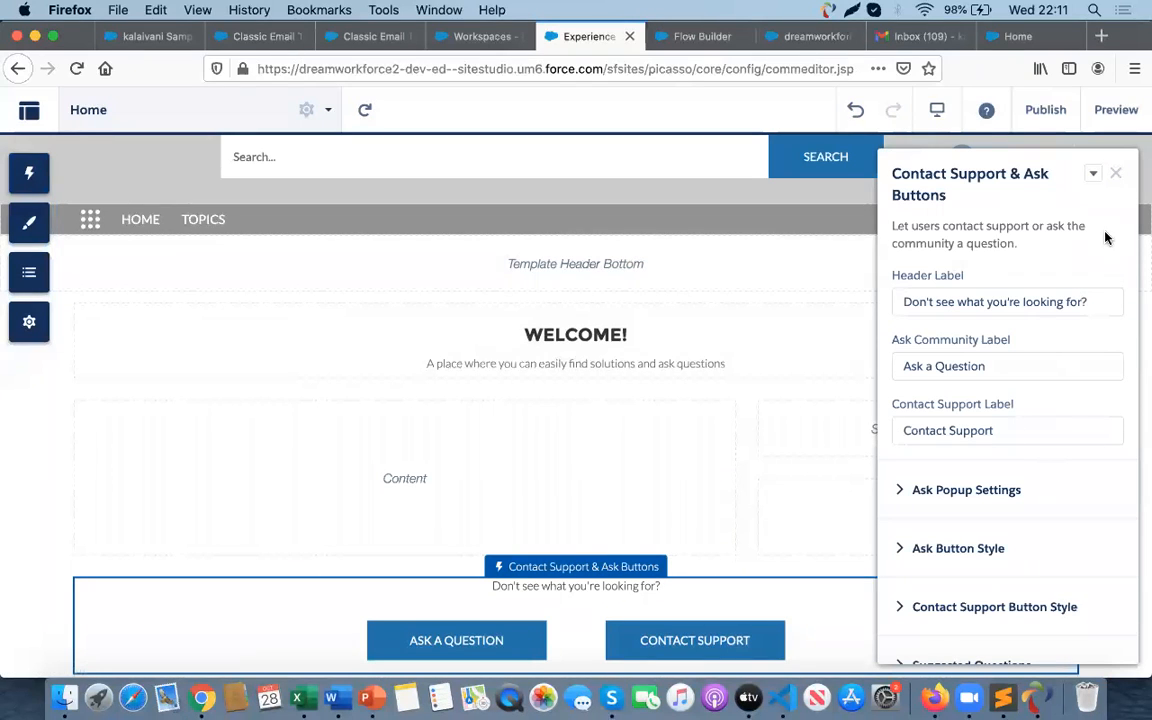
click(1116, 173)
click(1071, 588)
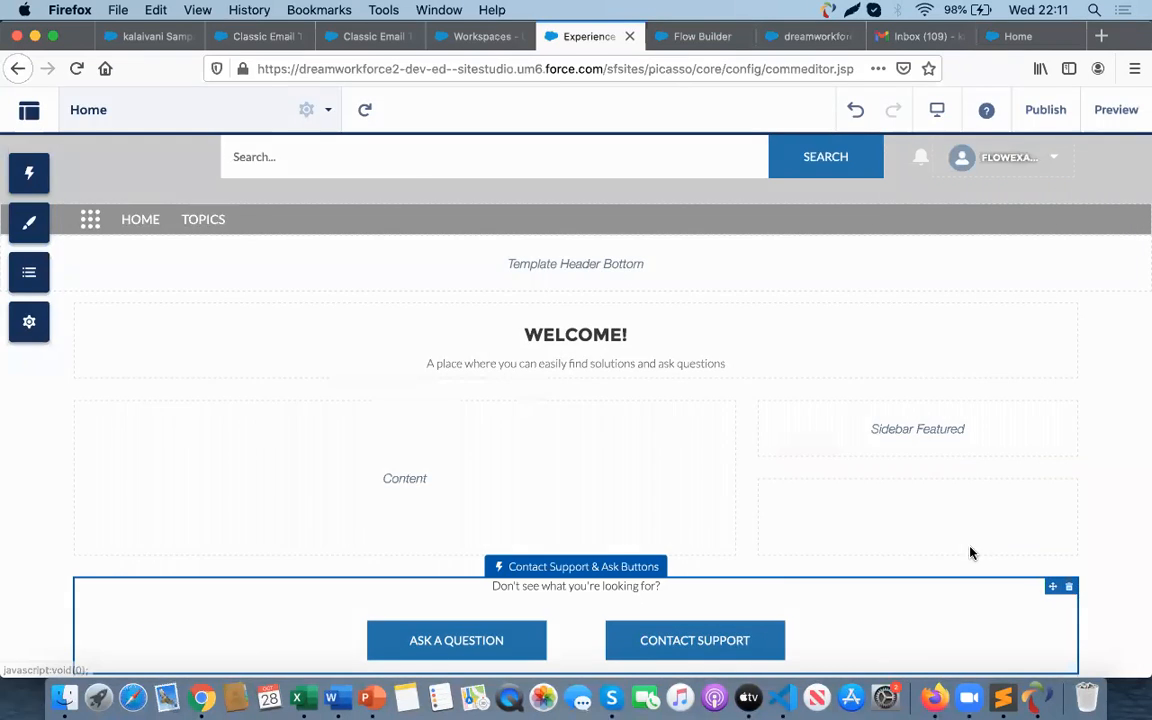
click(808, 442)
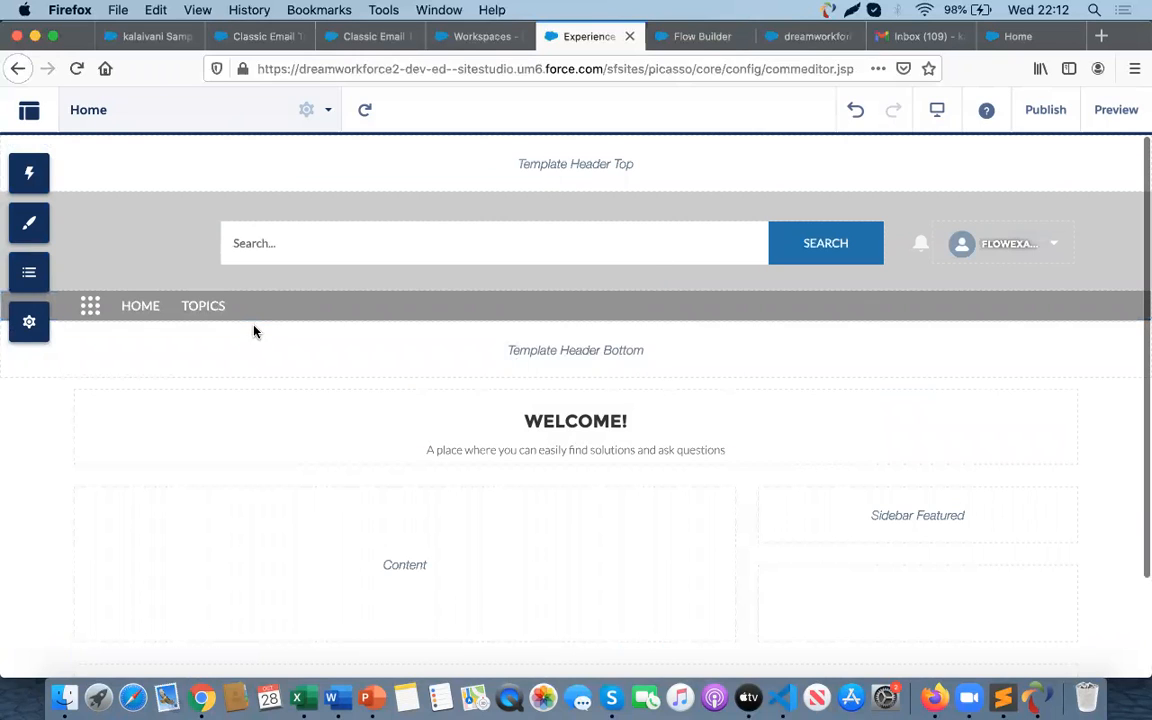
- Inspect the properties of the navigation menu, global search and headline components in the page header
click(300, 315)
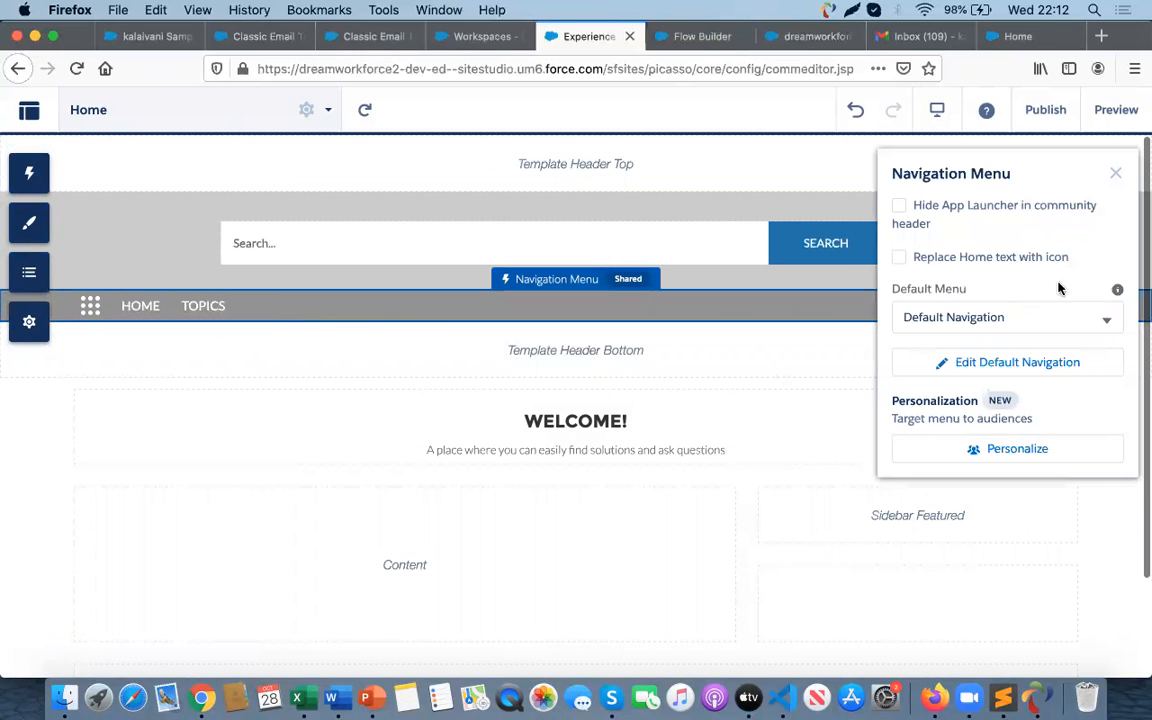
click(763, 385)
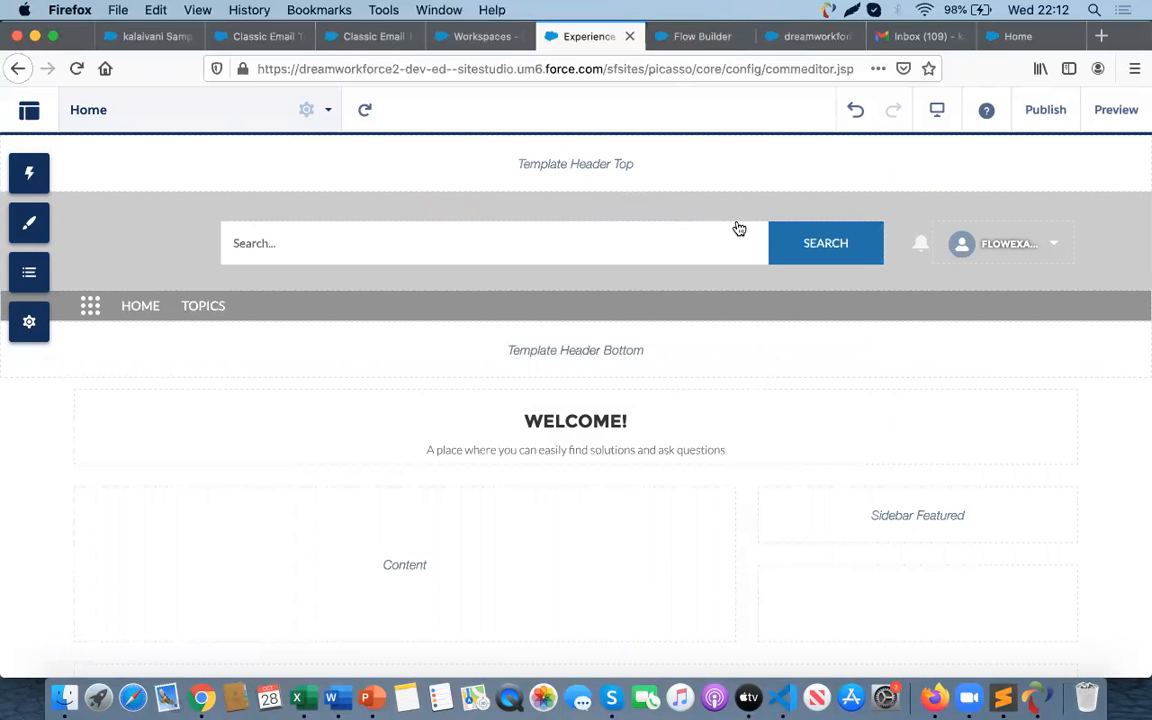
click(843, 253)
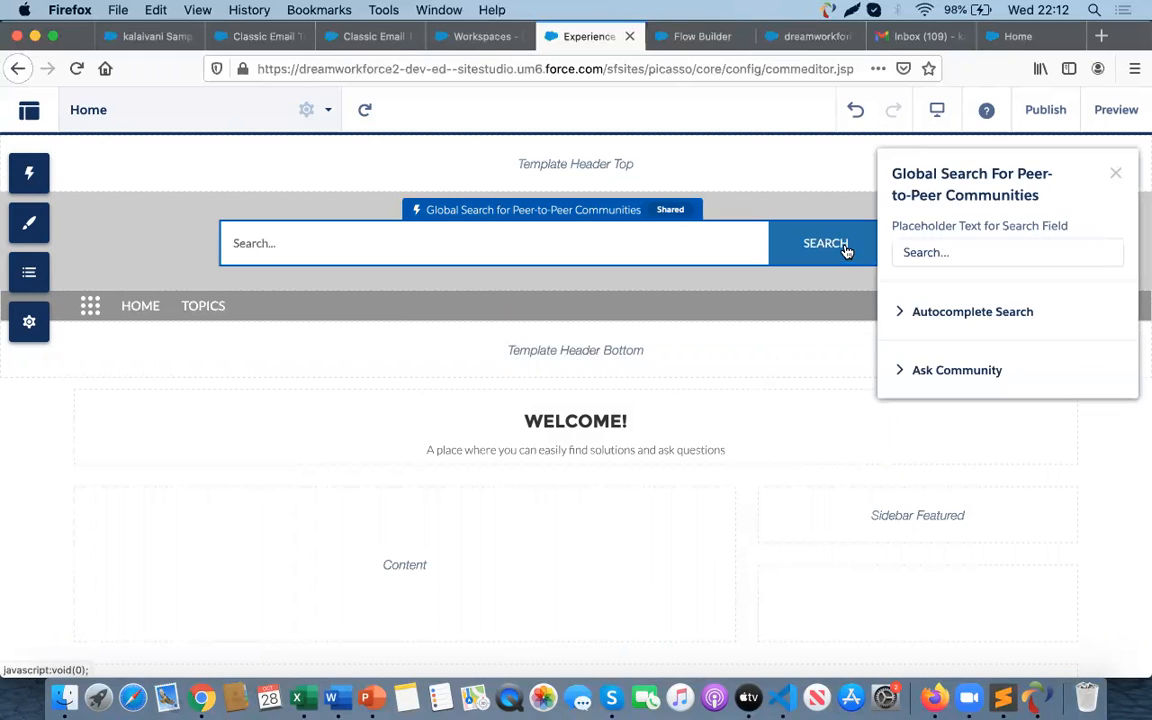
click(1112, 173)
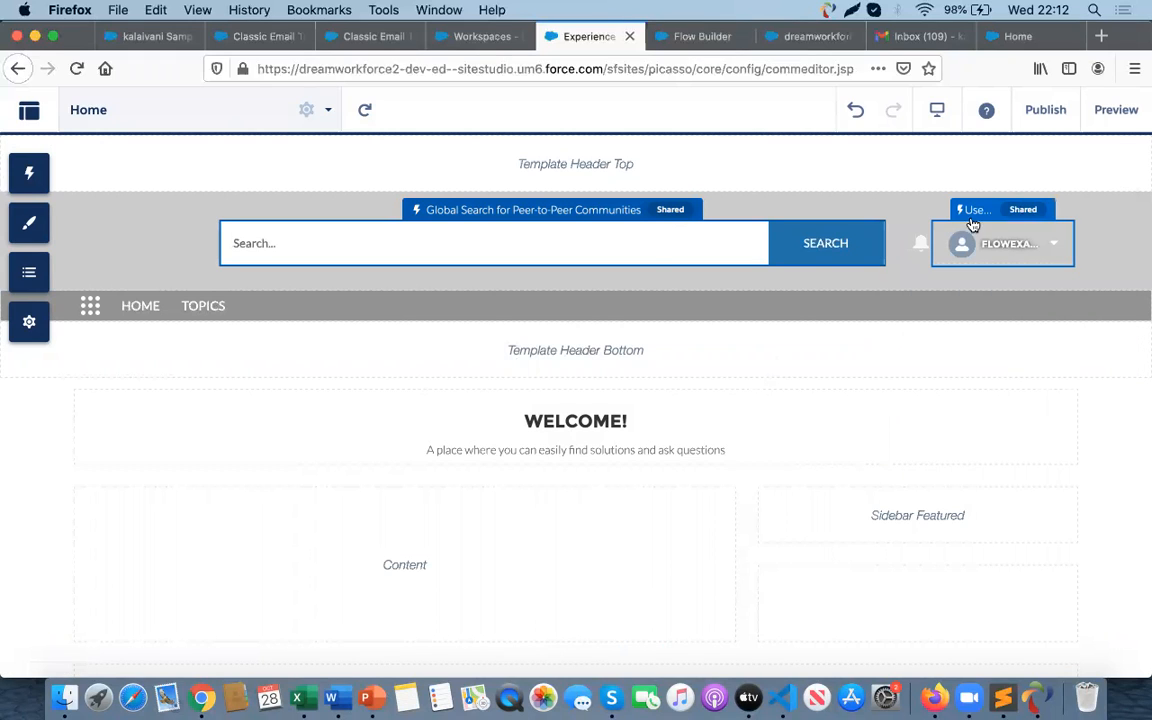
click(594, 440)
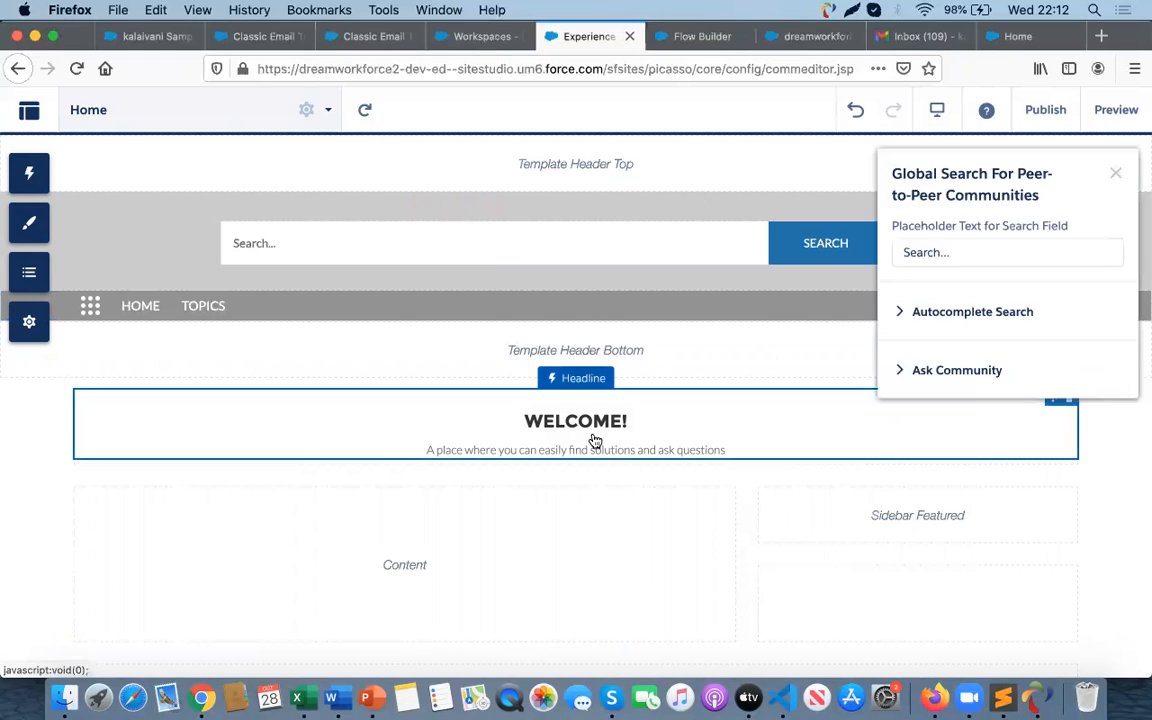
click(1115, 173)
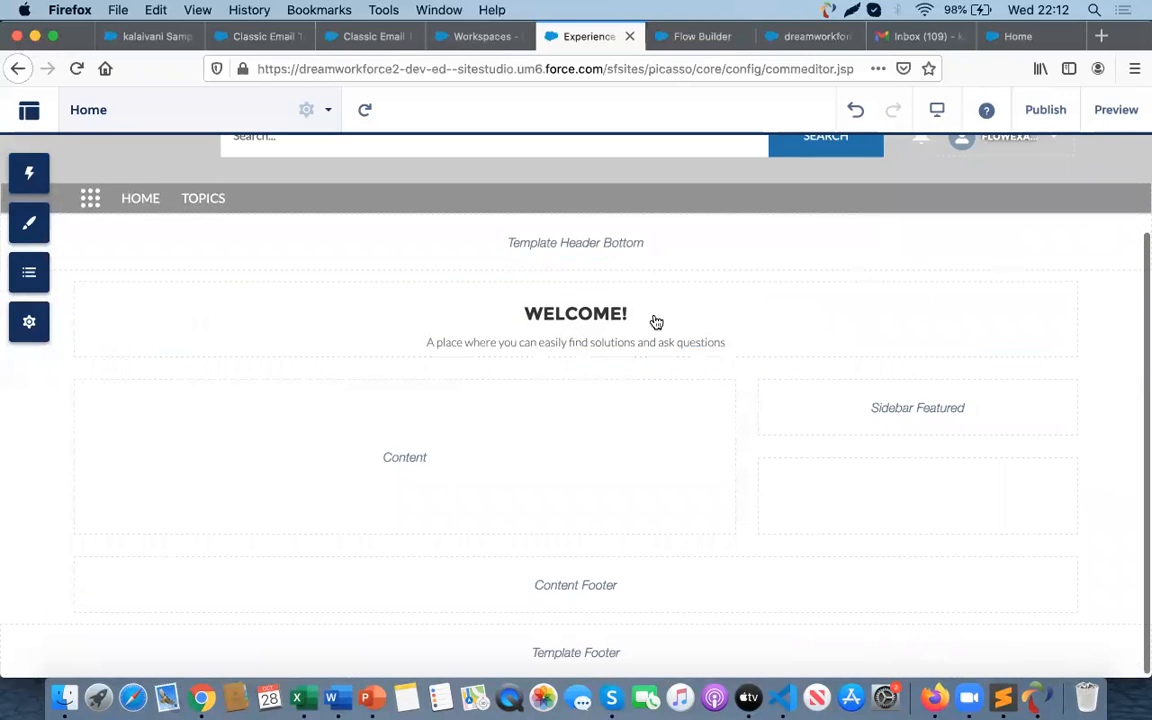
- Replace the headline component's banner text with Unsubscribe the email
click(509, 352)
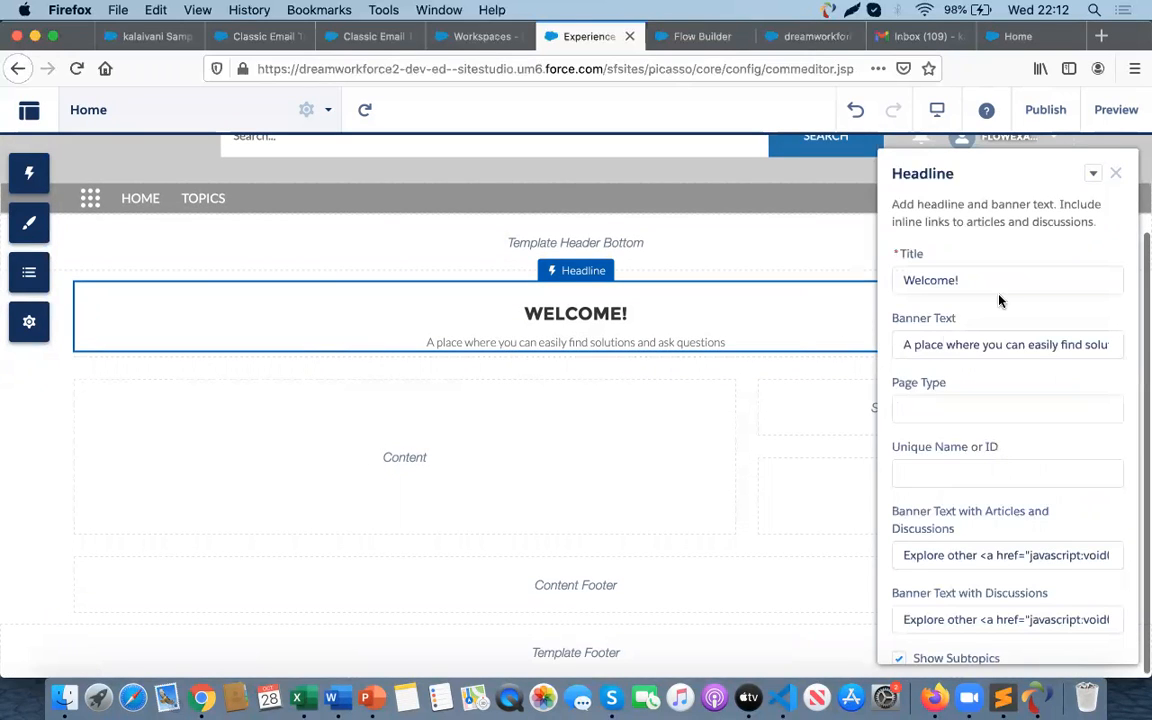
click(955, 347)
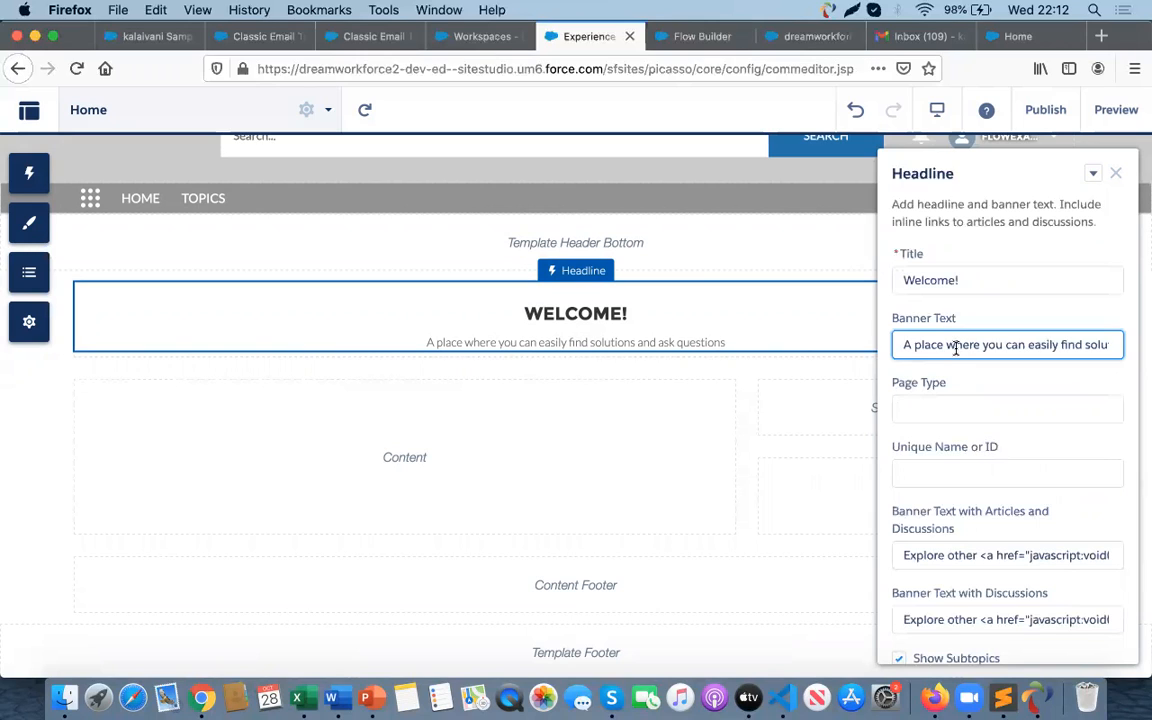
key(super+a)
text(U)
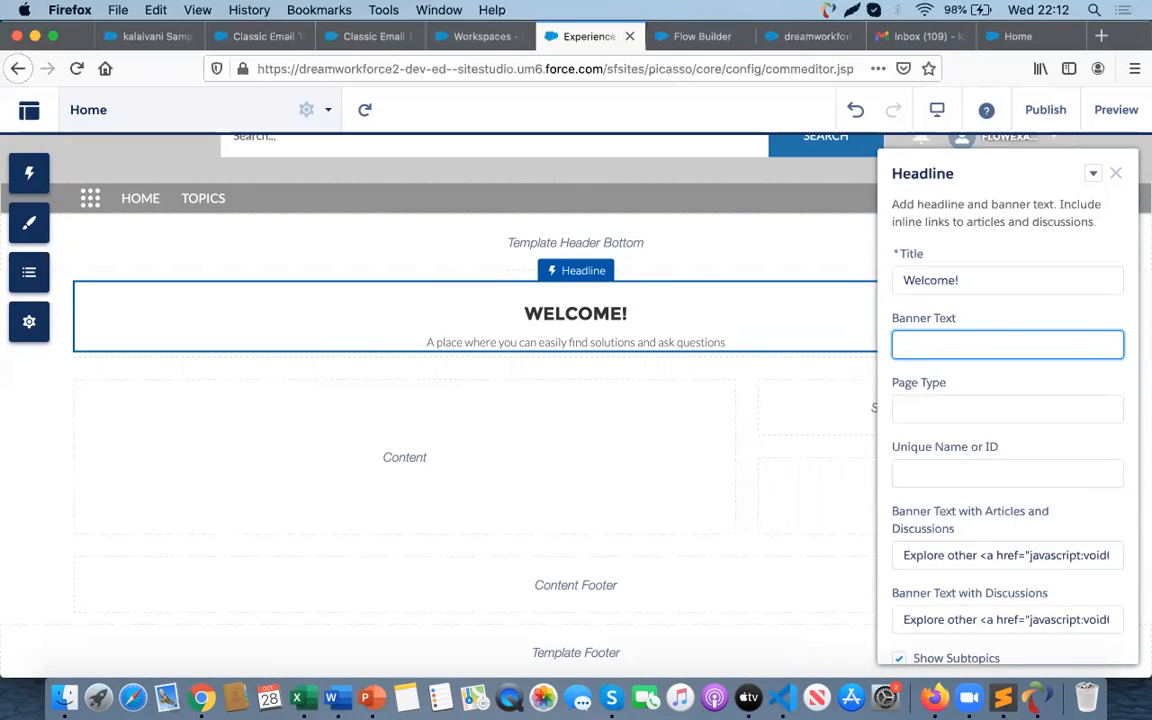
click(925, 283)
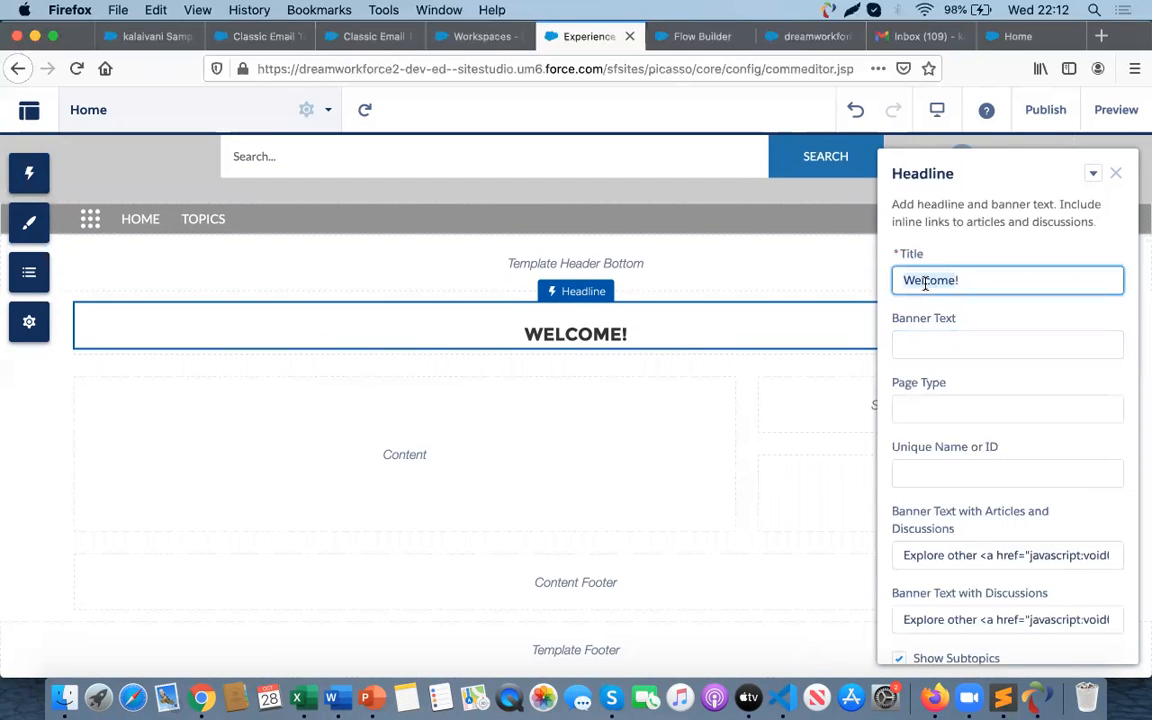
click(905, 346)
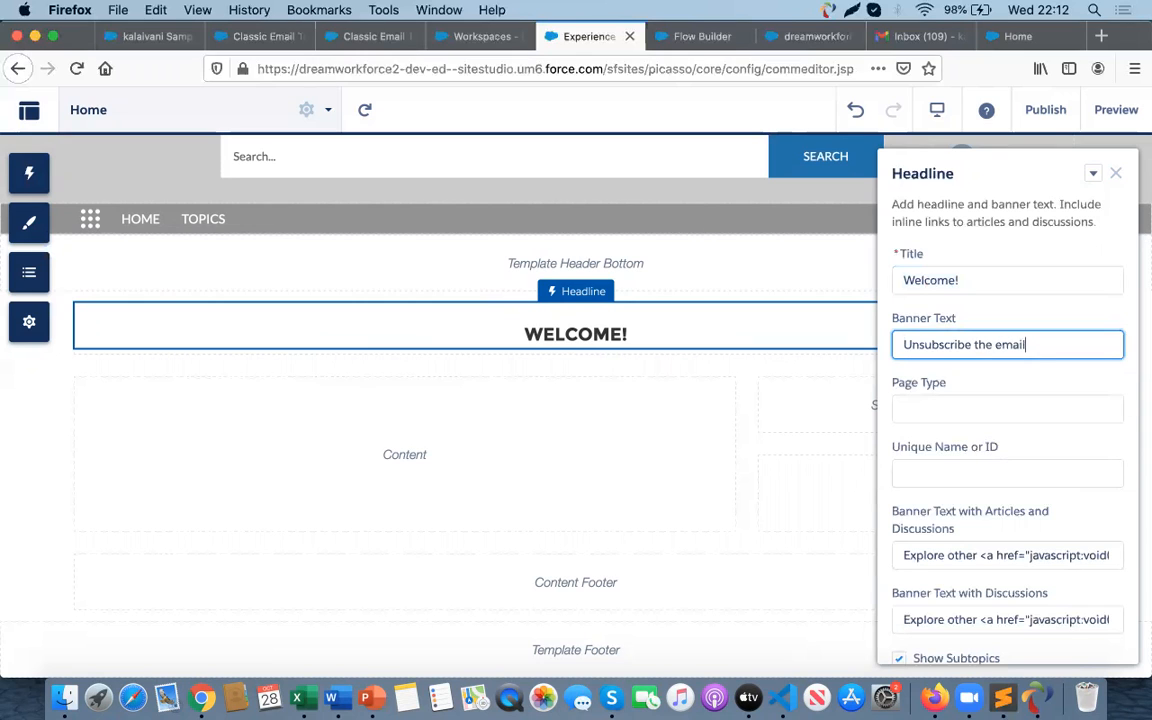
click(589, 404)
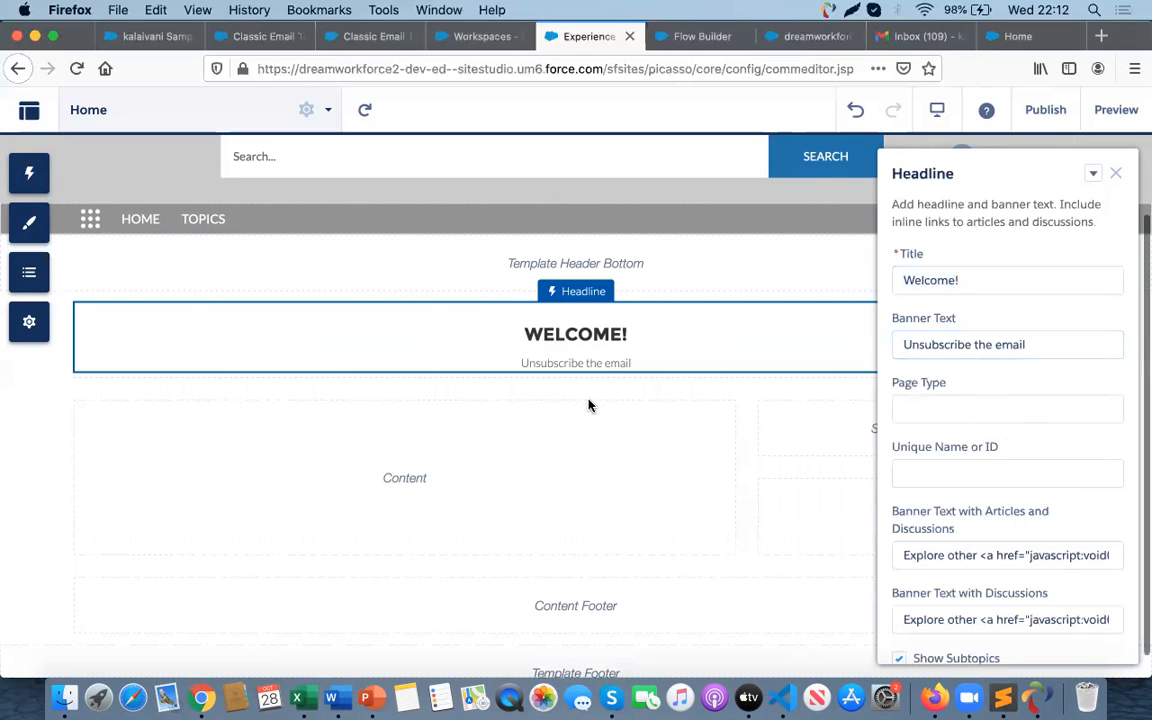
click(563, 368)
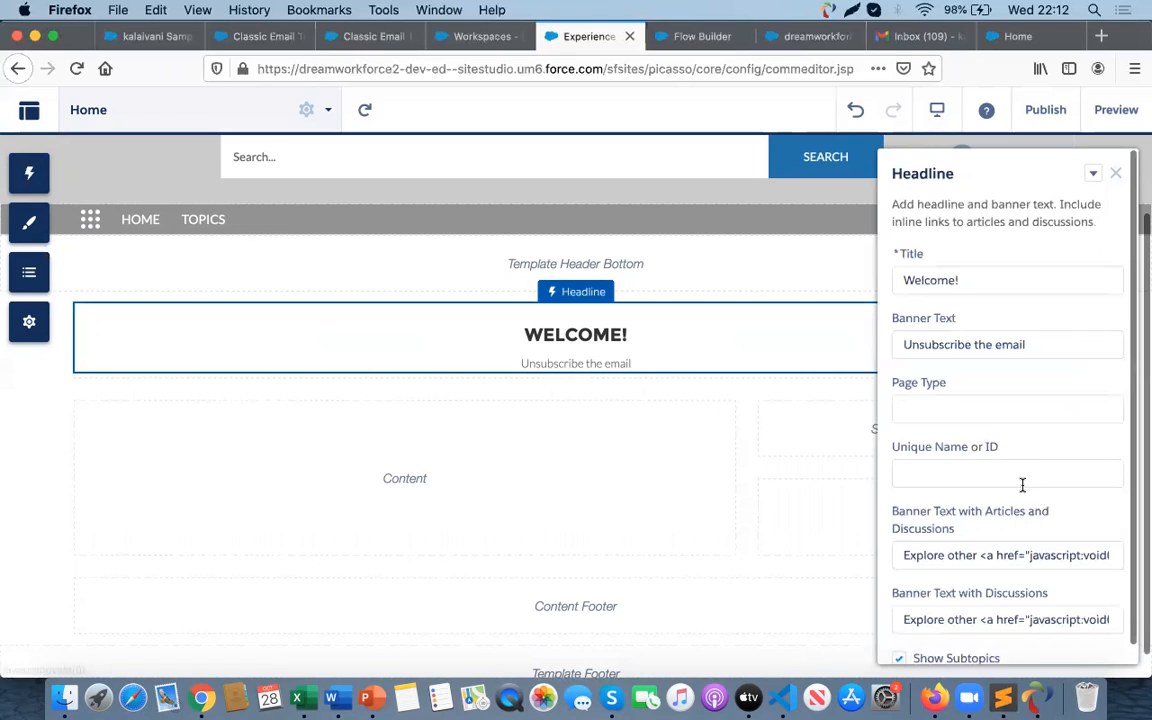
scroll(1023, 490, down, 1)
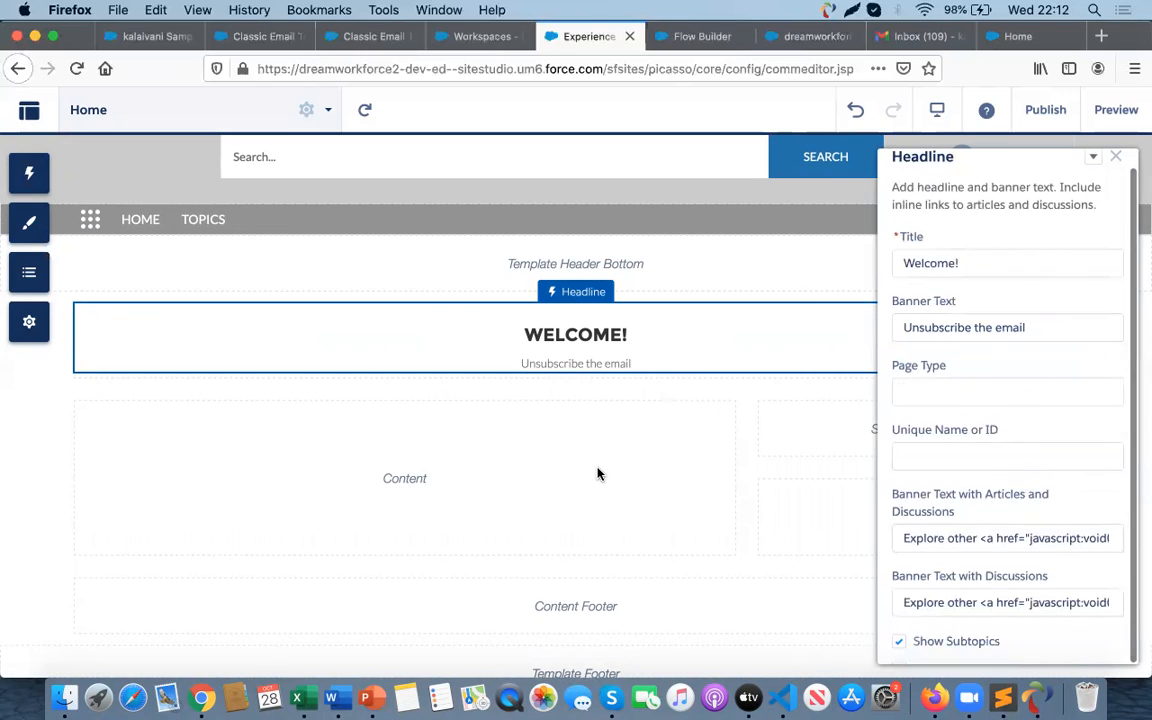
click(572, 420)
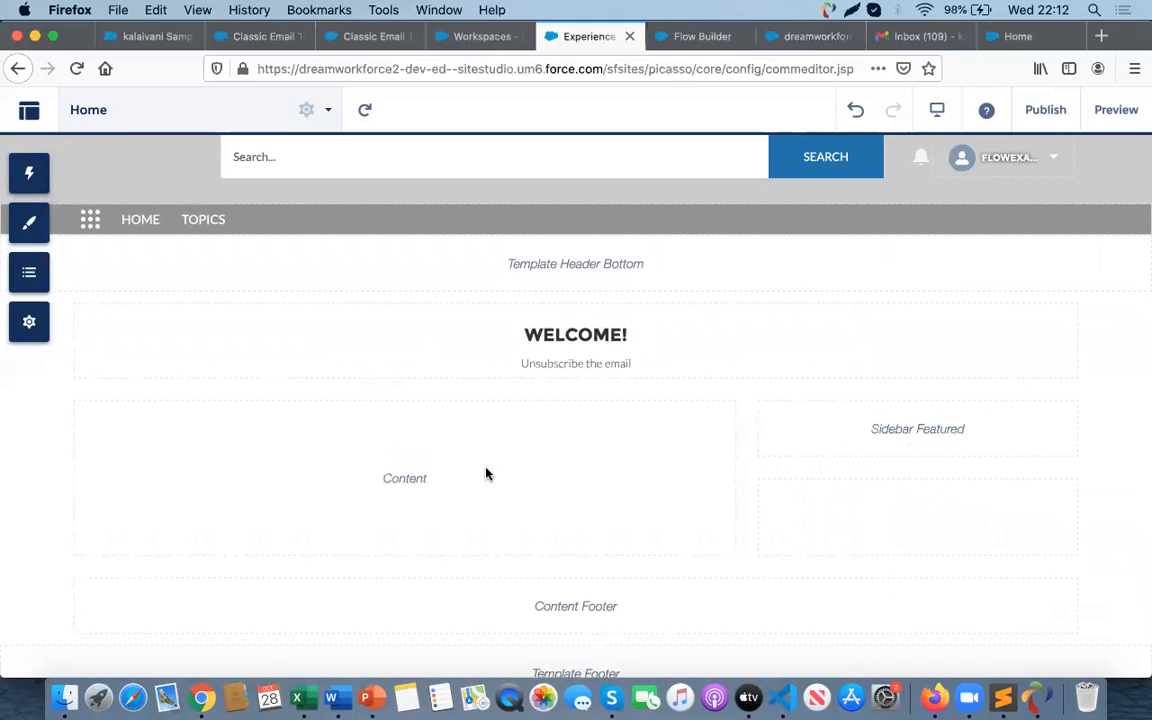
- Search the components for flow and add a Flow component to the home page's content region
click(29, 322)
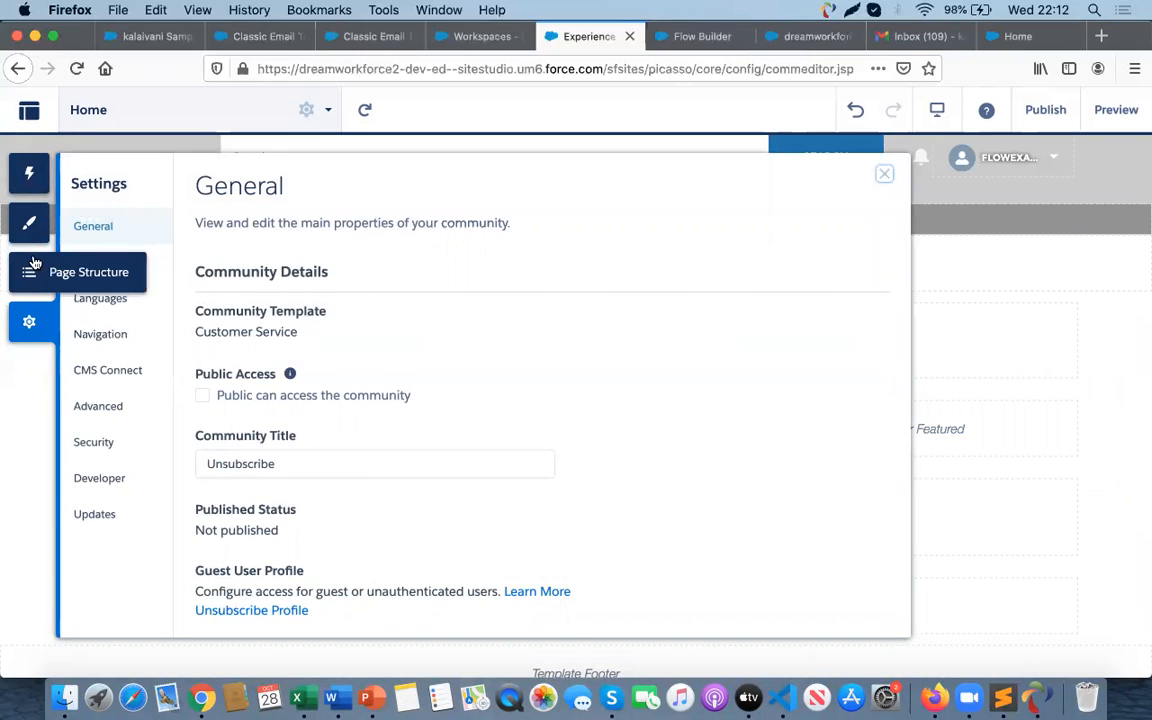
click(29, 223)
click(33, 173)
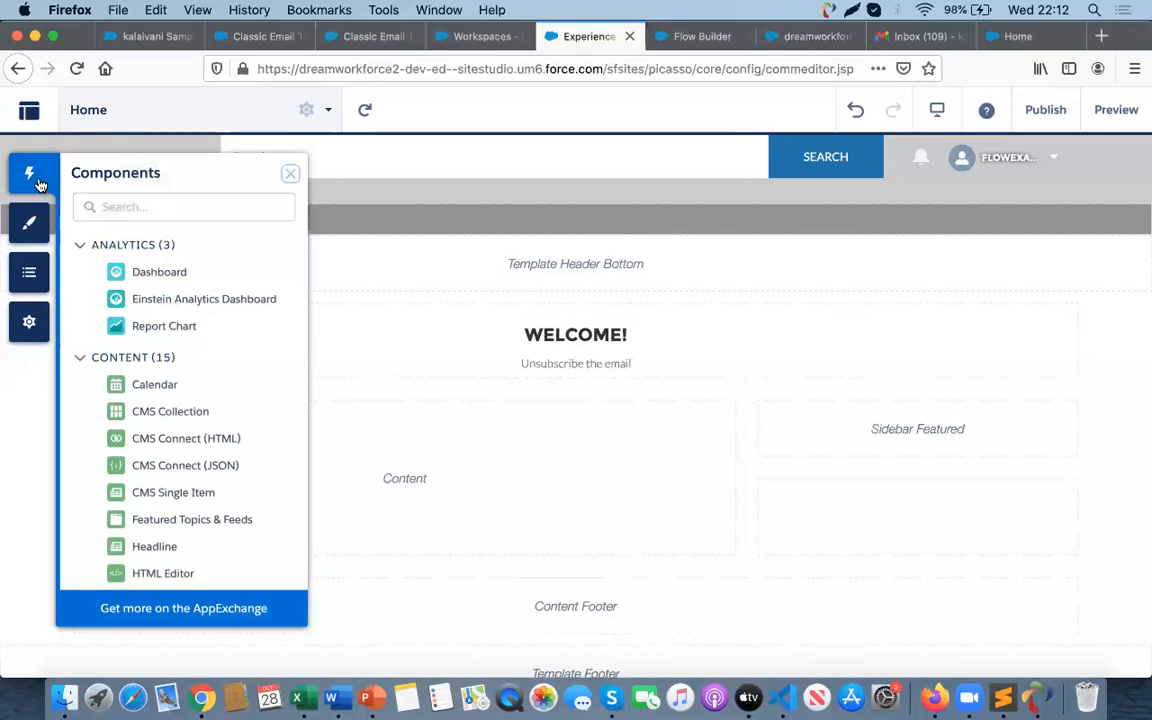
click(96, 204)
text(flow)
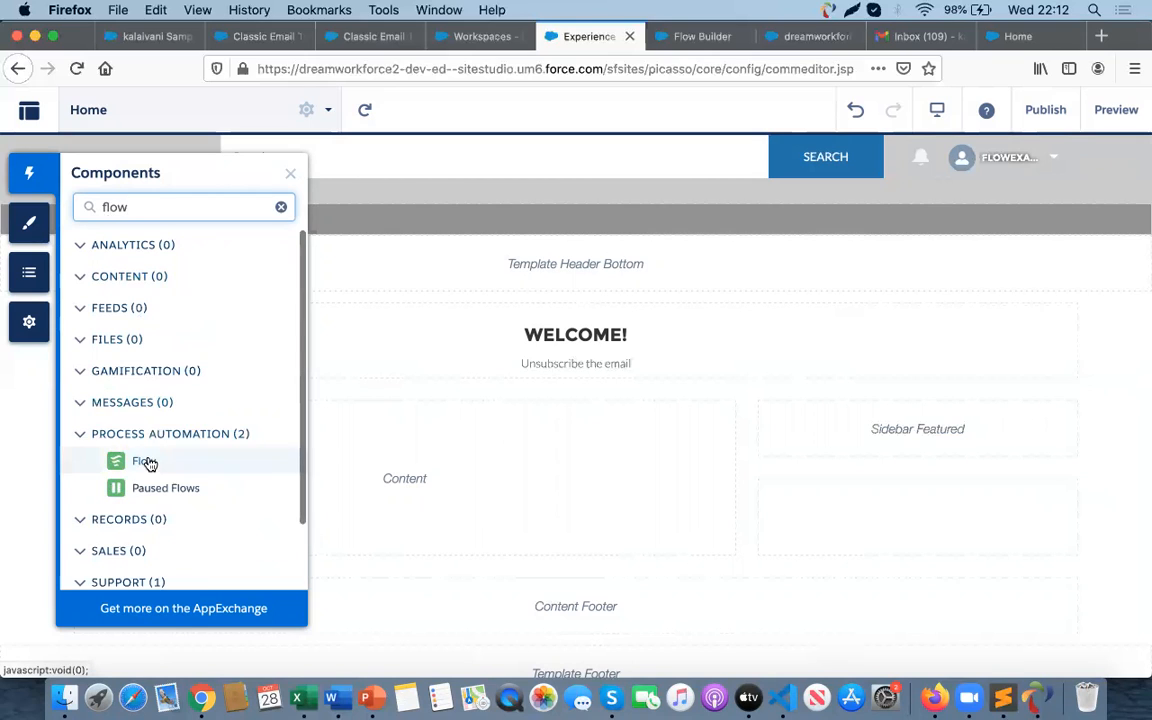
drag(144, 463, 488, 465)
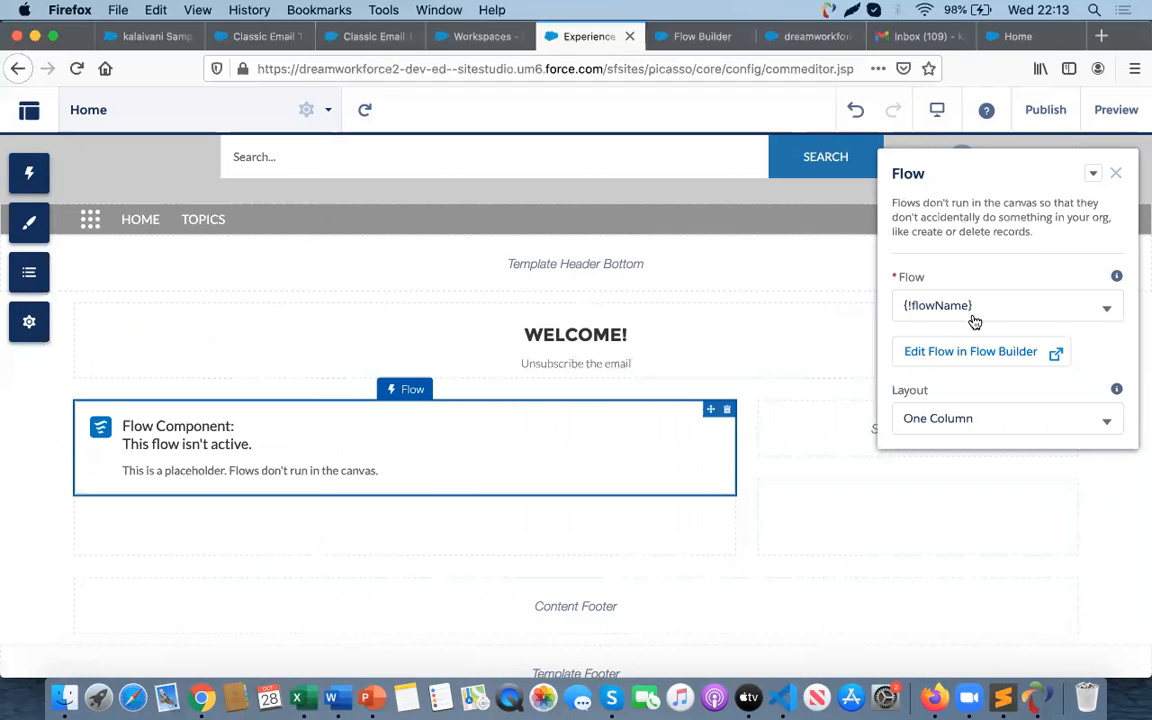
- Set the Flow component to run the Unsubscribe the email flow
click(1044, 309)
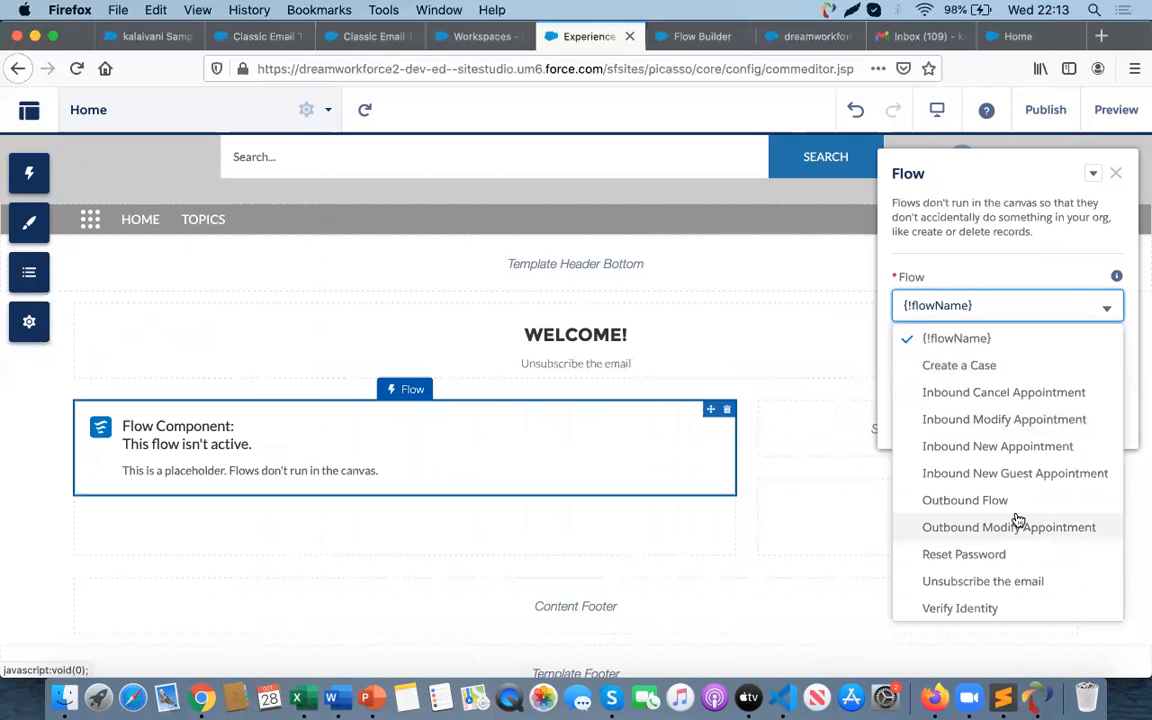
click(1010, 588)
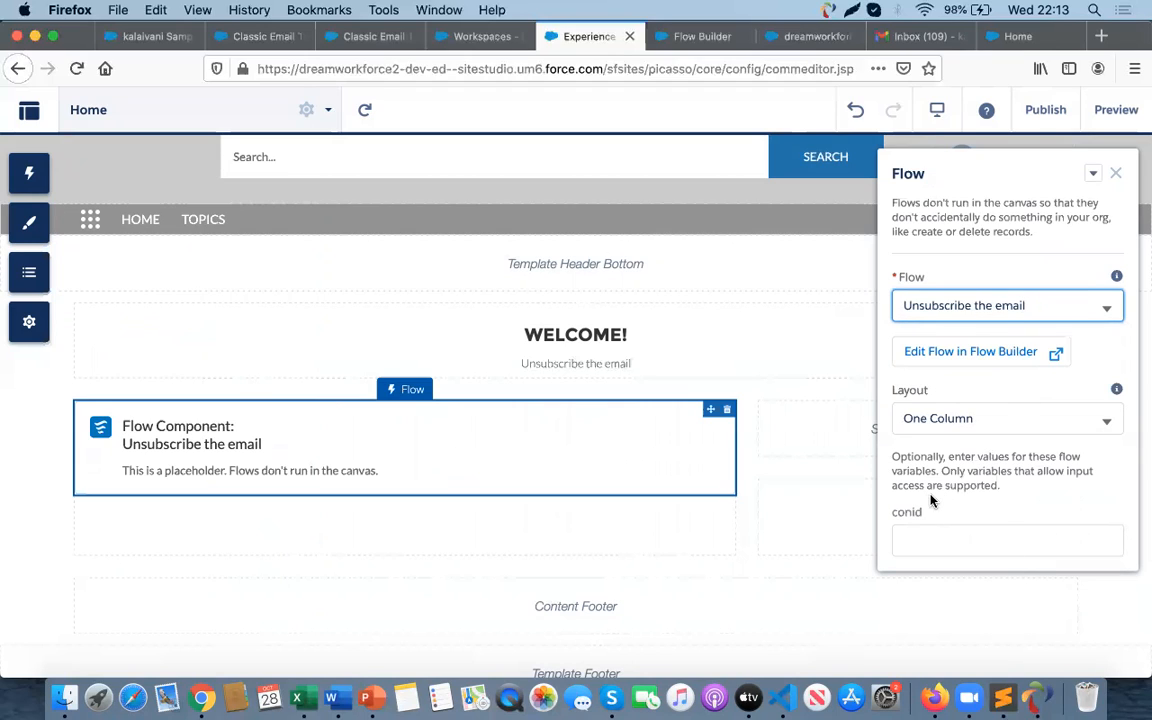
click(906, 516)
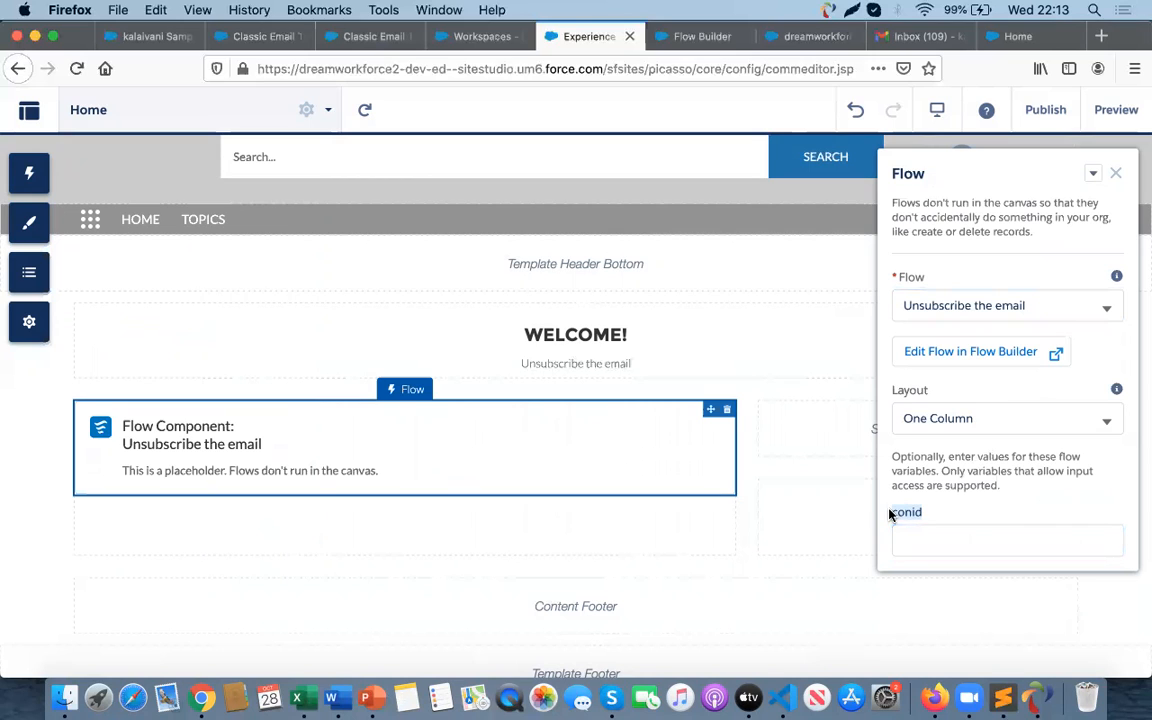
- Open the conid variable in the flow and copy its API name
click(690, 38)
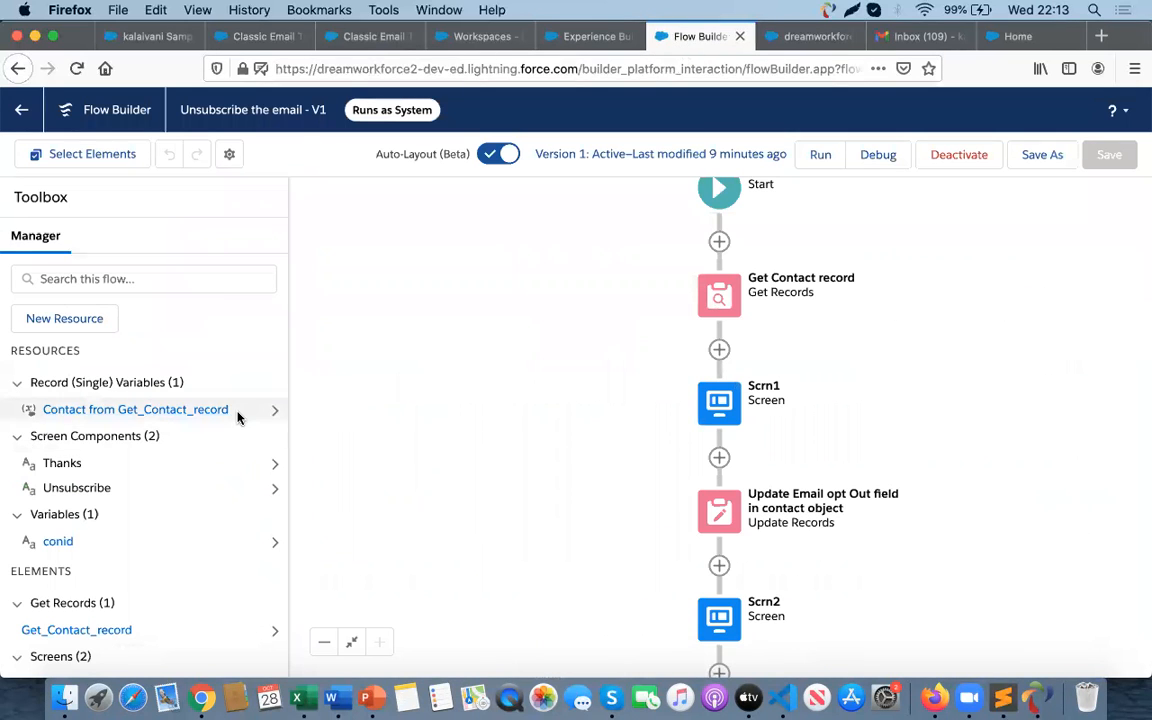
click(58, 543)
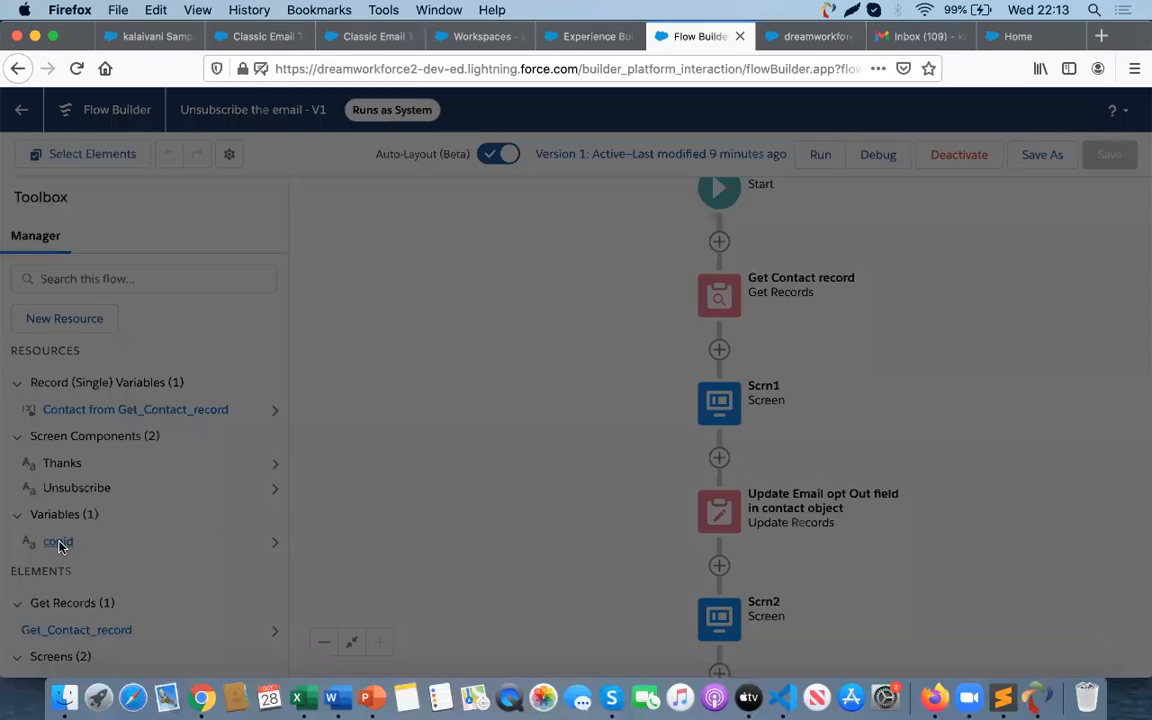
click(262, 299)
click(242, 270)
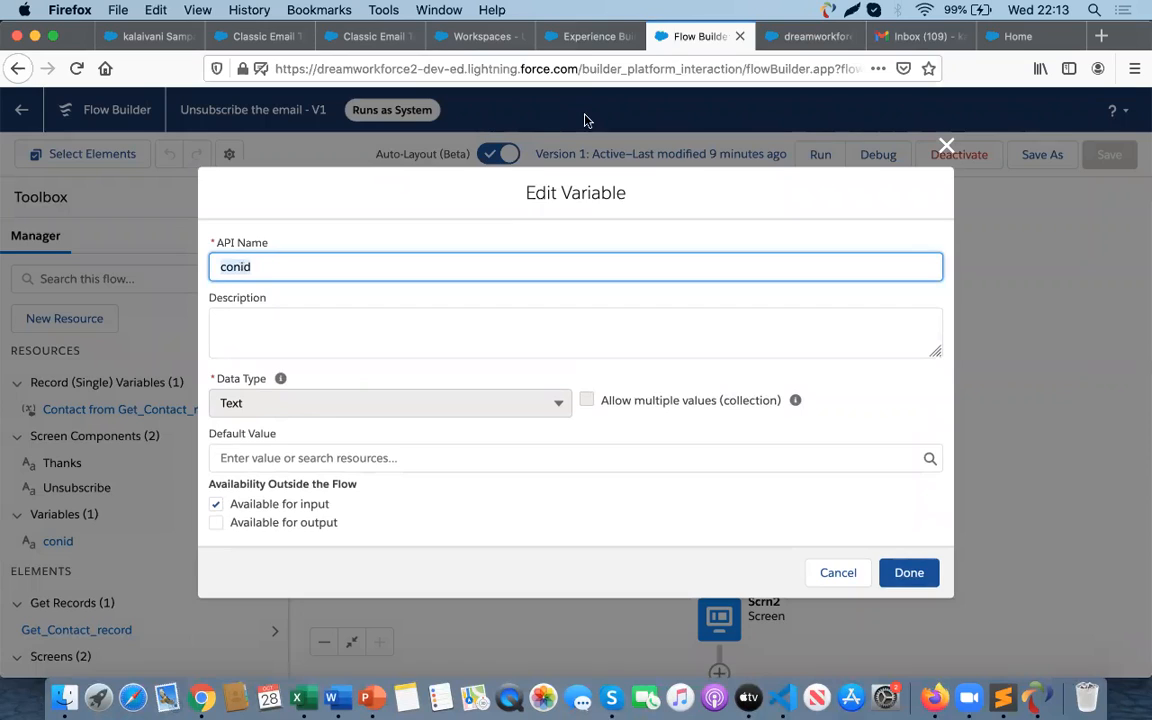
- Set the Flow component's conid input variable to {!conid}
click(583, 40)
click(914, 541)
text(conid)
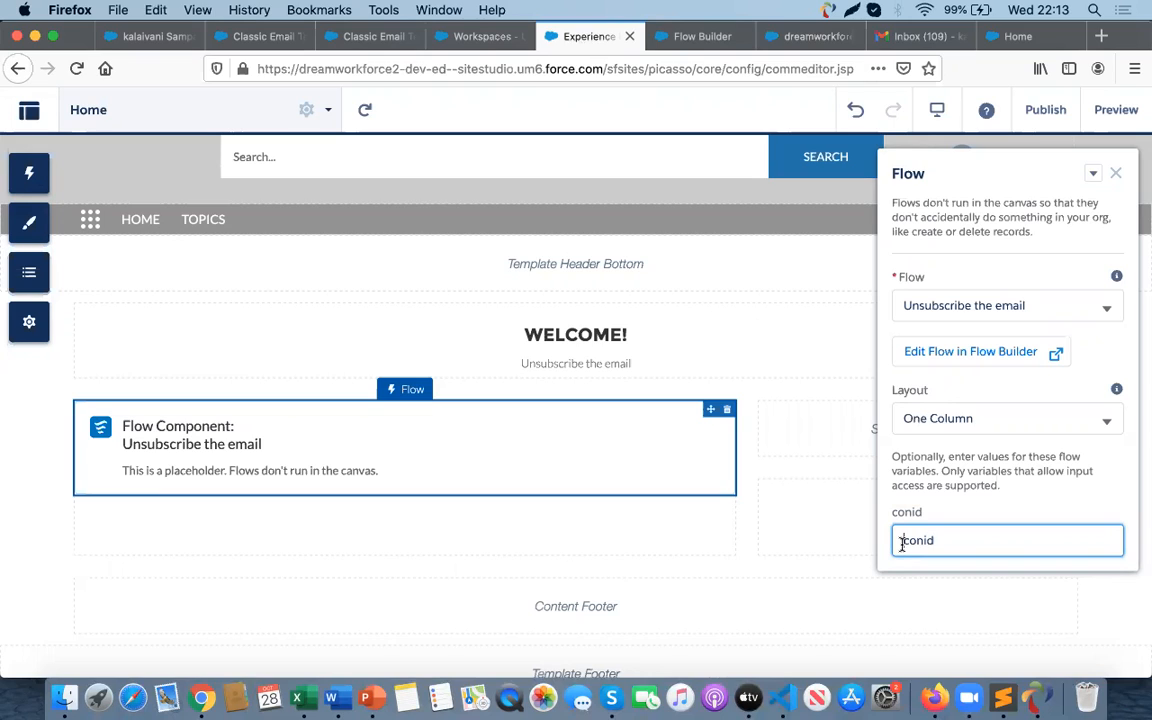
text({!)
click(965, 544)
text(})
click(891, 552)
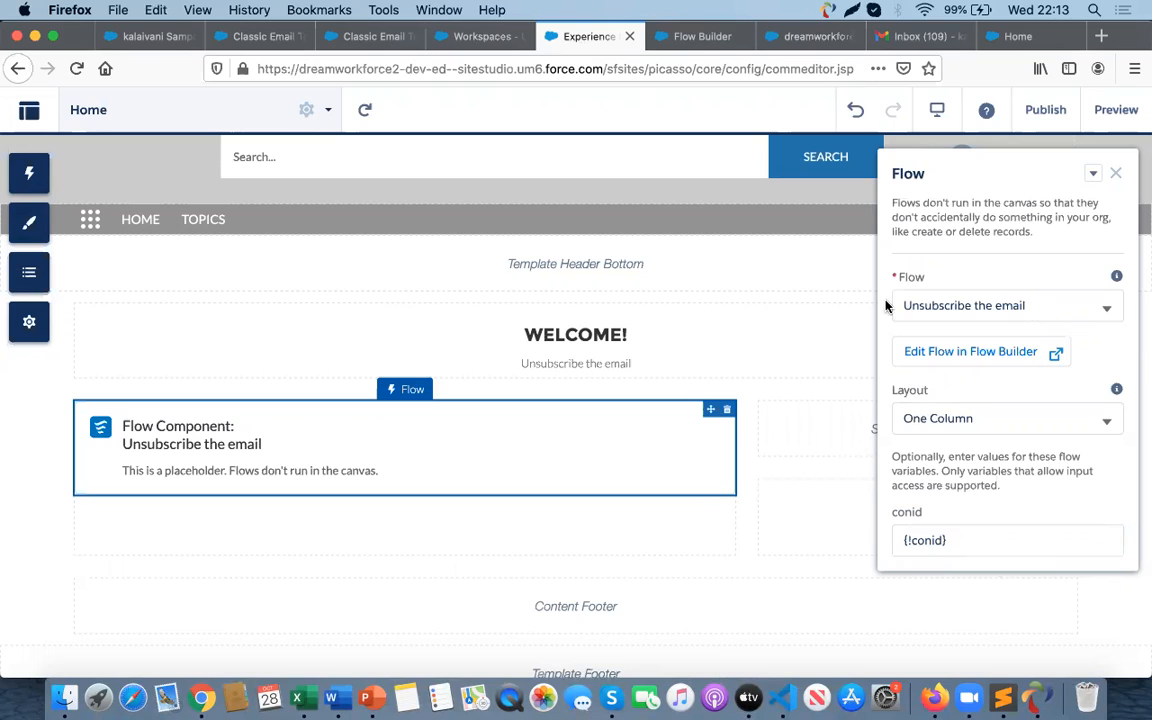
- Reopen the Flow component's properties to check the conid input value
click(746, 267)
click(641, 477)
click(1116, 176)
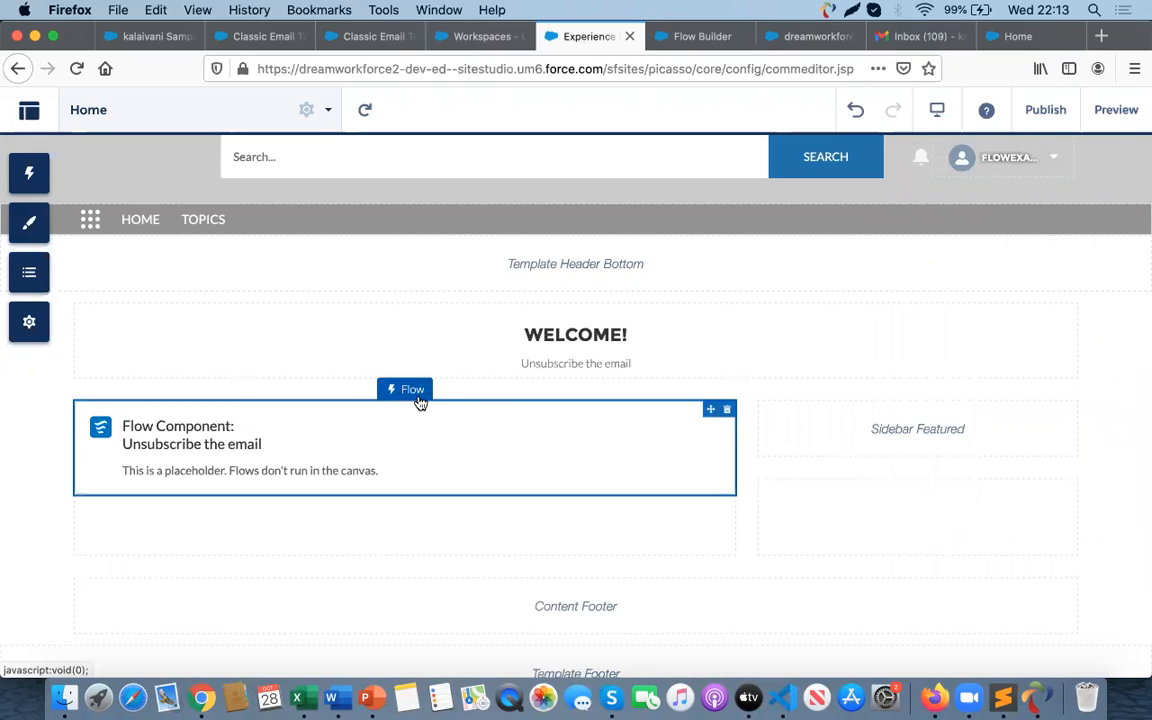
click(496, 424)
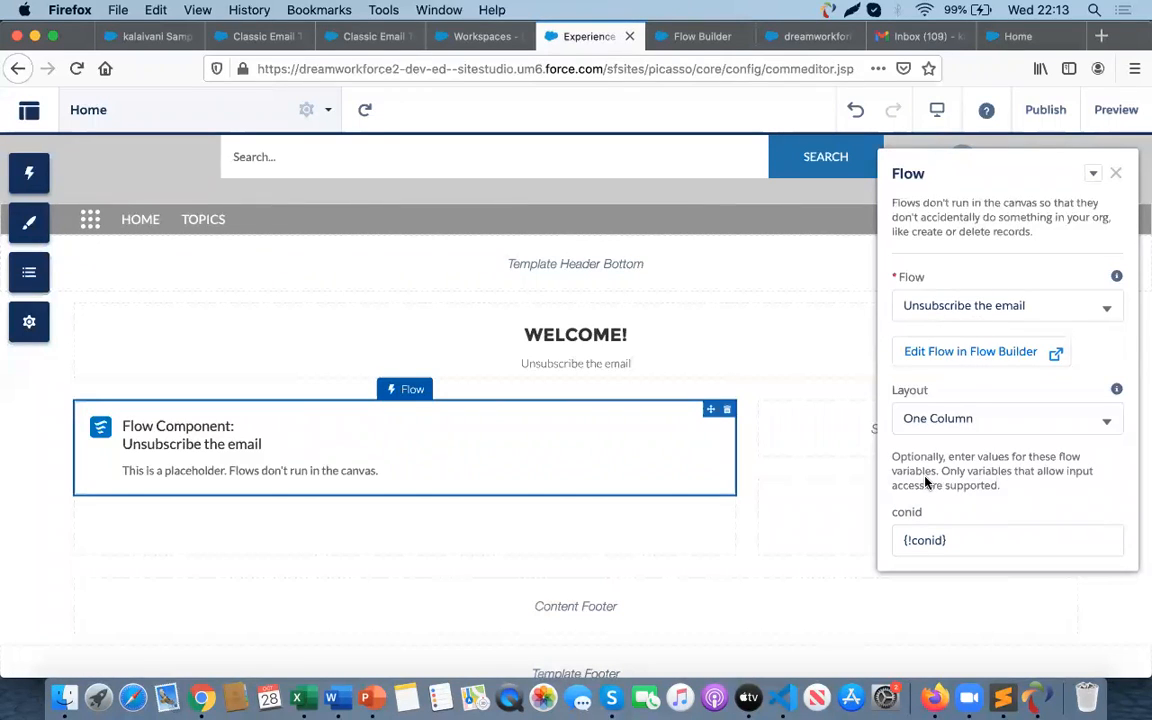
click(926, 545)
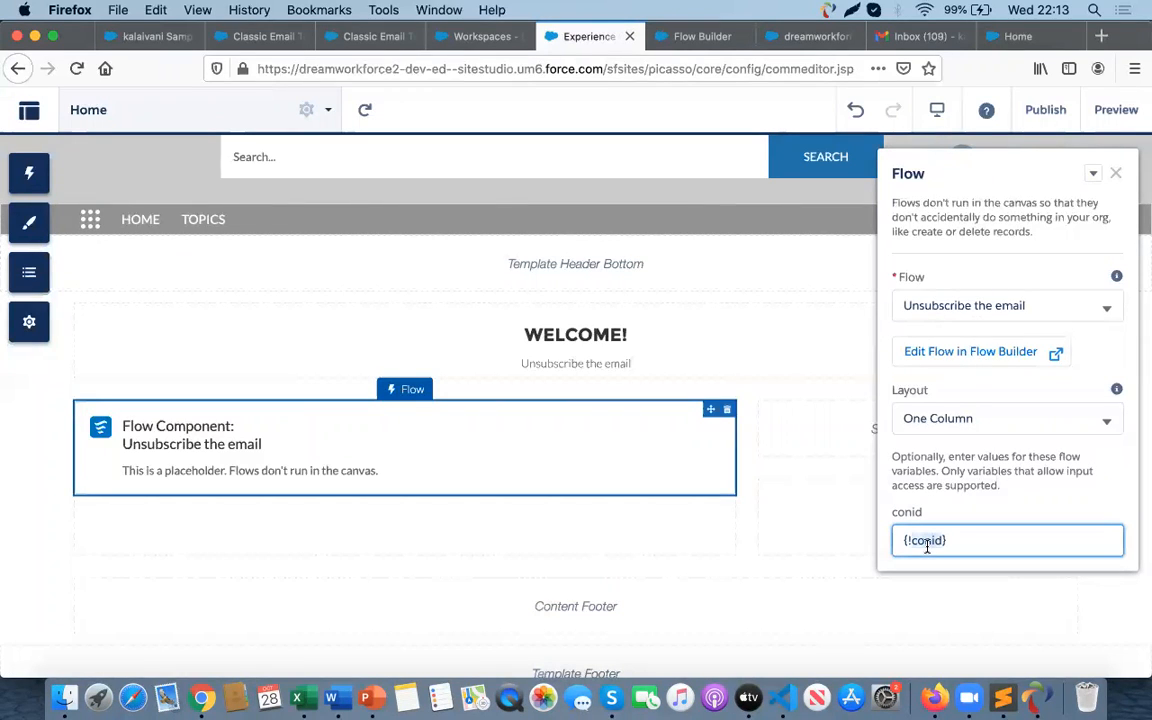
- Enable public access to the community in the general settings
click(28, 335)
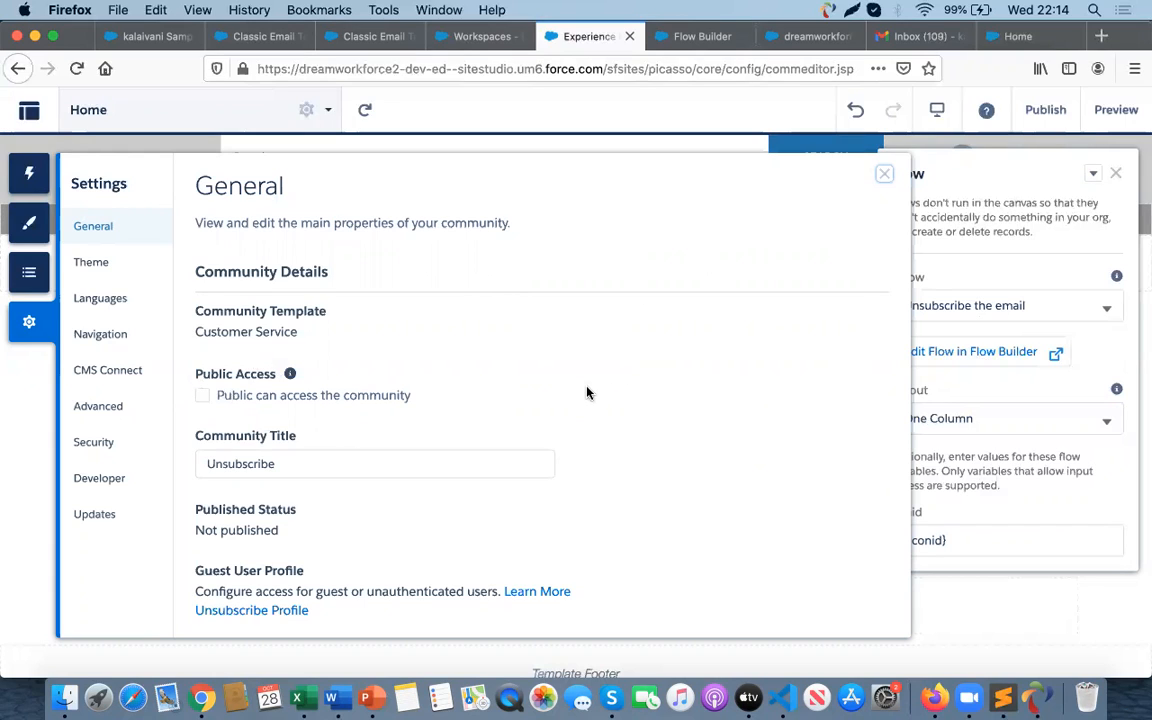
click(203, 398)
scroll(386, 514, down, 5)
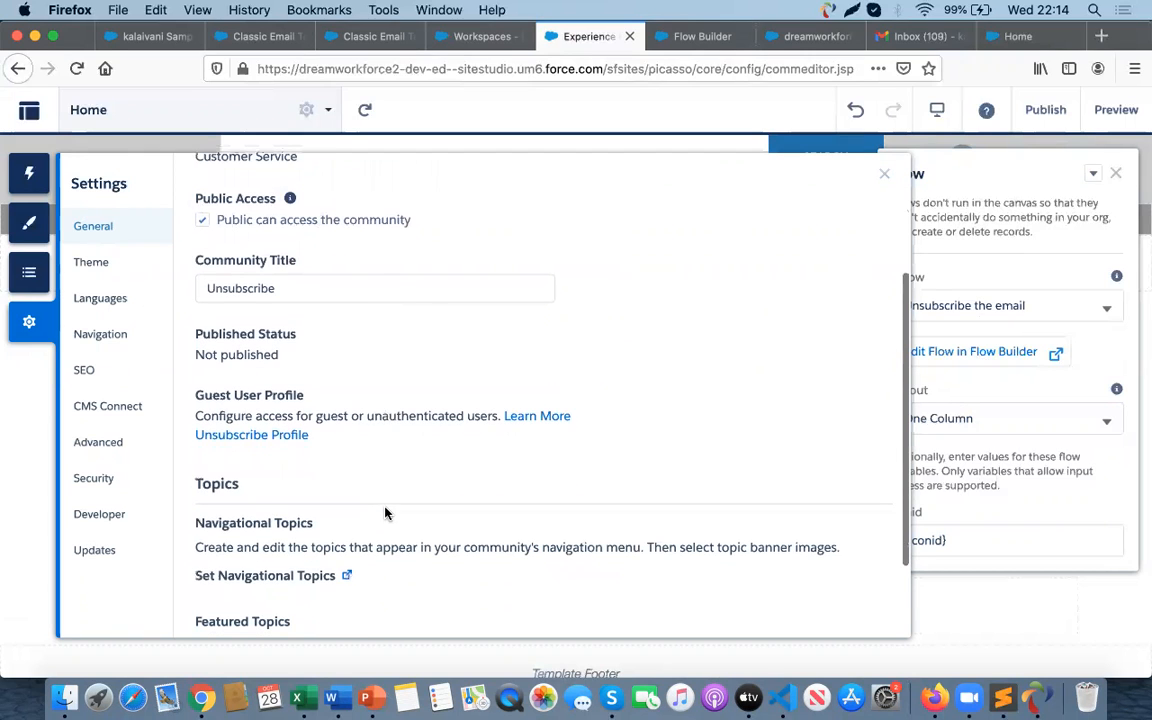
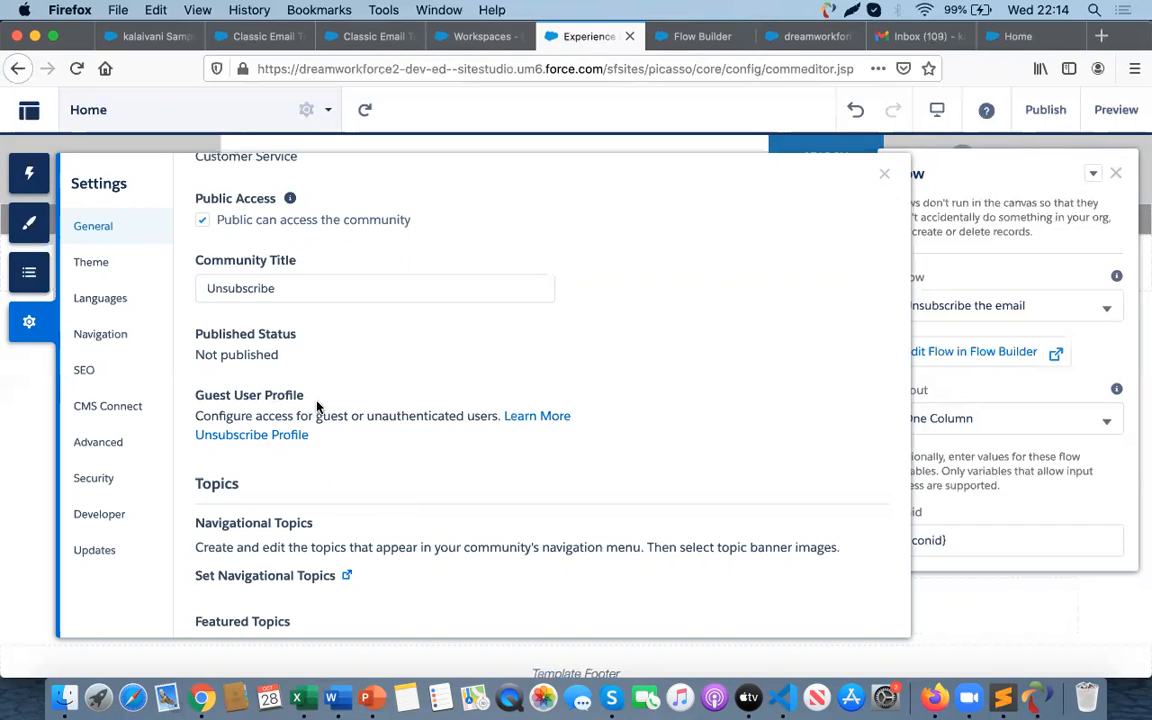
- Open the Unsubscribe guest user profile for editing and set the Contacts tab to Default On
click(255, 437)
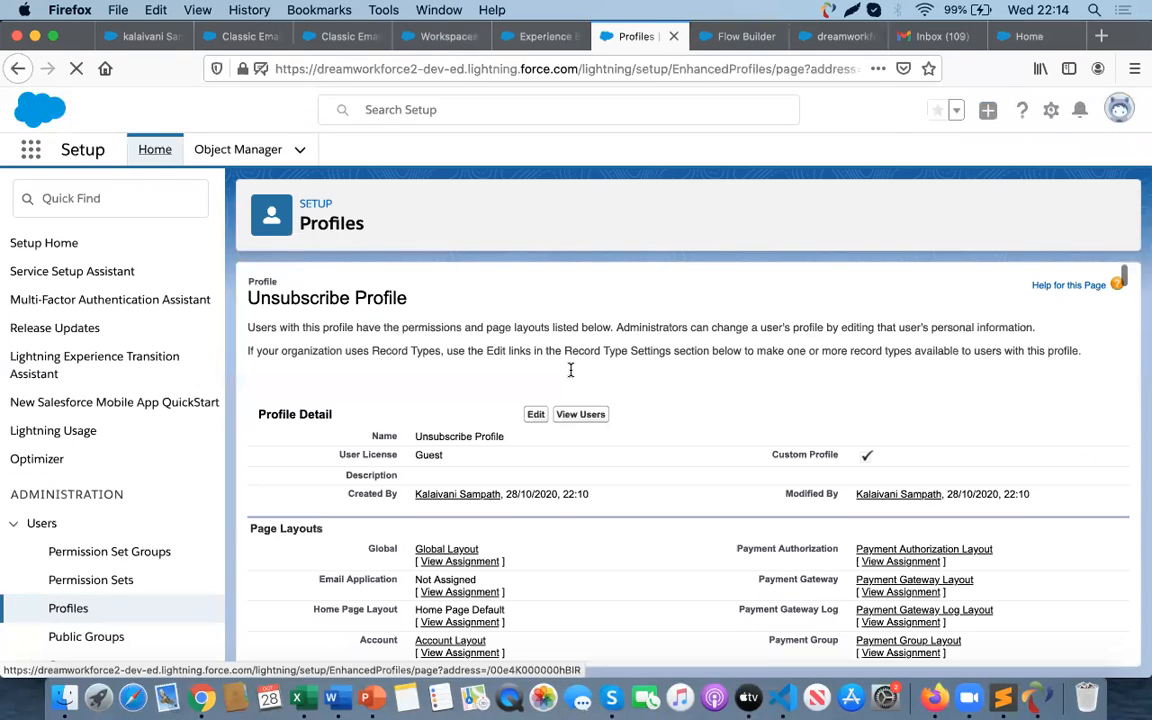
click(535, 427)
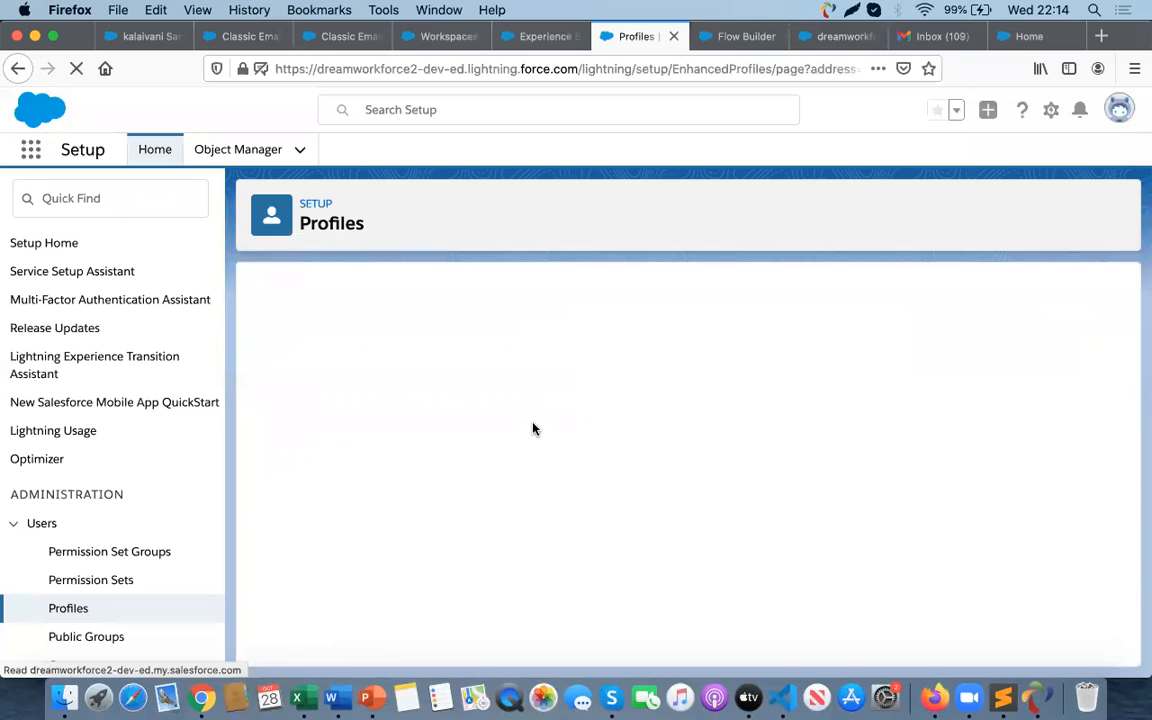
scroll(535, 500, down, 5)
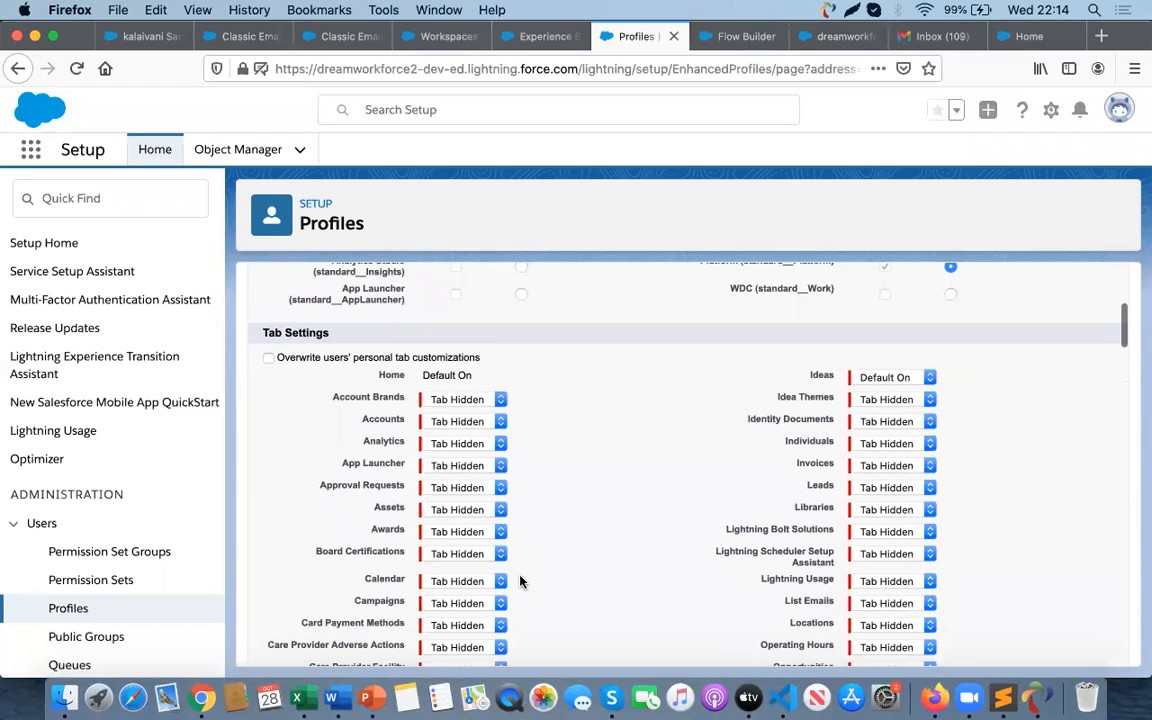
scroll(522, 580, down, 4)
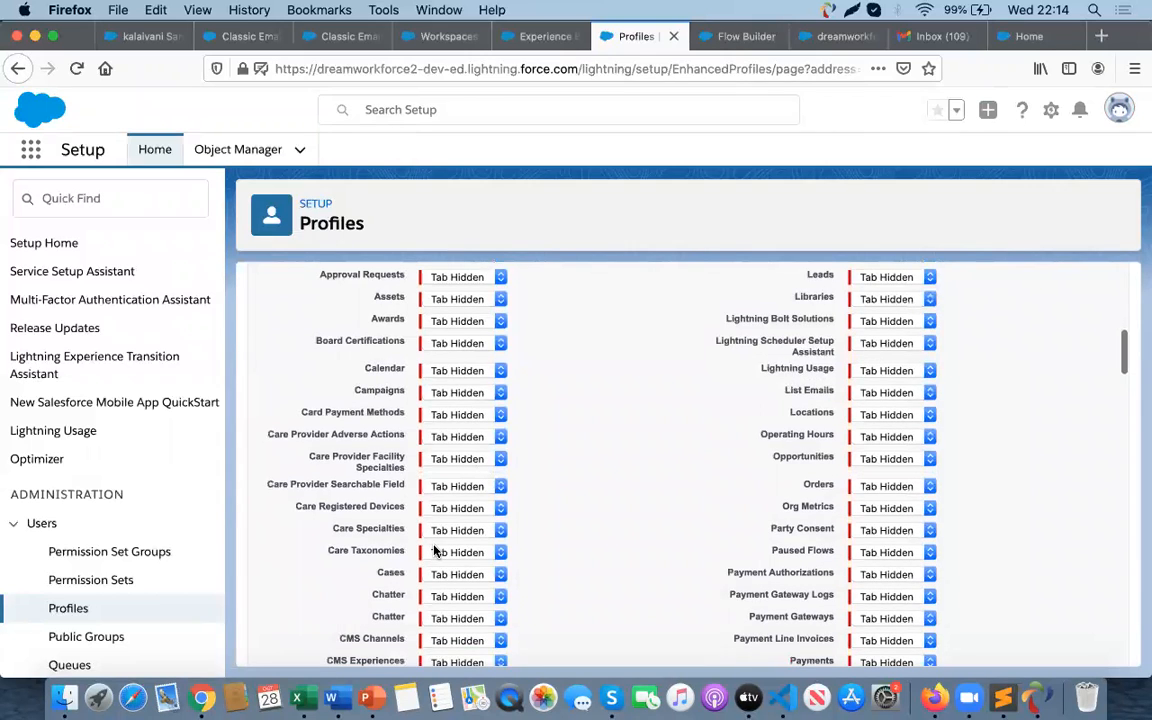
scroll(440, 552, down, 3)
scroll(449, 573, down, 4)
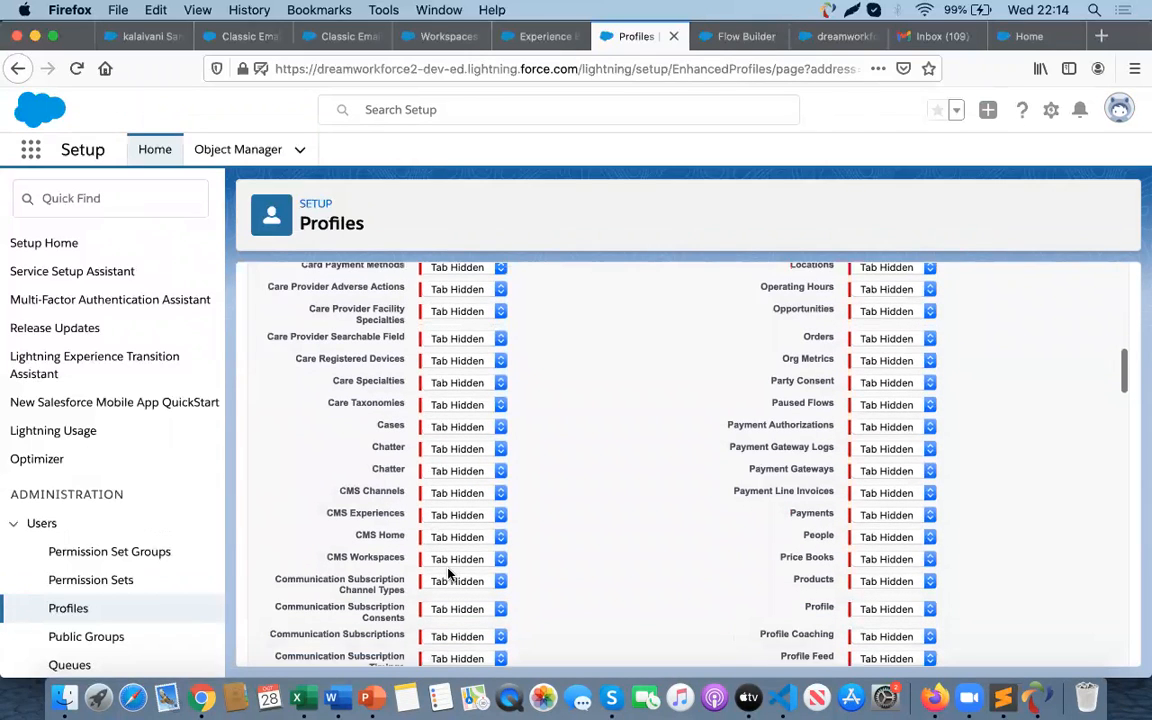
scroll(449, 570, down, 2)
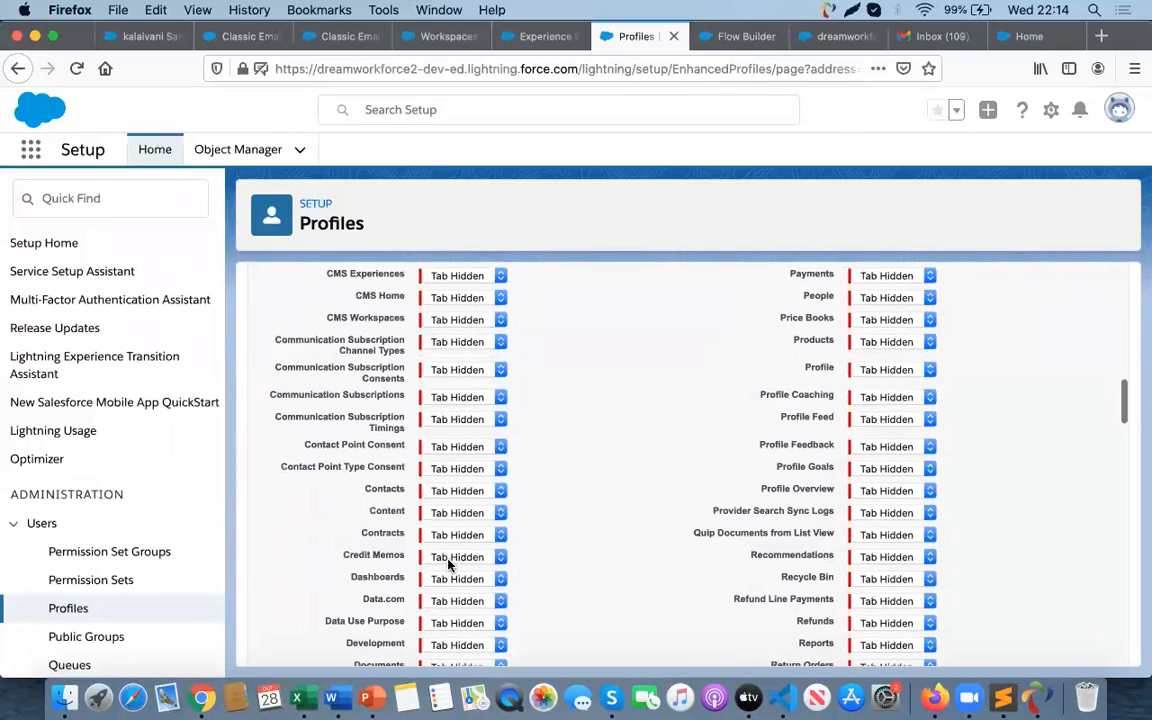
click(469, 492)
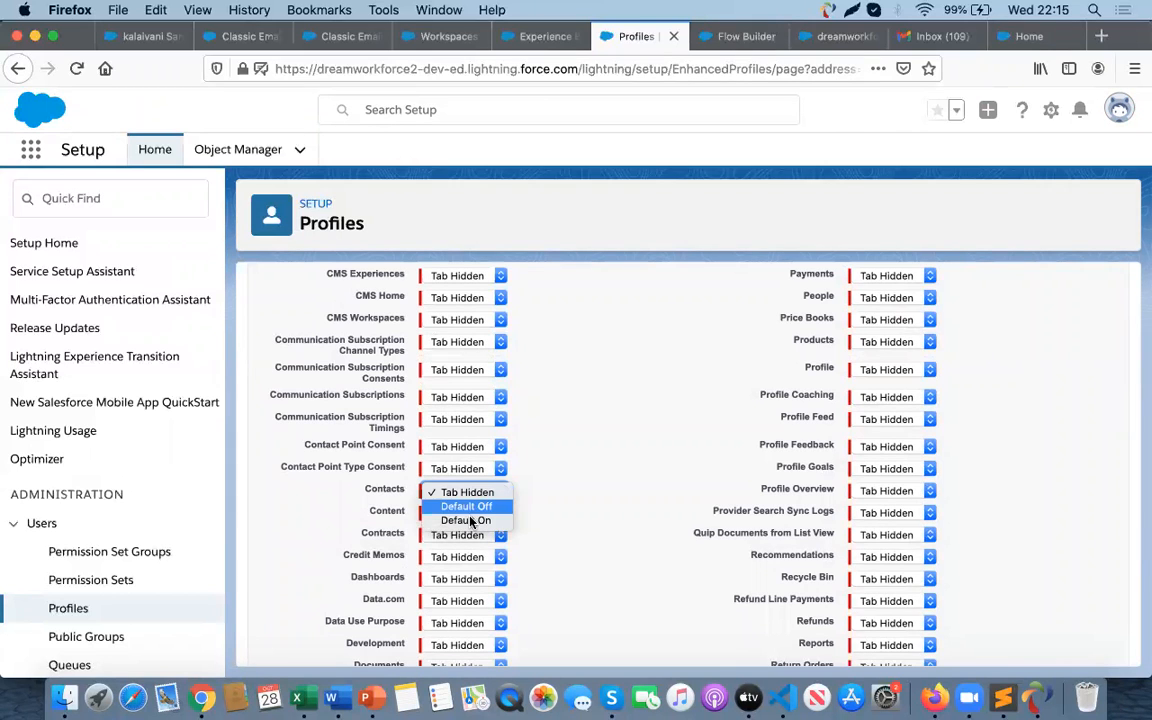
click(466, 520)
- Grant Read and Create object permissions on Accounts and Contacts in the profile
scroll(571, 562, down, 1)
scroll(571, 562, down, 15)
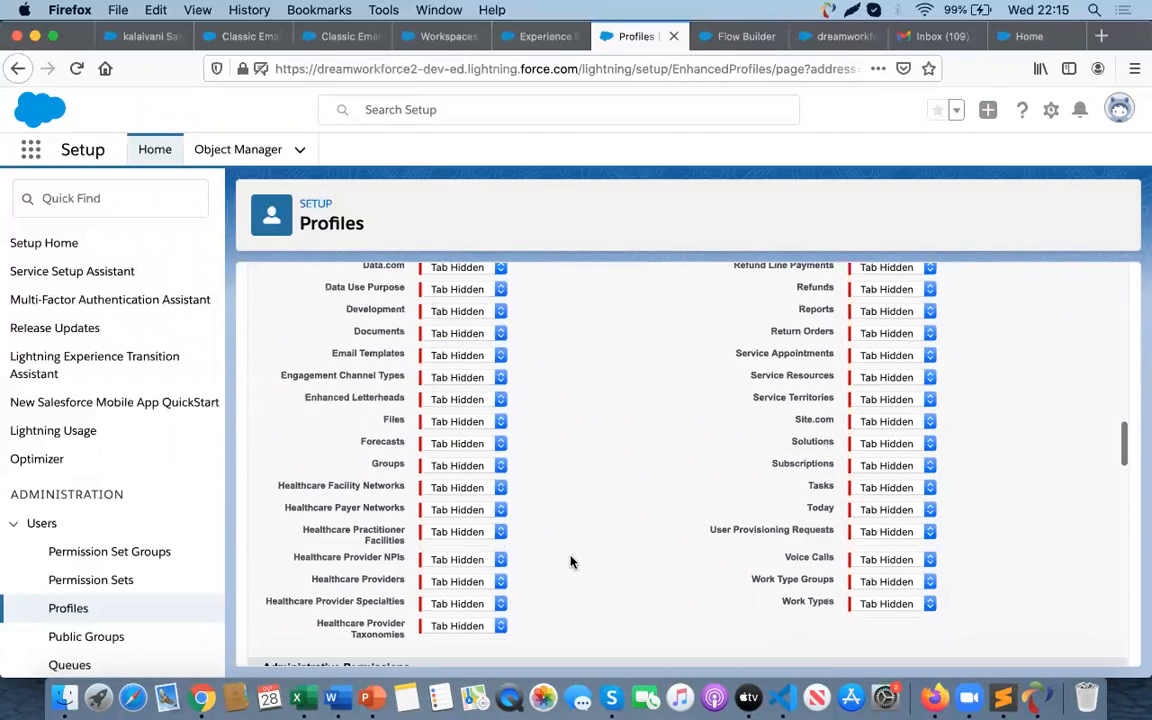
scroll(571, 560, down, 8)
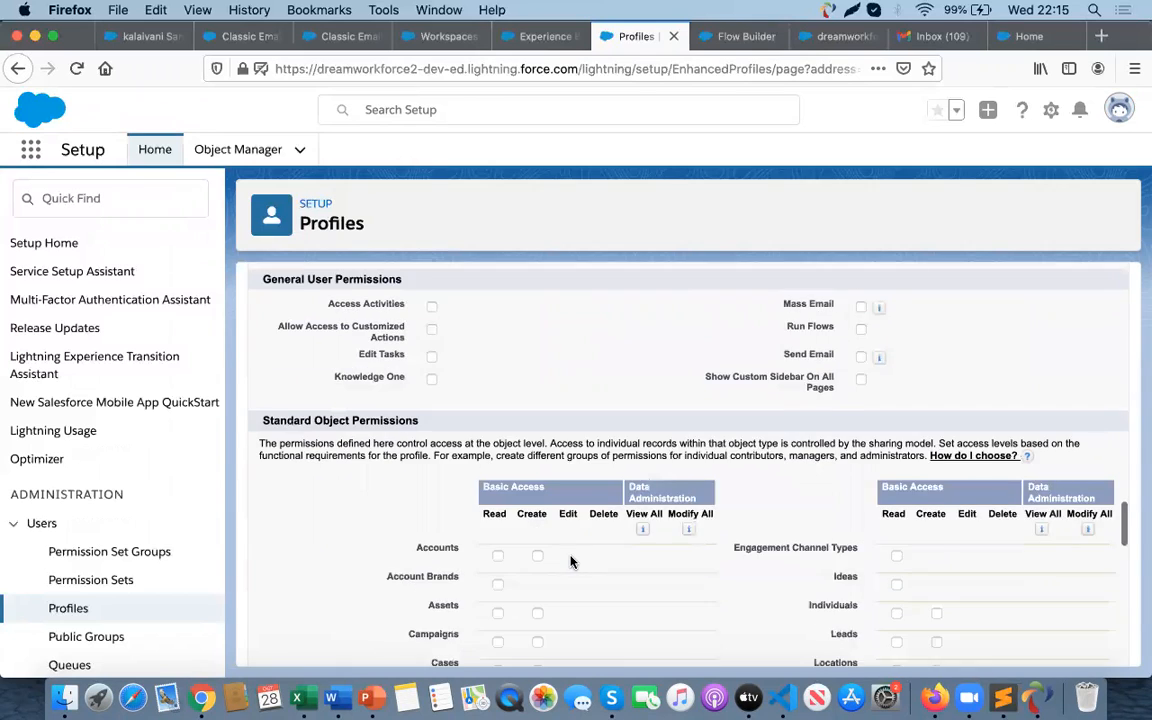
click(498, 432)
click(538, 431)
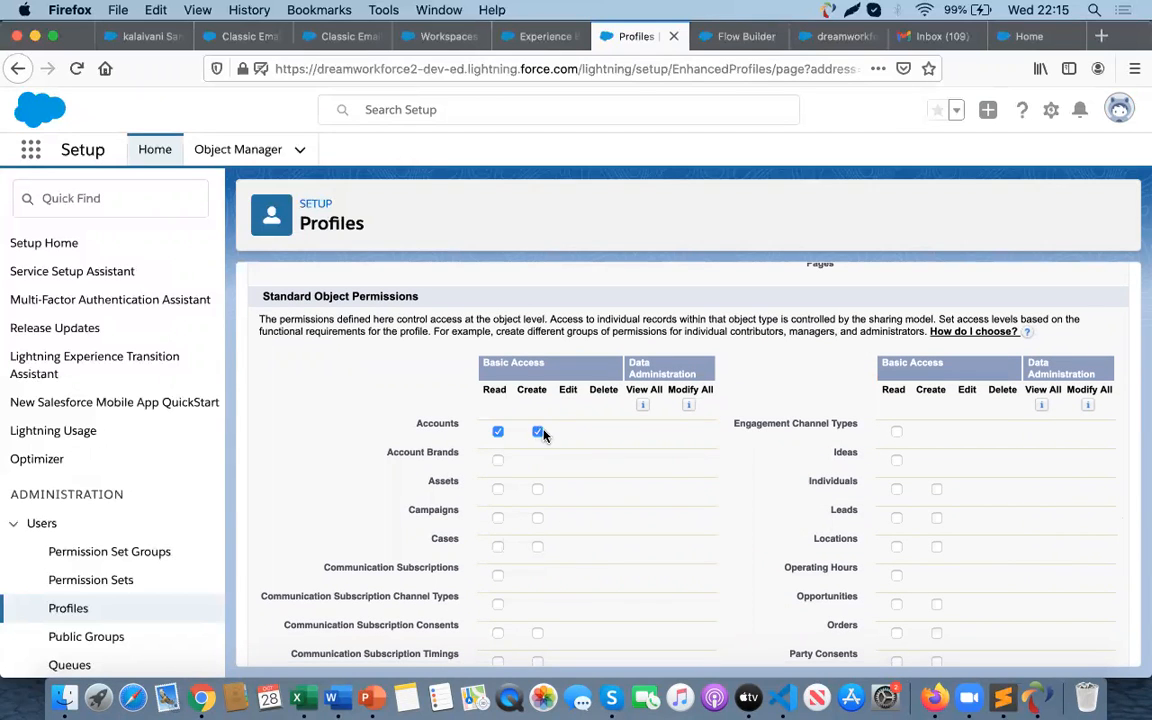
scroll(545, 566, down, 4)
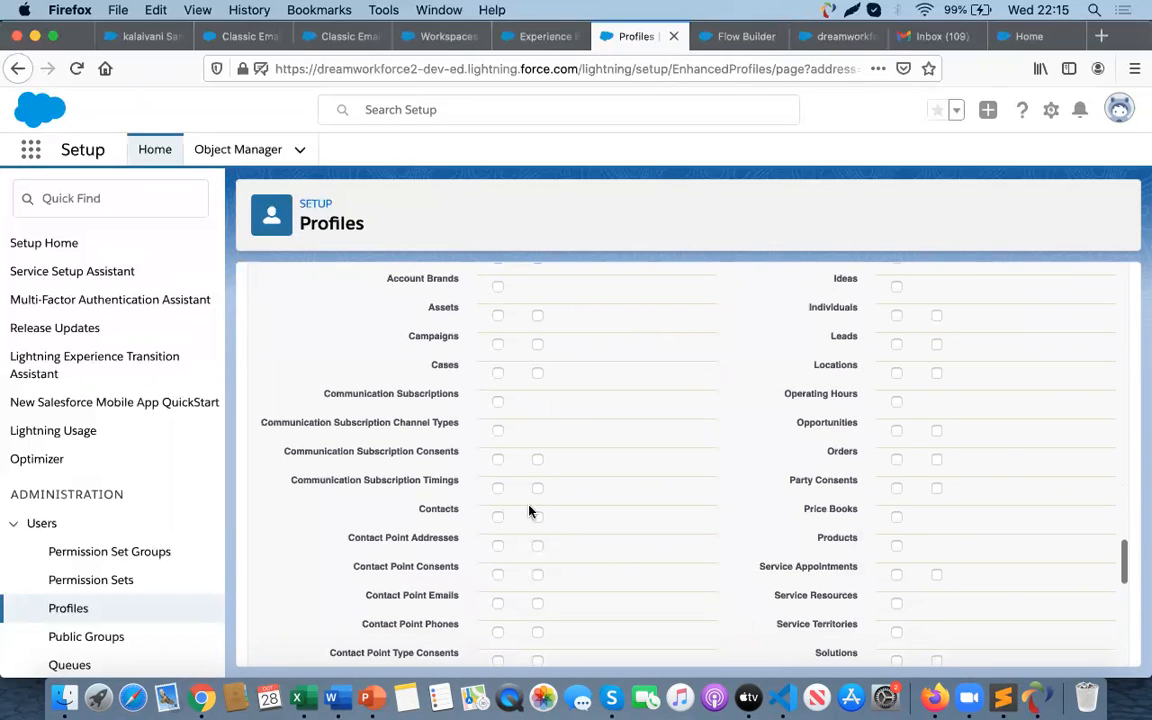
click(537, 517)
- Enable the Run Flows general user permission and save the profile
scroll(560, 522, up, 3)
scroll(555, 511, down, 1)
scroll(560, 527, down, 10)
scroll(560, 527, down, 3)
scroll(560, 527, up, 6)
scroll(560, 527, up, 5)
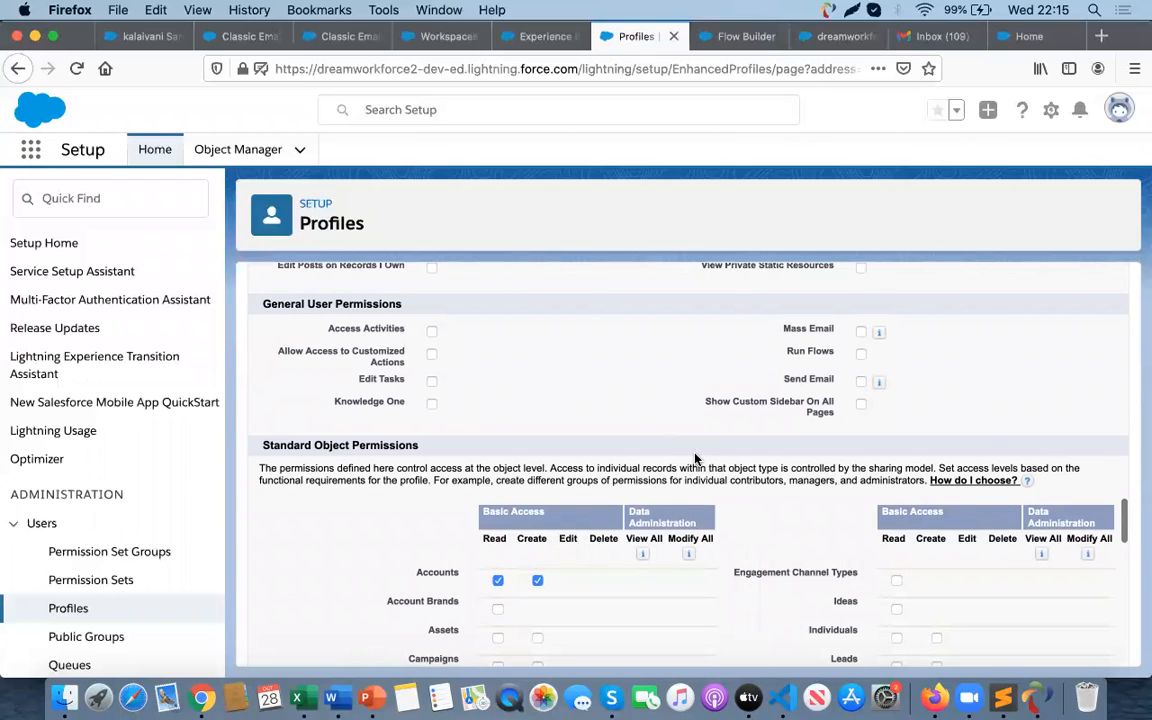
click(861, 354)
scroll(616, 478, up, 10)
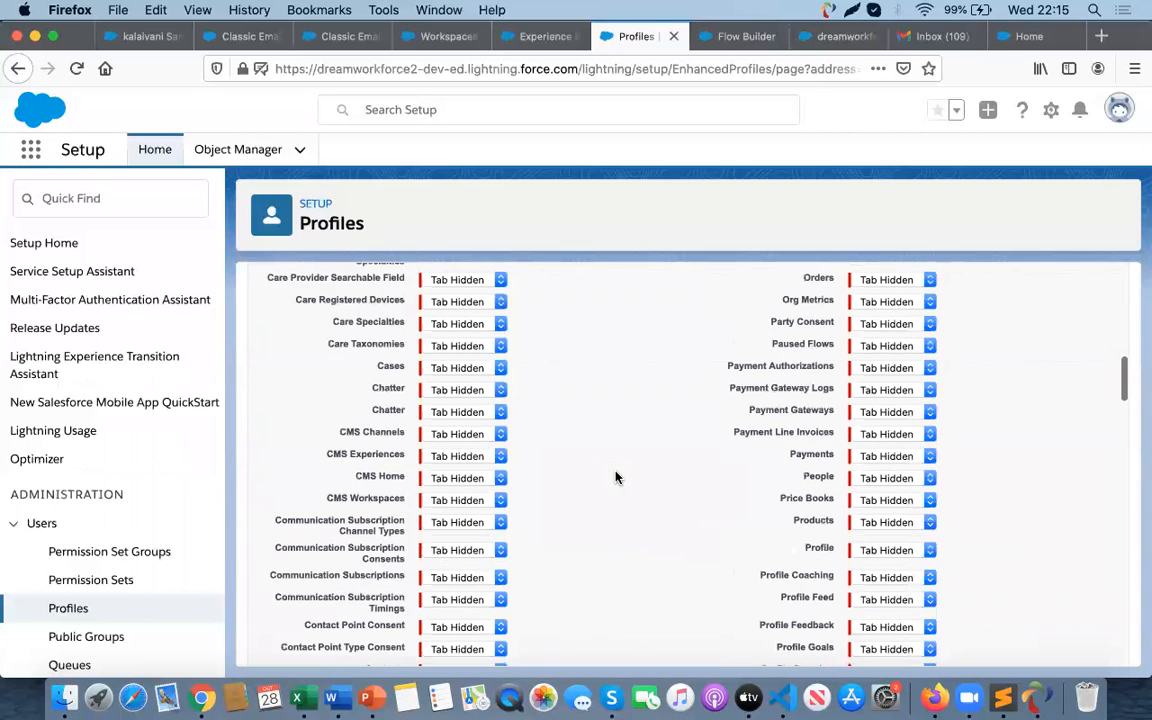
scroll(616, 478, up, 10)
click(528, 369)
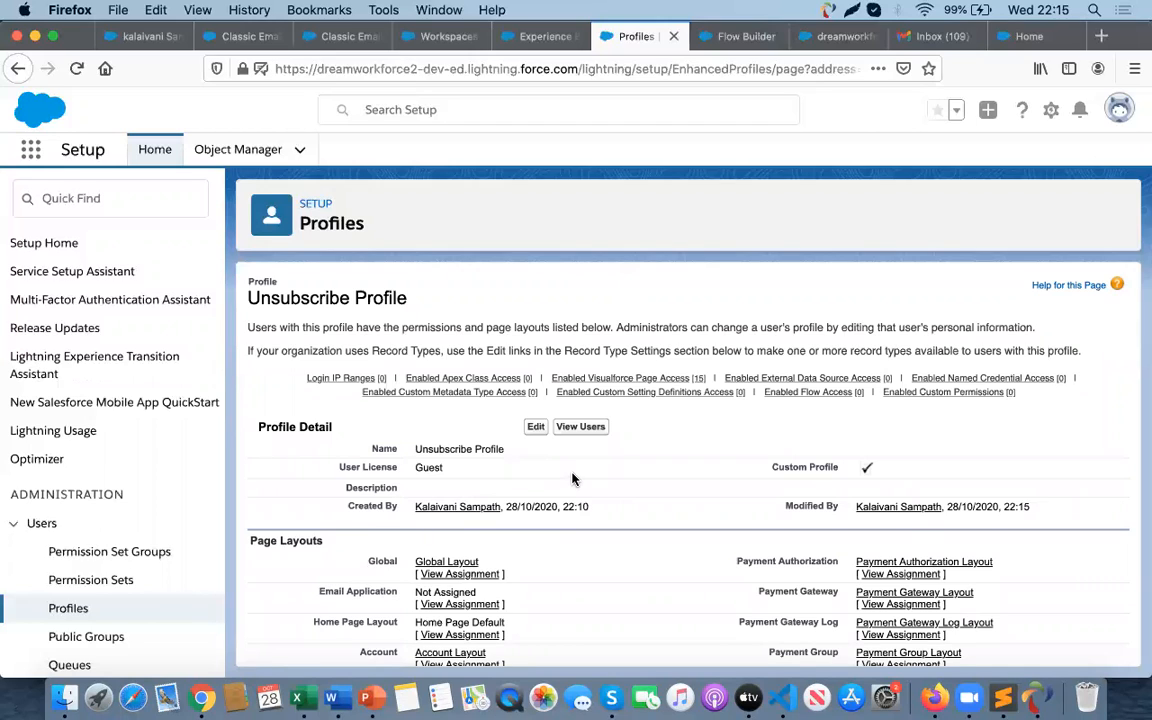
- Open the profile's Contact field-level security for editing and grant read and edit access to Do Not Call
scroll(573, 479, down, 10)
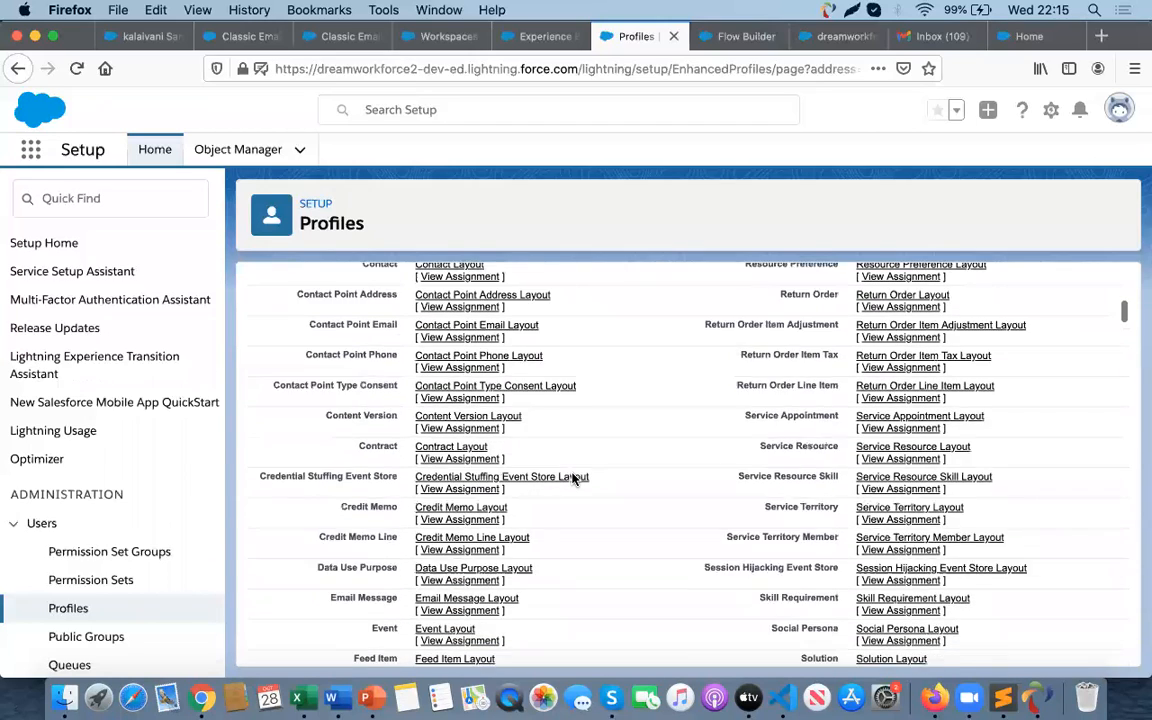
scroll(573, 479, down, 2)
scroll(573, 479, up, 12)
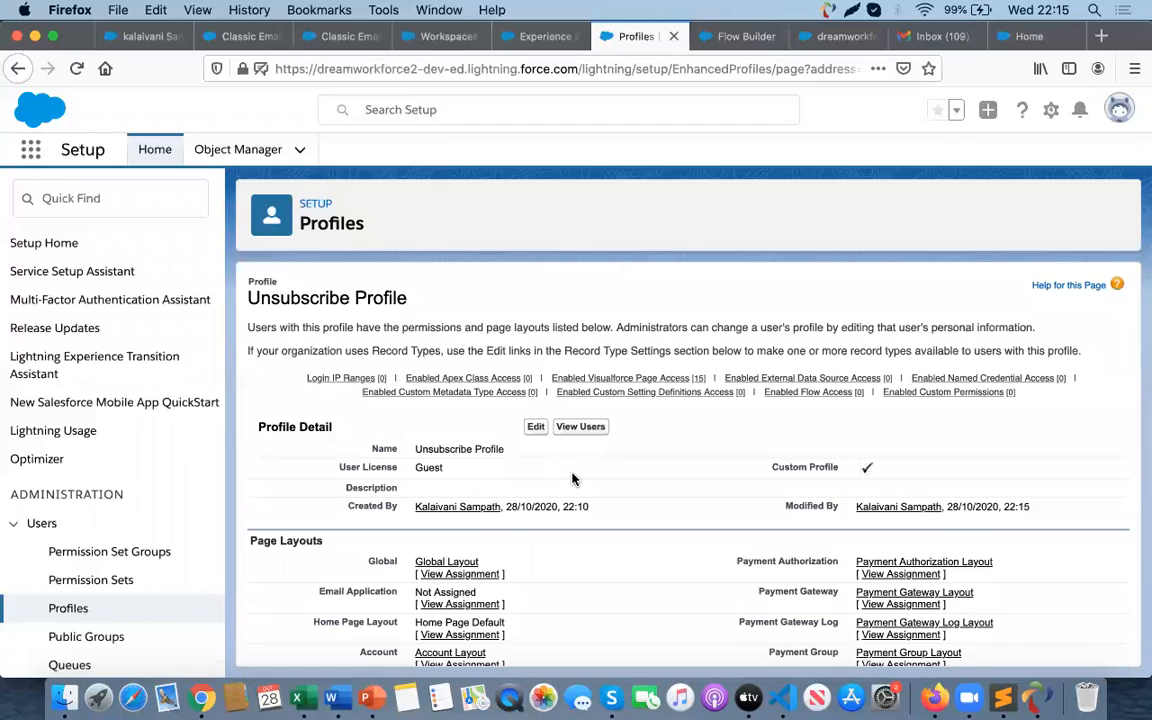
scroll(573, 479, down, 8)
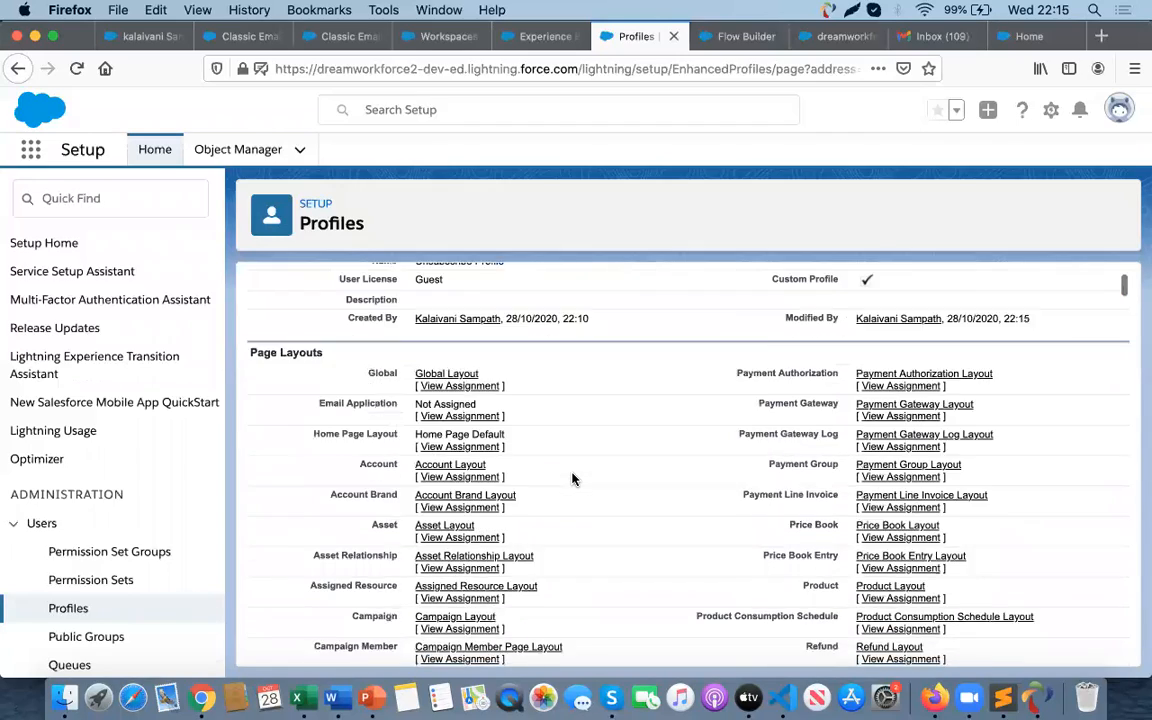
scroll(571, 479, down, 10)
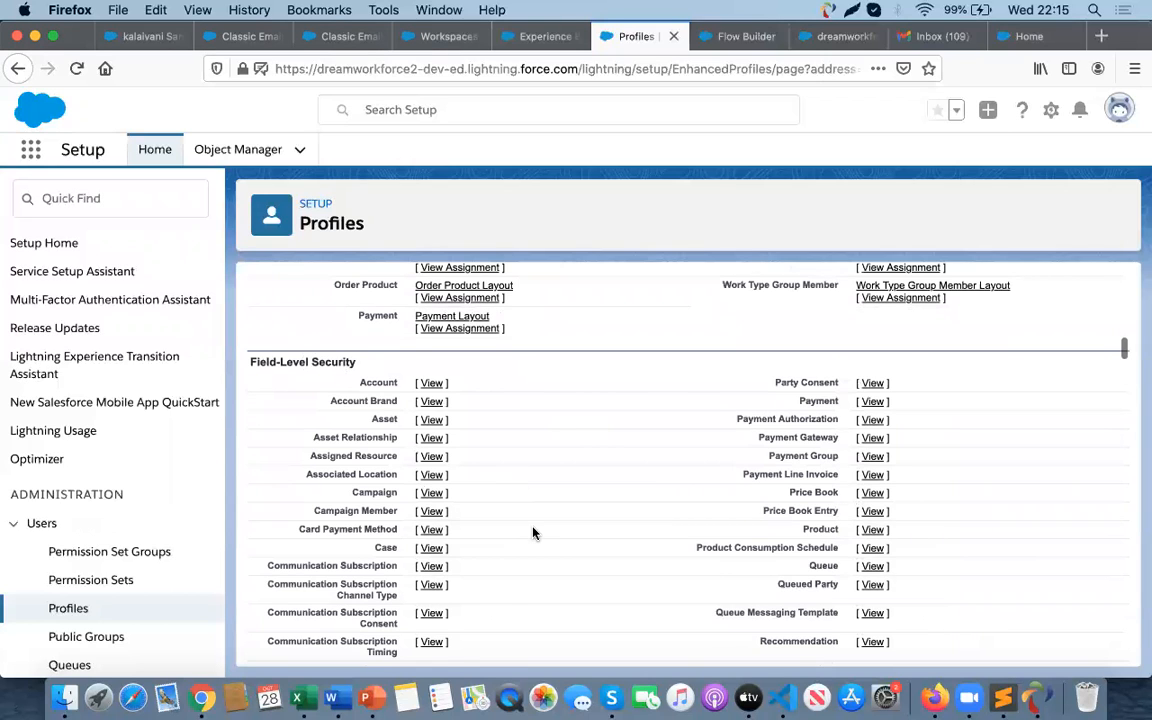
scroll(533, 533, down, 5)
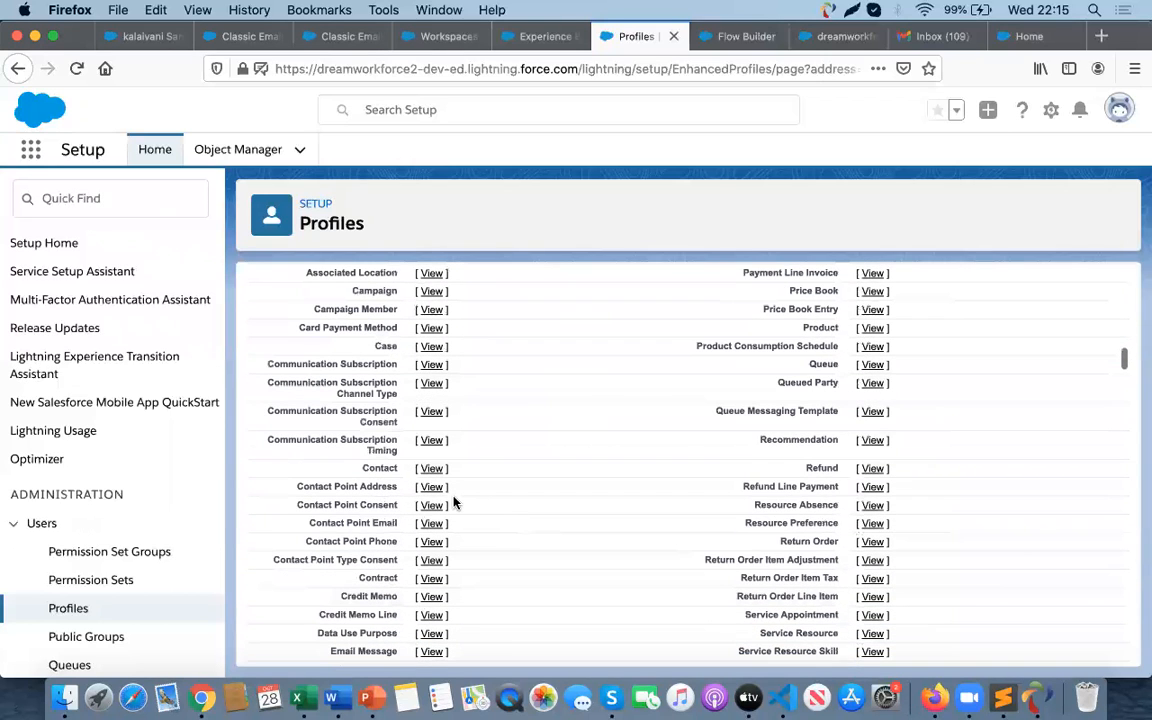
click(431, 469)
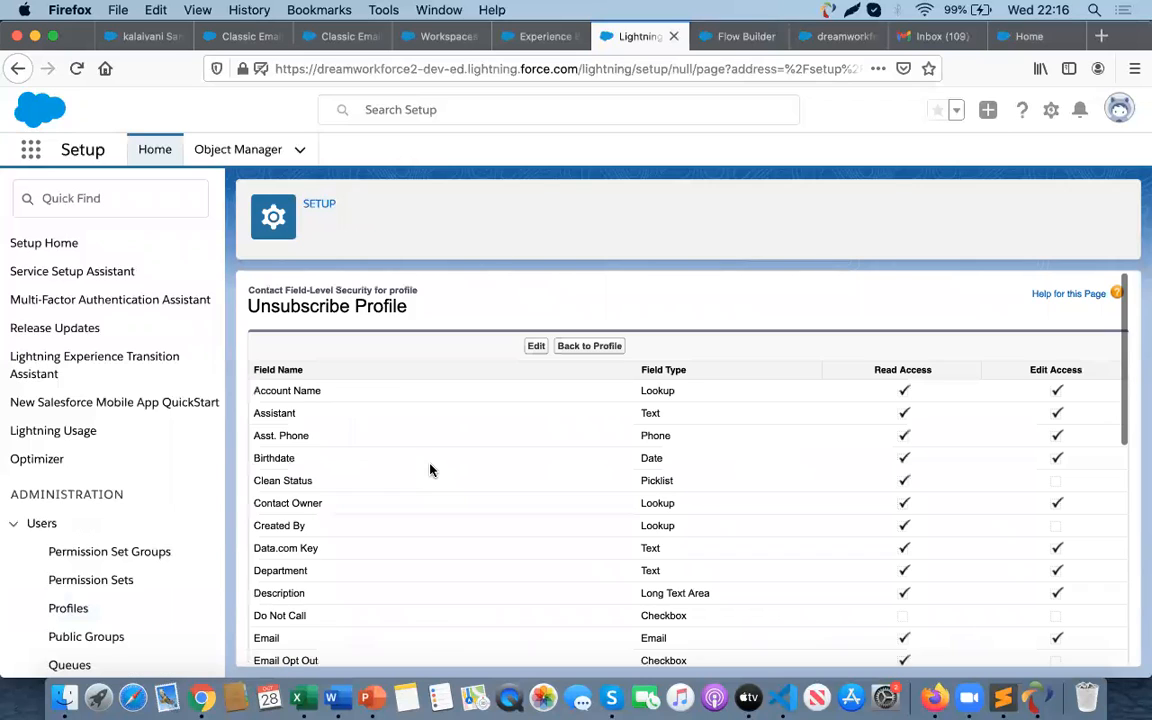
click(536, 347)
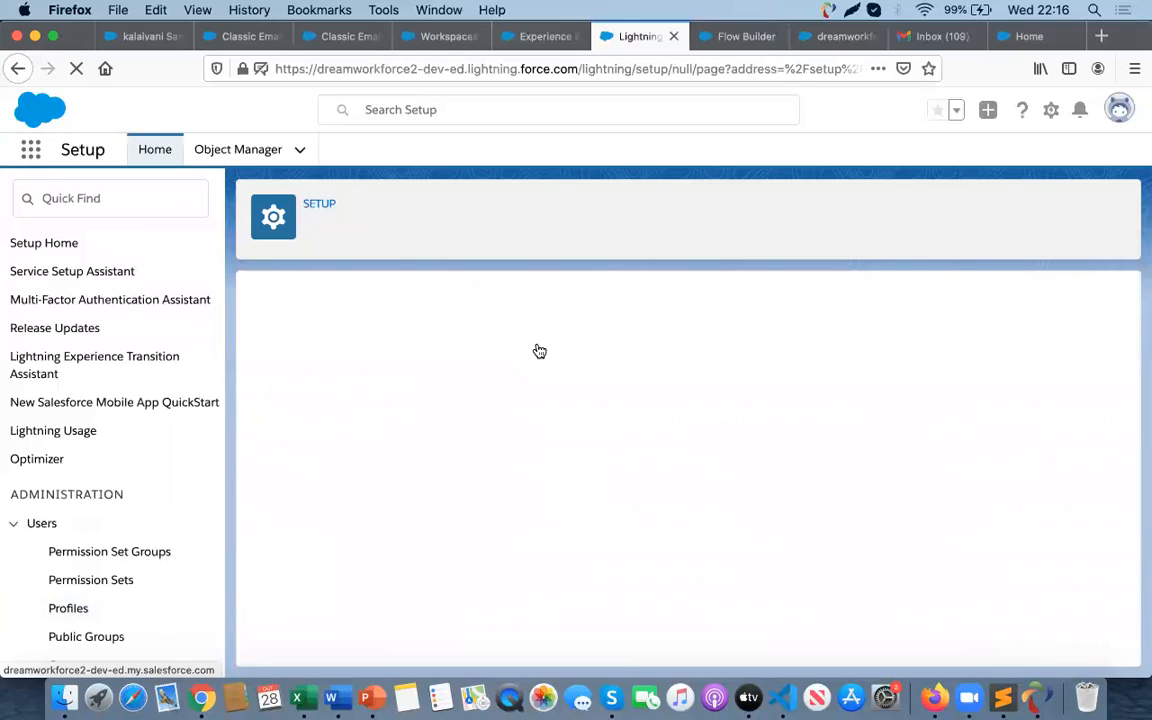
scroll(930, 564, down, 4)
scroll(922, 506, down, 3)
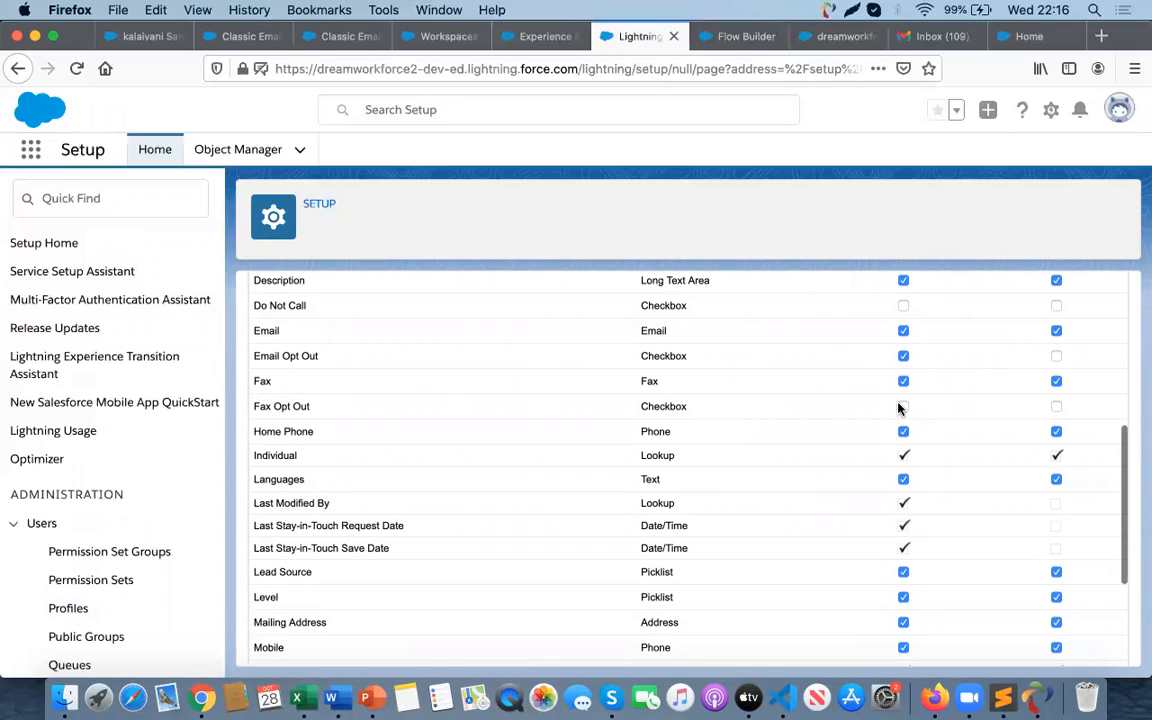
scroll(897, 382, up, 6)
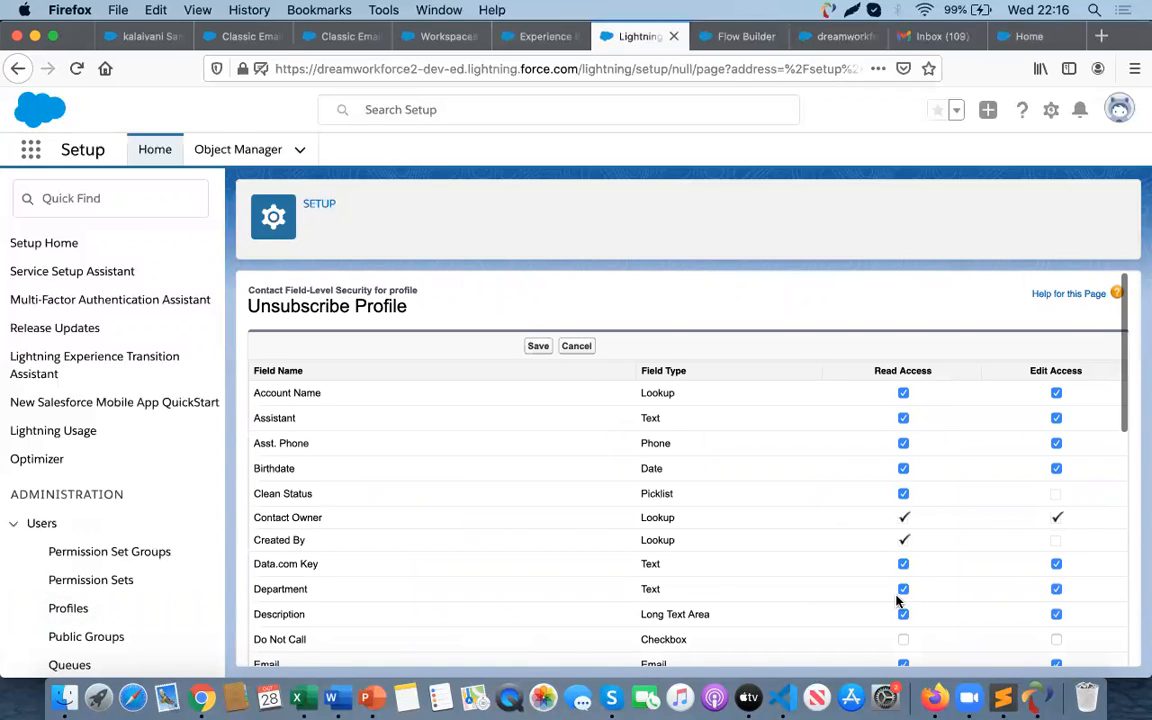
scroll(902, 594, down, 3)
click(905, 469)
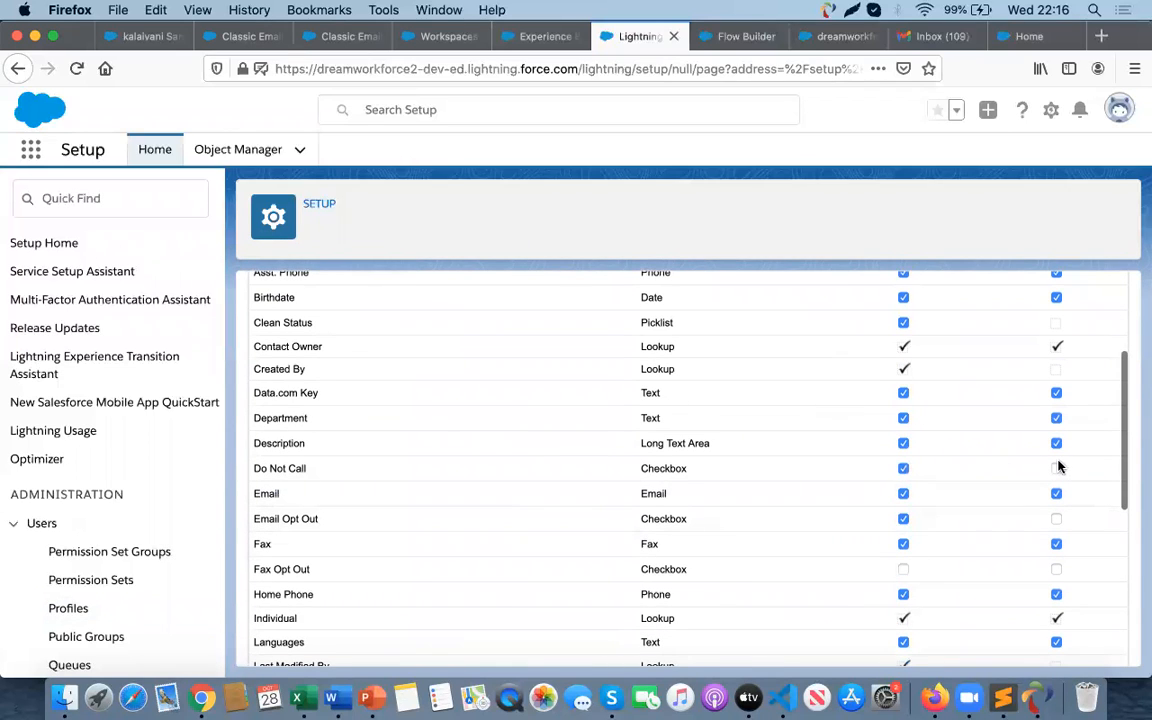
click(1057, 473)
- Grant read and edit access to Fax Opt Out and save the Contact field-level security
scroll(1054, 473, down, 3)
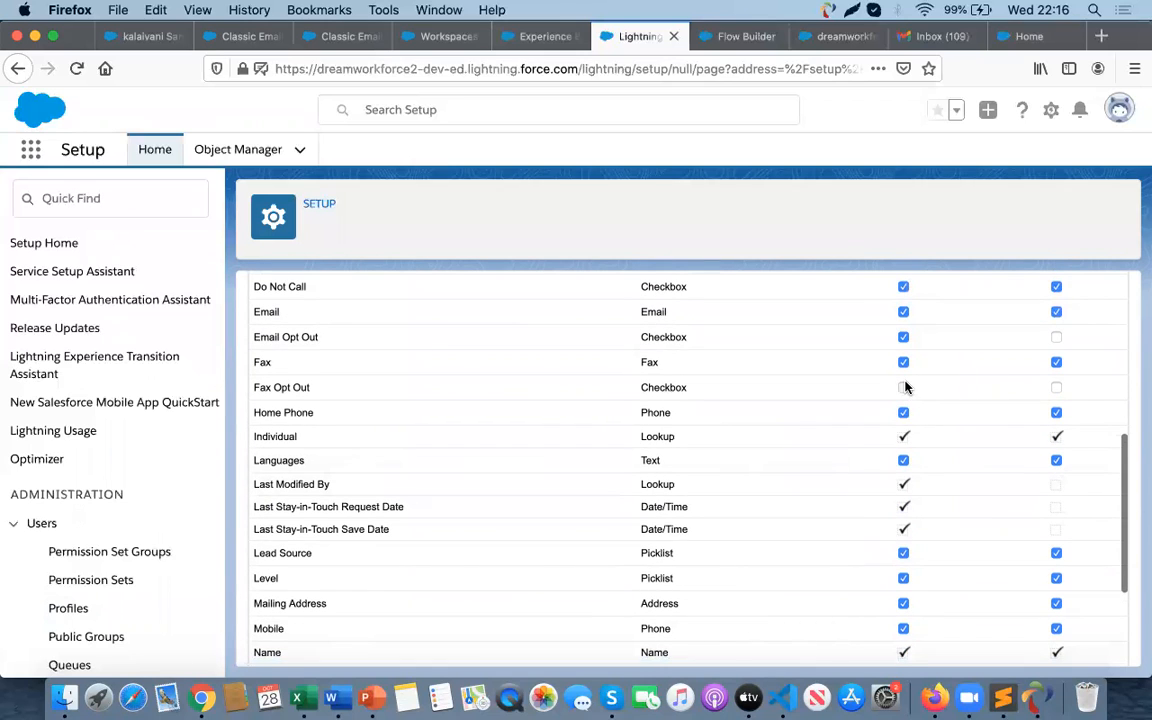
click(1056, 388)
scroll(926, 504, down, 2)
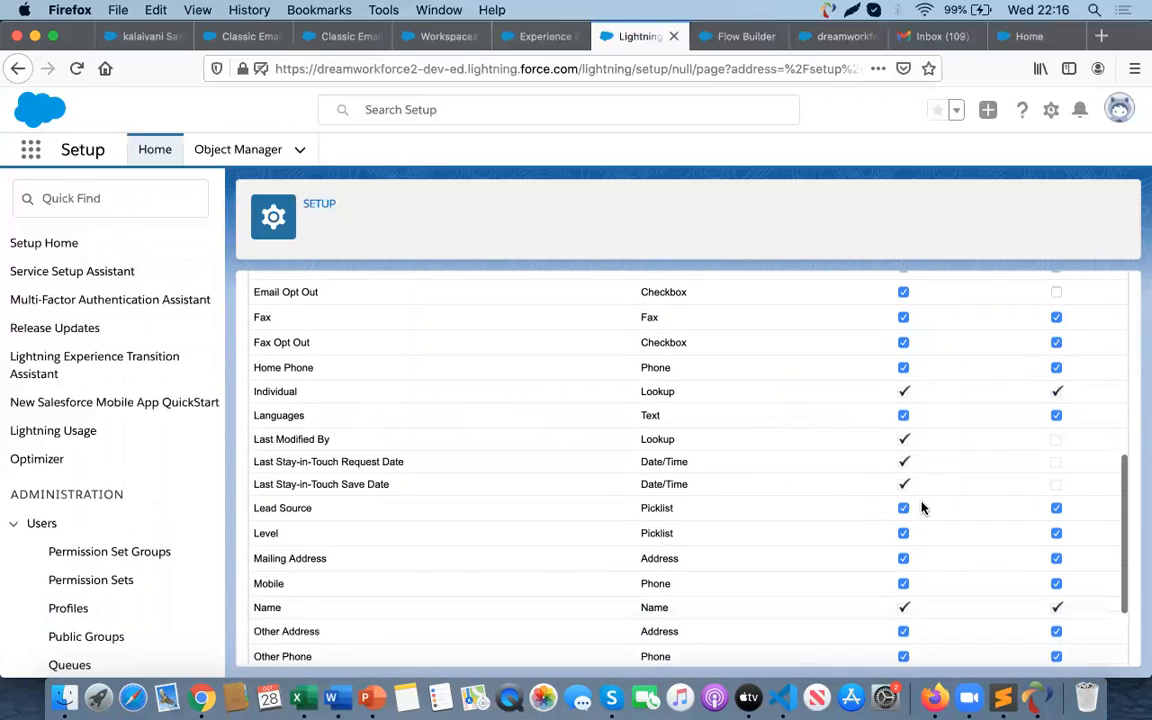
scroll(925, 577, down, 2)
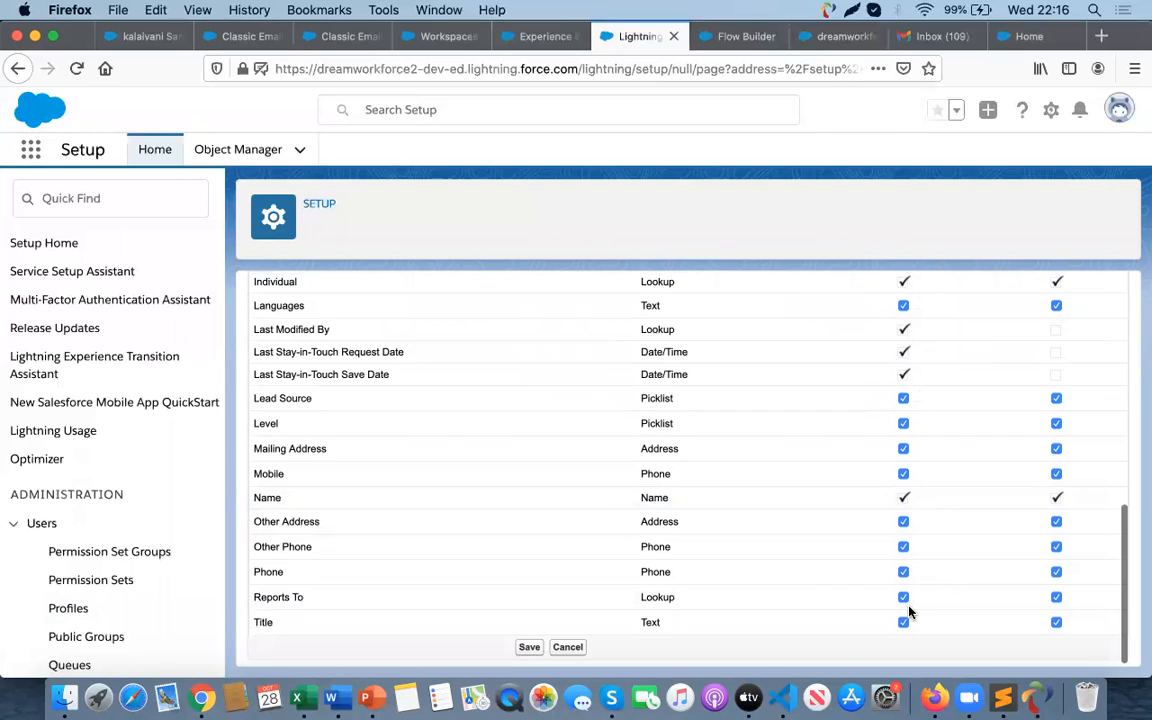
scroll(905, 615, up, 10)
click(536, 345)
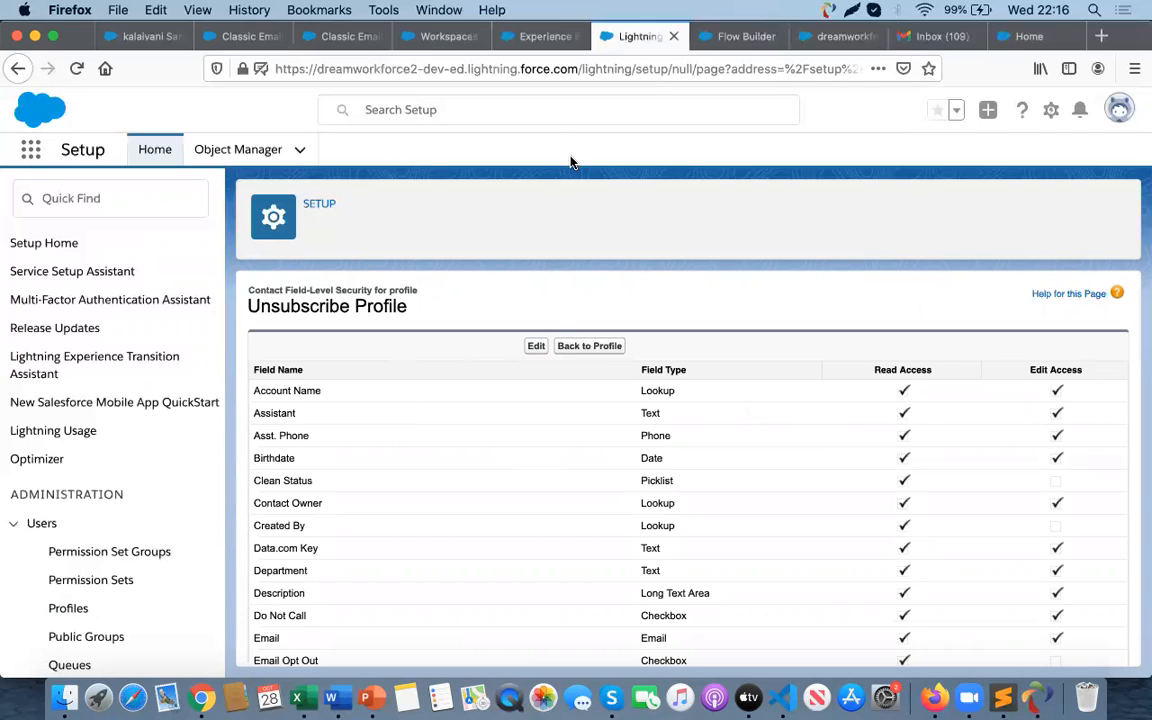
click(540, 36)
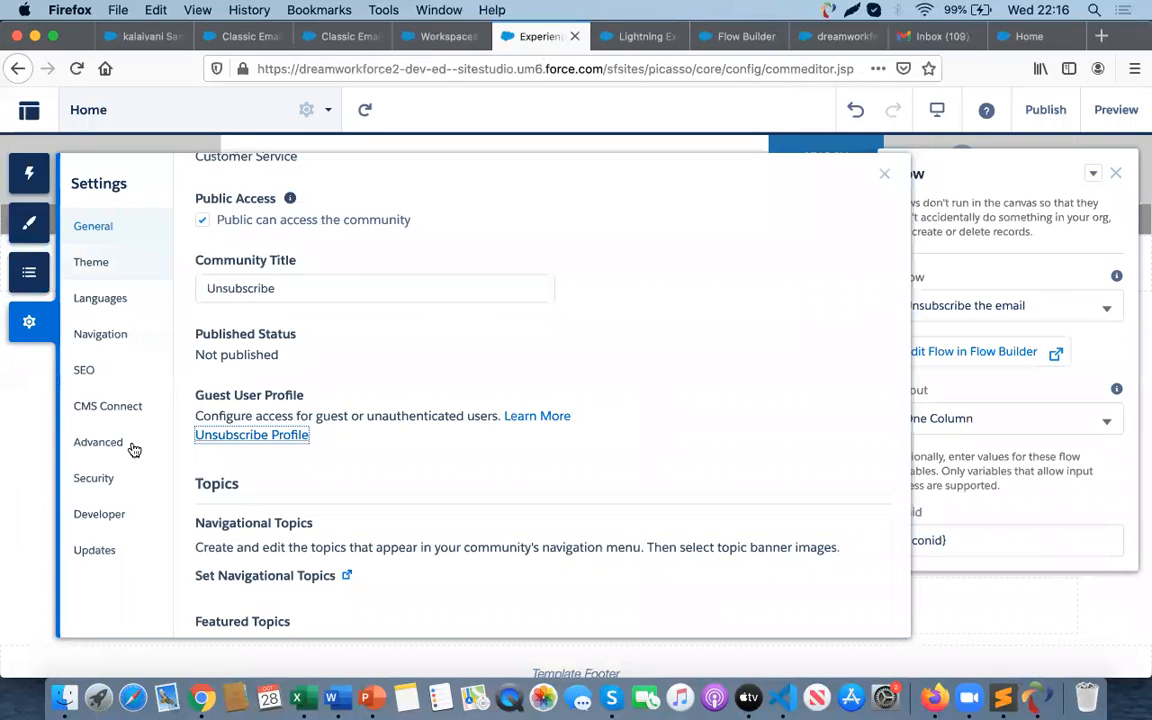
click(29, 273)
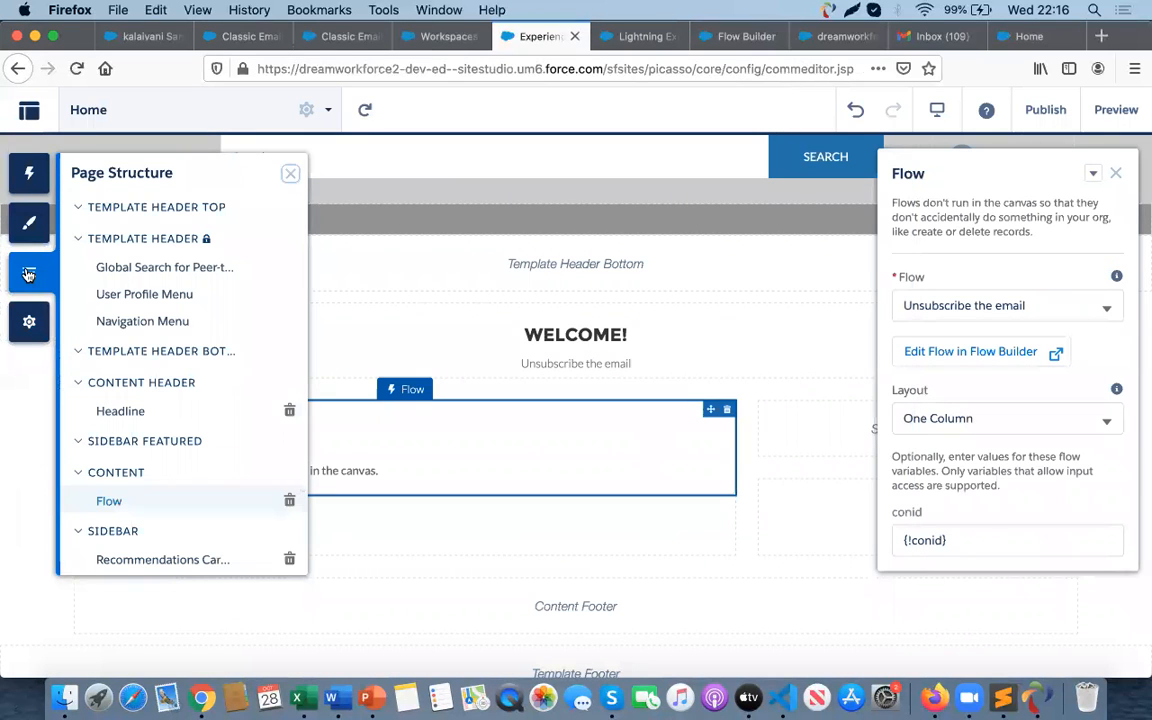
click(30, 214)
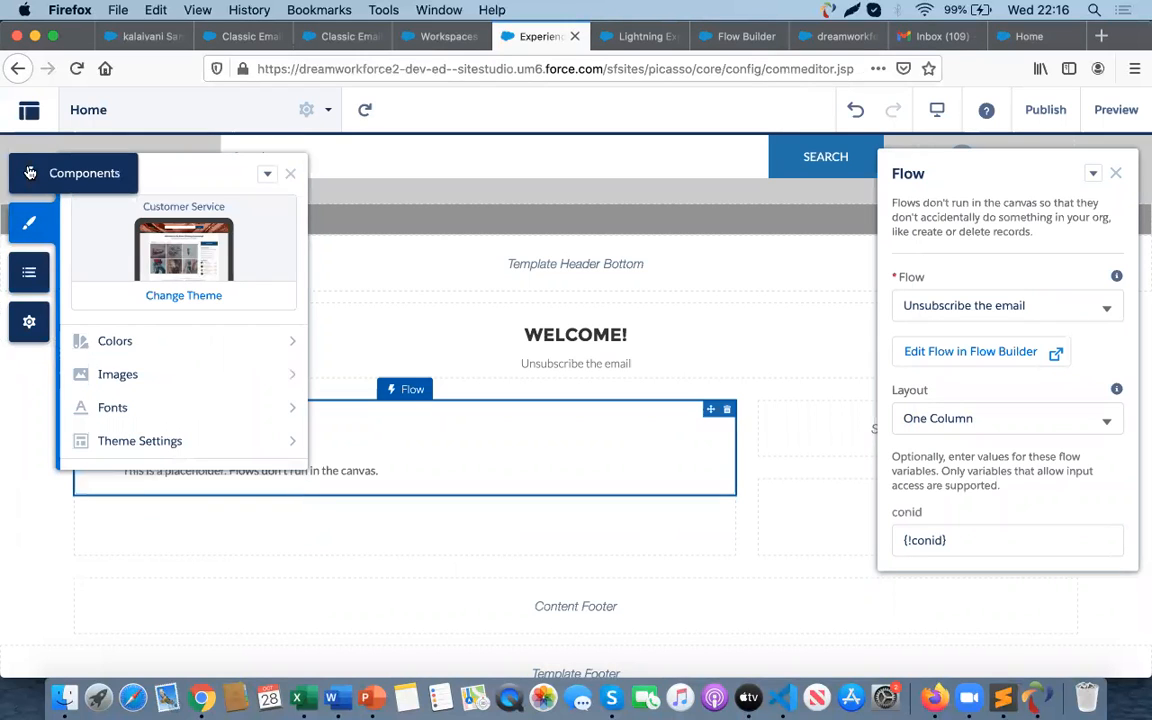
click(30, 173)
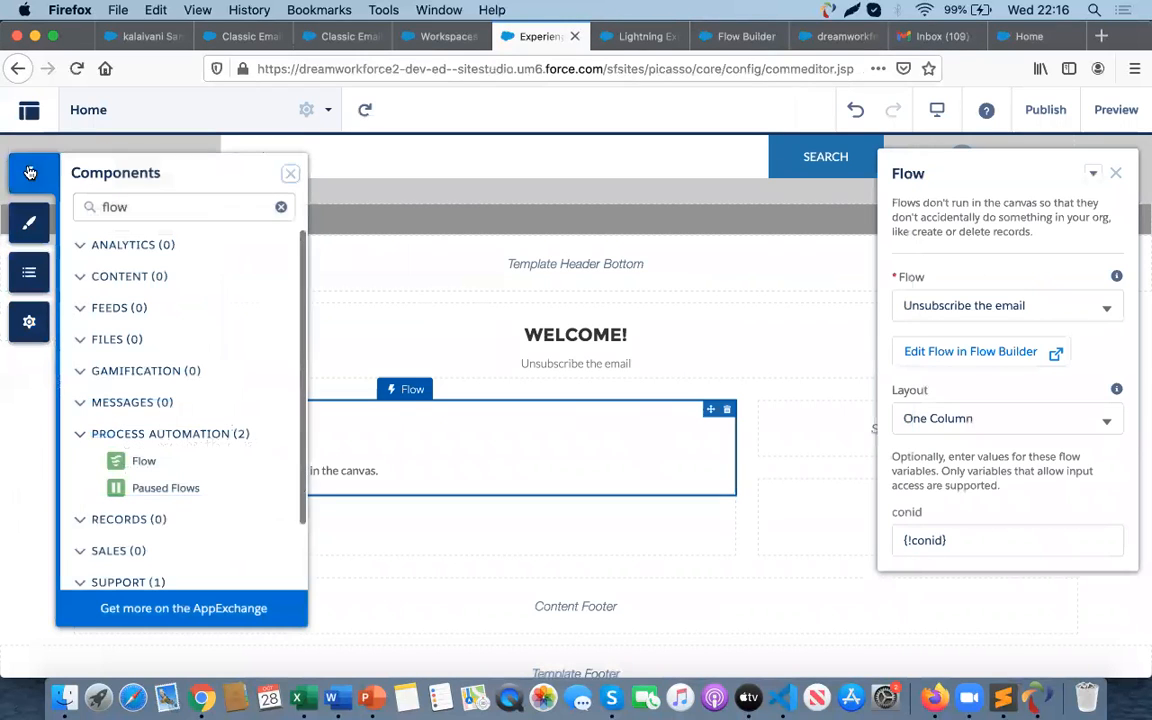
click(28, 338)
scroll(295, 520, down, 3)
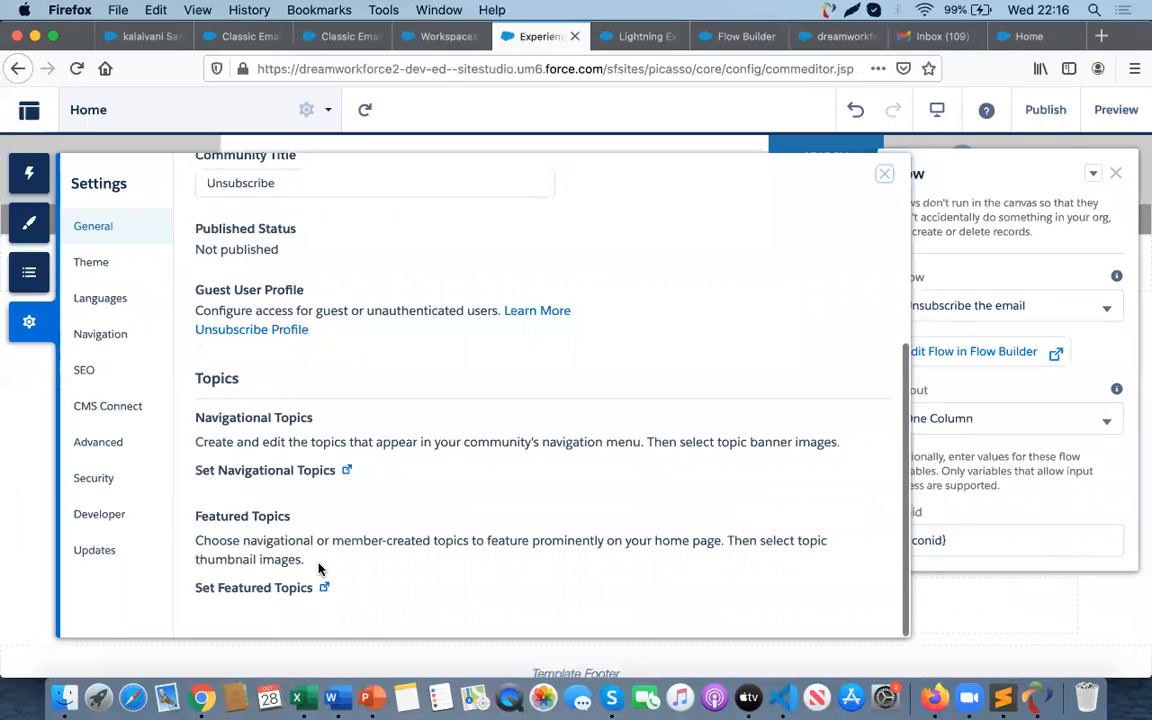
scroll(318, 568, up, 5)
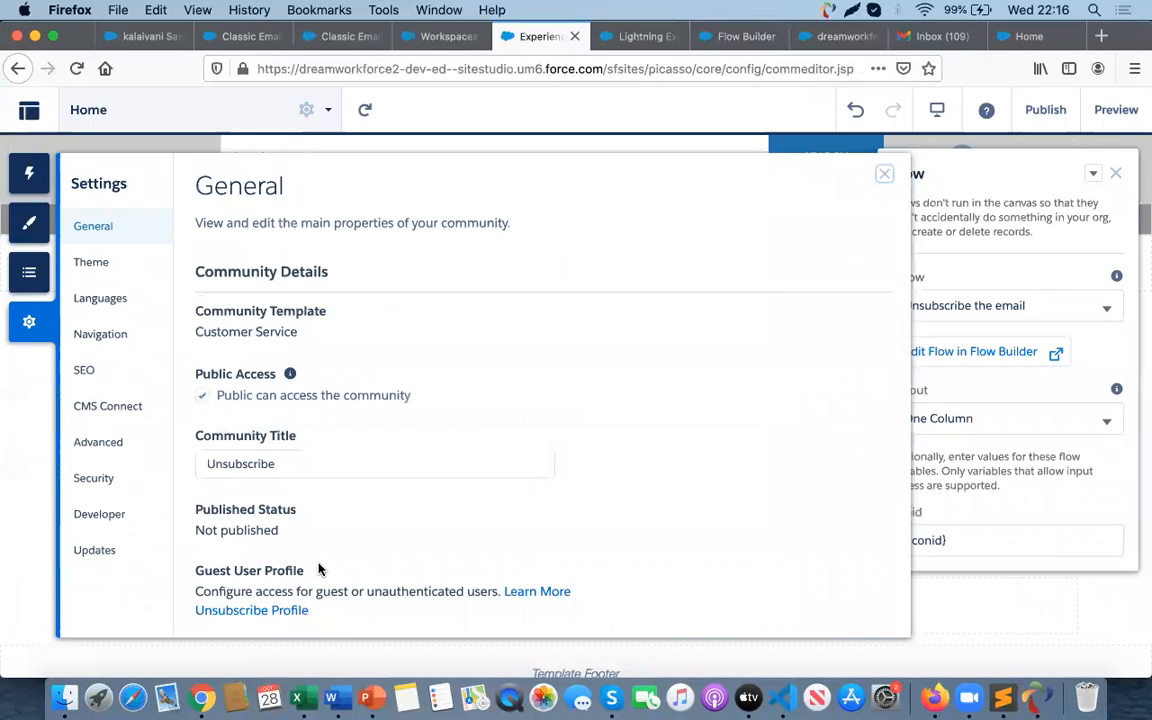
- Activate the Unsubscribe community from its Administration settings
click(29, 111)
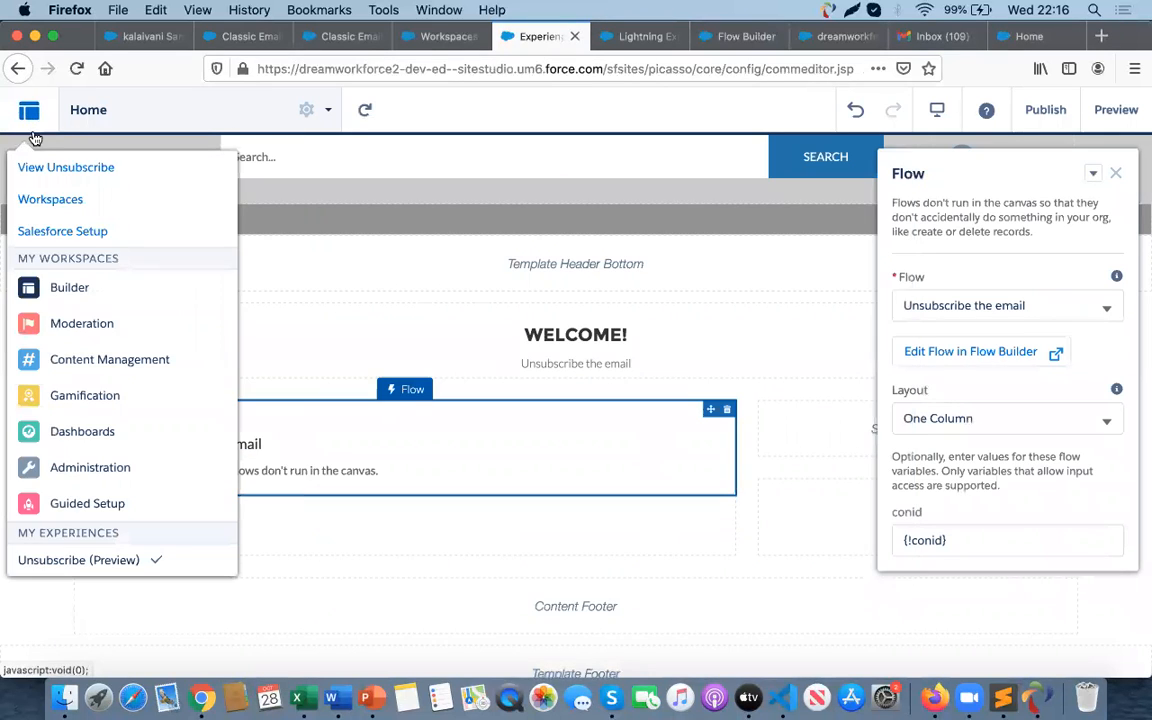
click(75, 468)
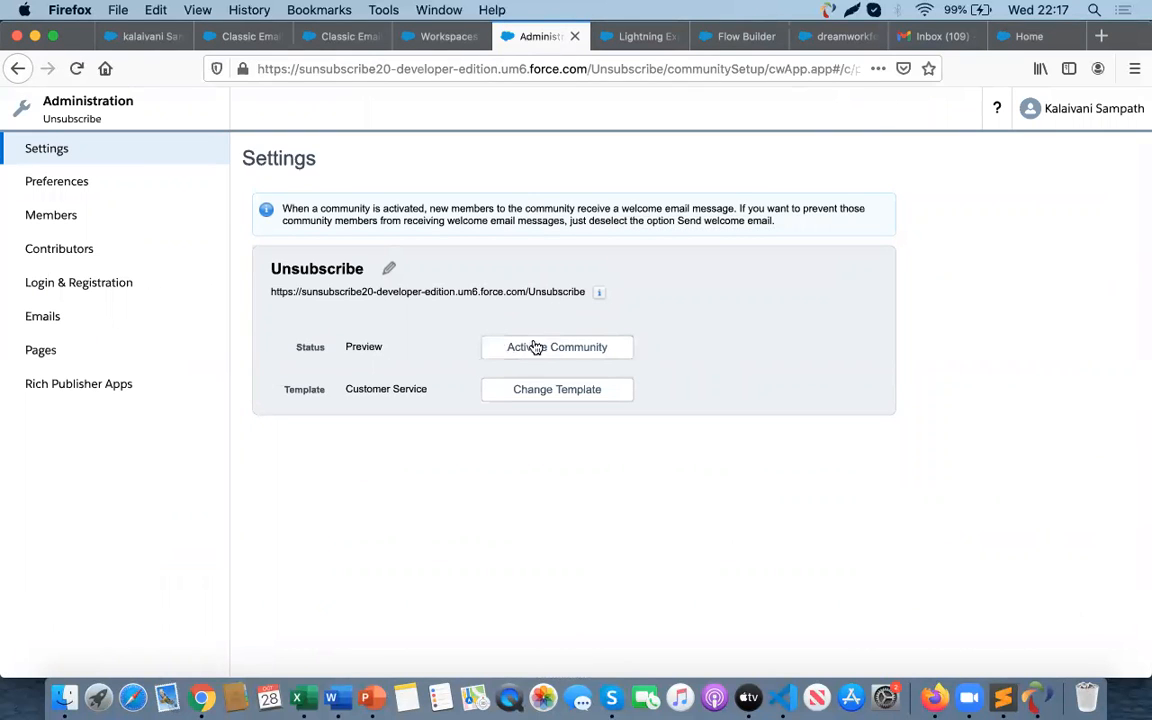
click(533, 349)
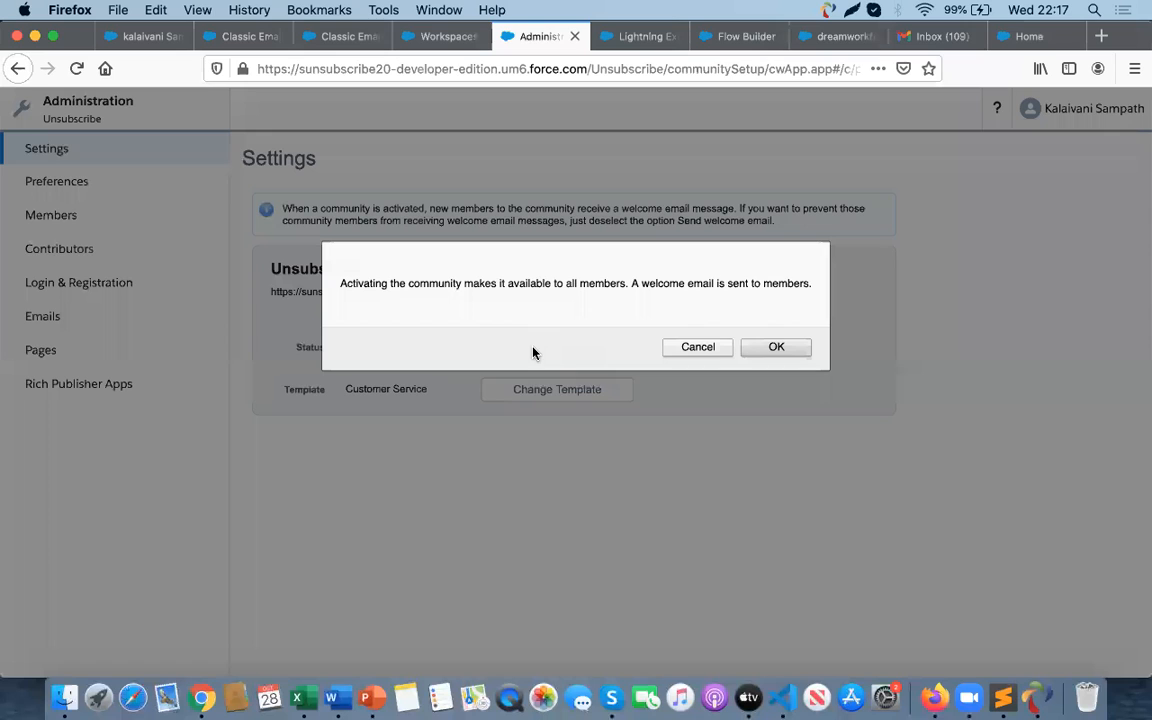
click(789, 349)
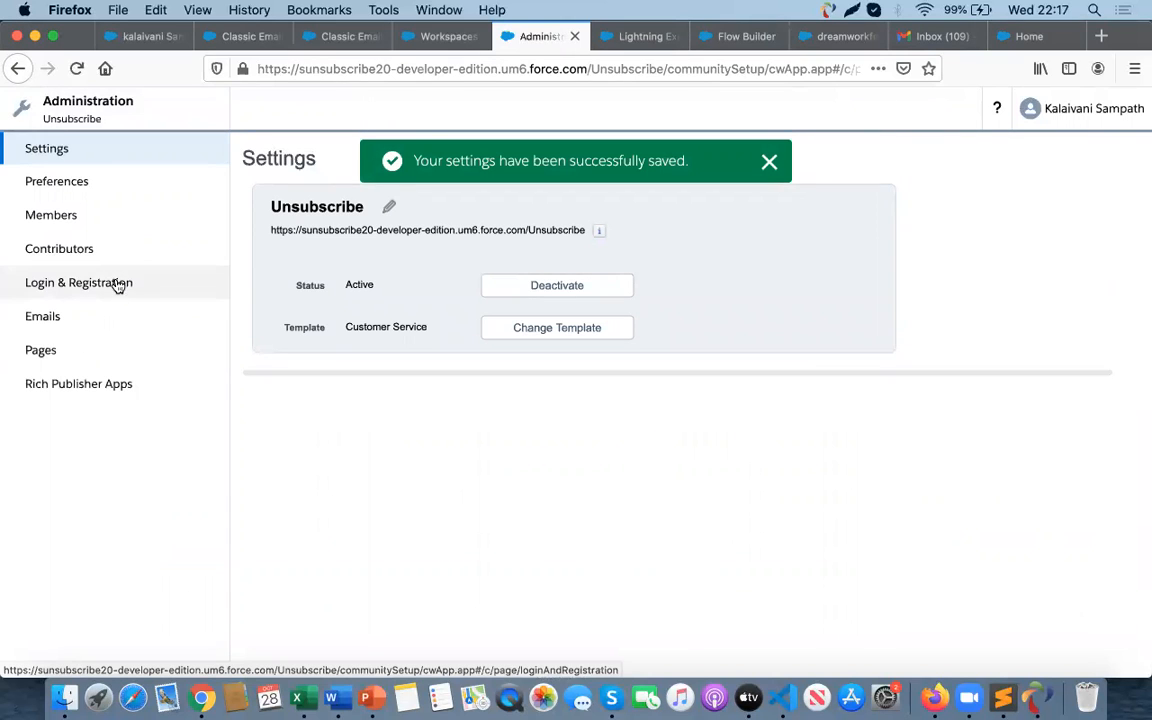
- Review the community's general settings in the Experience Builder
click(60, 120)
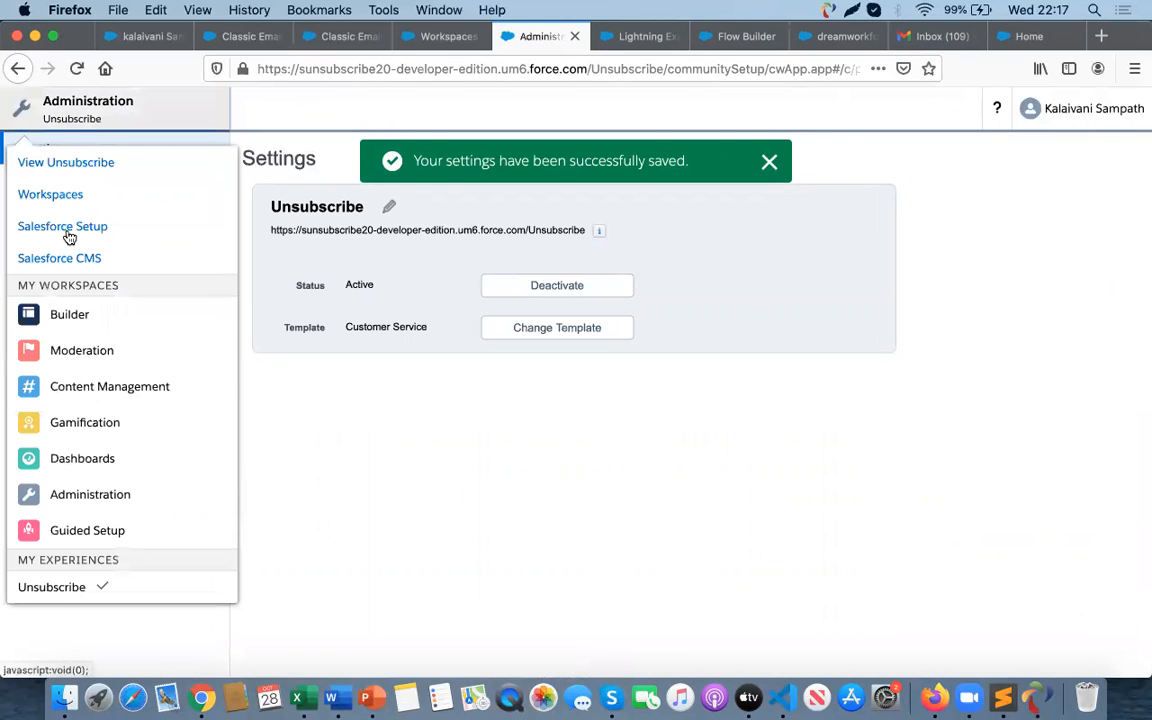
click(72, 318)
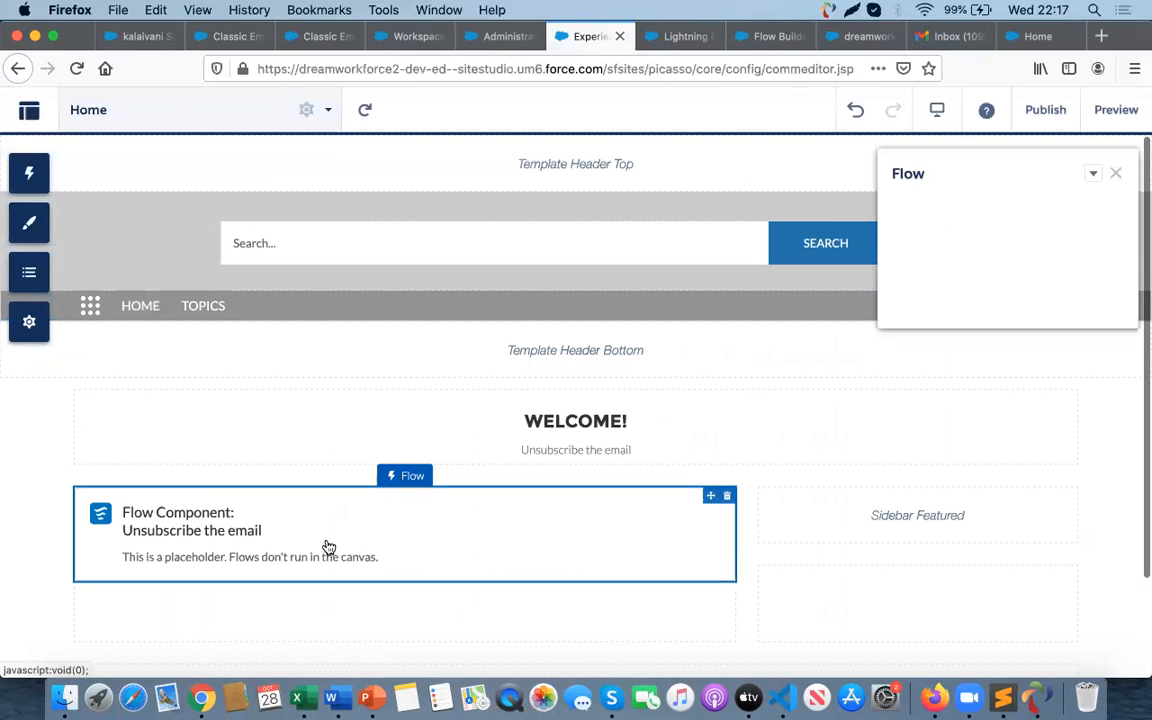
click(29, 321)
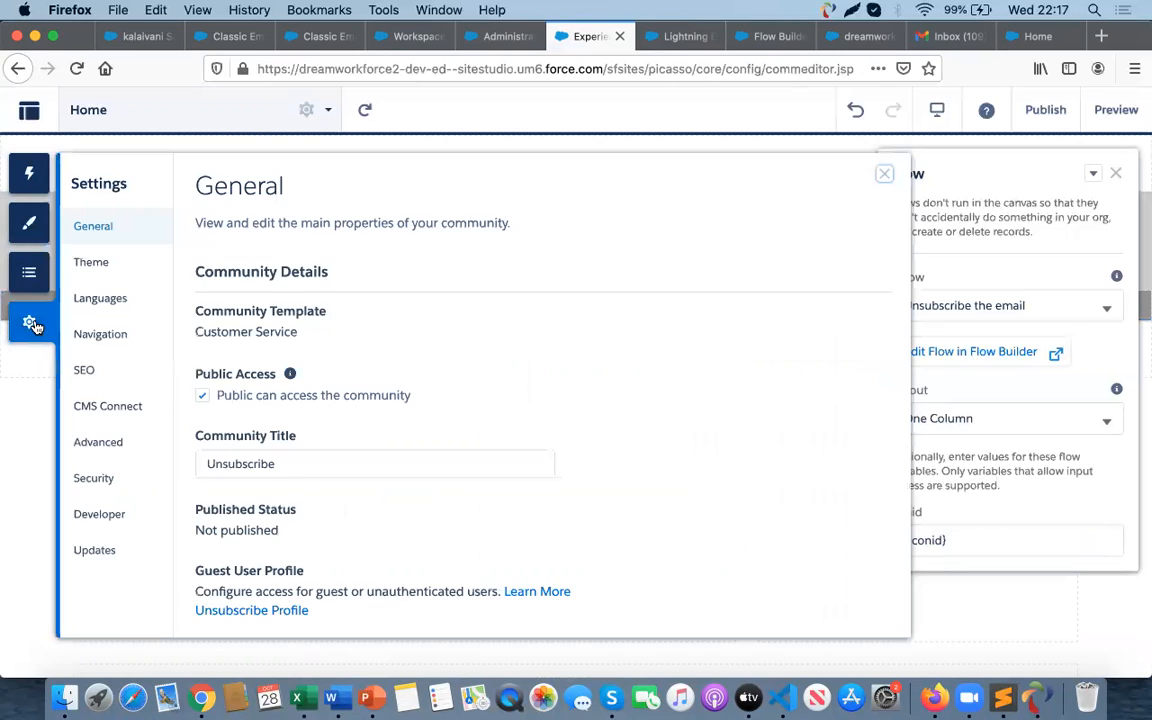
scroll(408, 521, down, 4)
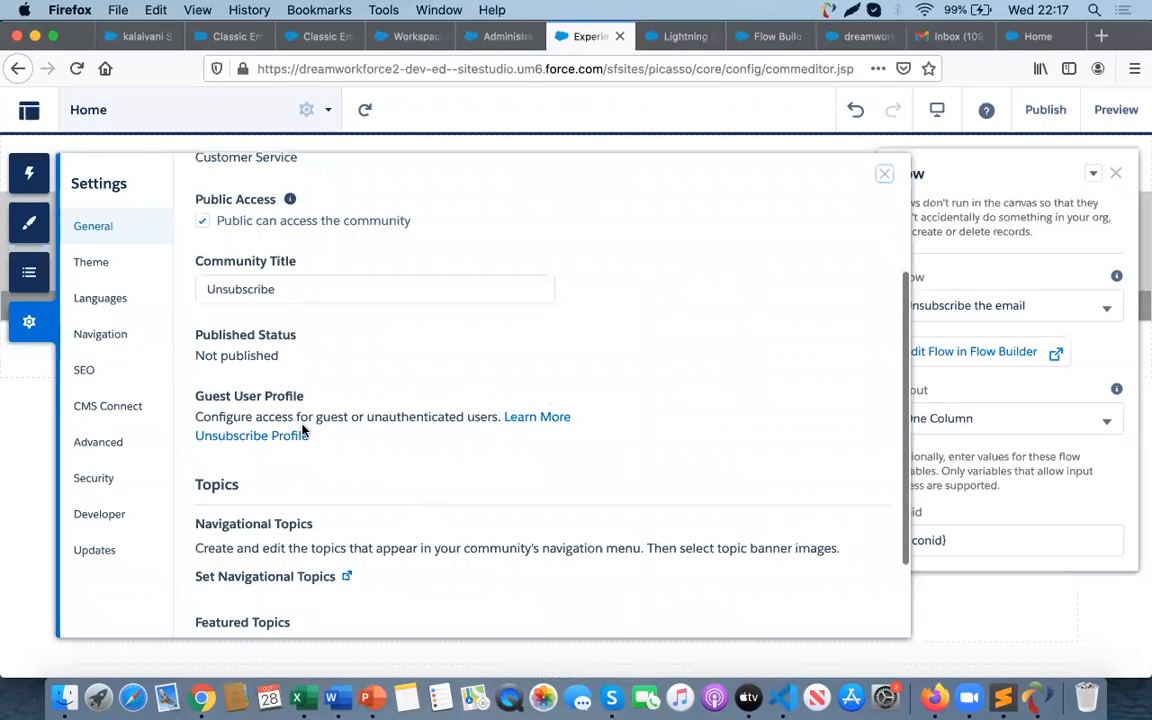
scroll(323, 497, down, 2)
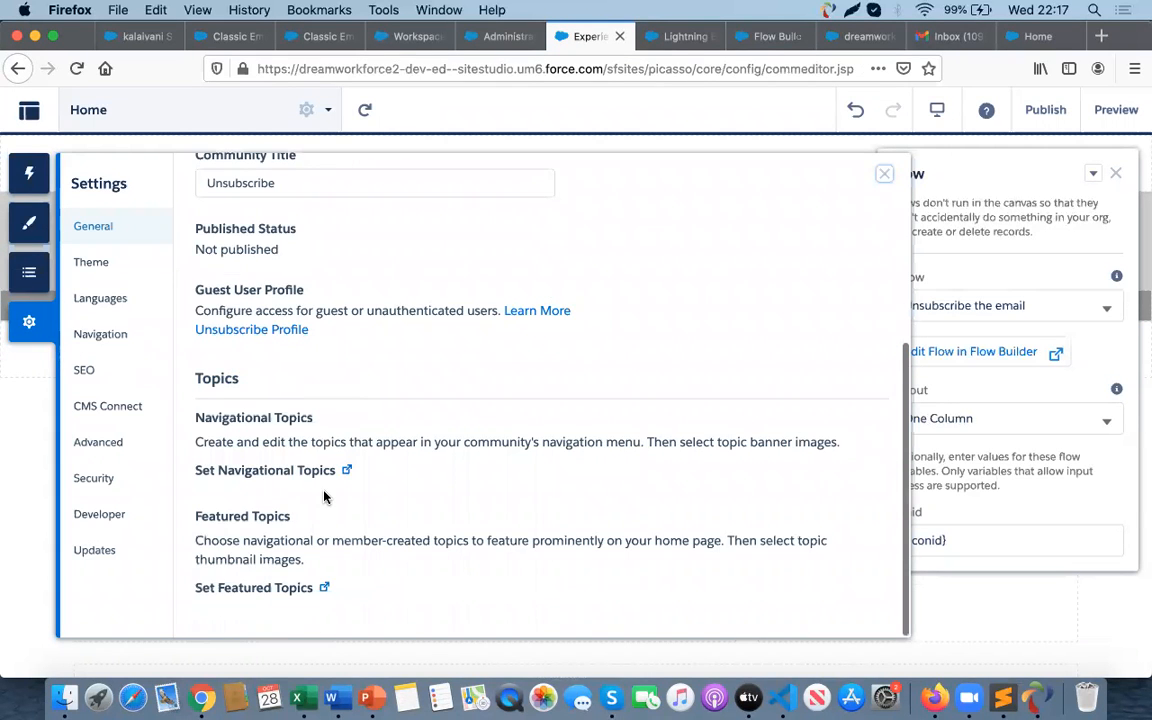
scroll(323, 497, up, 6)
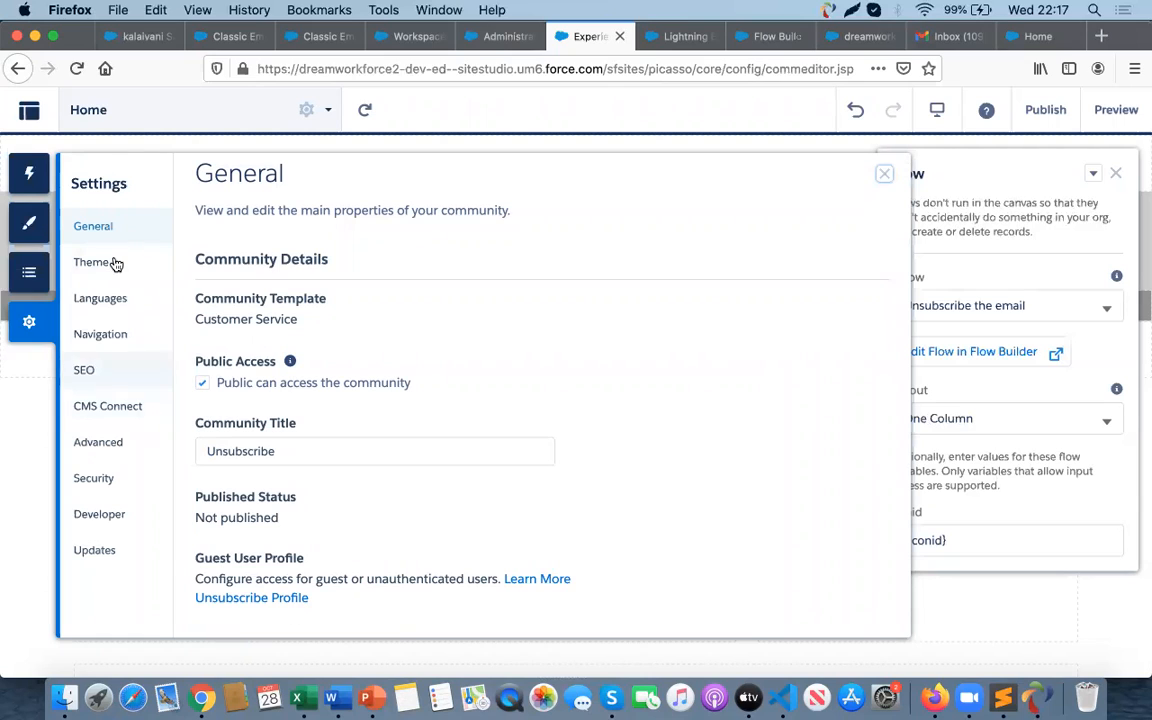
click(507, 44)
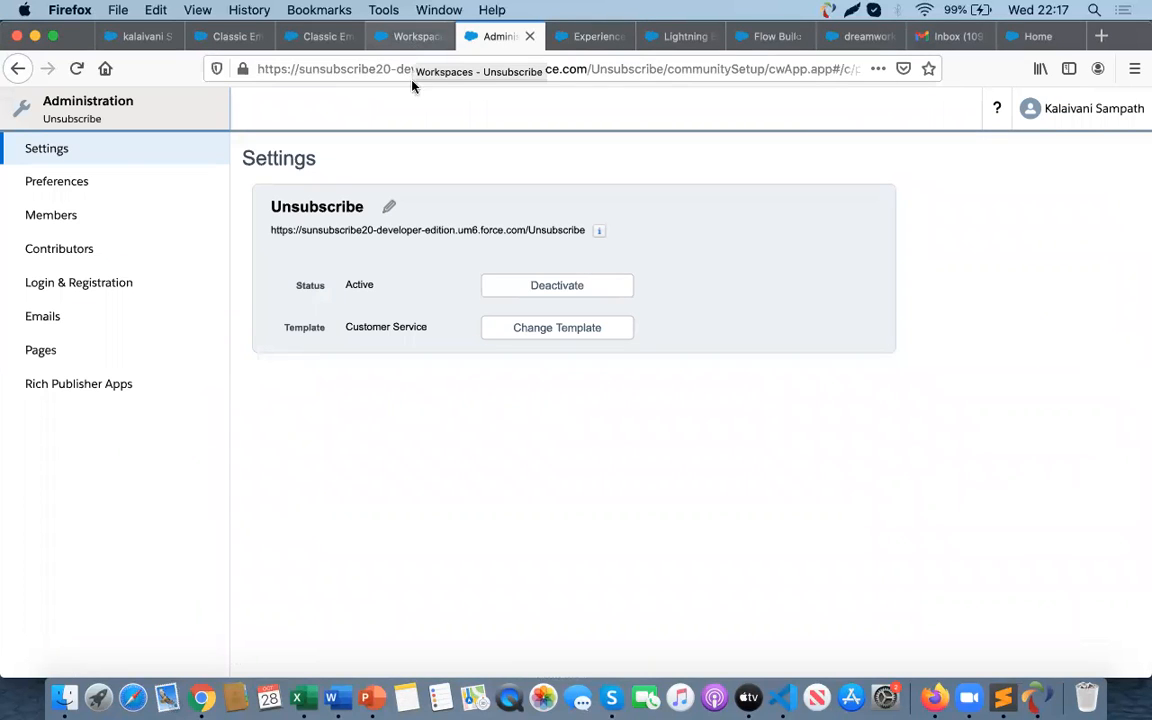
- Copy the community URL and open it in a new Chrome tab
mouse_move(596, 231)
drag(584, 231, 270, 236)
key(super+c)
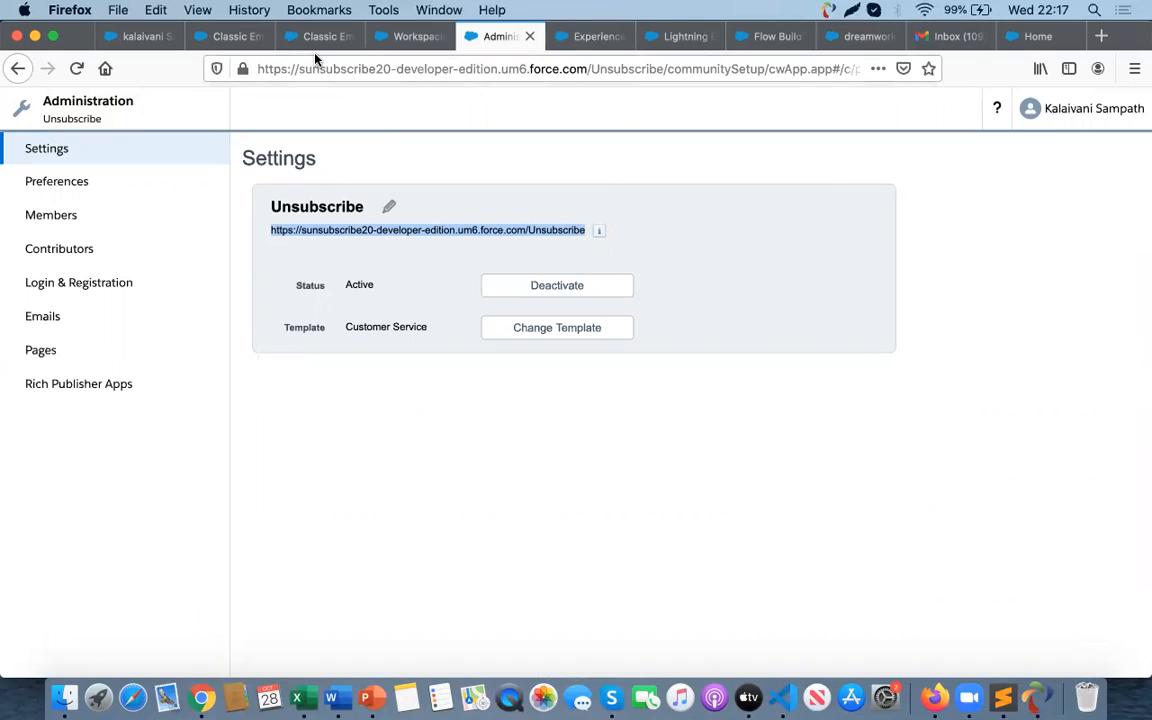
click(625, 36)
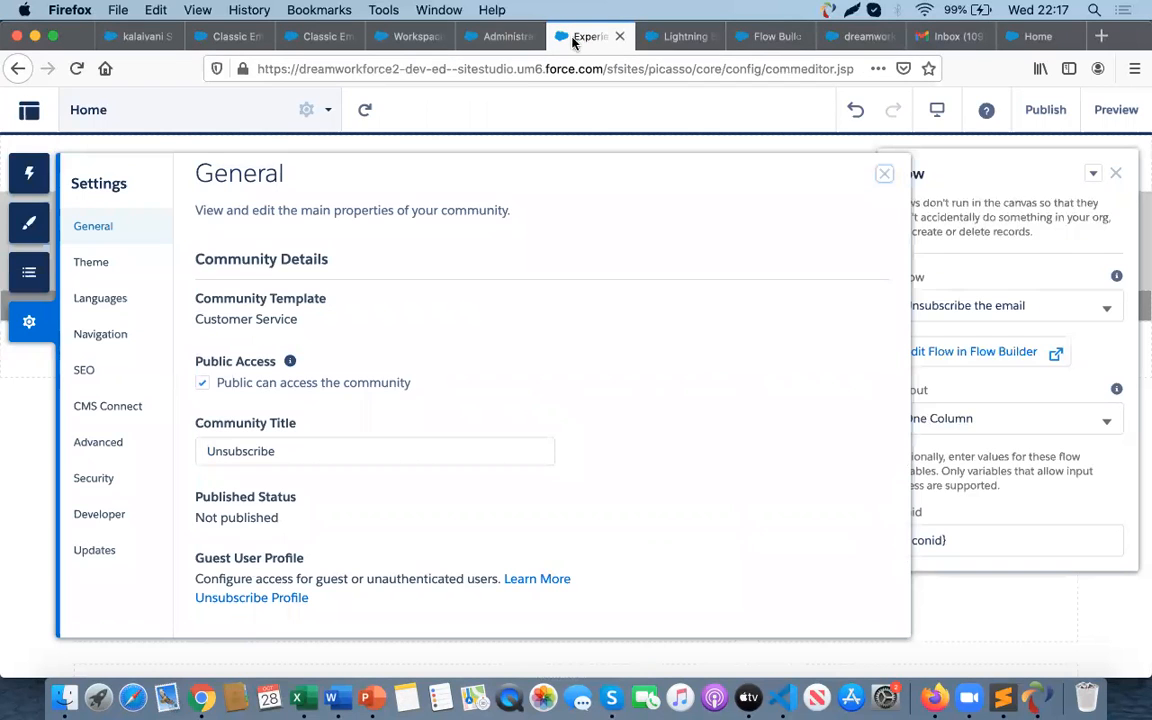
click(502, 37)
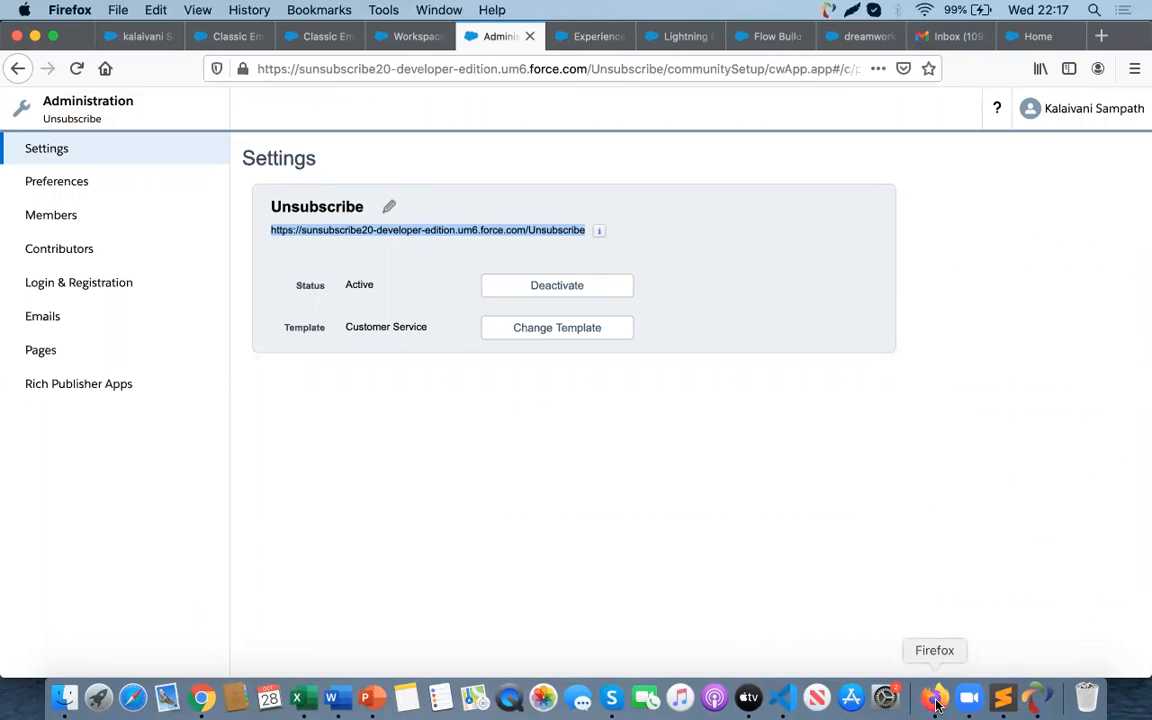
key(super+Tab)
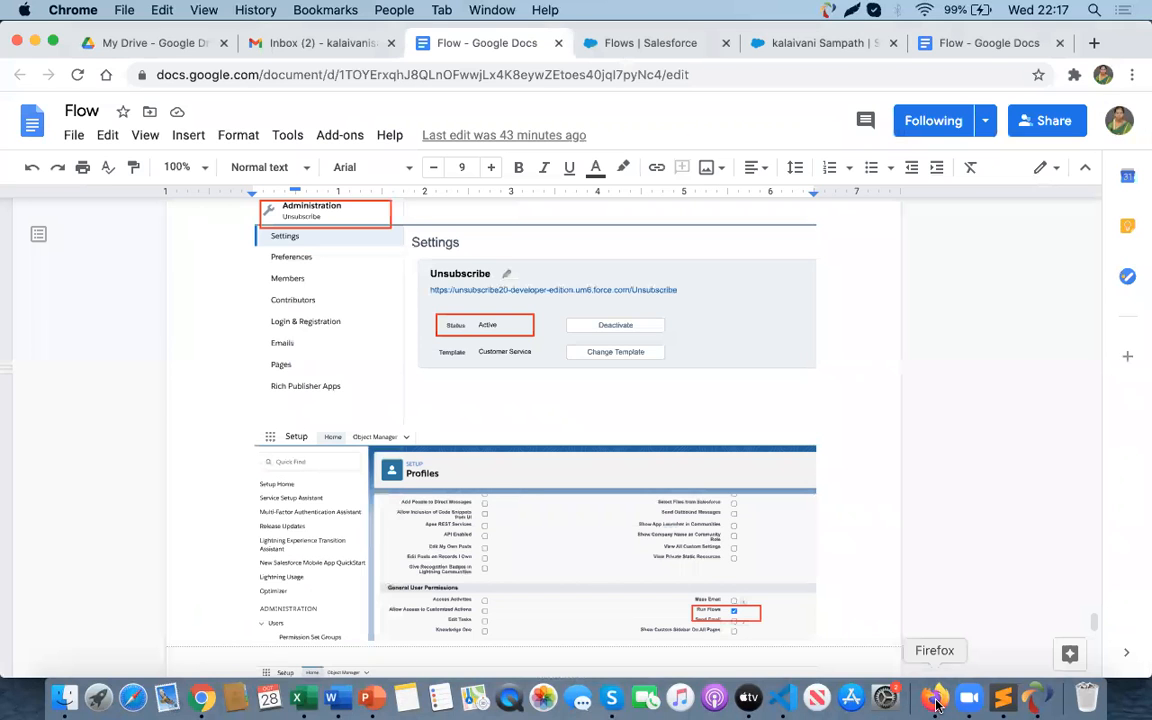
key(super+Tab)
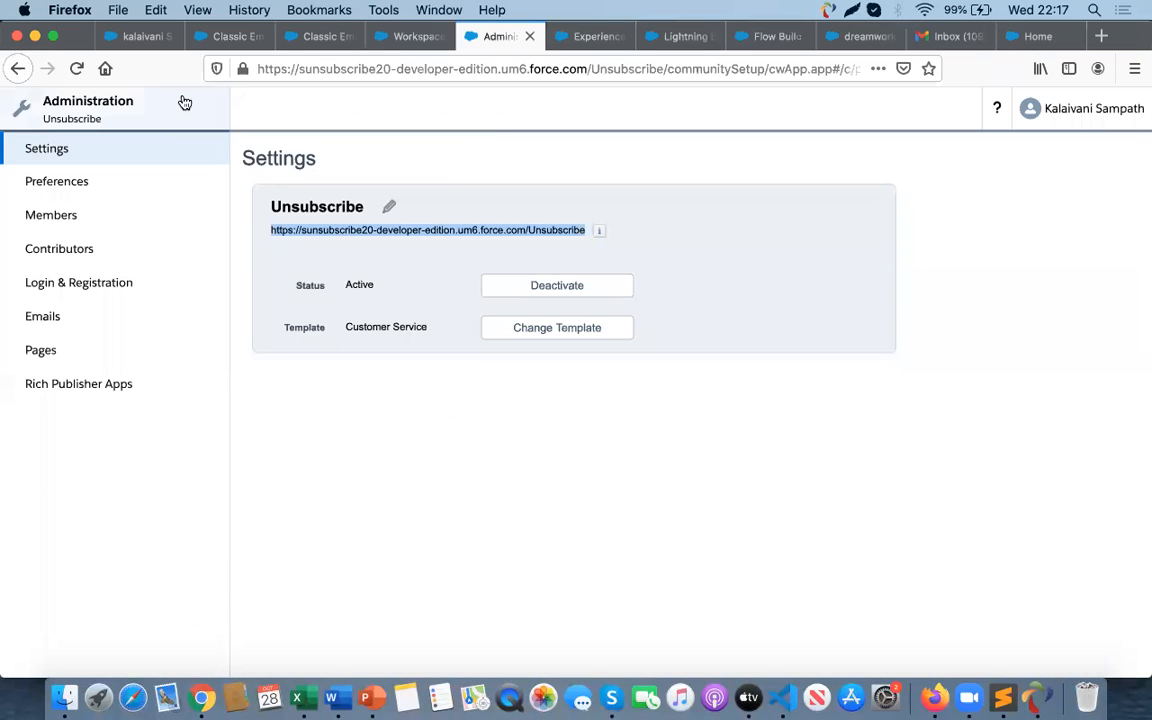
key(super+Tab)
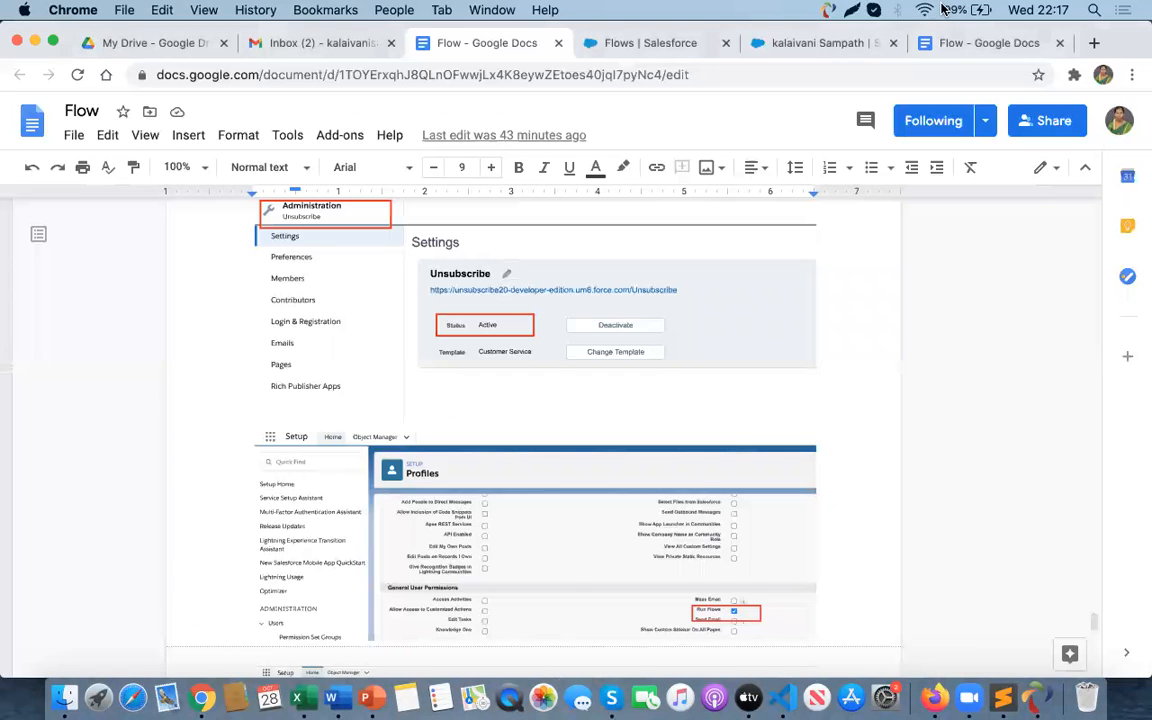
click(1094, 43)
key(super+v)
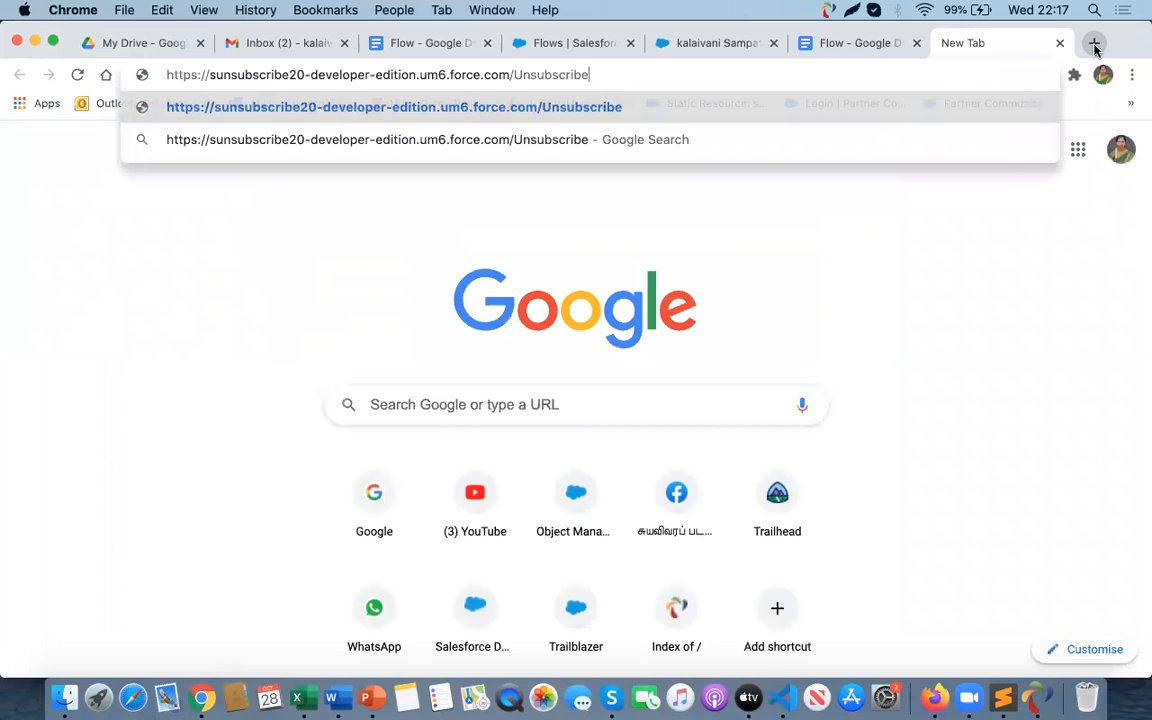
key(Return)
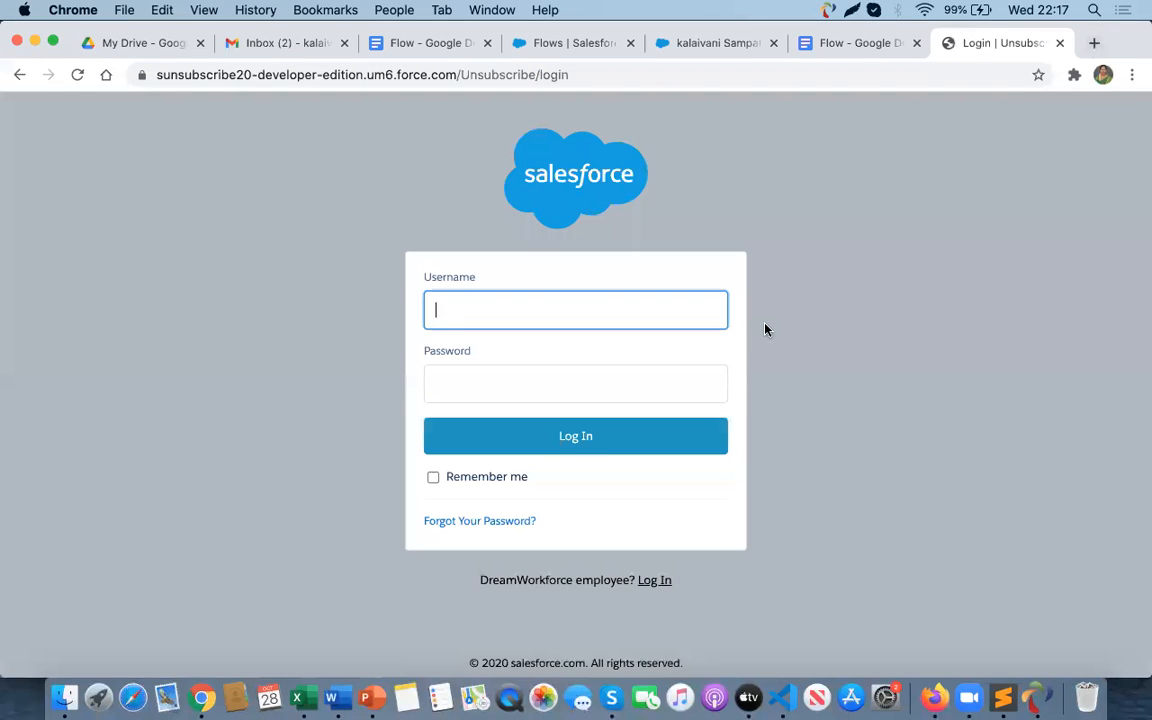
click(1062, 43)
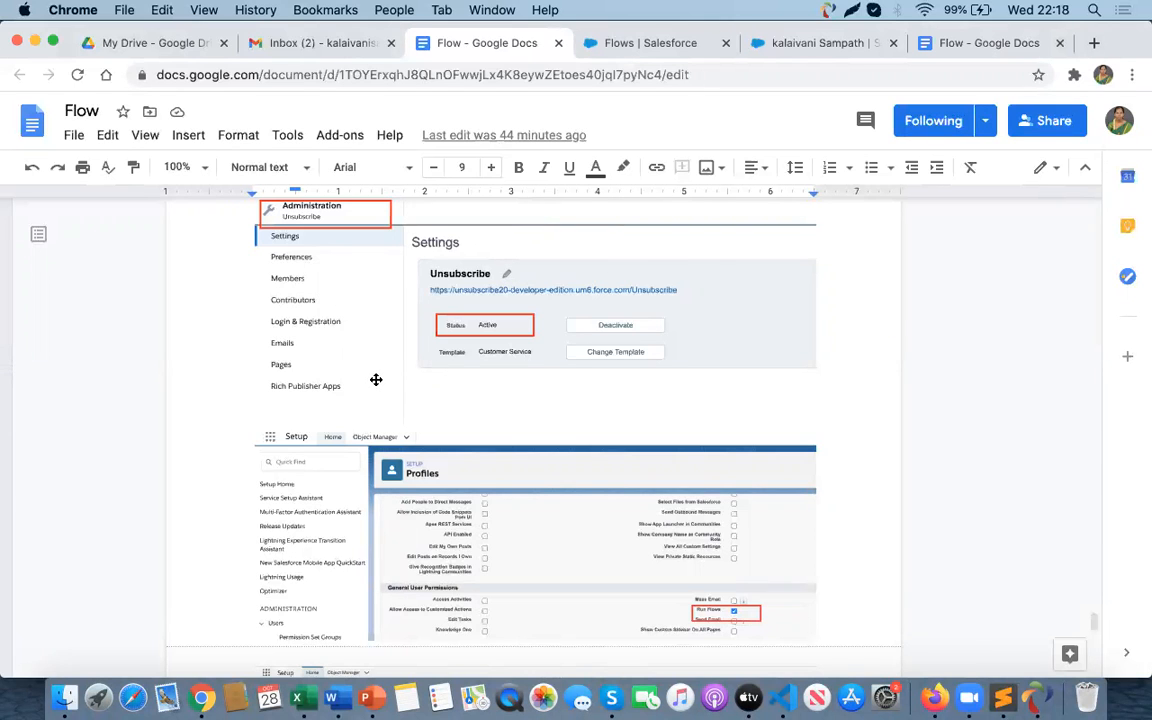
key(super+Tab)
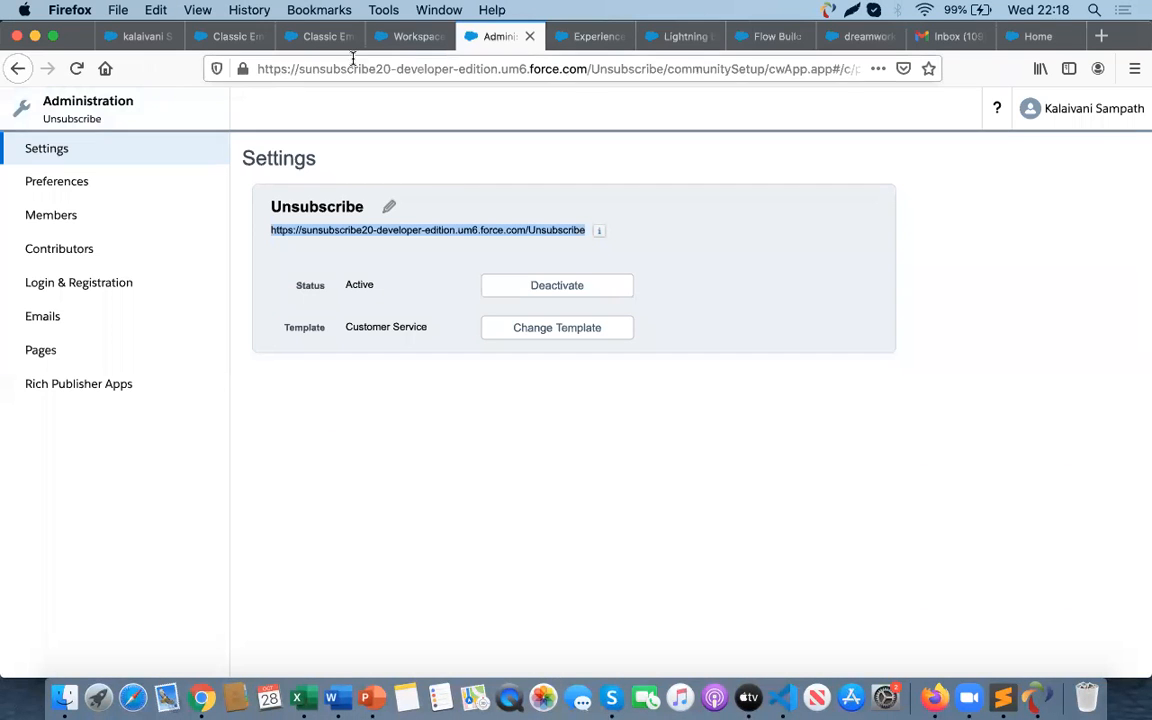
click(320, 38)
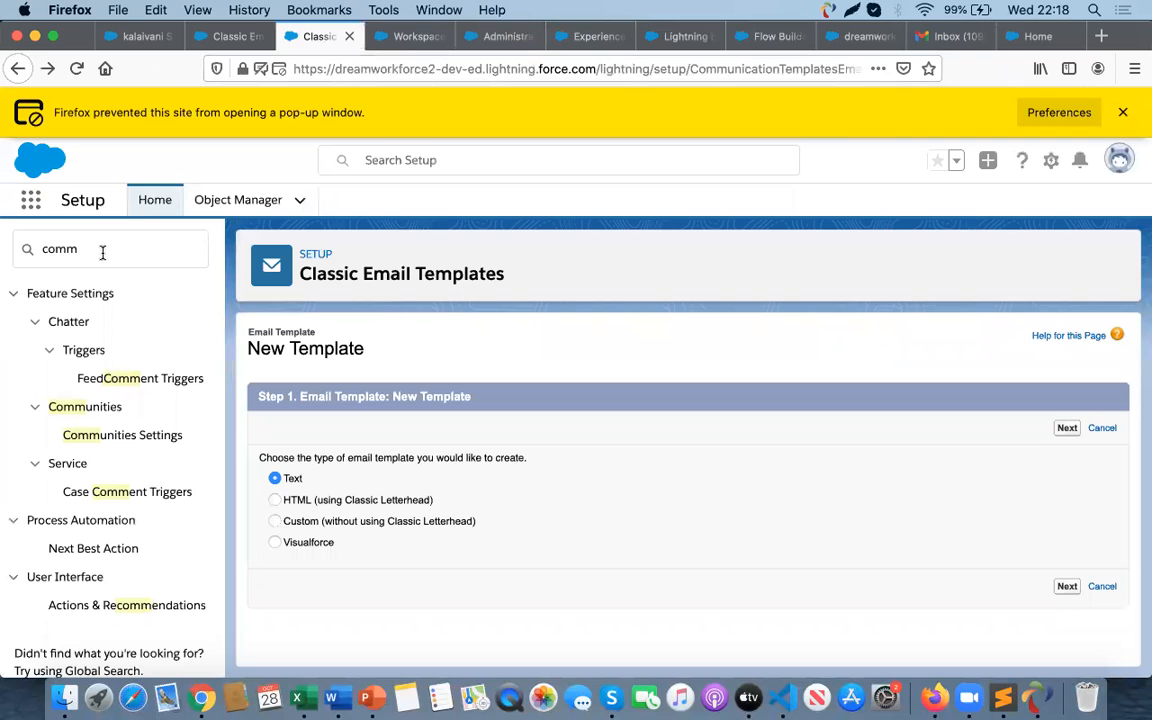
click(1124, 112)
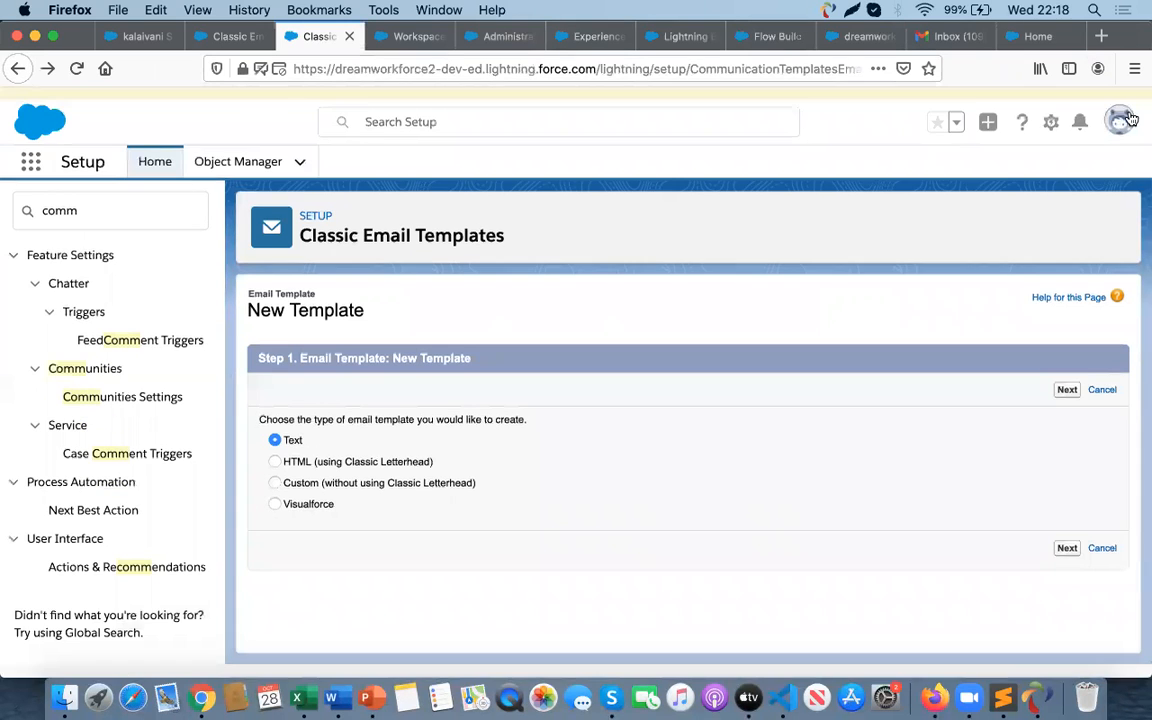
key(super+Tab)
click(968, 43)
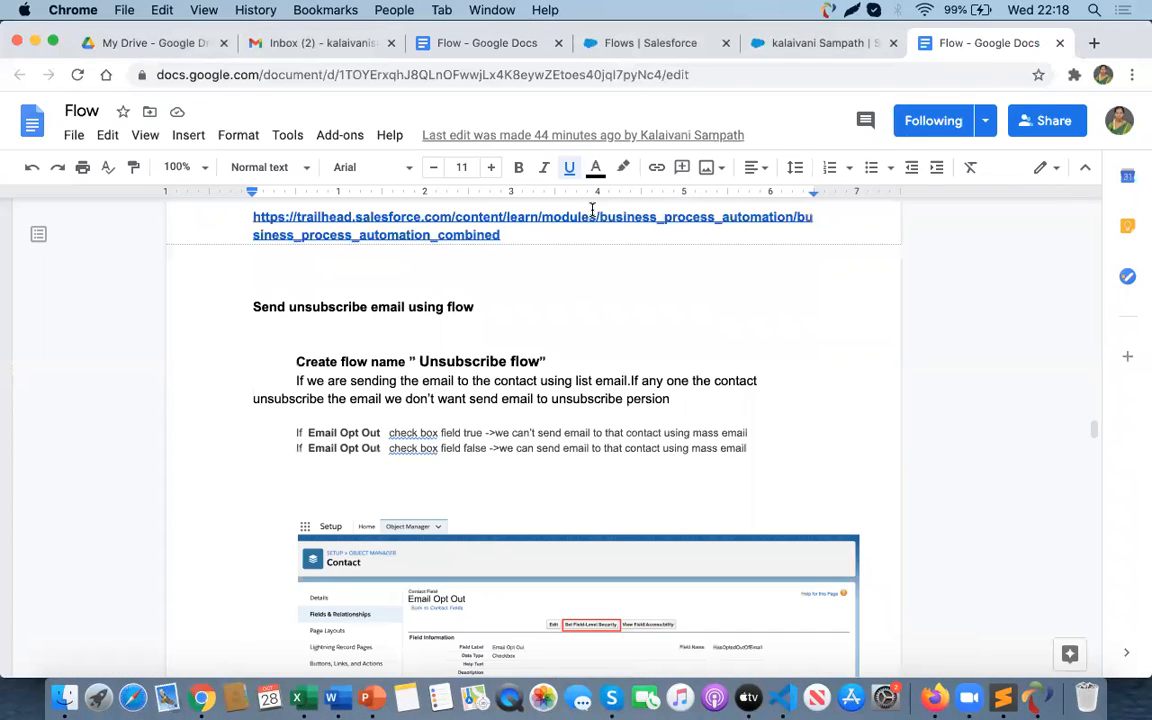
key(super+Tab)
- Search Setup for sharing and open Sharing Settings
double_click(54, 198)
text(s)
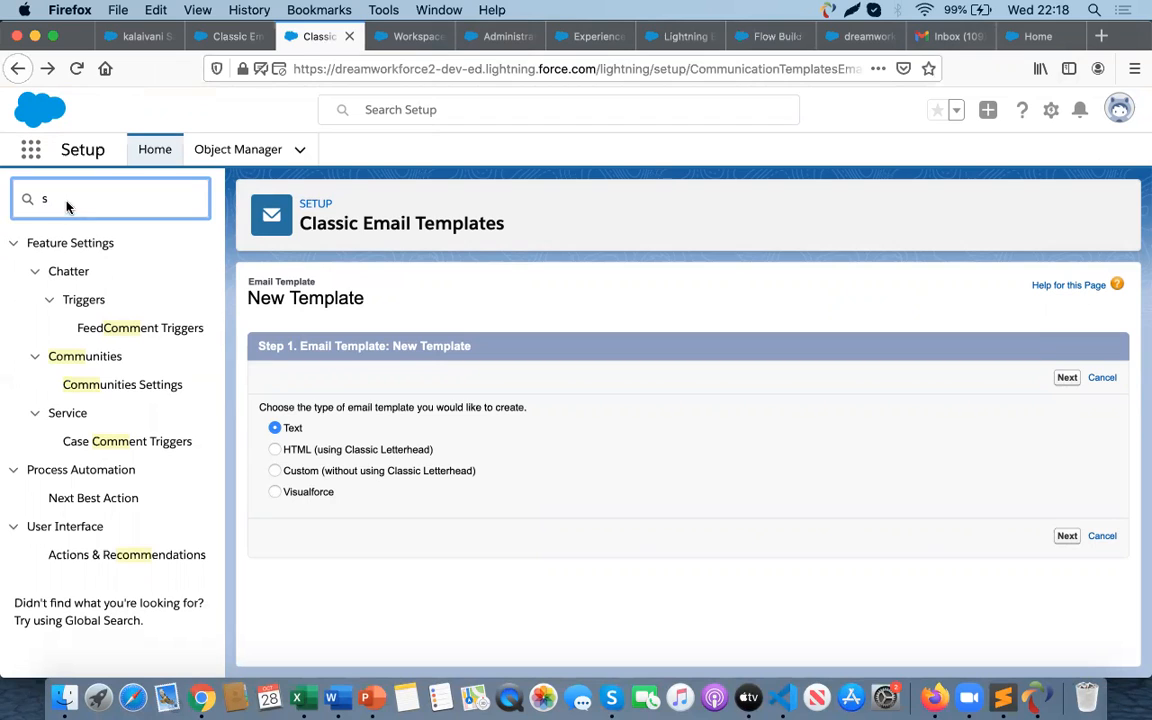
text(h)
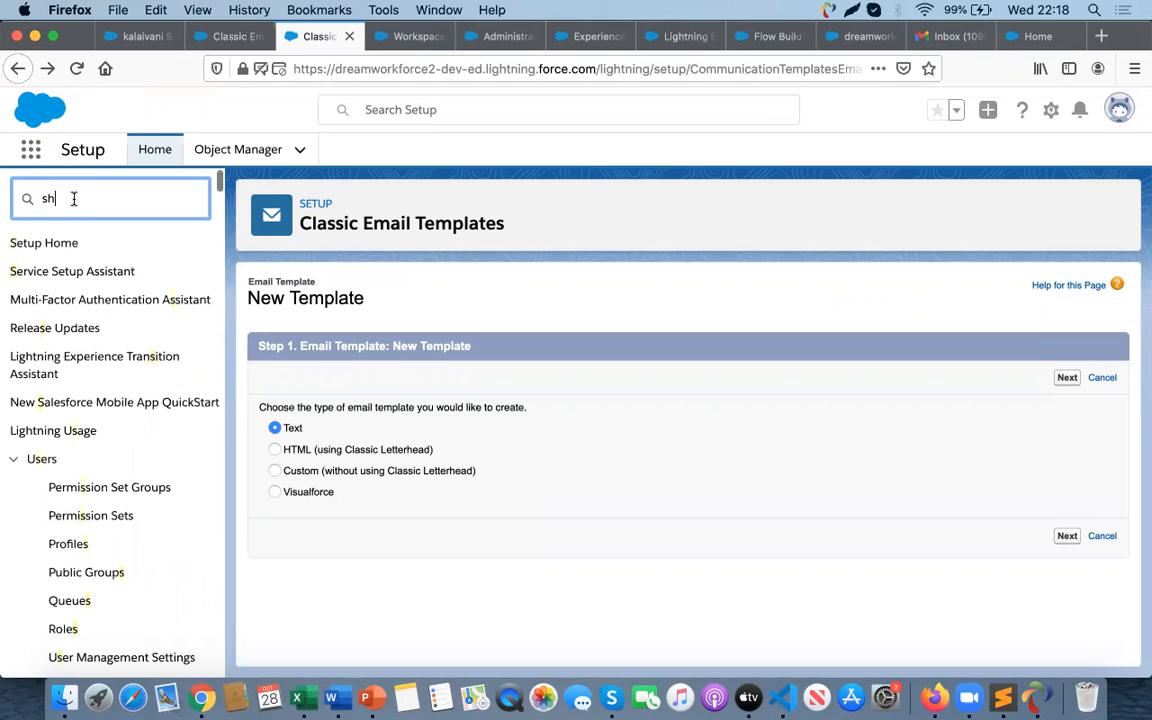
text(aring)
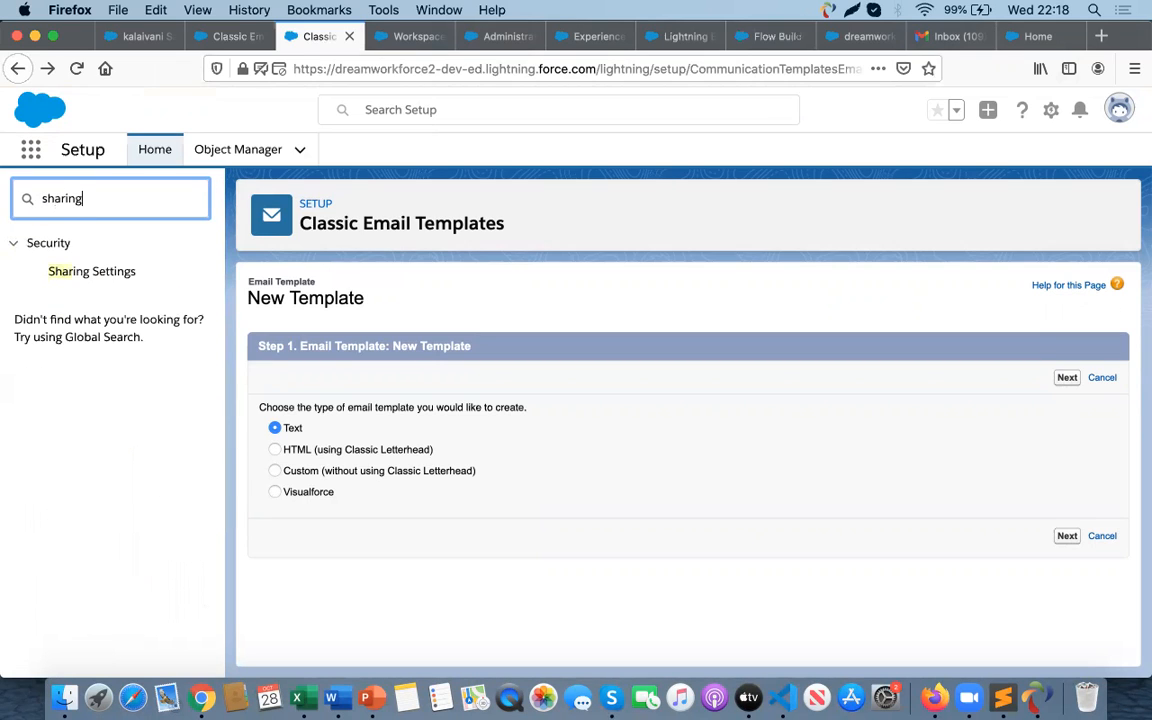
click(99, 283)
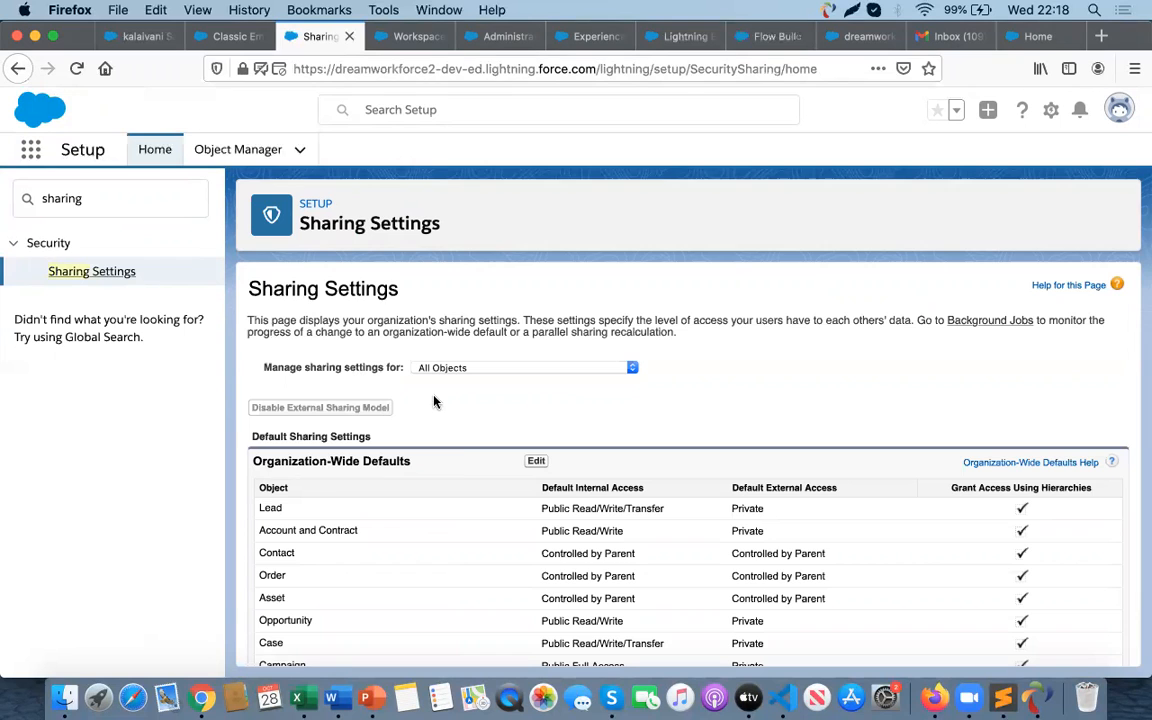
- Edit the Organization-Wide Defaults to set the Contact object's default internal and external access to Private, and save
scroll(488, 467, down, 2)
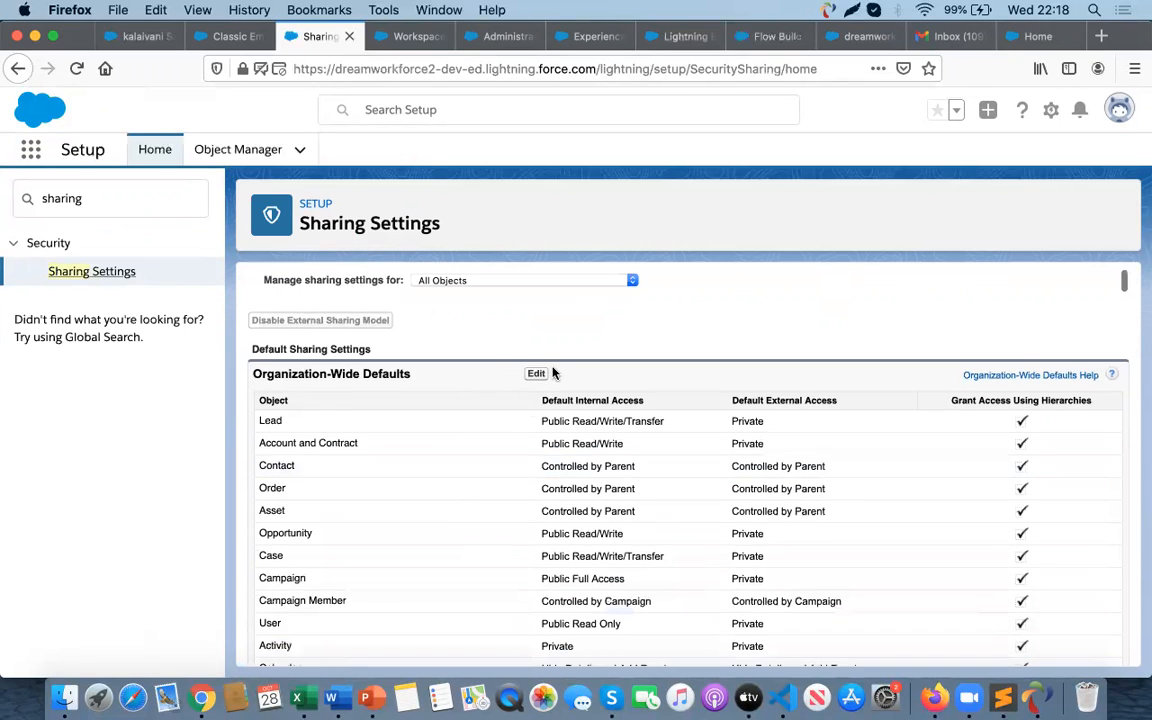
click(535, 374)
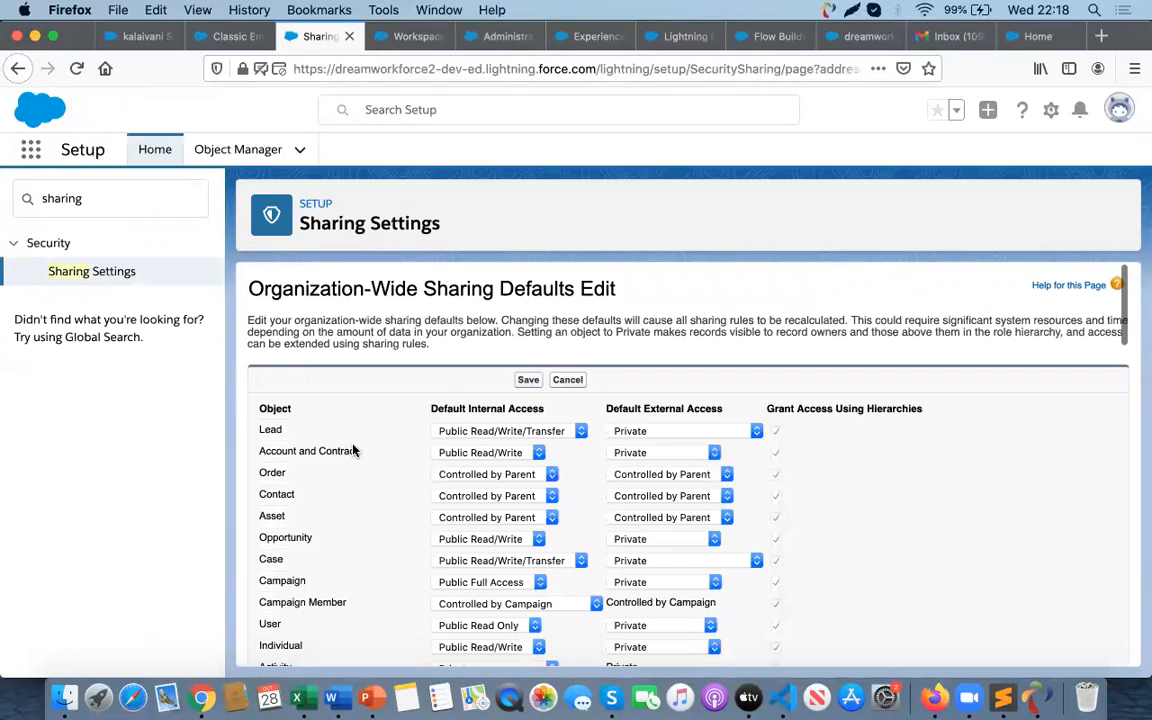
click(485, 496)
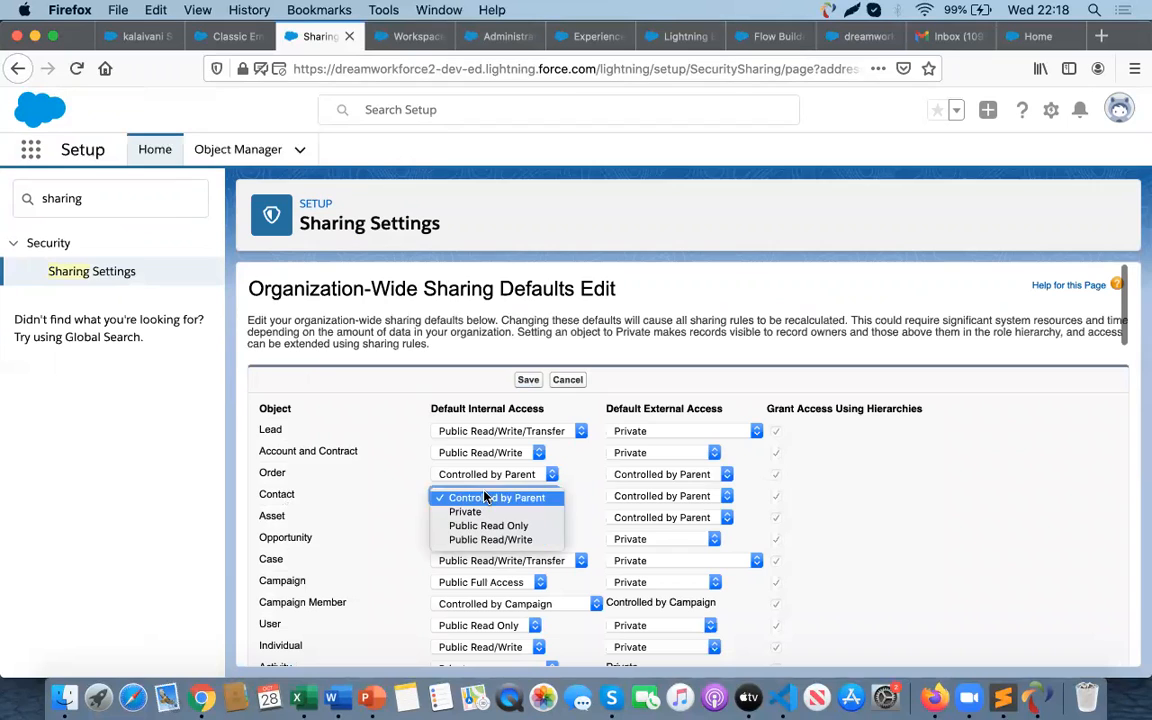
click(472, 512)
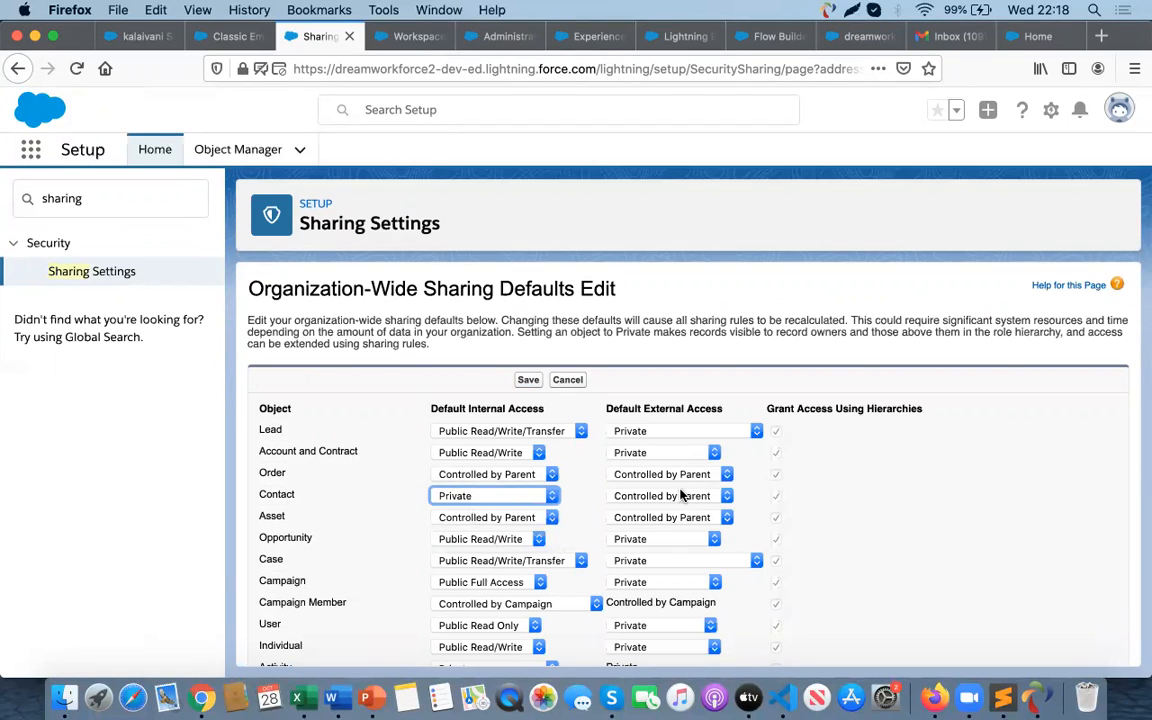
click(622, 496)
click(649, 512)
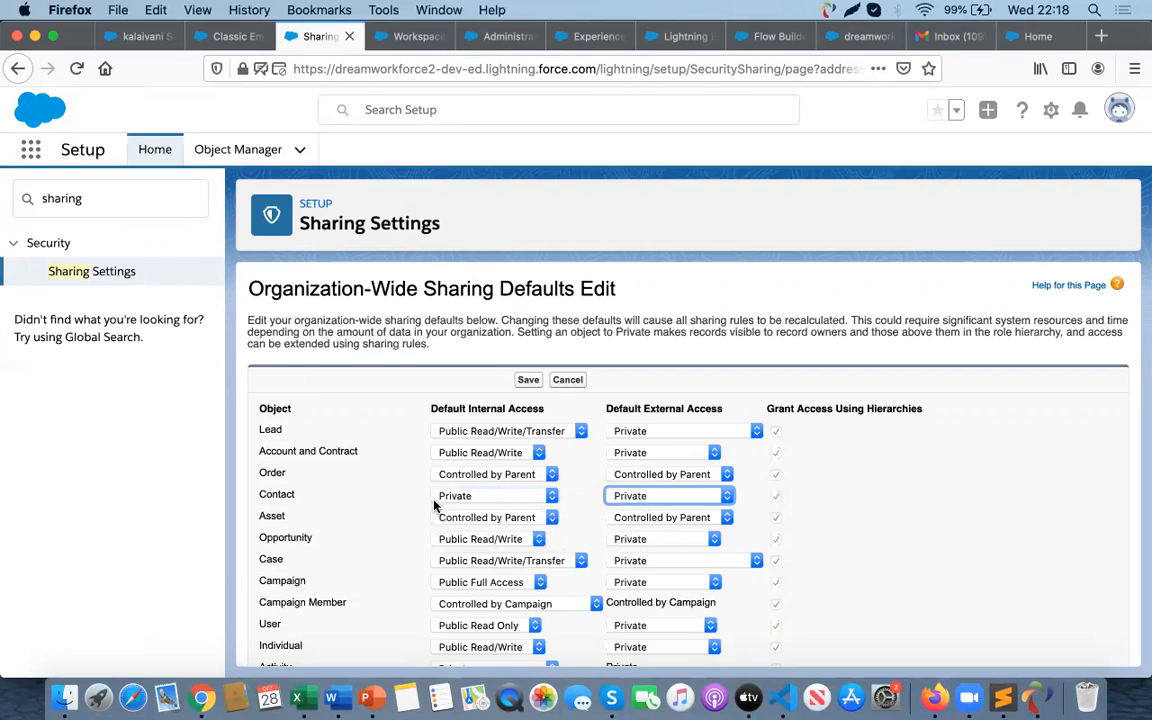
scroll(485, 505, down, 10)
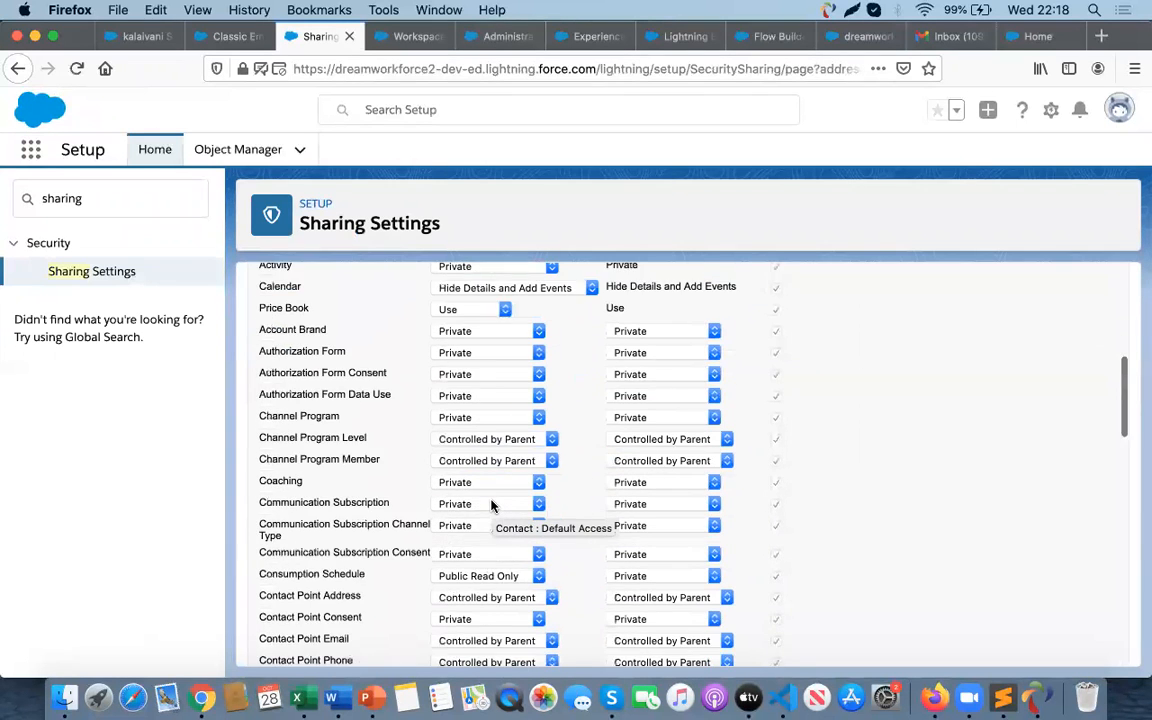
scroll(484, 578, down, 15)
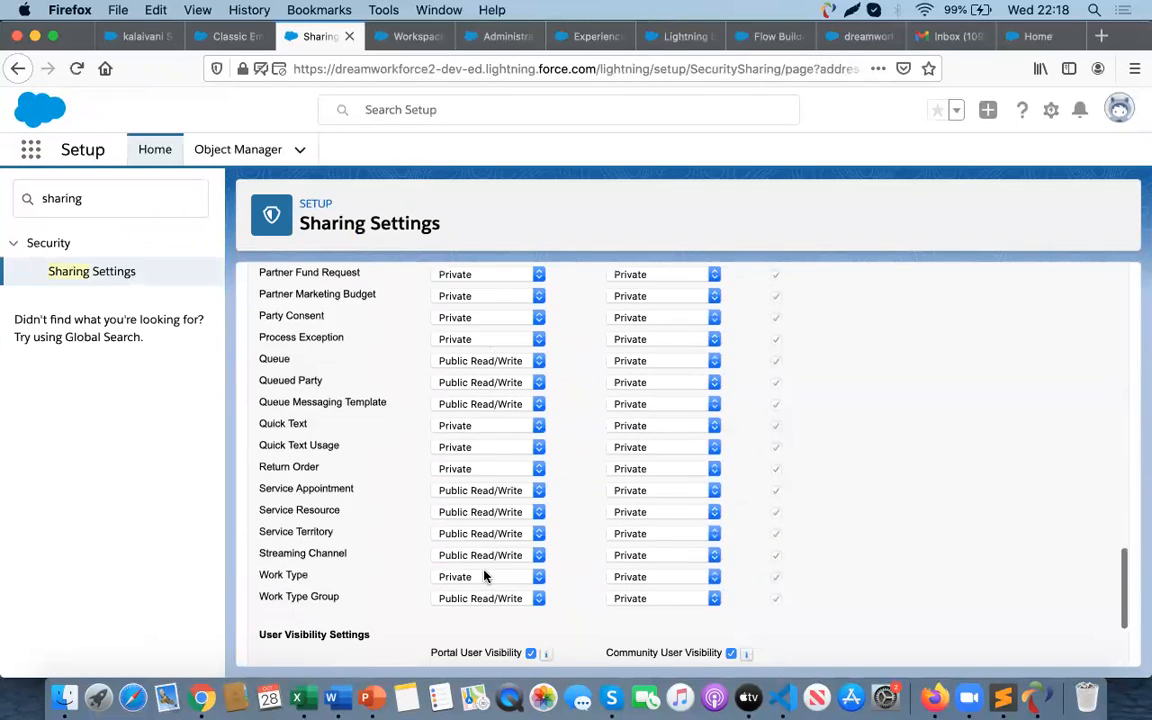
scroll(512, 417, up, 20)
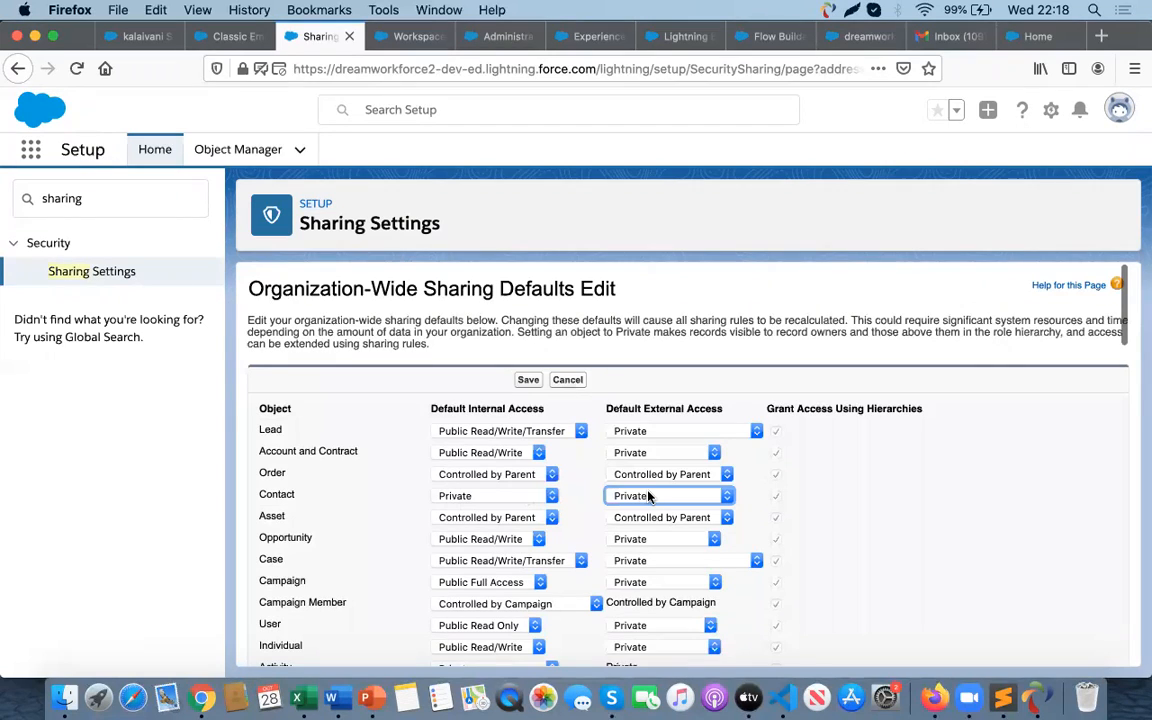
click(528, 380)
click(873, 347)
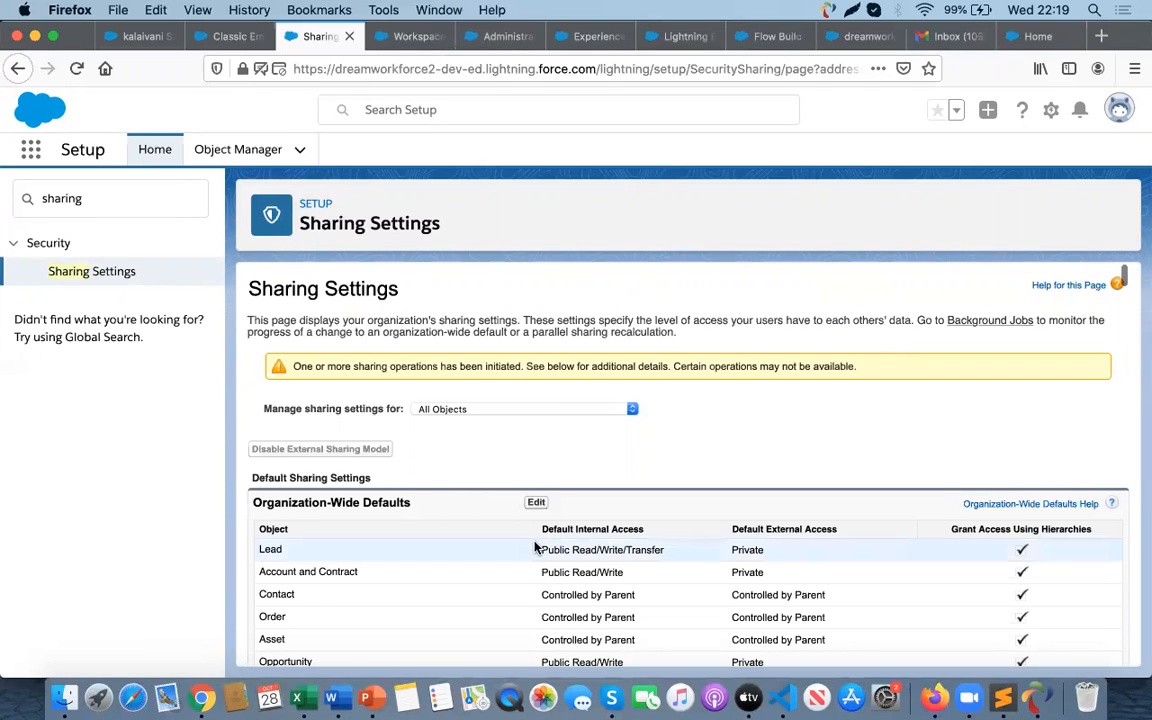
- Reload Sharing Settings and review the object sharing rules sections
scroll(535, 547, down, 15)
scroll(535, 547, down, 10)
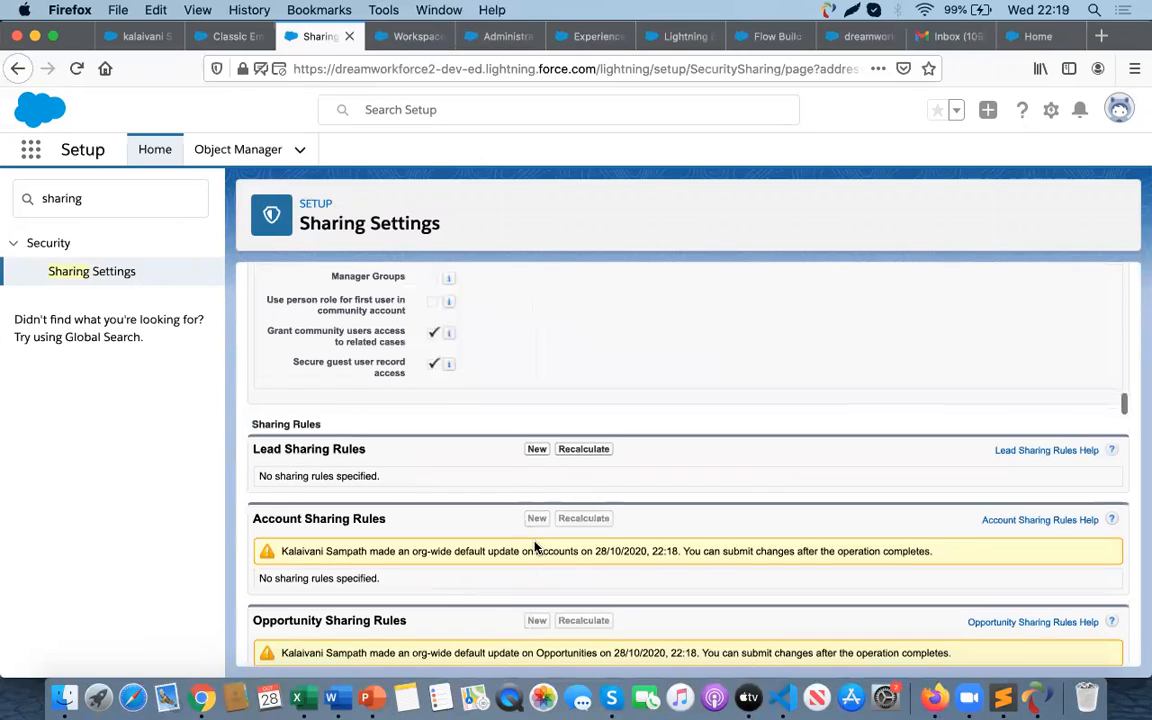
scroll(535, 547, down, 2)
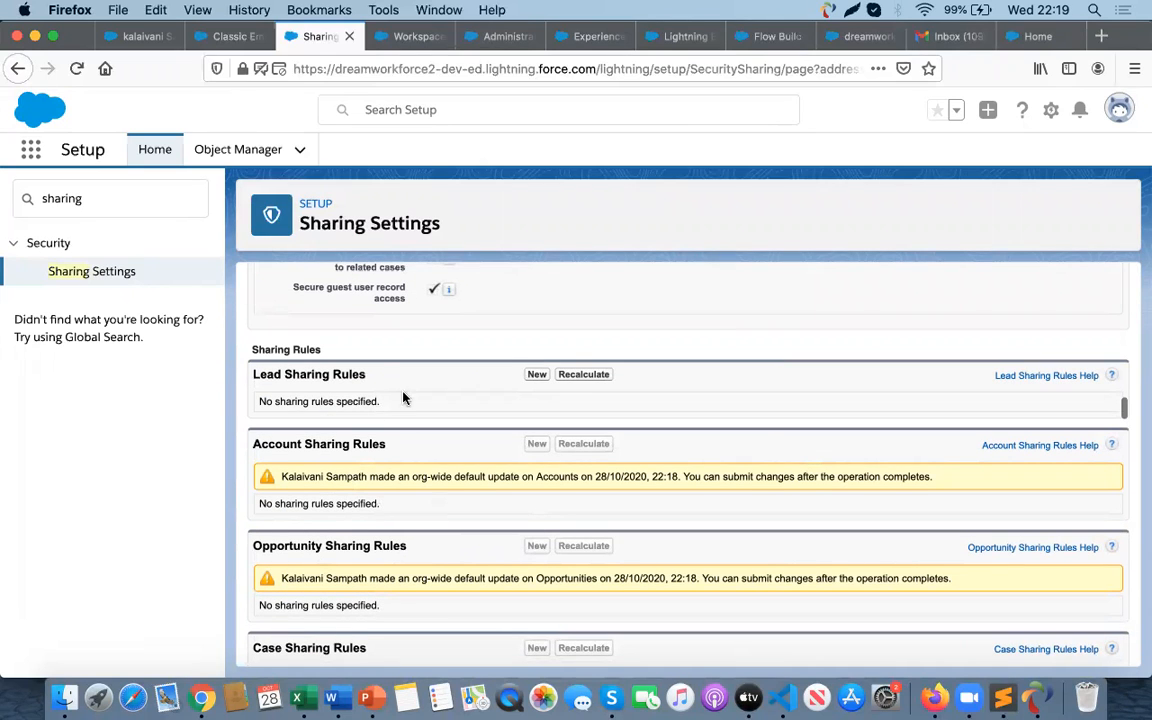
scroll(404, 398, up, 3)
scroll(404, 398, down, 4)
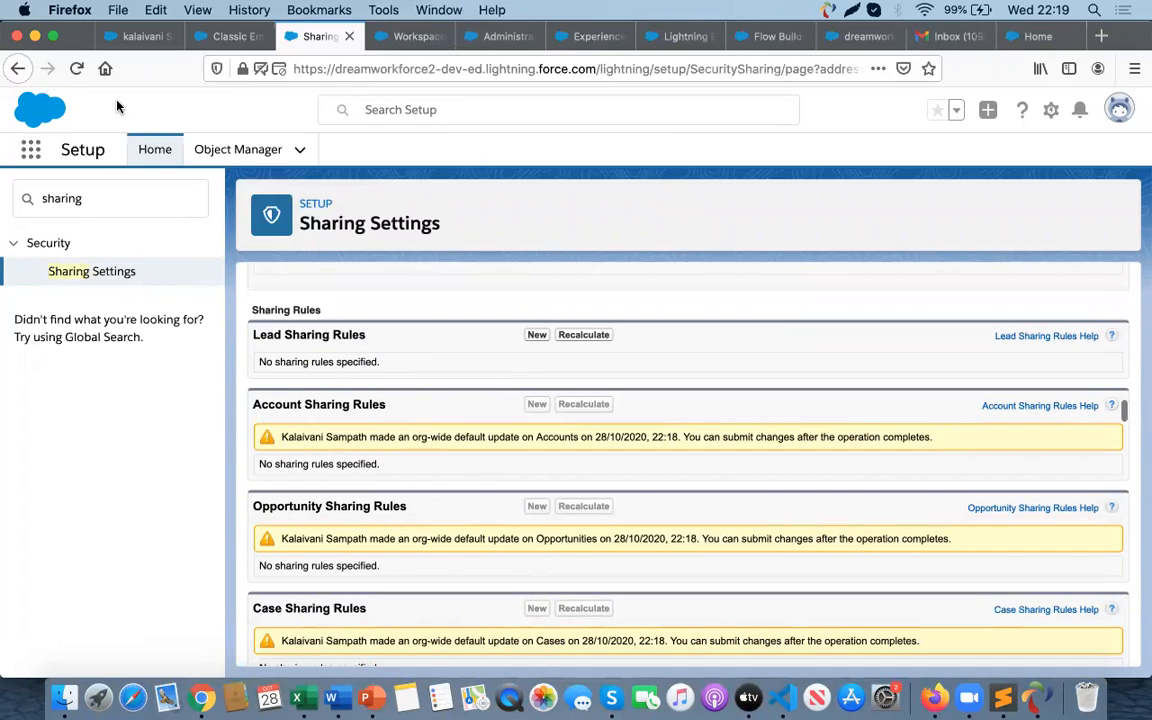
click(76, 69)
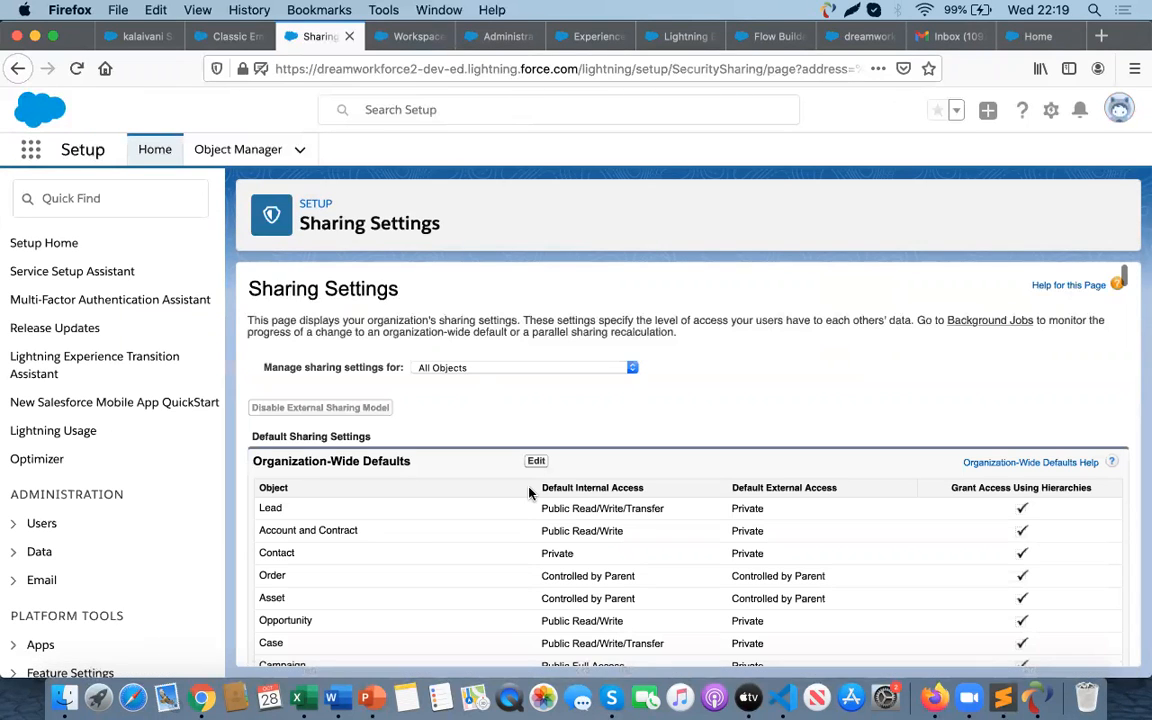
scroll(530, 492, down, 15)
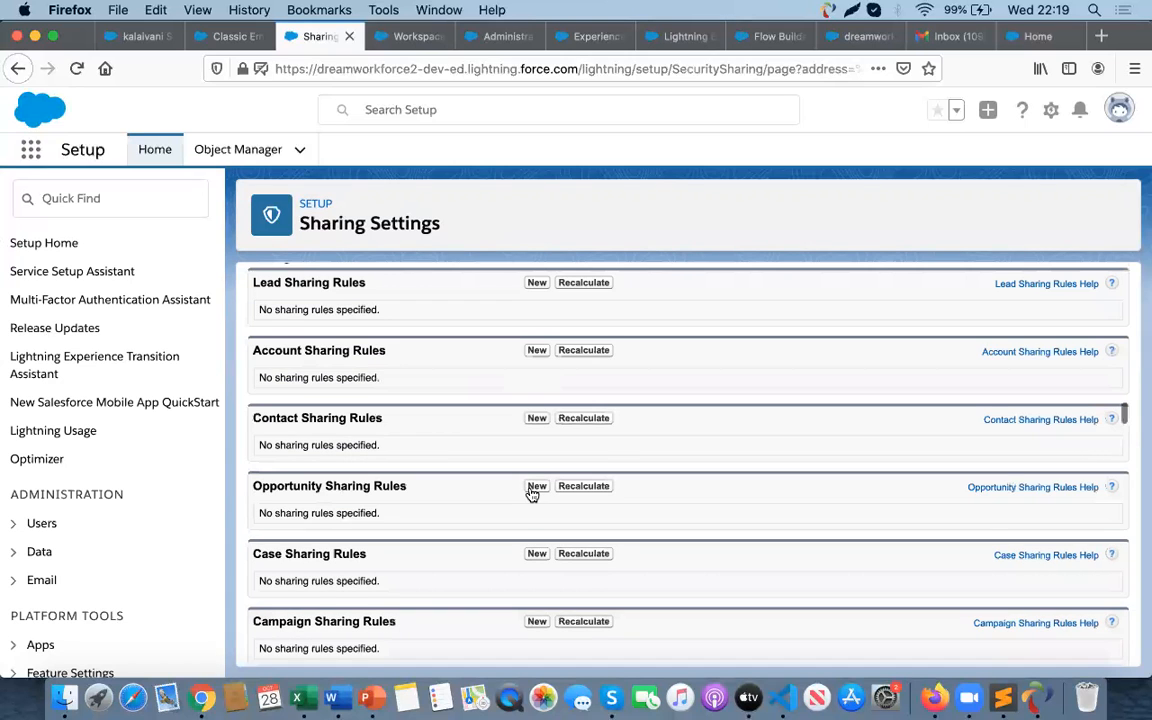
scroll(532, 493, up, 2)
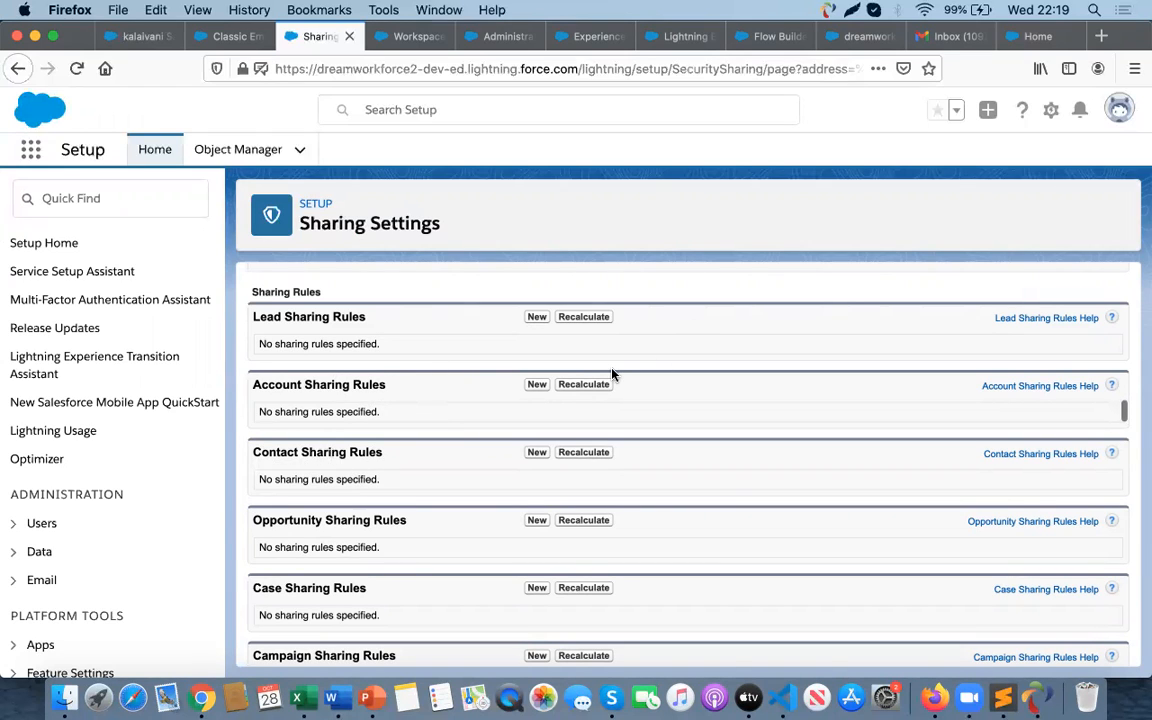
- Create a new Contact sharing rule labeled Share the contact record with the Guest user access, based on criteria rule type
click(537, 455)
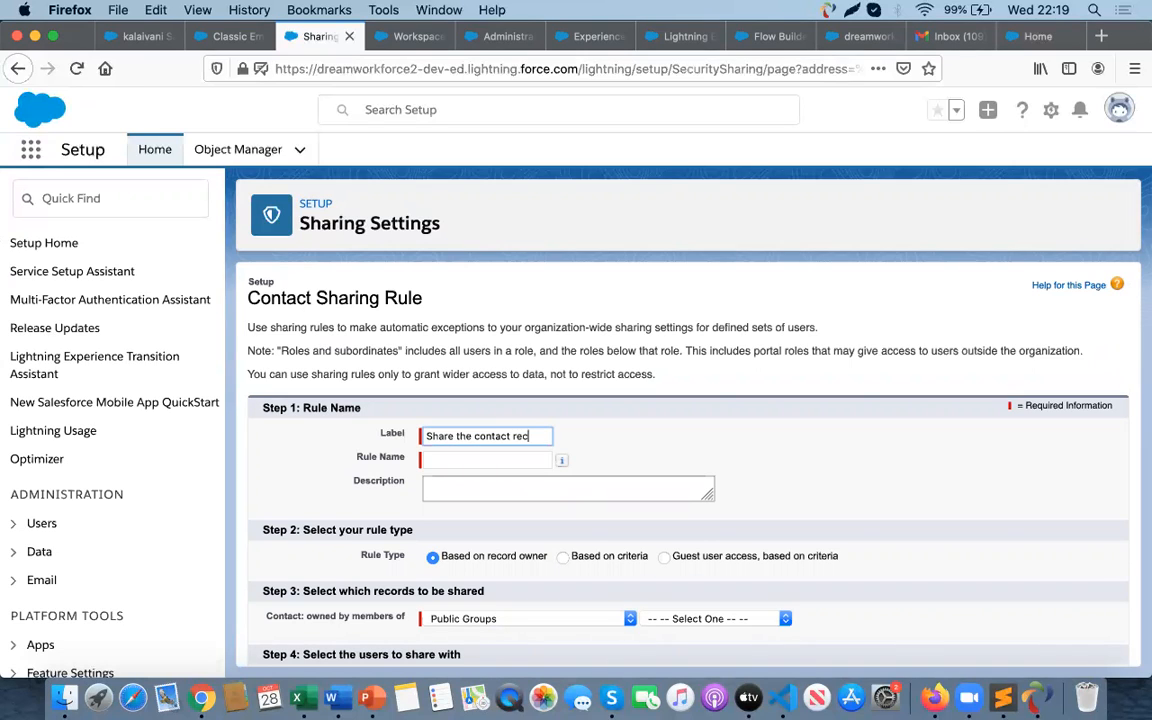
click(442, 462)
scroll(470, 520, down, 2)
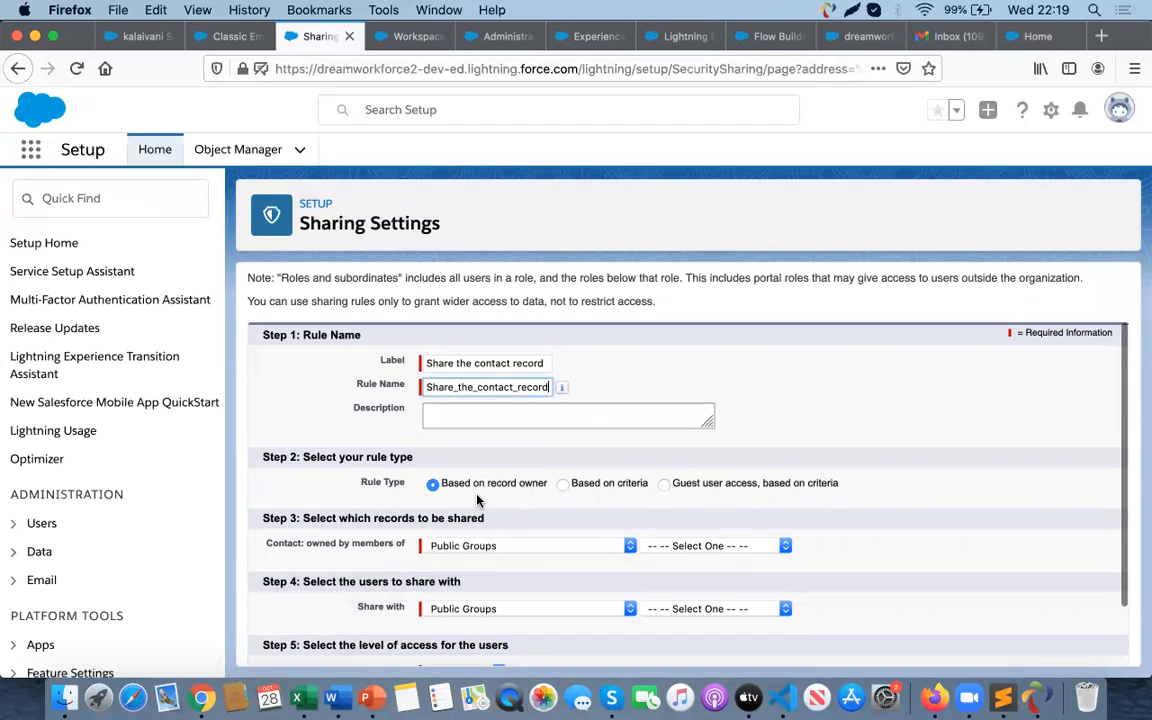
click(664, 483)
scroll(590, 511, down, 2)
scroll(590, 511, down, 2)
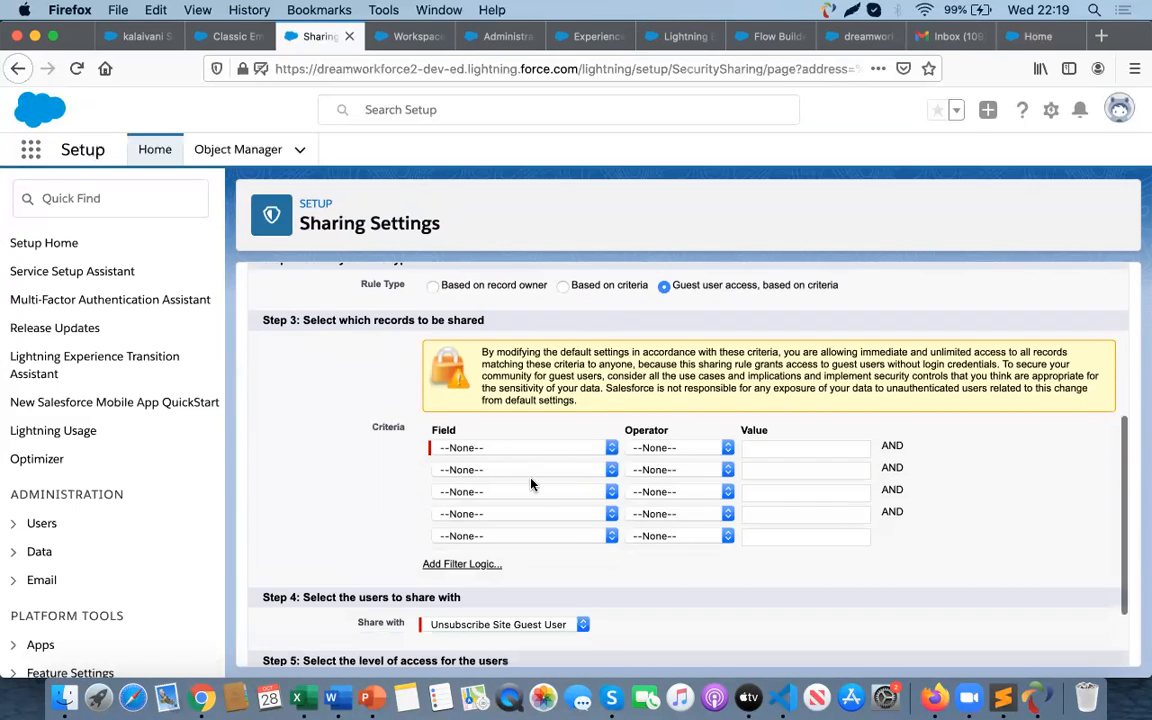
- Add a sharing criterion where First Name is not equal to null
click(504, 450)
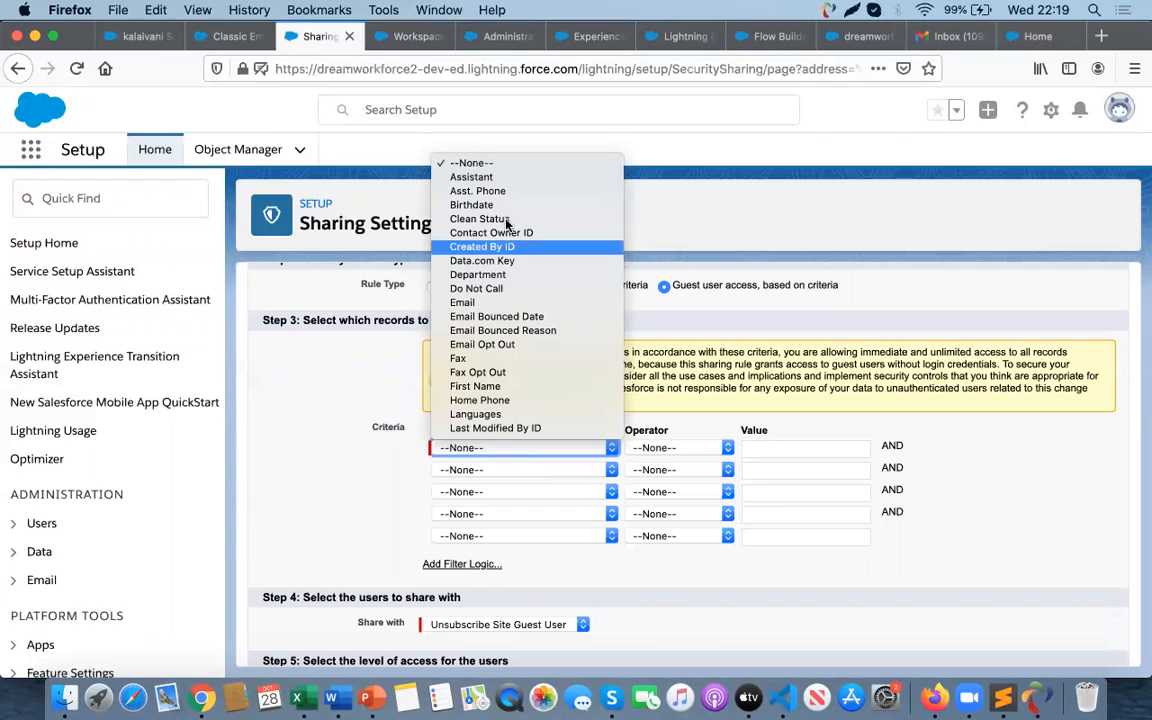
click(474, 387)
click(676, 449)
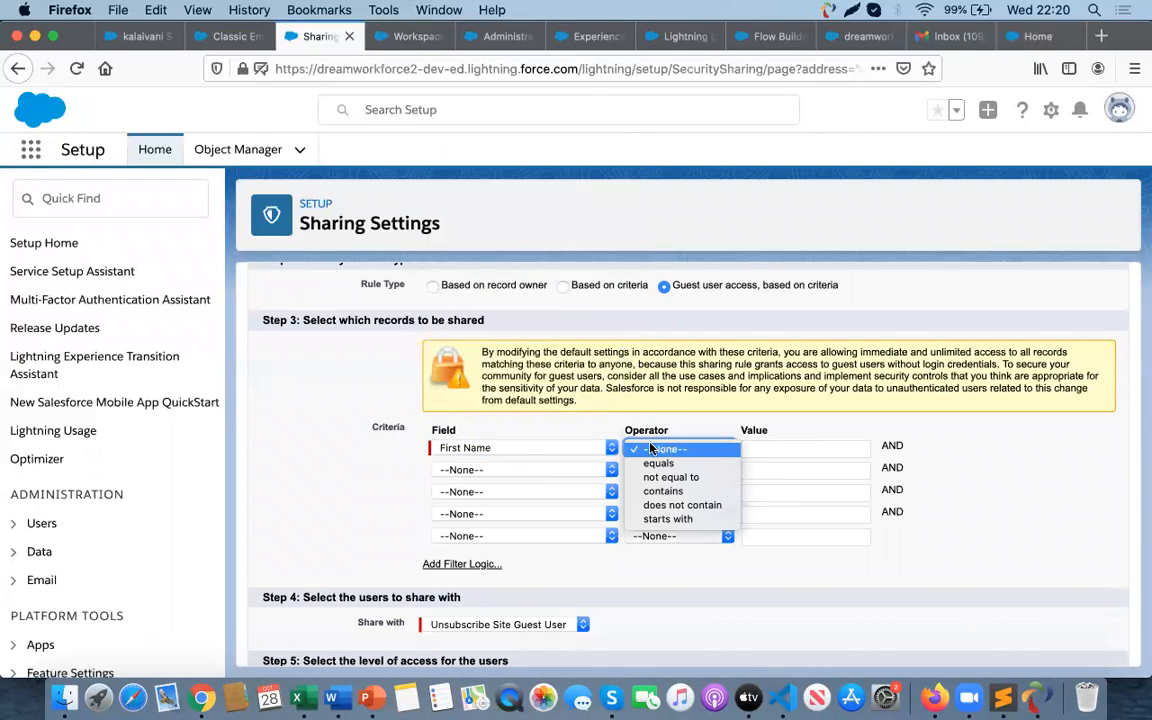
click(506, 456)
click(508, 458)
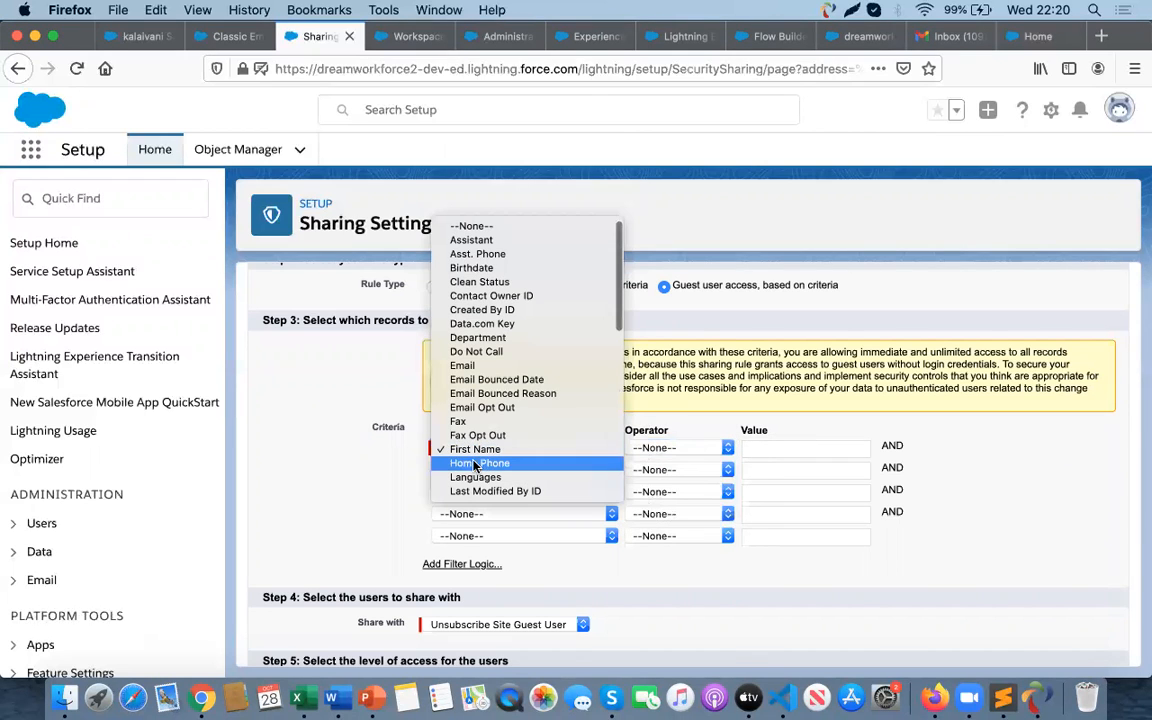
key(l)
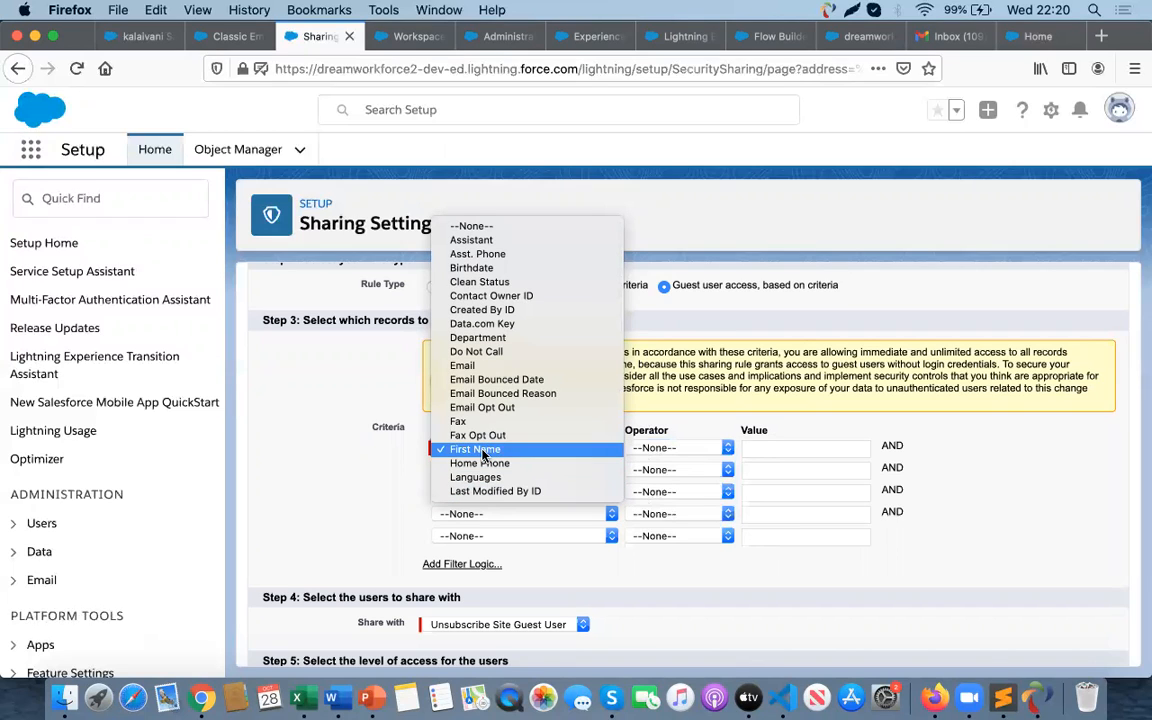
click(483, 450)
click(705, 447)
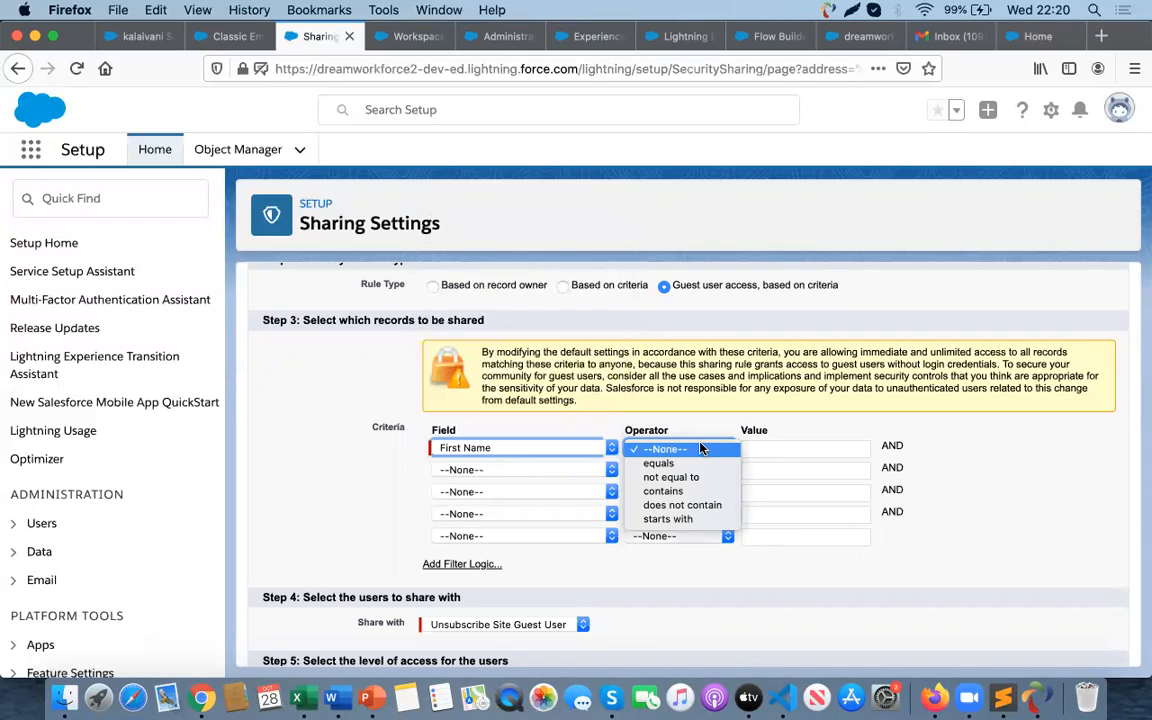
click(672, 478)
click(754, 449)
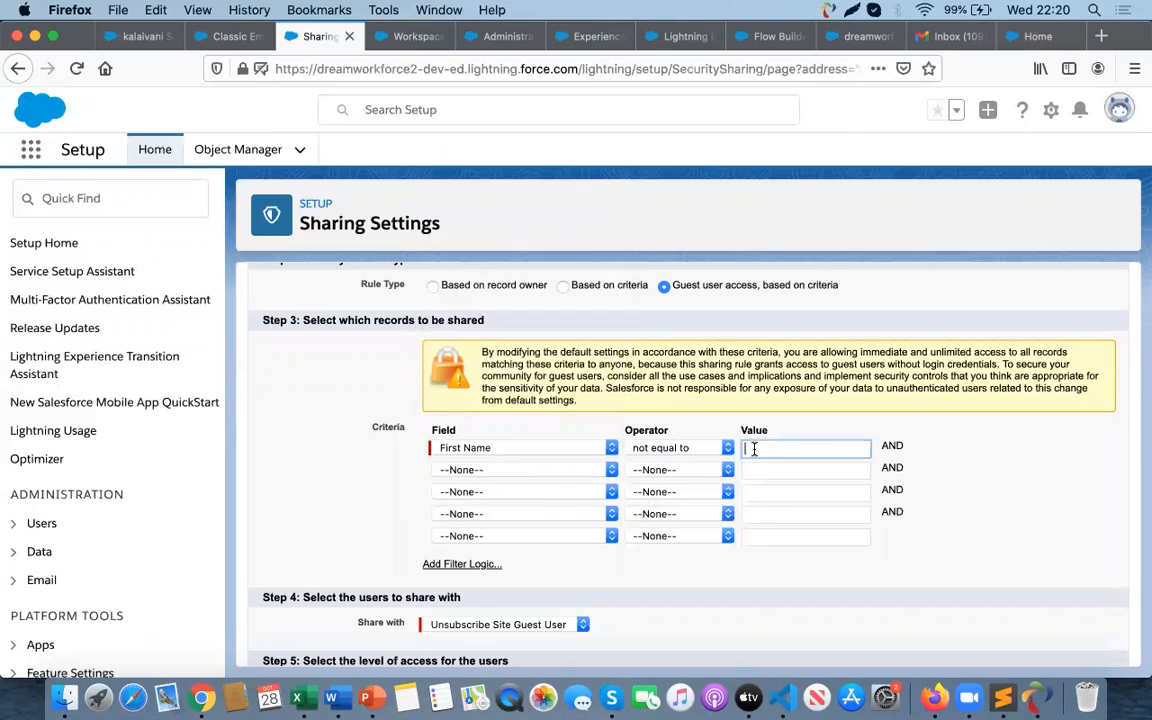
text(null)
click(993, 489)
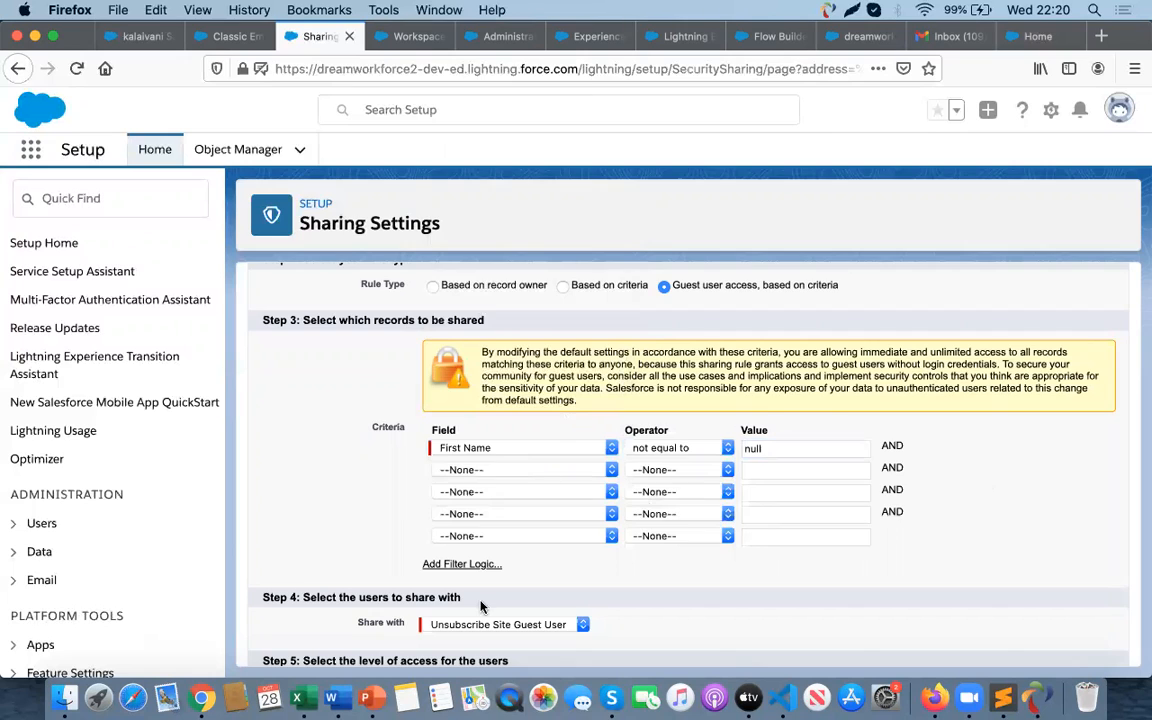
- Change the criterion's field to Last Name
scroll(480, 606, down, 3)
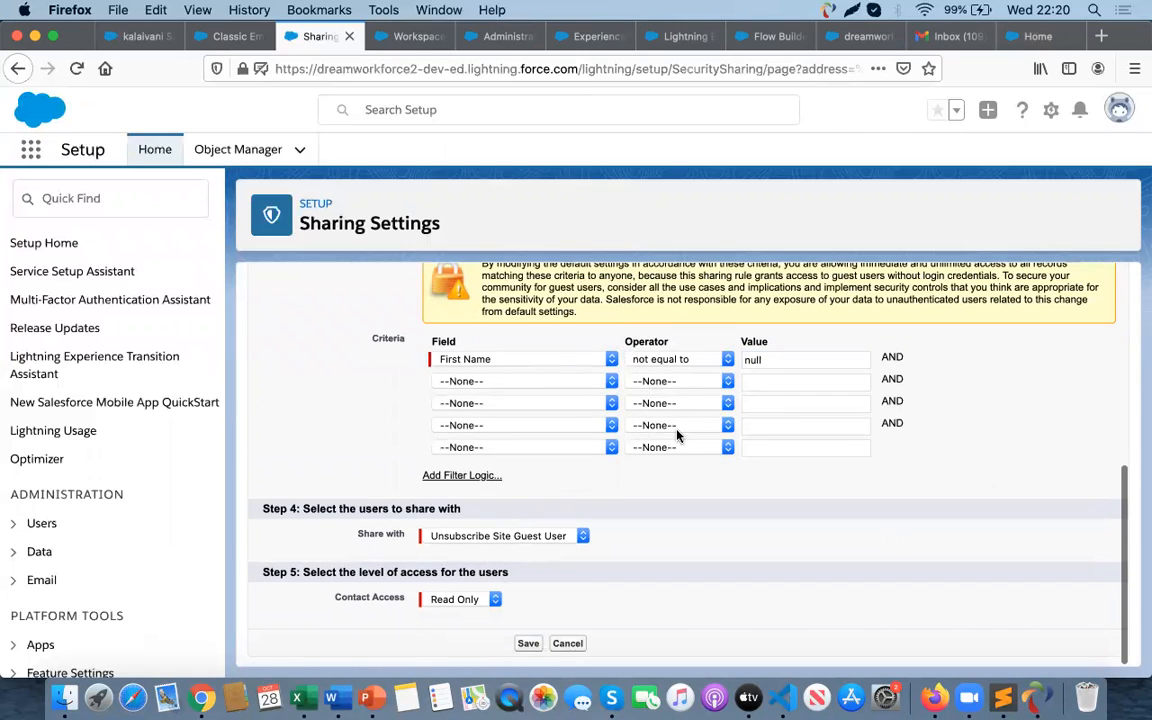
click(483, 601)
click(470, 599)
click(530, 359)
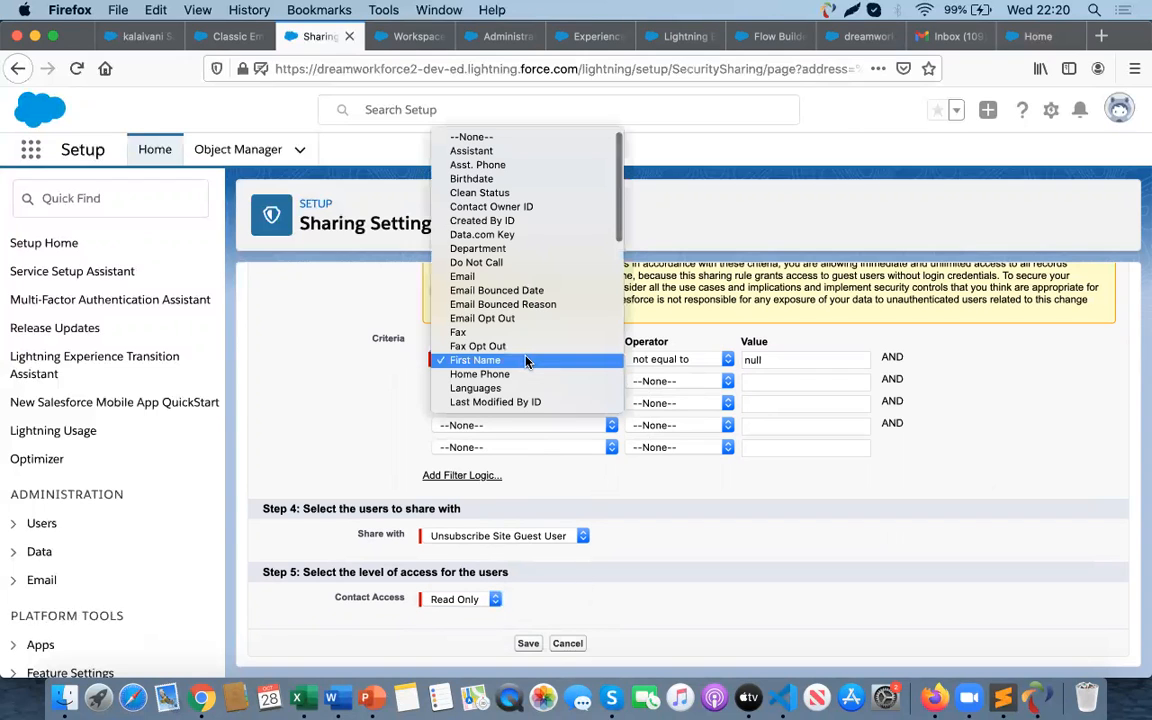
key(Down)
key(Down)
key(Down)
key(Down)
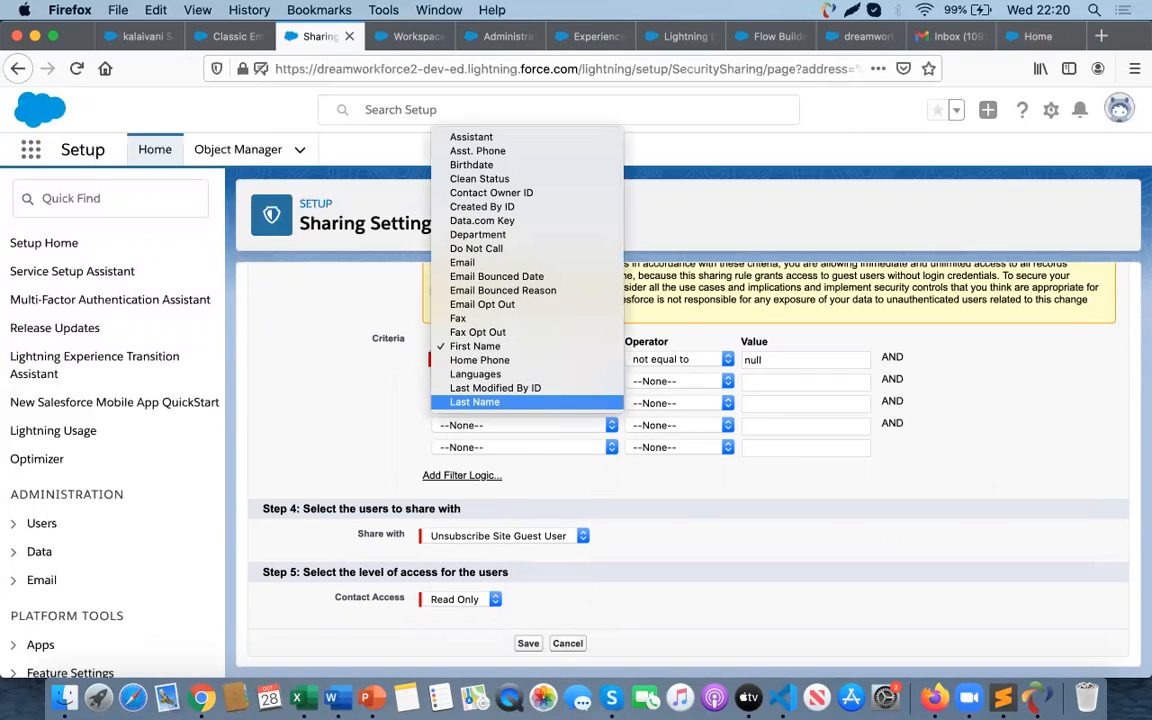
click(475, 401)
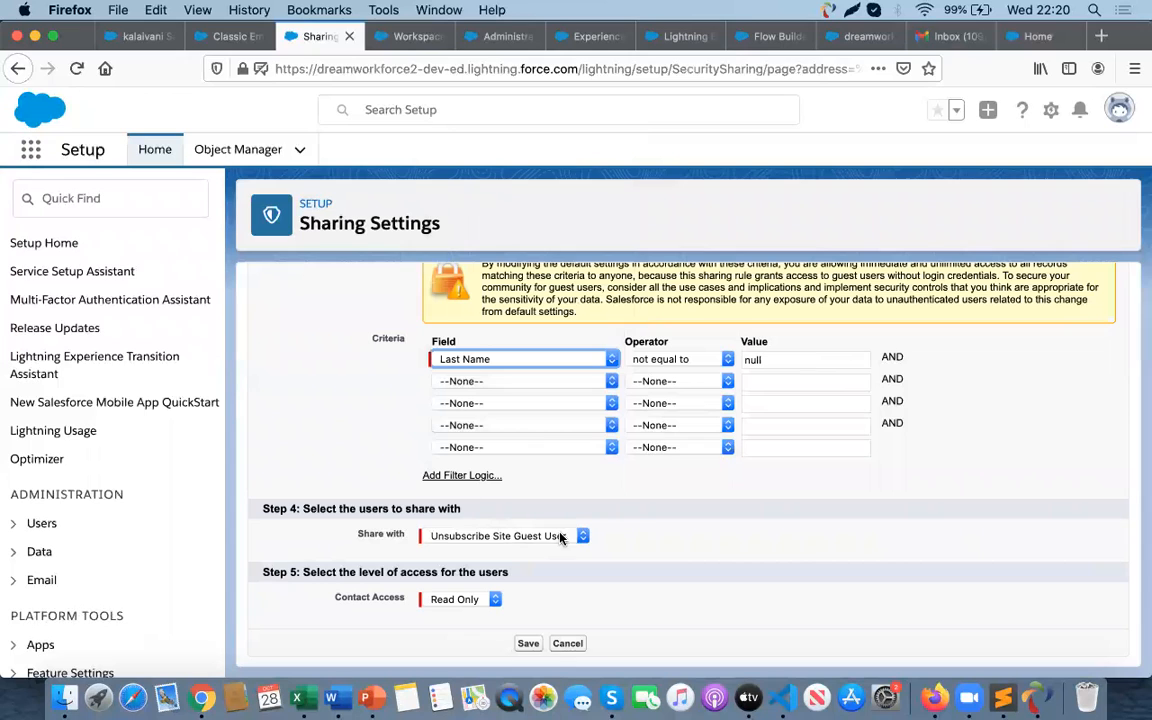
- Save the Contact sharing rule and confirm the background recalculation
click(659, 566)
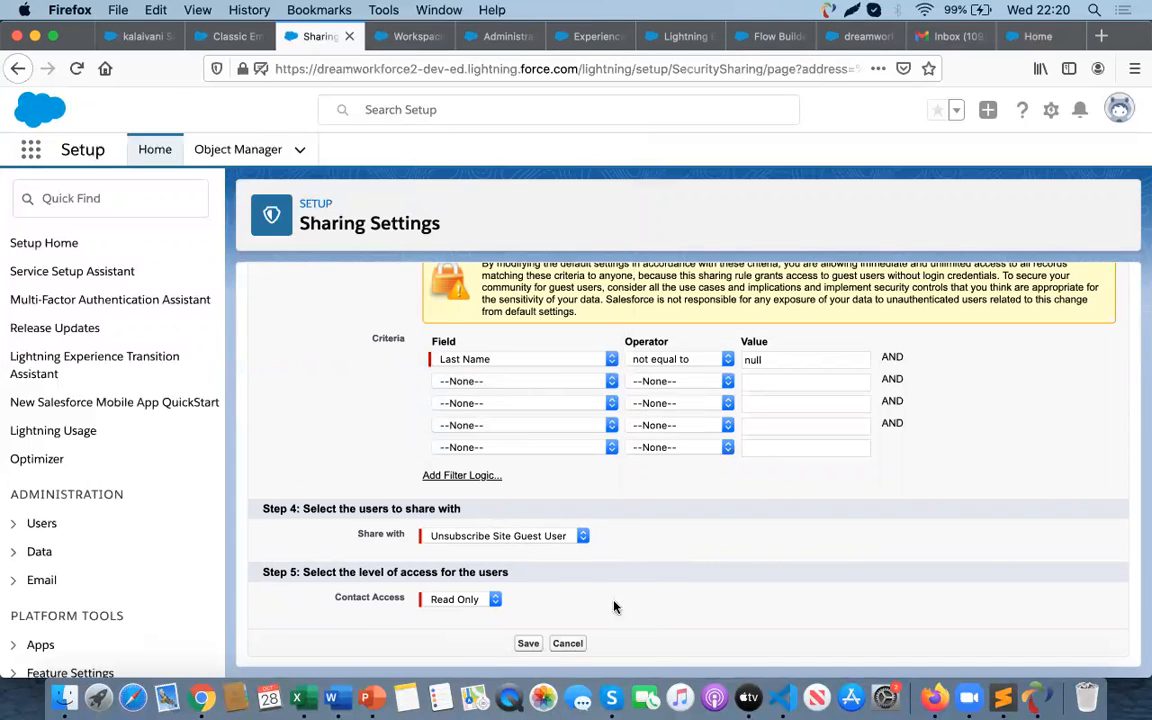
click(530, 644)
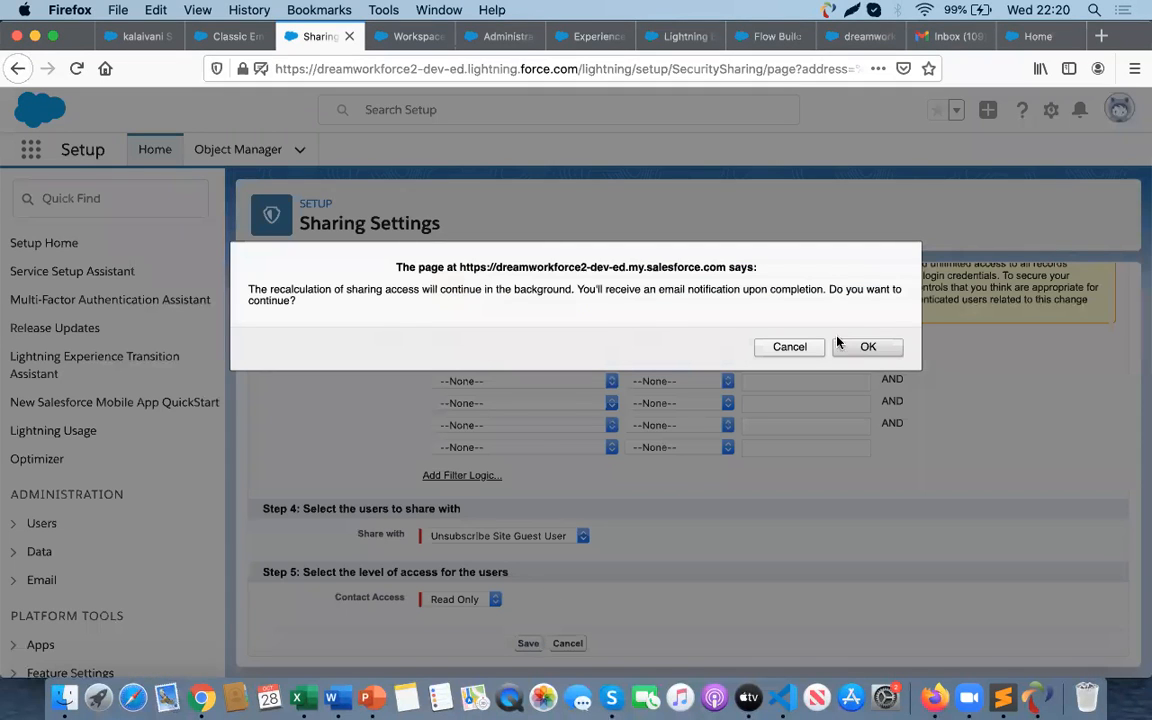
click(868, 346)
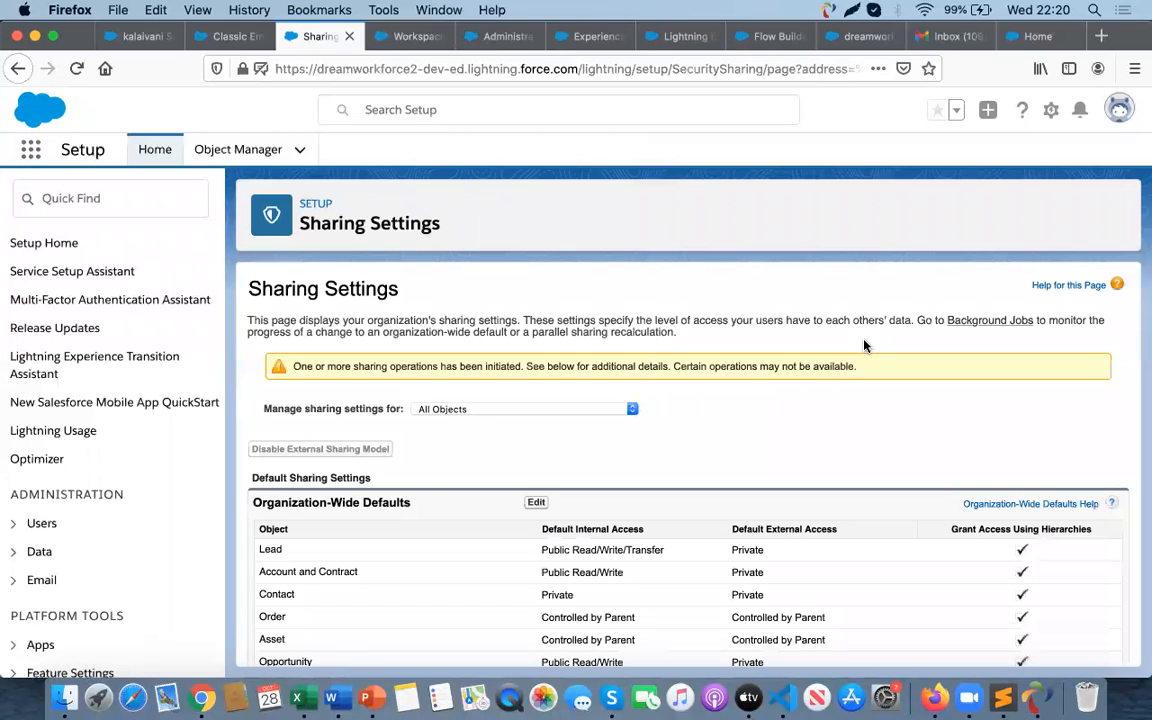
- Reload Sharing Settings, switch to Chrome and open a new browser tab
click(75, 68)
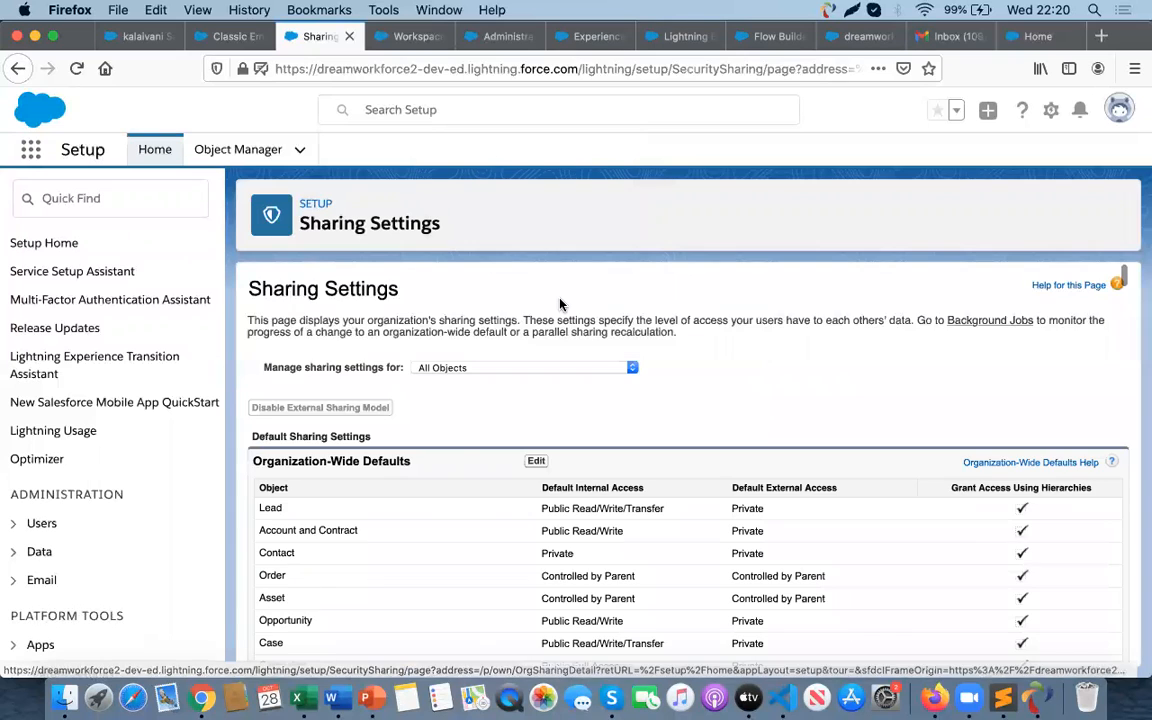
key(super+Tab)
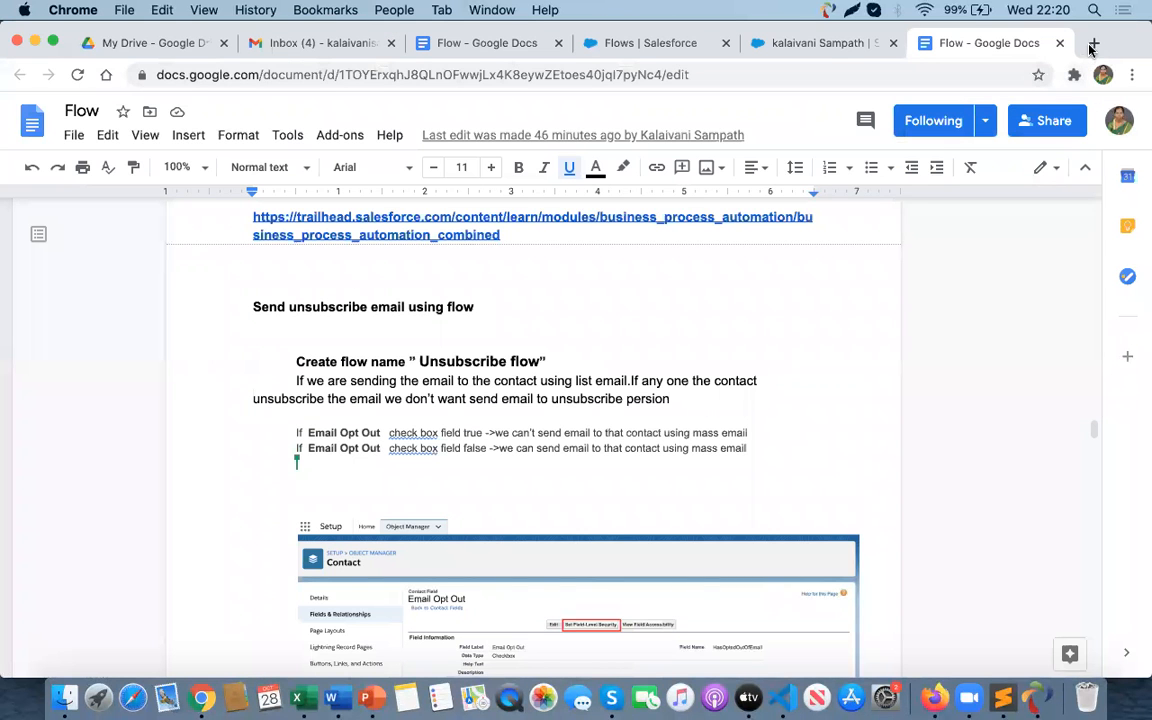
click(1093, 45)
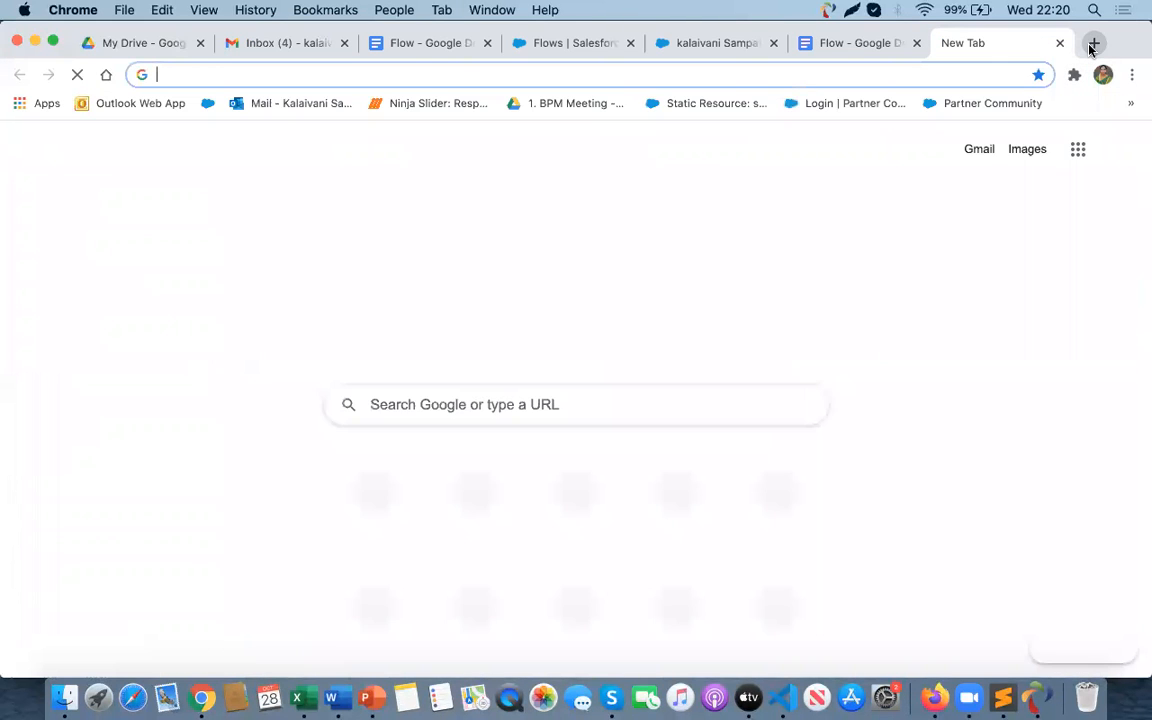
- Open the copied community URL in the new browser tab
text(https://sunsubscribe20-developer-edition.um6.force.com/Unsubscribe)
key(Return)
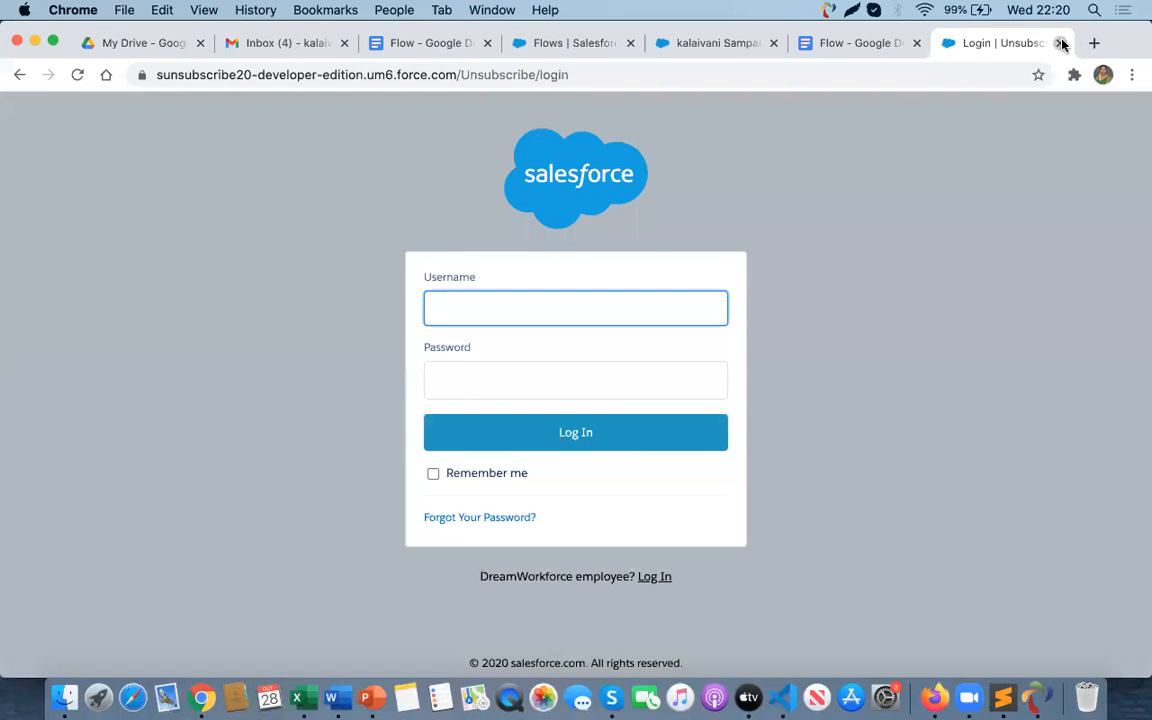
- Publish the Unsubscribe experience from Experience Builder and preview the site
click(1060, 43)
key(super+Tab)
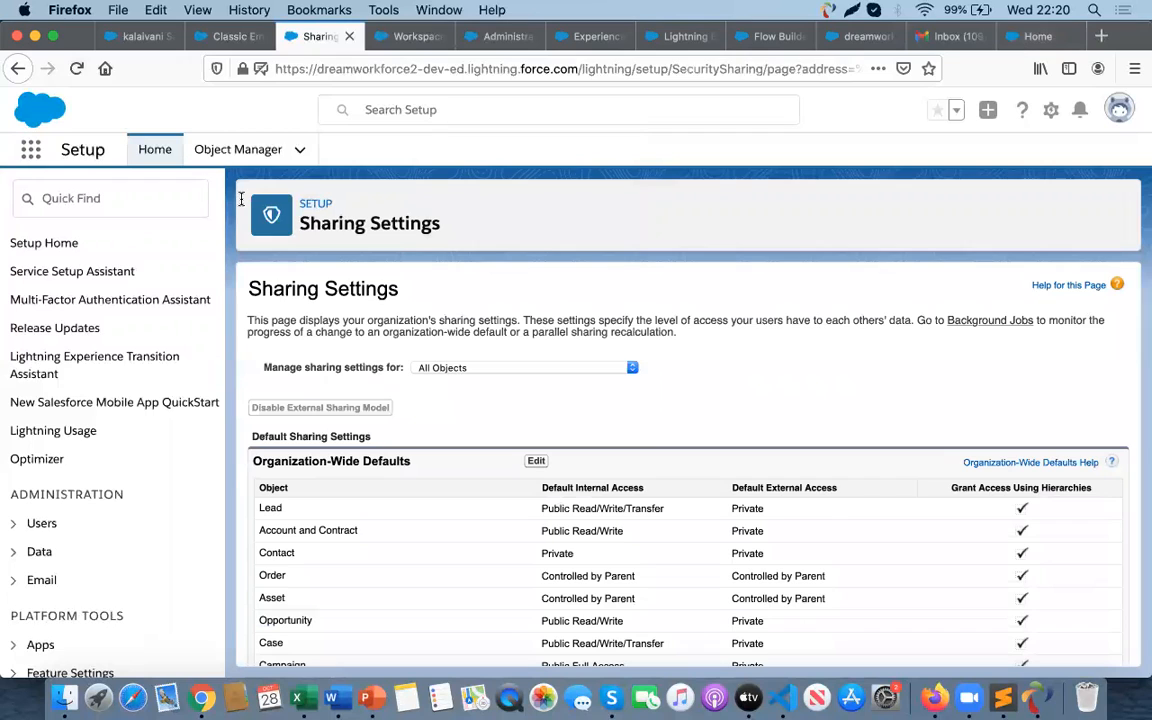
click(78, 69)
click(76, 68)
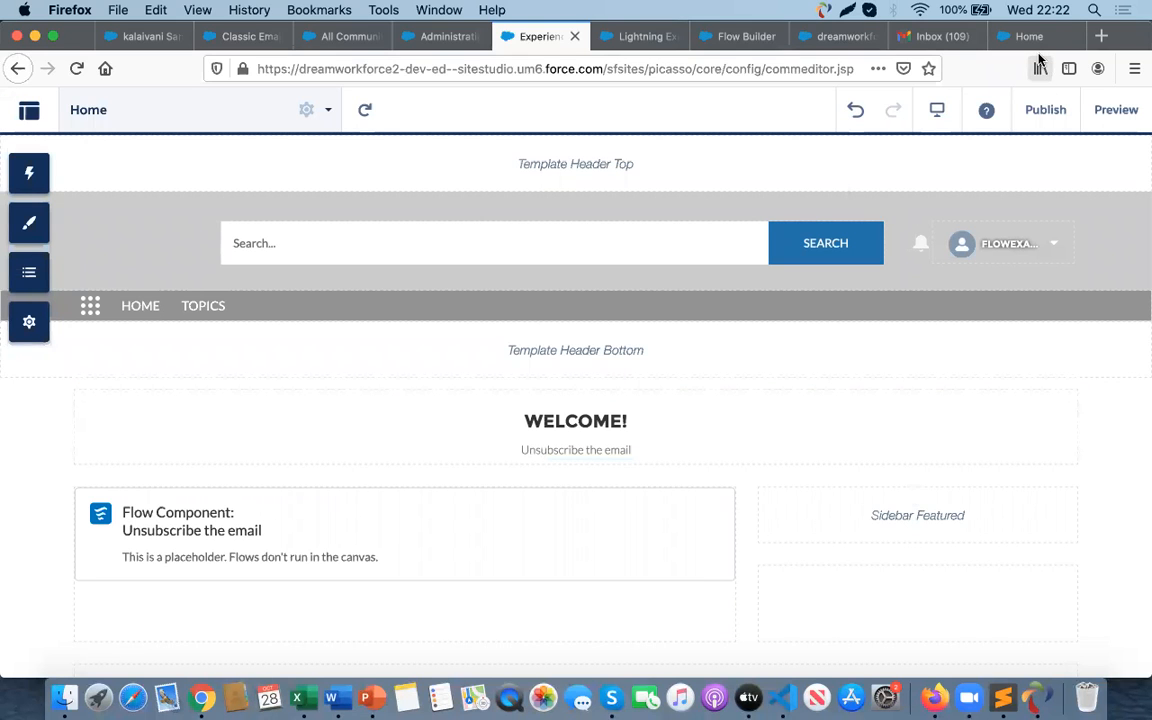
key(super+Tab)
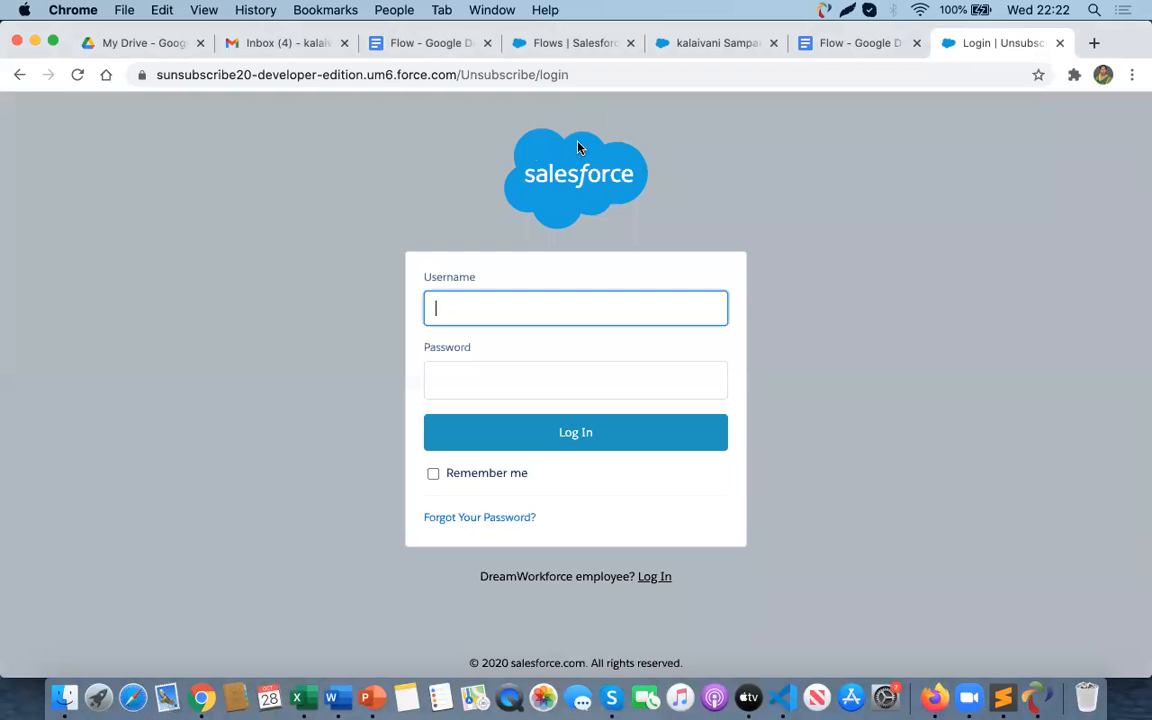
key(super+Tab)
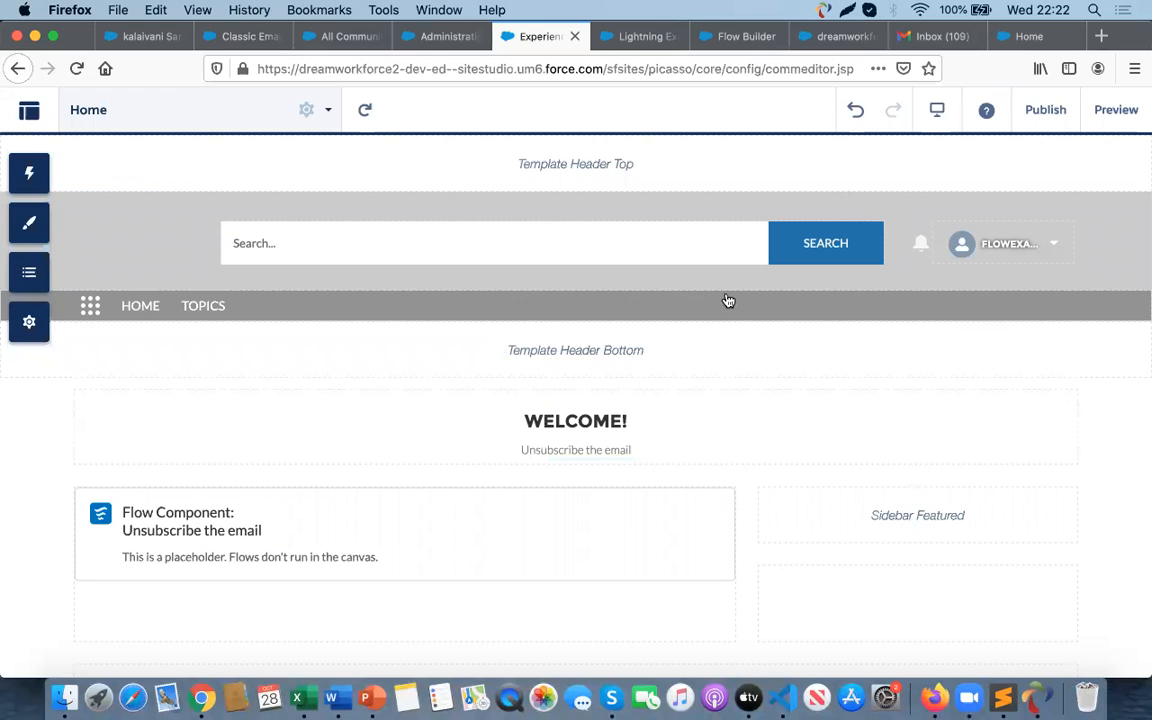
click(1049, 113)
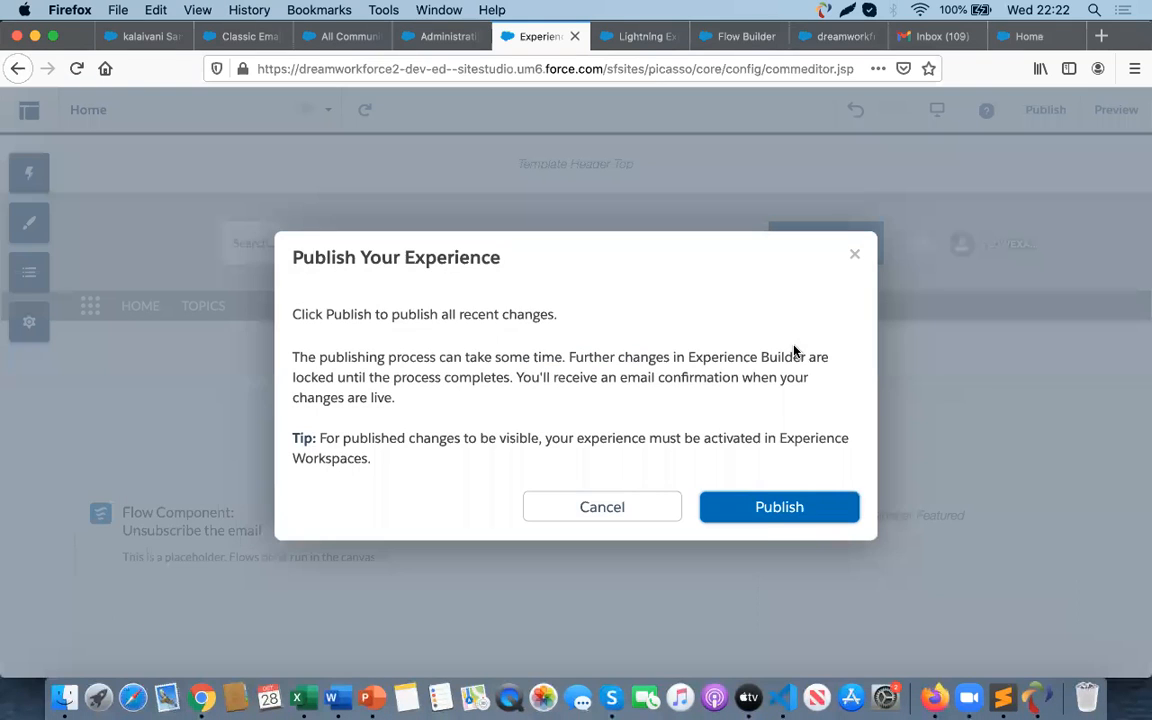
click(779, 508)
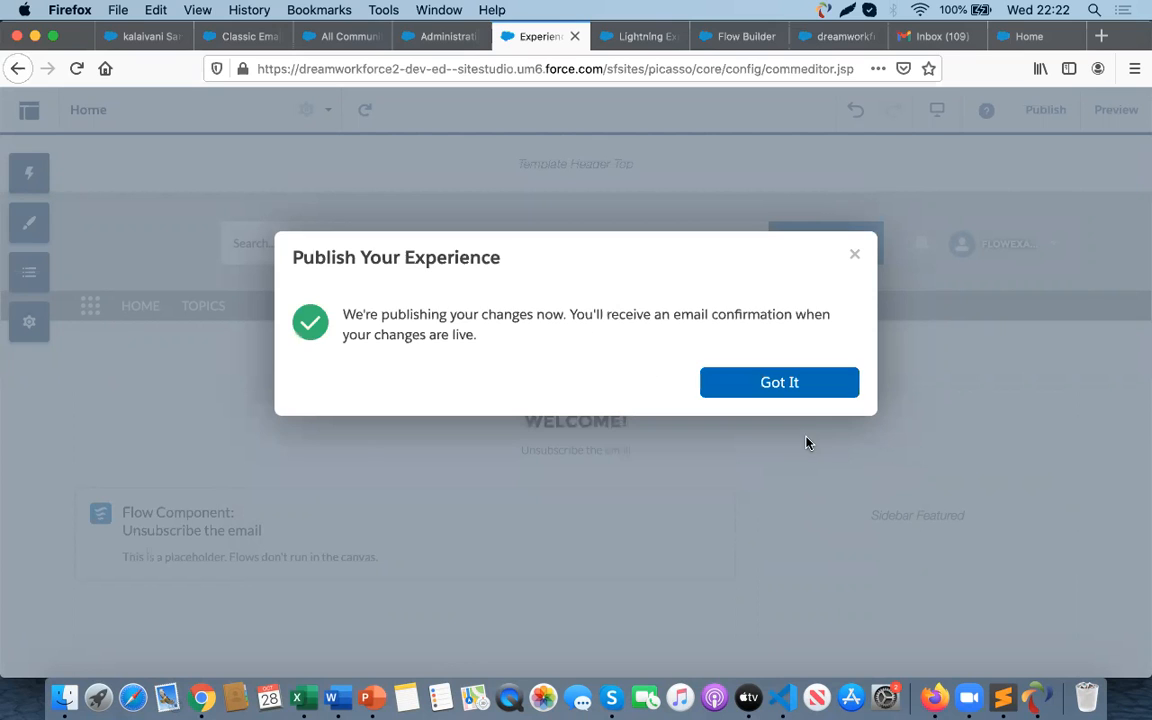
click(823, 386)
click(1114, 110)
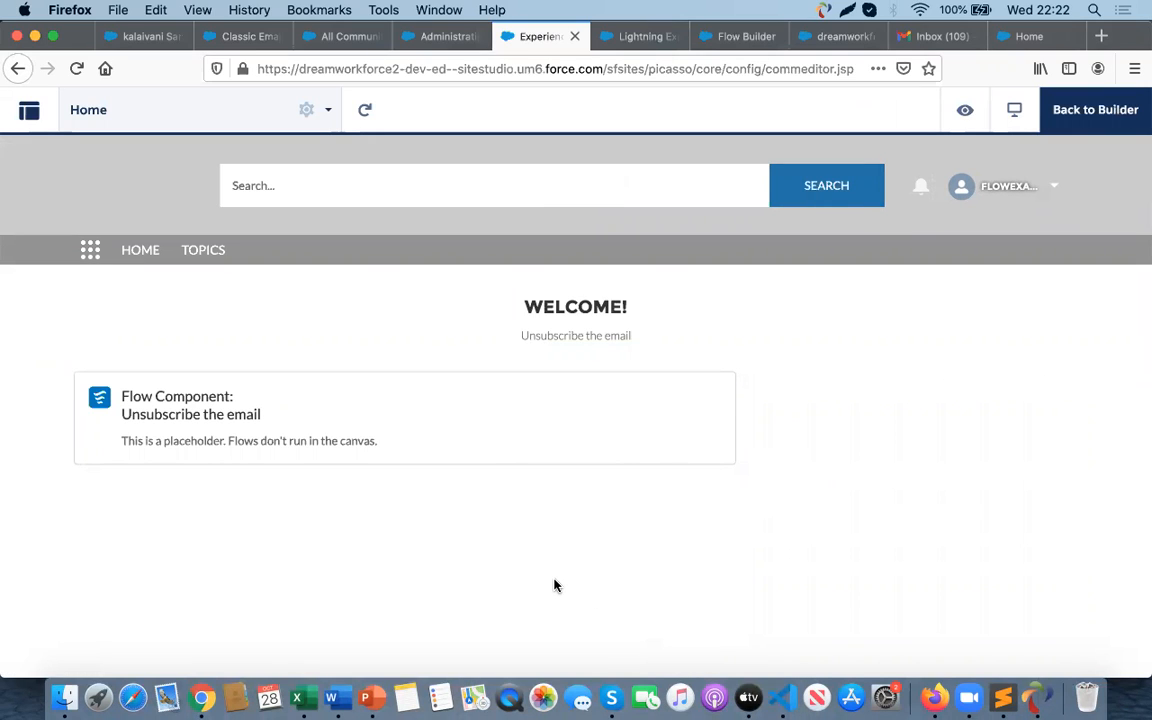
- Remove /login from the community URL in Chrome and load the site's home page
key(super+Tab)
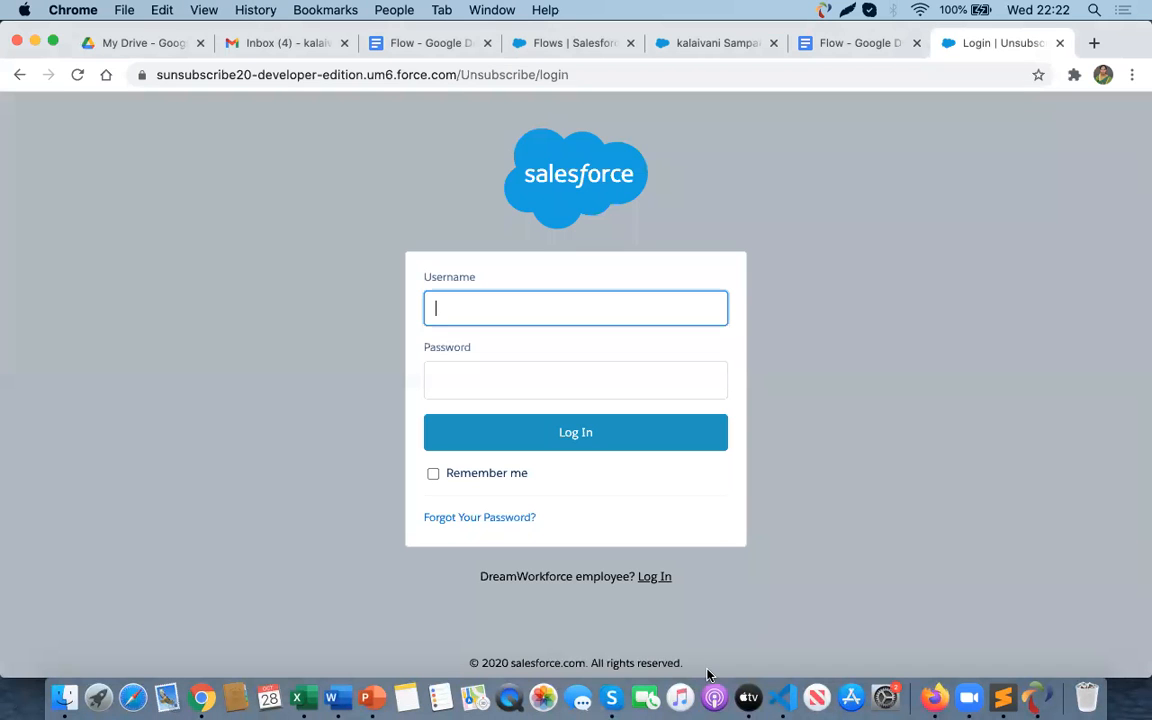
click(583, 78)
click(583, 80)
key(BackSpace)
key(BackSpace)
key(BackSpace)
key(BackSpace)
key(BackSpace)
key(BackSpace)
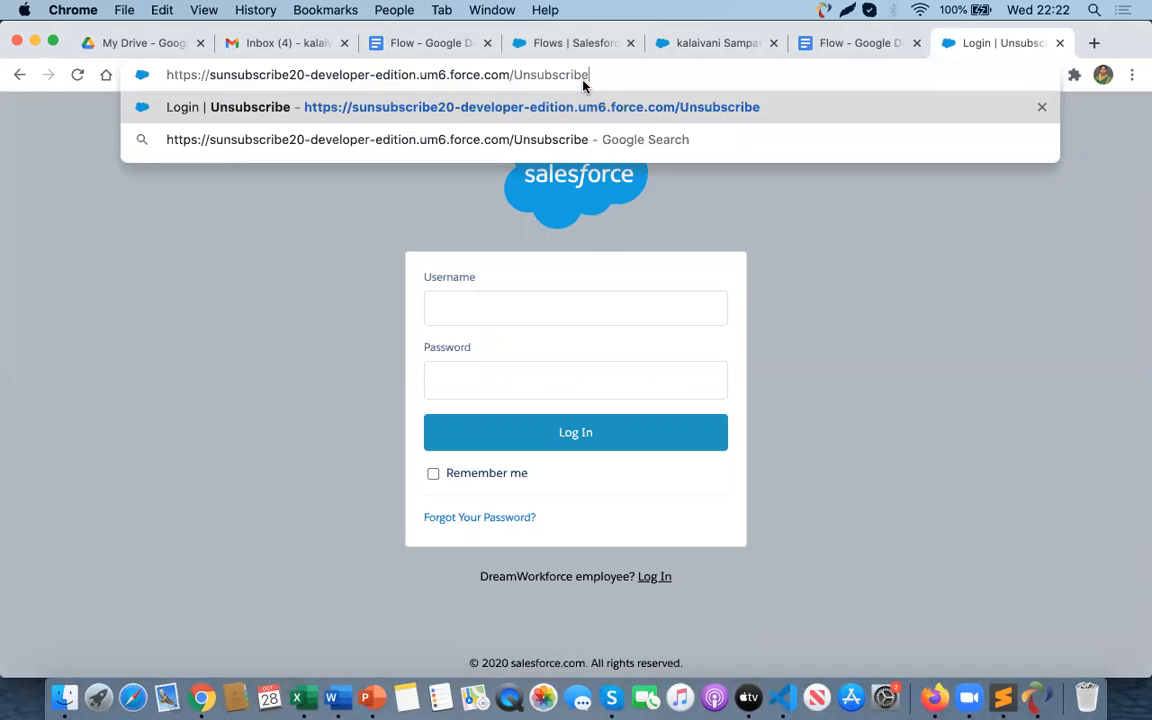
key(Return)
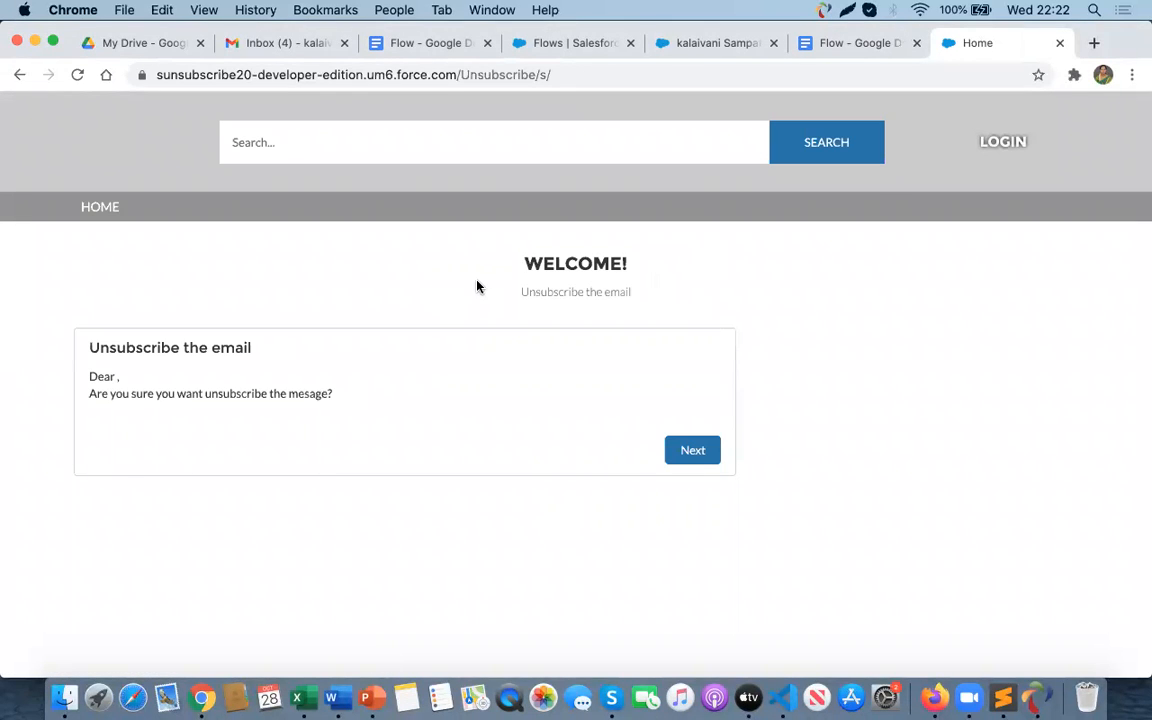
- Copy the Unsubscribe community's URL from the All Communities setup page
key(super+Tab)
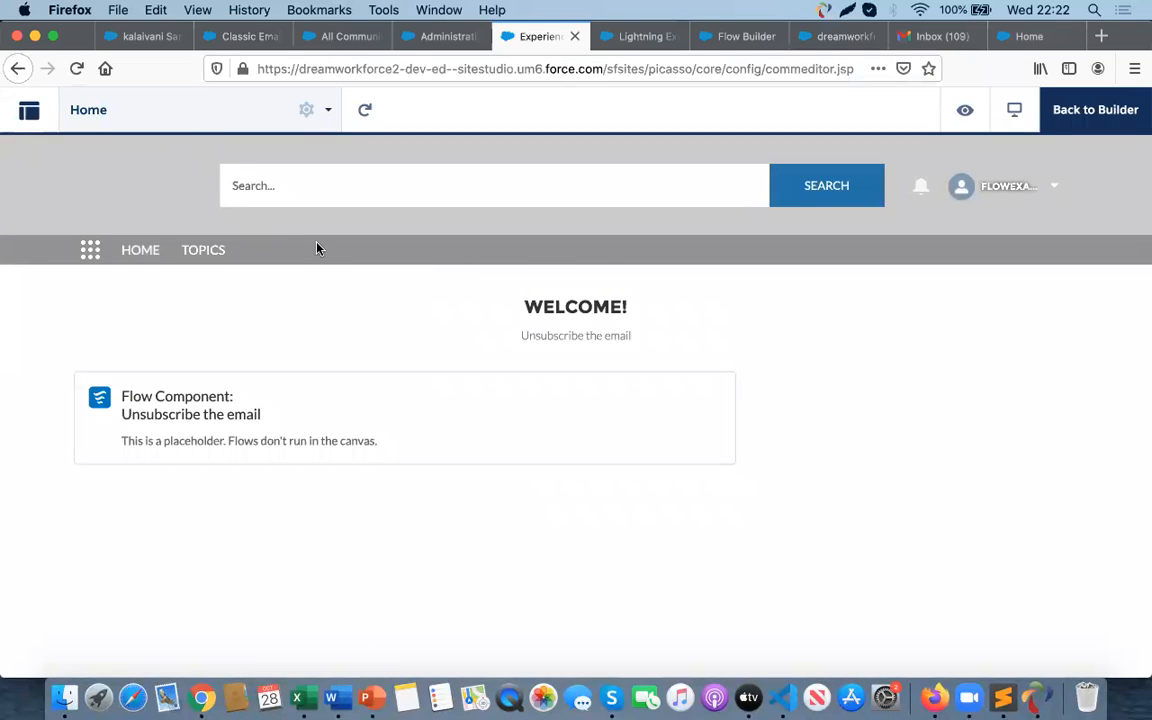
key(super+Tab)
key(super+Tab)
click(326, 40)
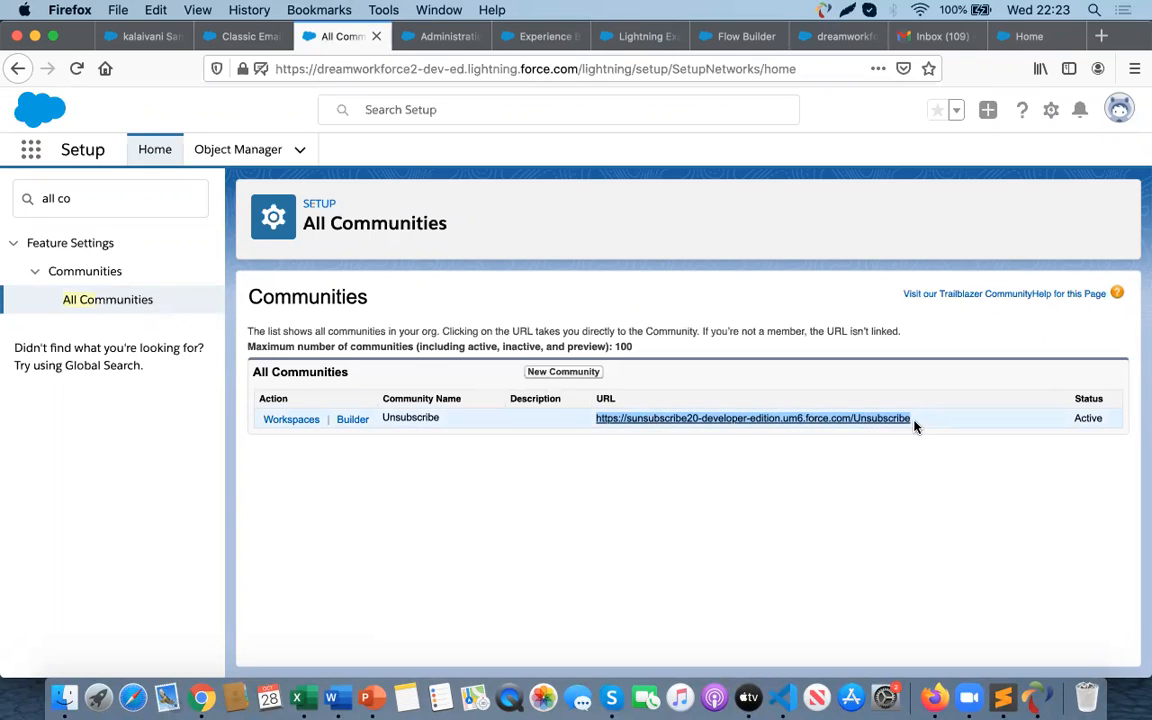
click(828, 473)
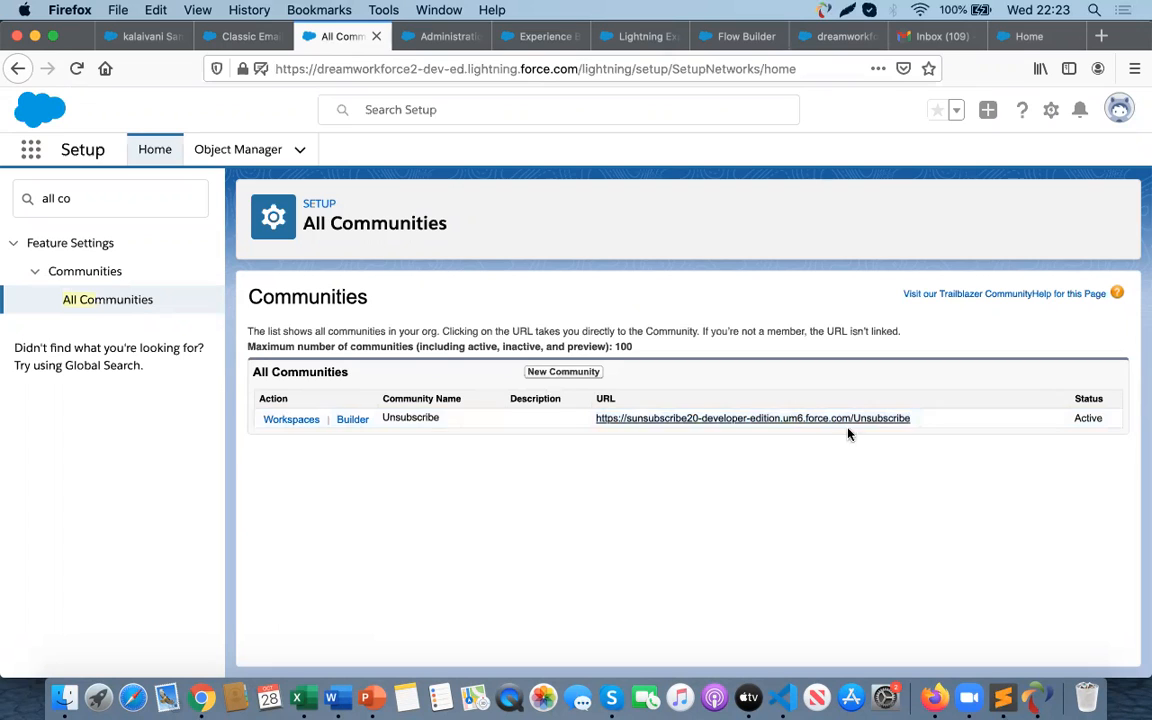
drag(917, 421, 590, 424)
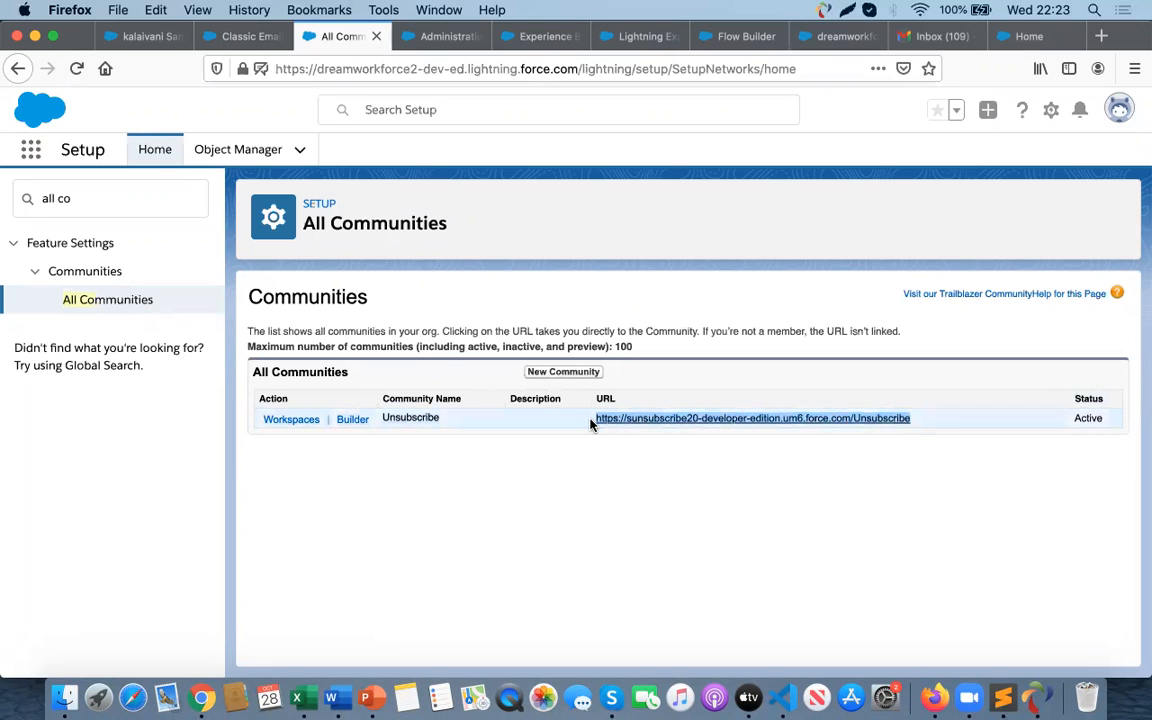
key(super+c)
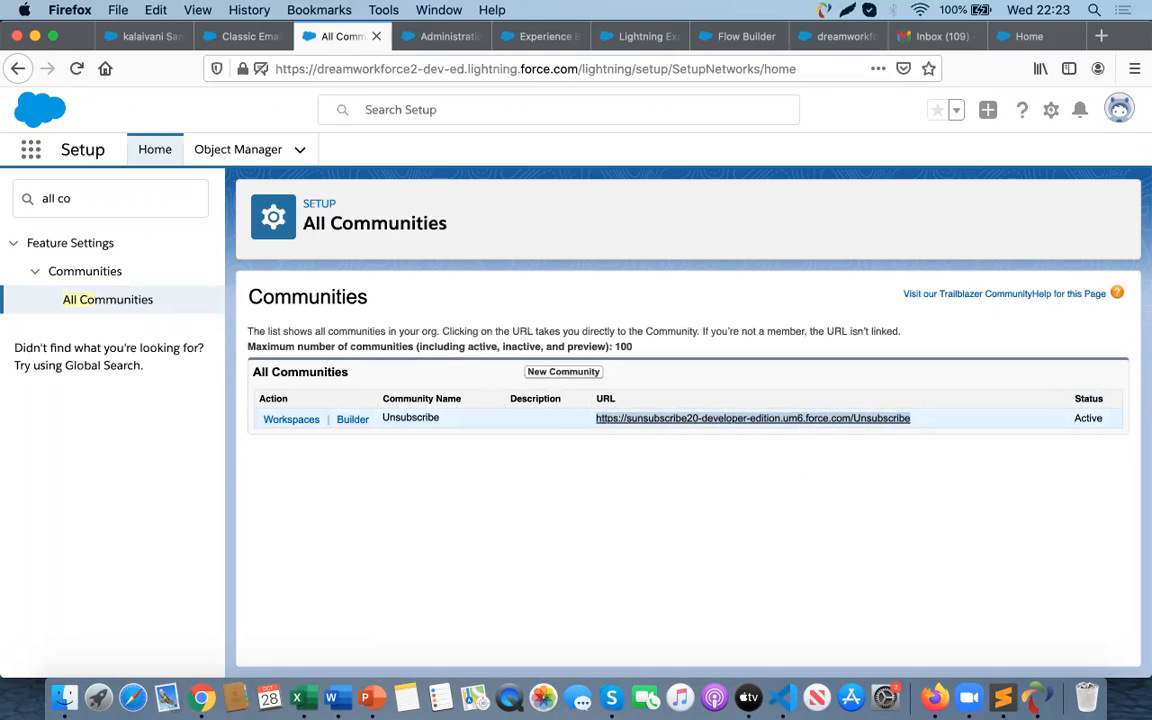
- Open the copied community URL in Chrome and advance the unsubscribe flow with Next
key(super+Tab)
click(571, 73)
key(super+v)
key(Return)
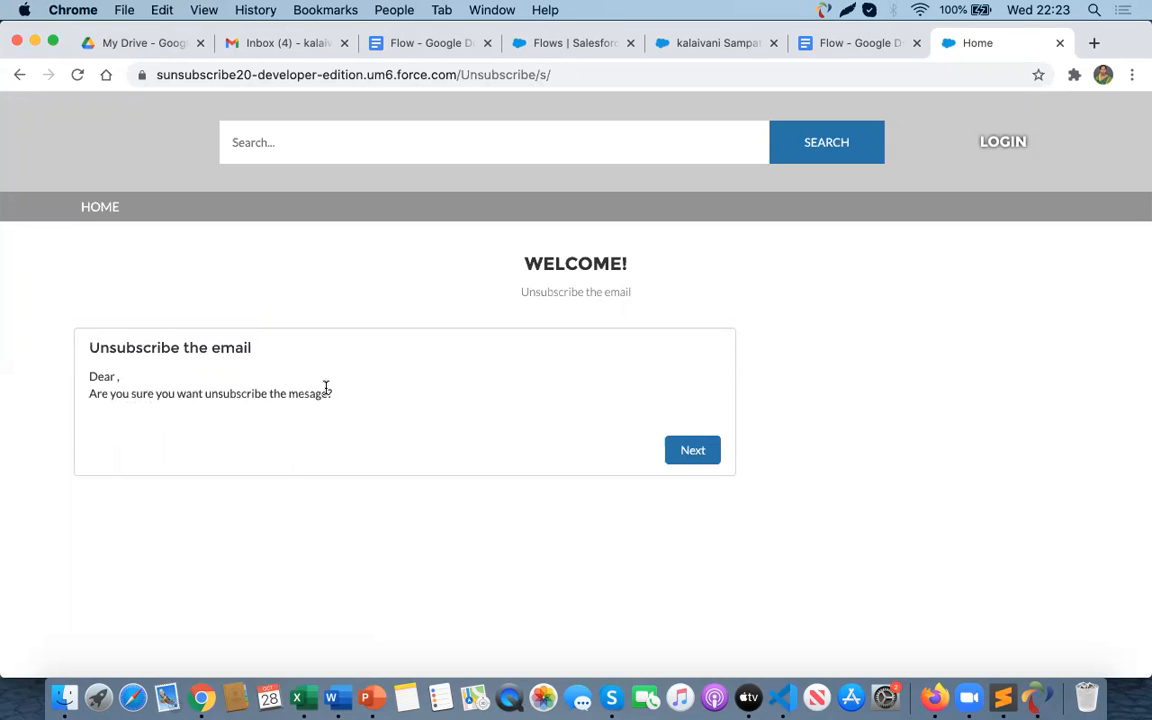
click(692, 452)
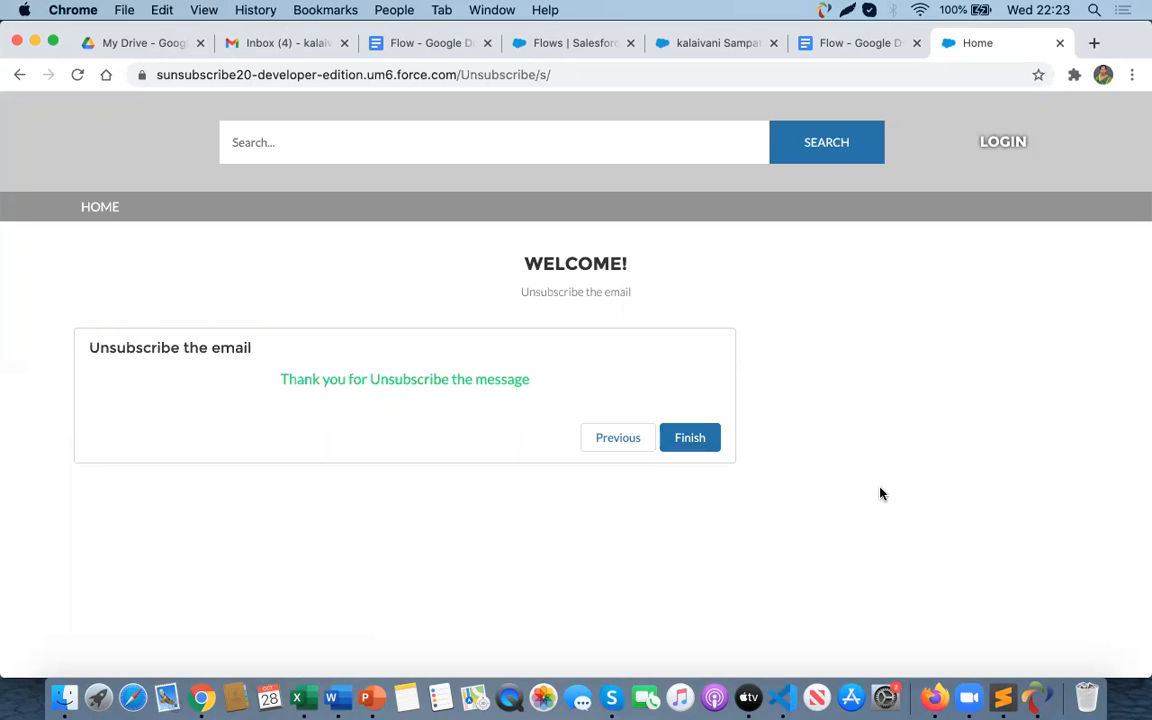
key(super+Tab)
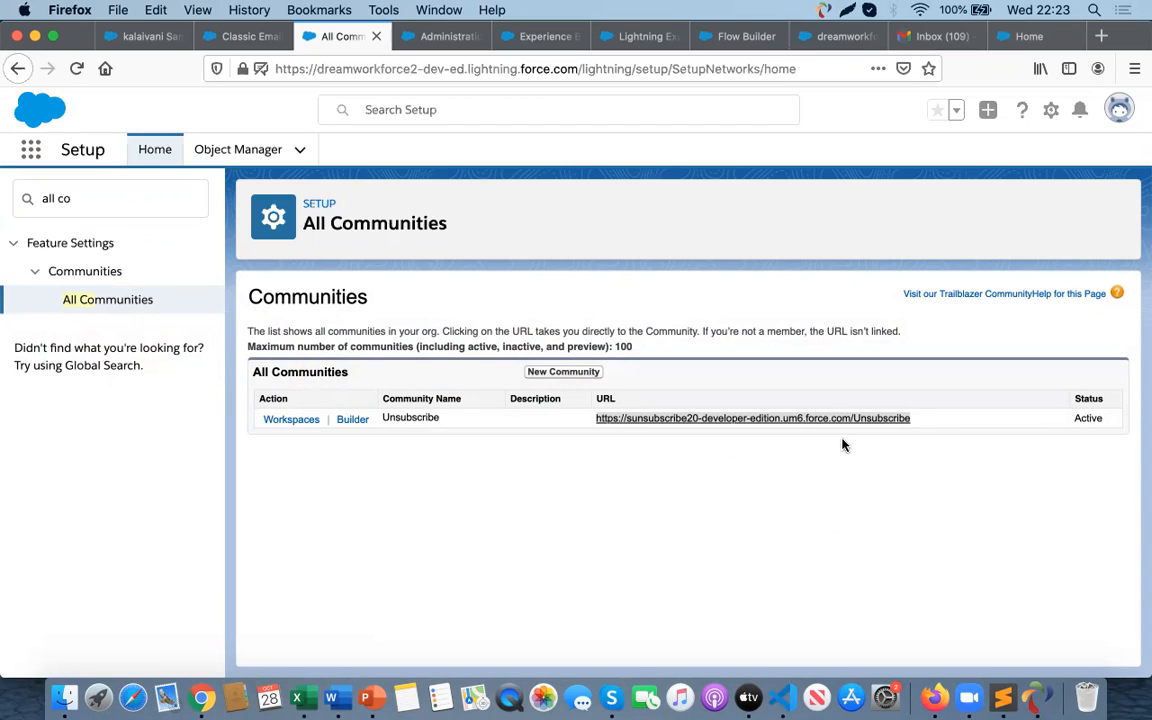
drag(914, 426, 597, 426)
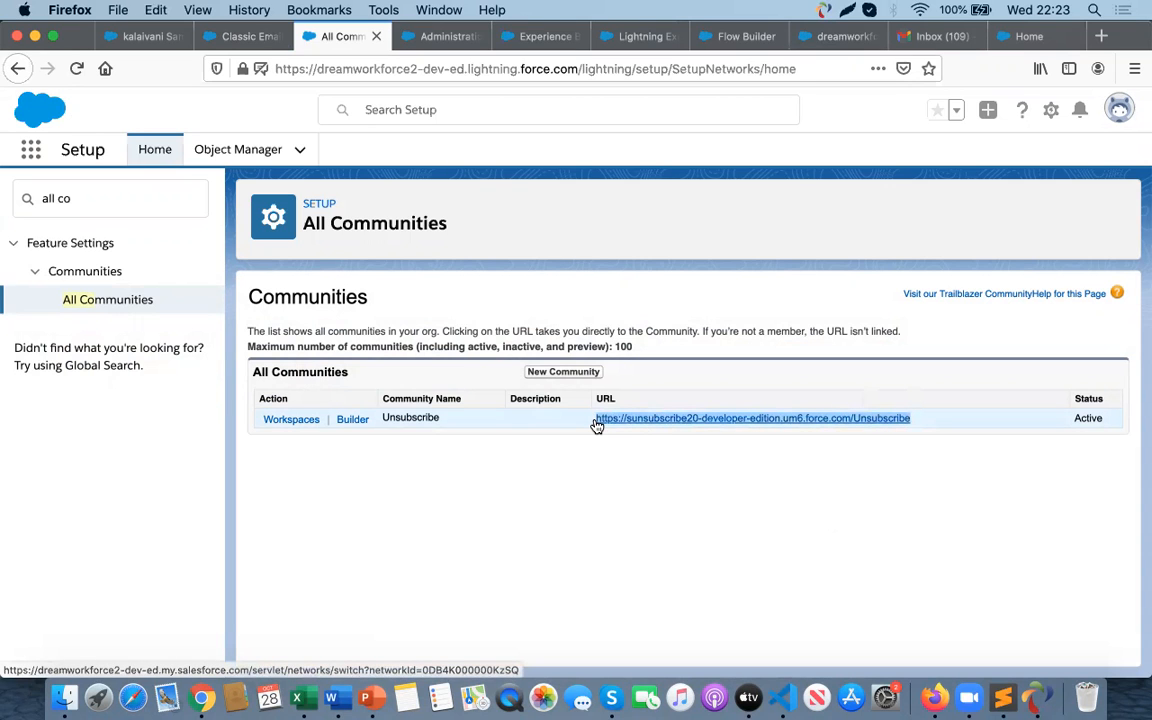
key(super+Tab)
key(super+Tab)
key(super+Tab)
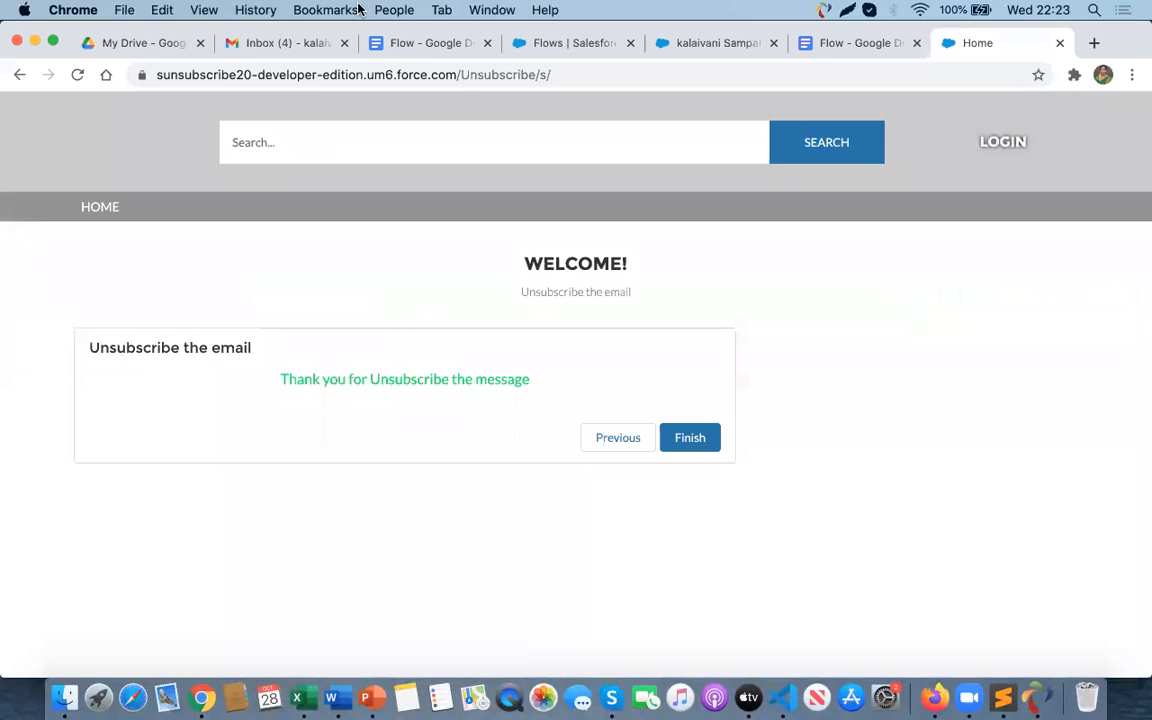
- Open the Flow document and select the {!Contact.Id} merge field at the end of the saved unsubscribe URL
click(377, 45)
scroll(484, 403, down, 1)
scroll(484, 403, down, 8)
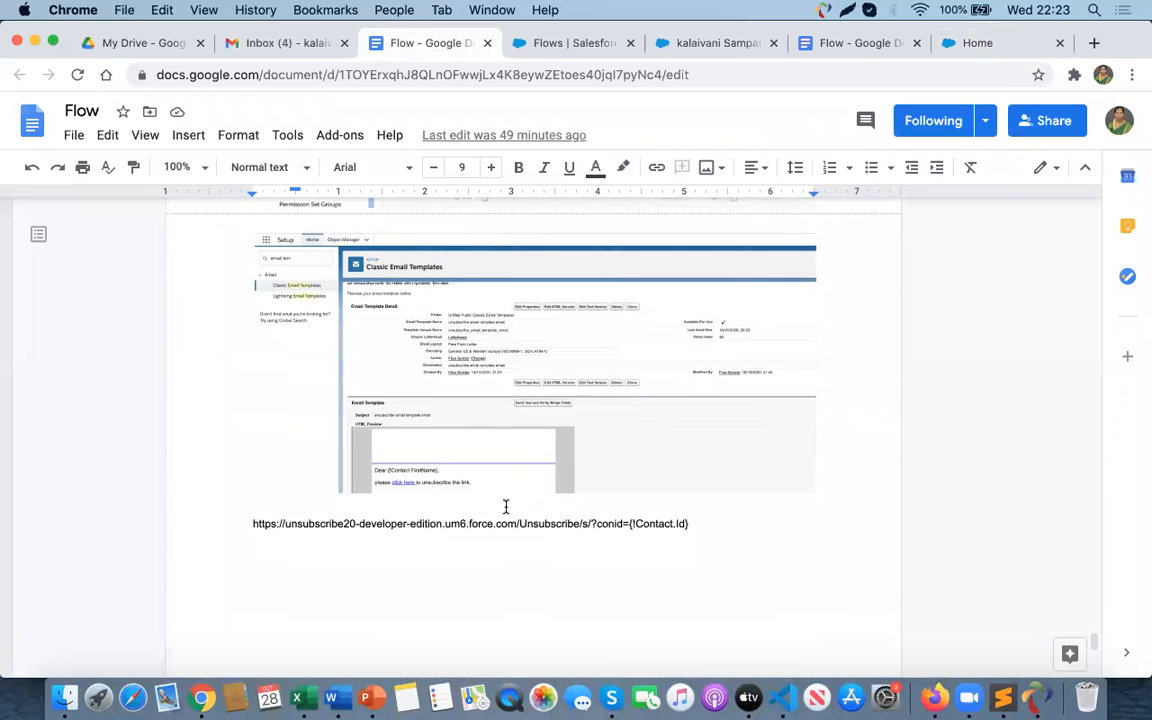
scroll(505, 507, down, 1)
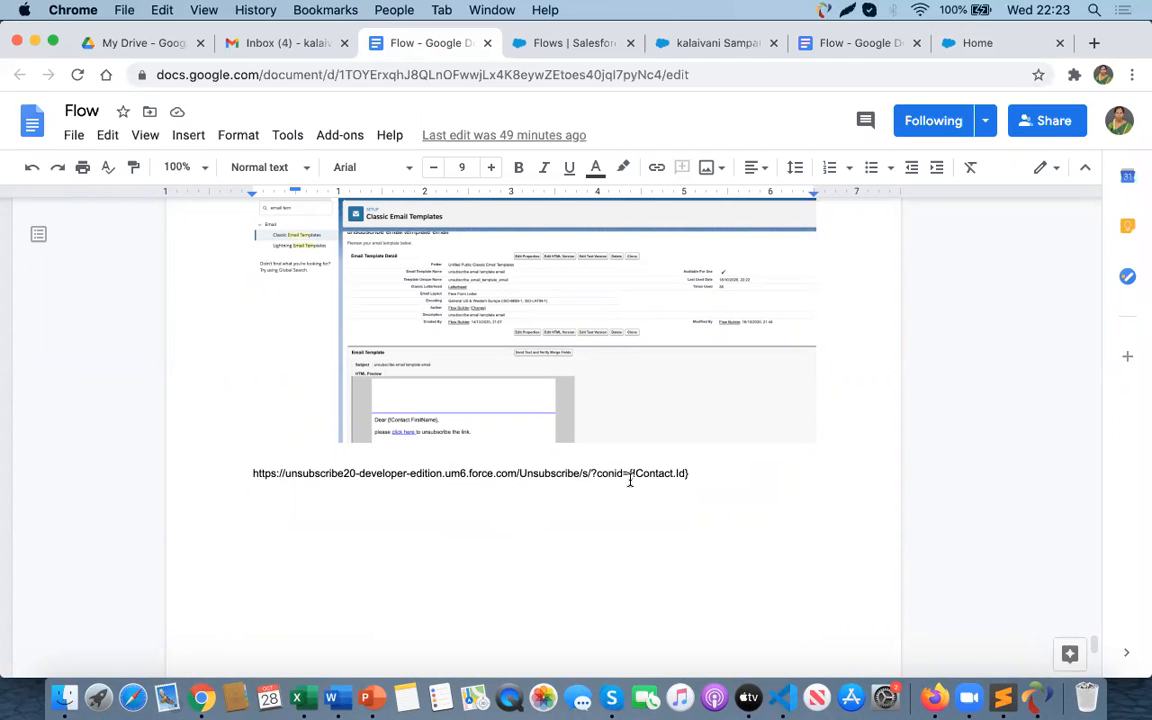
drag(689, 473, 628, 473)
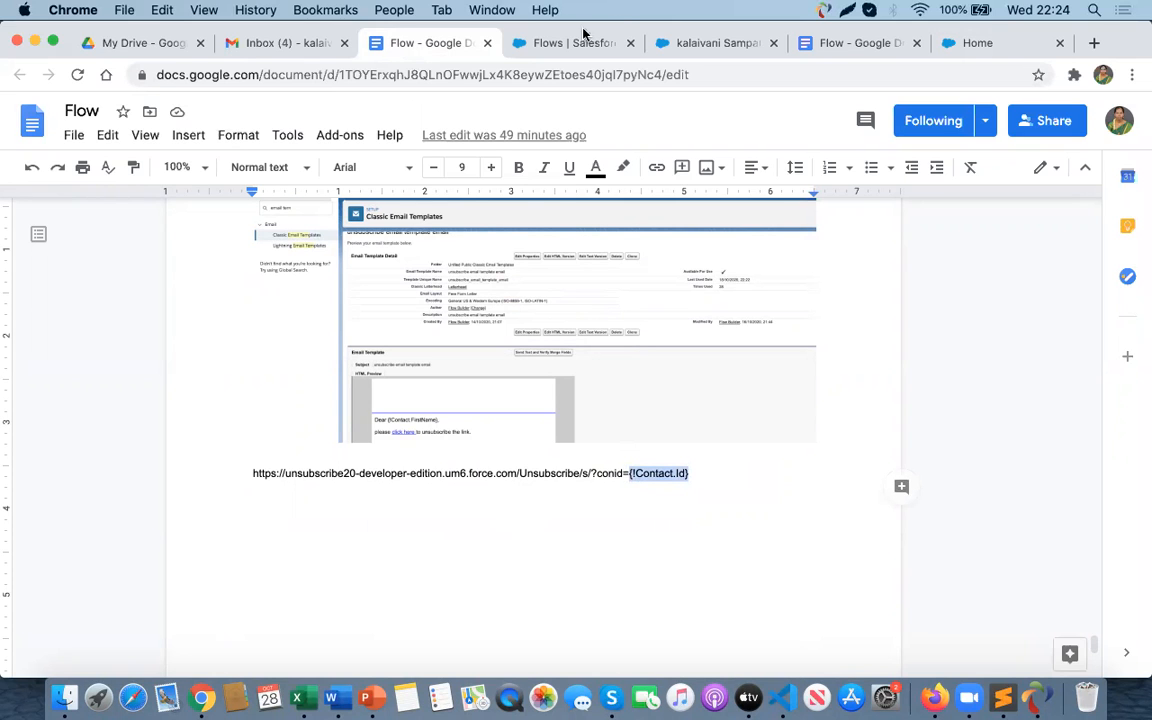
- Select the 'Click here' text in the classic email template's HTML body
click(546, 45)
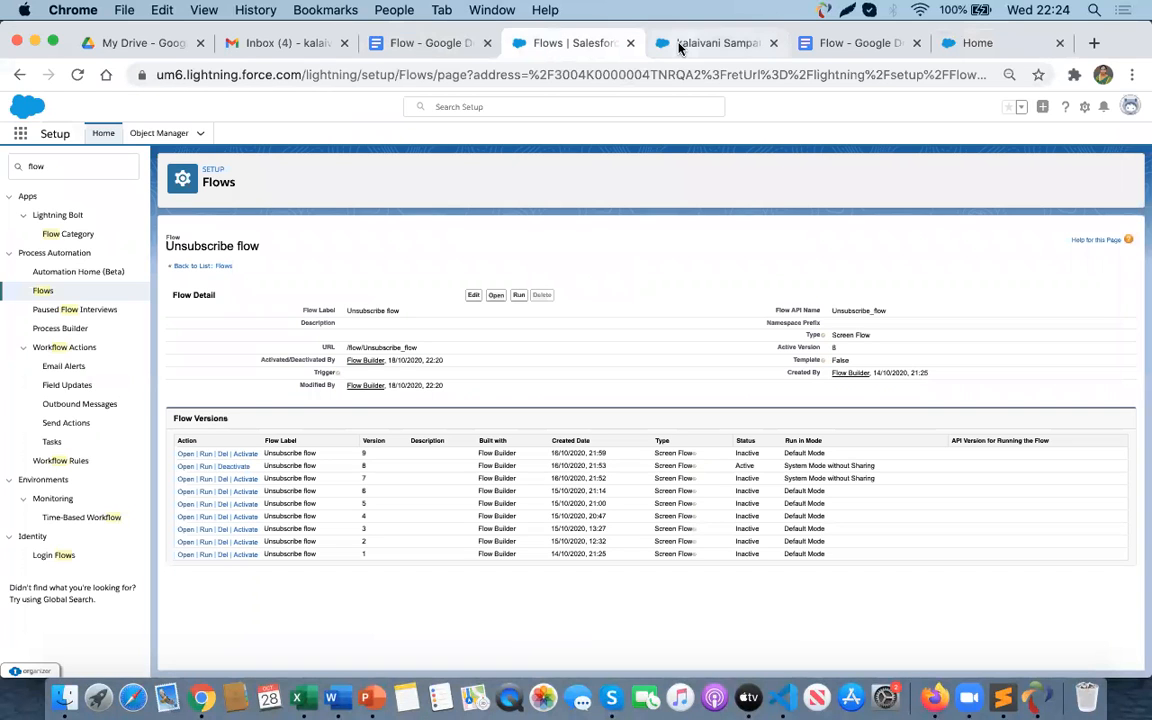
click(427, 48)
key(super+Tab)
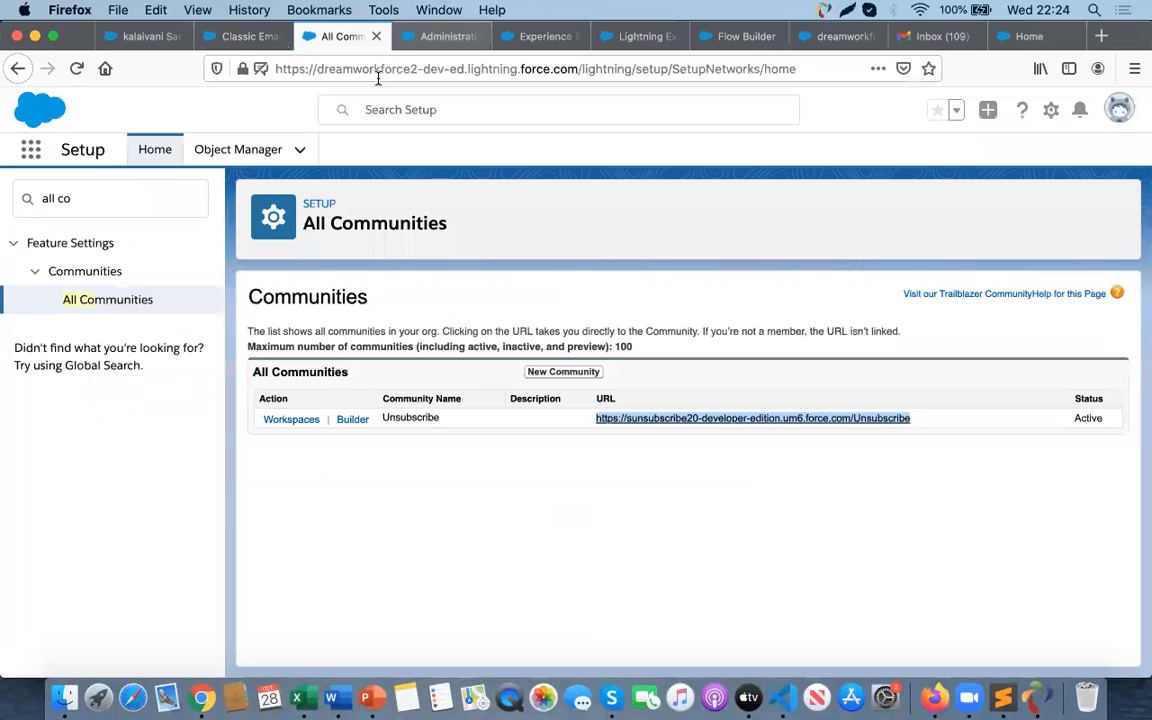
click(212, 38)
scroll(430, 491, up, 5)
scroll(488, 561, down, 7)
scroll(488, 561, down, 2)
scroll(488, 561, up, 5)
scroll(487, 559, down, 5)
drag(339, 561, 403, 566)
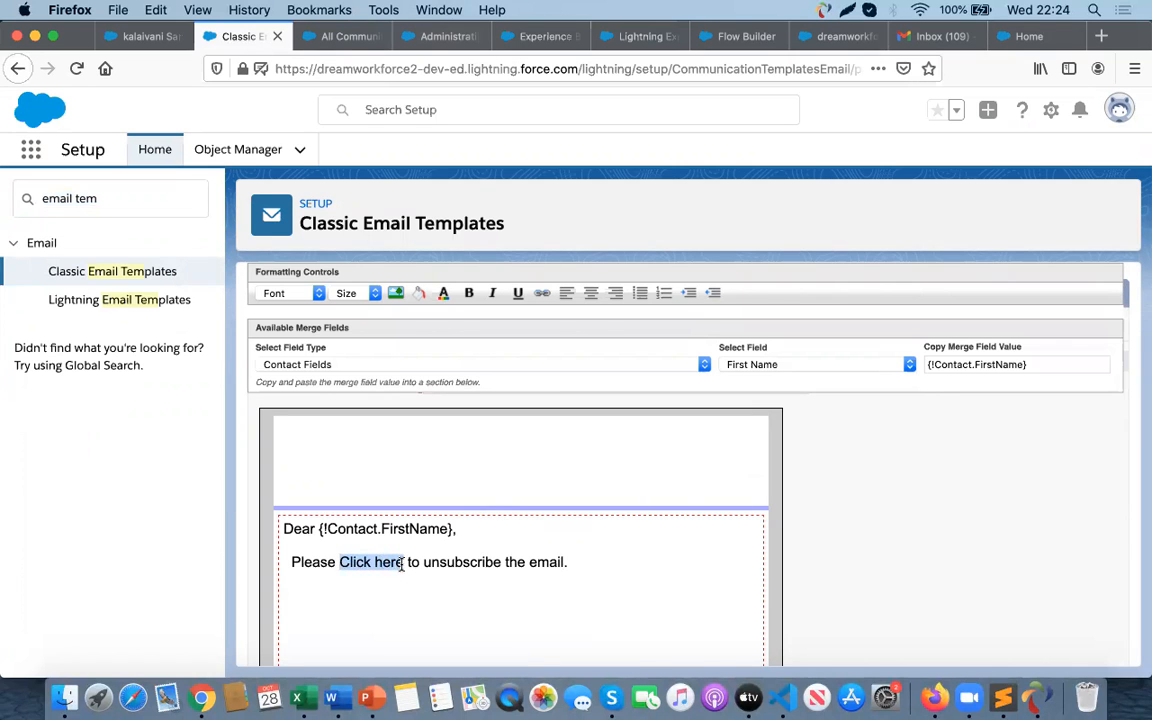
scroll(519, 470, up, 5)
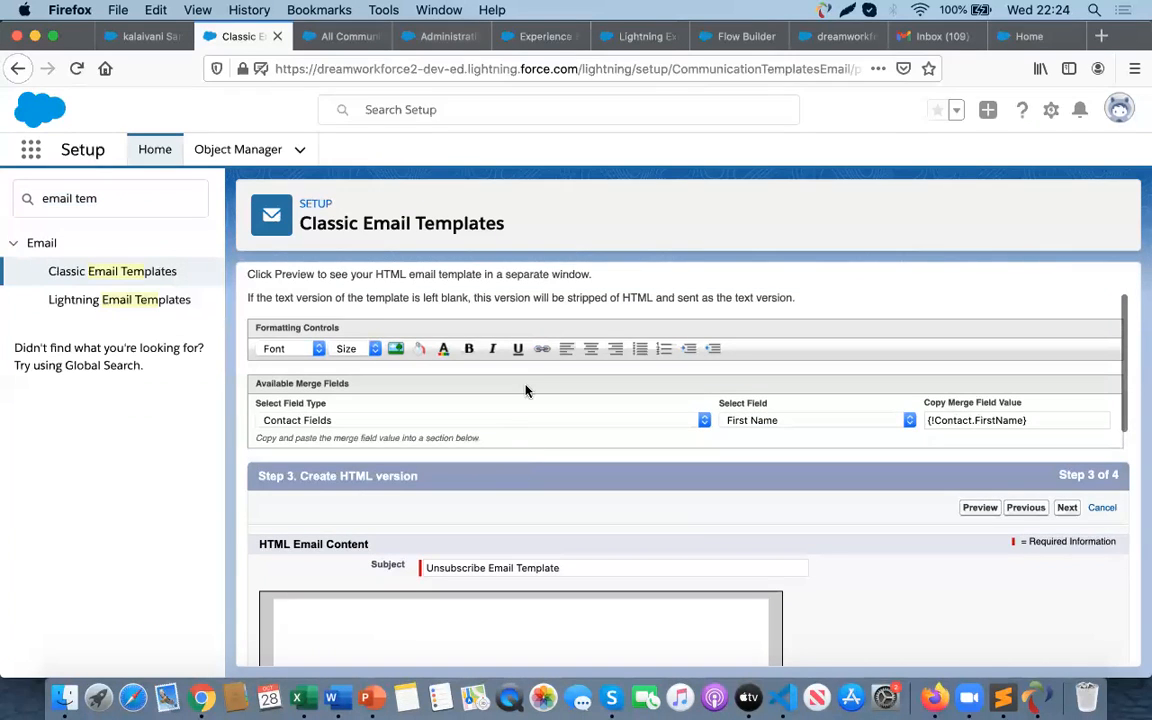
- Try to link the selected text to the community URL followed by ?conid={}
click(541, 352)
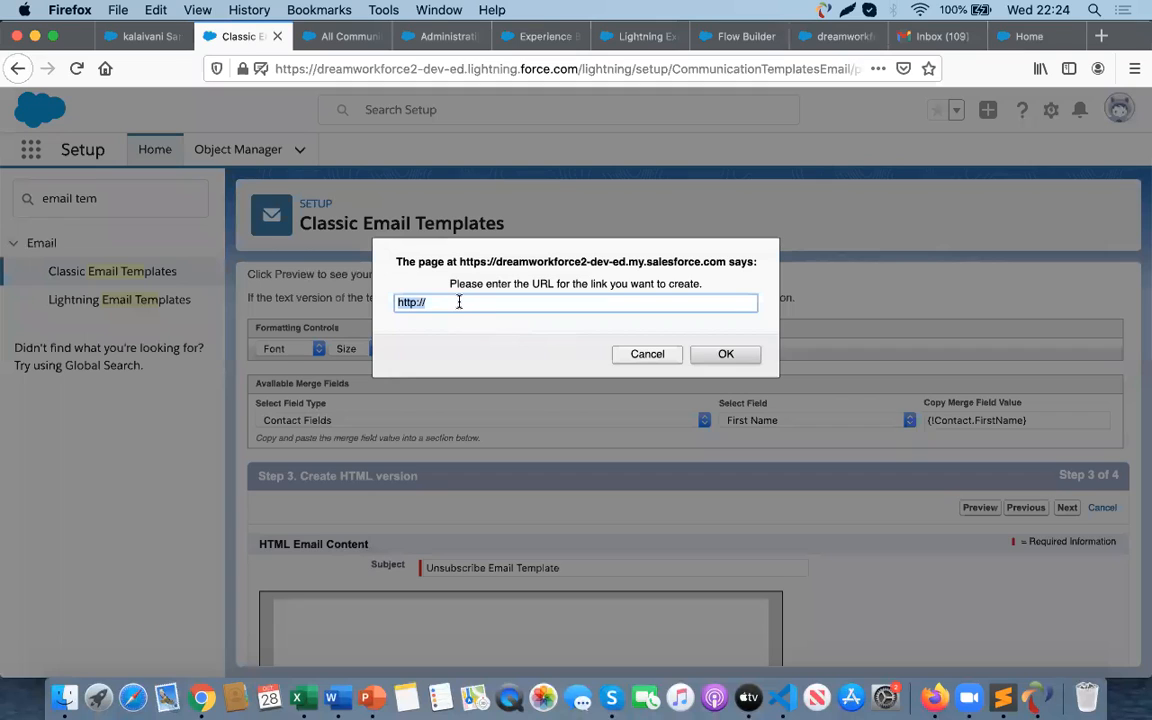
key(super+v)
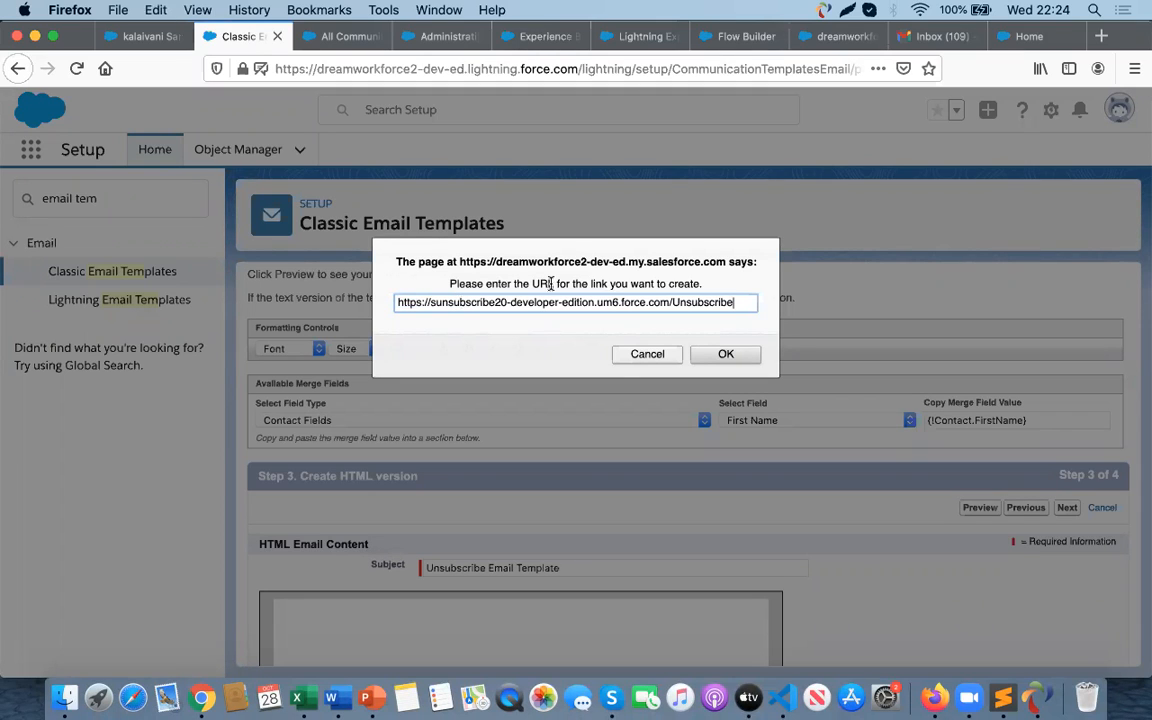
text(?con)
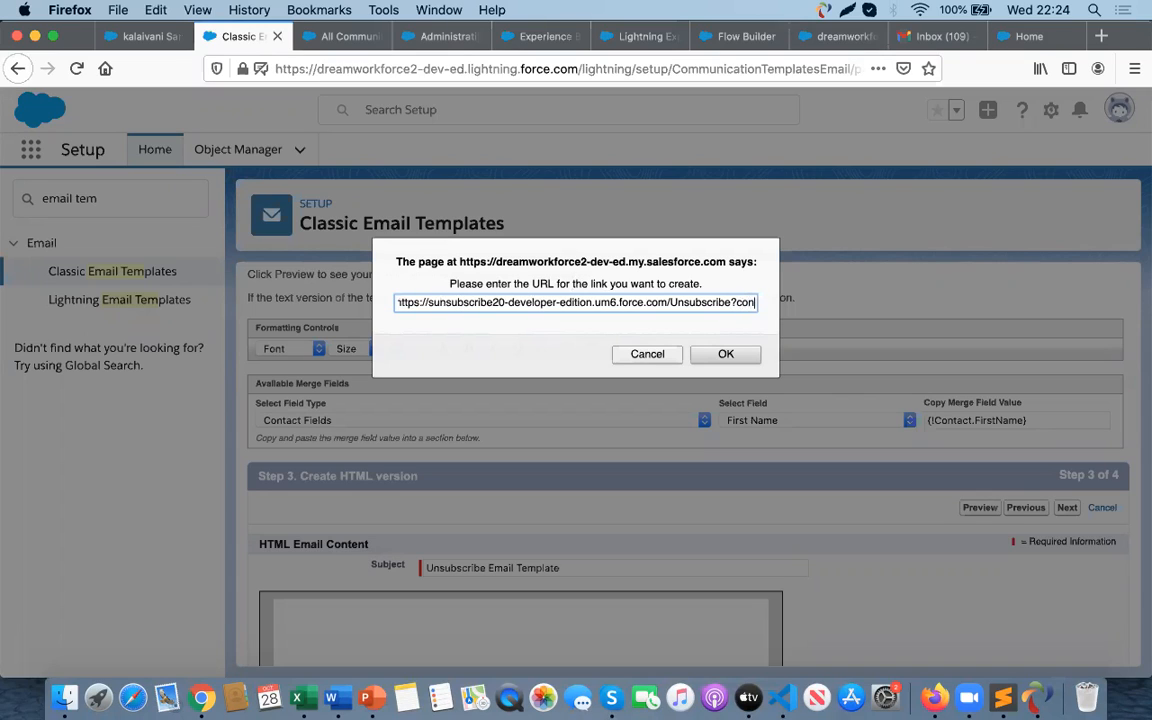
text(id)
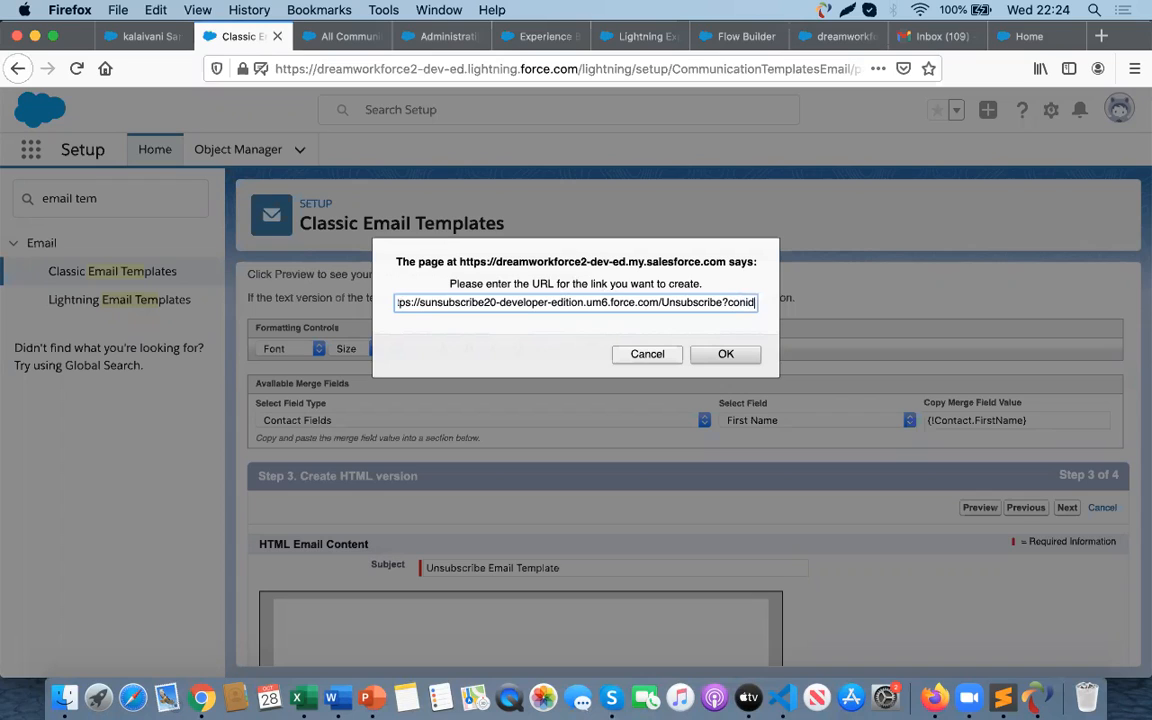
text(=)
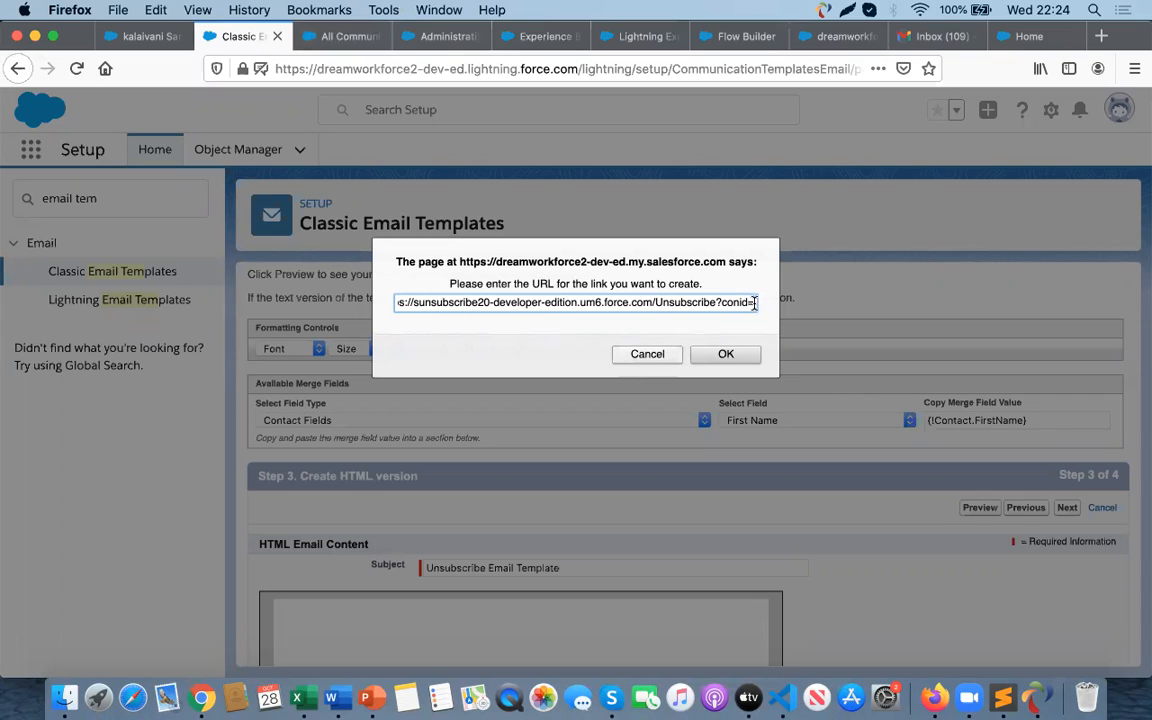
text({})
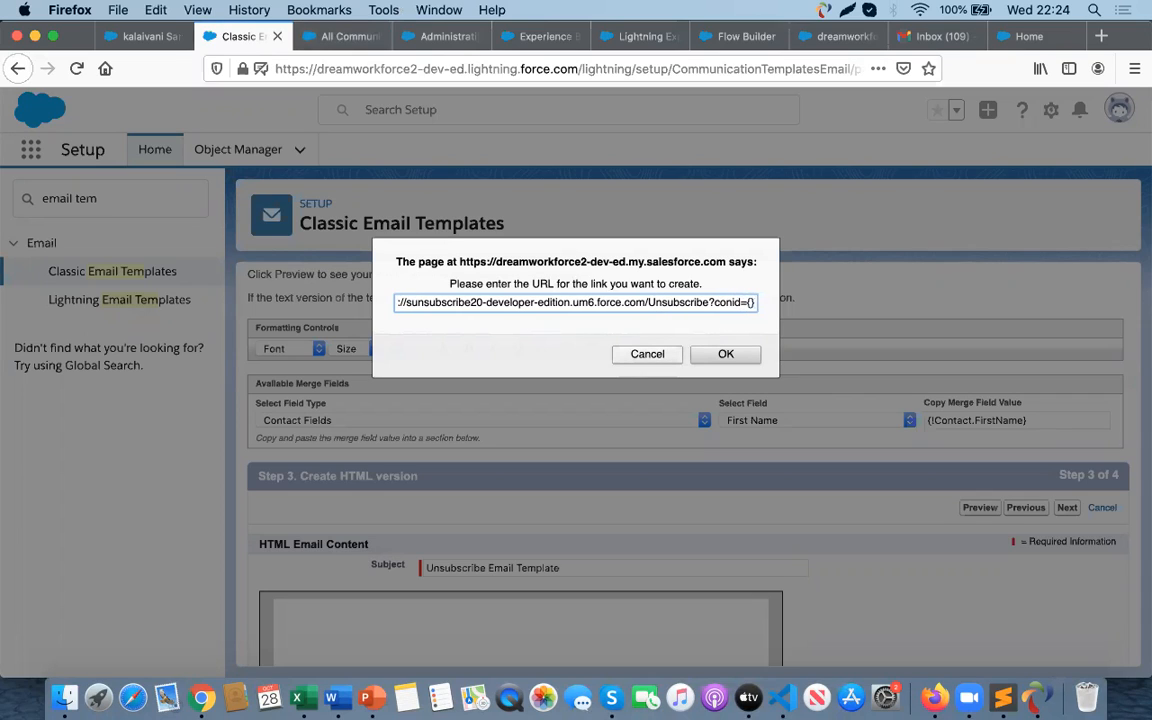
- Clear the link URL and cancel the link dialog
key(BackSpace)
key(BackSpace)
key(BackSpace)
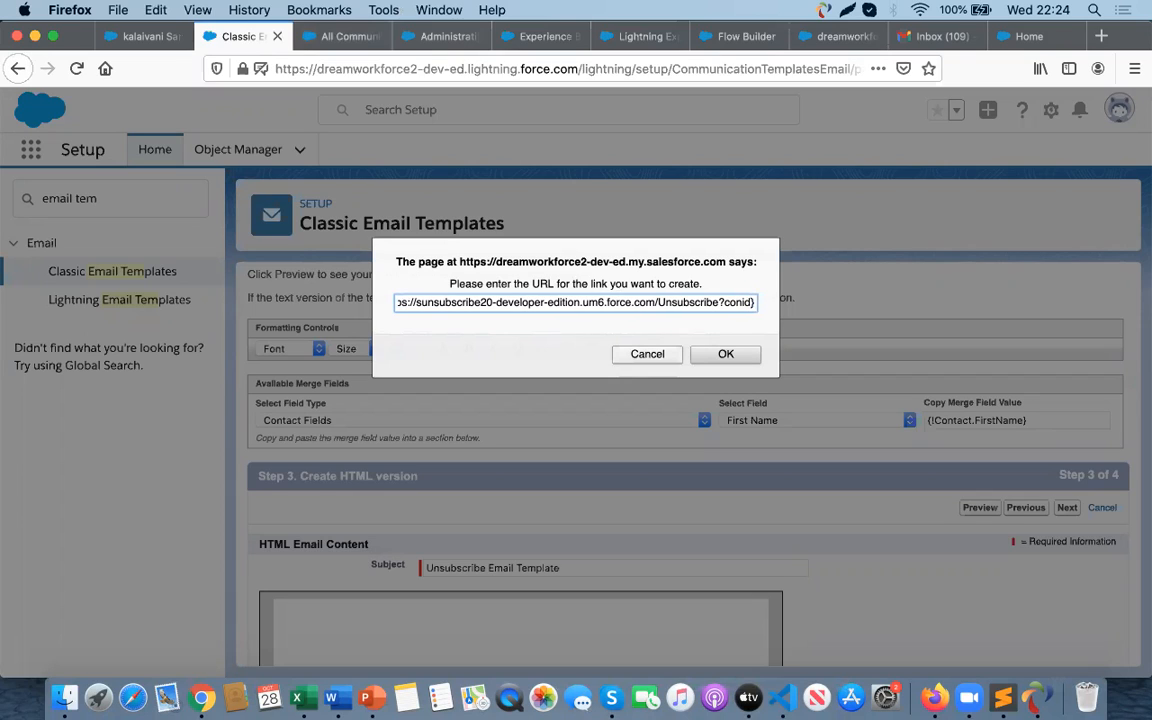
key(super+a)
key(super+c)
key(BackSpace)
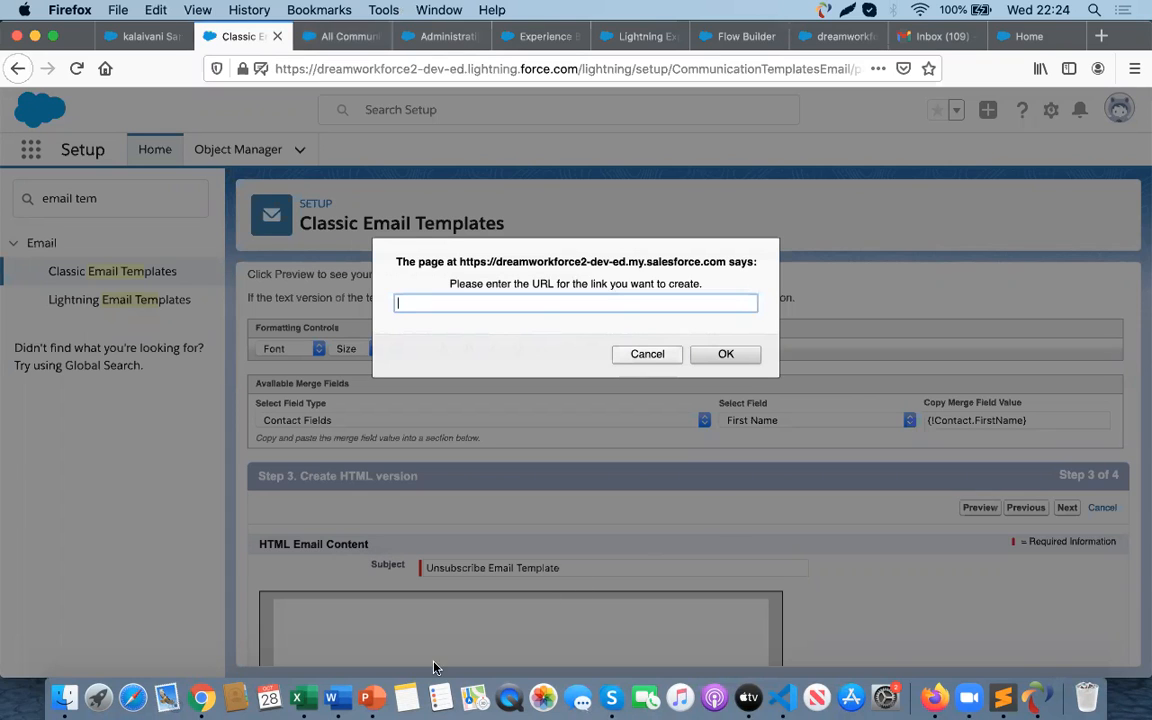
click(412, 696)
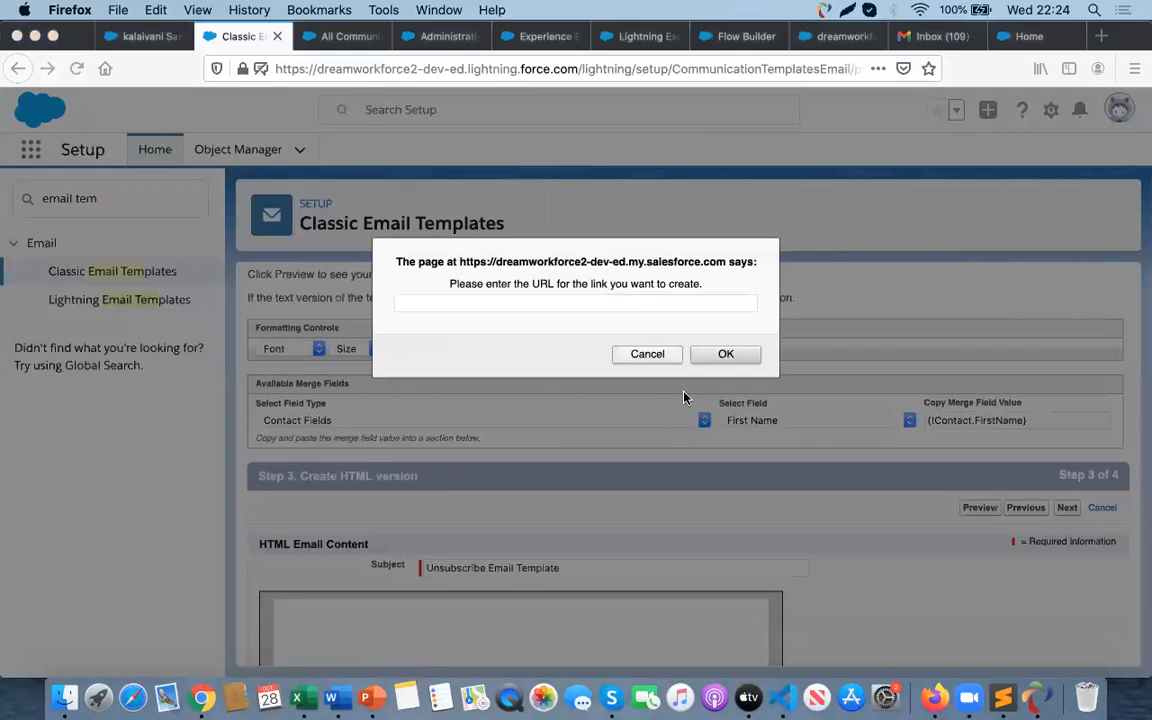
click(652, 357)
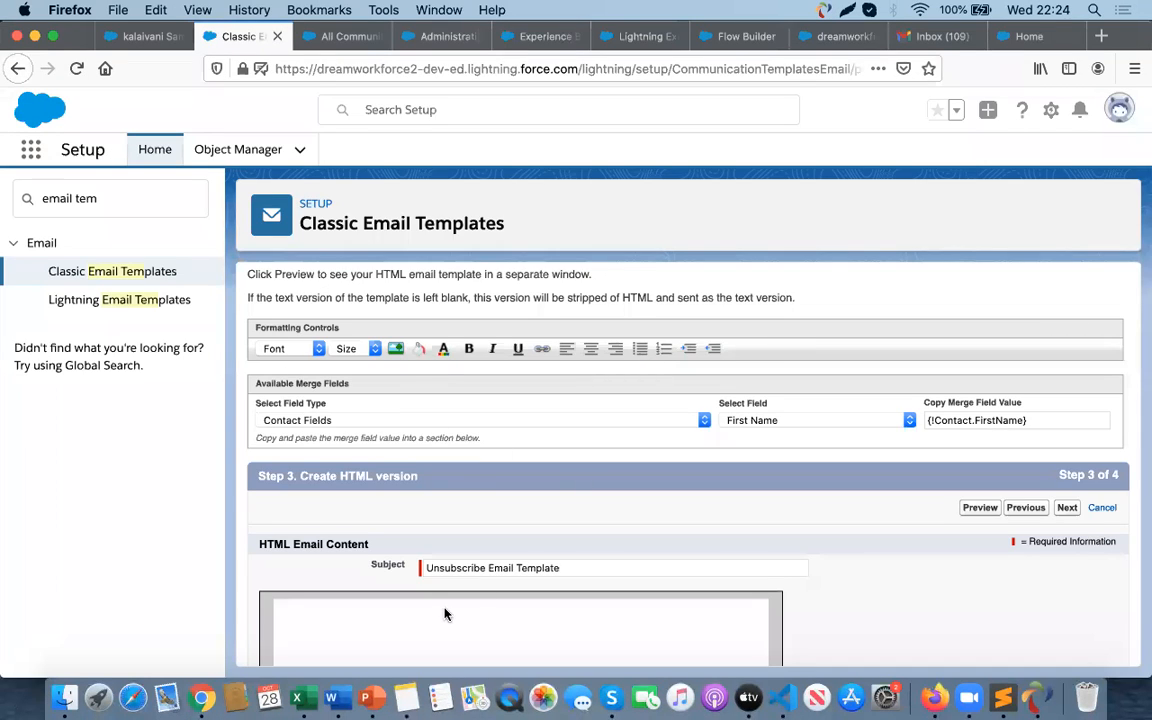
- Open a blank Word document and paste the community Unsubscribe URL into it
scroll(445, 614, down, 5)
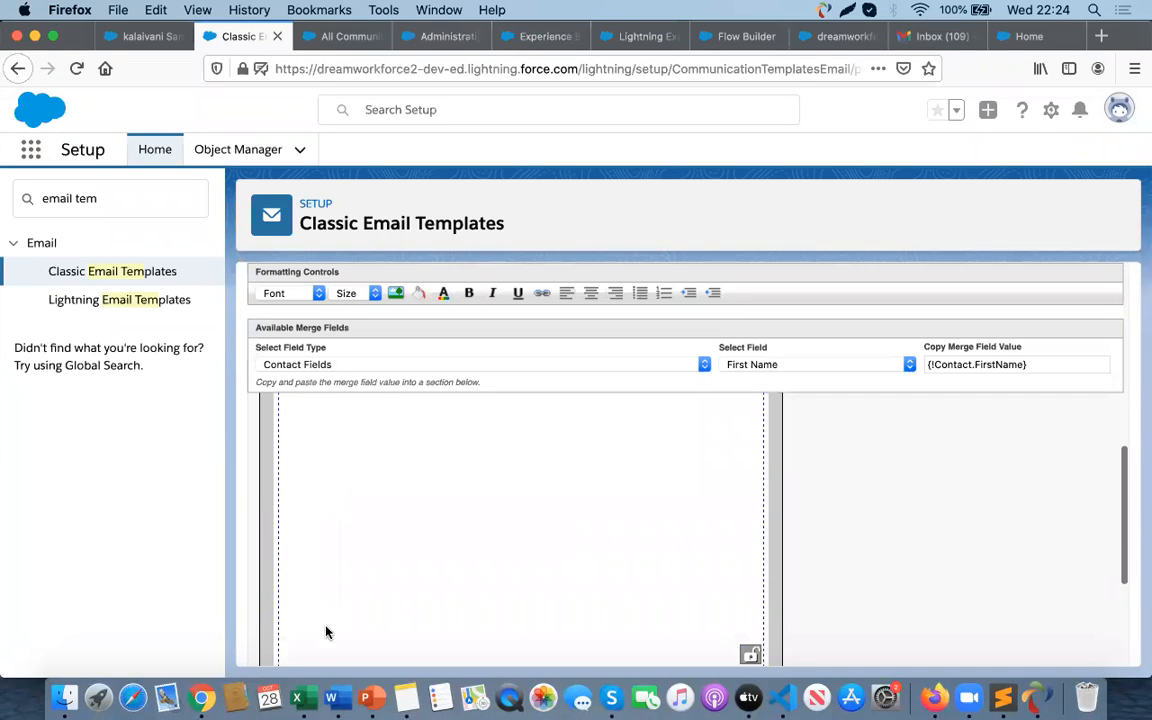
click(333, 697)
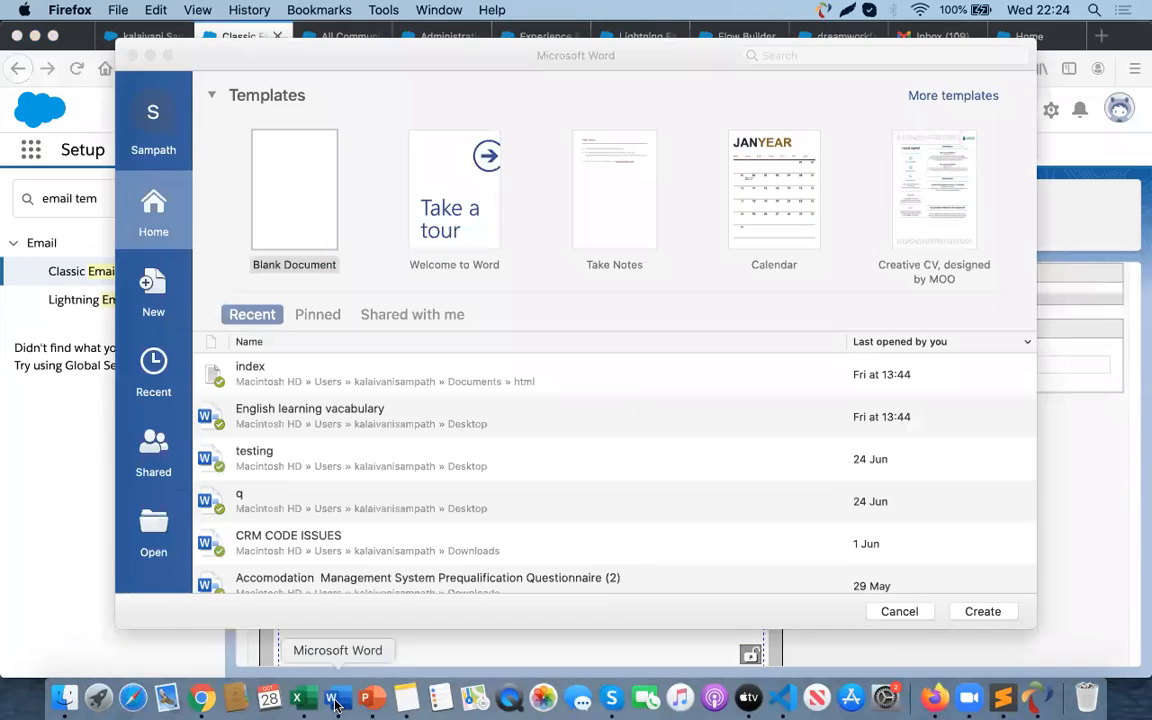
double_click(306, 200)
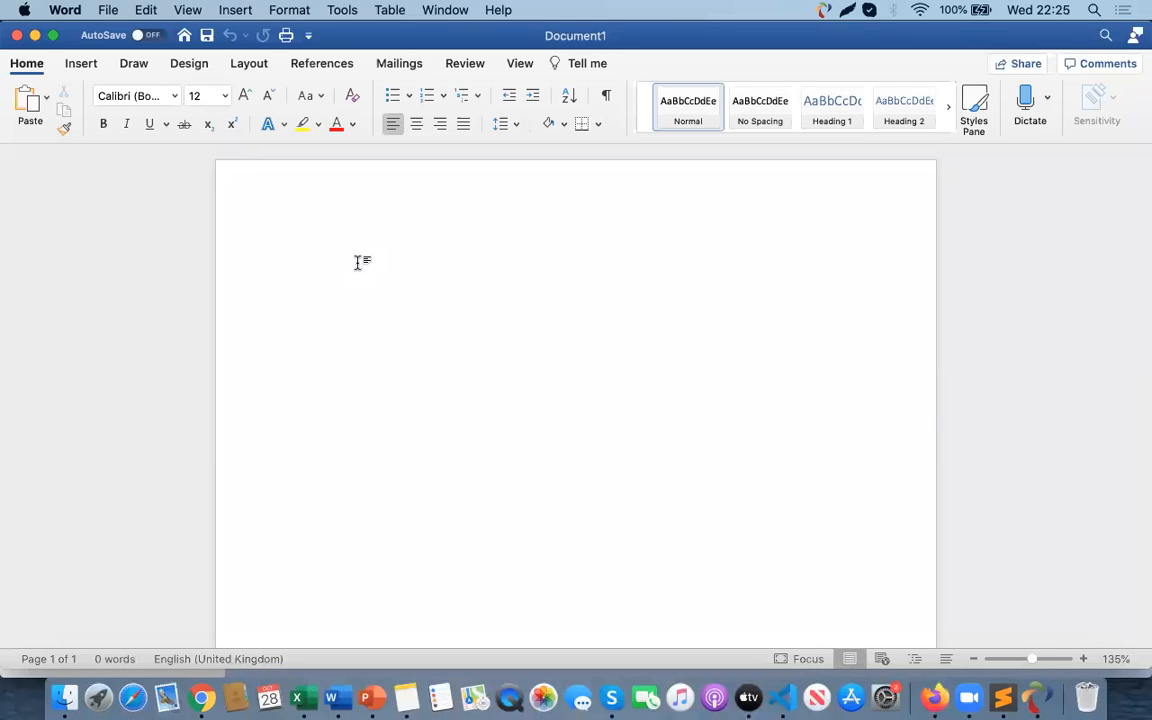
key(super+v)
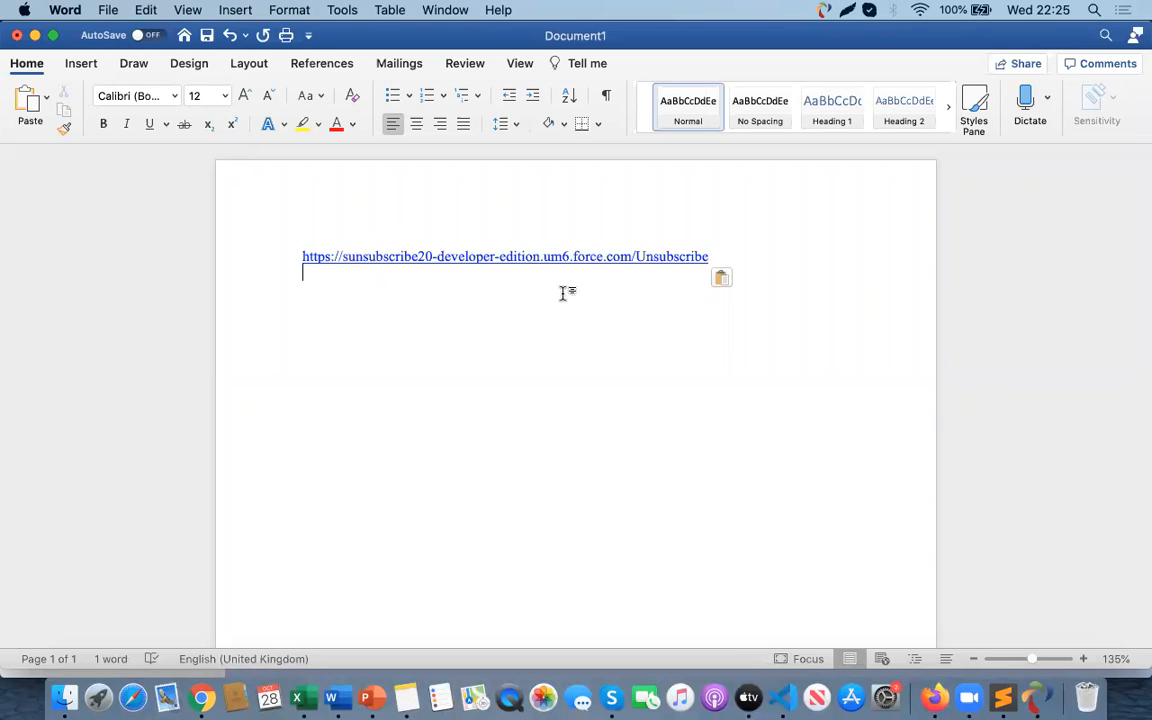
key(super+Tab)
click(346, 38)
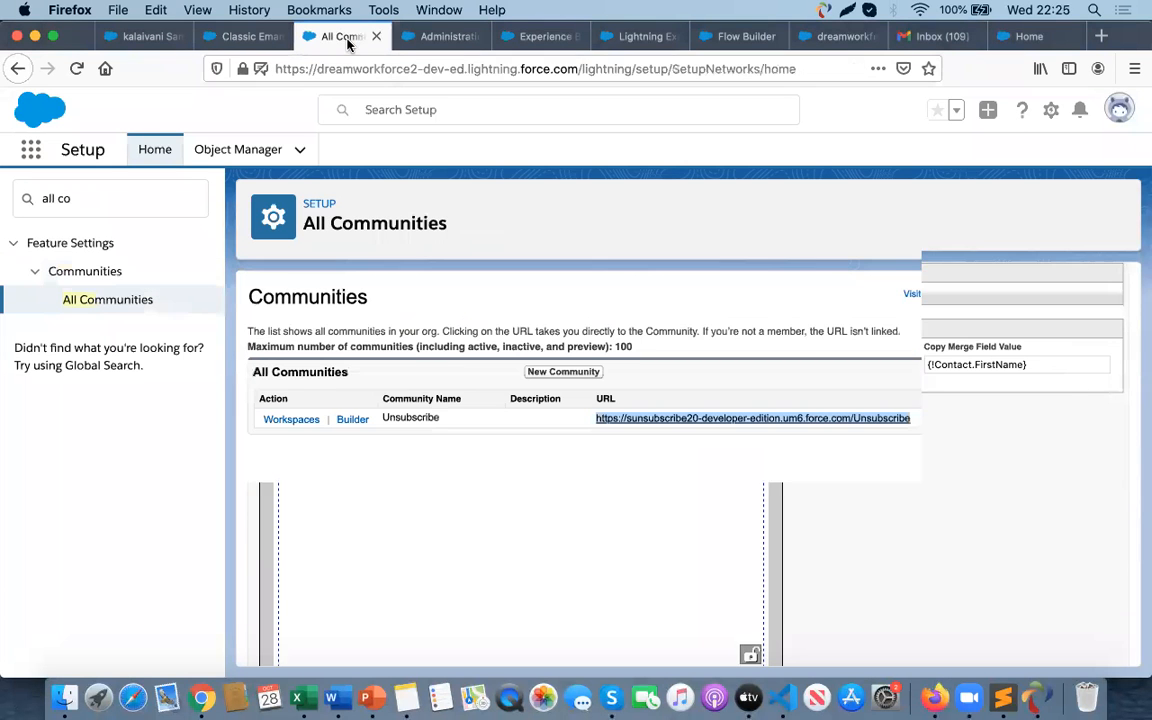
click(440, 37)
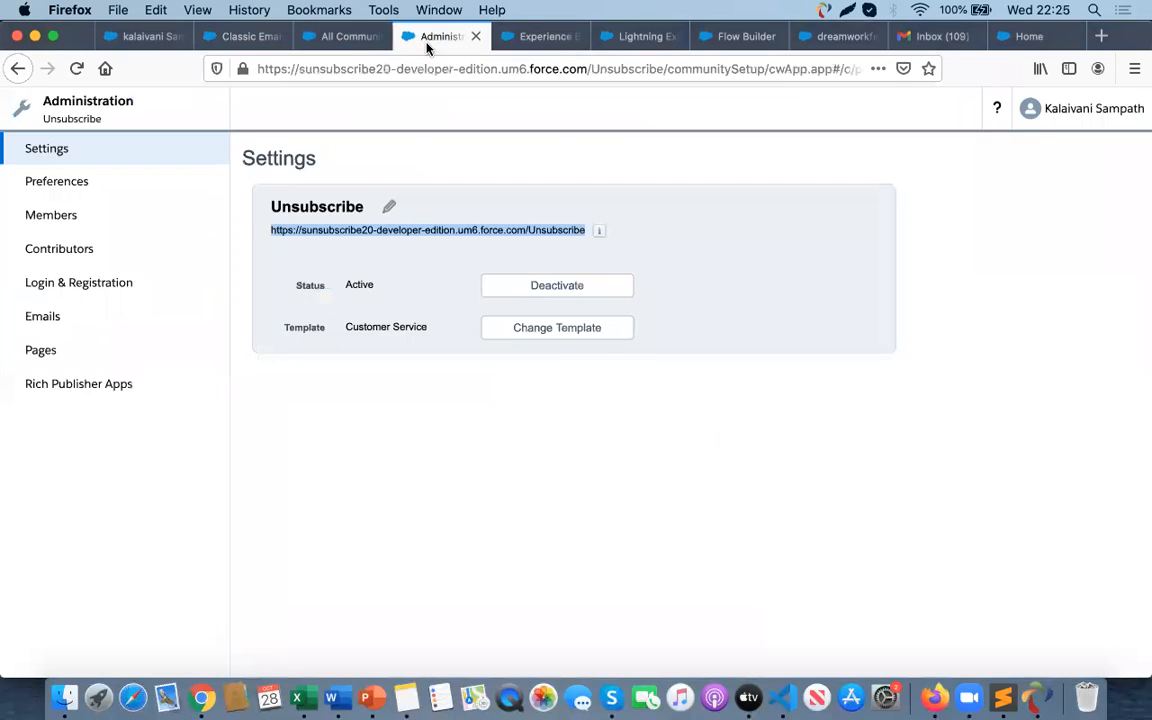
click(545, 37)
click(640, 37)
click(725, 40)
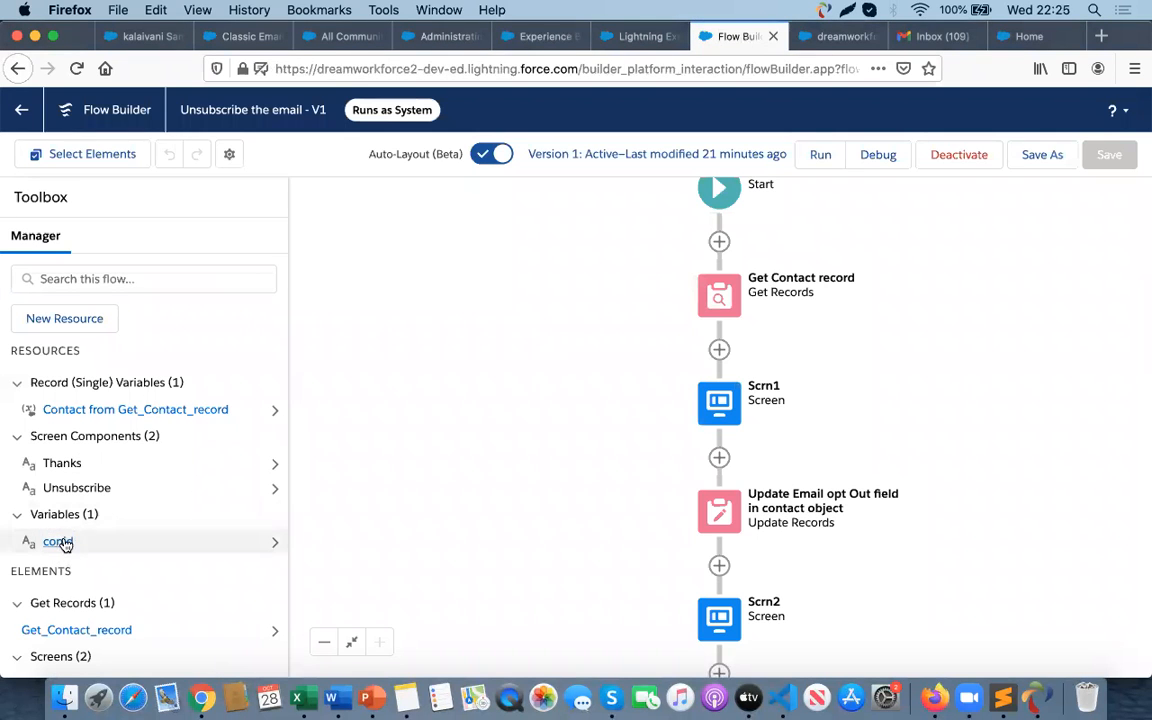
- Append ?conid= to the end of the URL in the Word document
key(super+Tab)
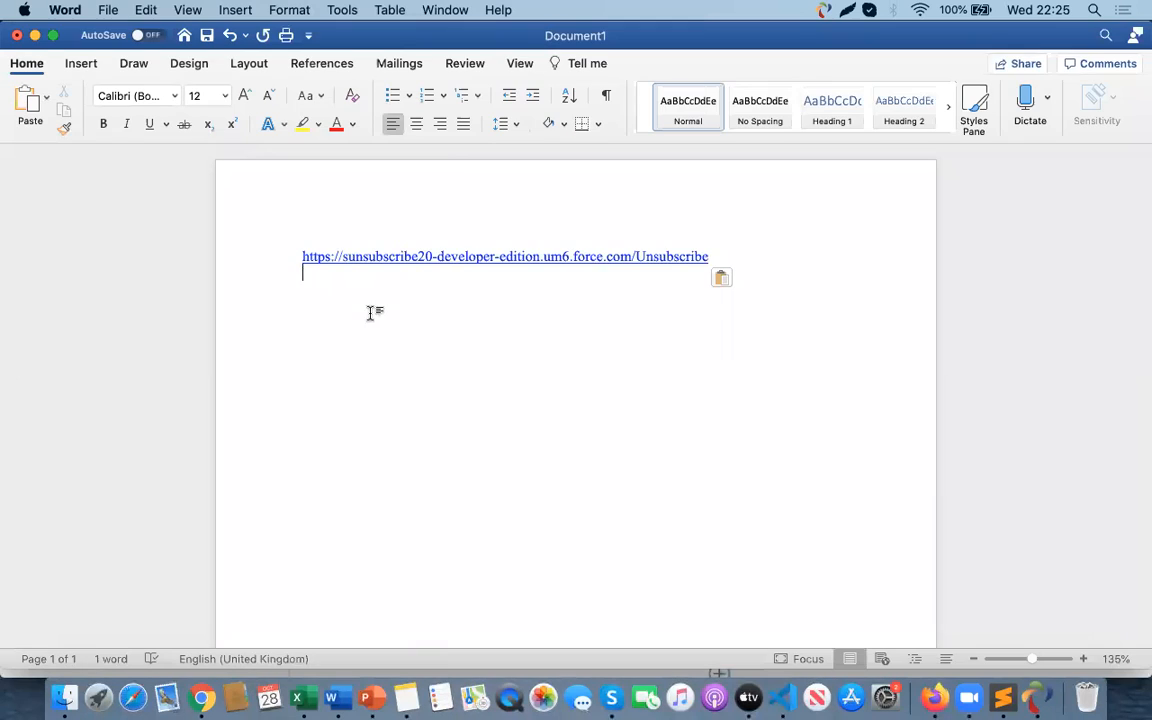
click(711, 255)
text(?conid=)
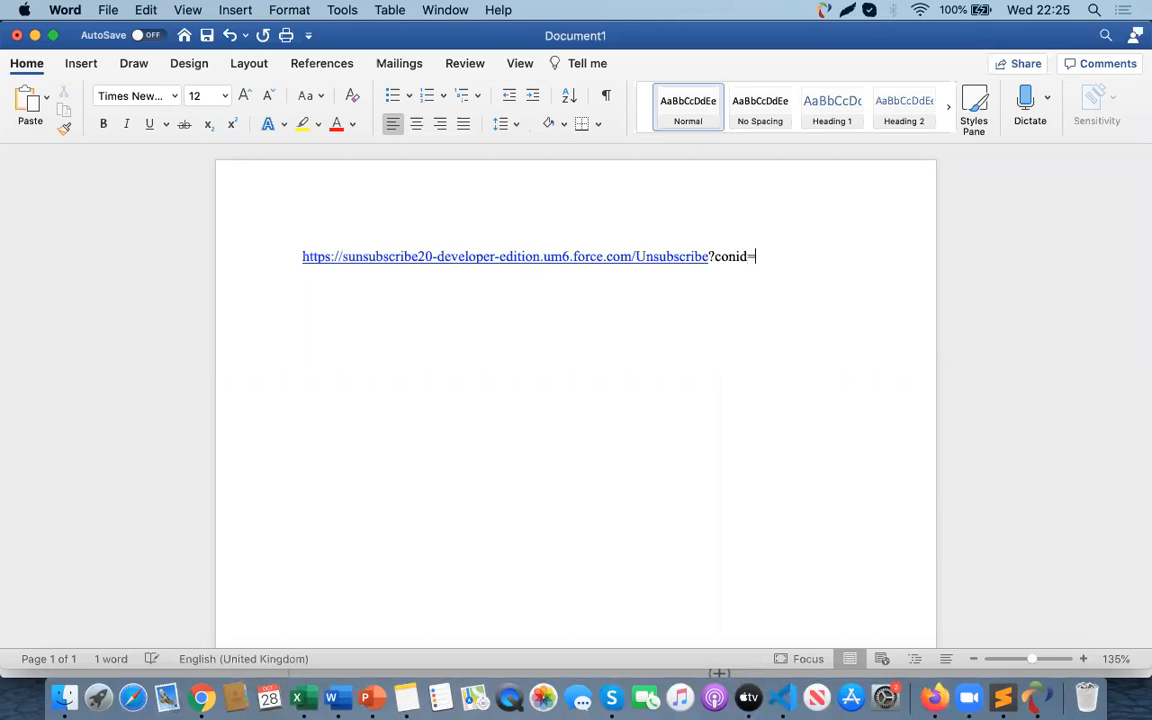
key(super+Tab)
click(442, 36)
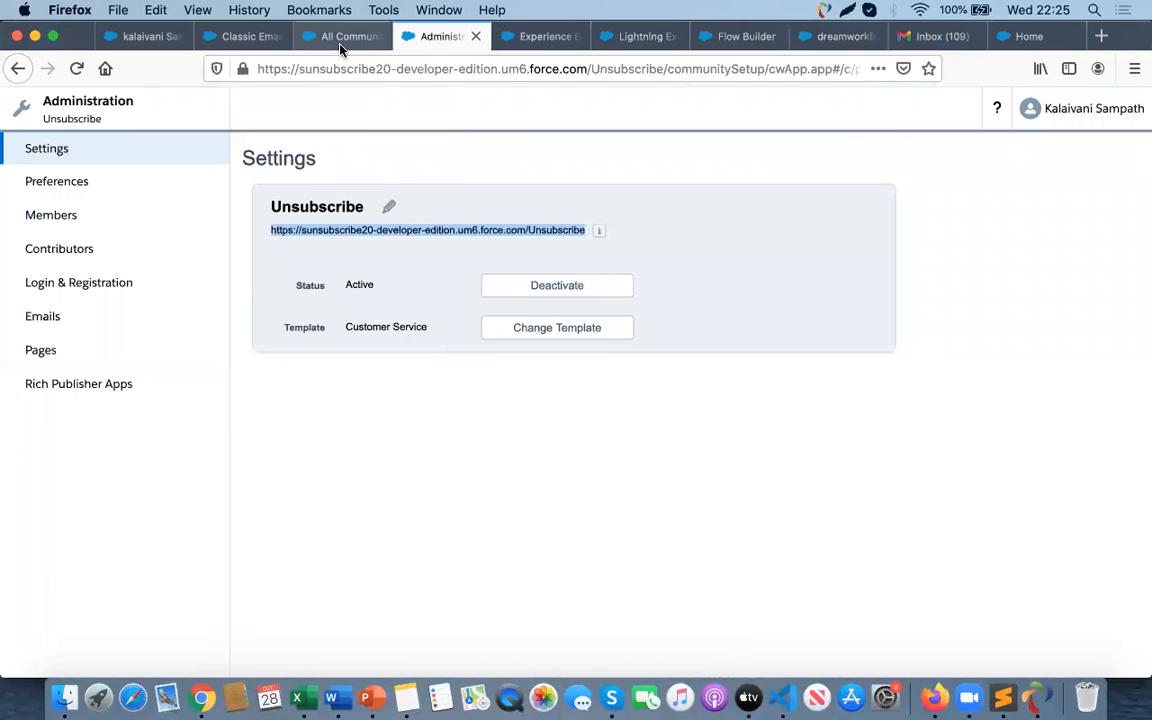
click(340, 40)
- Choose the Contact ID merge field in the email template editor and select its {!Contact.Id} value
click(233, 36)
click(936, 365)
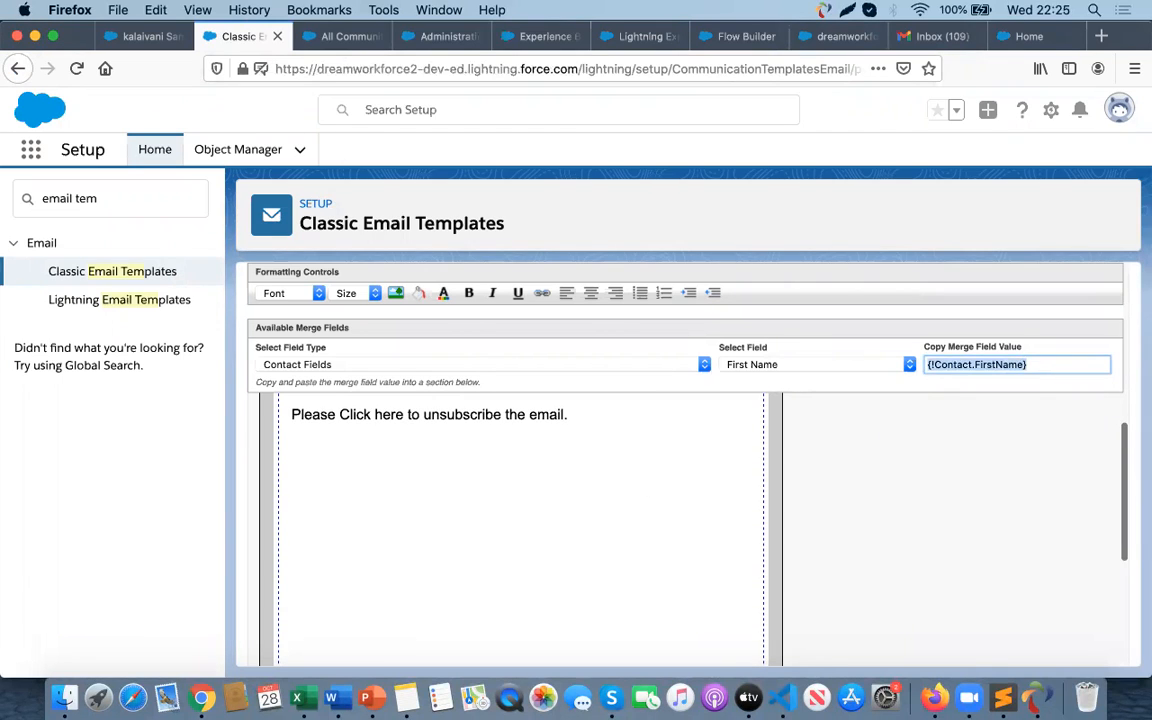
key(super+x)
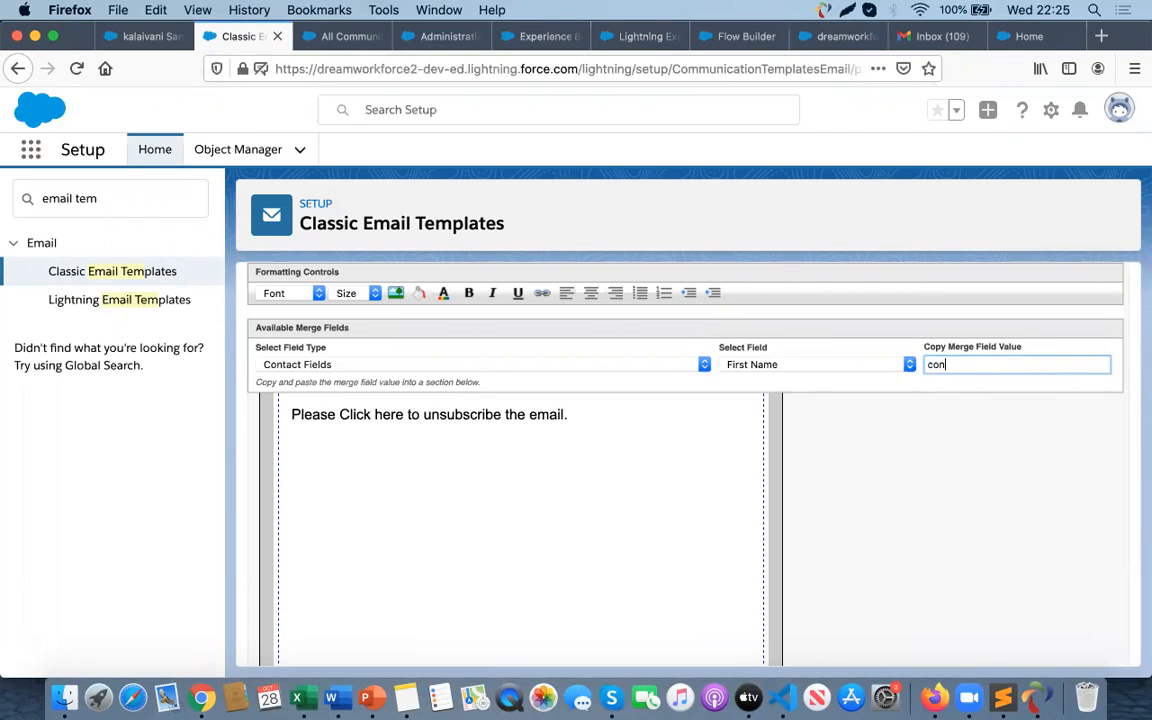
click(776, 366)
scroll(872, 157, up, 2)
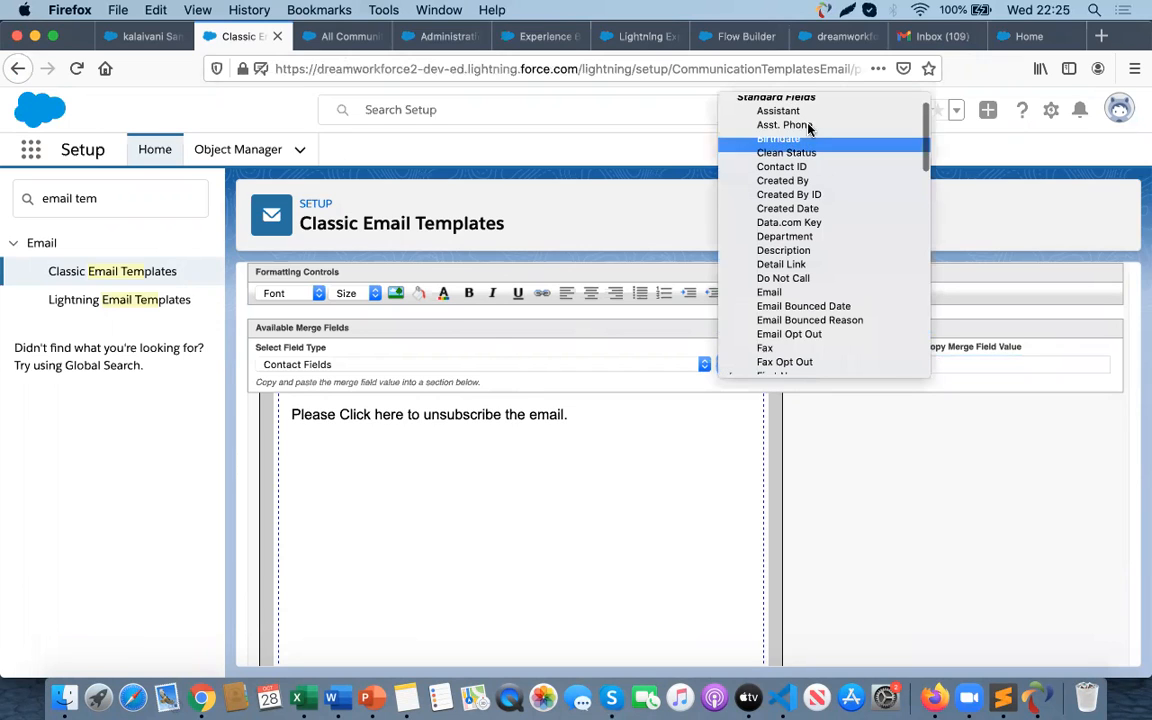
click(362, 372)
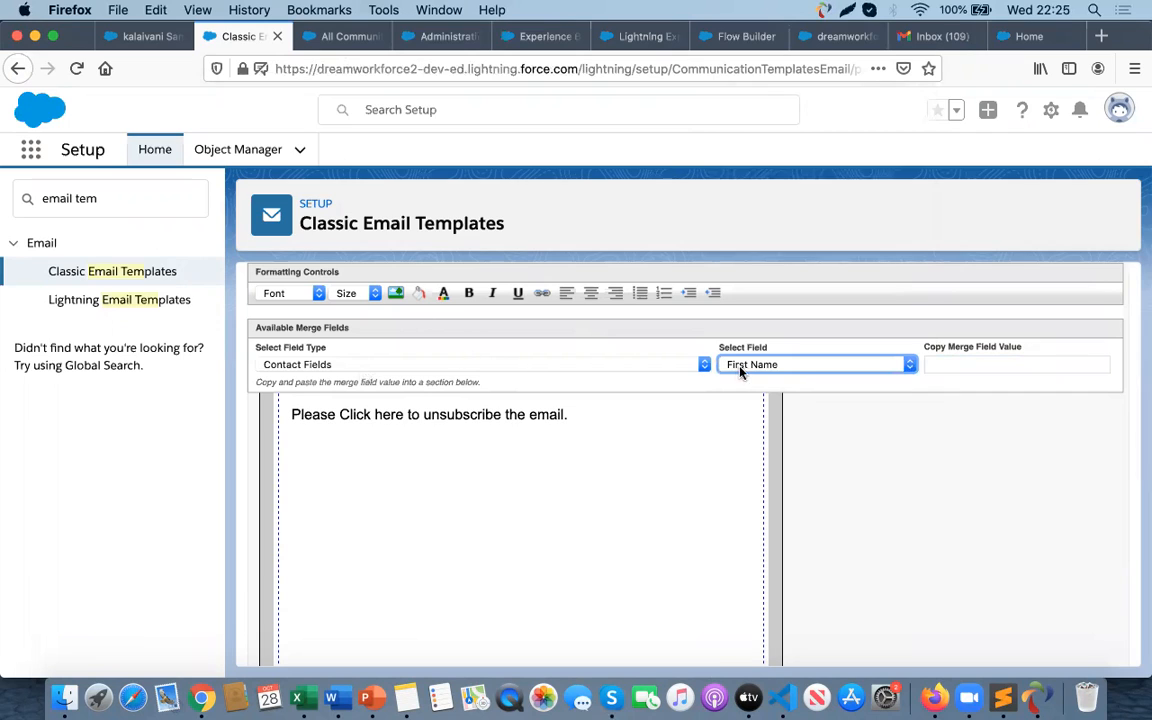
click(793, 369)
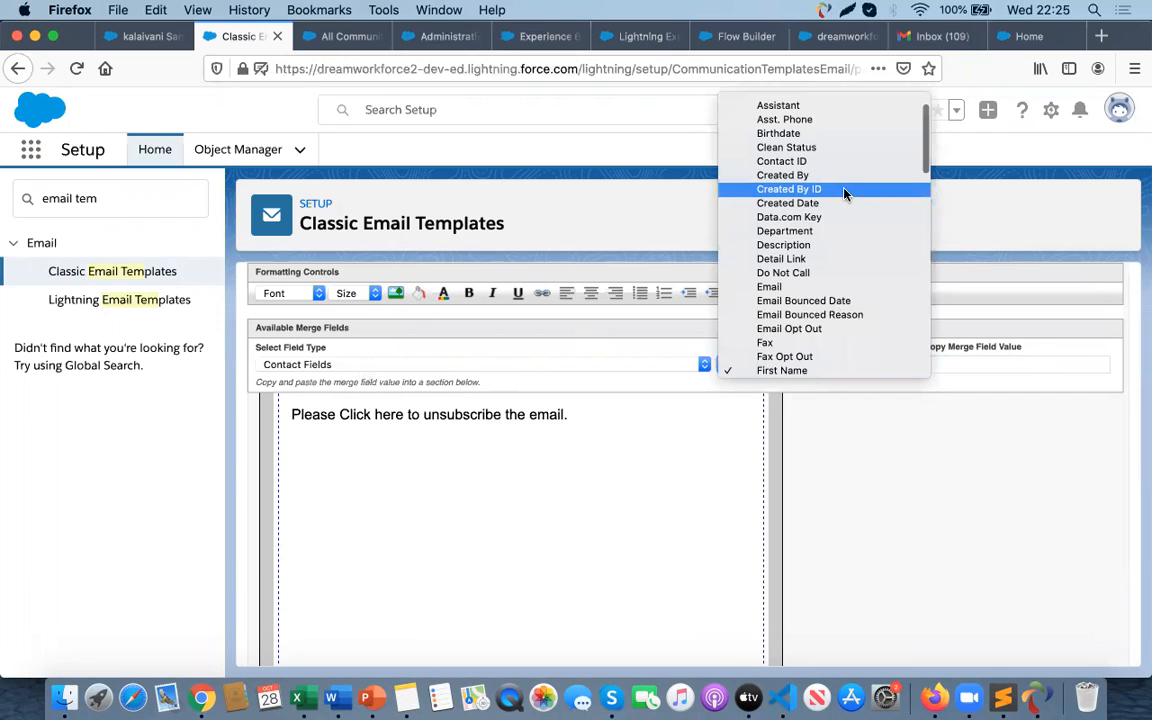
scroll(846, 194, up, 1)
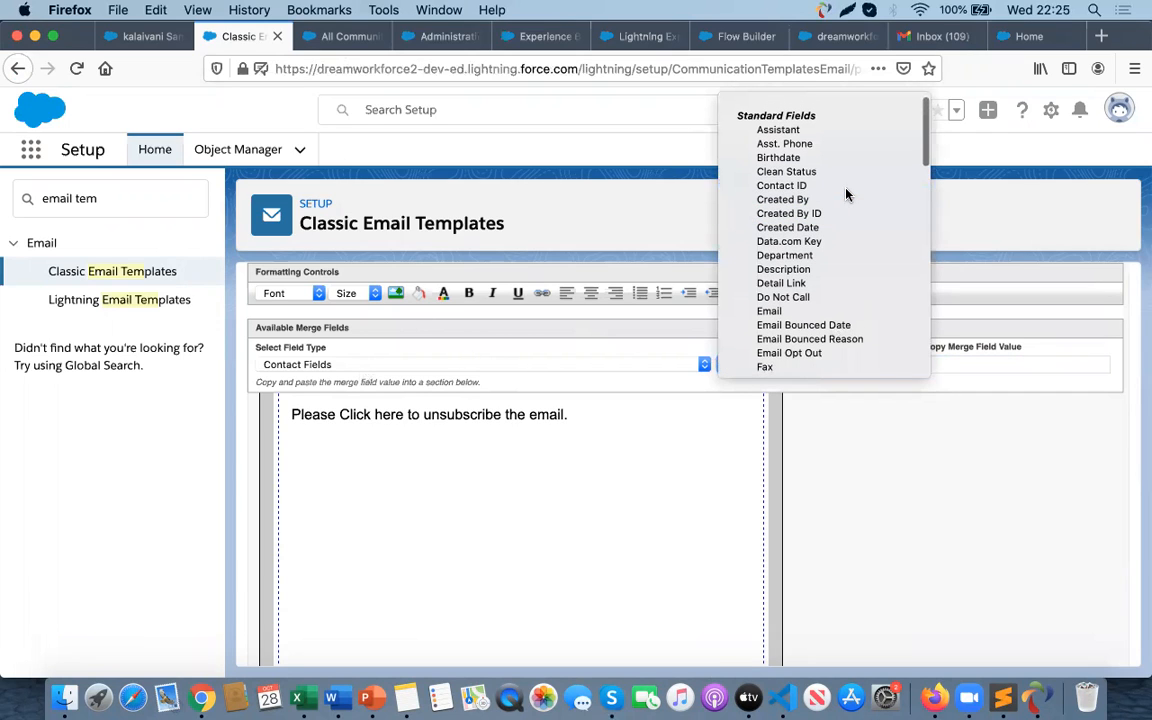
click(790, 186)
click(990, 366)
drag(990, 366, 900, 364)
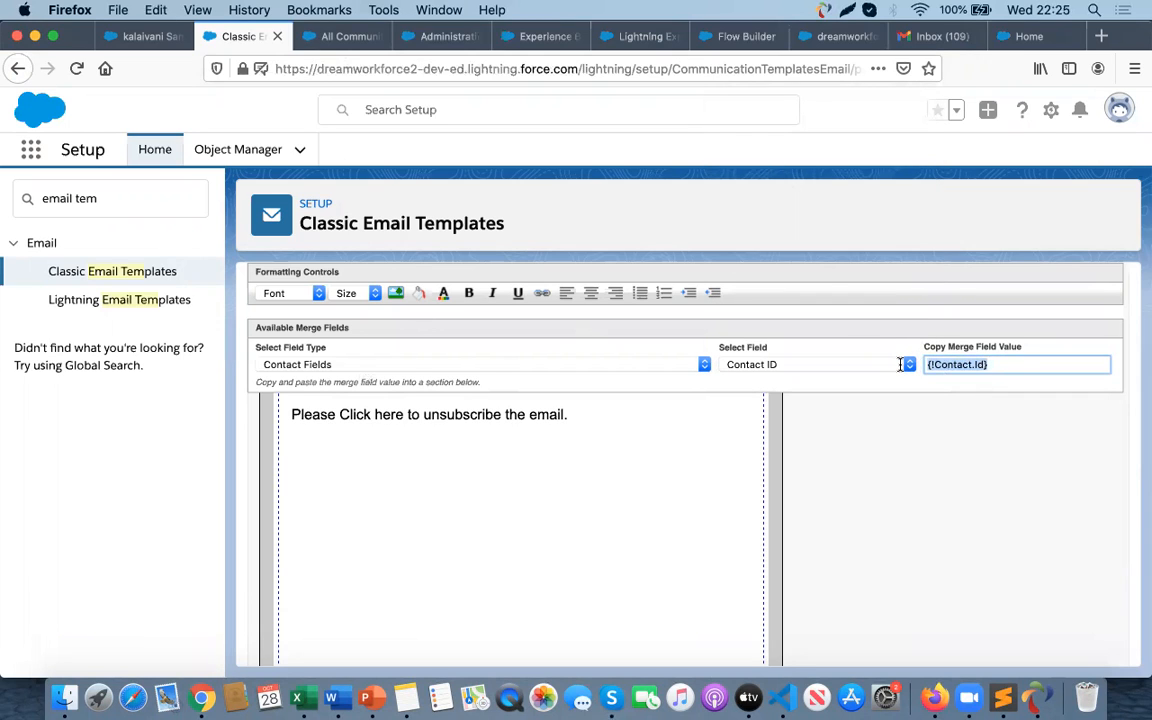
- Paste {!Contact.Id} after ?conid= in the Word document and retype the equals sign
key(super+Tab)
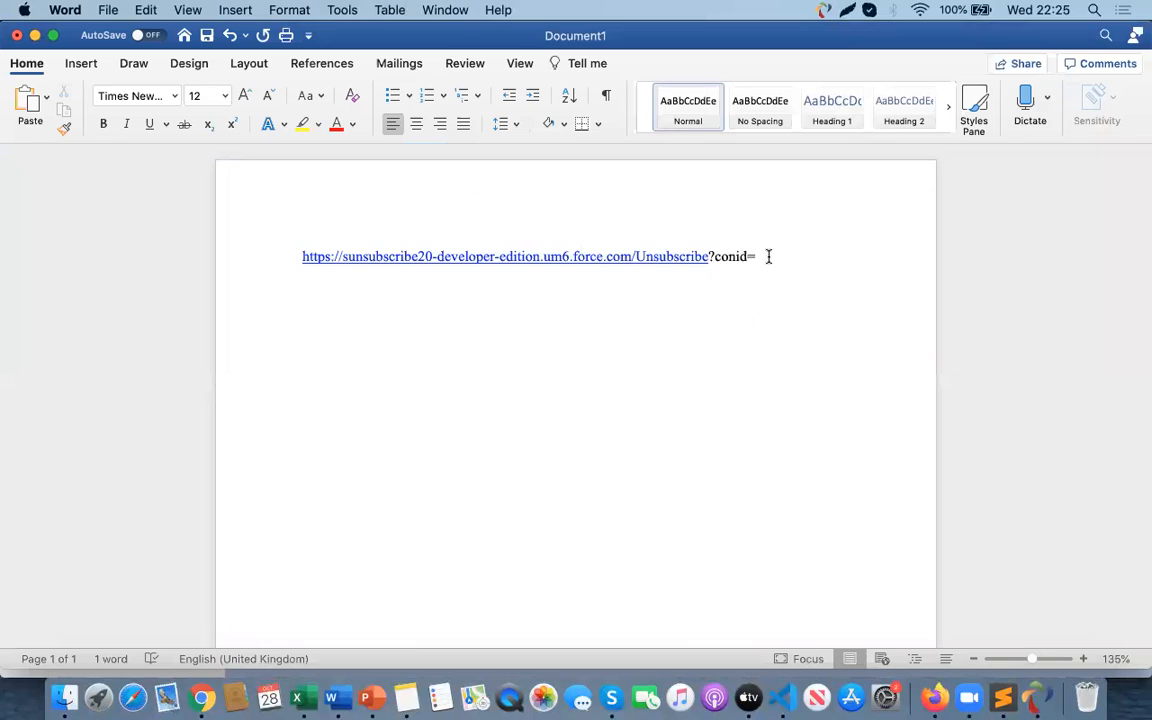
key(super+v)
key(Return)
click(756, 258)
key(BackSpace)
text(=)
key(Down)
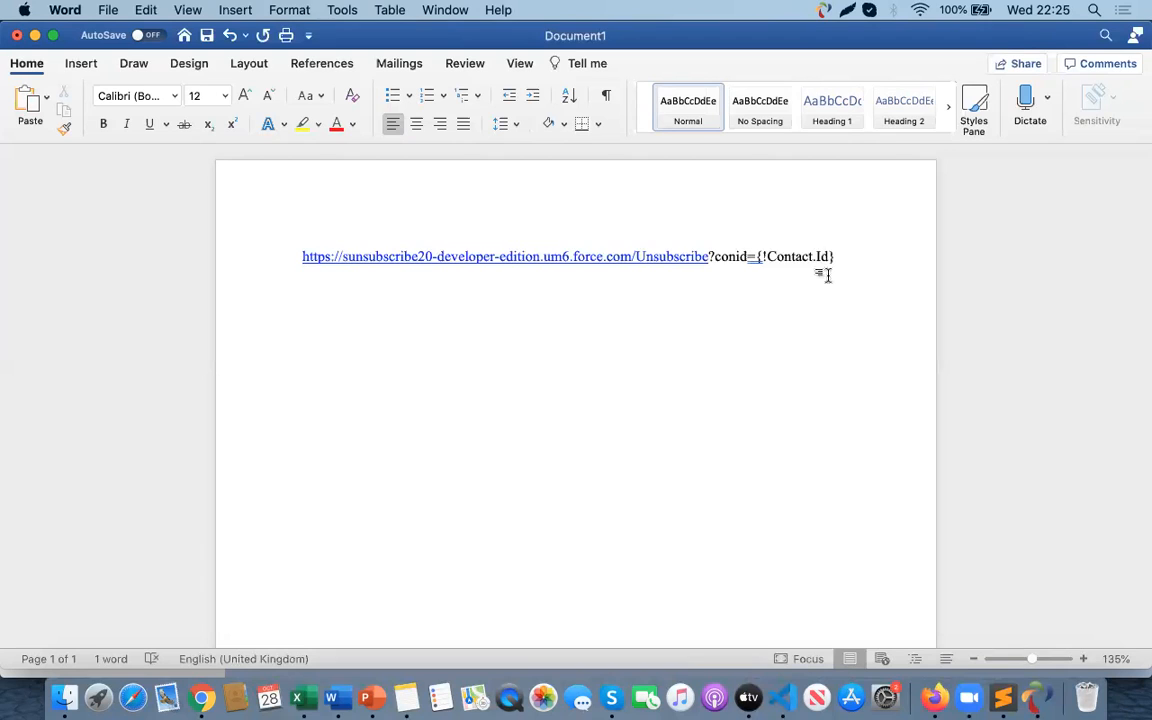
- Copy the complete unsubscribe URL with the ?conid={!Contact.Id} parameter from the Word document
triple_click(848, 256)
drag(380, 248, 321, 249)
click(361, 303)
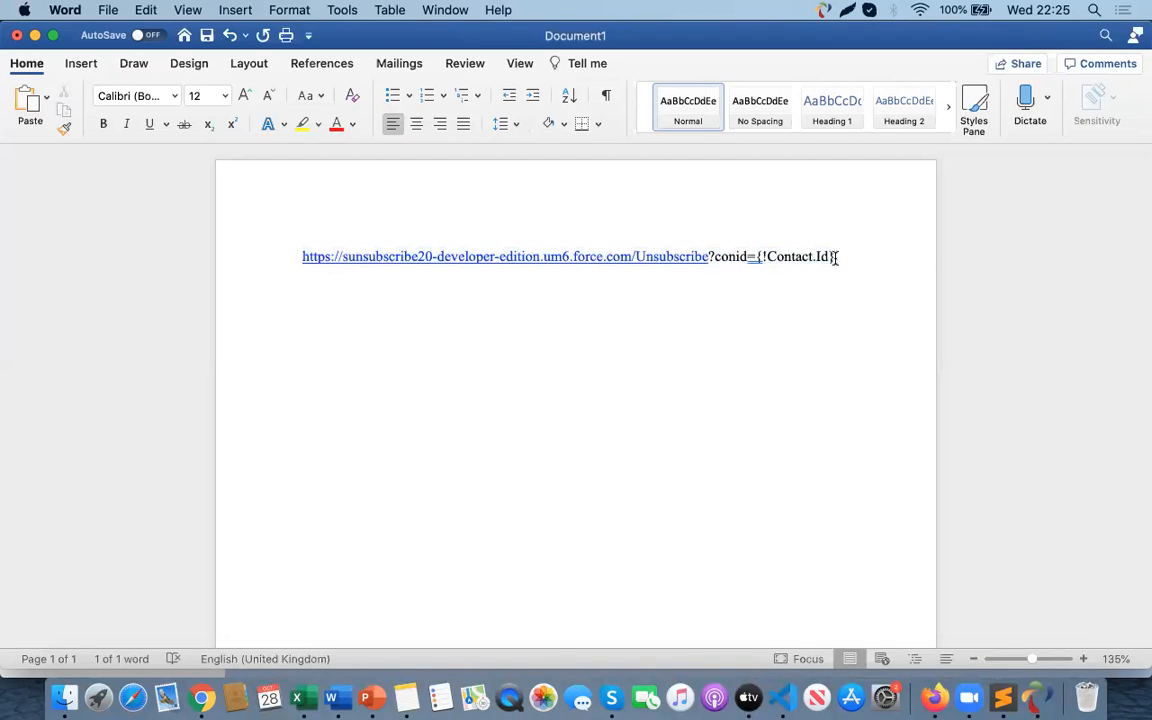
click(296, 257)
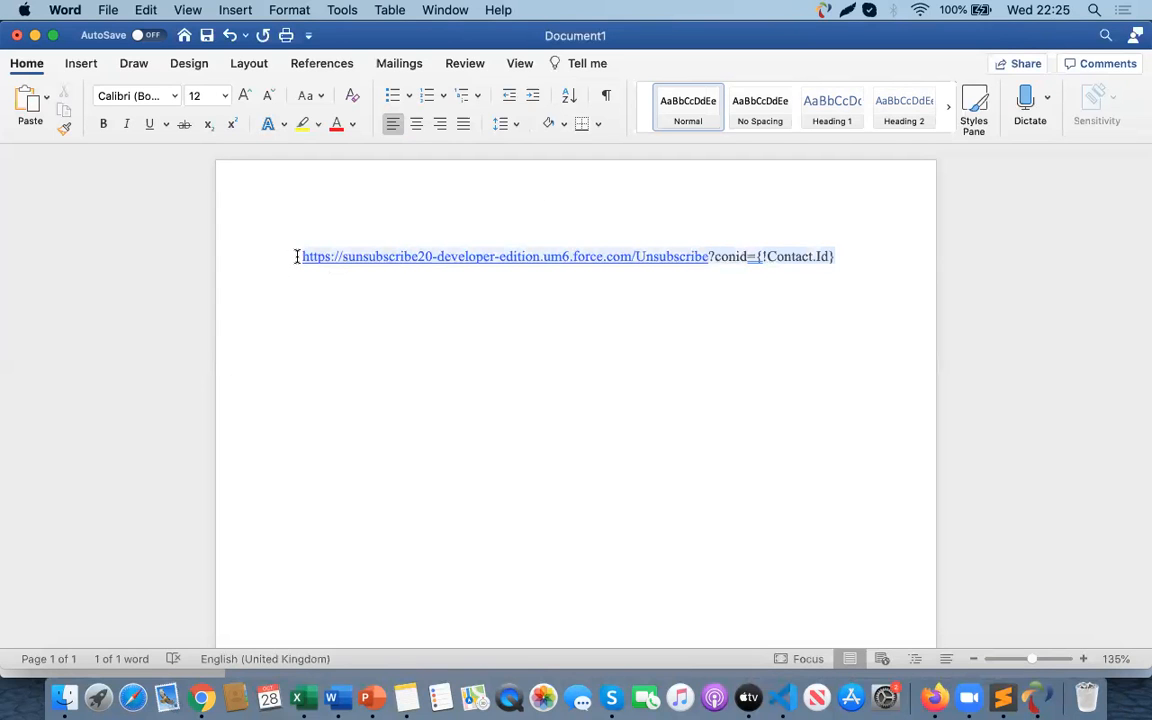
key(super+c)
- Link the 'Click here' text in the email body to the copied unsubscribe URL with ?conid={!Contact.Id}
key(super+Tab)
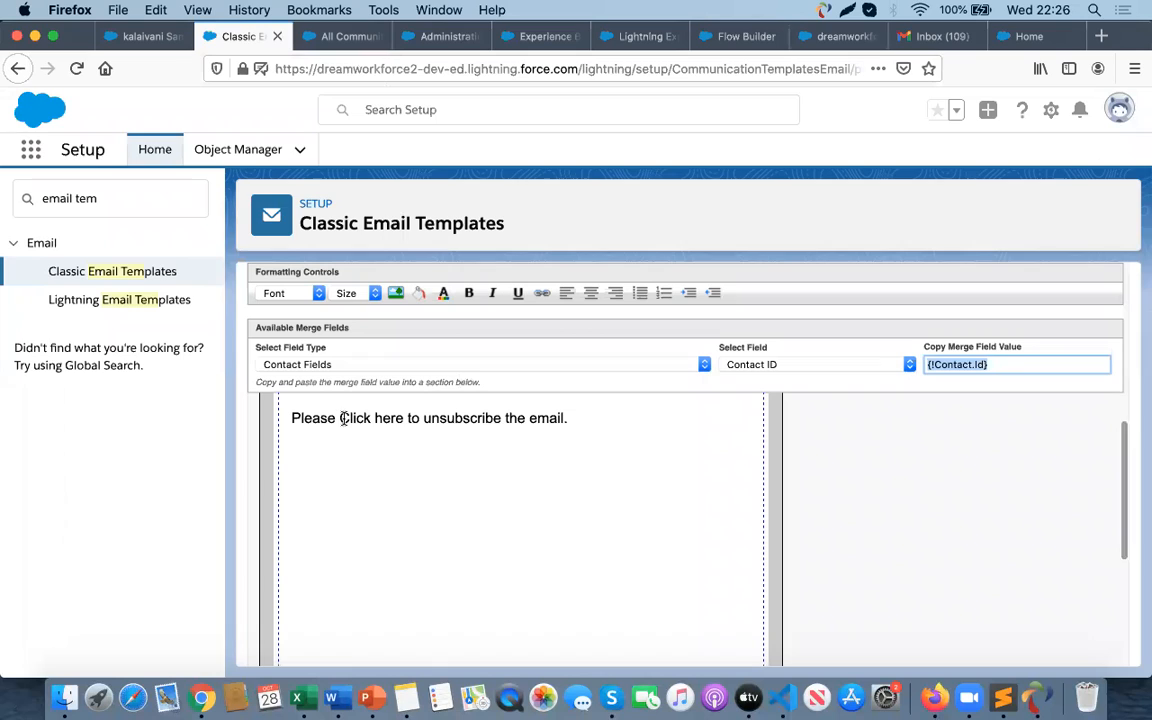
drag(340, 417, 403, 418)
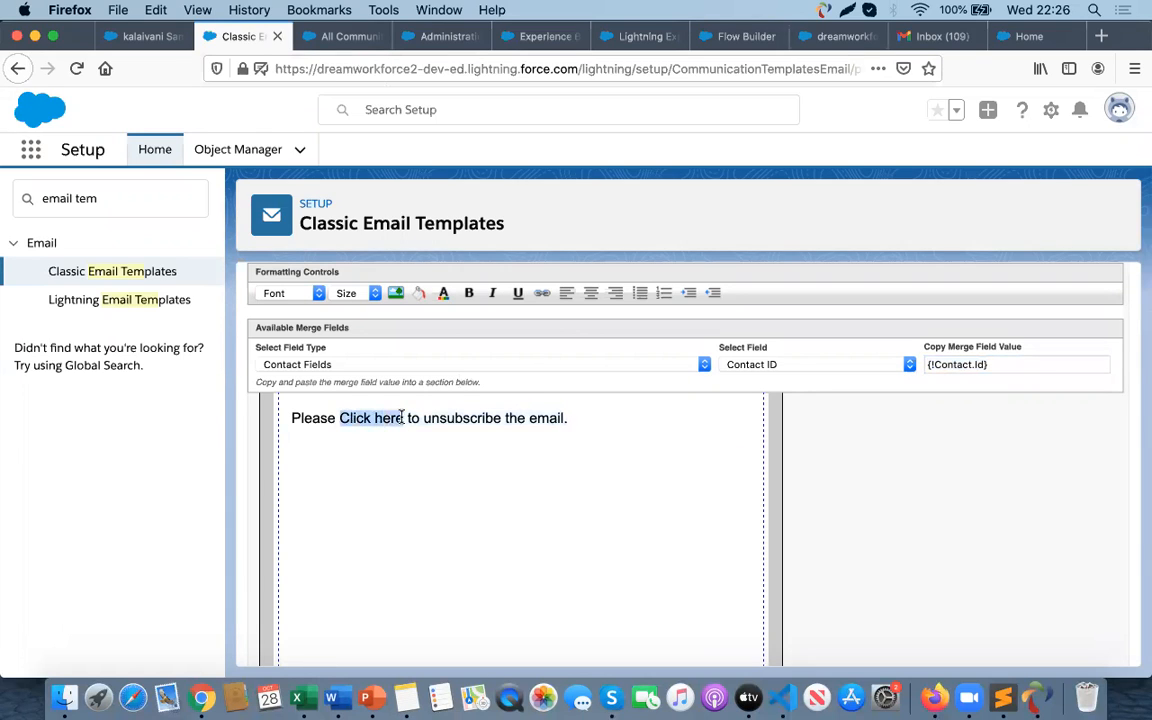
click(339, 418)
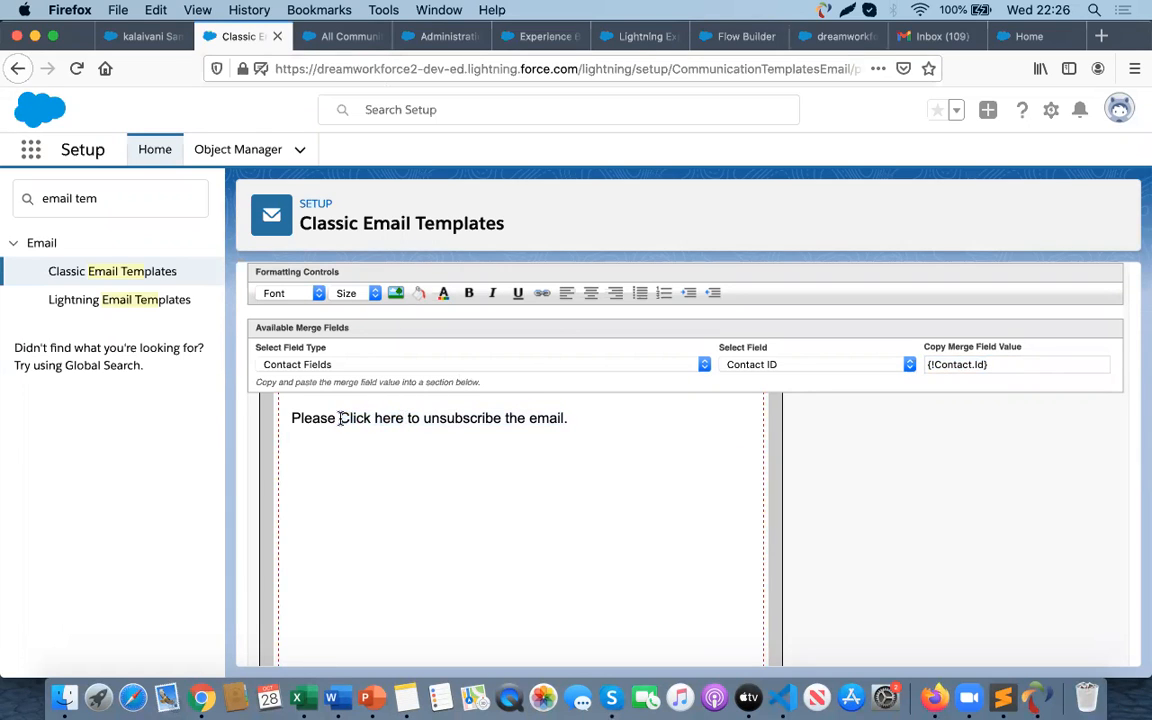
drag(339, 418, 404, 417)
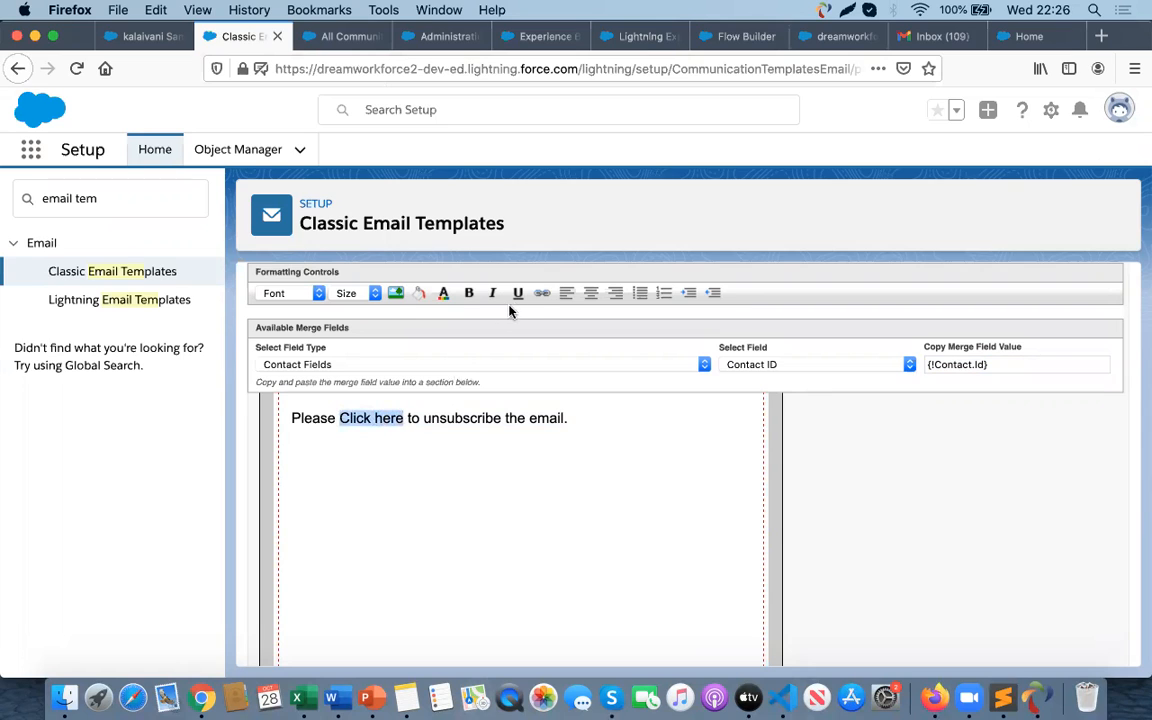
click(541, 292)
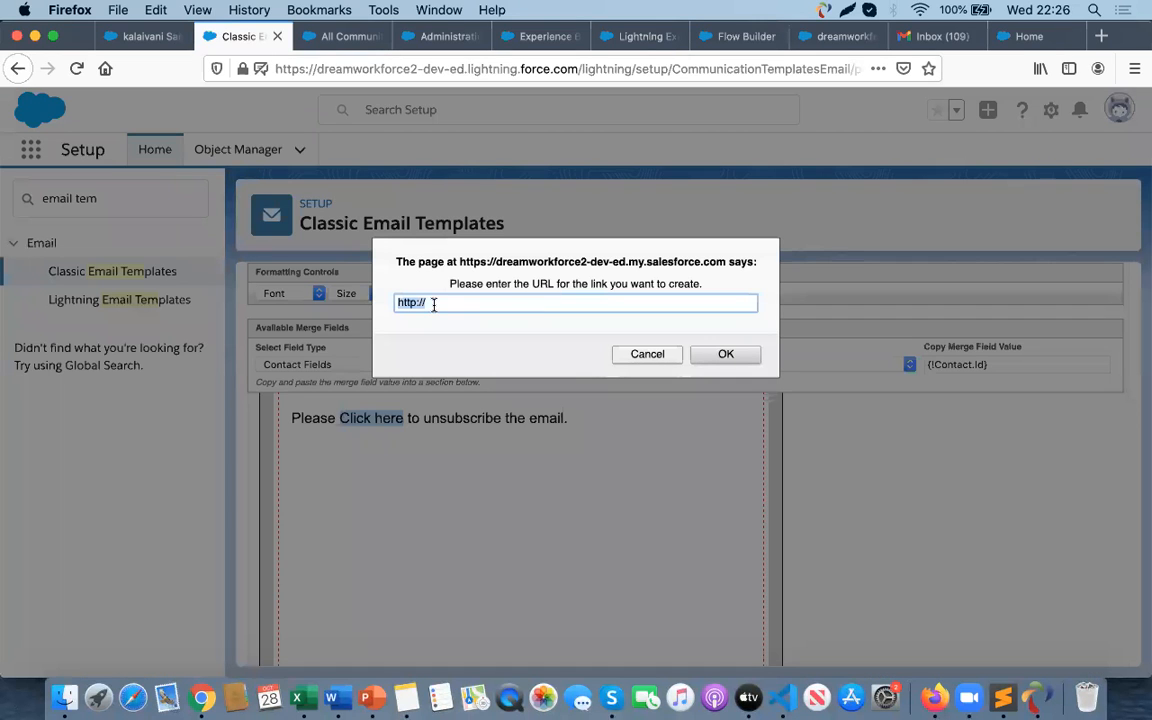
key(super+v)
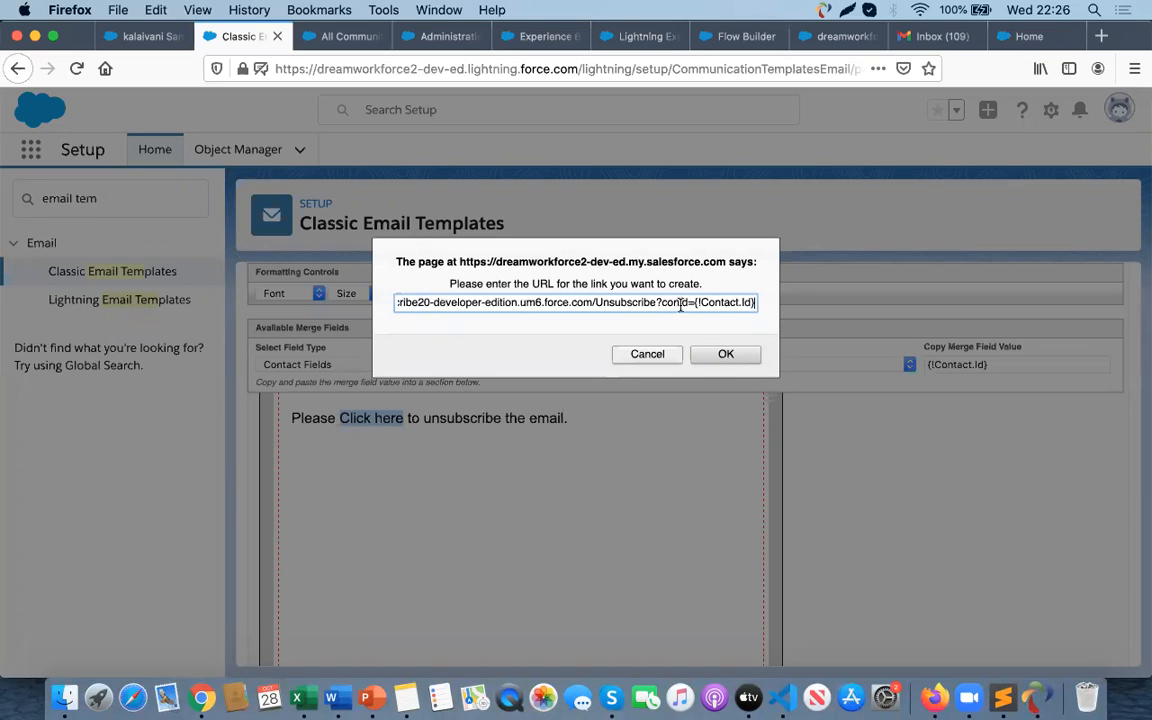
click(729, 354)
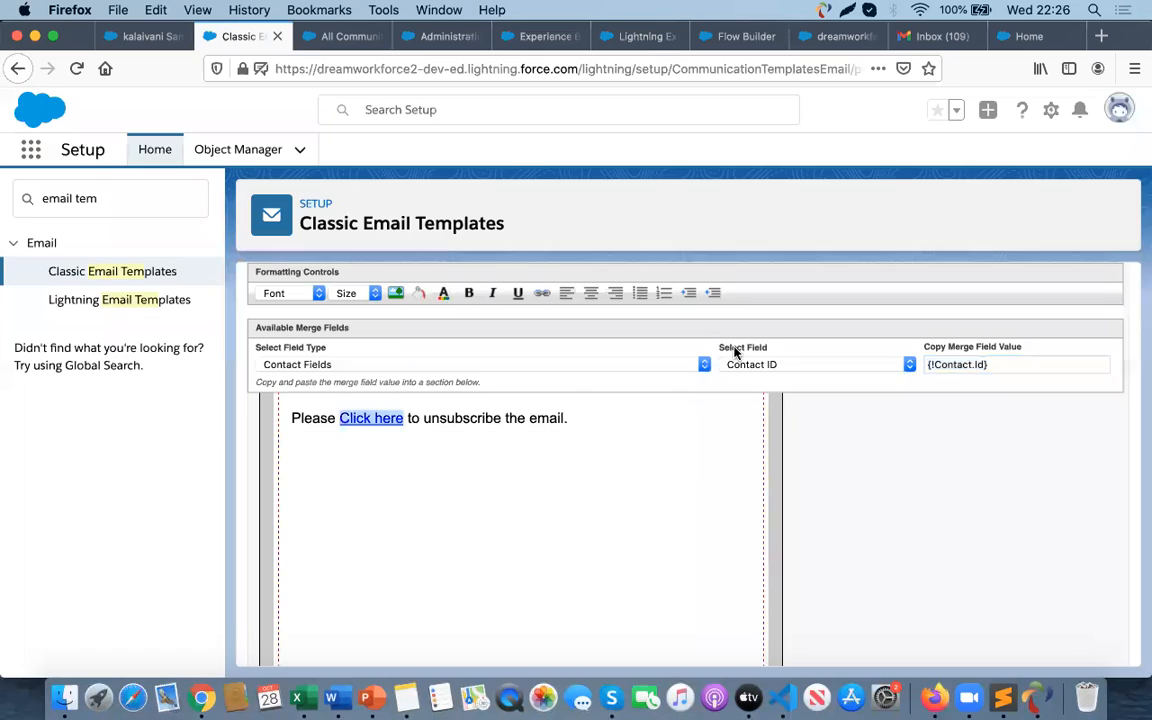
- Advance the email template to step 4, the text-only version
scroll(543, 478, down, 5)
scroll(560, 476, up, 10)
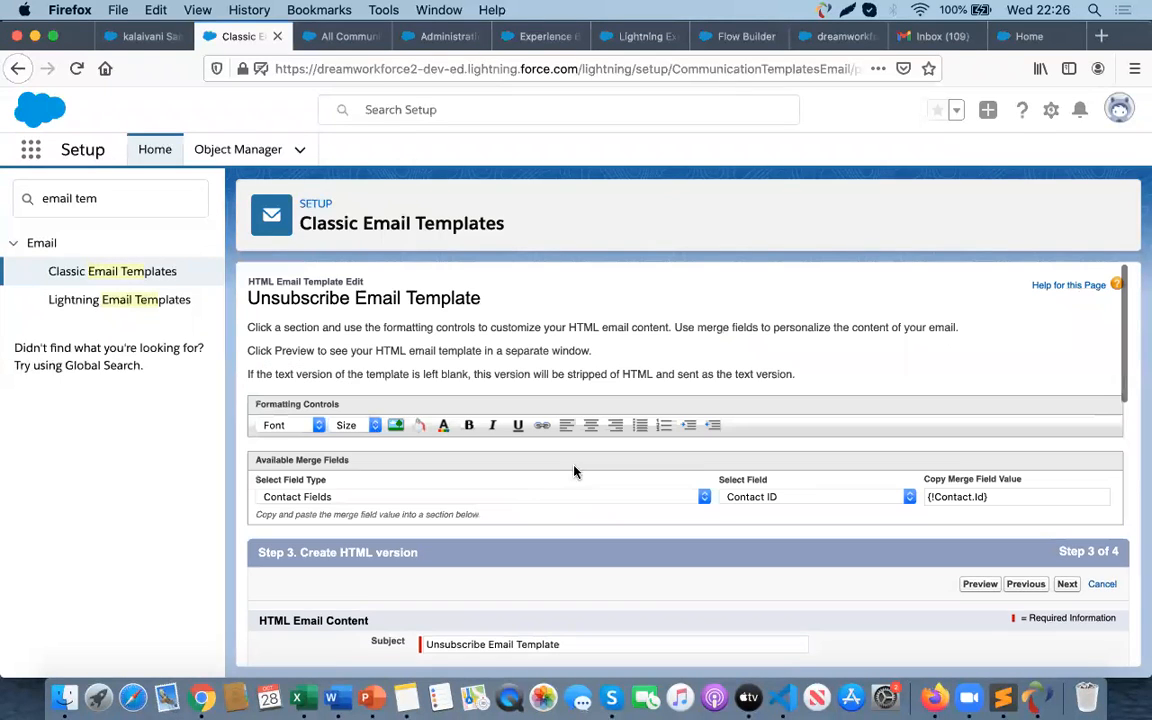
scroll(907, 597, down, 10)
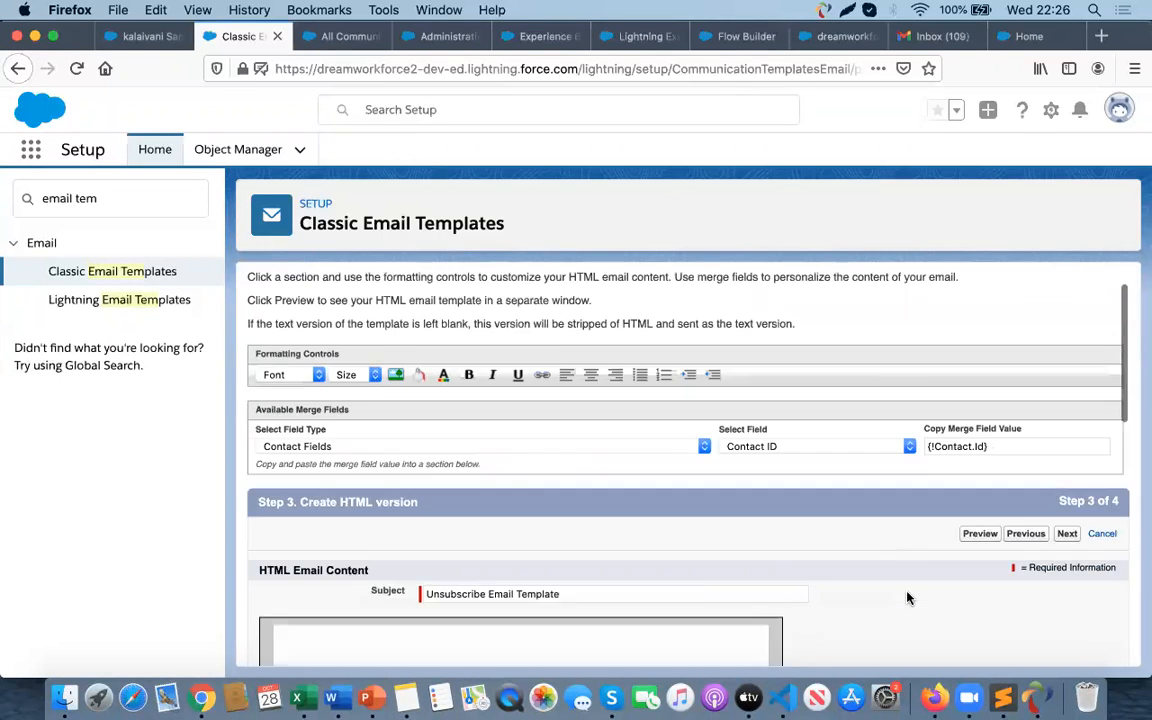
click(1067, 643)
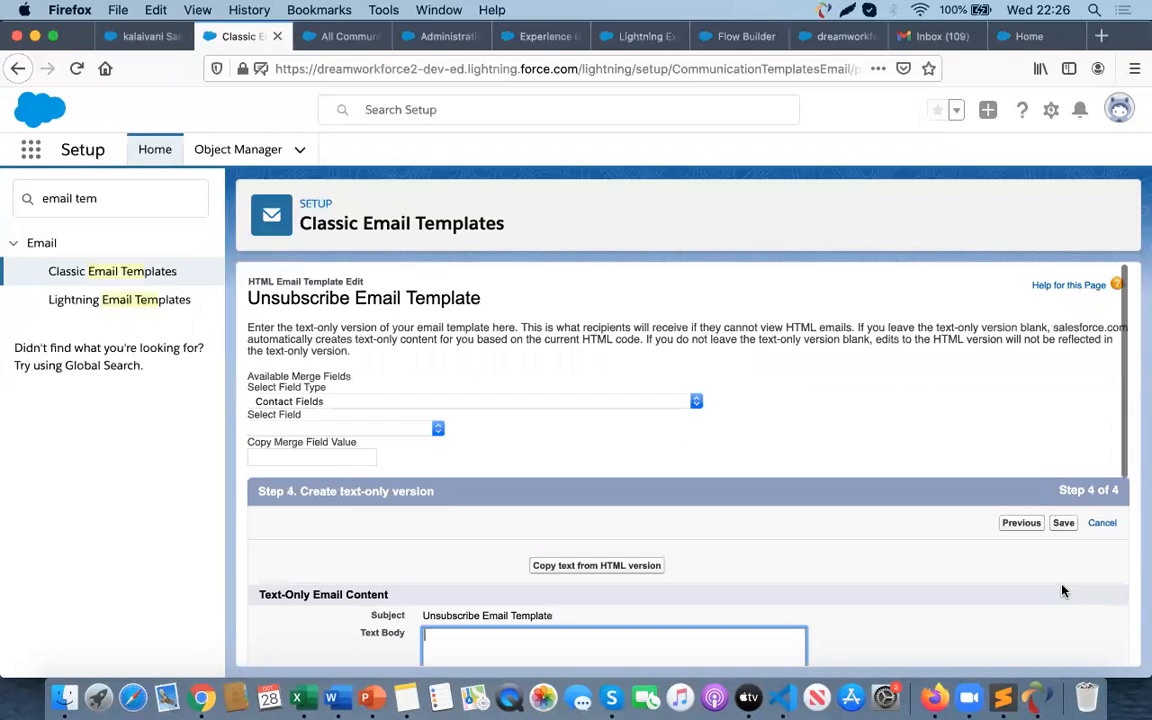
- Copy the HTML version's text into the text-only email body and save the unsubscribe email template
scroll(997, 607, down, 3)
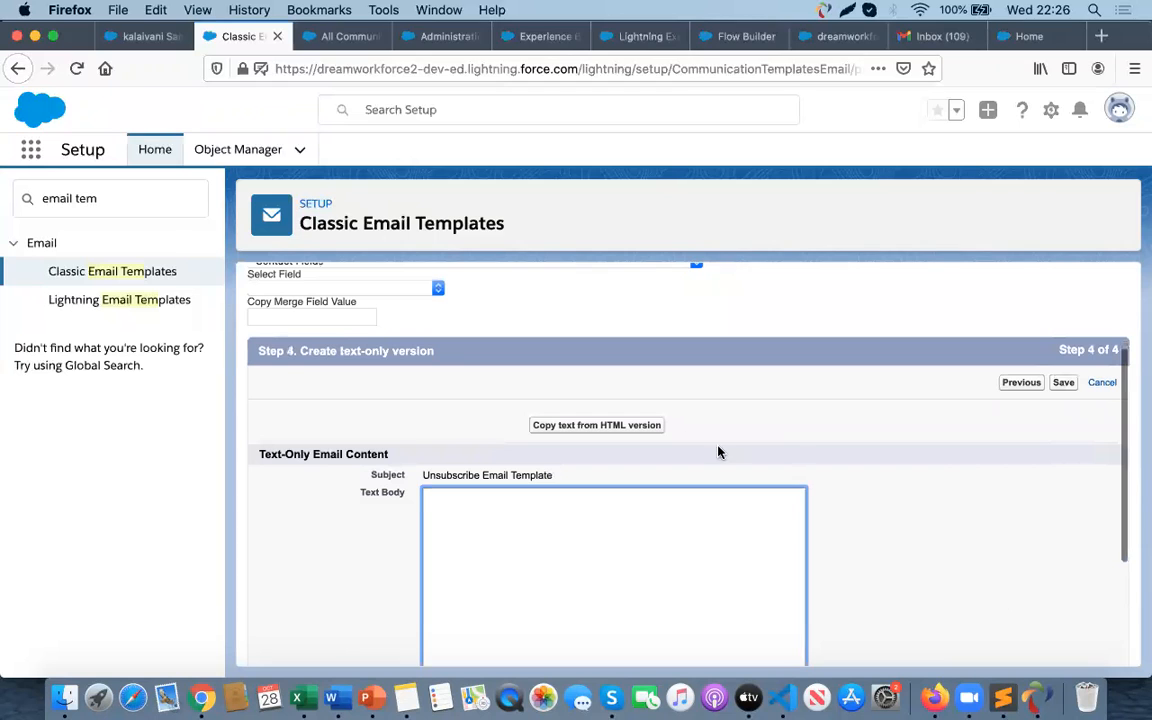
click(632, 424)
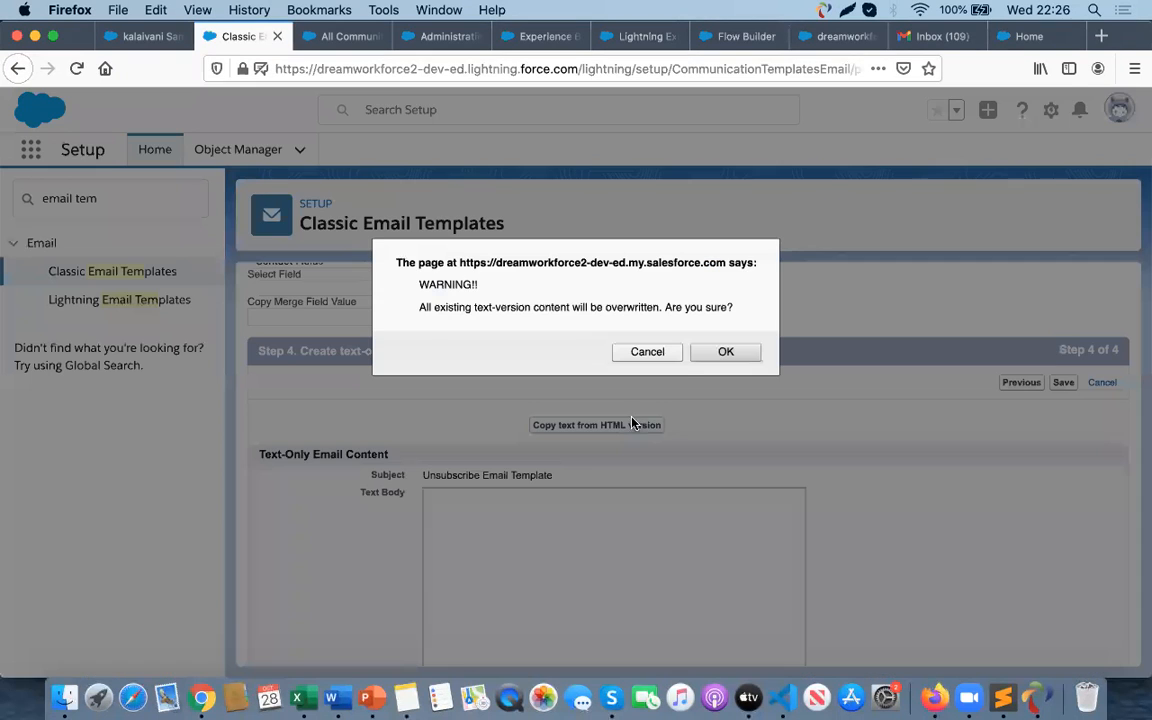
click(726, 351)
click(583, 561)
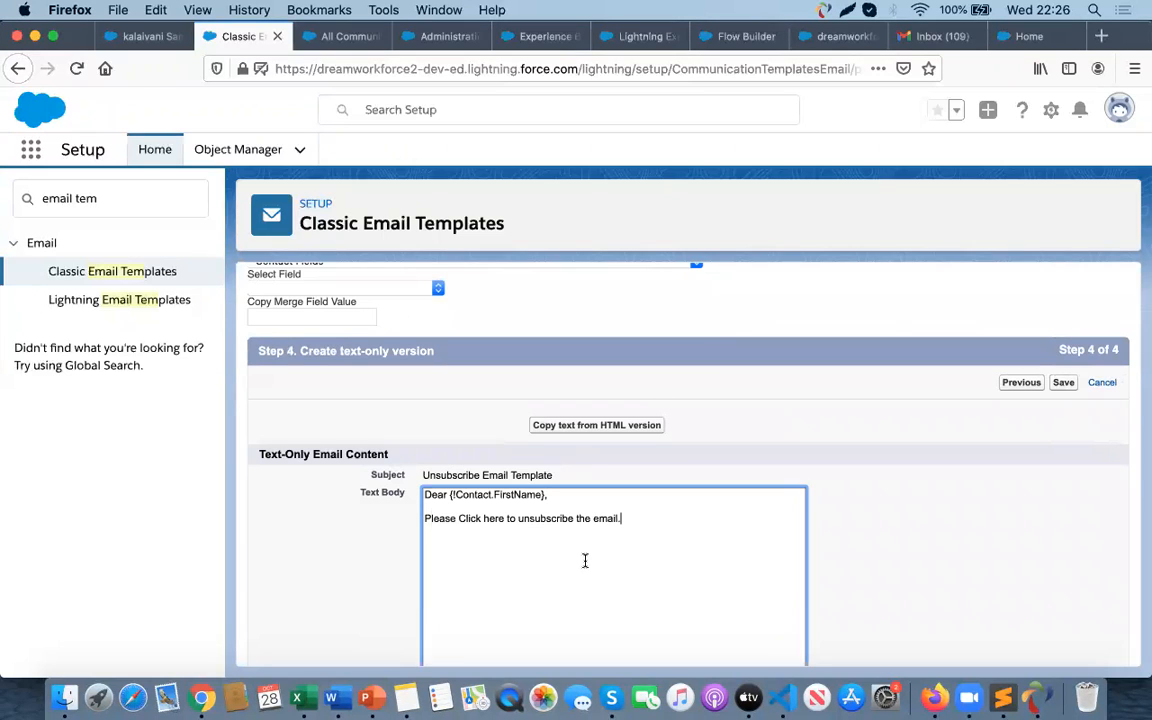
scroll(531, 559, down, 1)
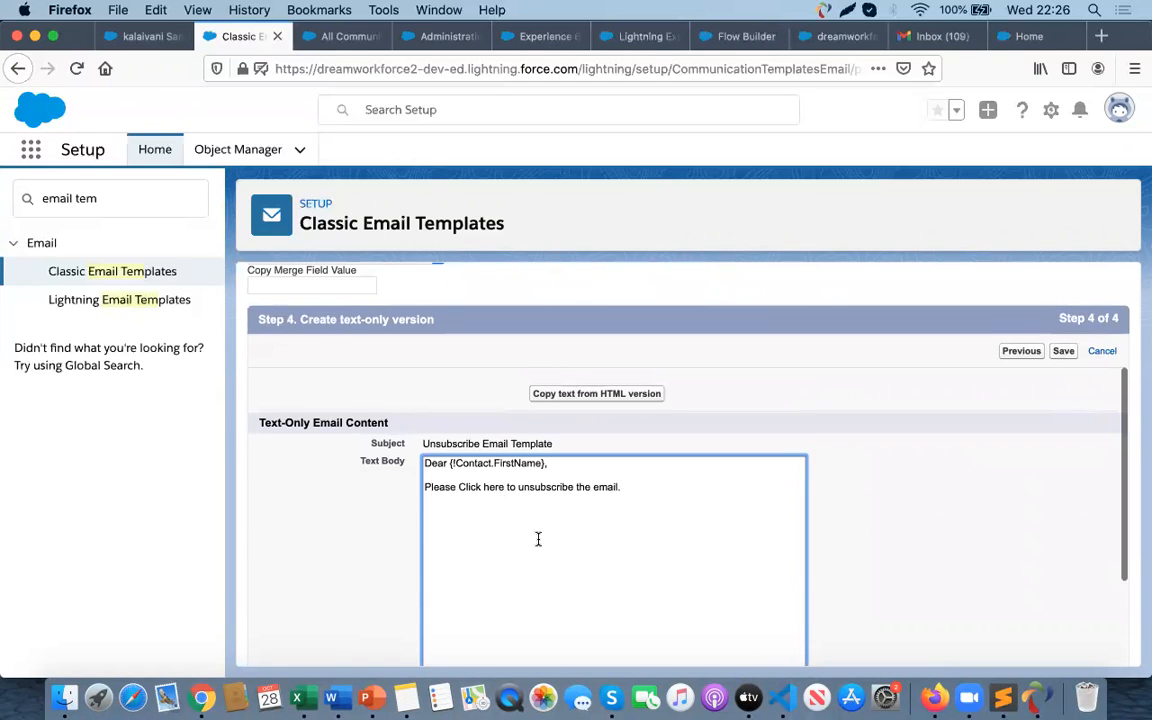
scroll(538, 539, up, 3)
click(1062, 469)
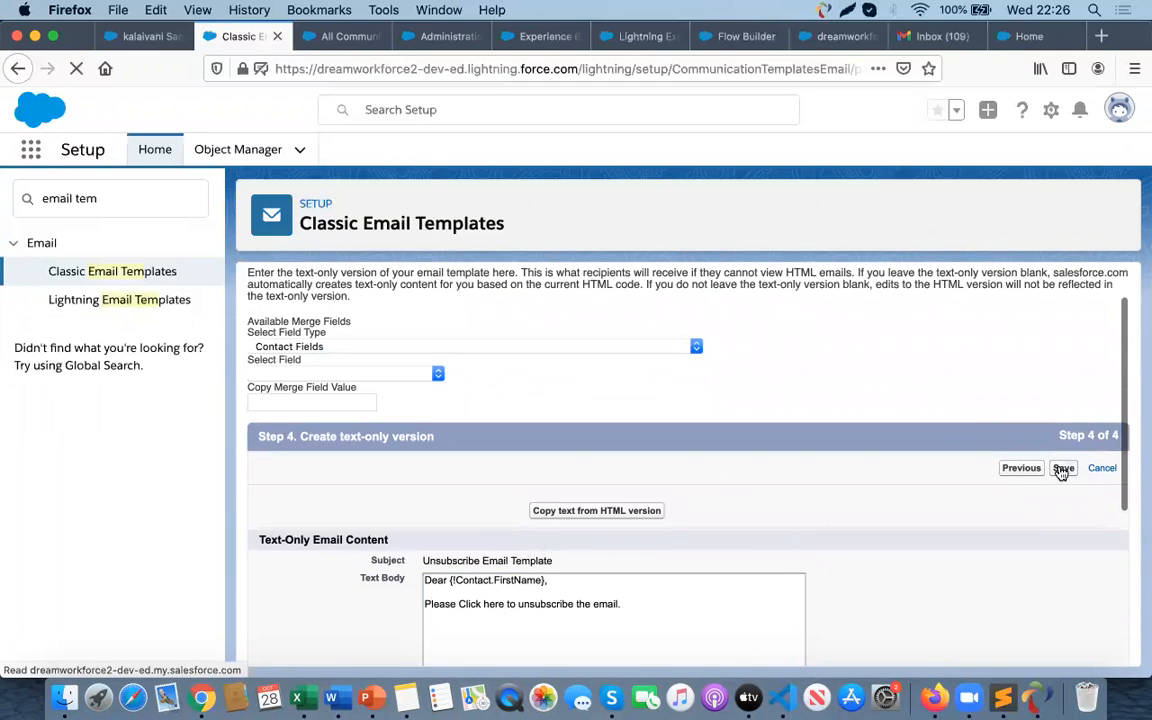
- Test the 'Click here' unsubscribe link in the saved template's HTML preview
scroll(670, 500, down, 1)
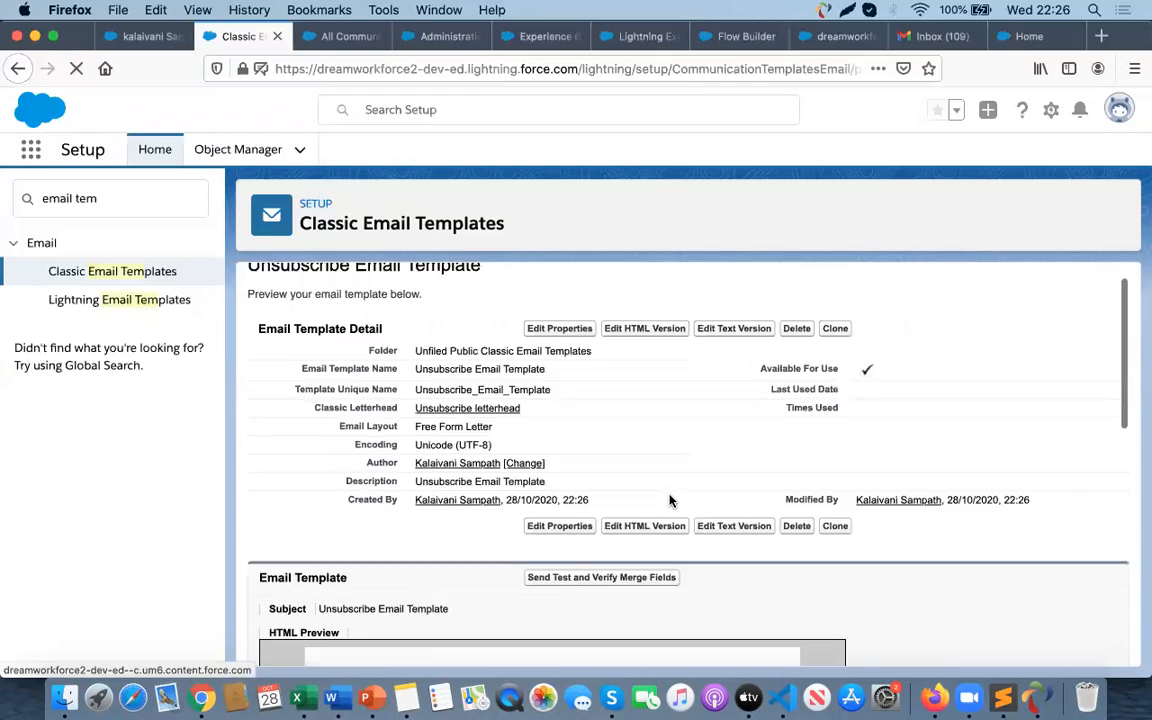
scroll(670, 500, down, 5)
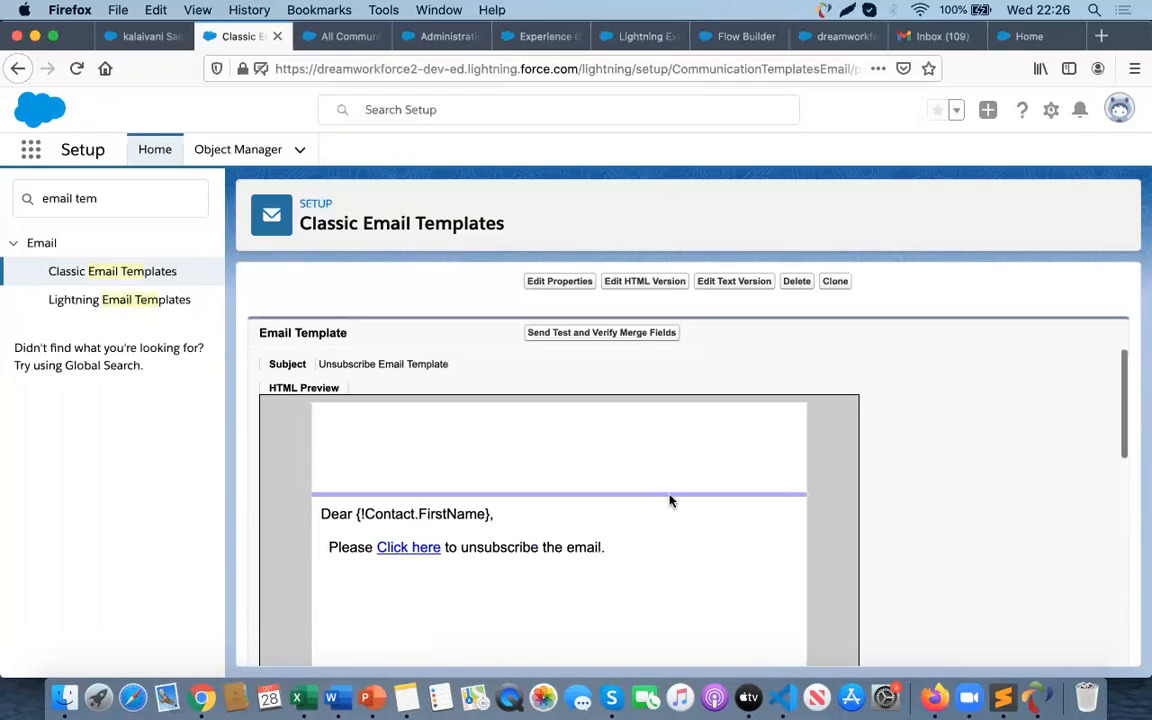
click(397, 556)
scroll(474, 567, down, 6)
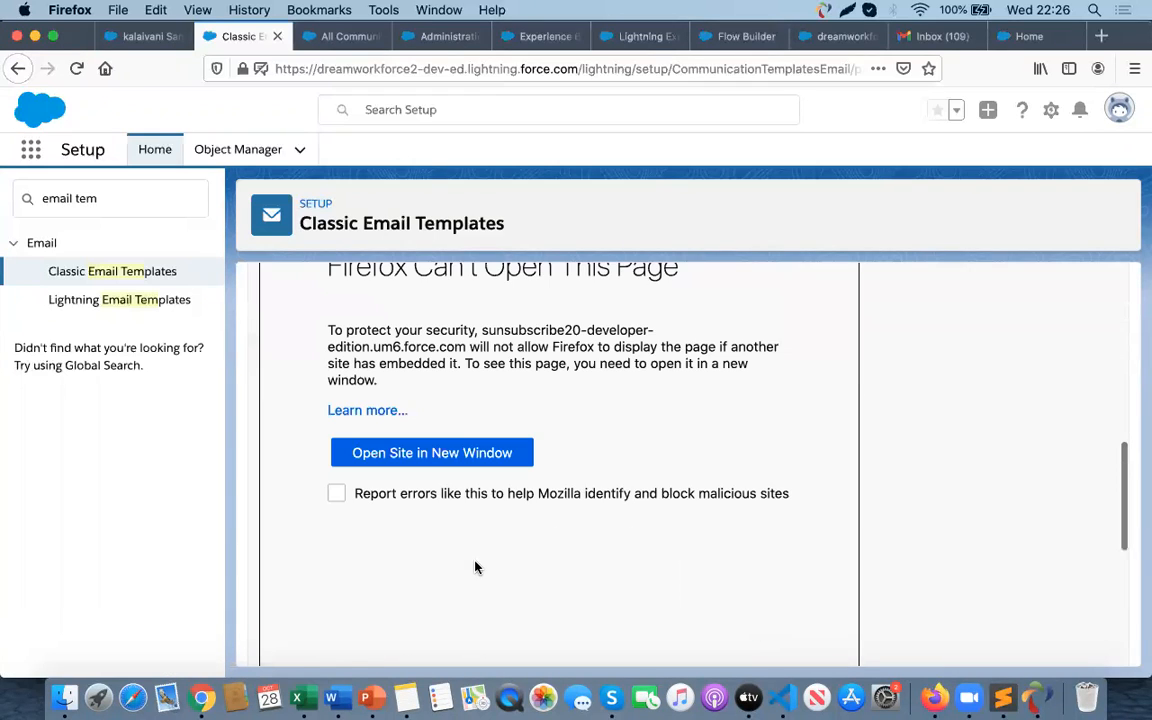
scroll(515, 460, up, 10)
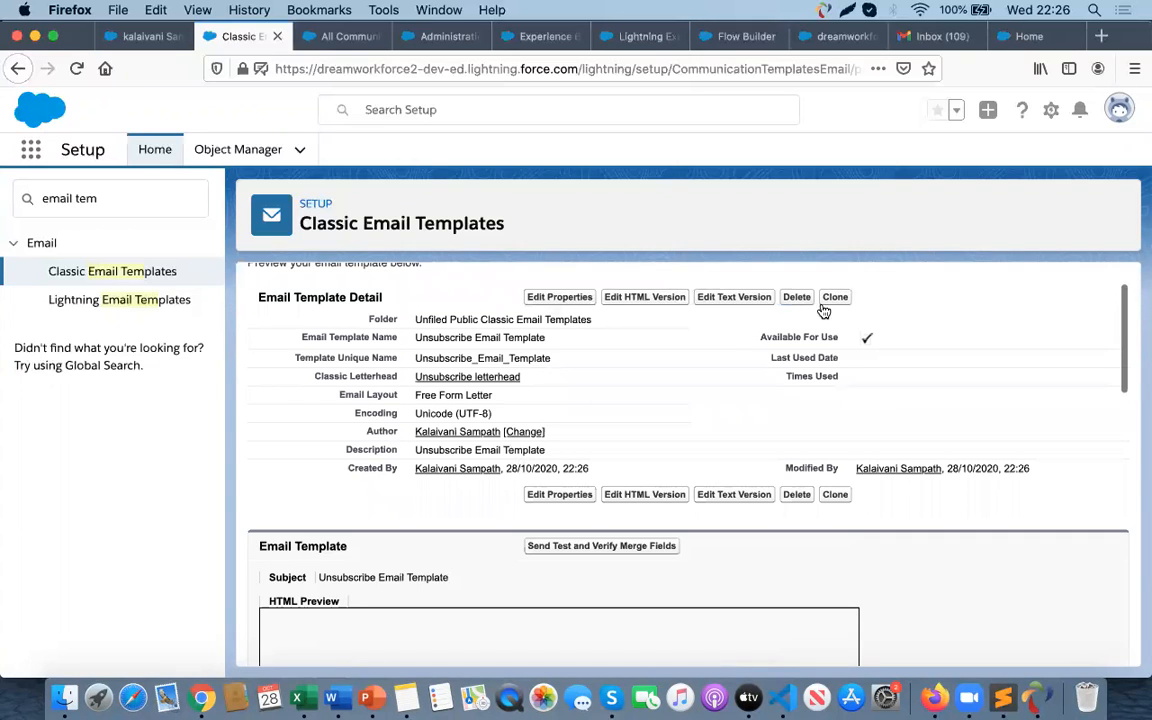
- Open the contact's record and clear its Email Opt Out checkbox
click(76, 68)
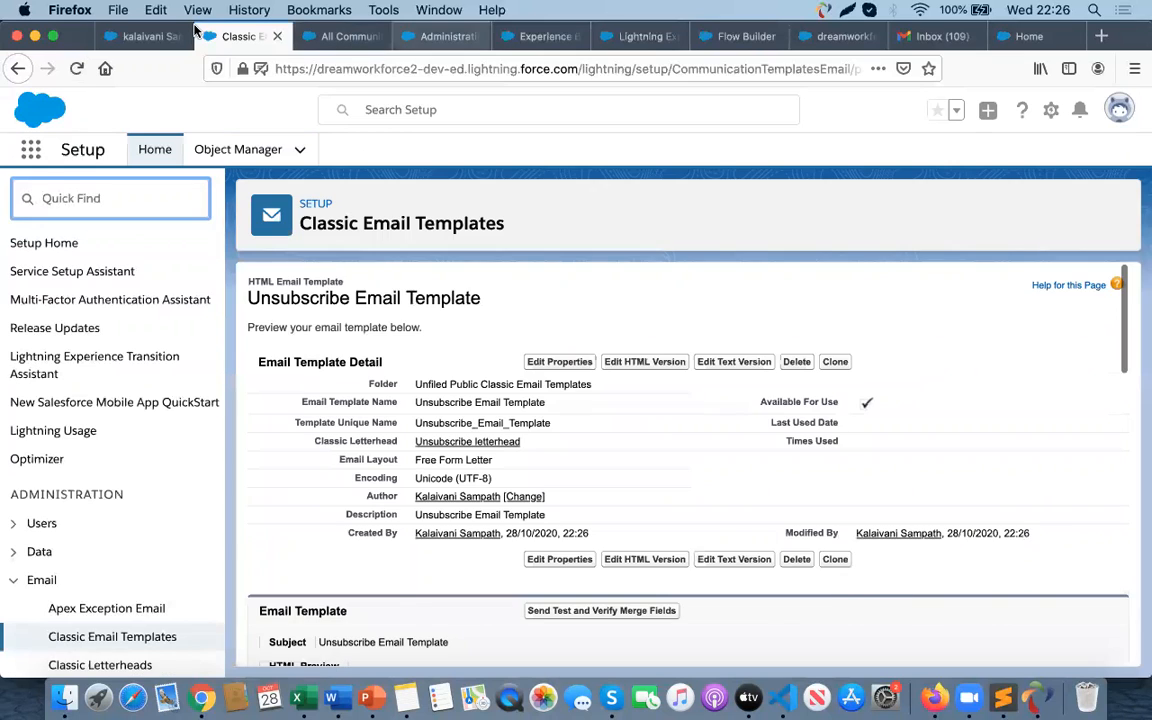
click(150, 38)
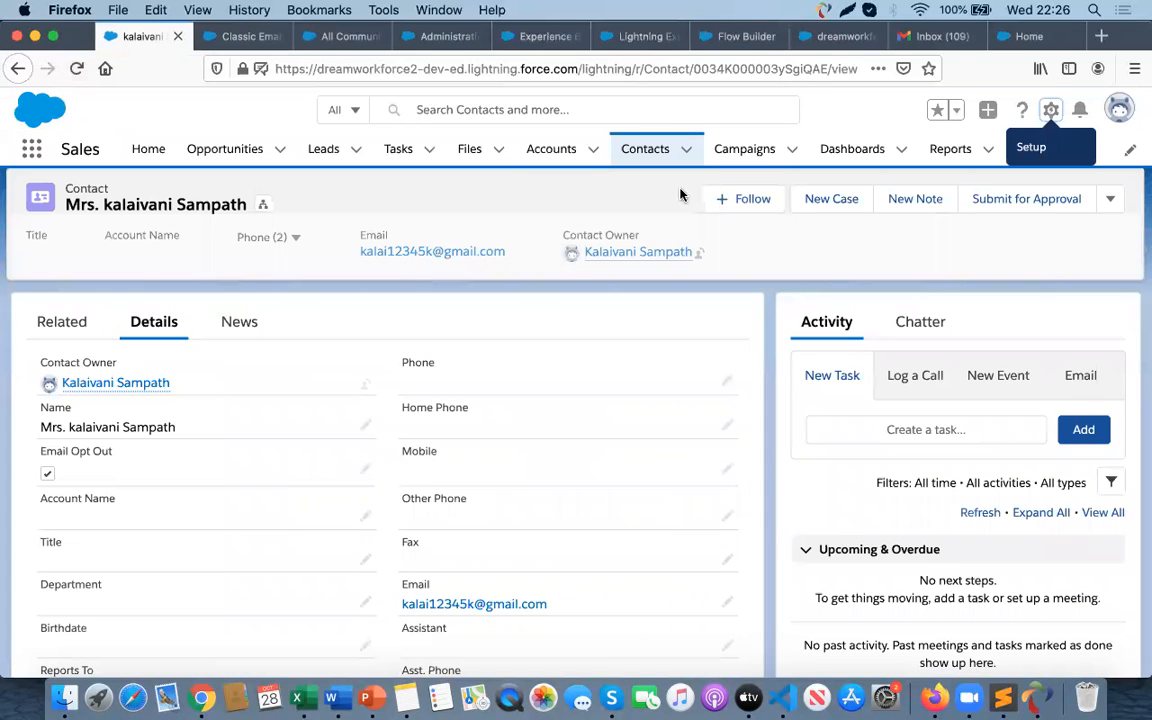
click(646, 150)
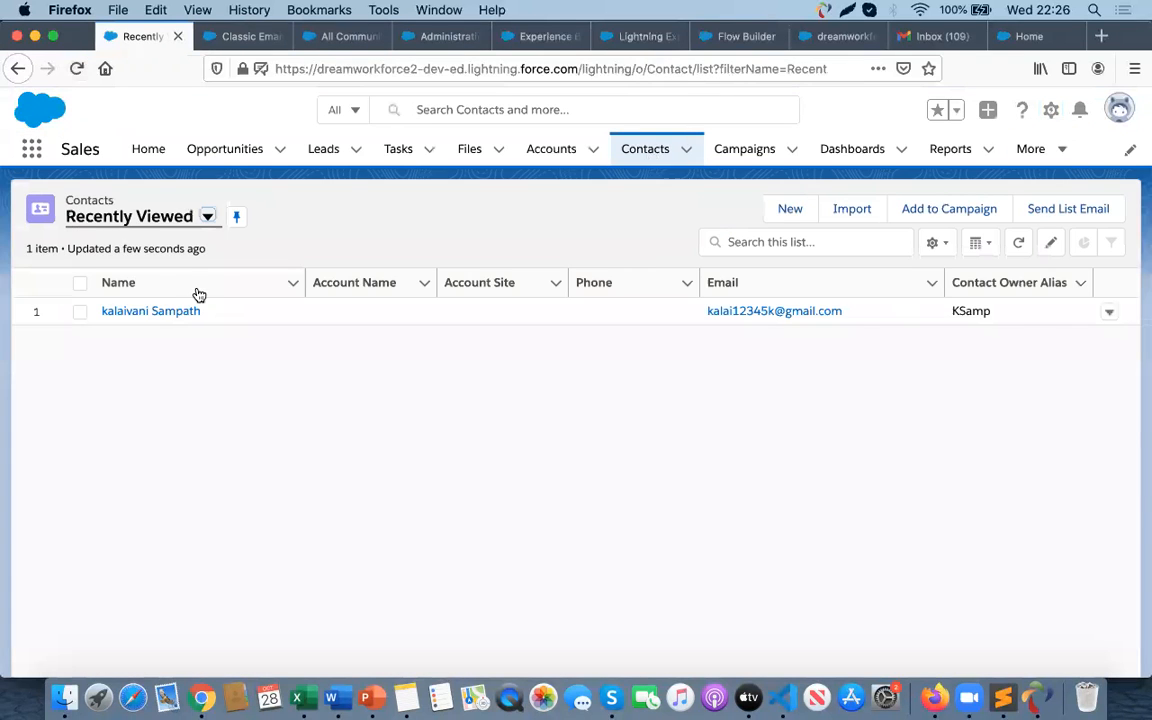
click(153, 312)
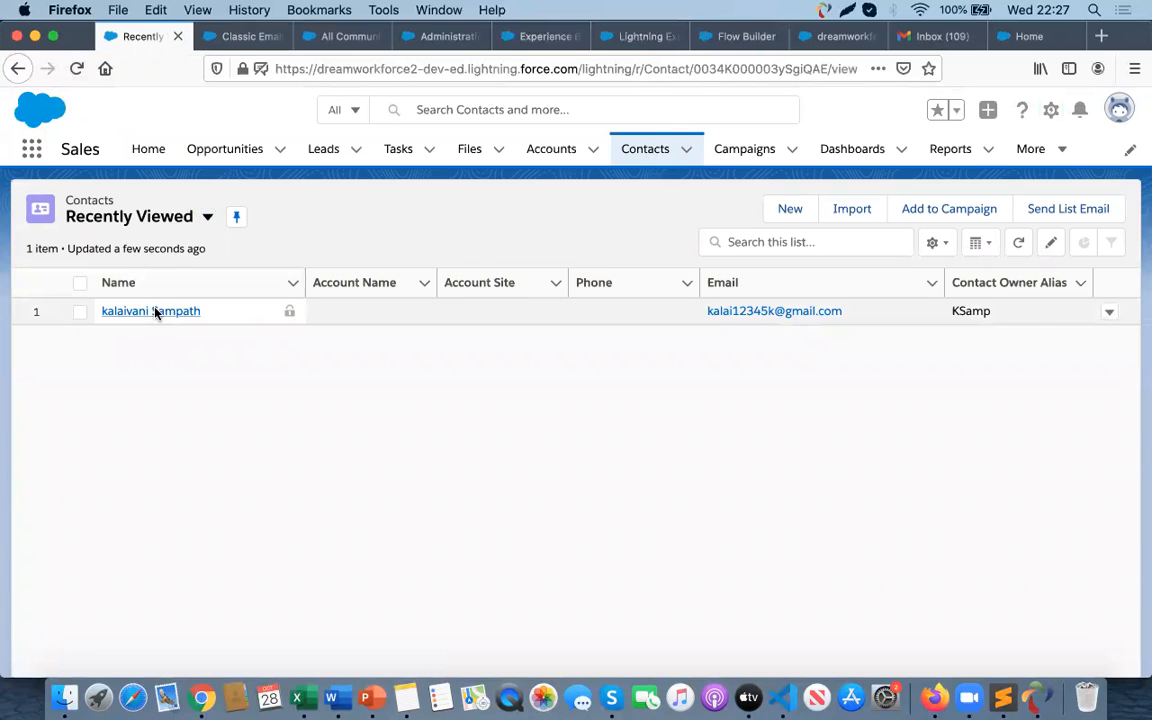
click(154, 343)
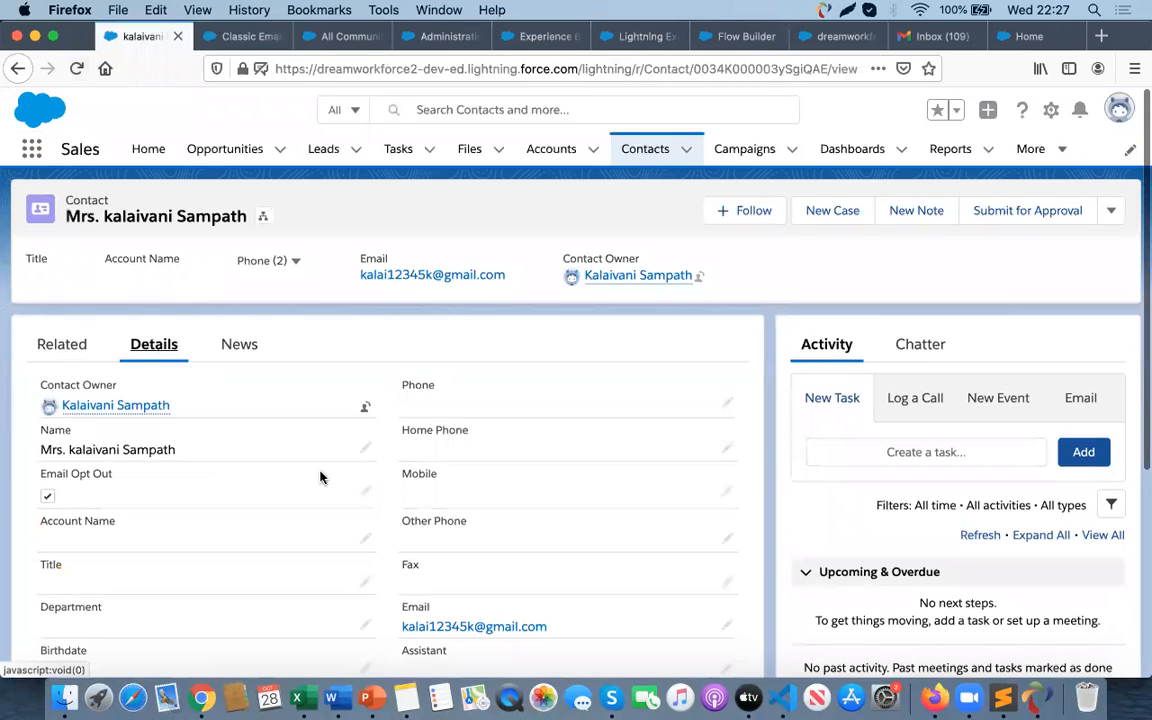
click(365, 491)
click(55, 503)
click(417, 649)
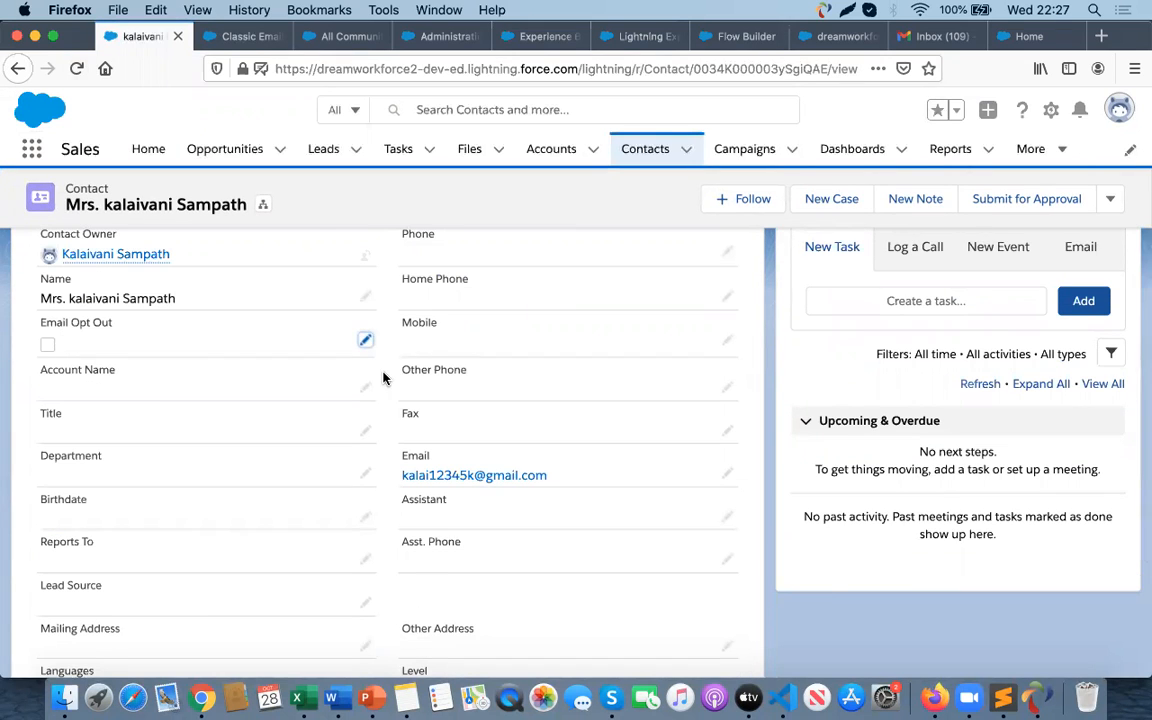
- Start a list email to the selected recently viewed contact with the subject 'Unsubscribe the email'
click(646, 148)
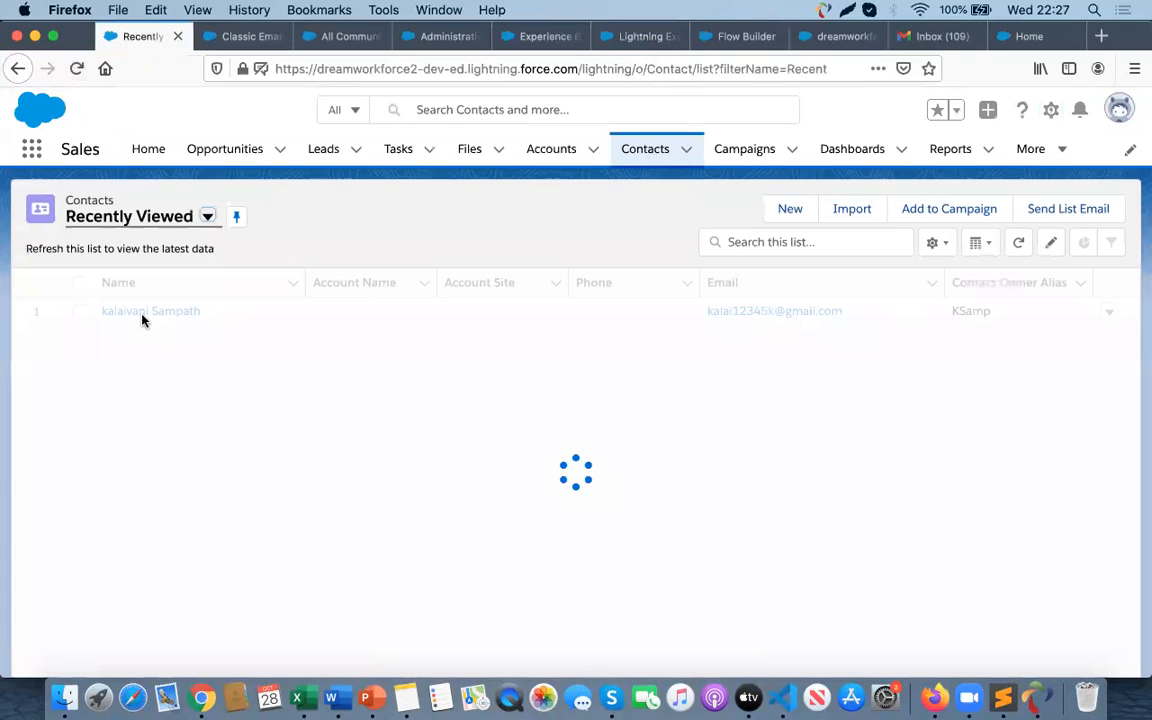
click(79, 311)
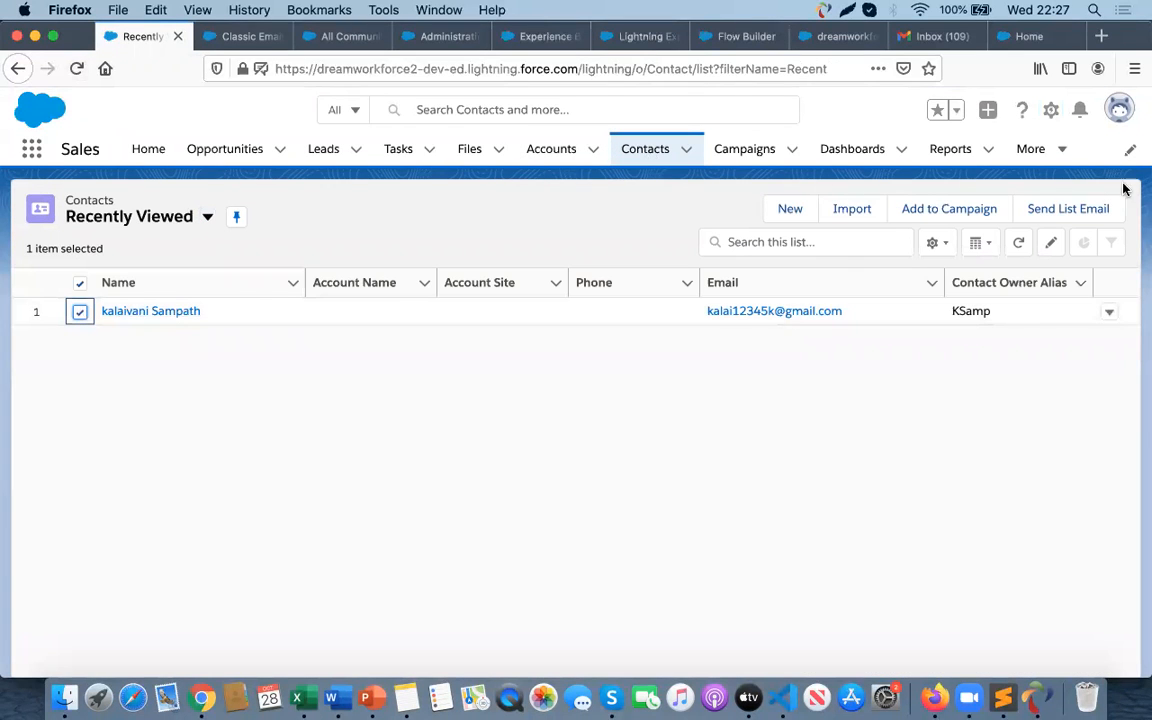
click(1067, 215)
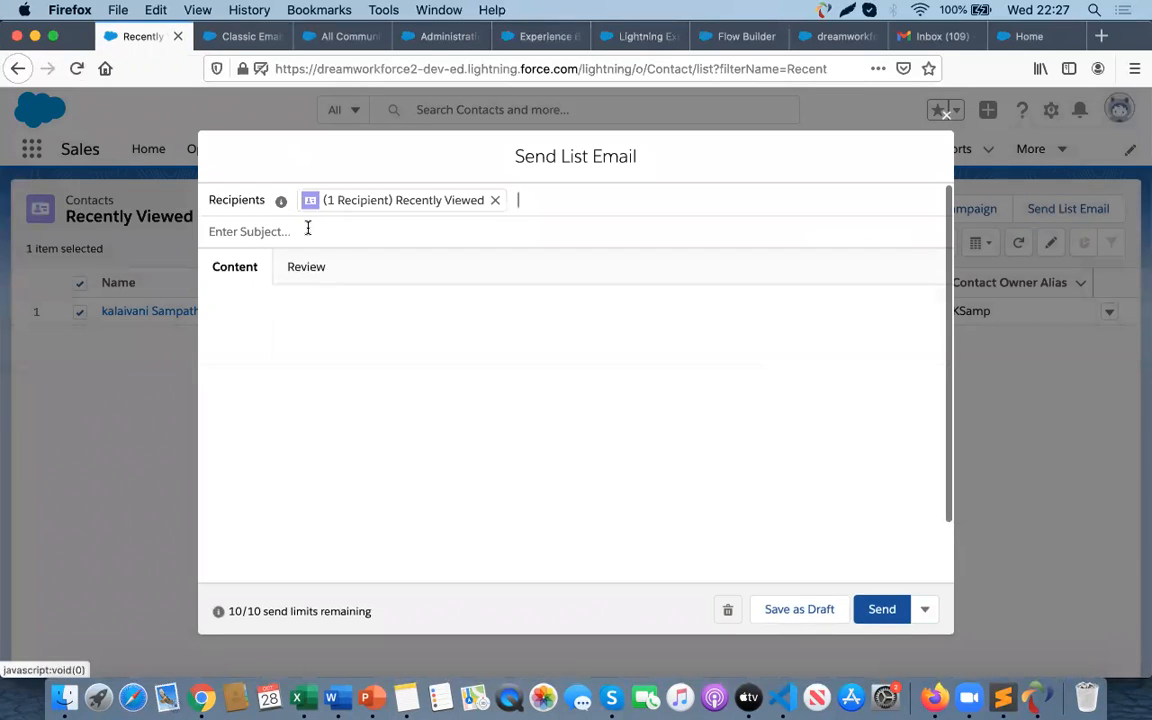
click(308, 228)
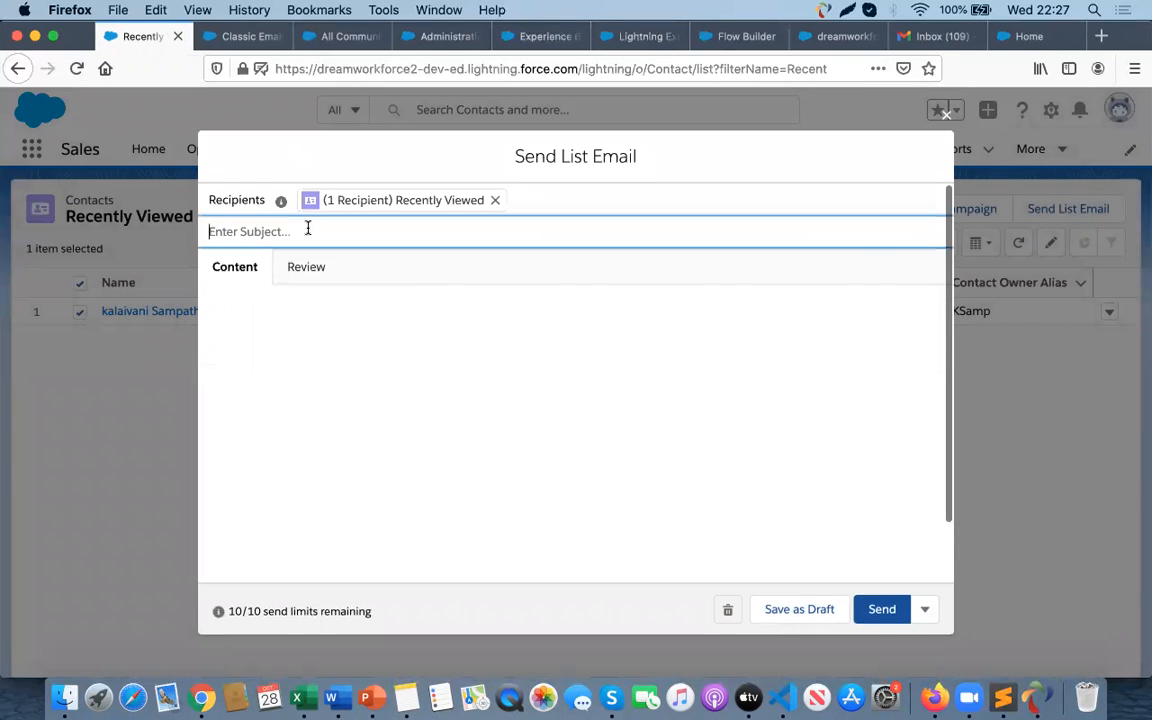
text(Unsubscribe the email)
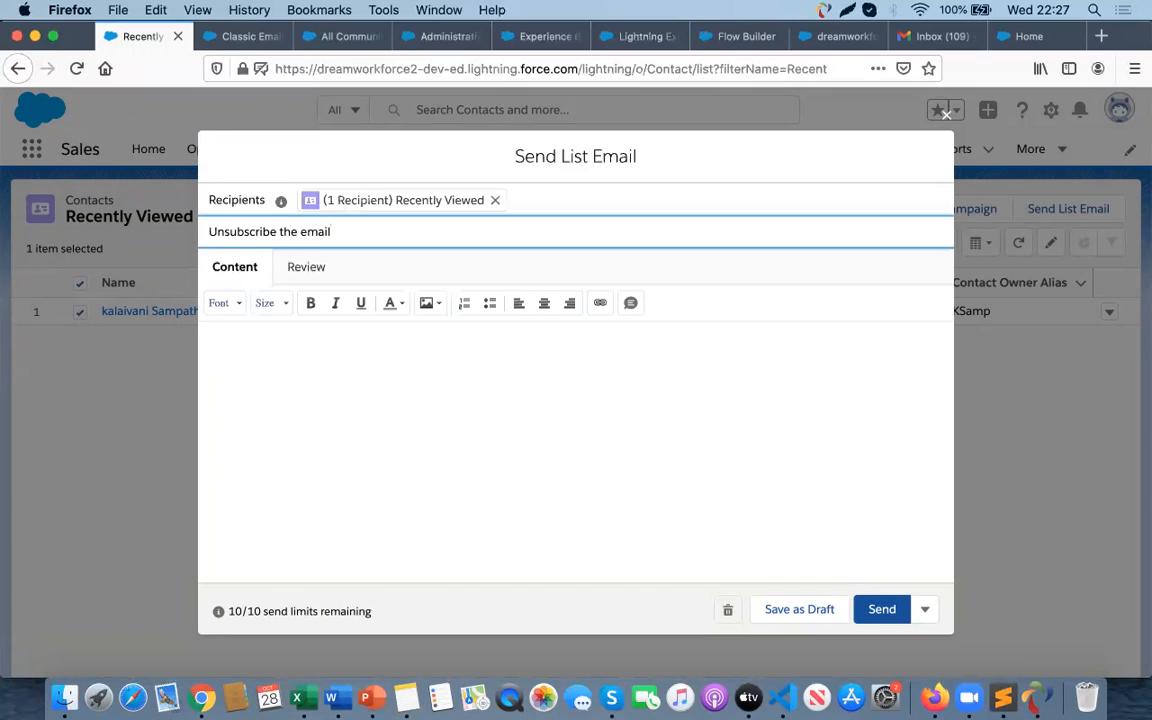
- Insert the Unsubscribe Email Template into the email body and send the list email
click(346, 322)
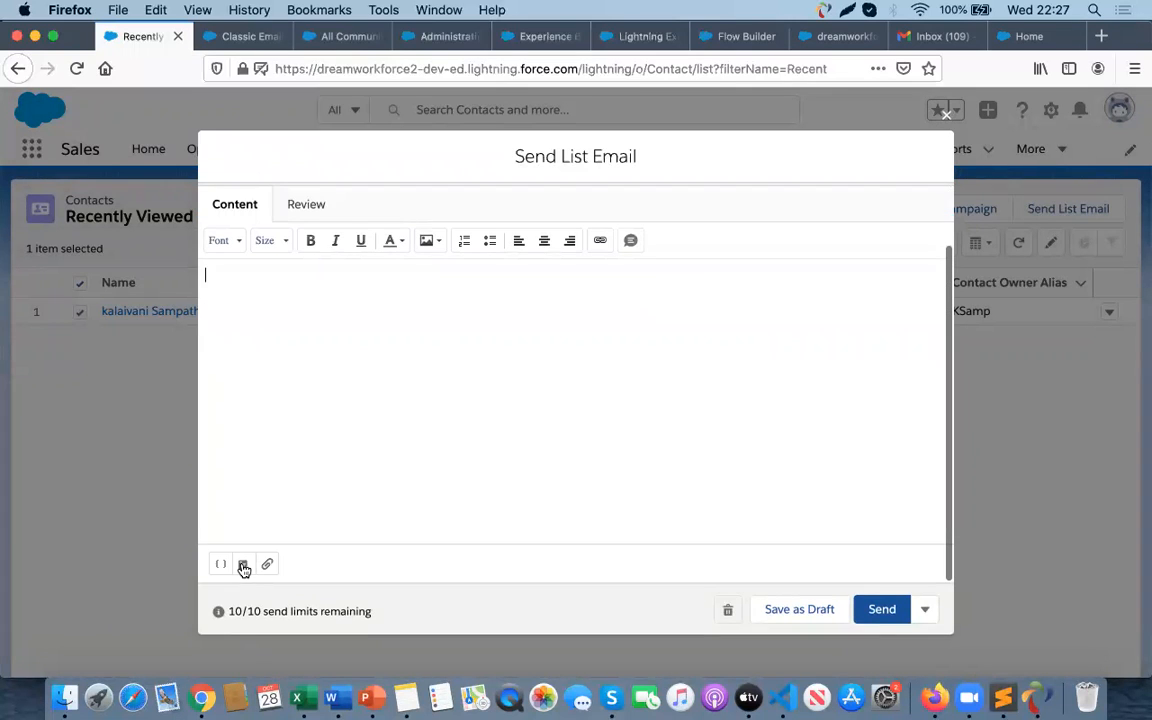
click(243, 566)
click(301, 447)
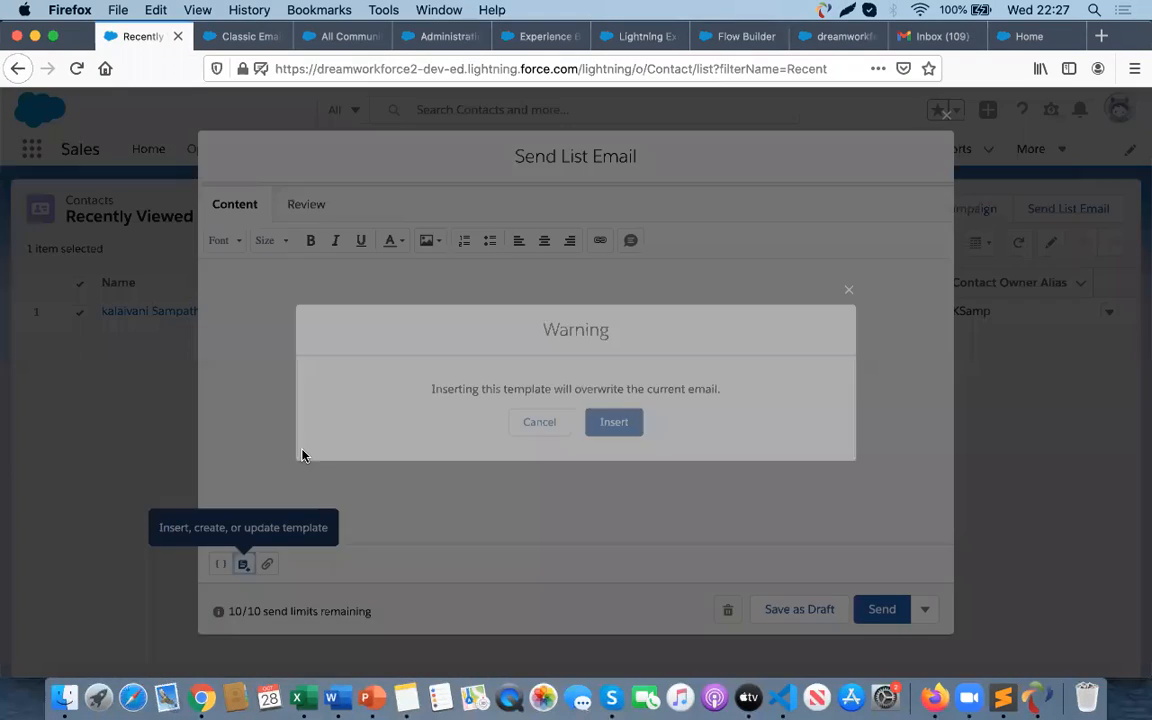
click(633, 428)
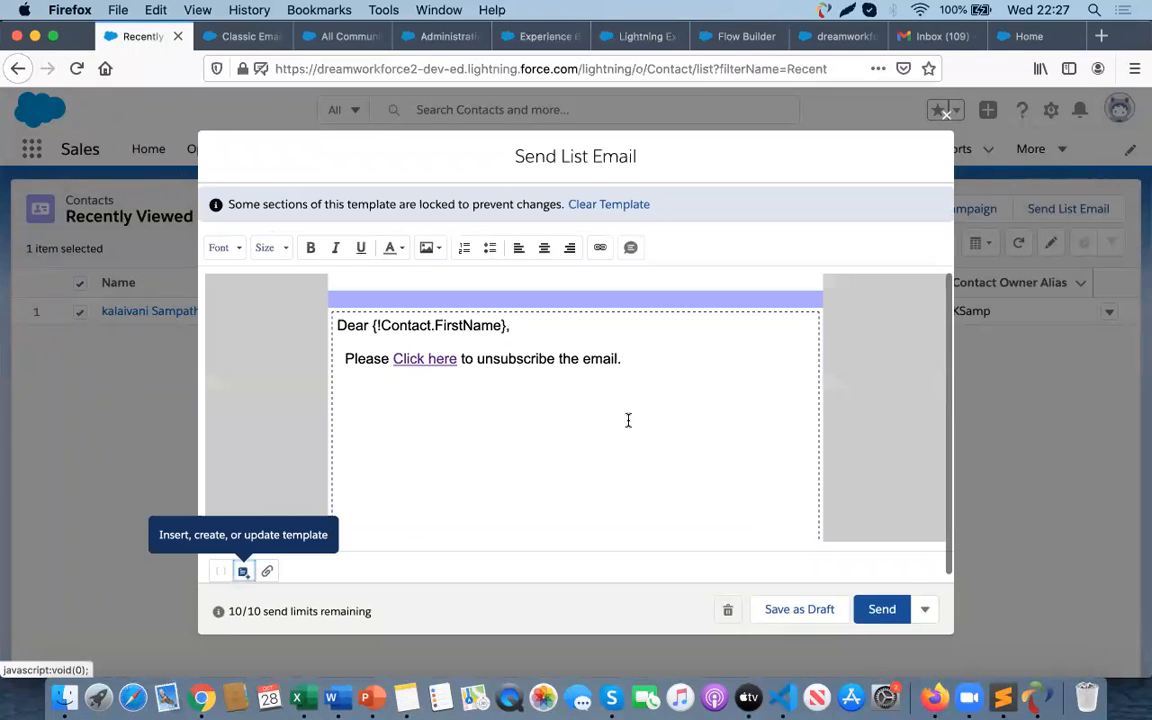
click(882, 610)
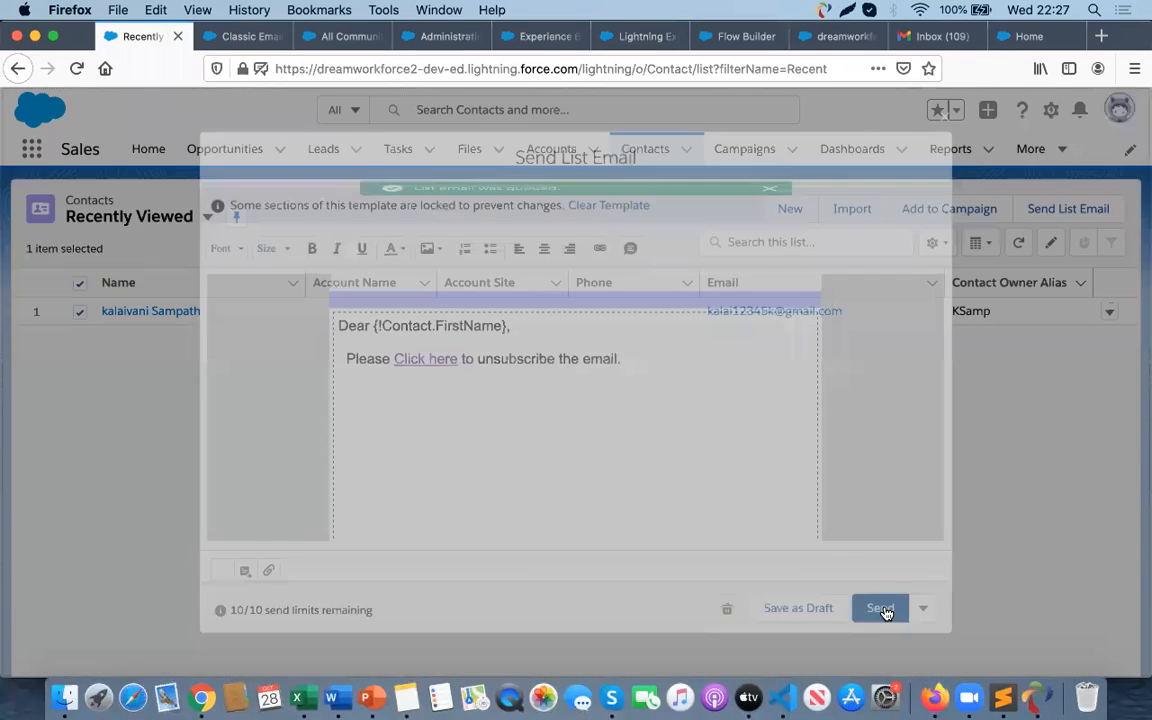
- Check the contact record's activity timeline for the sent list email
key(super+Tab)
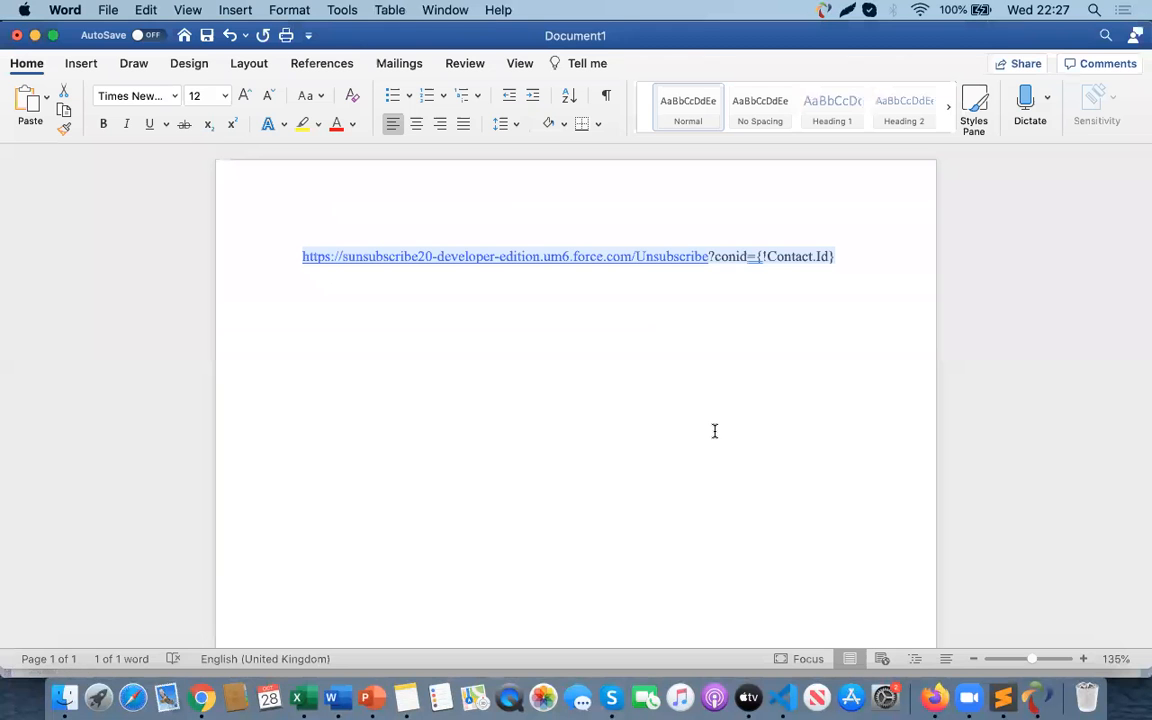
key(super+Tab)
click(185, 311)
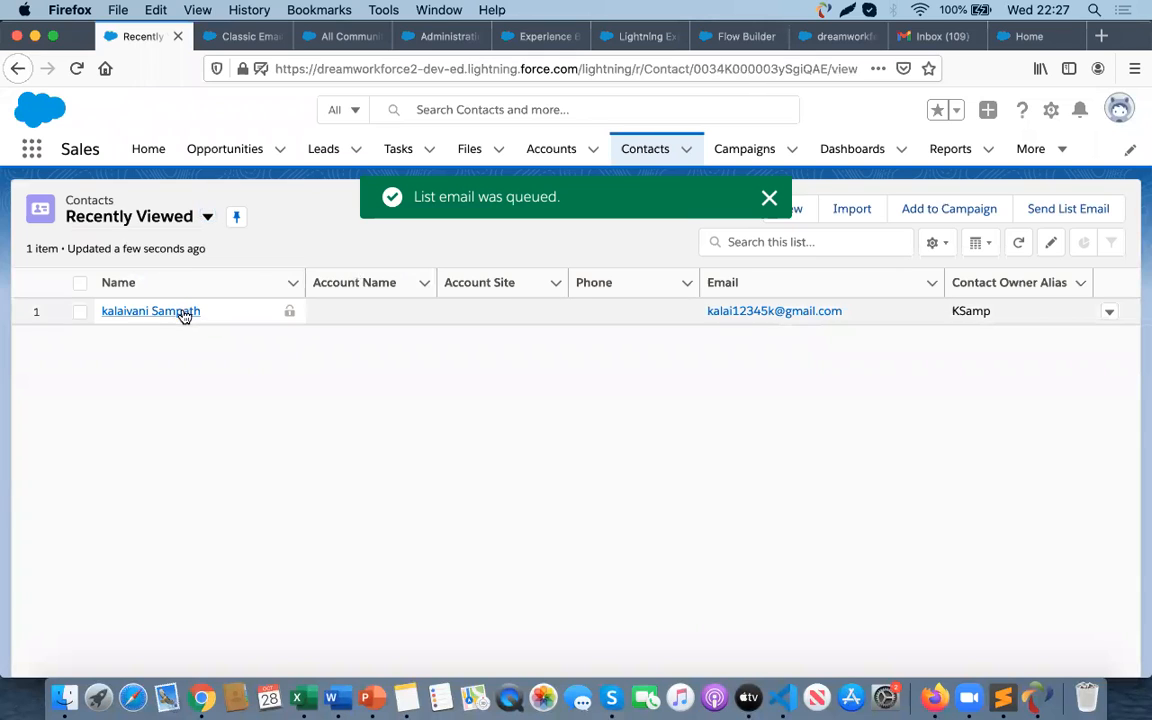
click(157, 343)
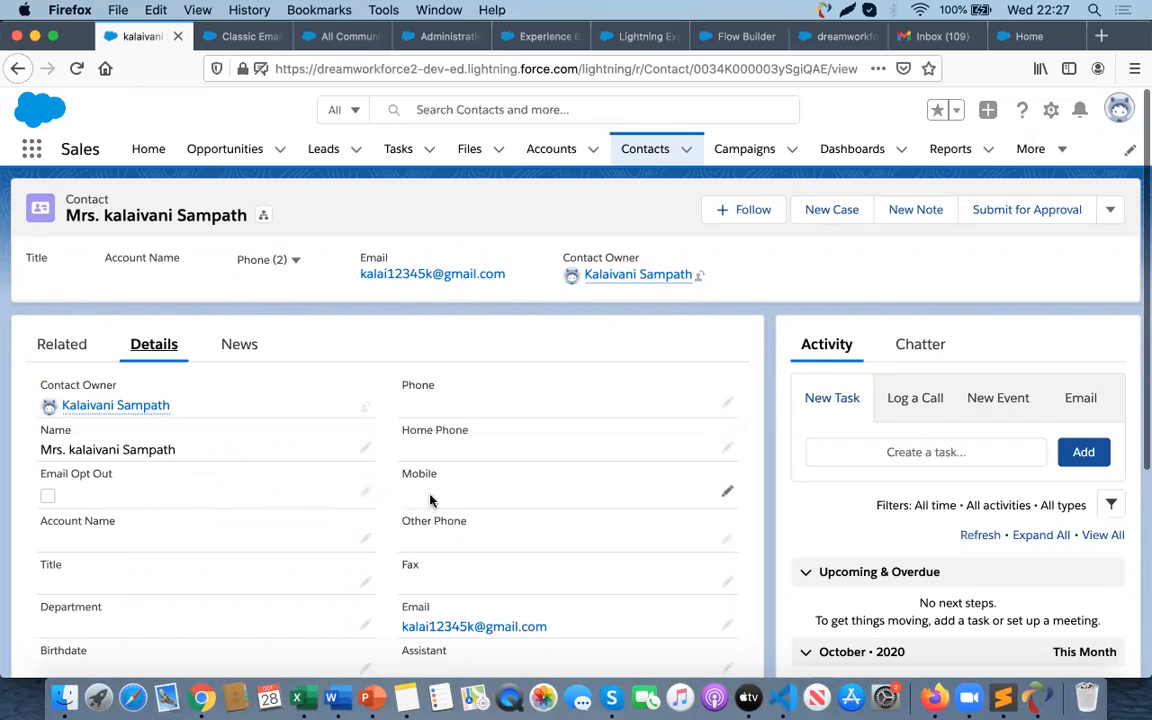
scroll(466, 575, down, 2)
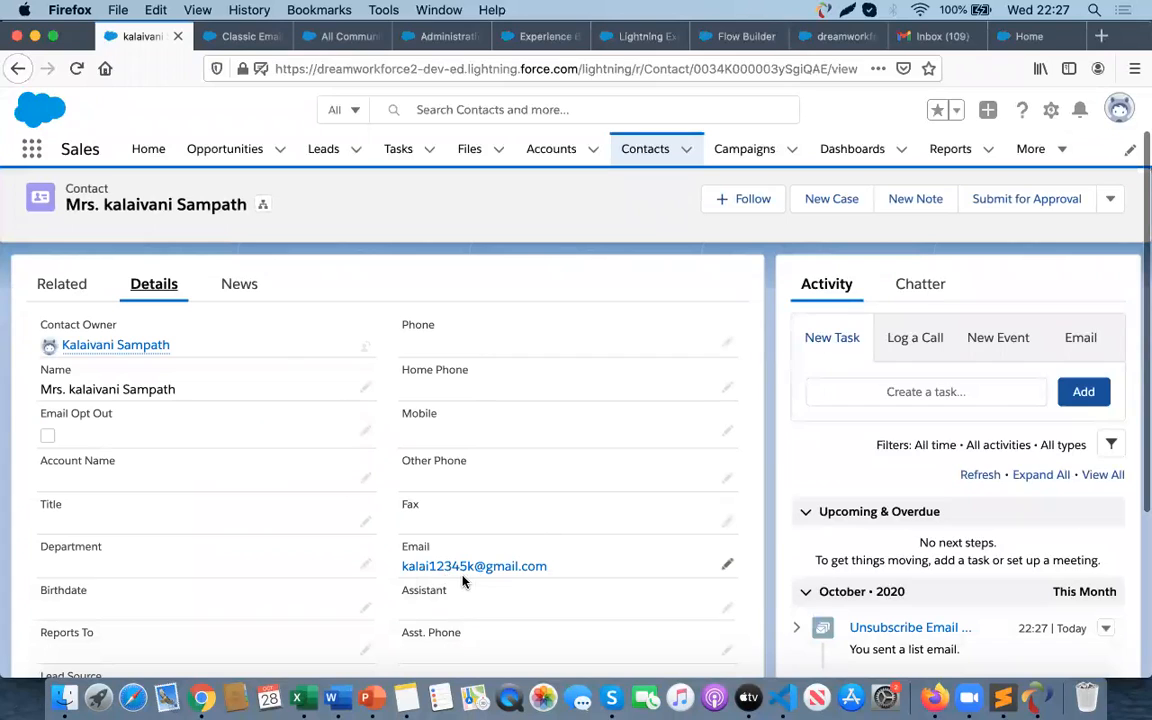
- Close the Word document without saving it
key(super+Tab)
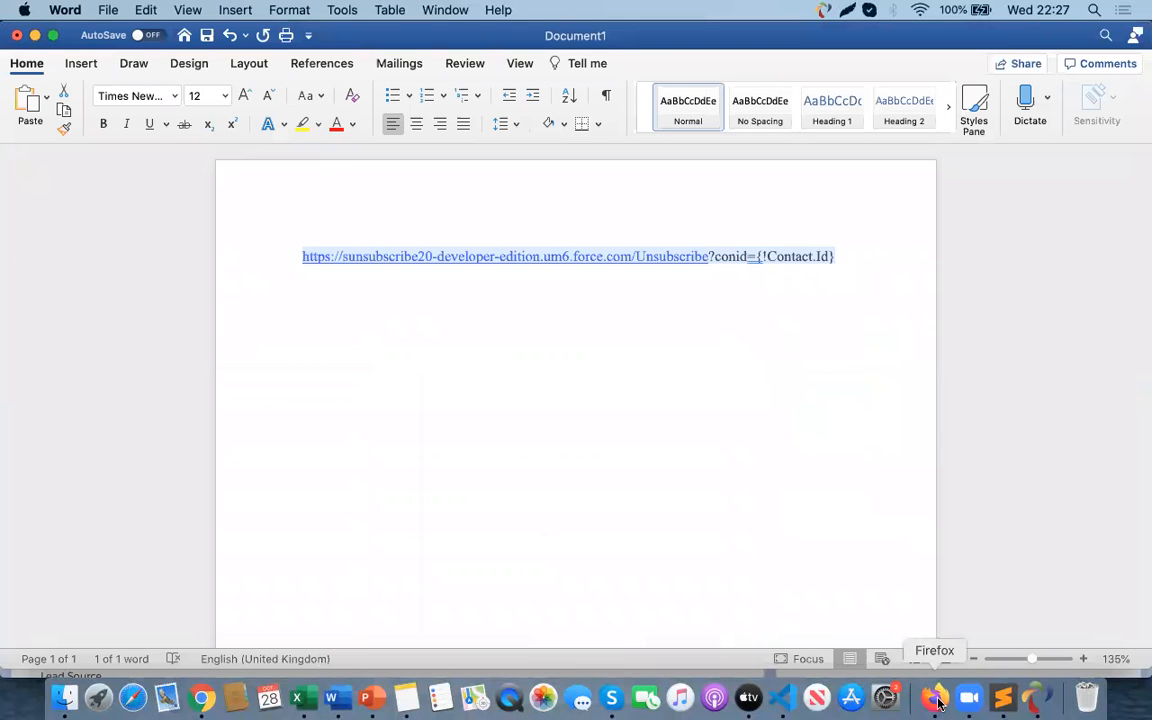
key(super+Tab)
key(super+Tab)
key(super+Tab)
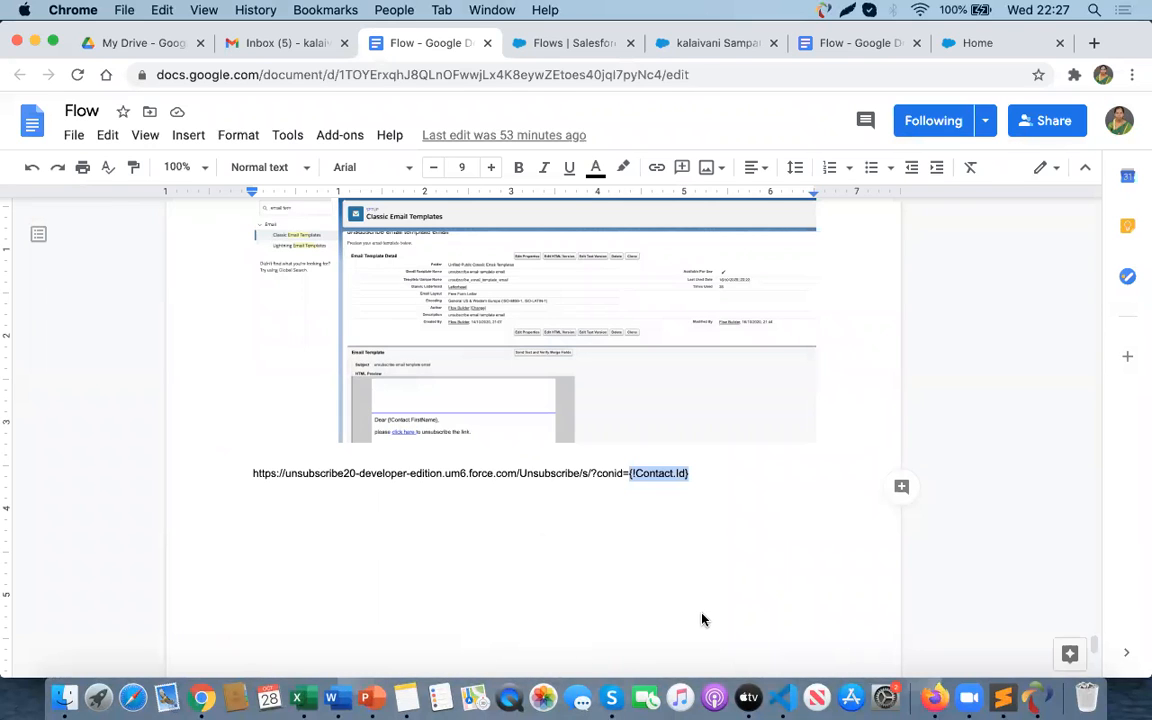
key(super+Tab)
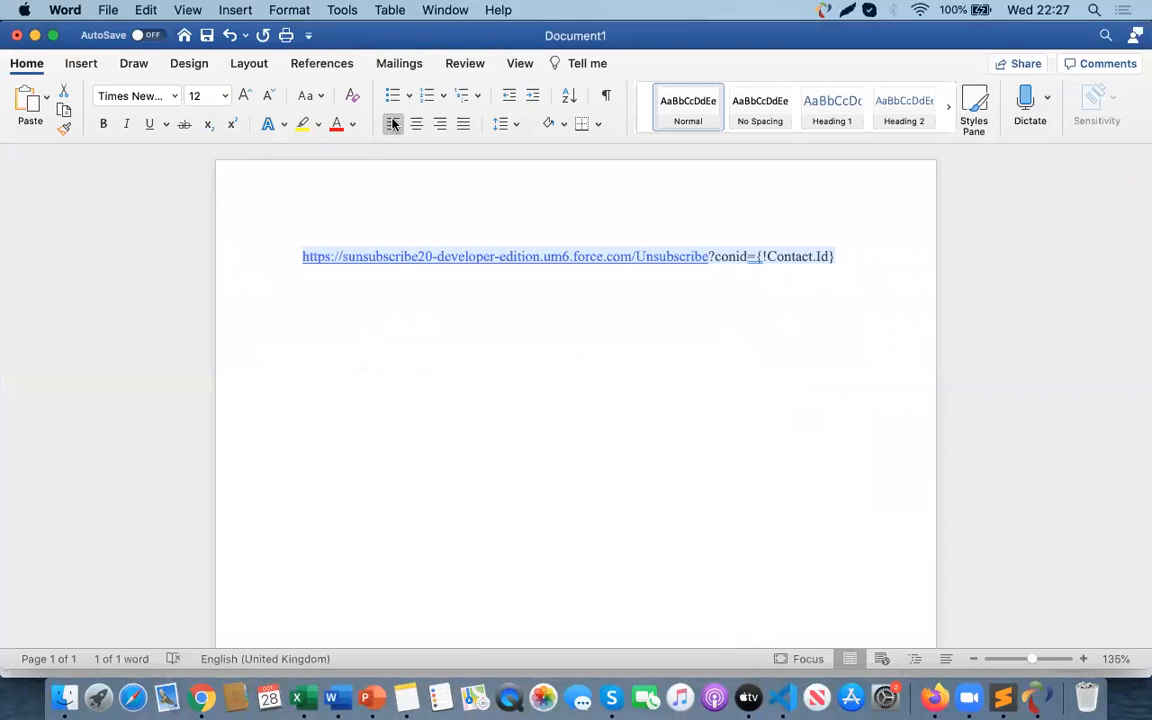
click(15, 36)
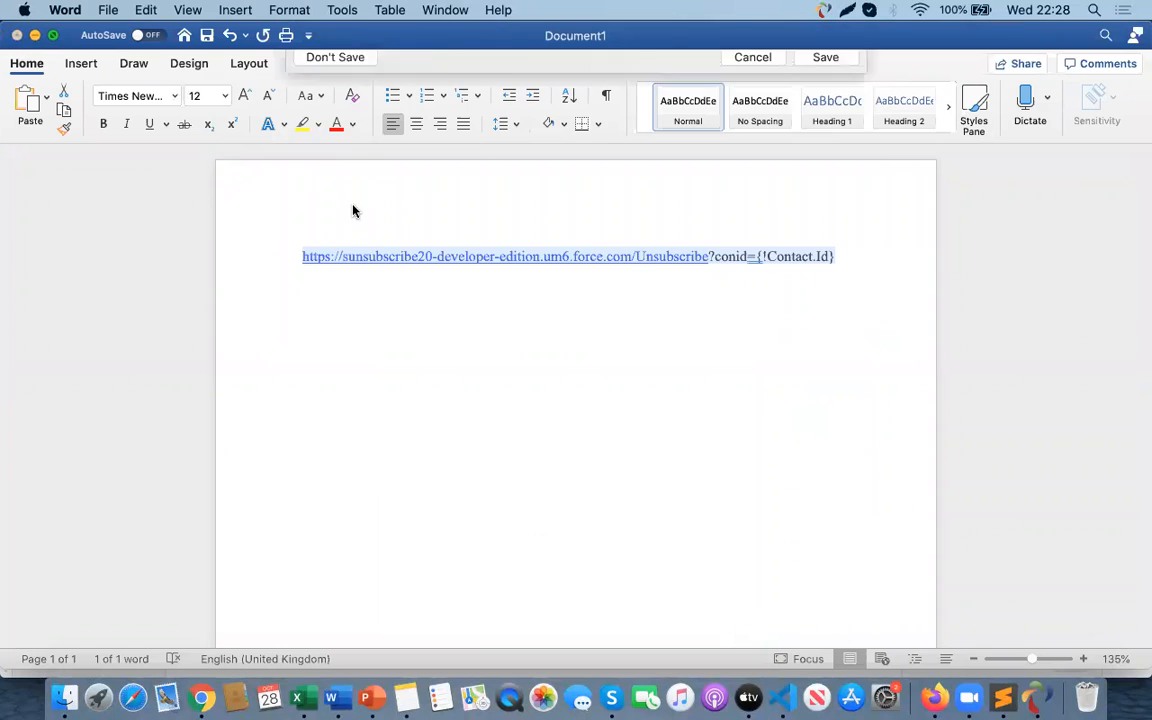
click(740, 239)
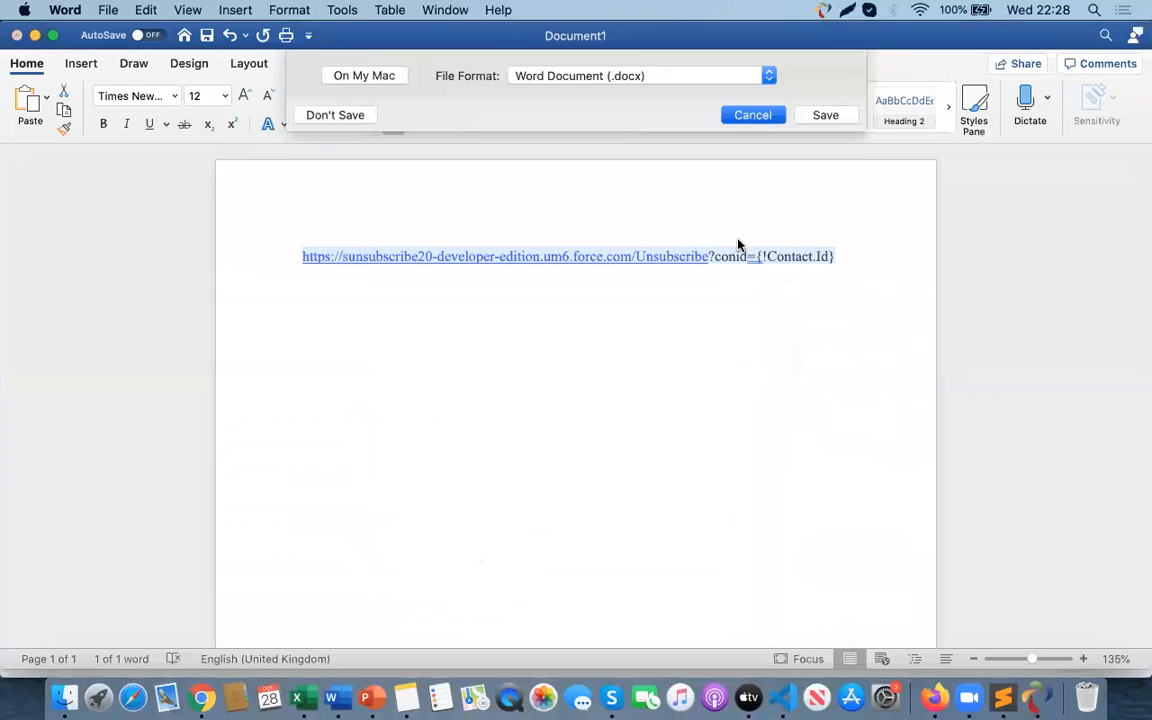
click(15, 36)
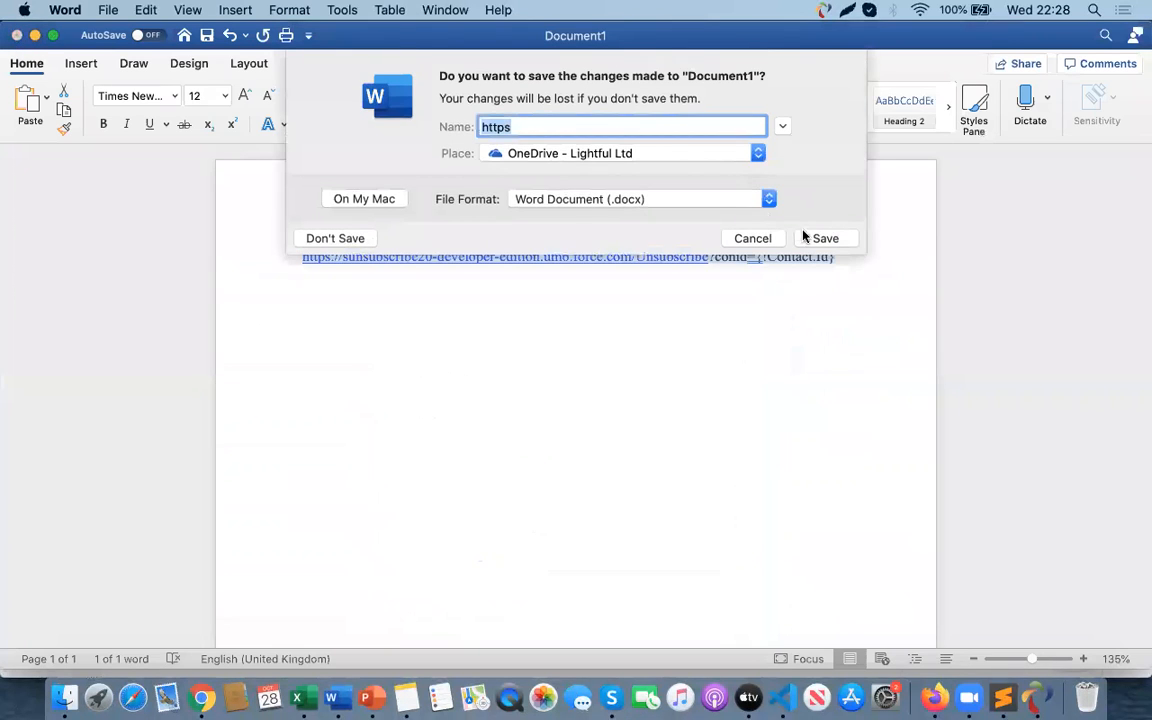
click(351, 243)
- Switch to the contact's Gmail inbox in Firefox, refresh it, and open the new Unsubscribe Email Template message
click(290, 43)
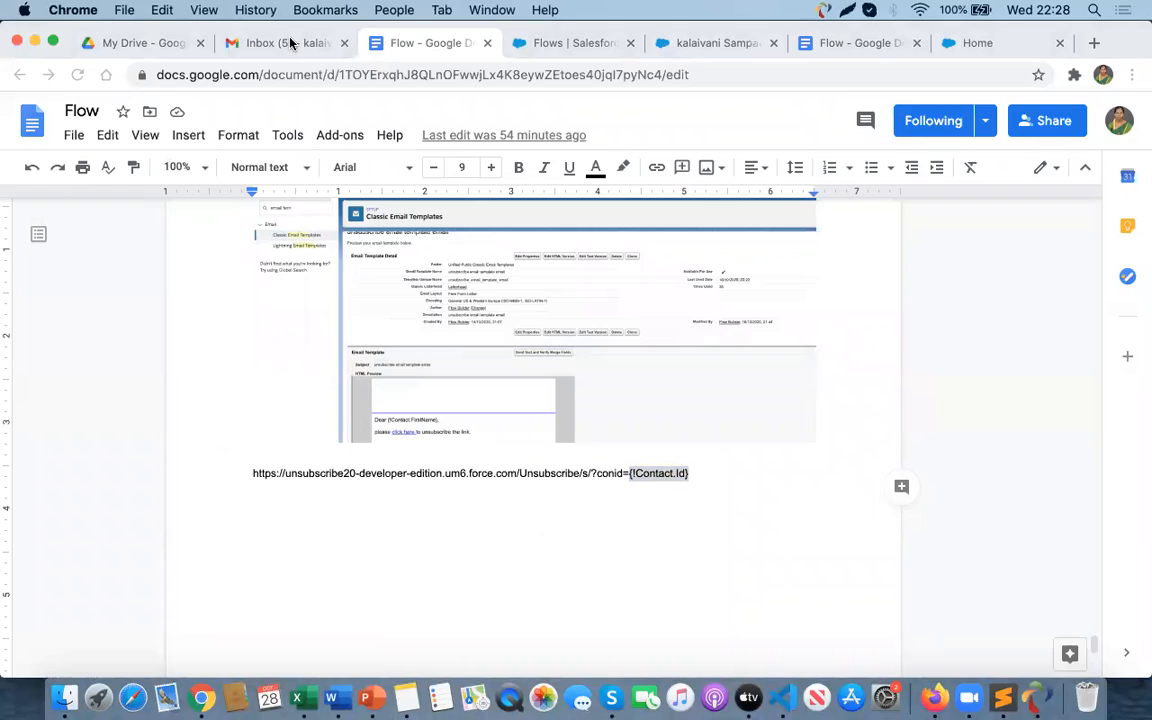
click(290, 43)
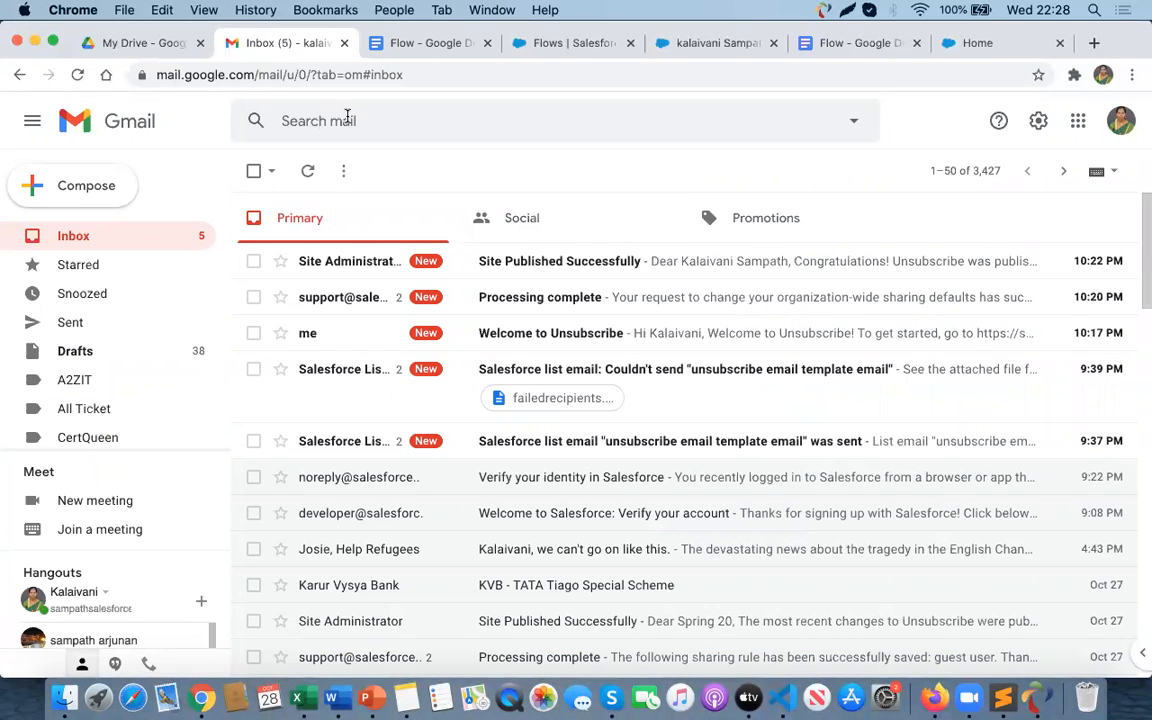
key(super+Tab)
key(super+Tab)
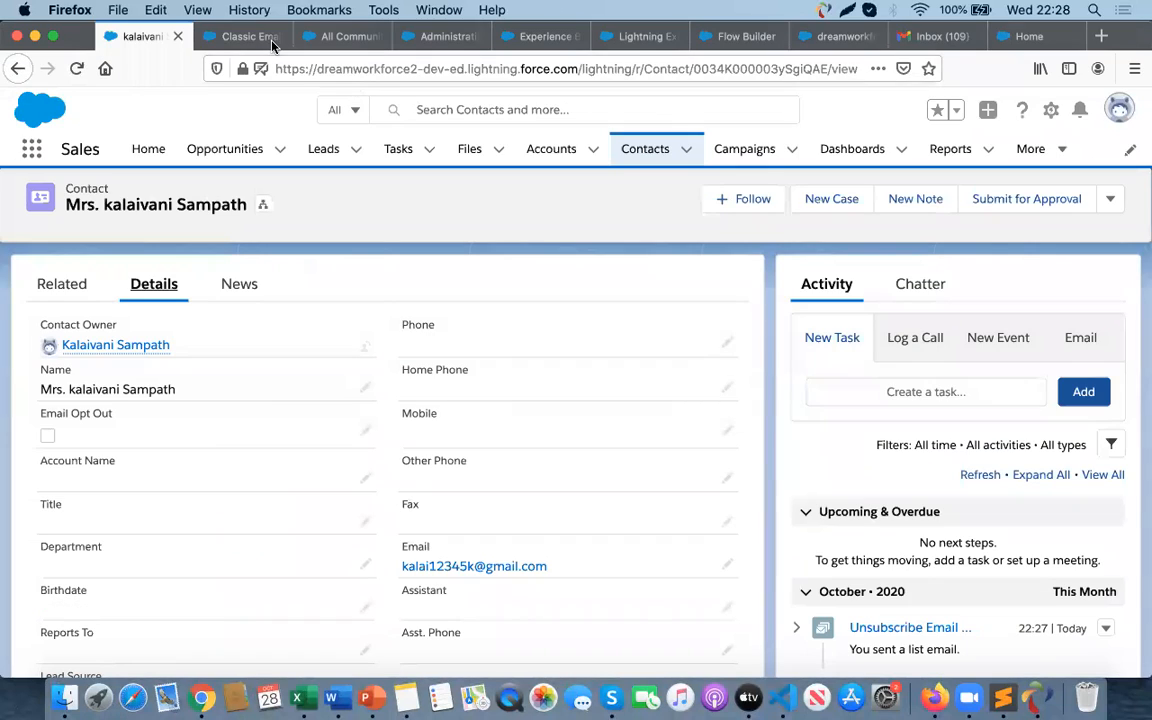
click(930, 36)
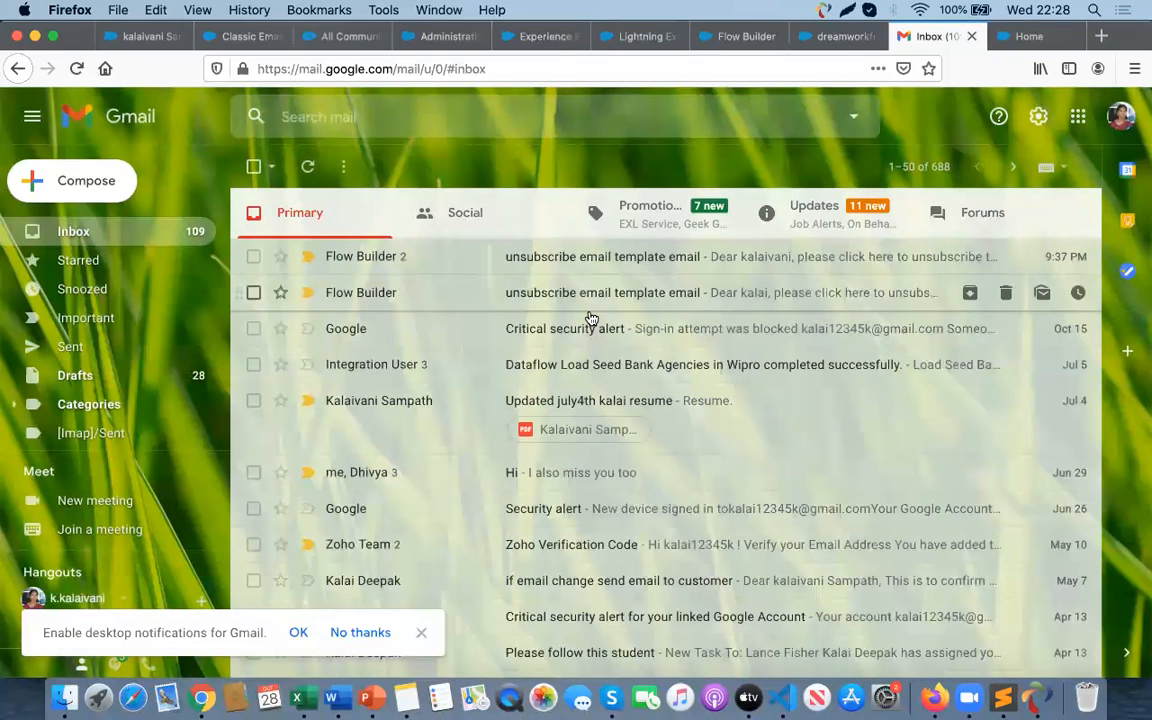
click(77, 70)
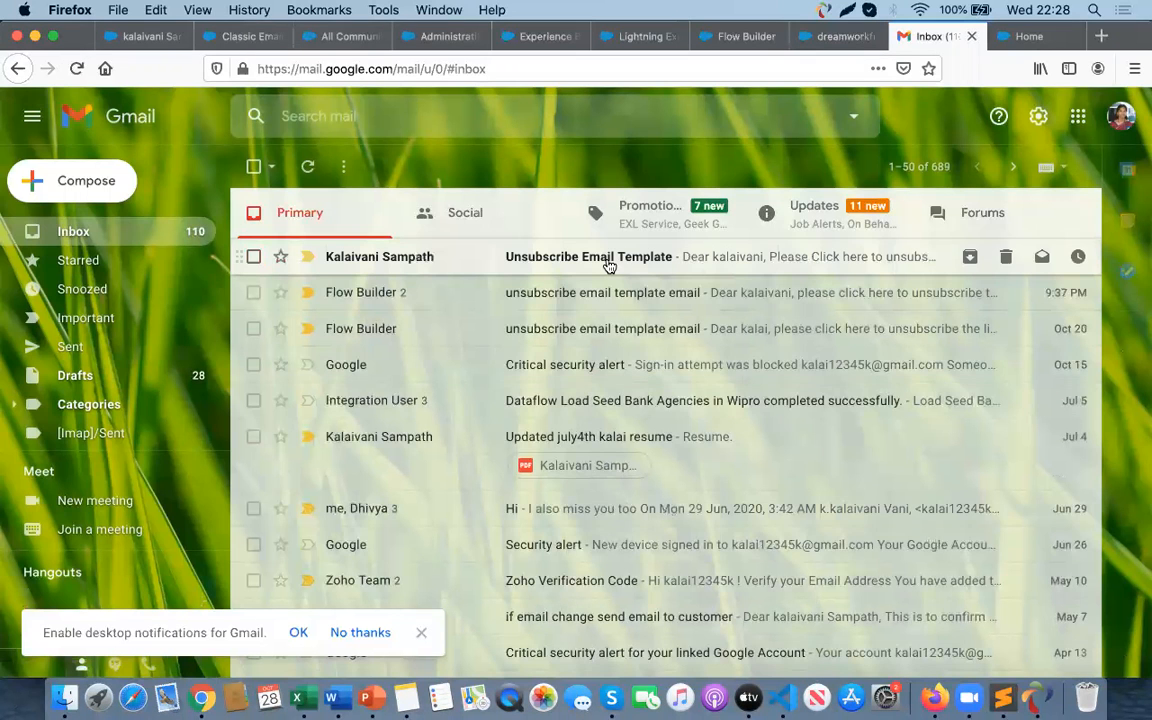
click(608, 260)
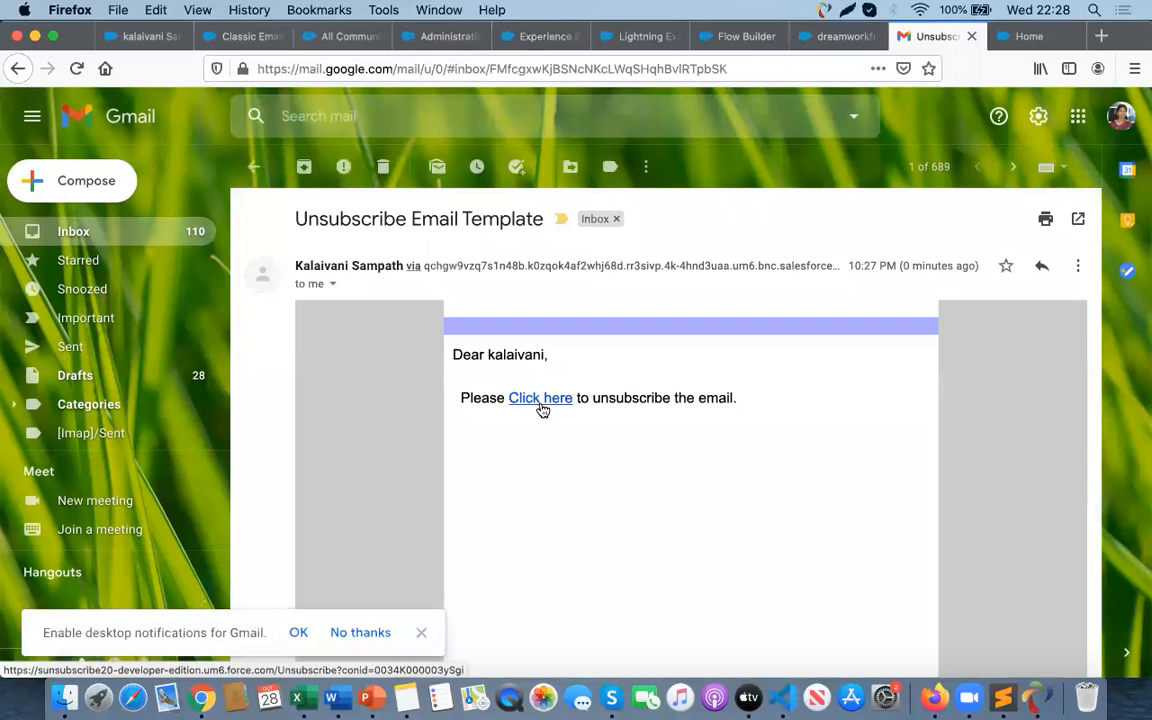
- Follow the email's unsubscribe link and complete the unsubscribe screen flow through Next and Finish
click(540, 406)
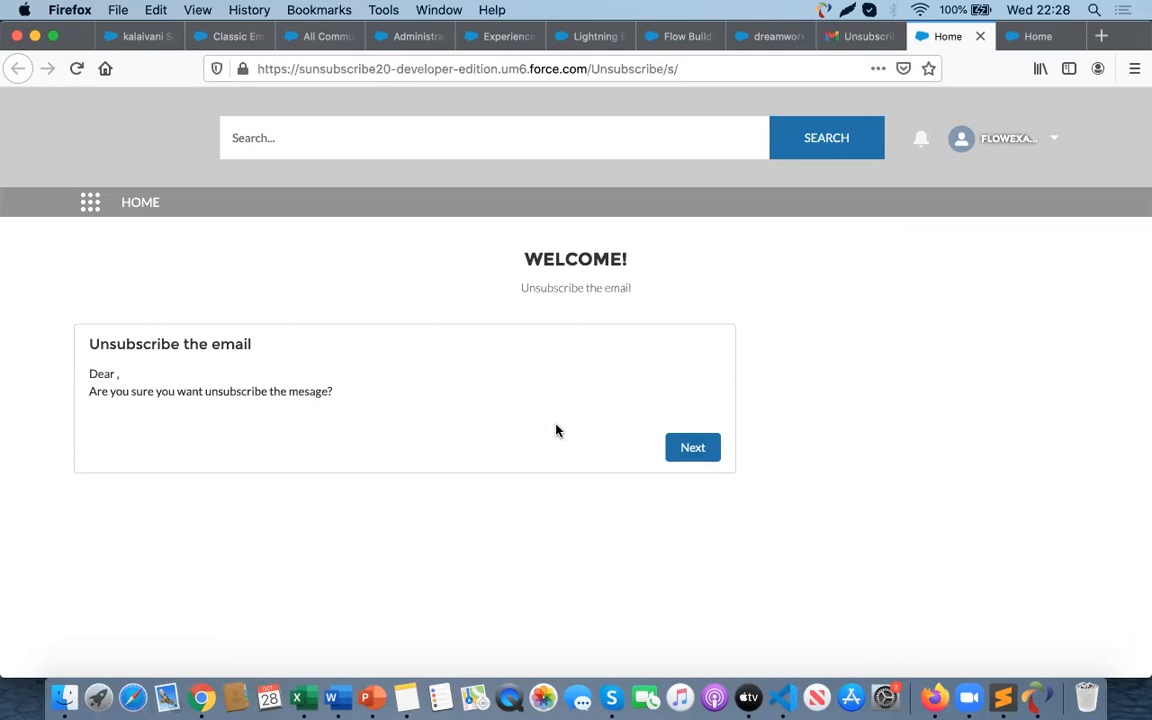
click(691, 449)
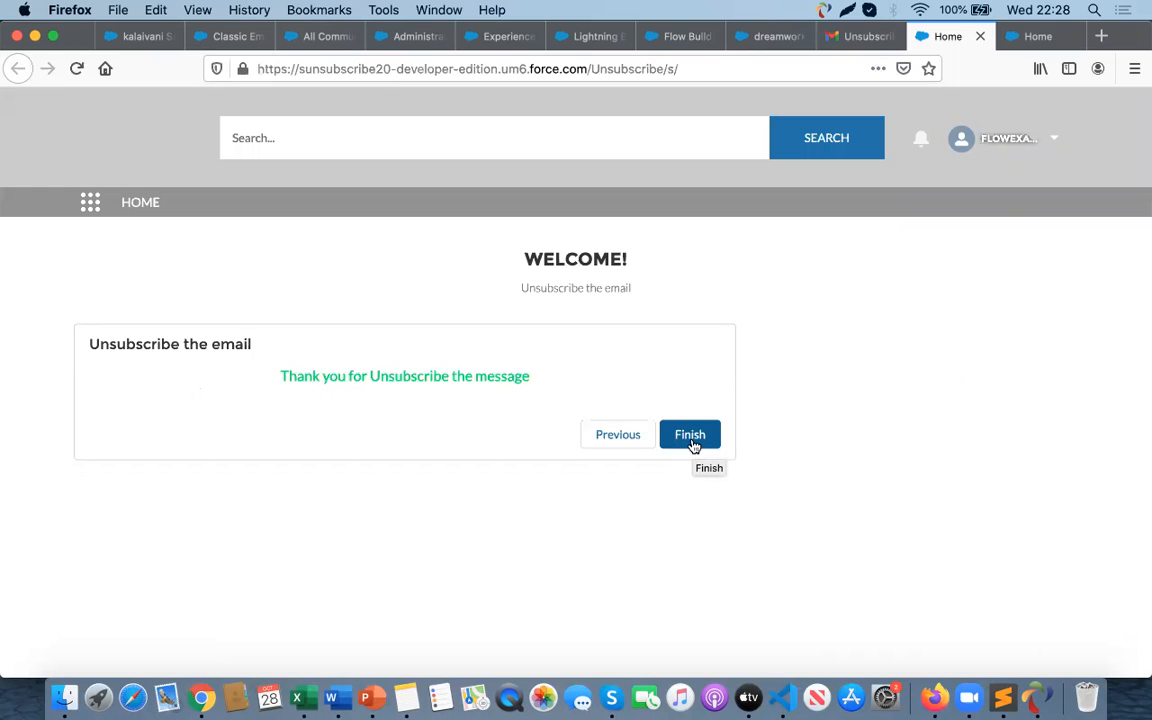
click(689, 438)
- Reload the contact record and check its Details for the Email Opt Out field
click(230, 36)
click(310, 37)
click(405, 37)
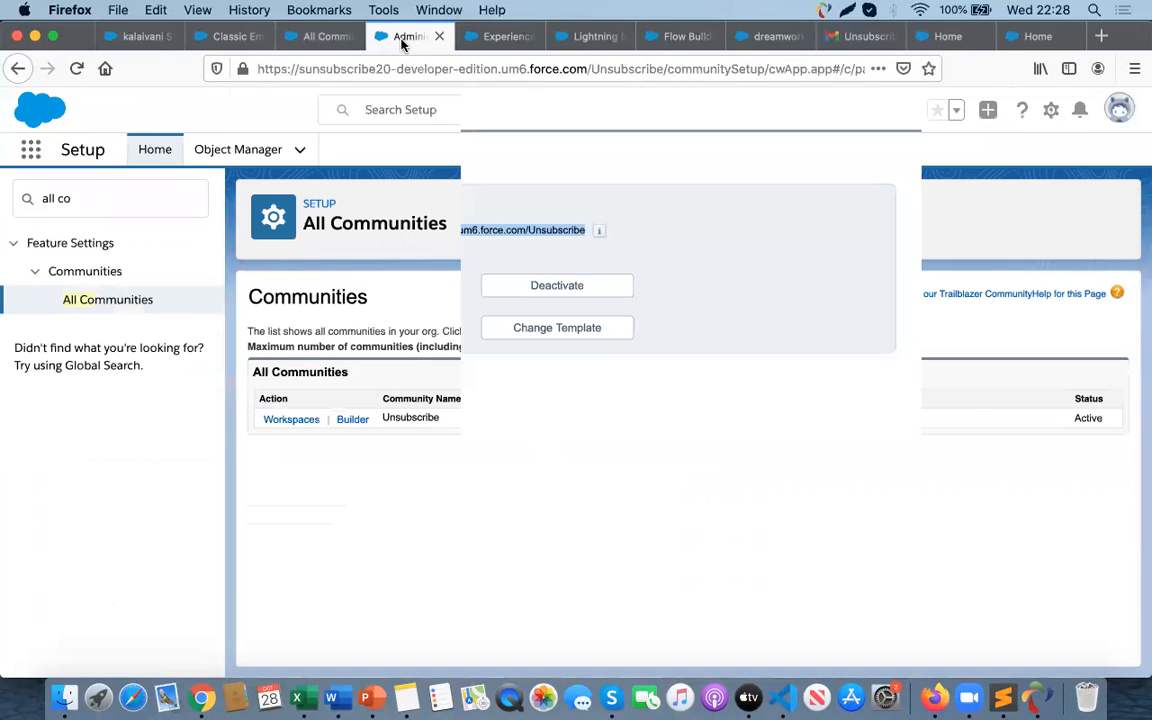
click(135, 37)
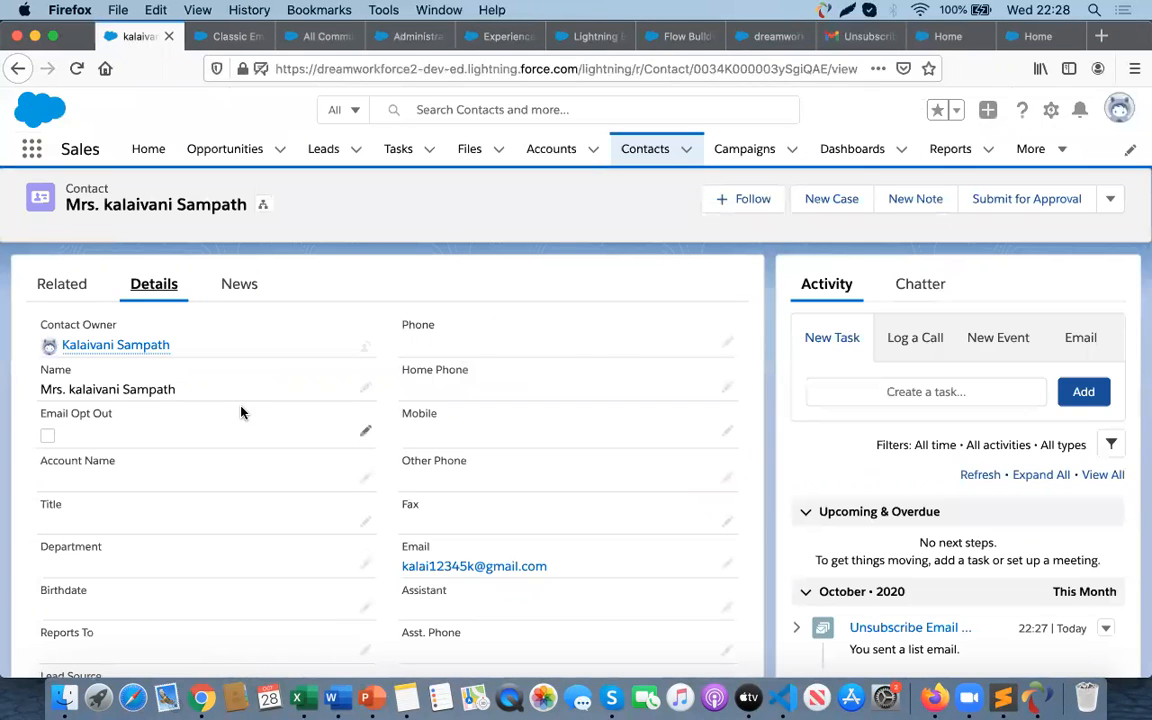
click(74, 68)
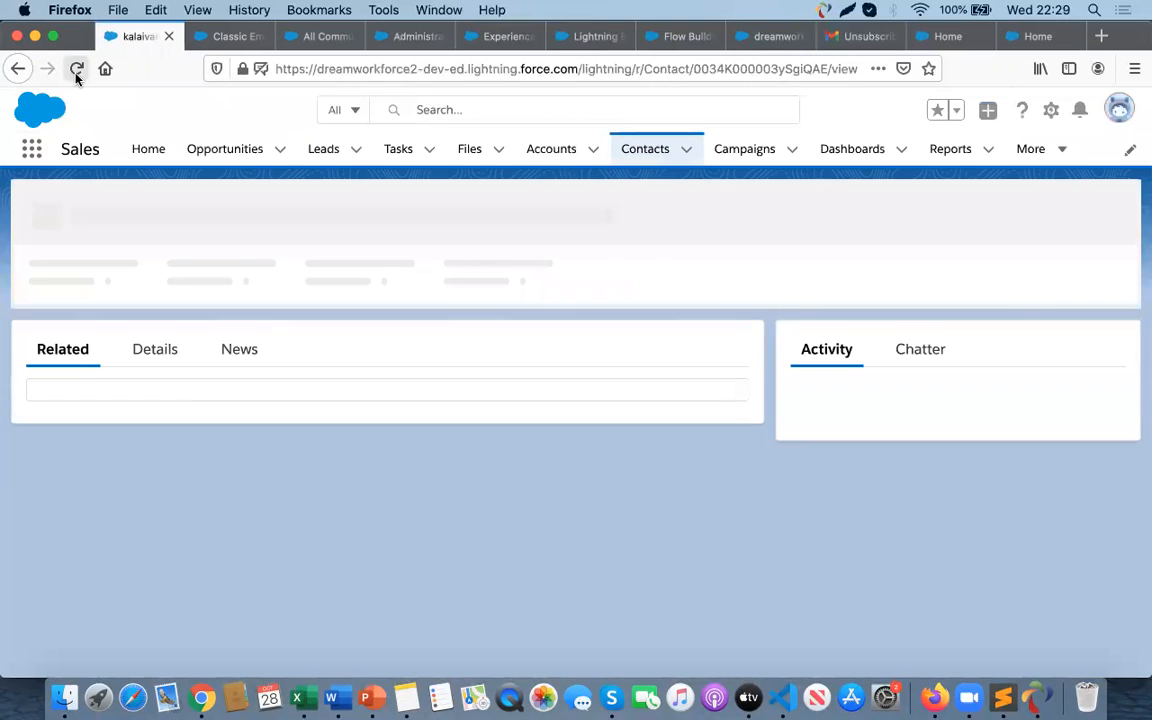
click(147, 350)
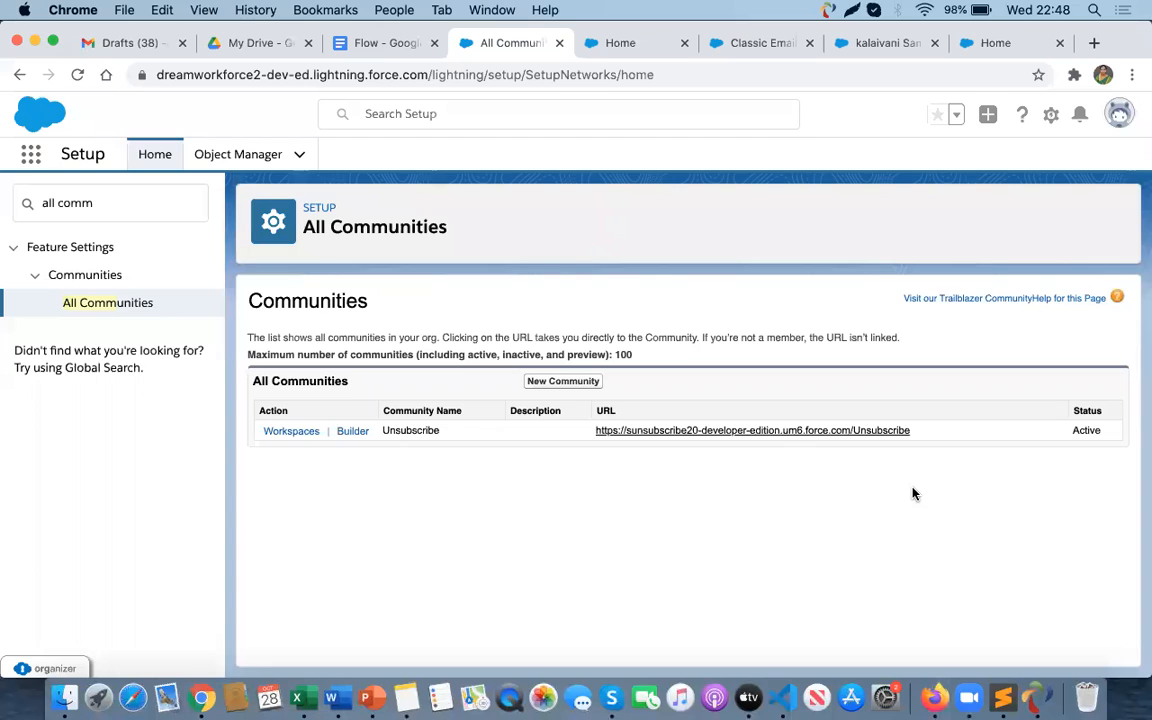
- Open the Unsubscribe community URL, copy its address, and paste it into a new blank Word document with ?conid= appended
click(643, 432)
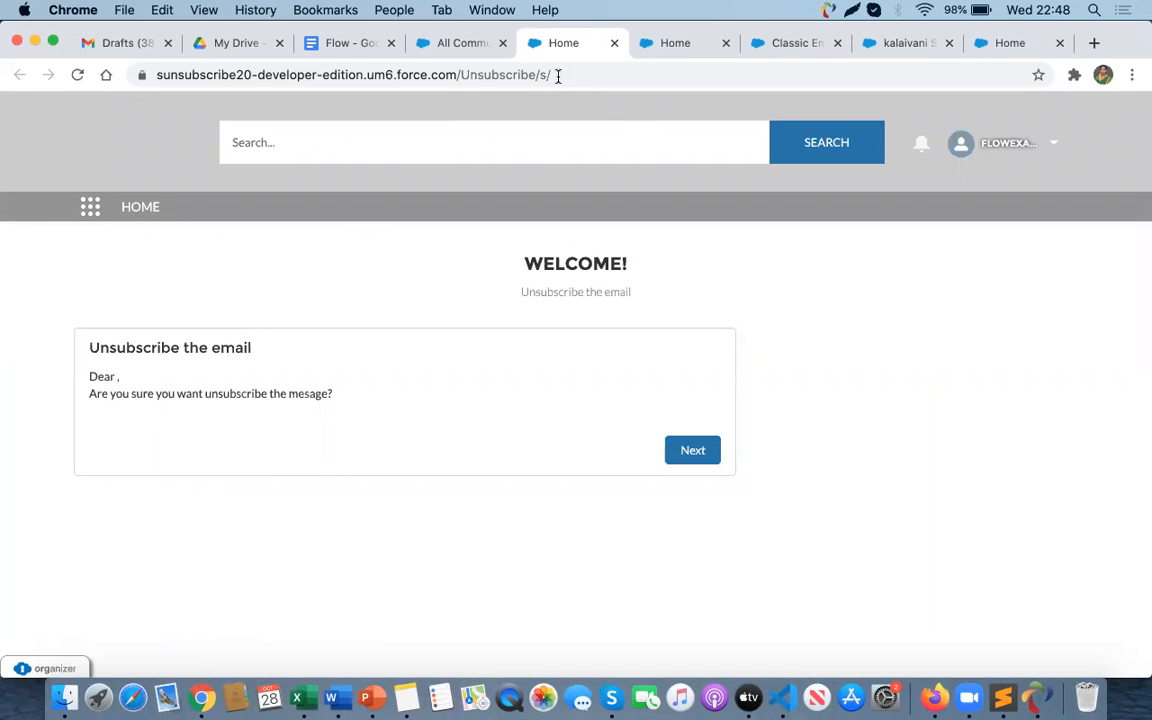
drag(561, 75, 155, 49)
key(super+c)
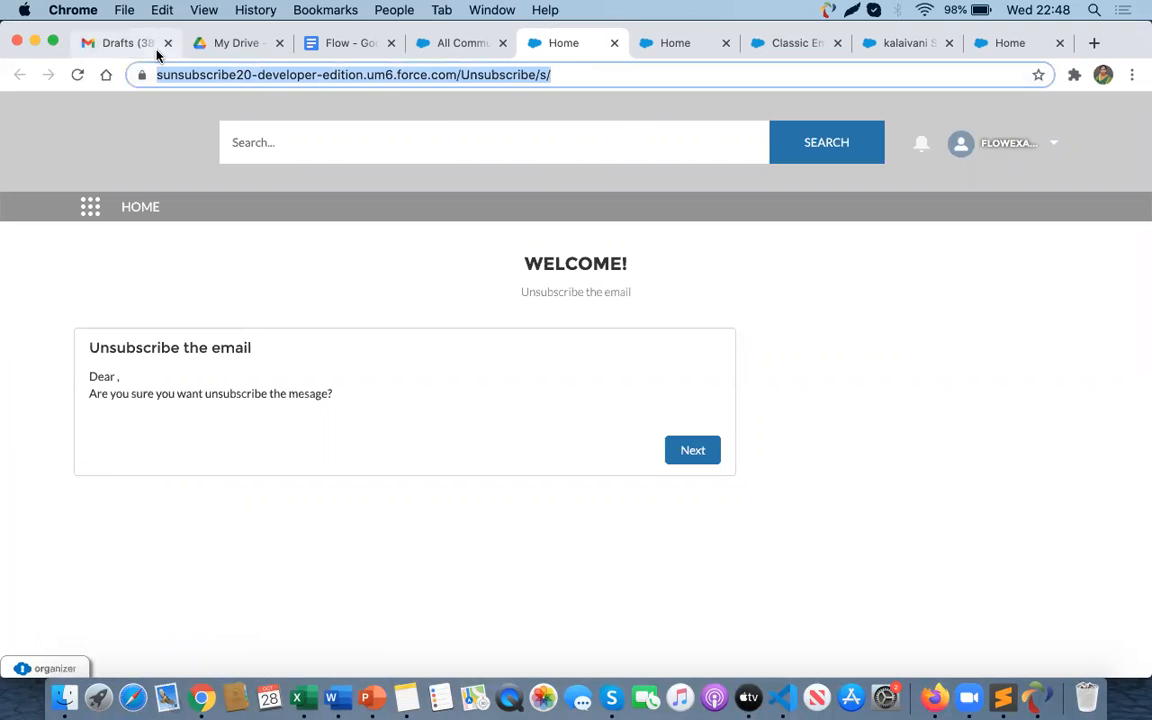
click(339, 697)
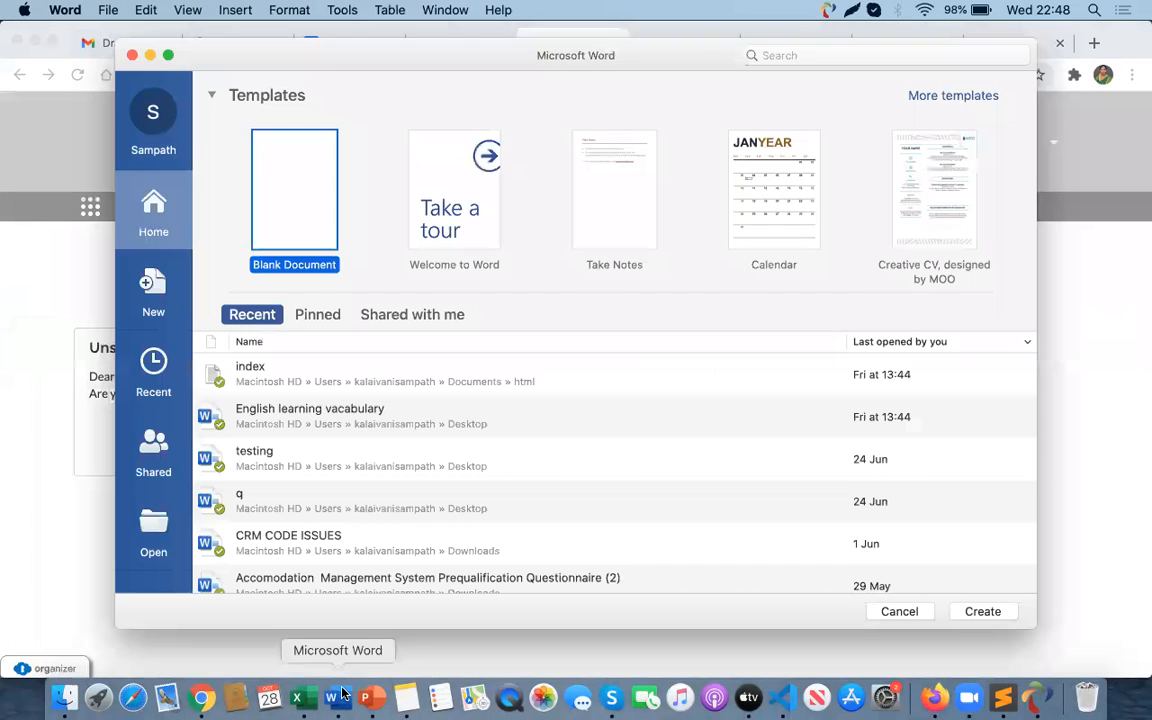
double_click(311, 250)
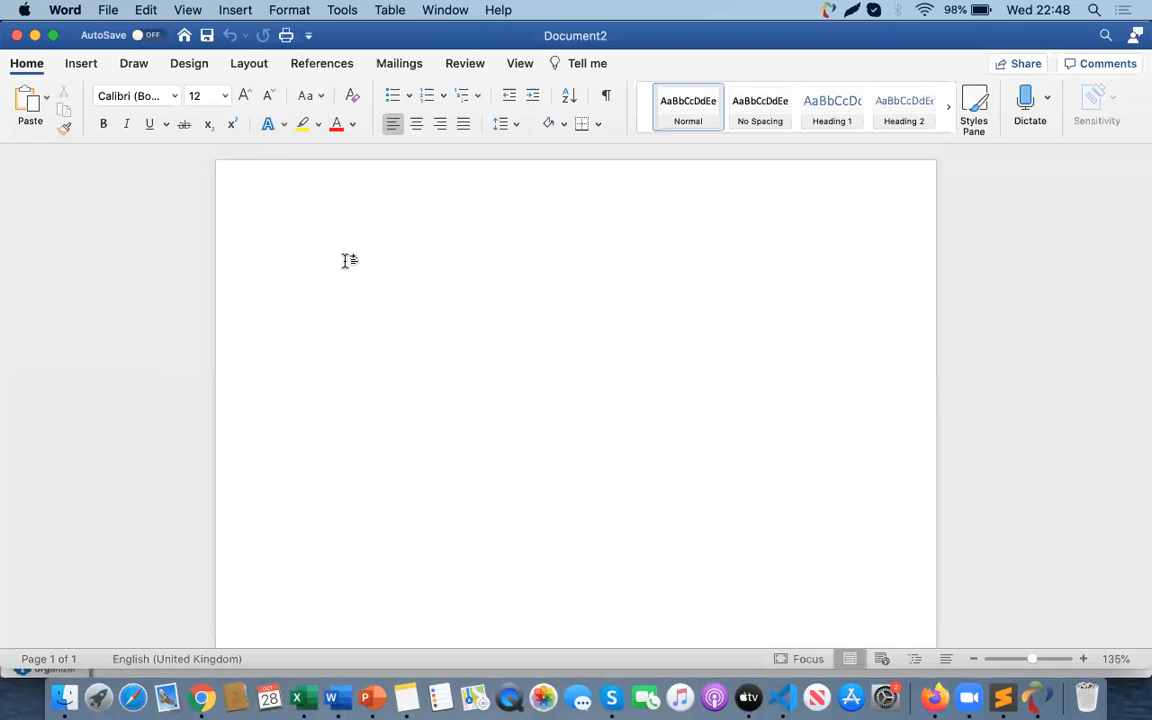
key(super+v)
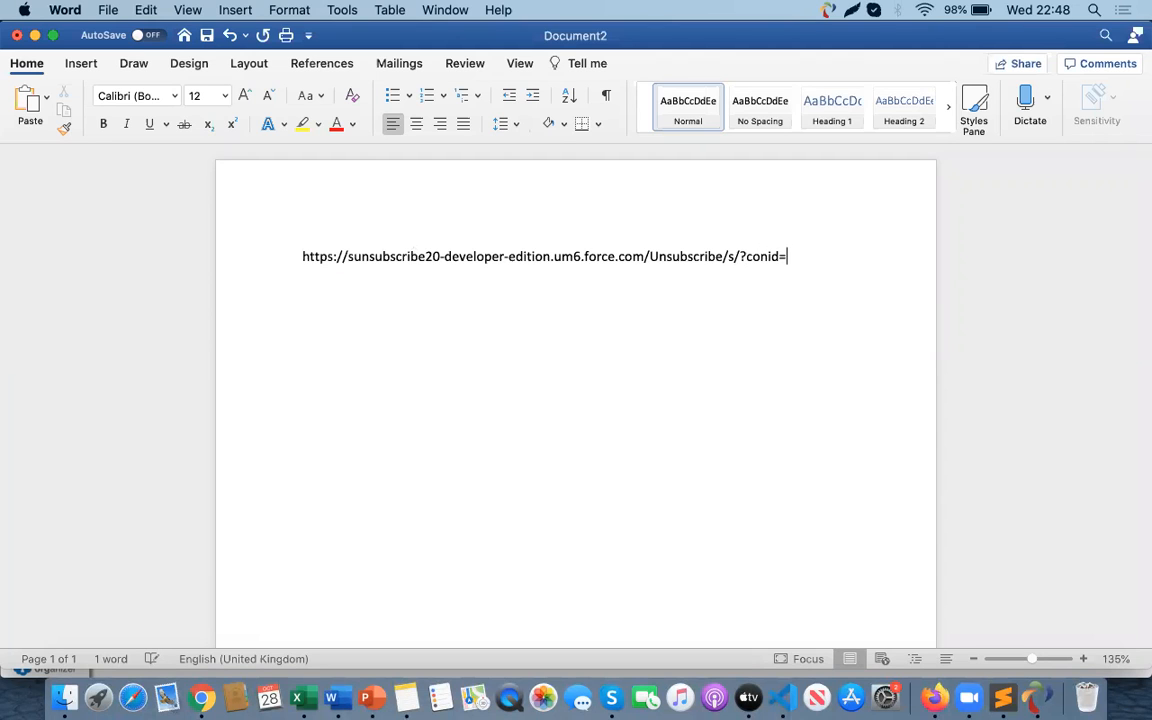
- Edit the Unsubscribe Email Template's HTML version and copy the Contact ID merge field value
key(super+Tab)
click(462, 43)
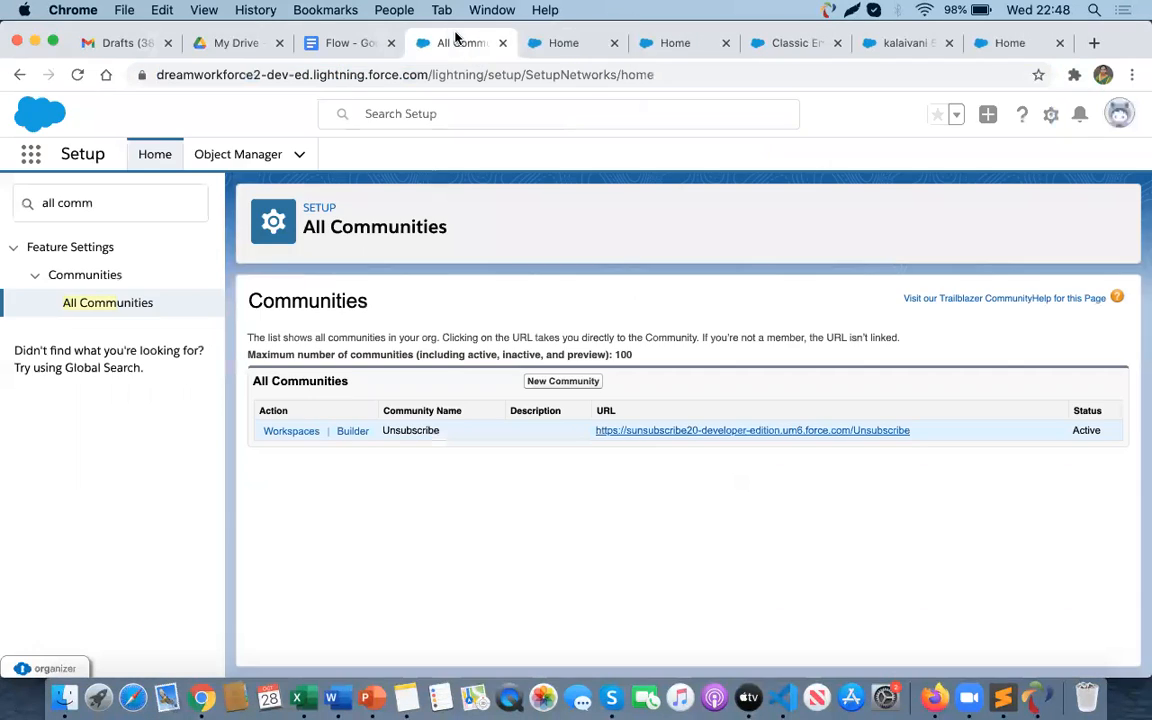
click(784, 45)
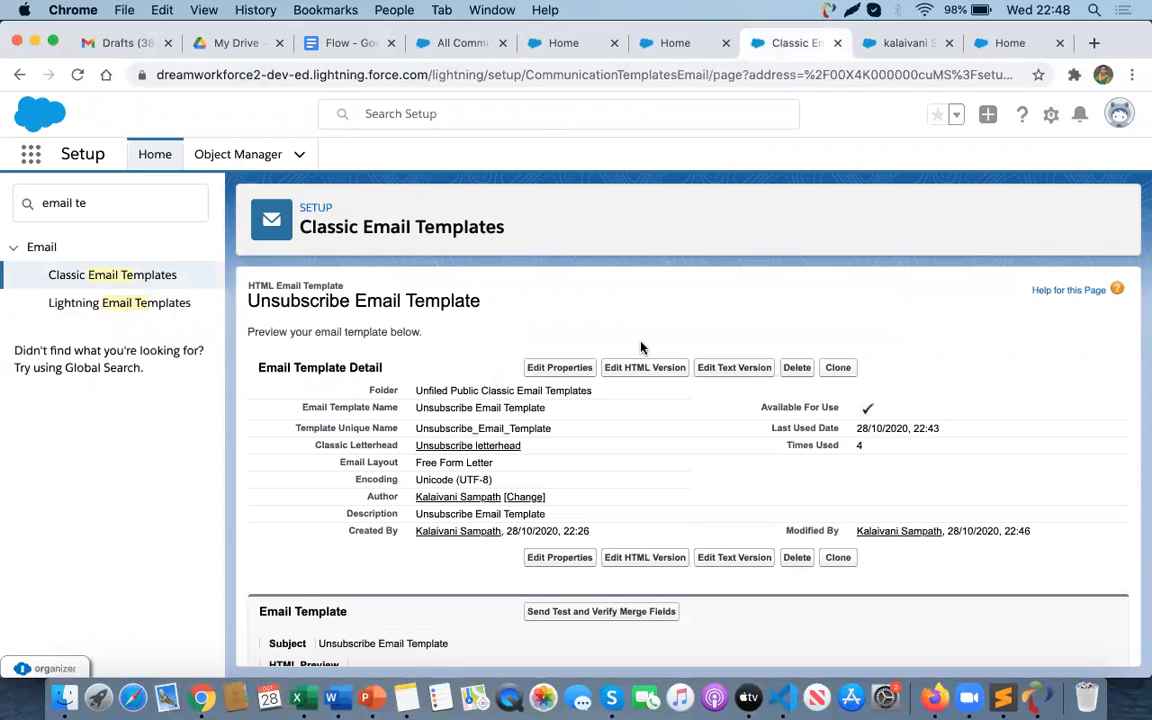
click(627, 373)
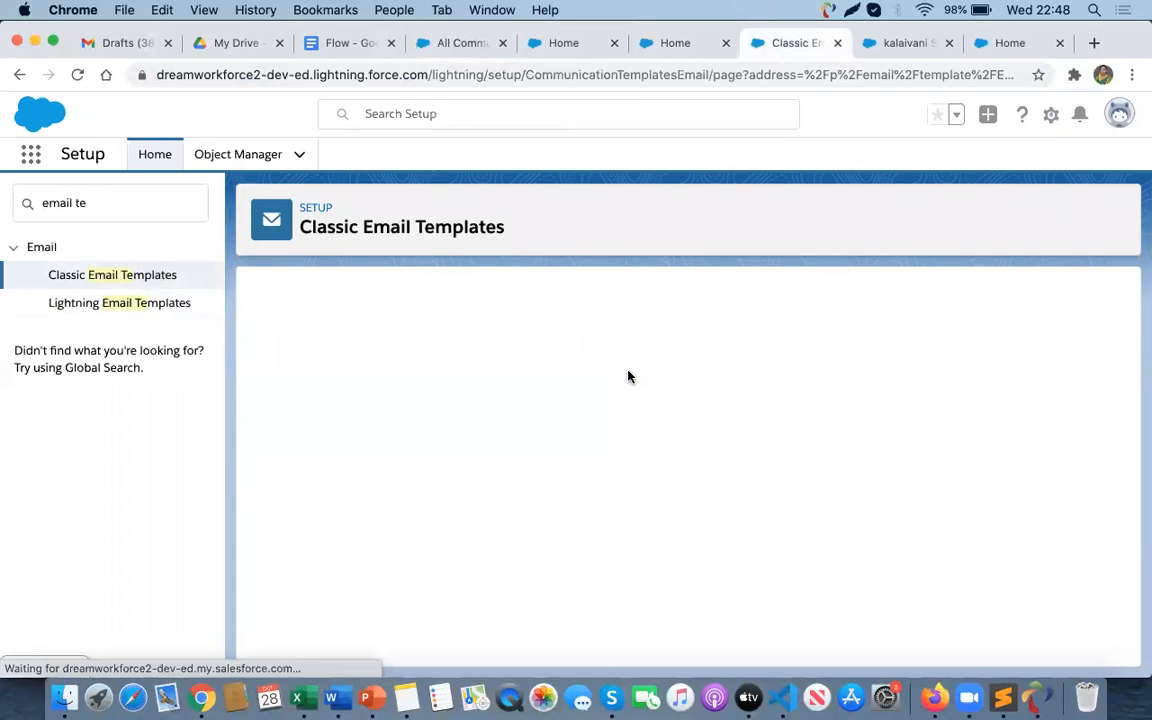
scroll(633, 457, down, 3)
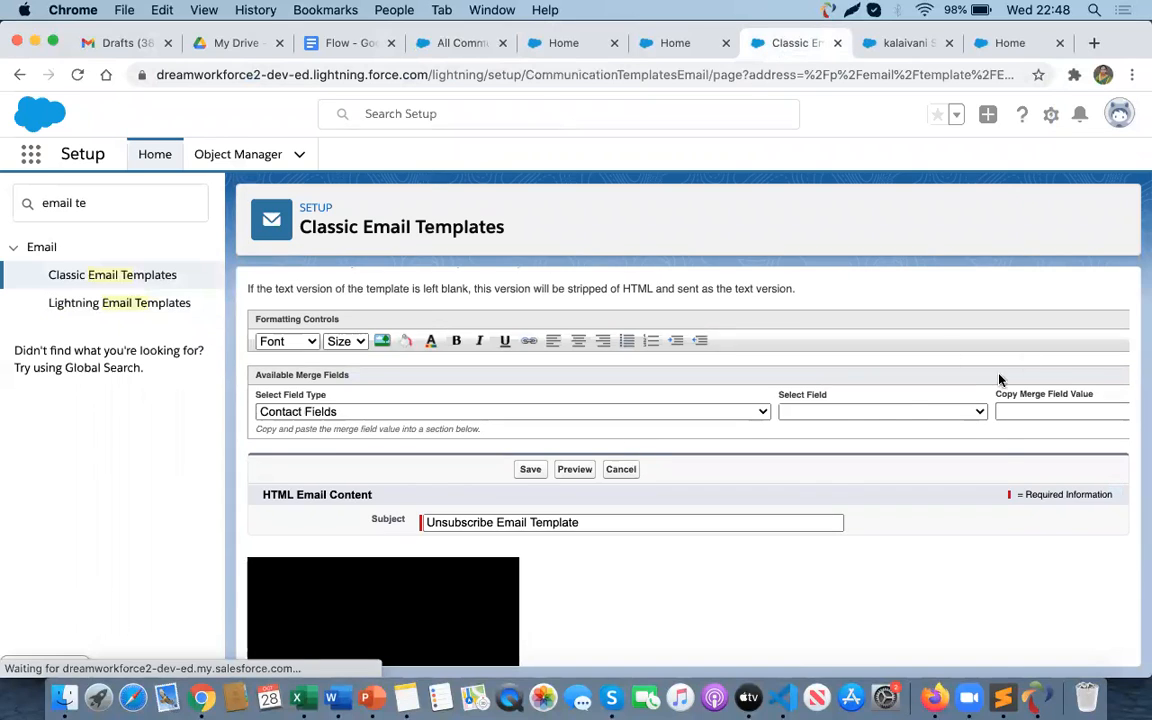
click(871, 412)
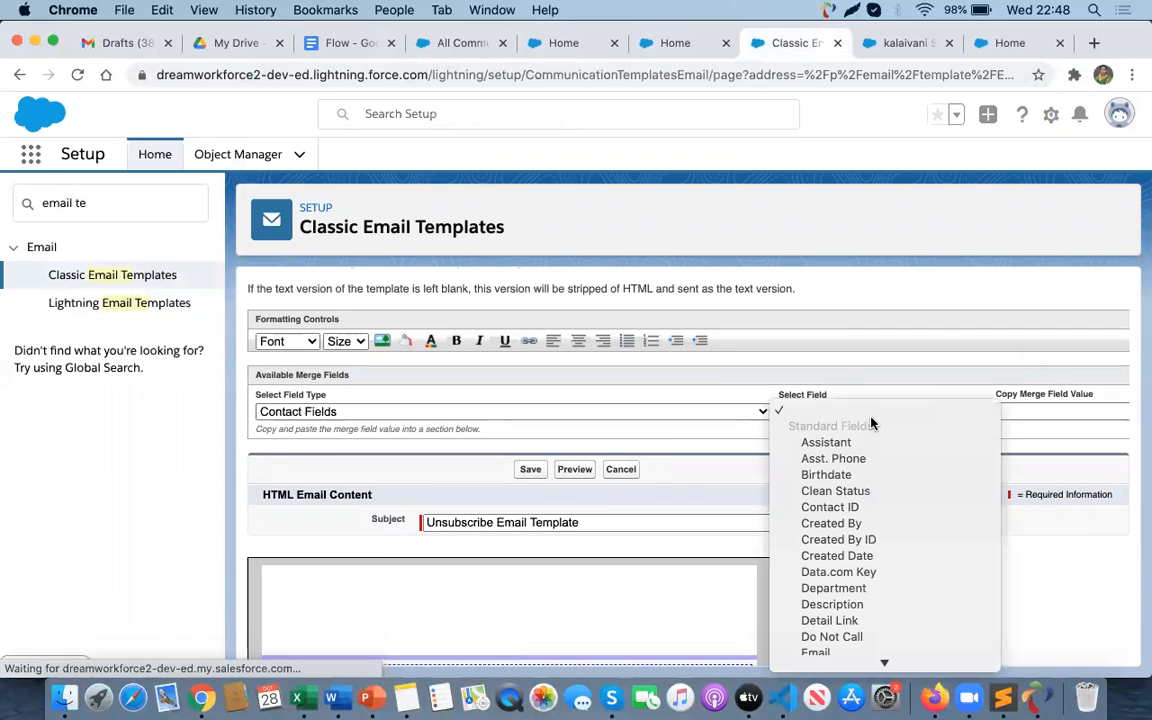
click(835, 510)
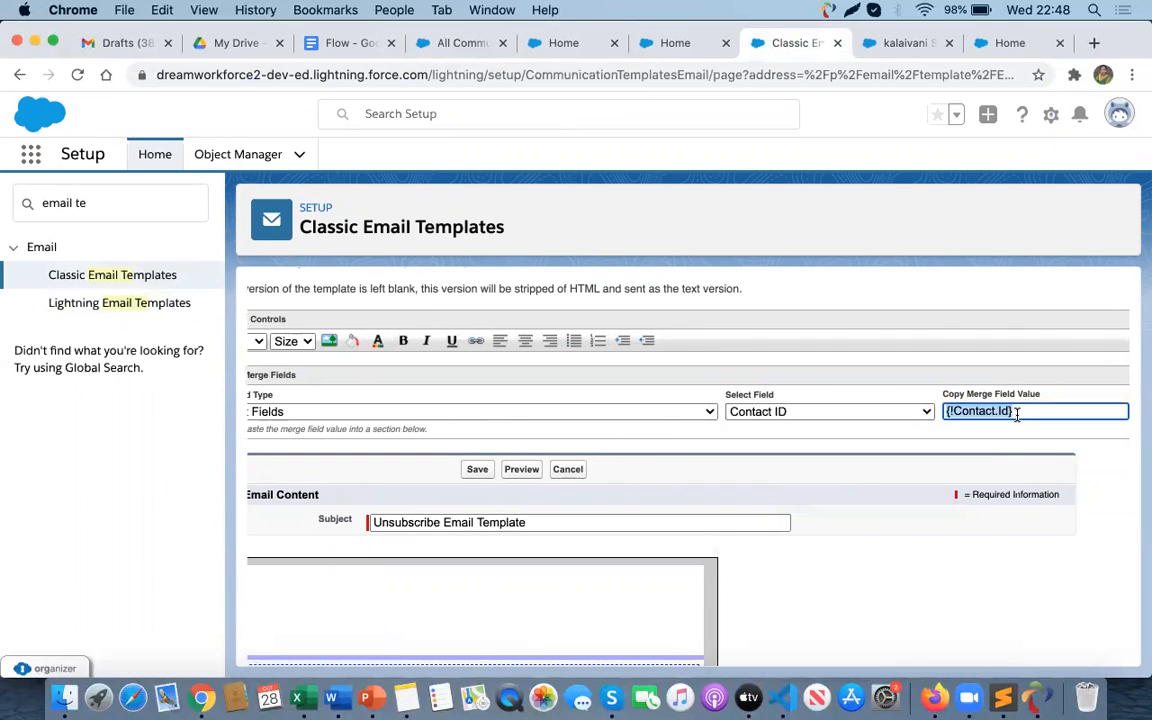
key(super+c)
- Append {!Contact.Id} to the URL in Word and copy the complete unsubscribe link
key(super+Tab)
key(super+v)
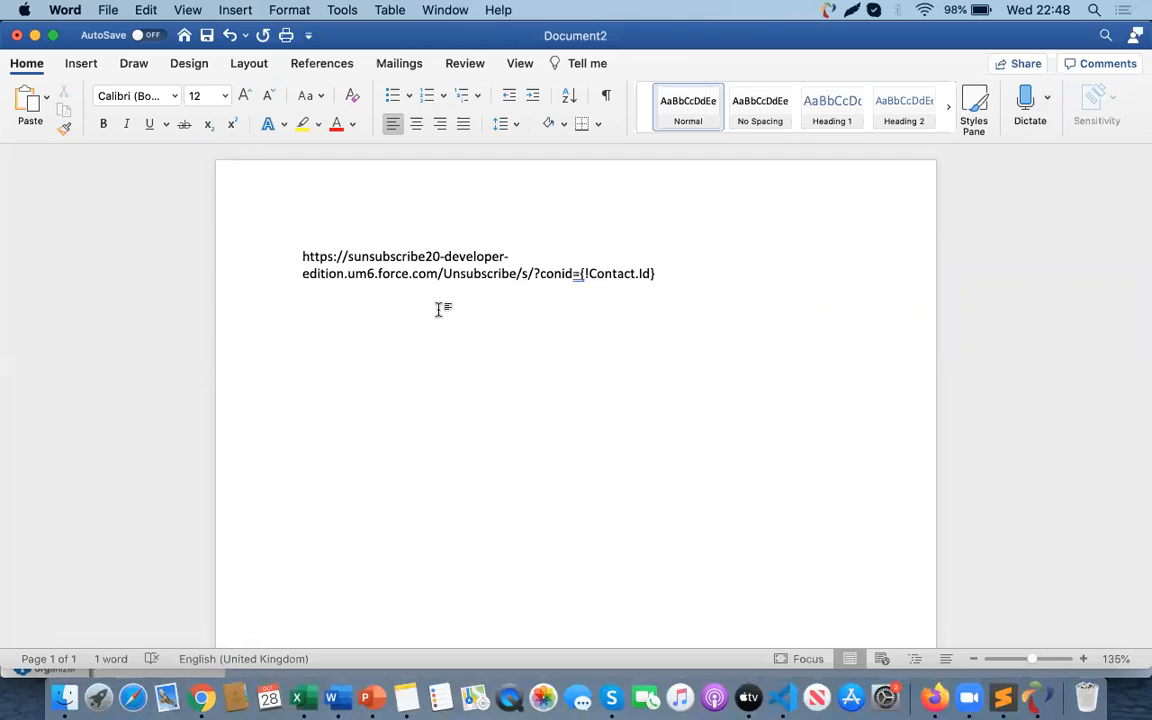
drag(301, 256, 658, 274)
key(super+c)
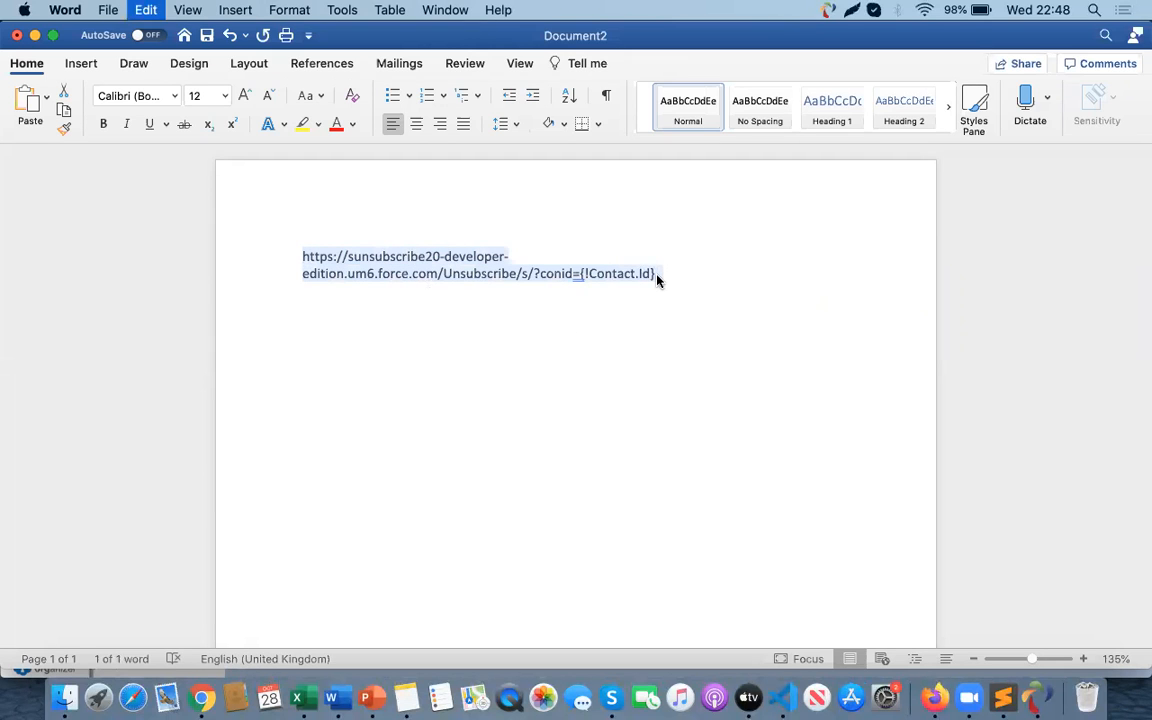
- Link the template's 'Click here' text to the copied community URL ending in ?conid={!Contact.Id}
key(super+Tab)
click(469, 47)
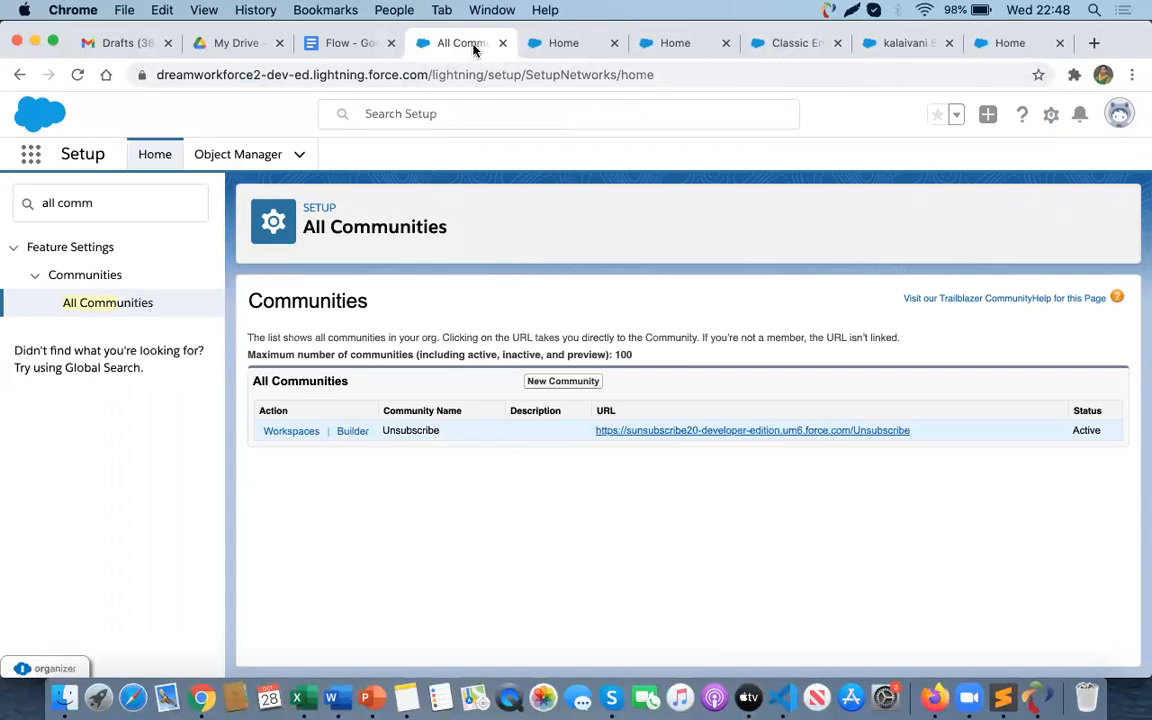
click(674, 48)
click(790, 43)
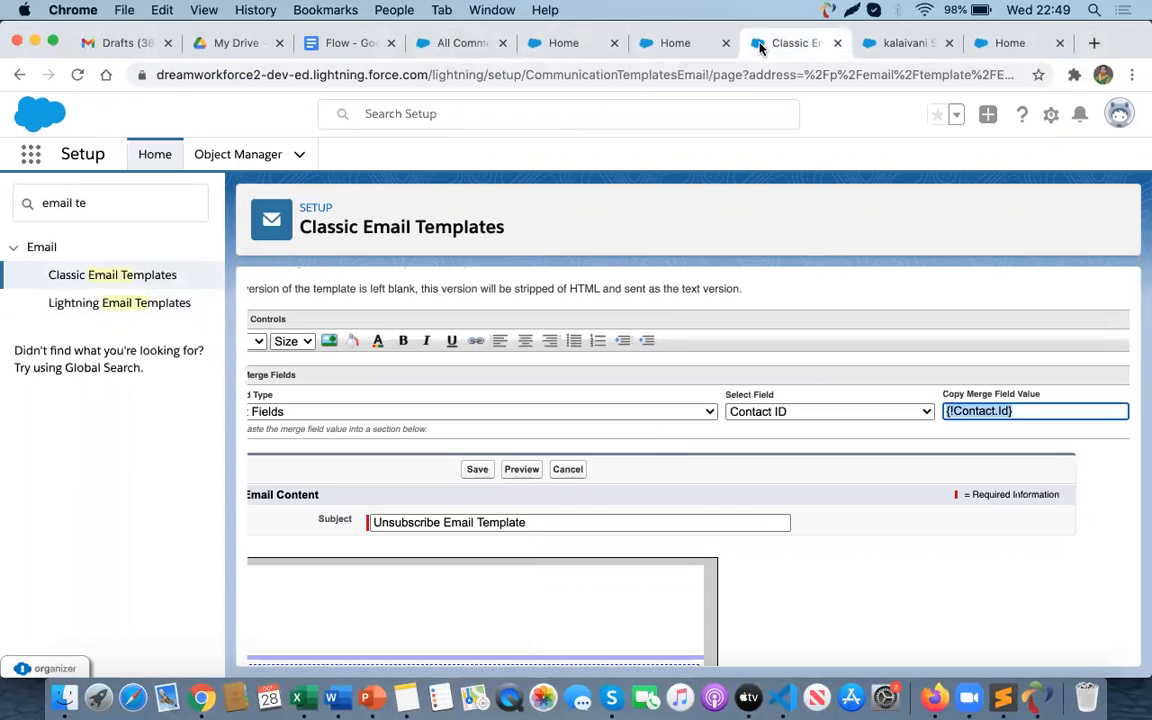
scroll(504, 489, down, 5)
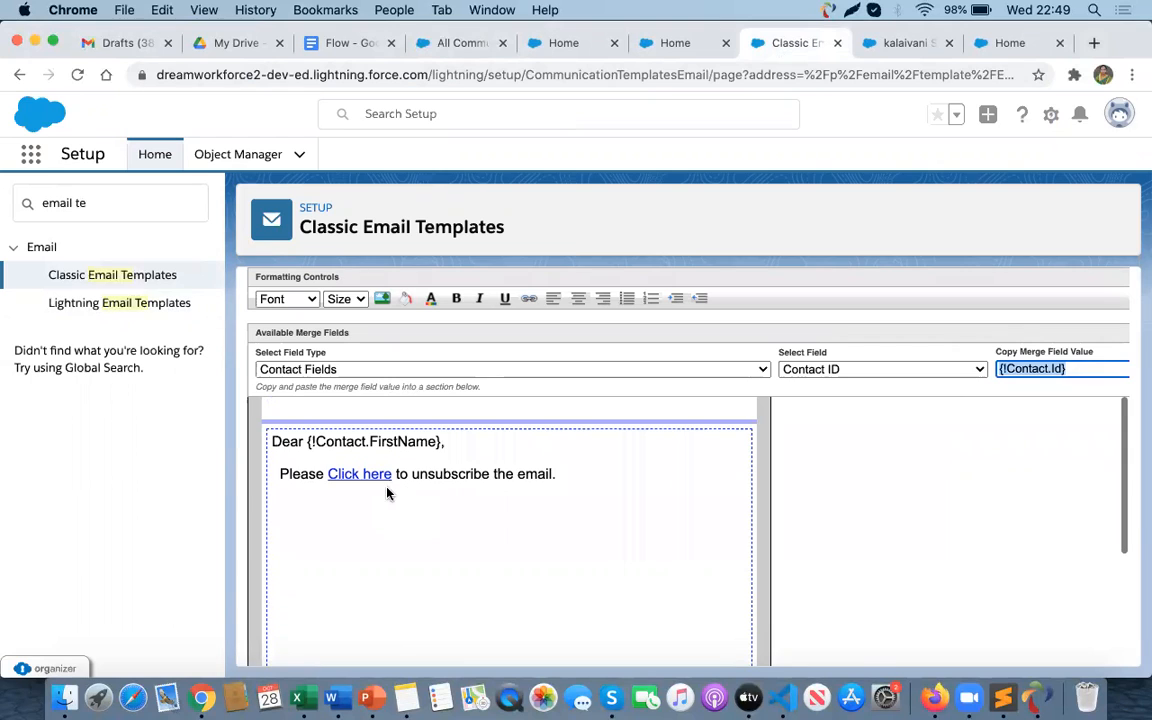
drag(392, 474, 341, 474)
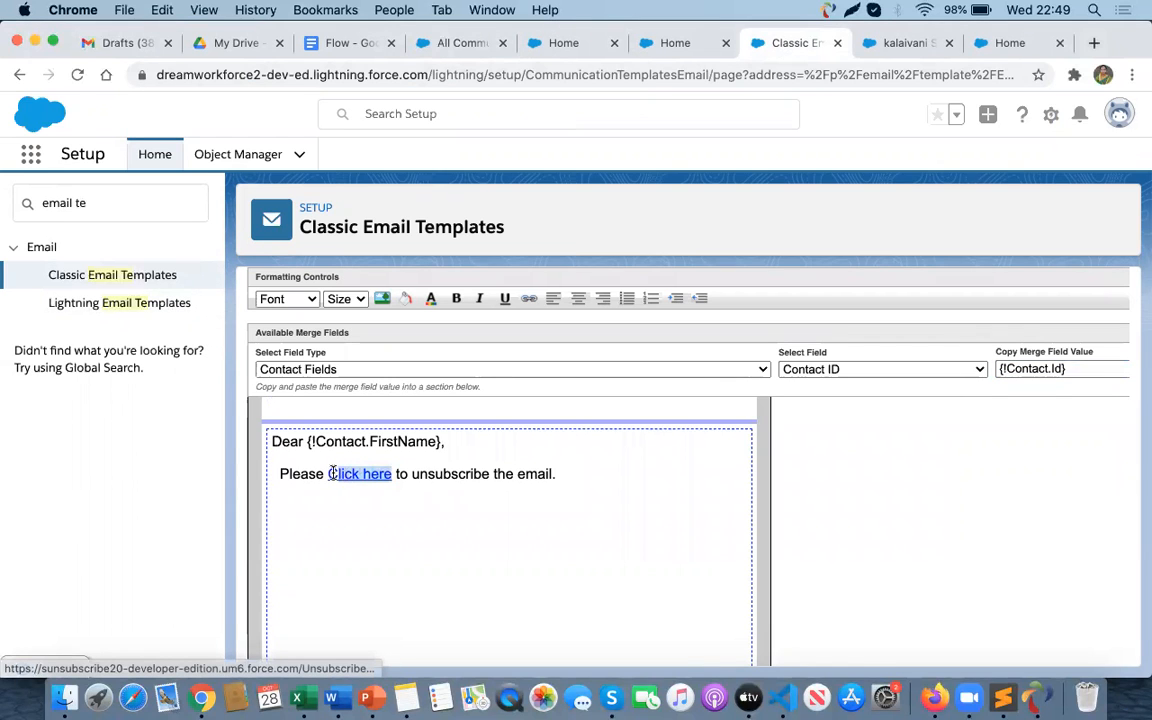
click(330, 473)
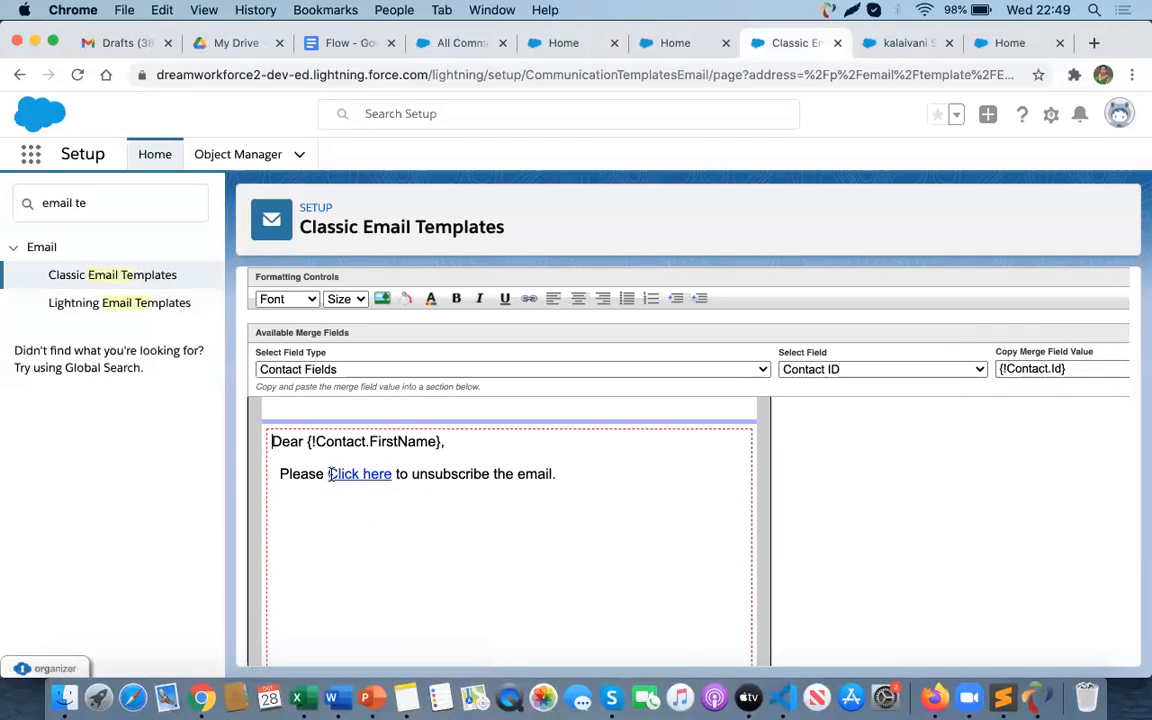
drag(368, 474, 389, 480)
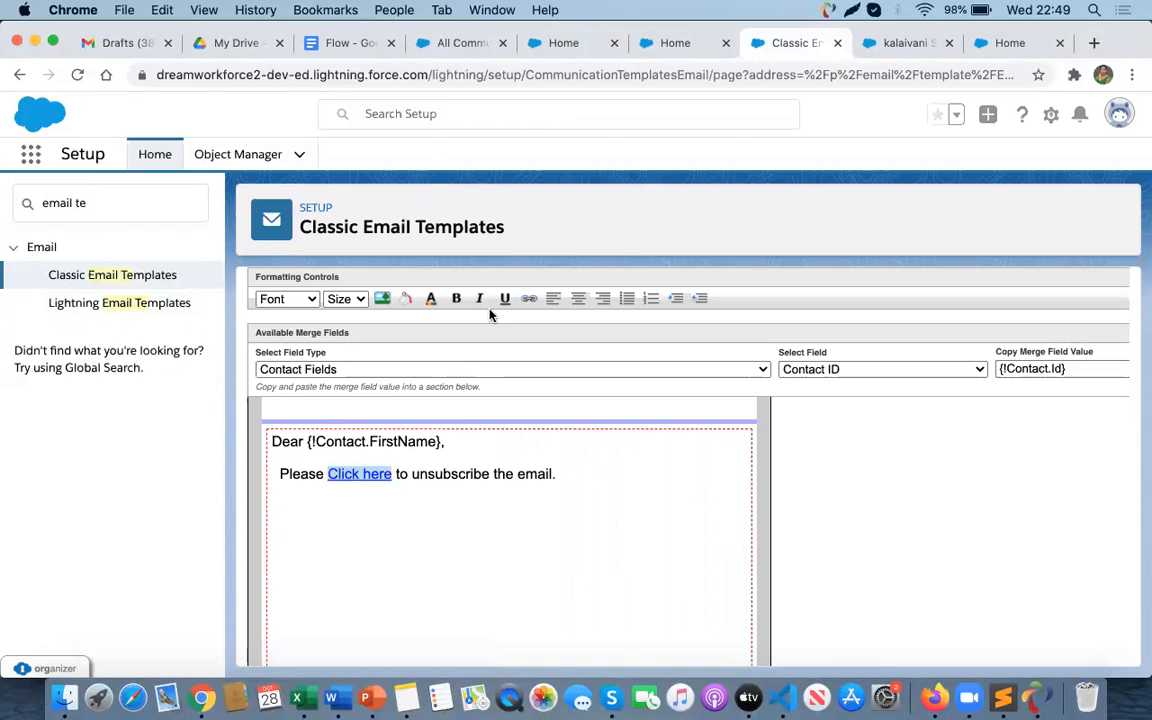
click(527, 299)
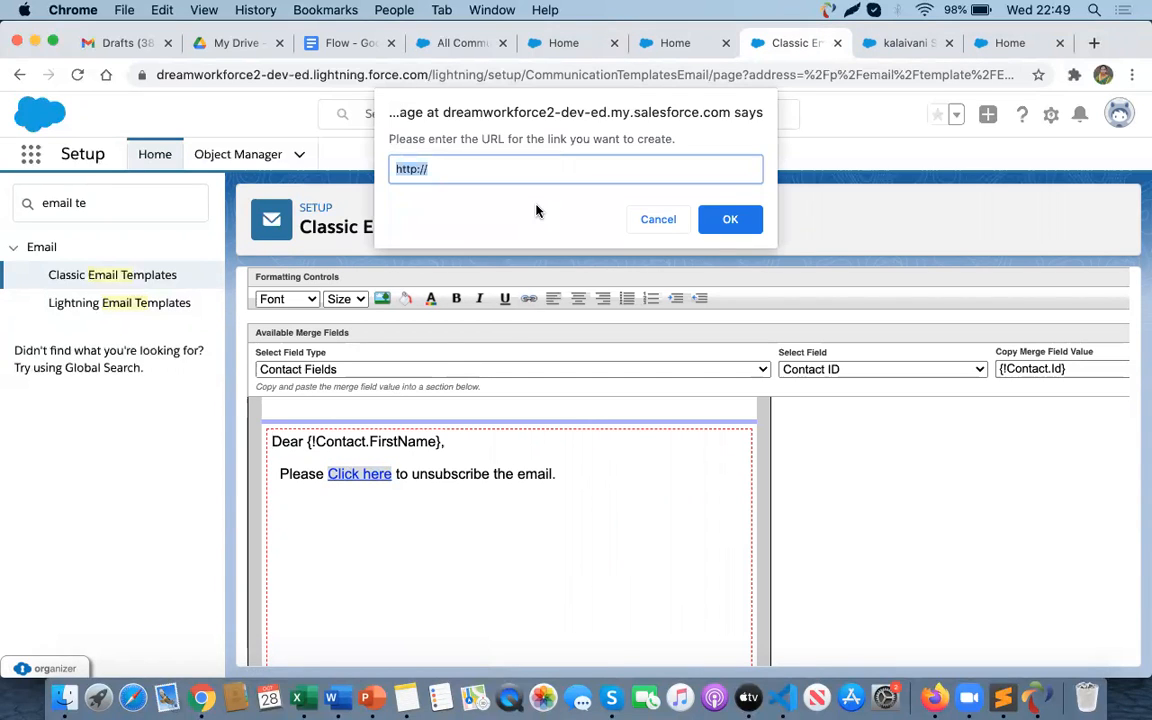
key(super+v)
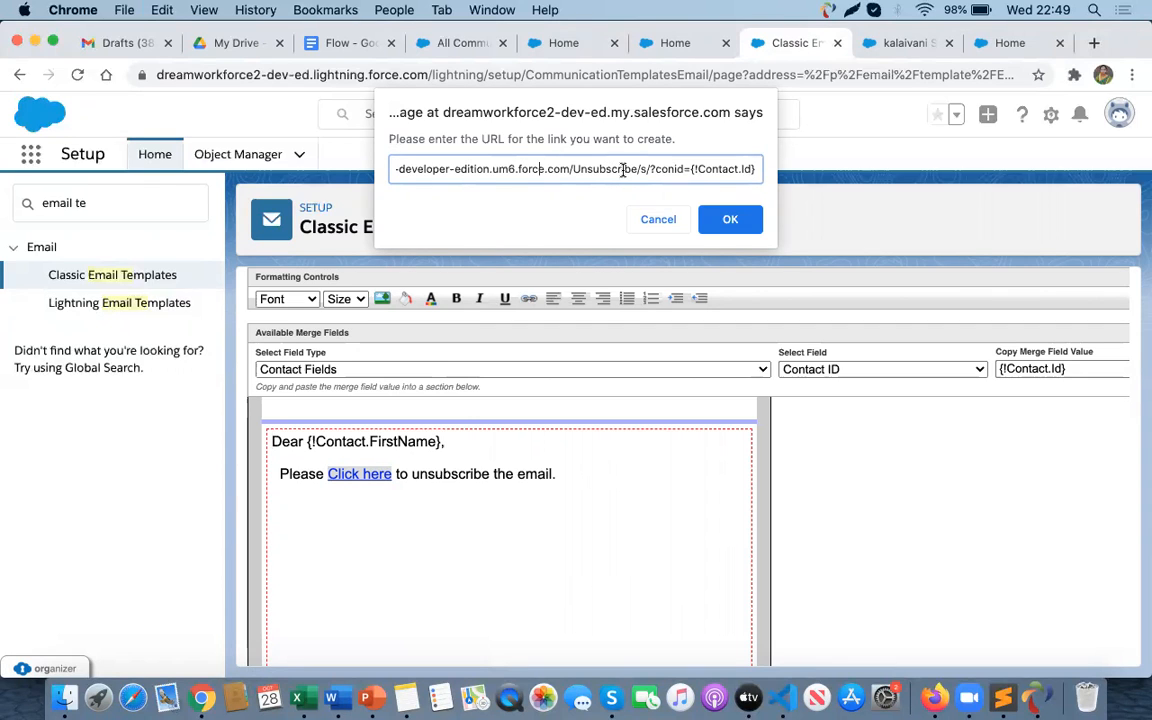
key(Left)
key(Left)
key(Left)
key(Left)
key(Left)
key(Left)
key(Left)
key(Left)
key(Left)
key(Left)
key(Left)
key(Left)
key(Left)
key(Left)
key(Left)
key(Left)
key(Left)
key(Left)
key(Left)
key(Left)
key(Left)
key(Left)
click(729, 219)
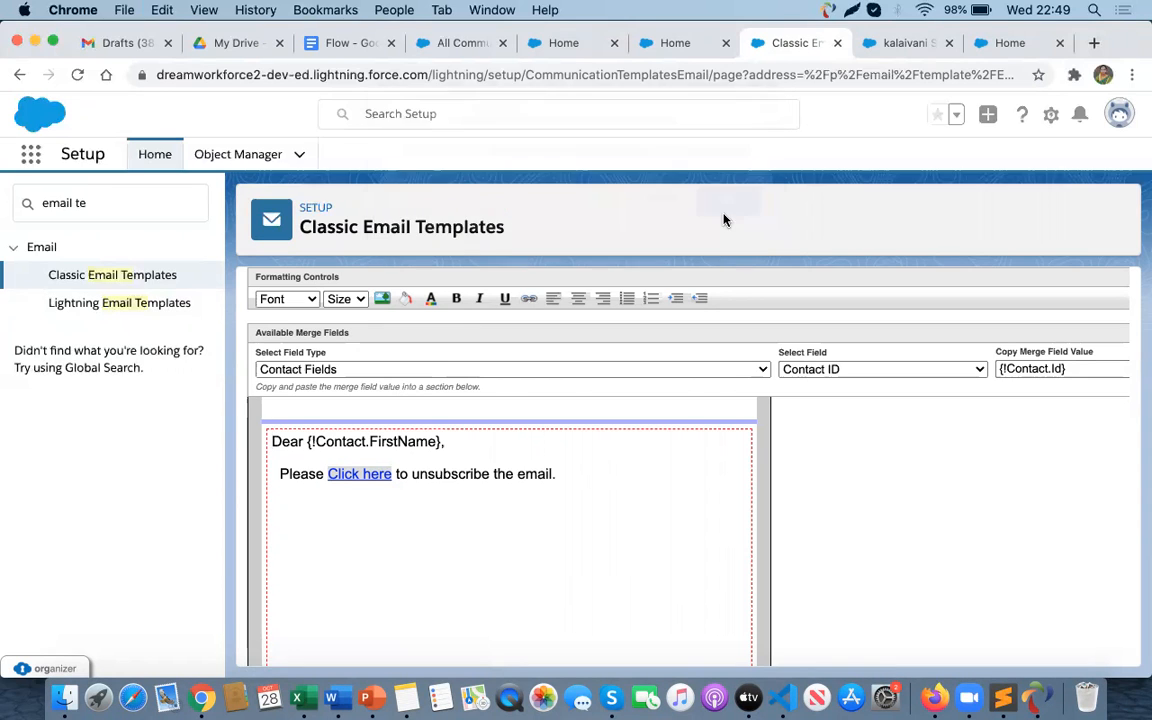
- Save the edited Unsubscribe Email Template and review its HTML preview
scroll(563, 459, up, 2)
scroll(563, 459, up, 5)
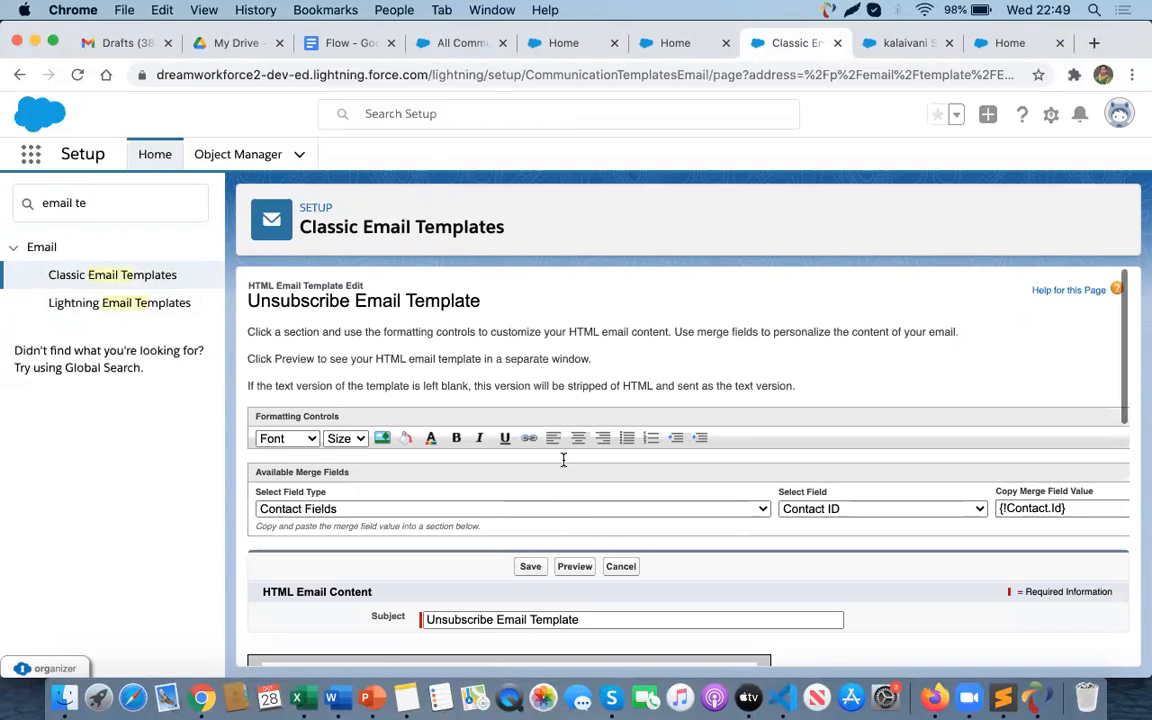
click(527, 566)
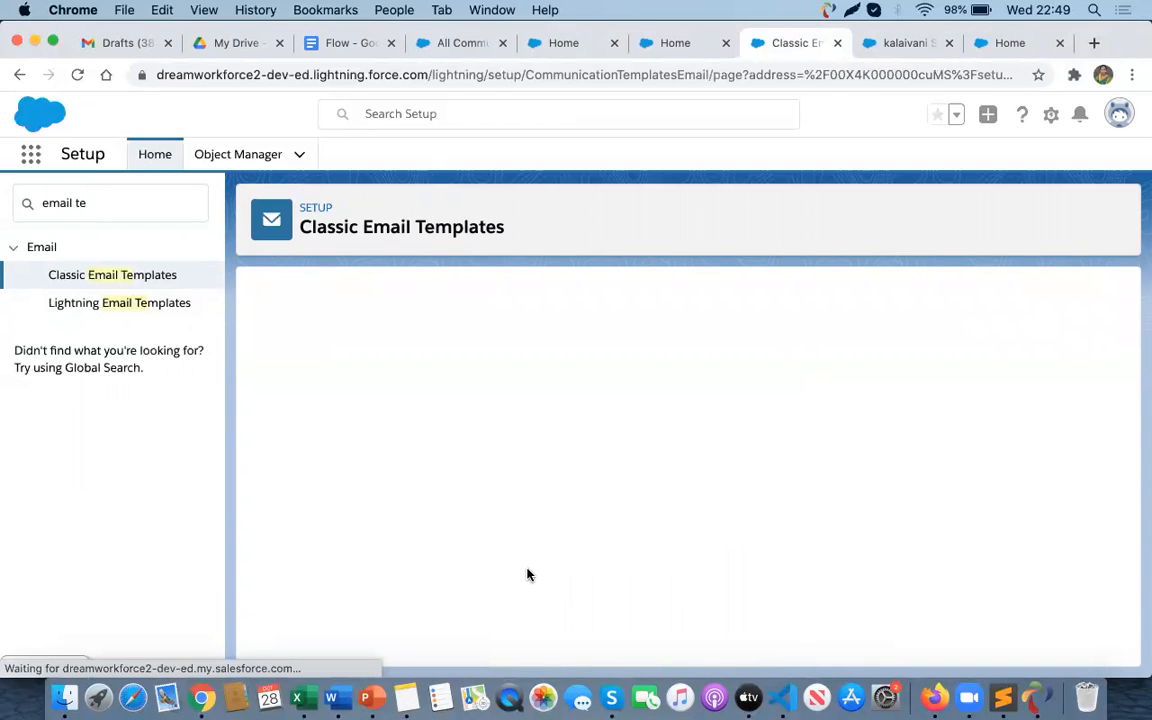
scroll(605, 498, down, 6)
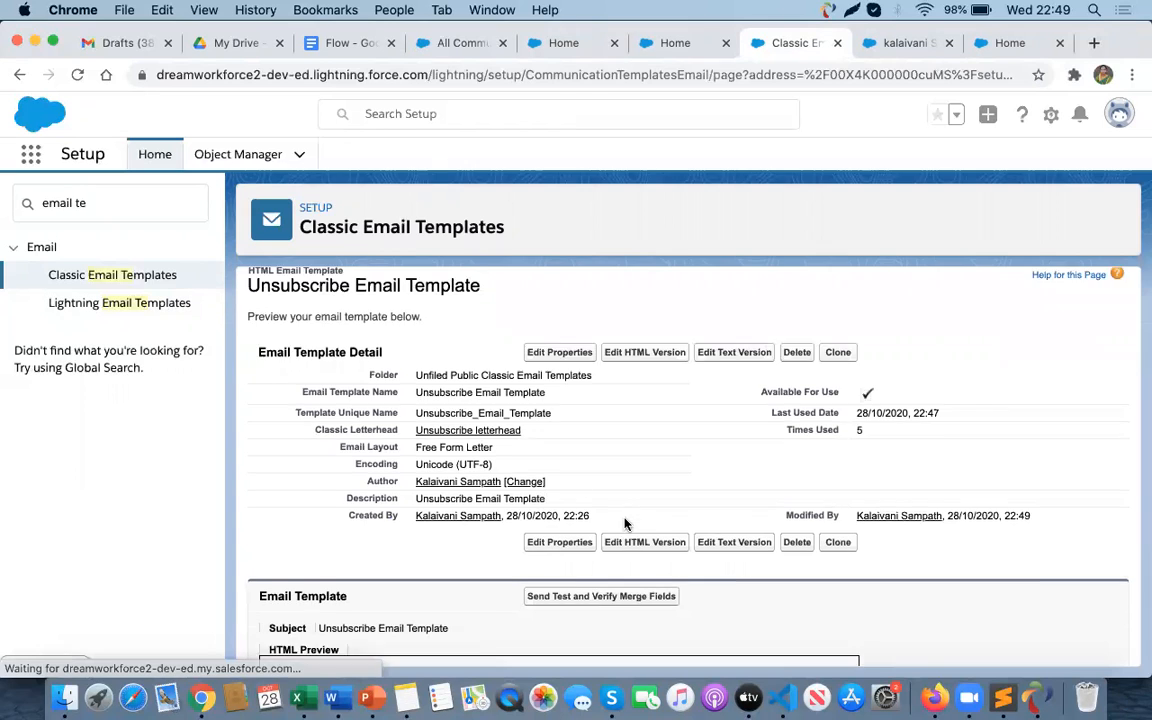
click(408, 494)
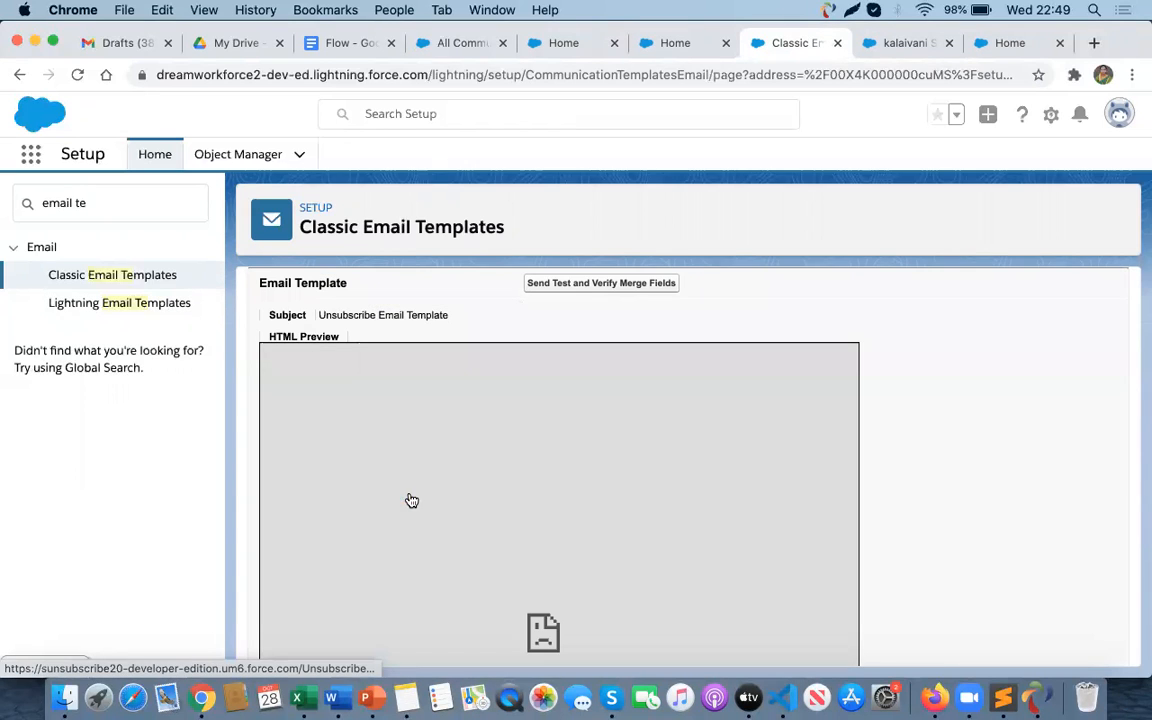
scroll(543, 535, down, 3)
scroll(543, 535, up, 6)
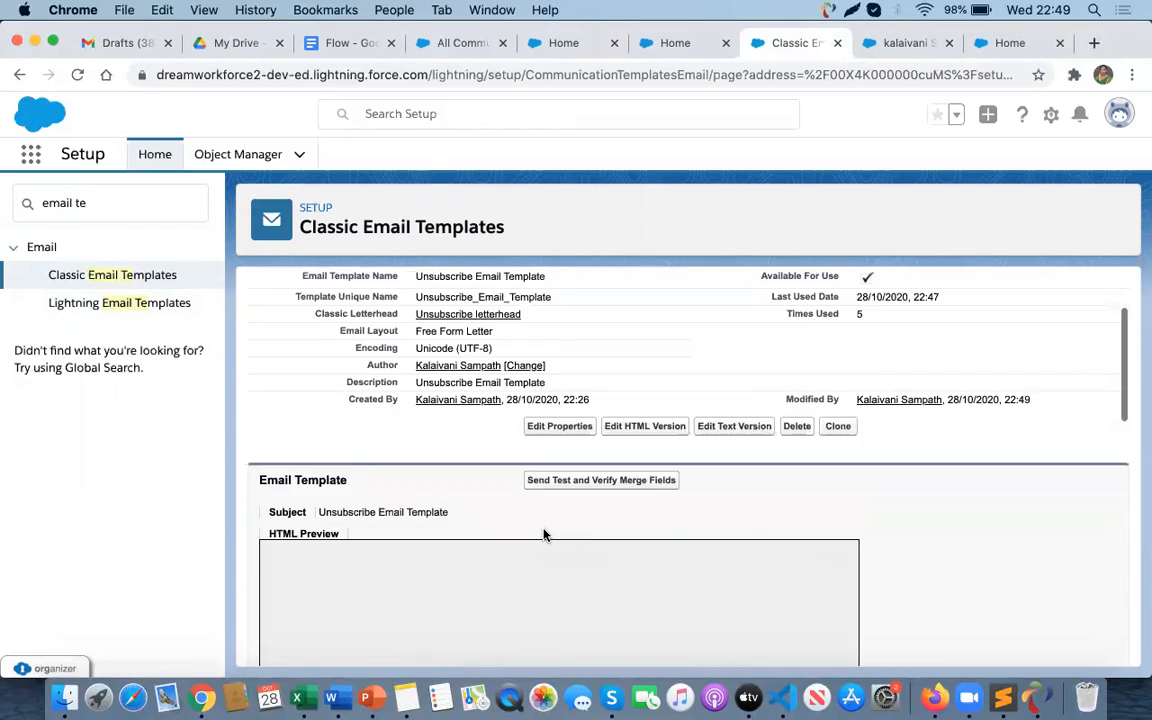
- Open the test contact's record from the Contacts list and inspect its Details, including Email Opt Out
click(675, 43)
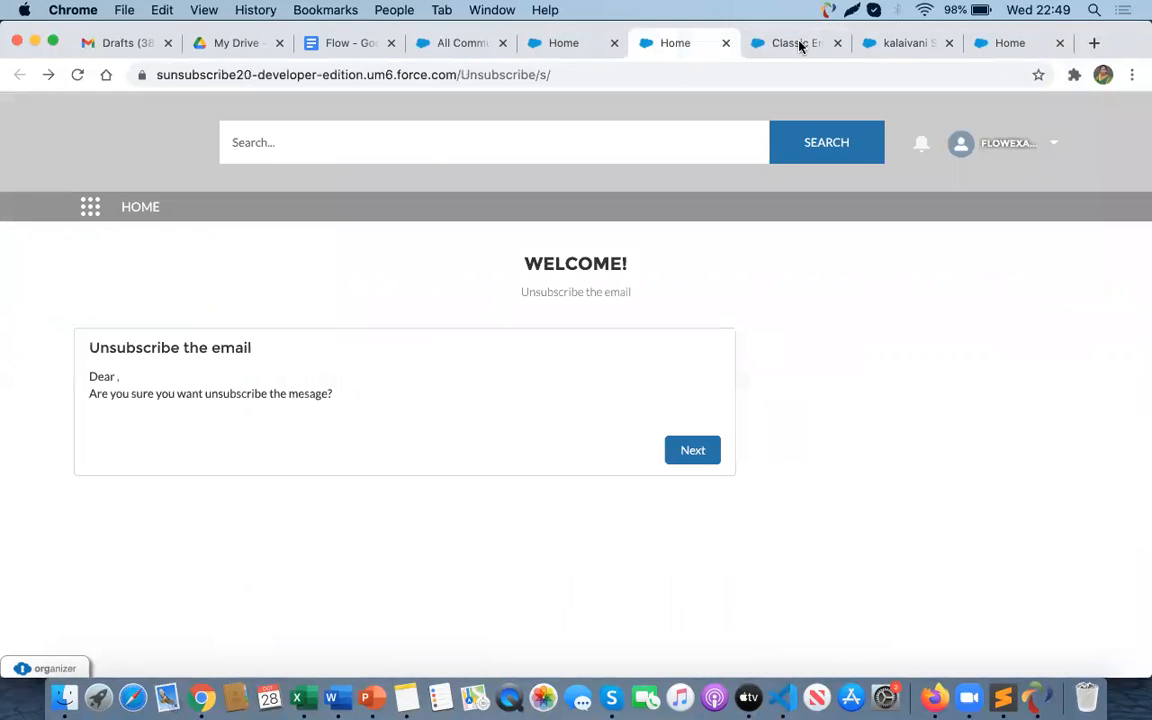
click(872, 43)
scroll(240, 340, up, 5)
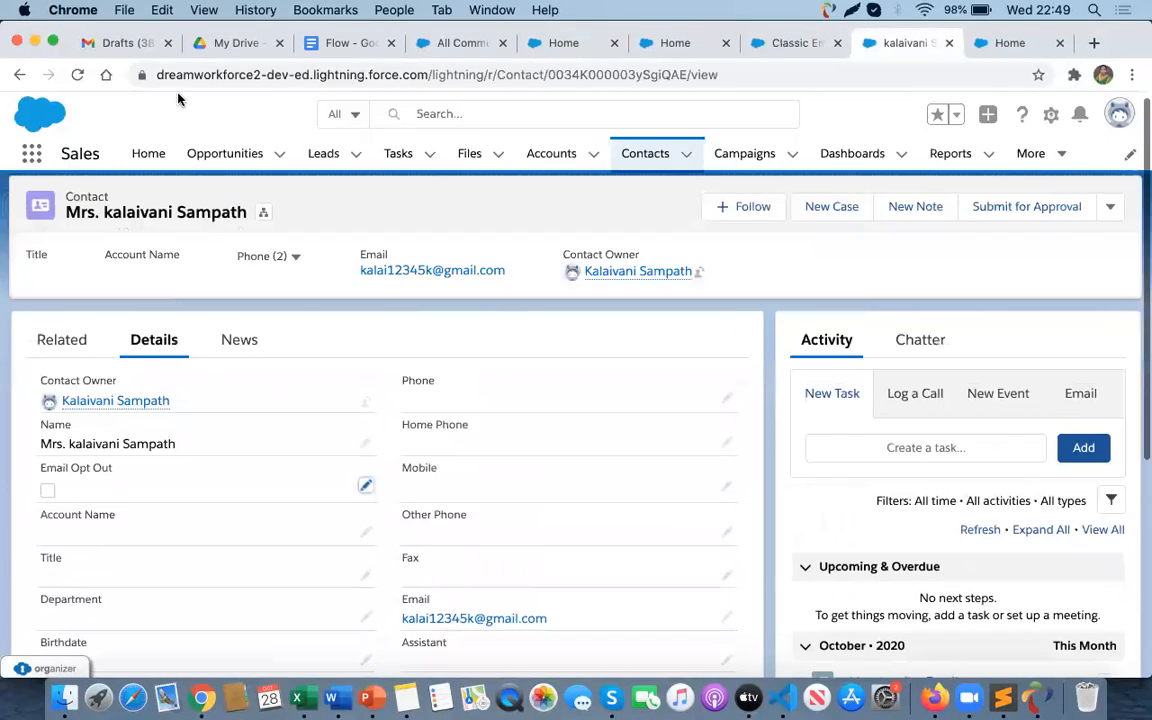
click(76, 74)
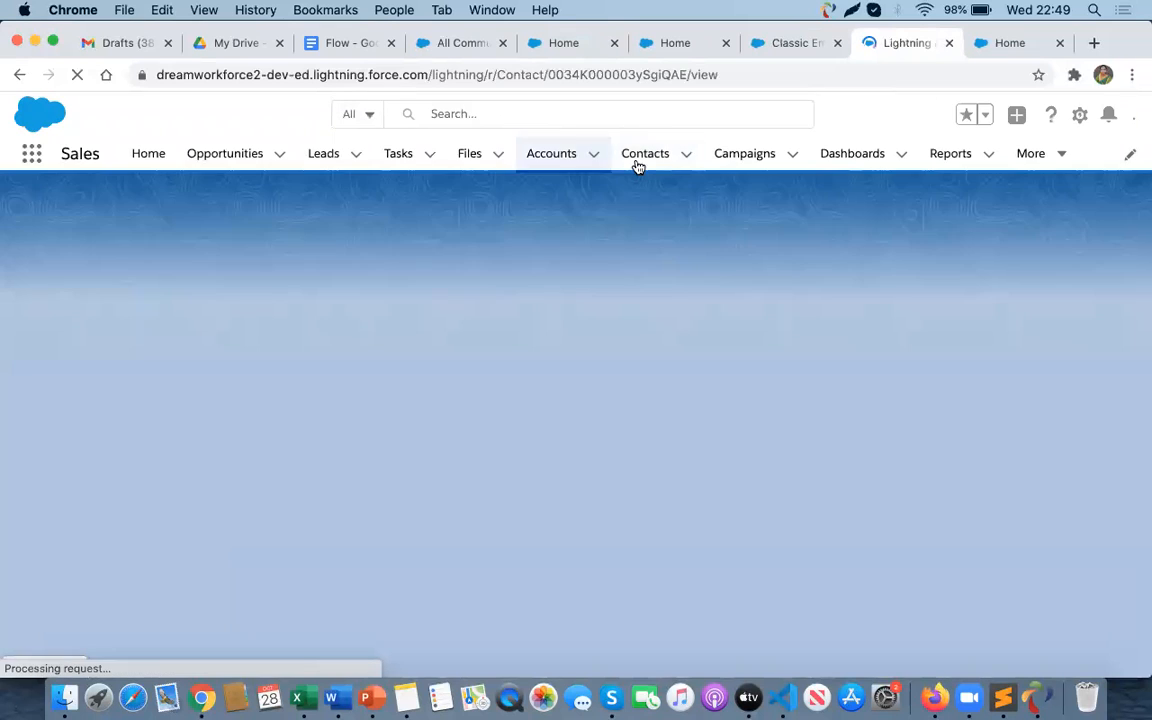
click(636, 162)
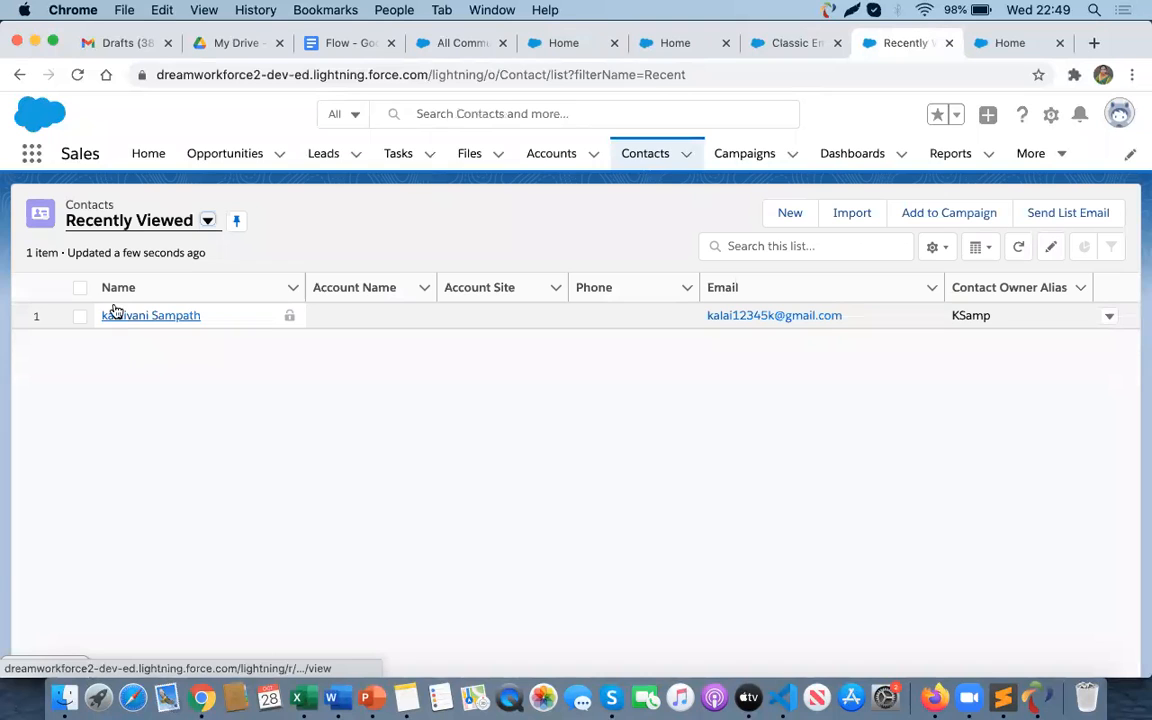
click(124, 317)
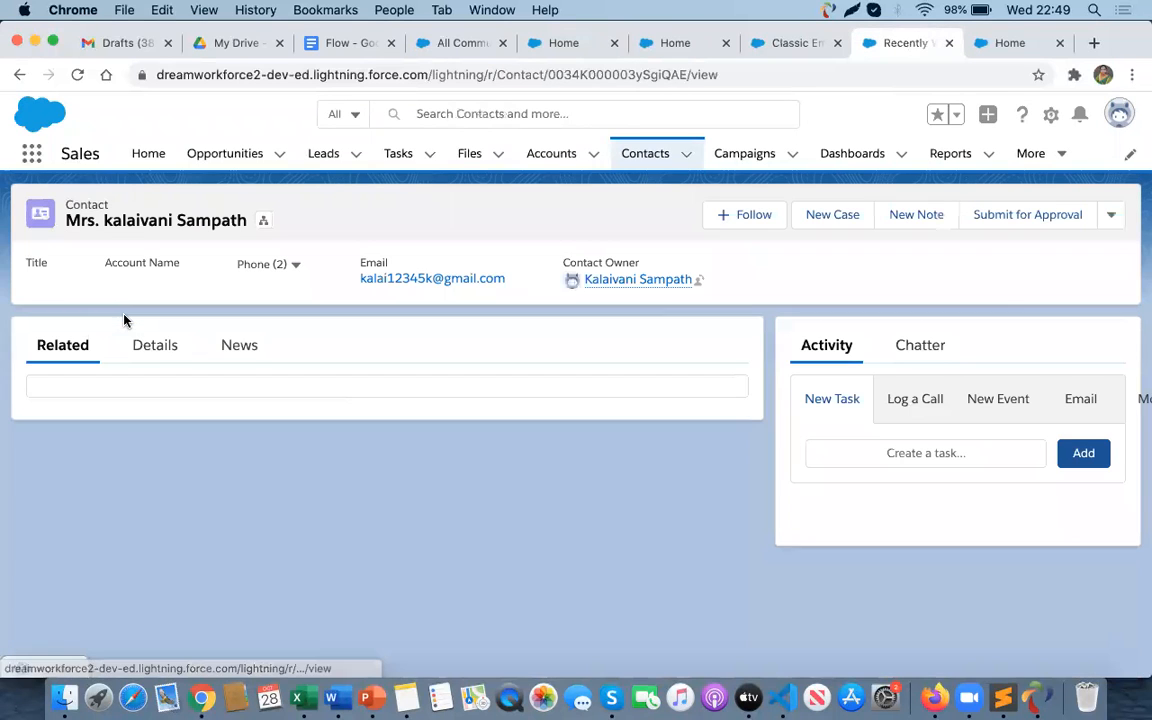
click(154, 347)
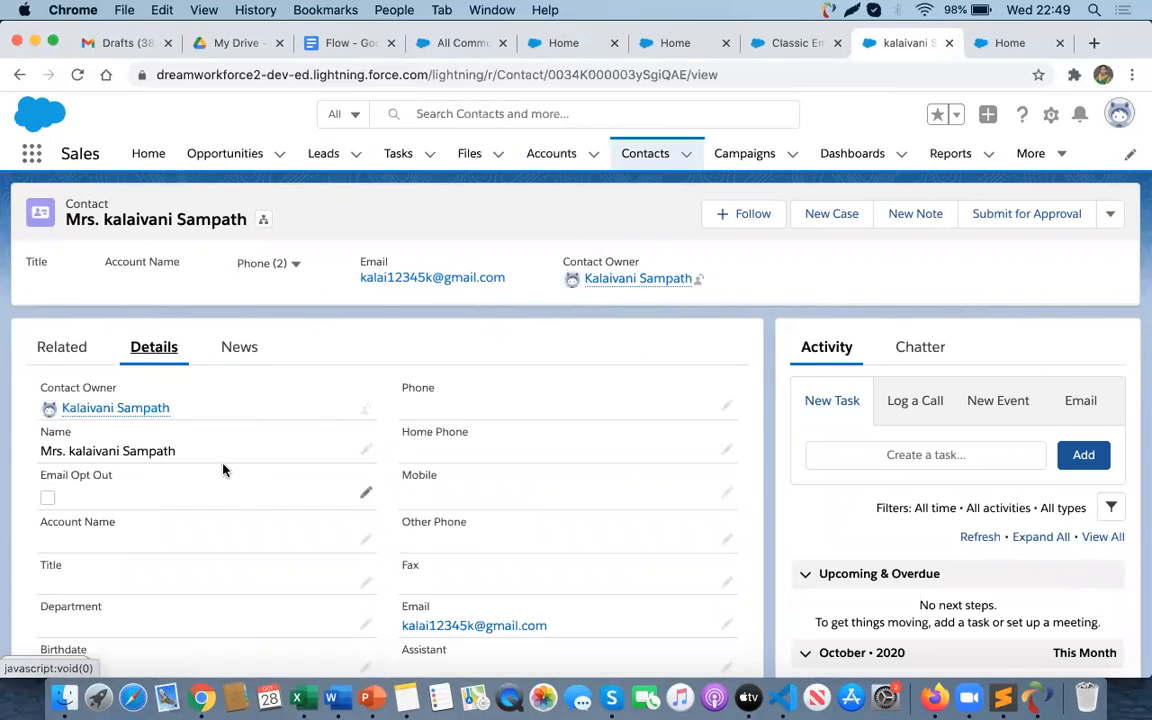
- Select the contact in the Recently Viewed list and start a list email with the subject Unsubscribe
click(645, 153)
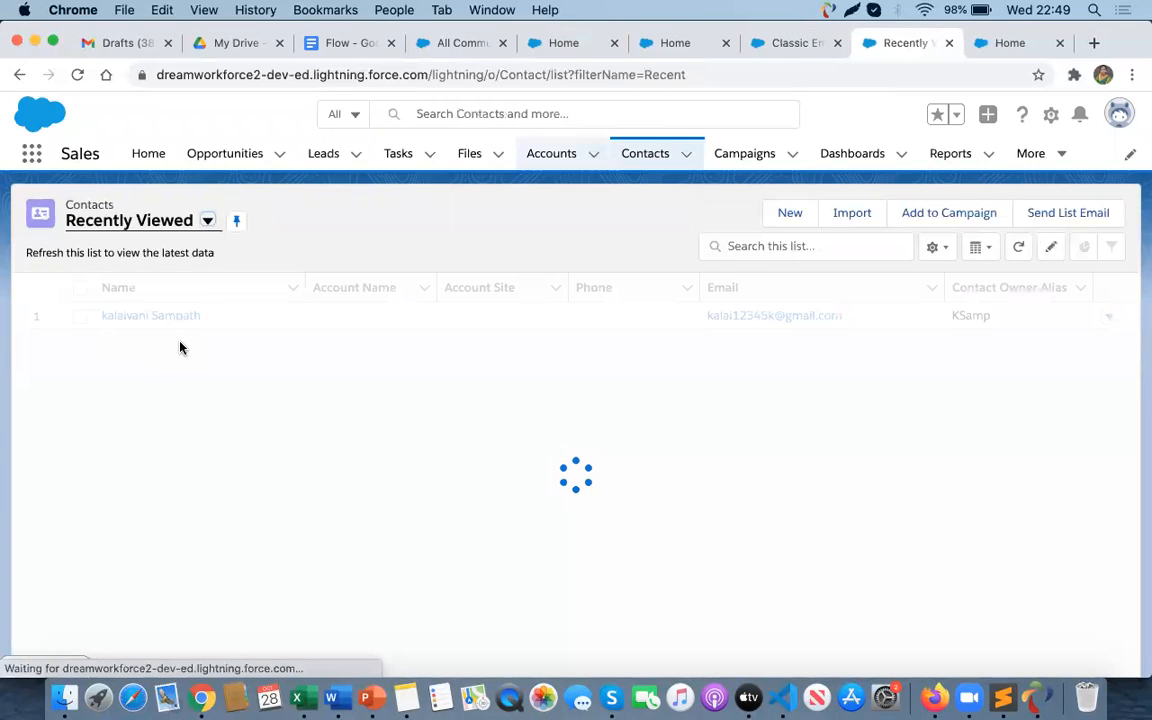
click(79, 315)
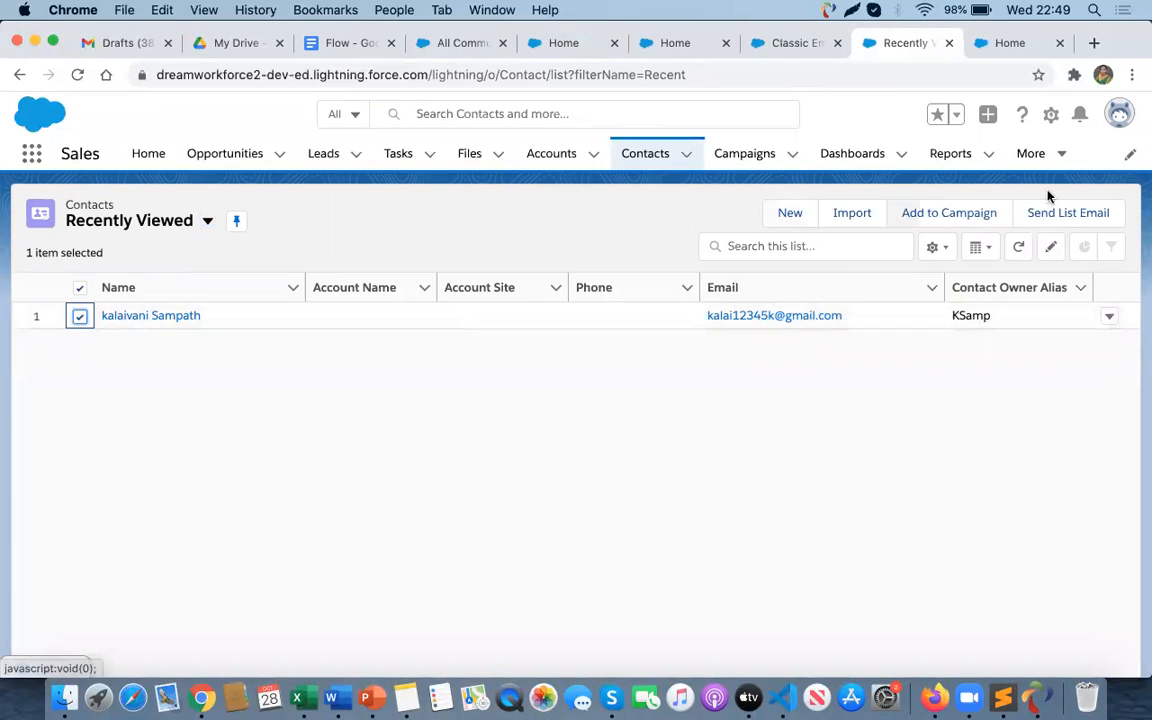
click(1079, 221)
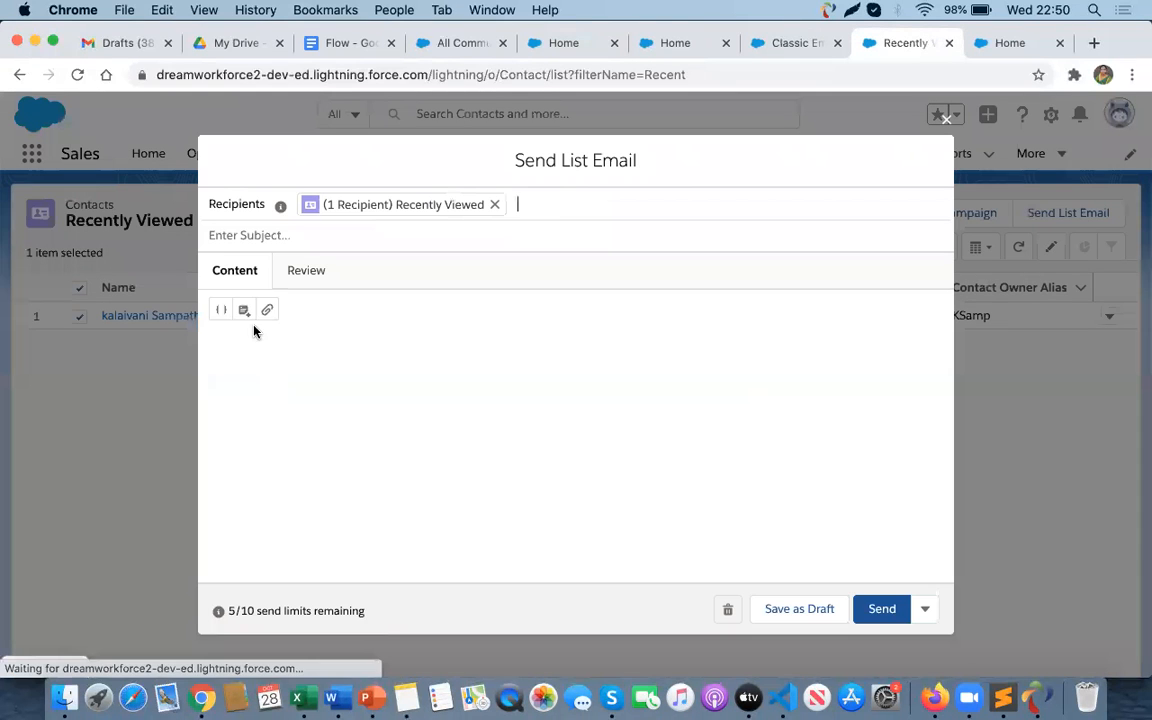
click(296, 236)
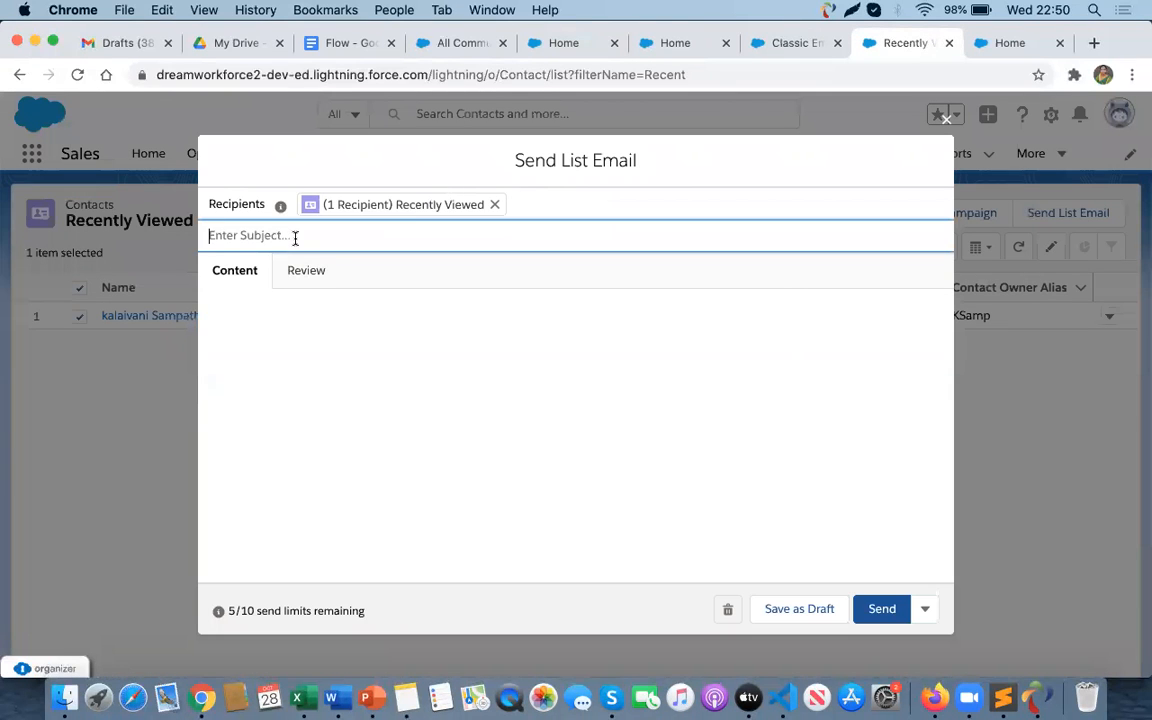
text(u)
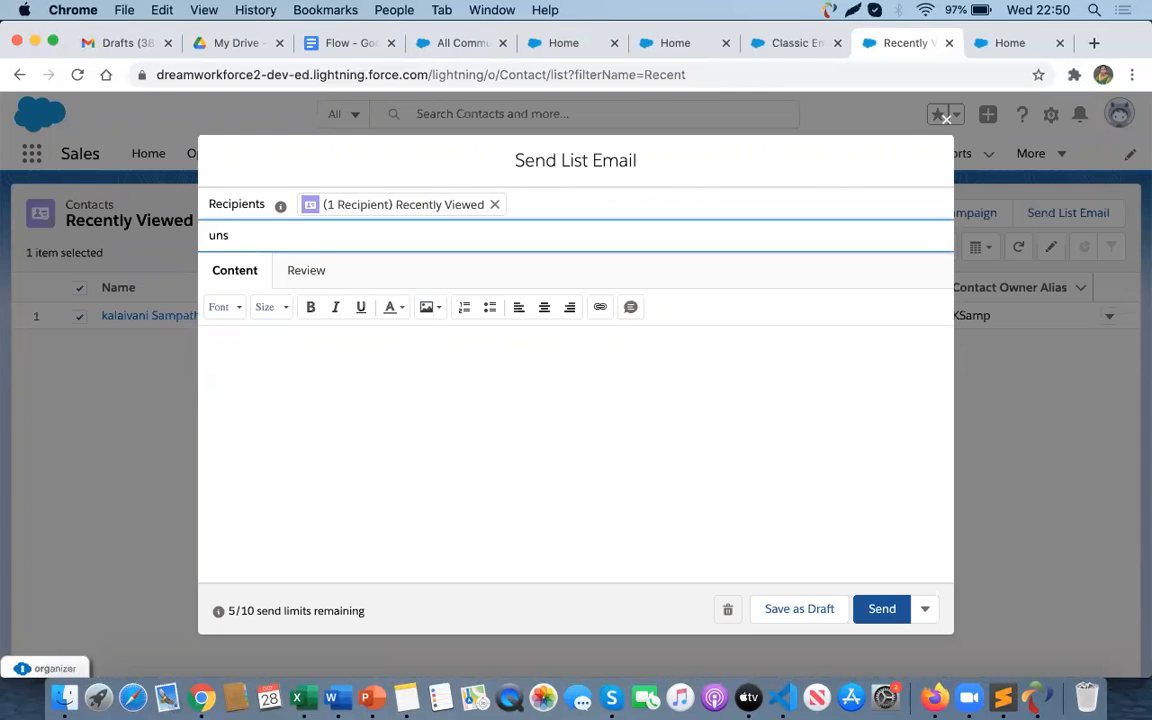
key(BackSpace)
text(Unsubscribe)
click(355, 396)
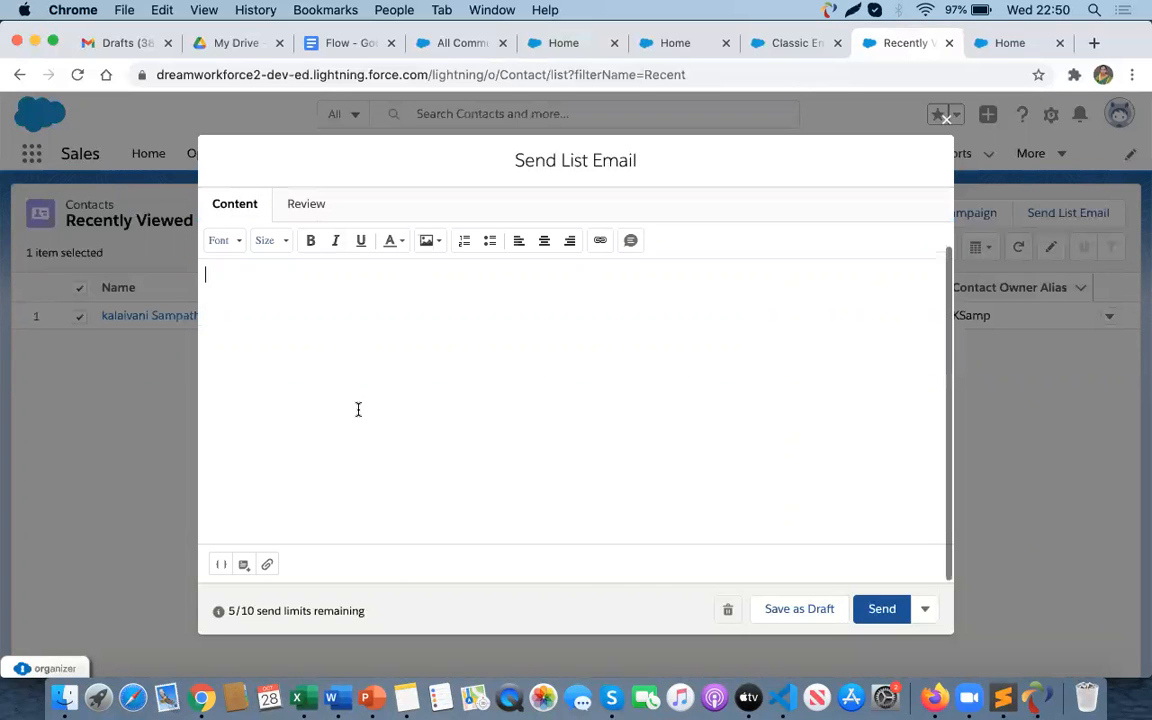
- Insert the Unsubscribe Email Template into the email body and send the list email
click(246, 569)
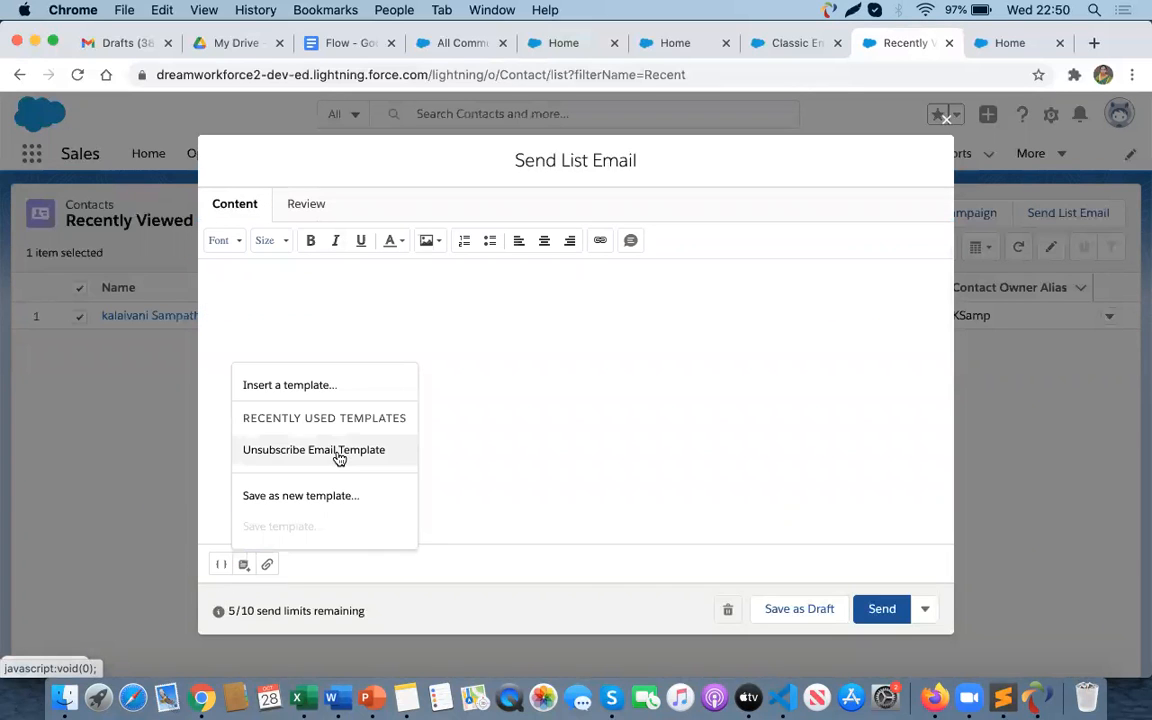
click(337, 452)
click(620, 427)
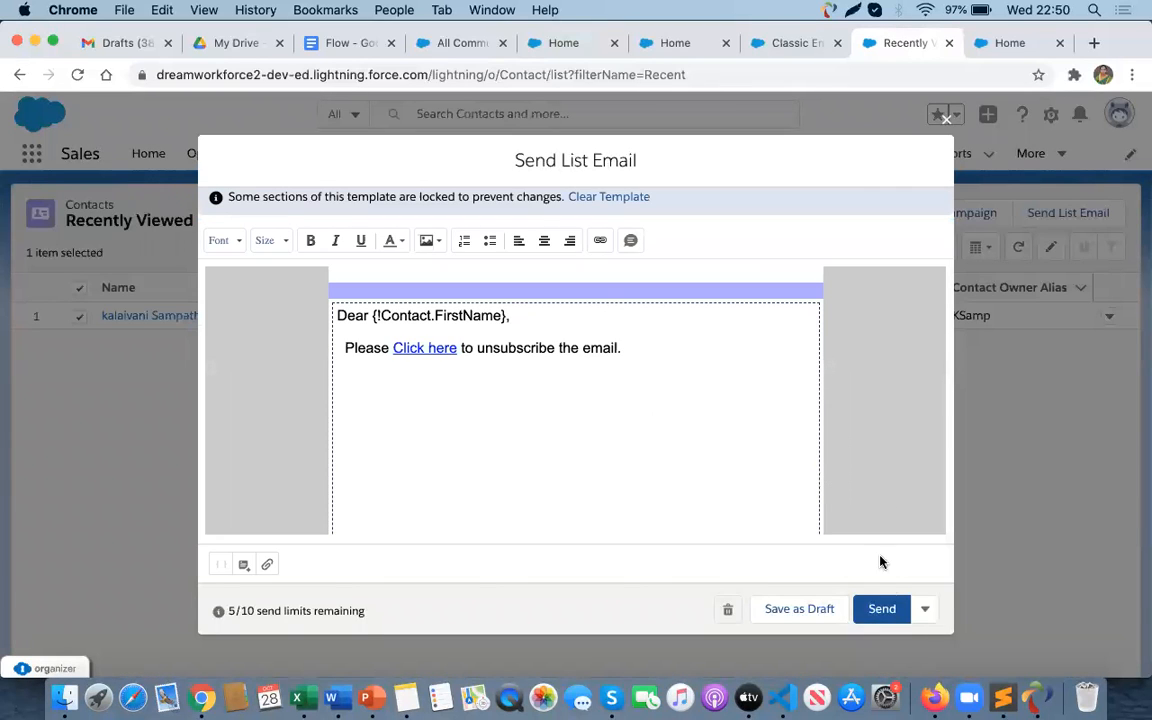
click(880, 615)
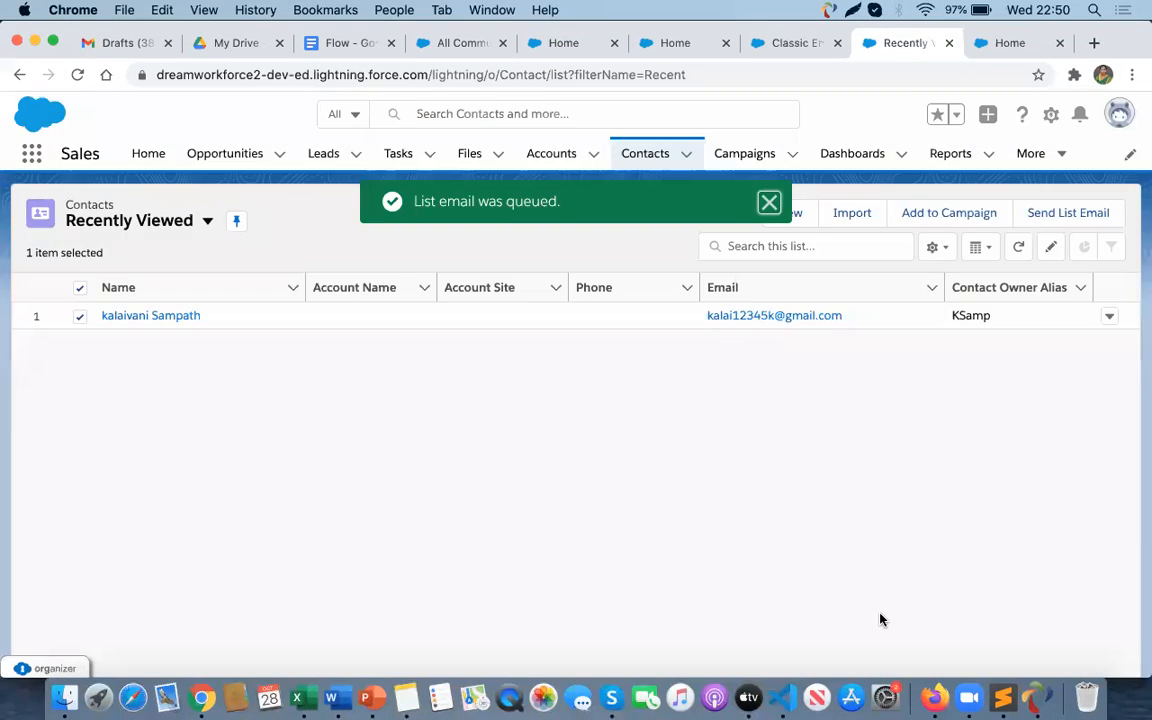
- Open the newly received Unsubscribe Email Template message in Gmail and follow its Click here link
key(super+Tab)
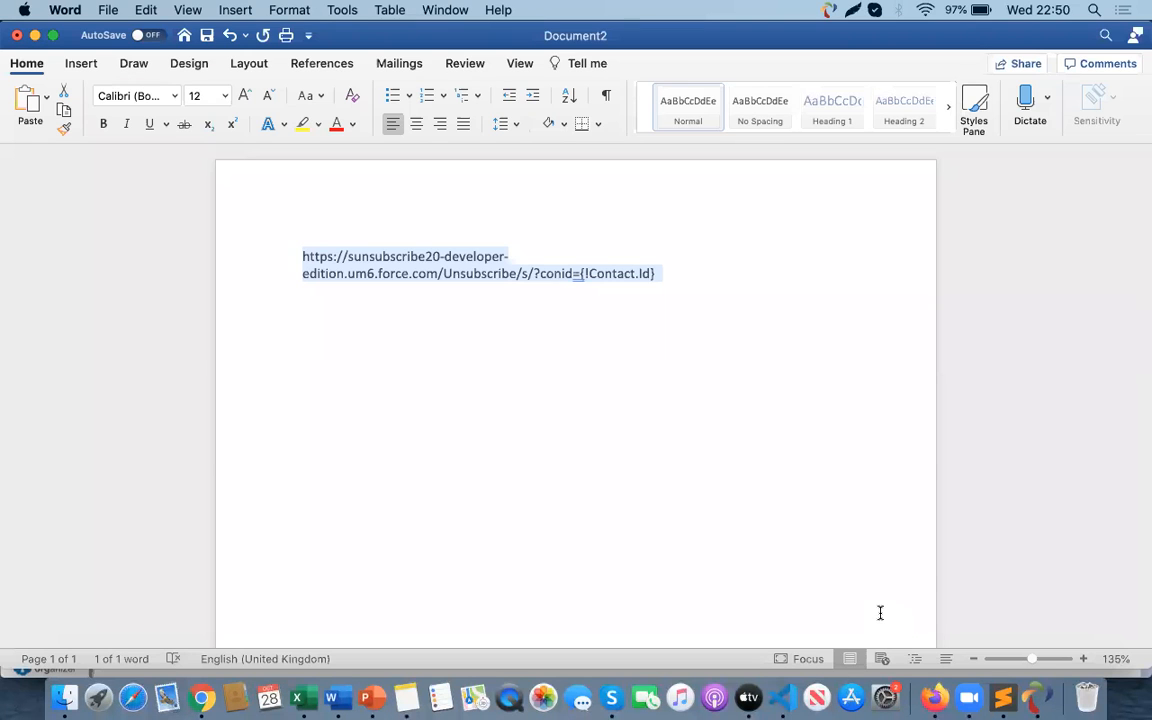
key(super+Tab)
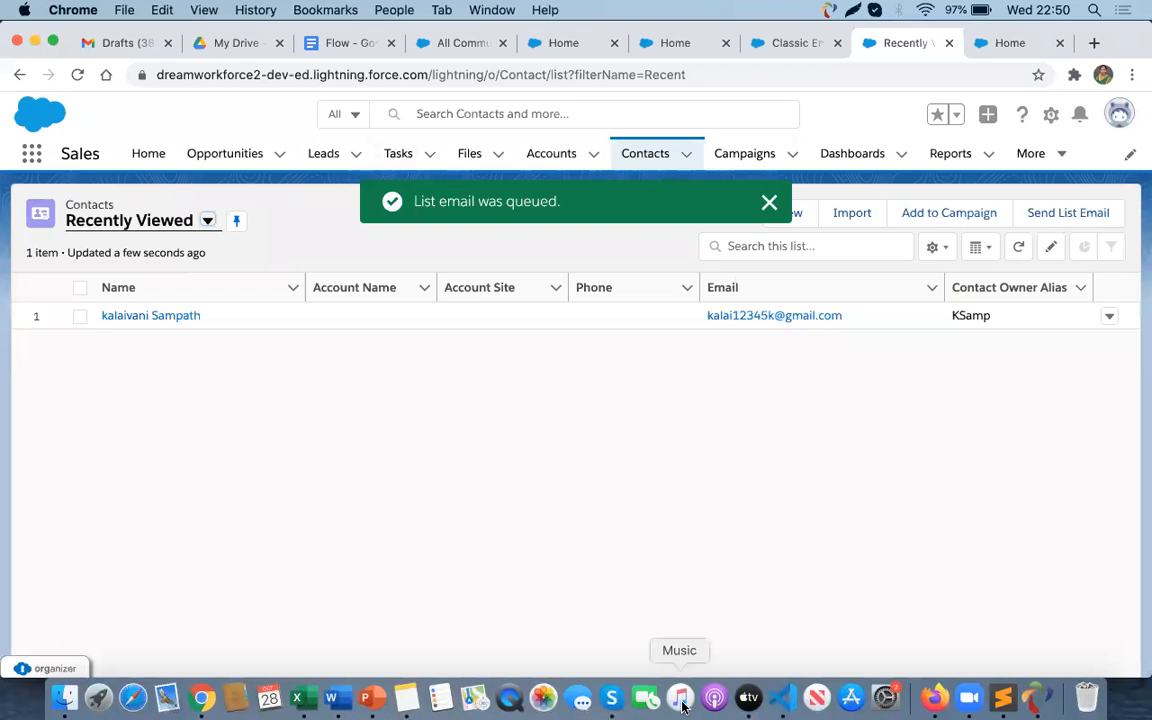
click(934, 697)
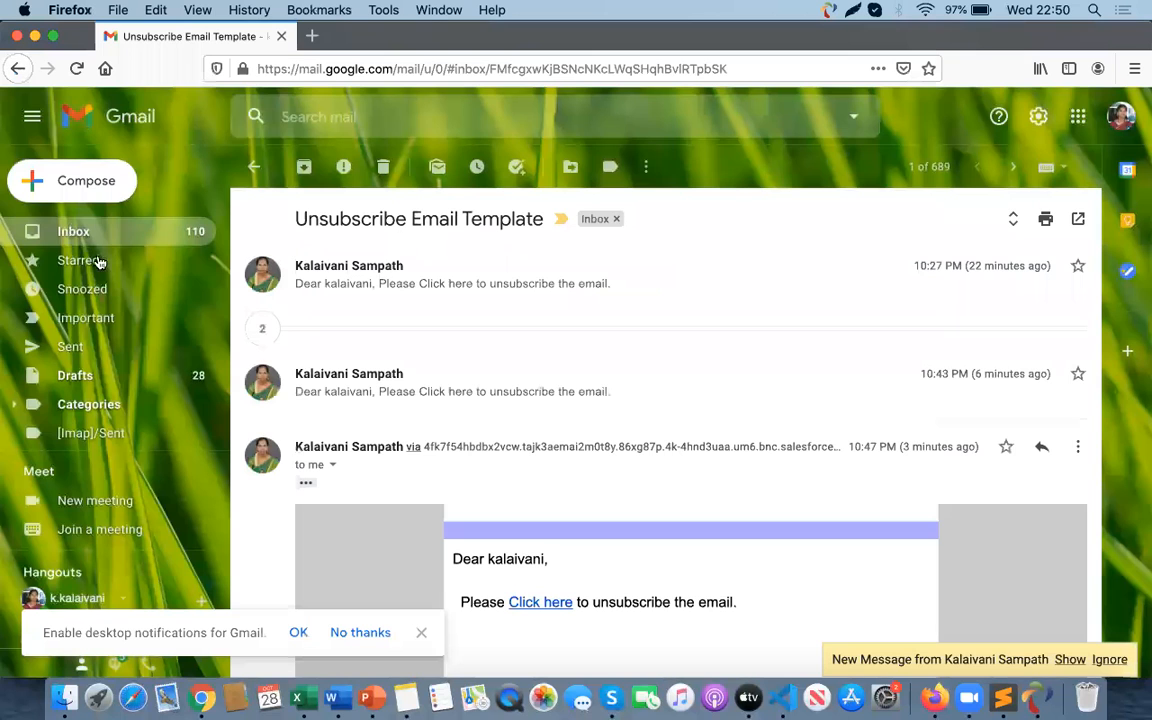
click(100, 230)
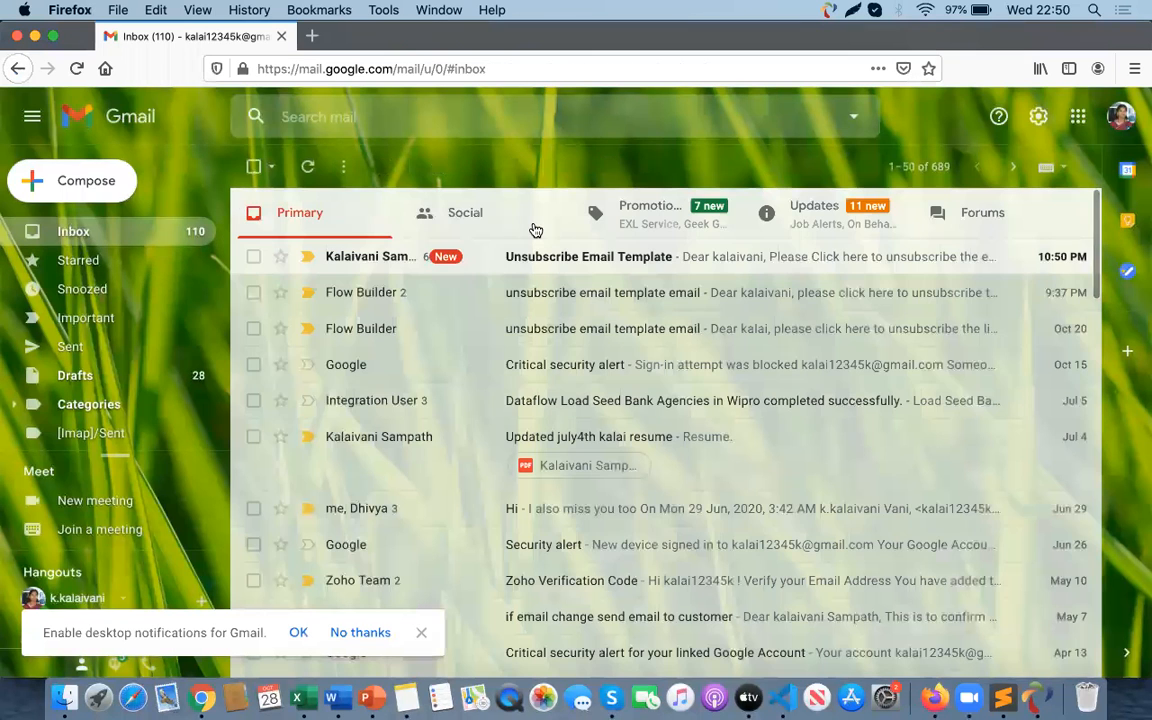
click(580, 265)
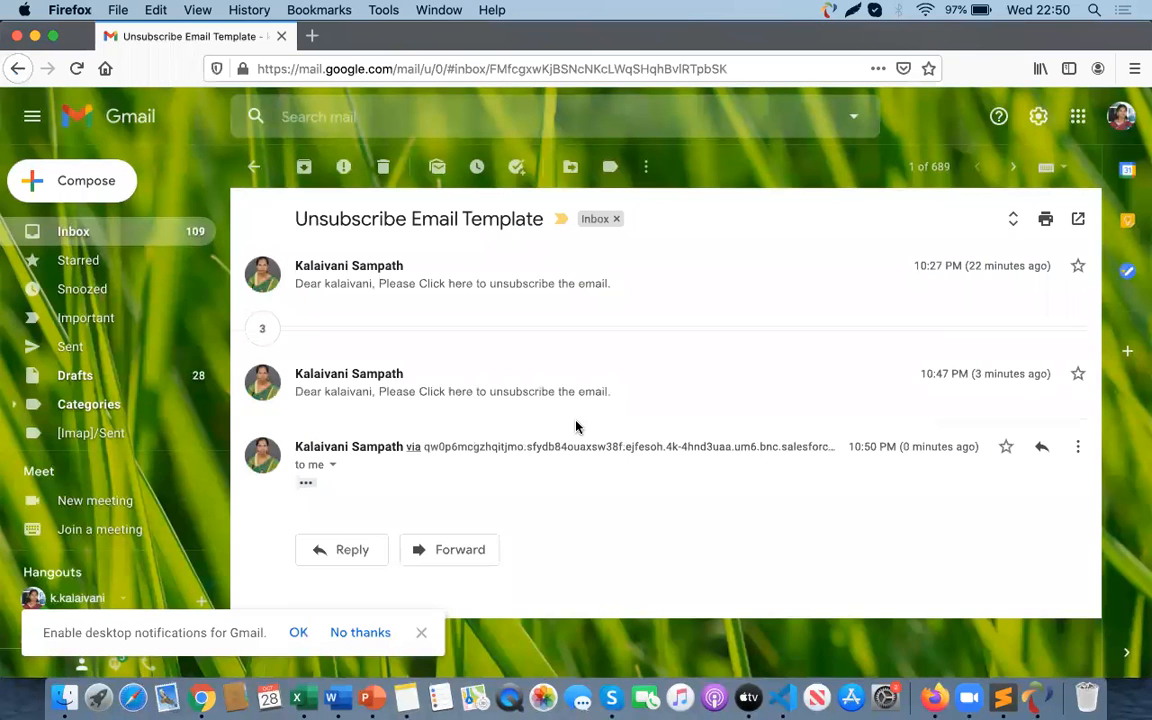
click(309, 483)
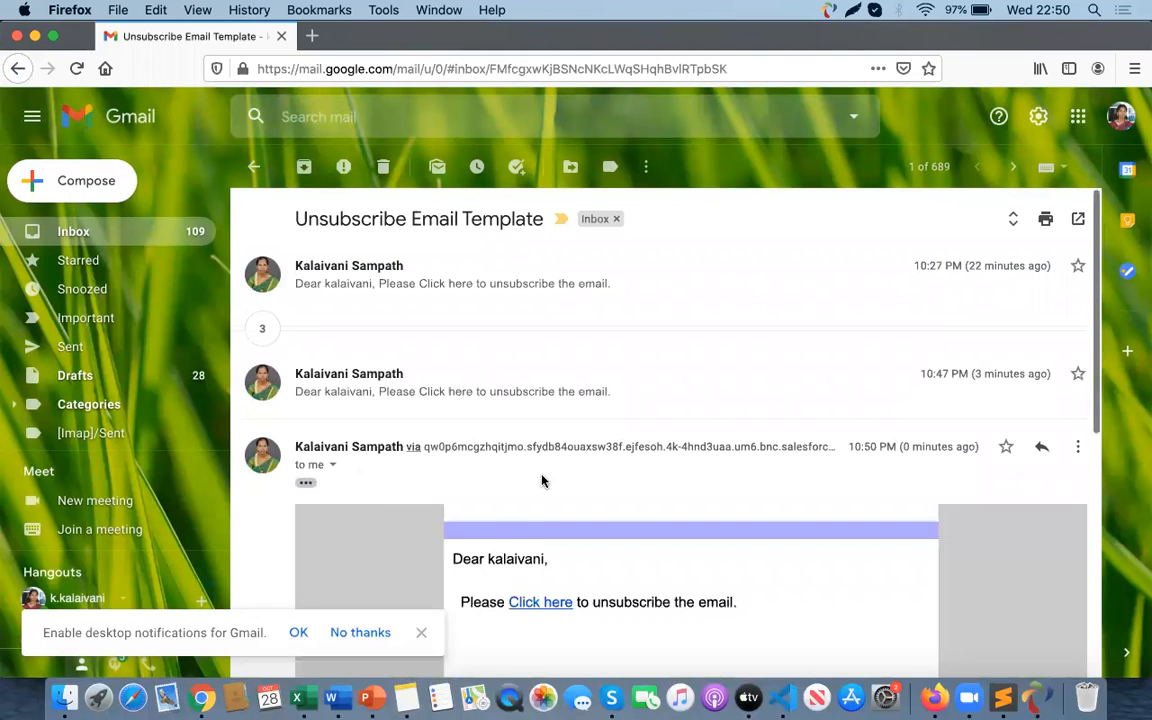
scroll(578, 459, down, 3)
click(553, 425)
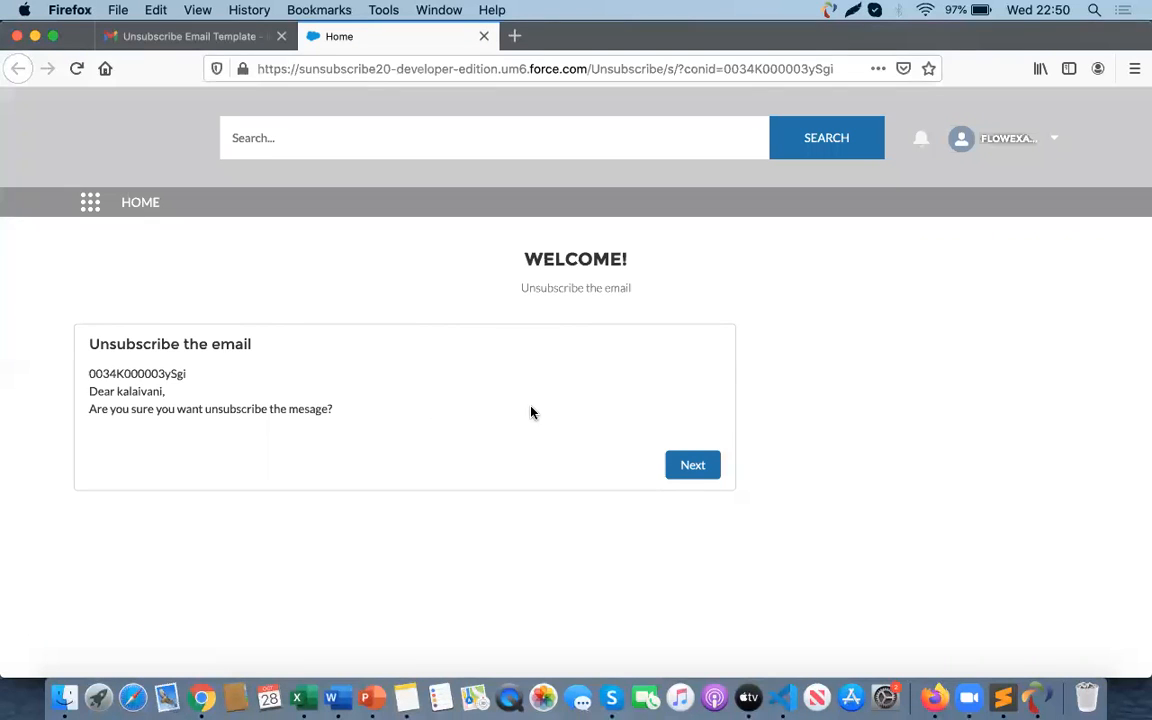
- Go through the unsubscribe screen flow on the community page, choosing Next and then Finish
double_click(120, 373)
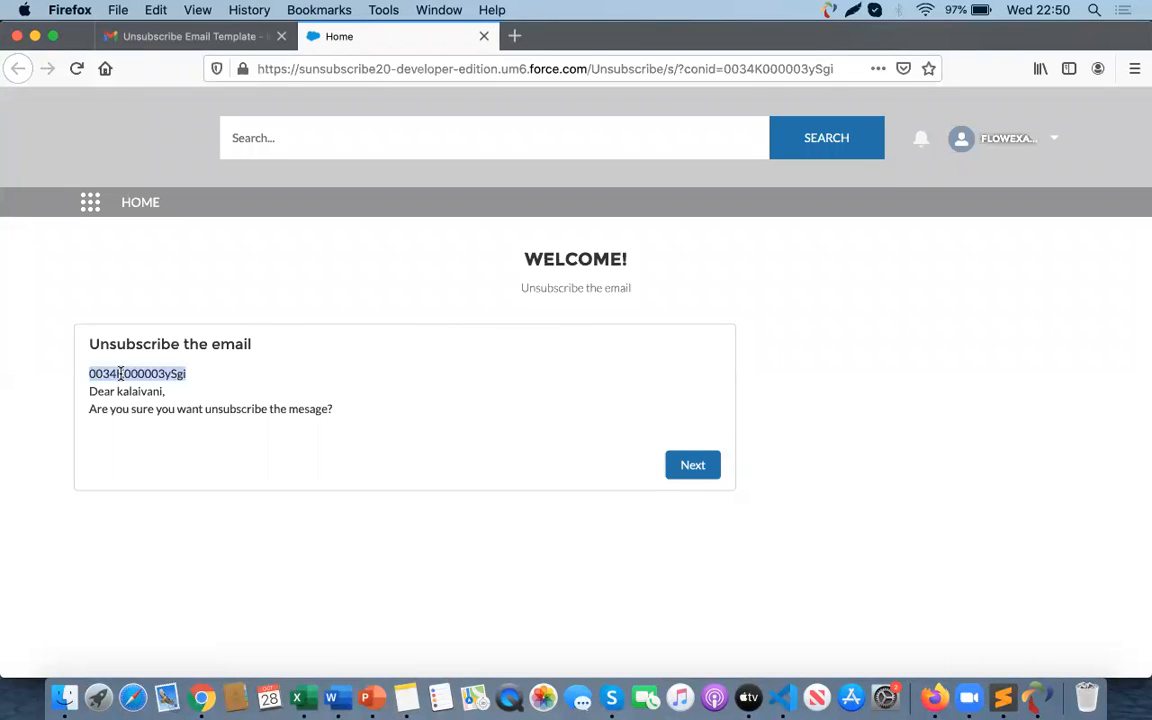
double_click(136, 391)
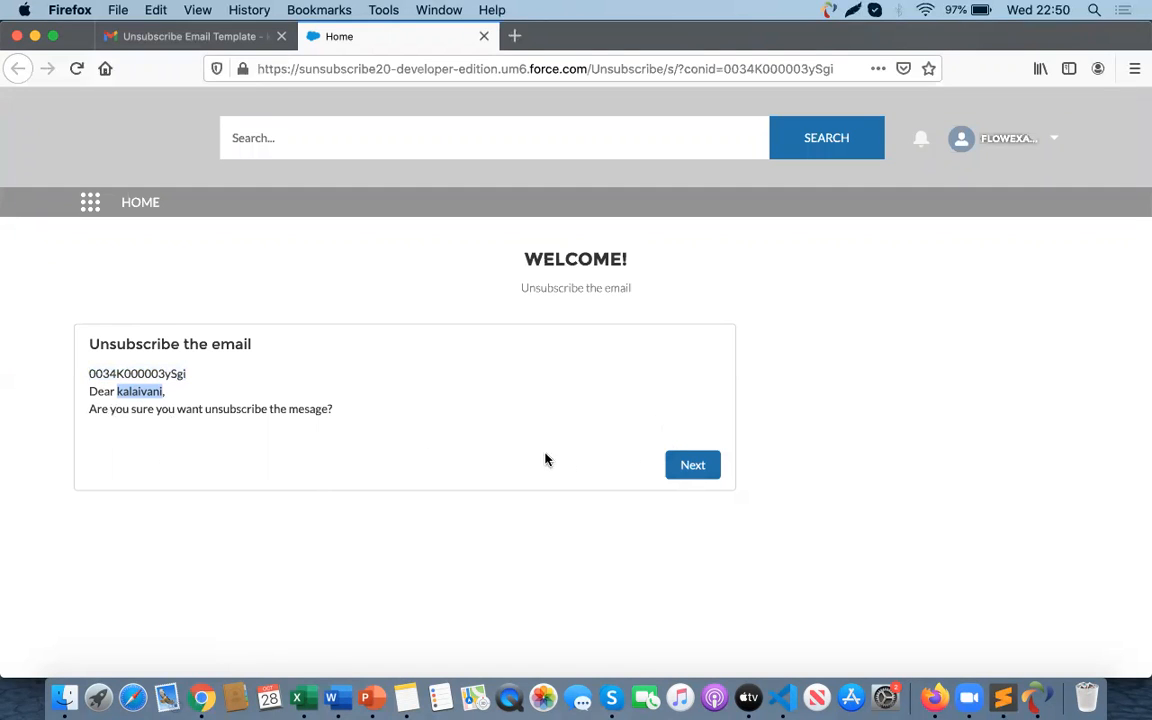
click(679, 476)
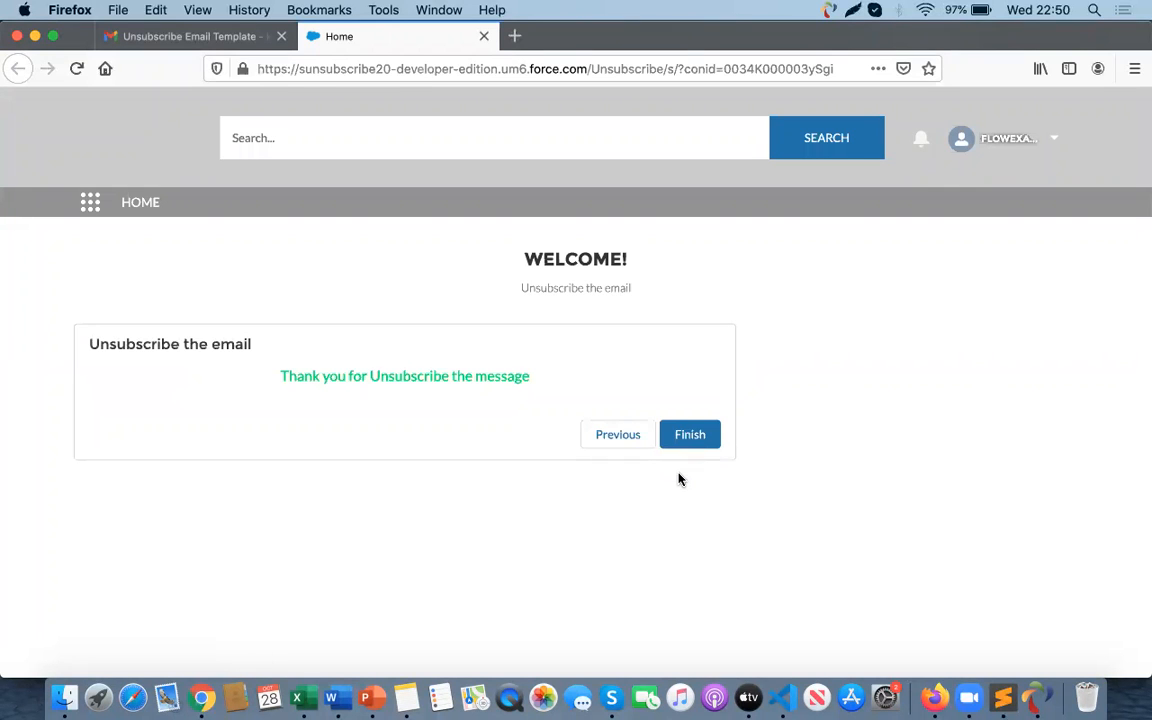
click(690, 442)
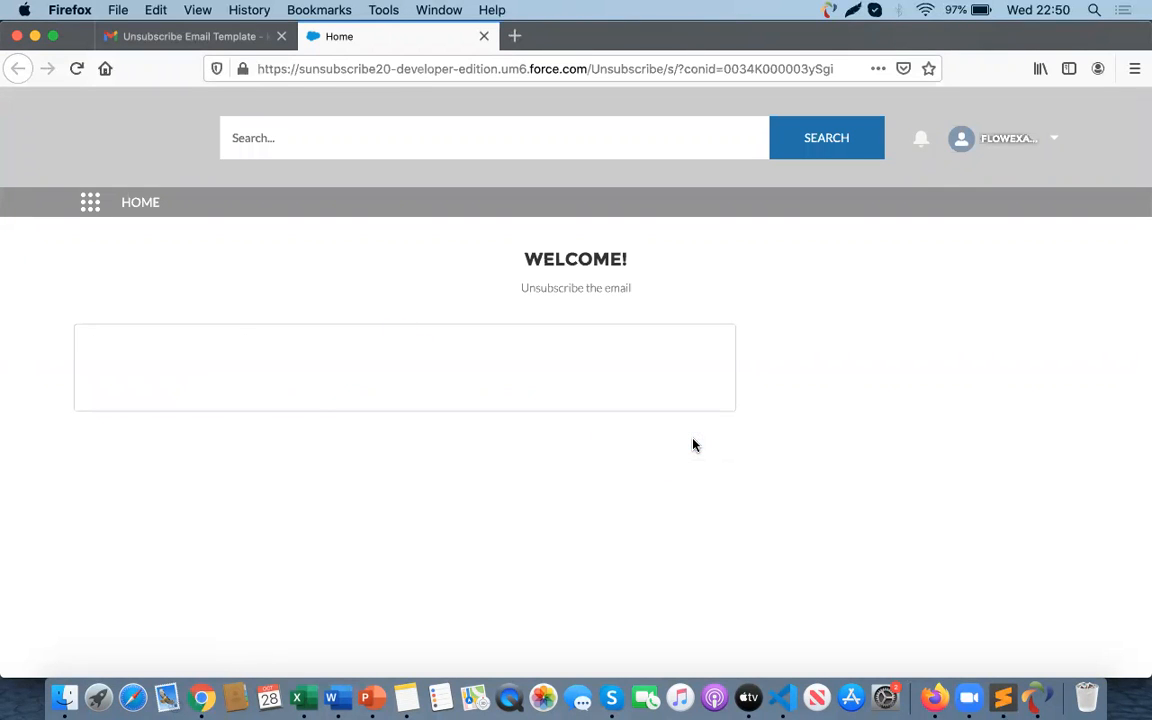
- Reopen the contact's Details in Salesforce to check the Email Opt Out field
key(super+Tab)
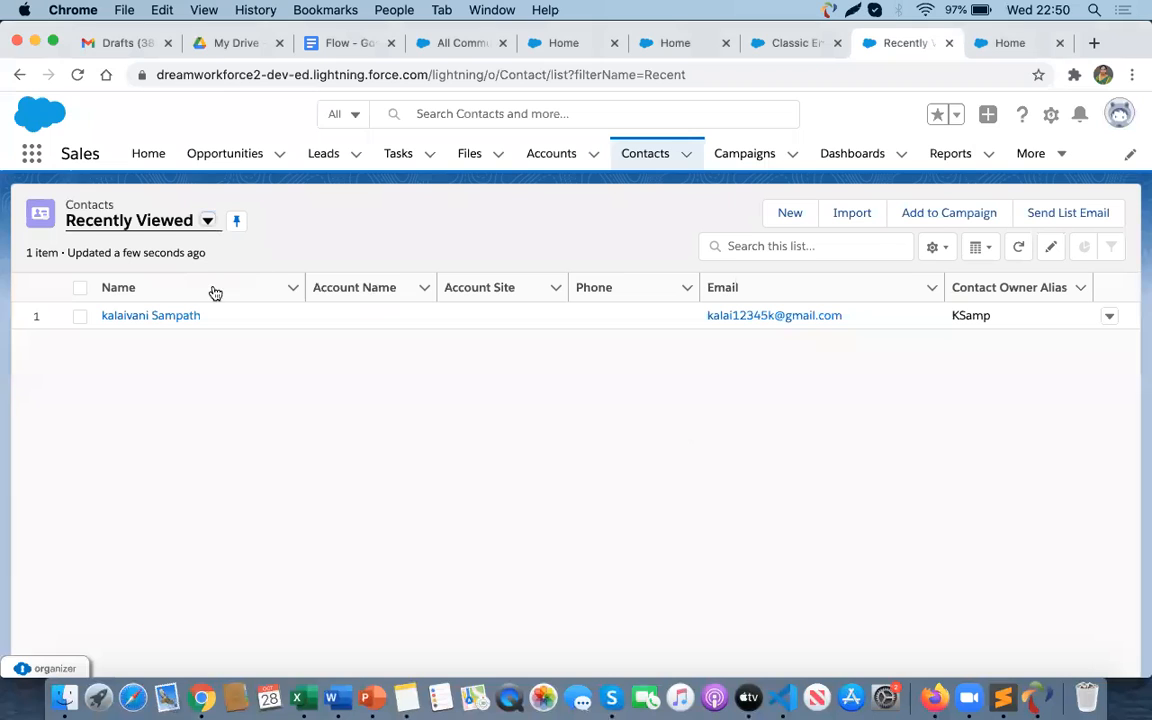
click(170, 321)
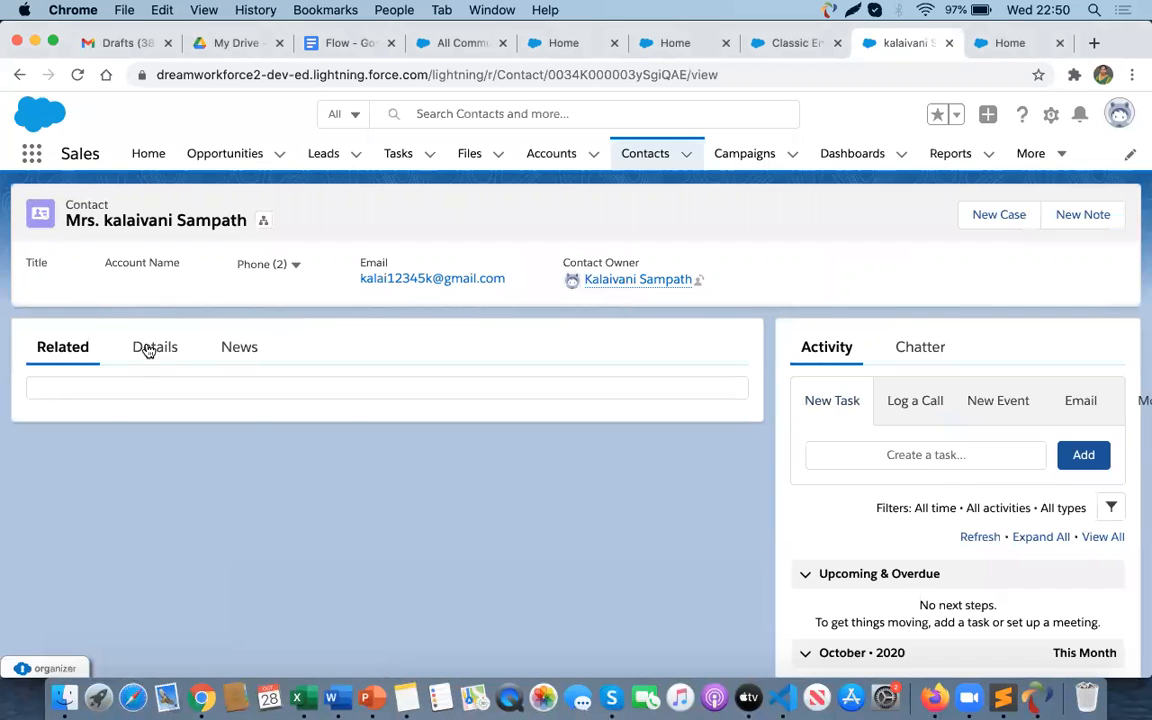
click(148, 348)
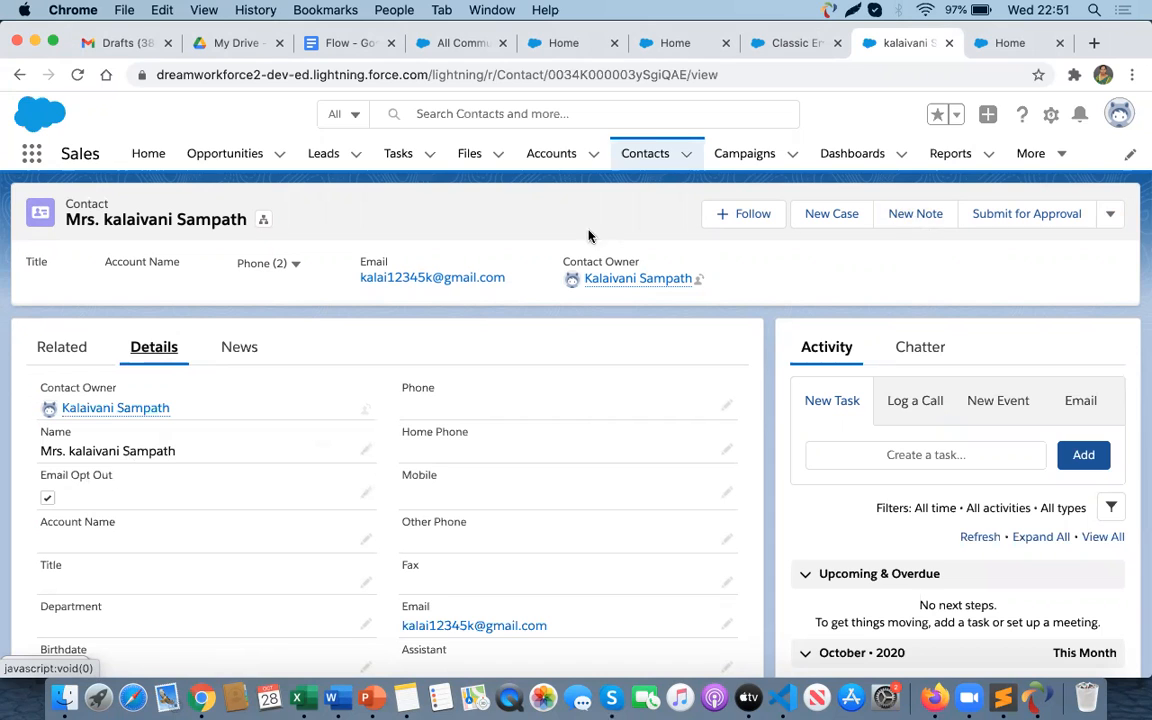
click(643, 160)
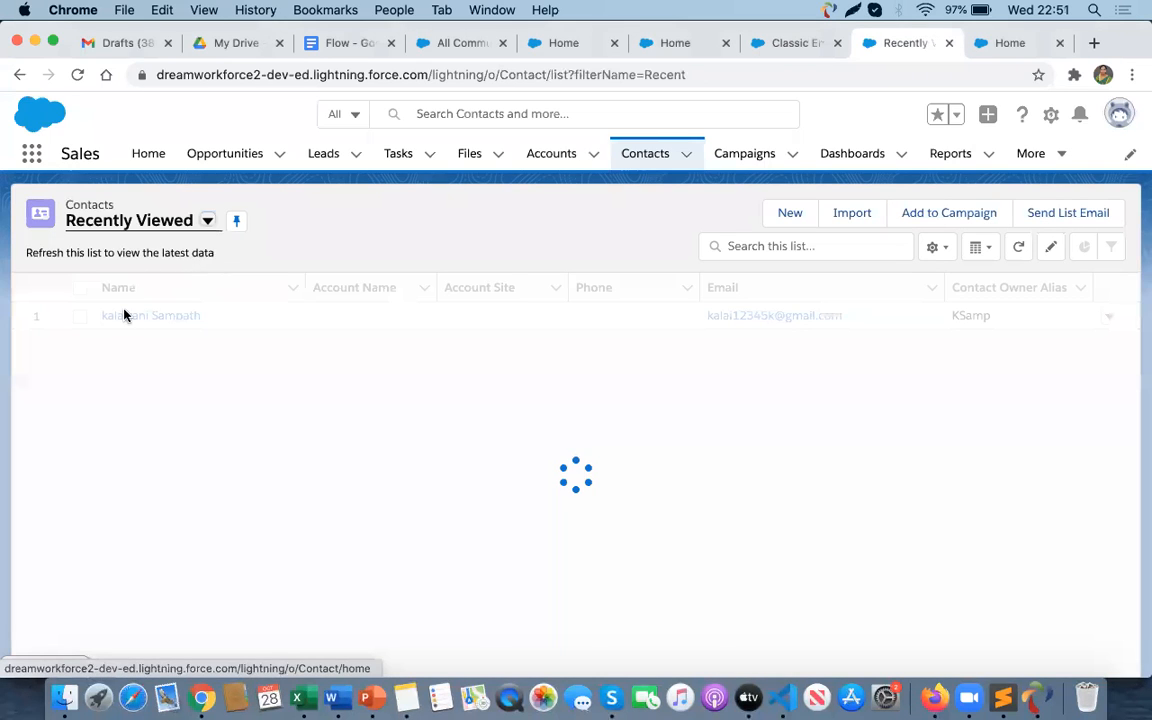
- Select the contact and send a list email with subject uns, inserting the Unsubscribe Email Template as its body
click(80, 317)
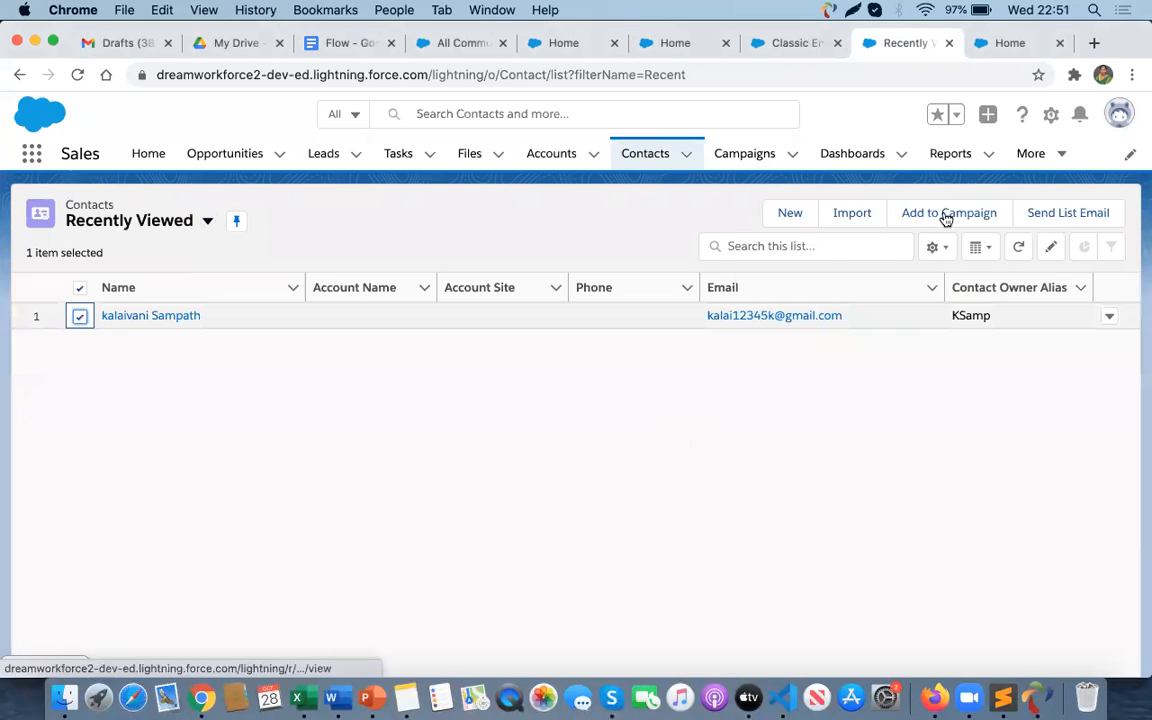
click(1056, 213)
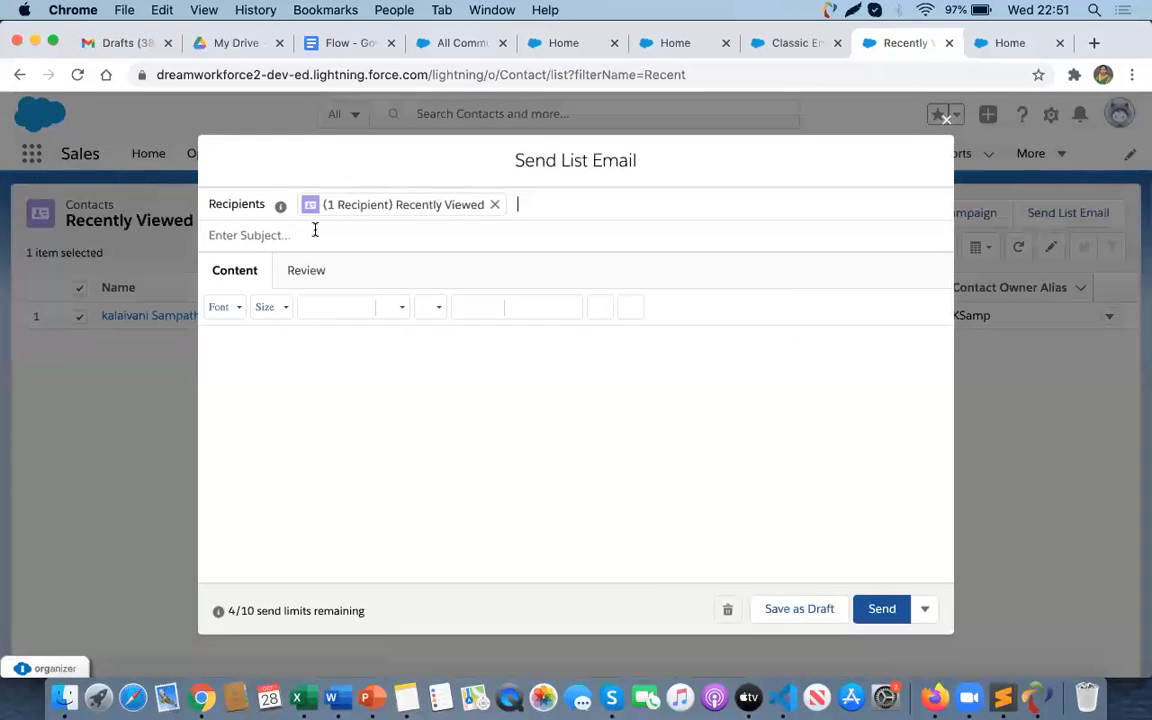
click(315, 230)
text(uns)
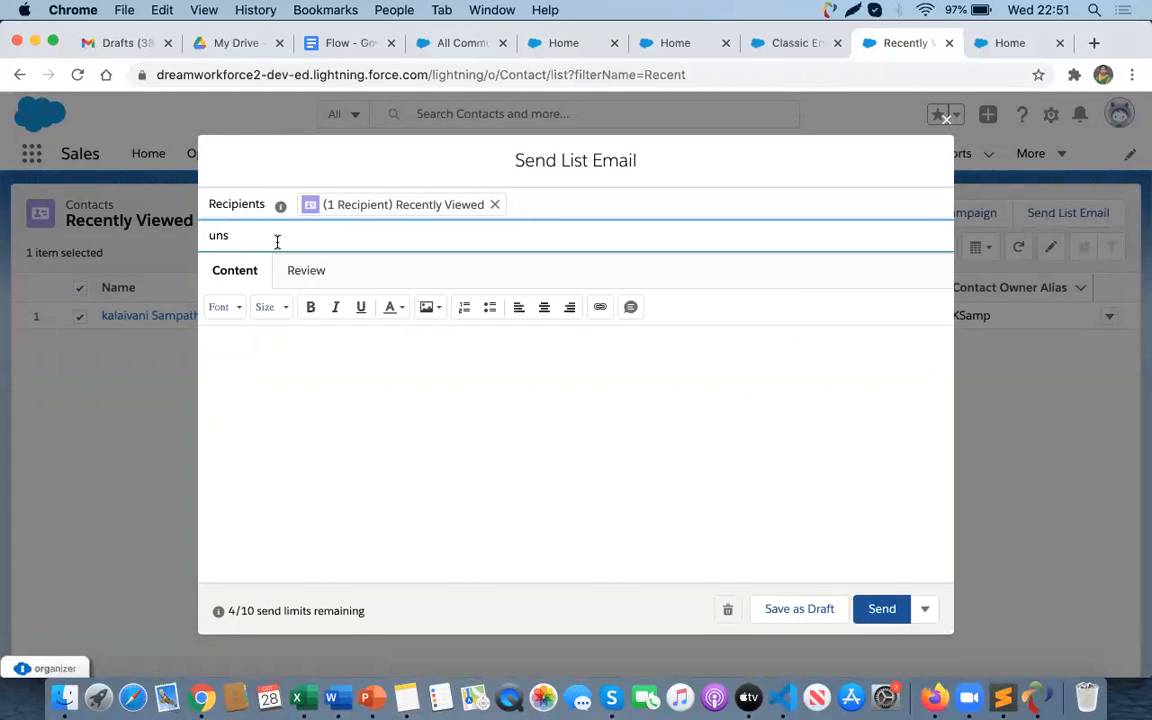
scroll(291, 381, down, 3)
click(244, 564)
click(311, 451)
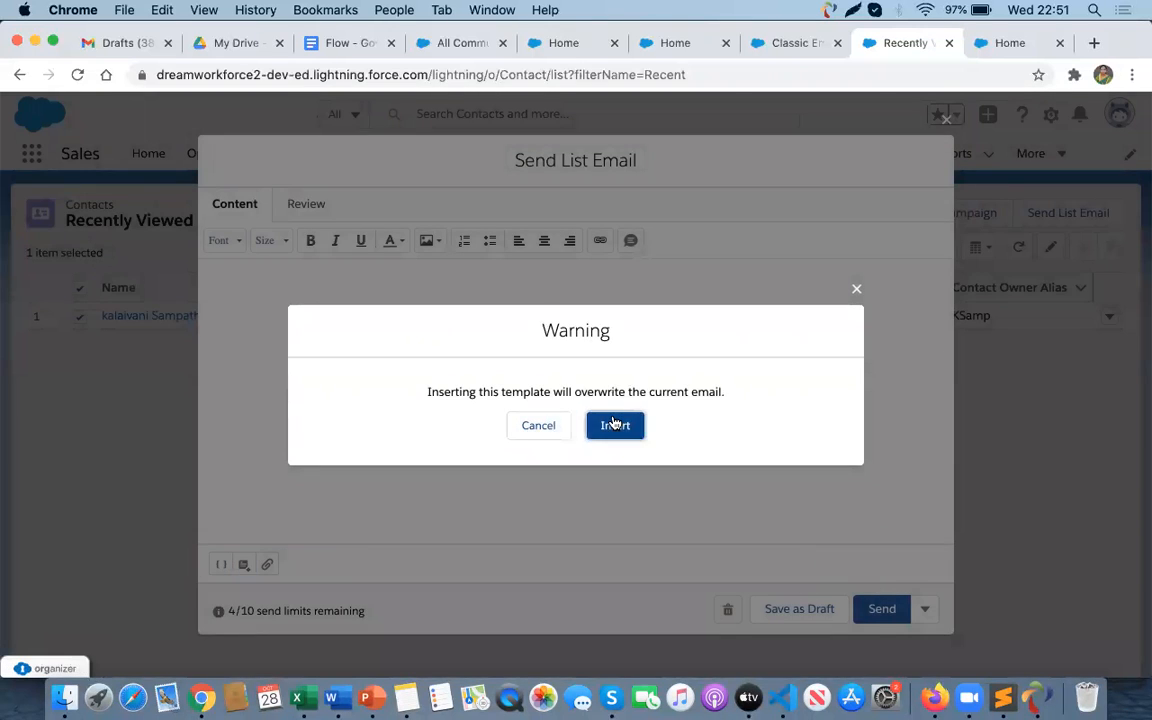
click(614, 424)
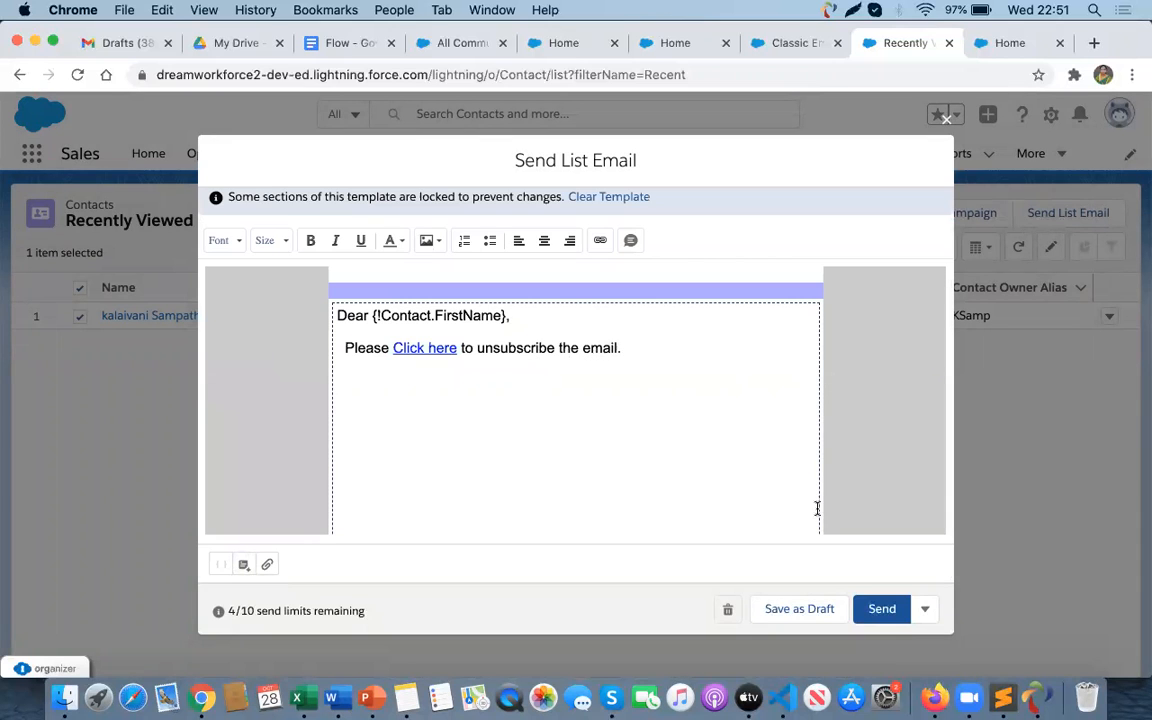
click(882, 608)
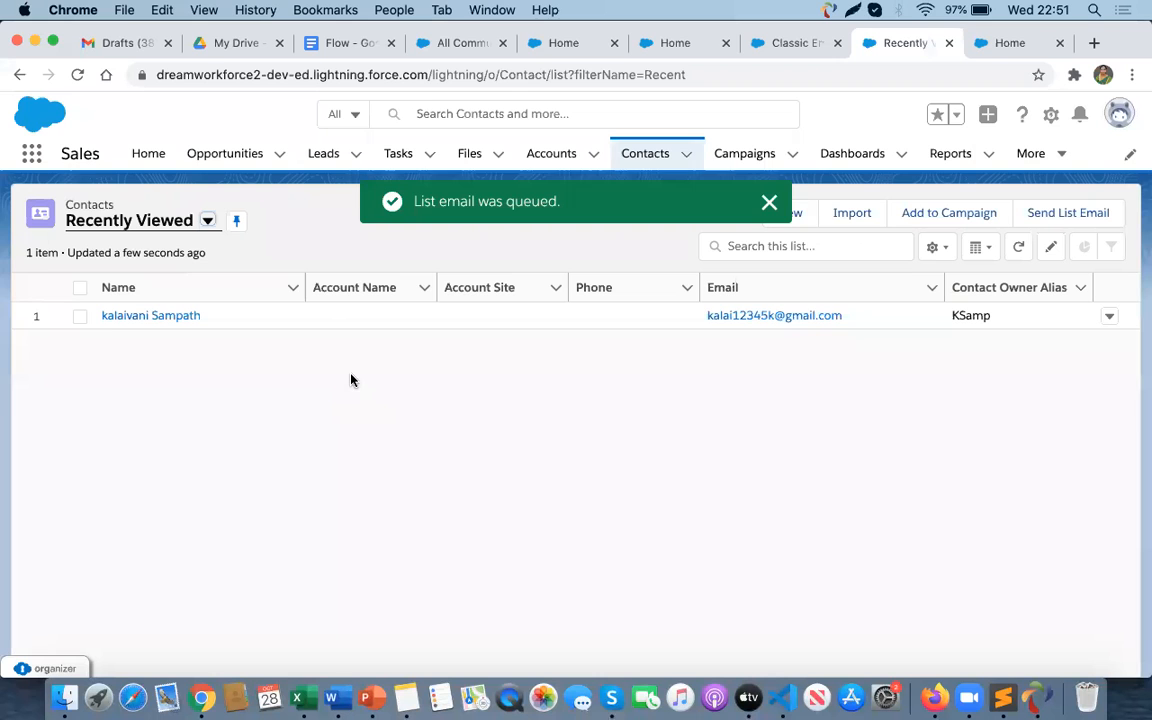
- Switch to the Gmail tab in Firefox, open the inbox and reload it to check for the new message
key(super+Tab)
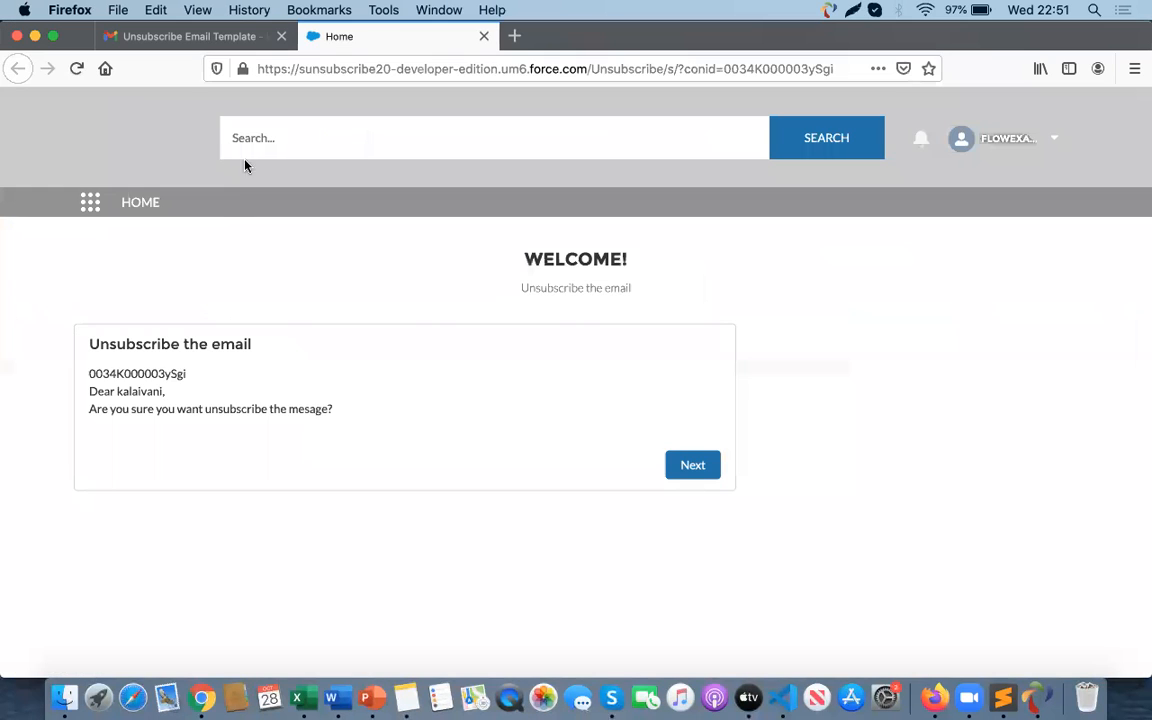
click(174, 37)
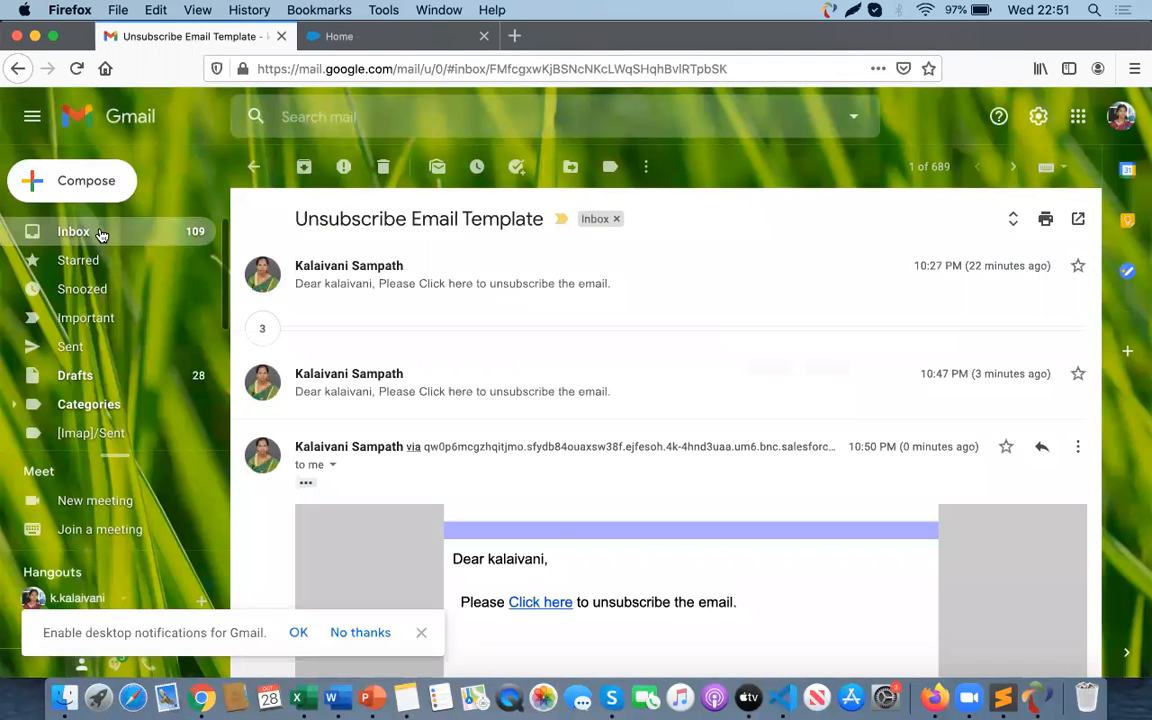
click(100, 232)
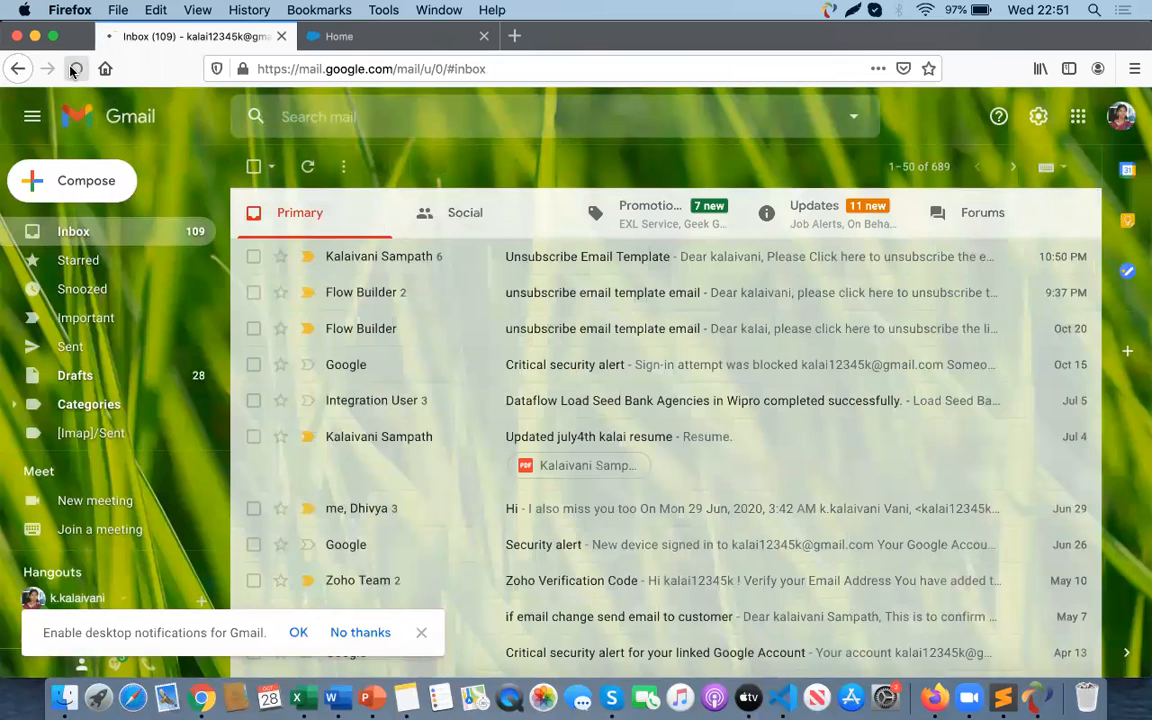
click(75, 69)
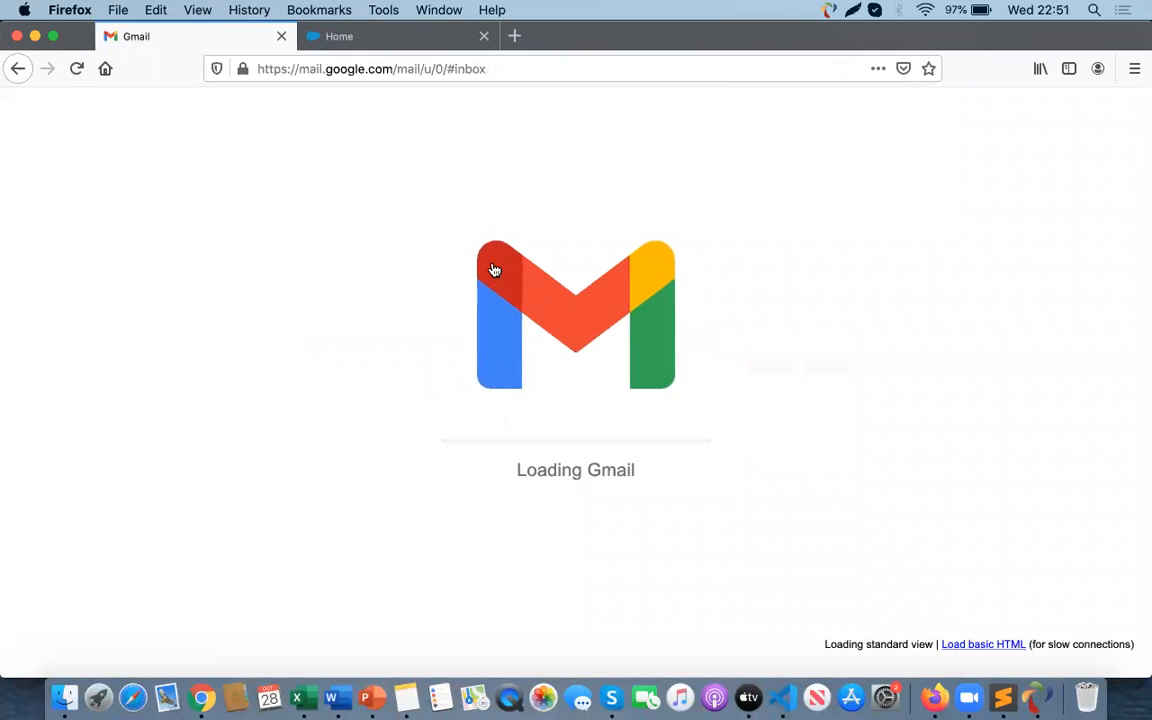
key(super+Tab)
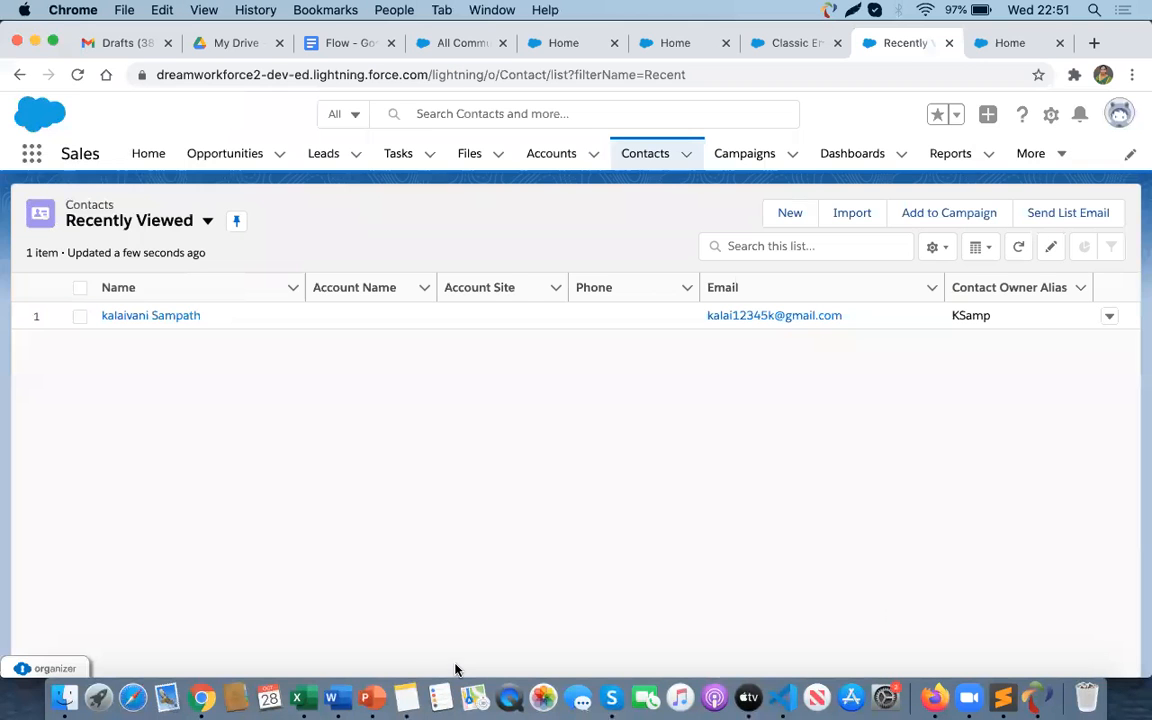
click(406, 698)
click(193, 93)
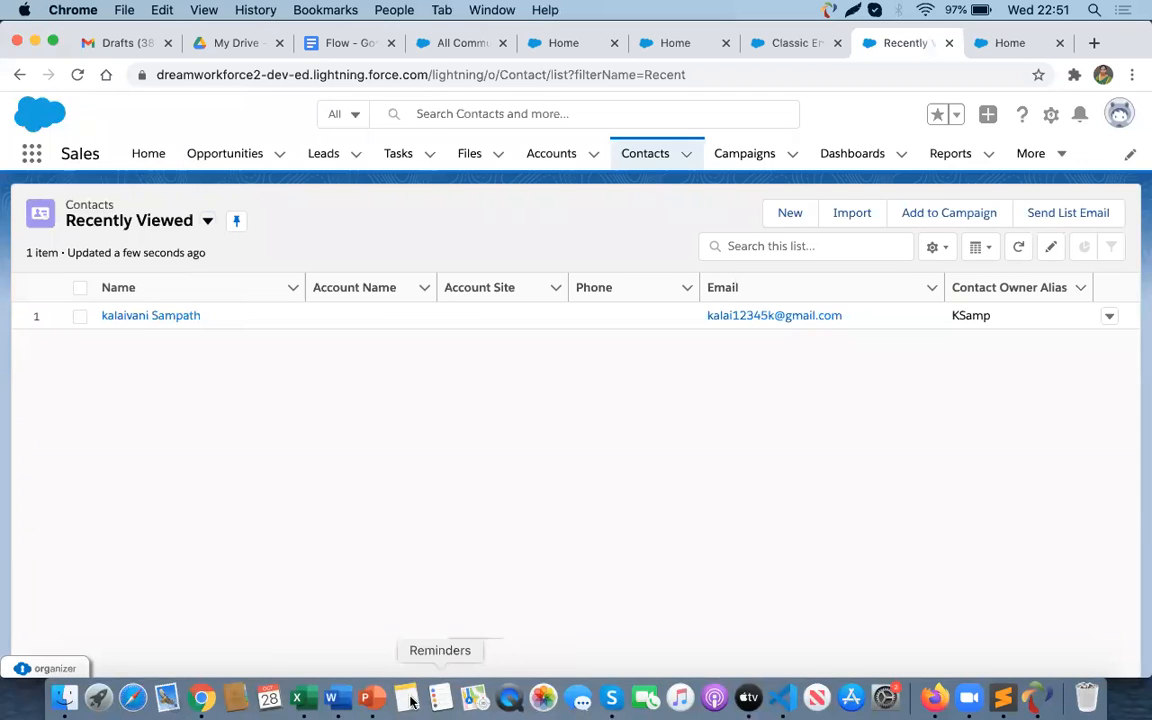